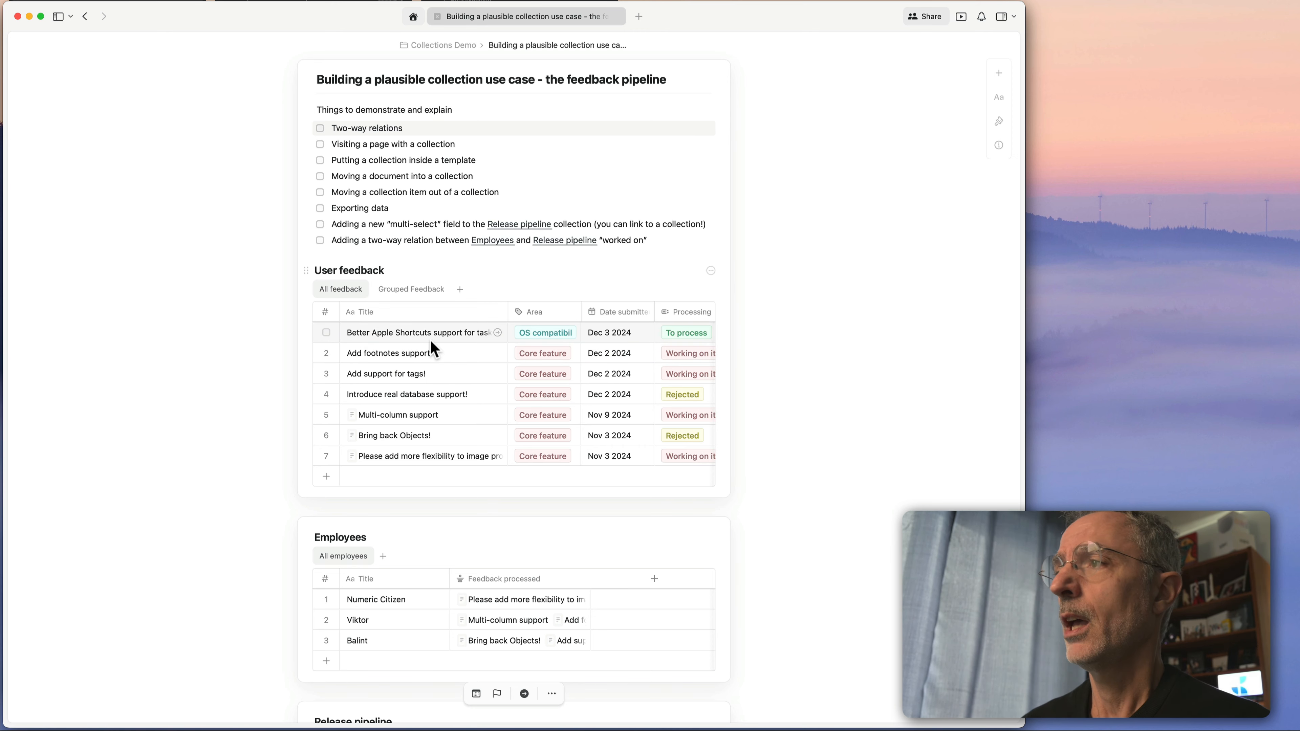
Examine all columns of the User feedback collection, from Title through To Released In.
click(409, 339)
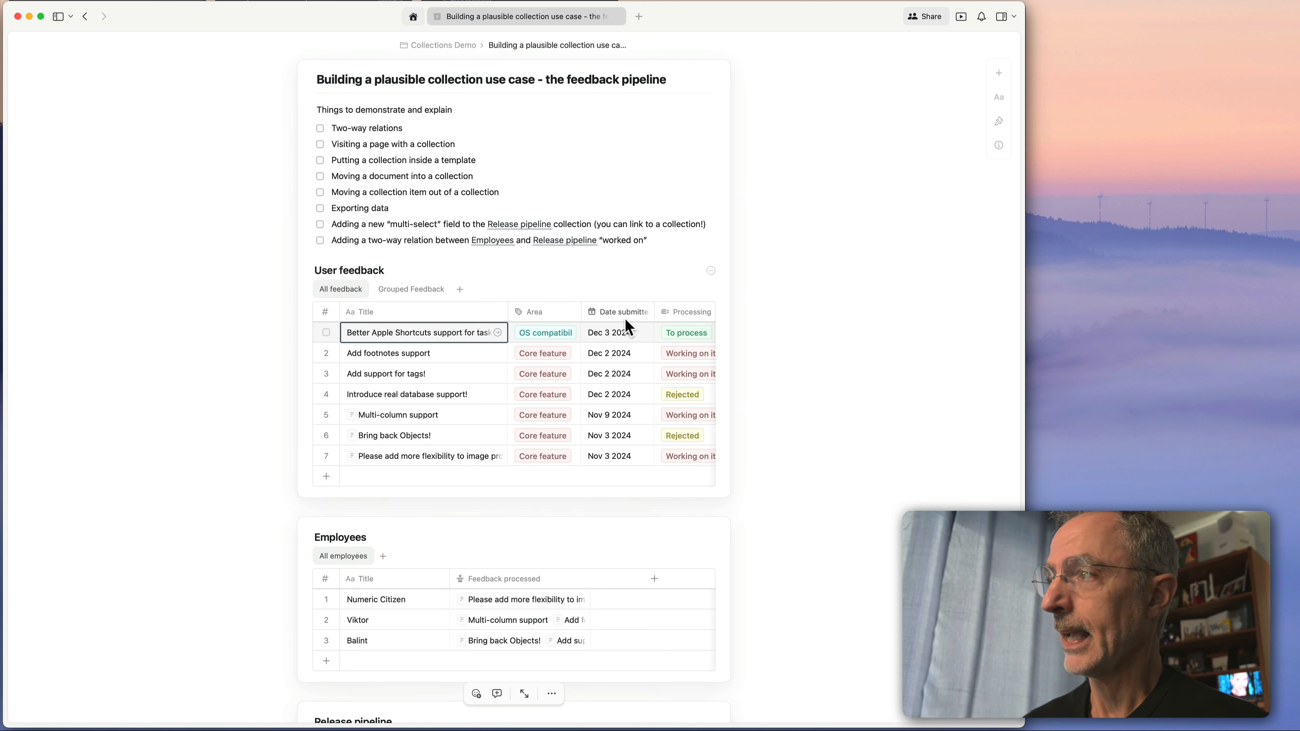
scroll(629, 324, right, 2)
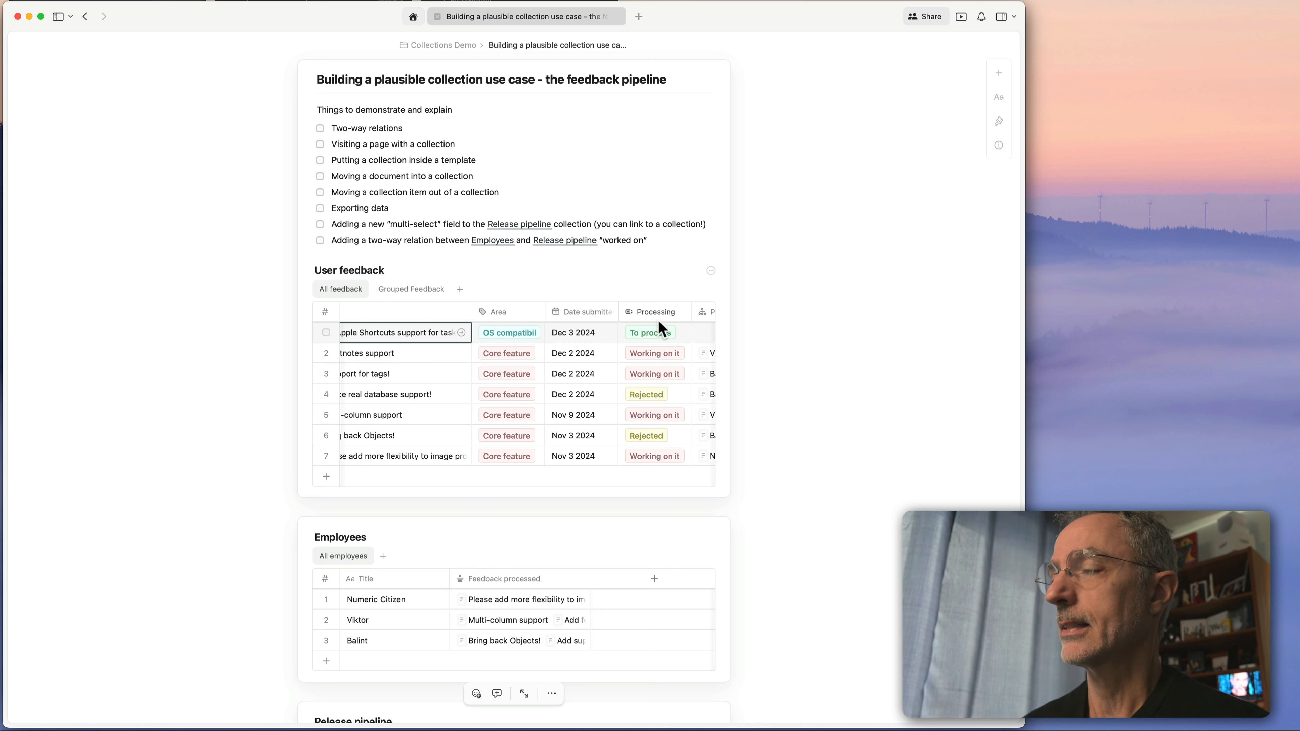
scroll(661, 328, right, 3)
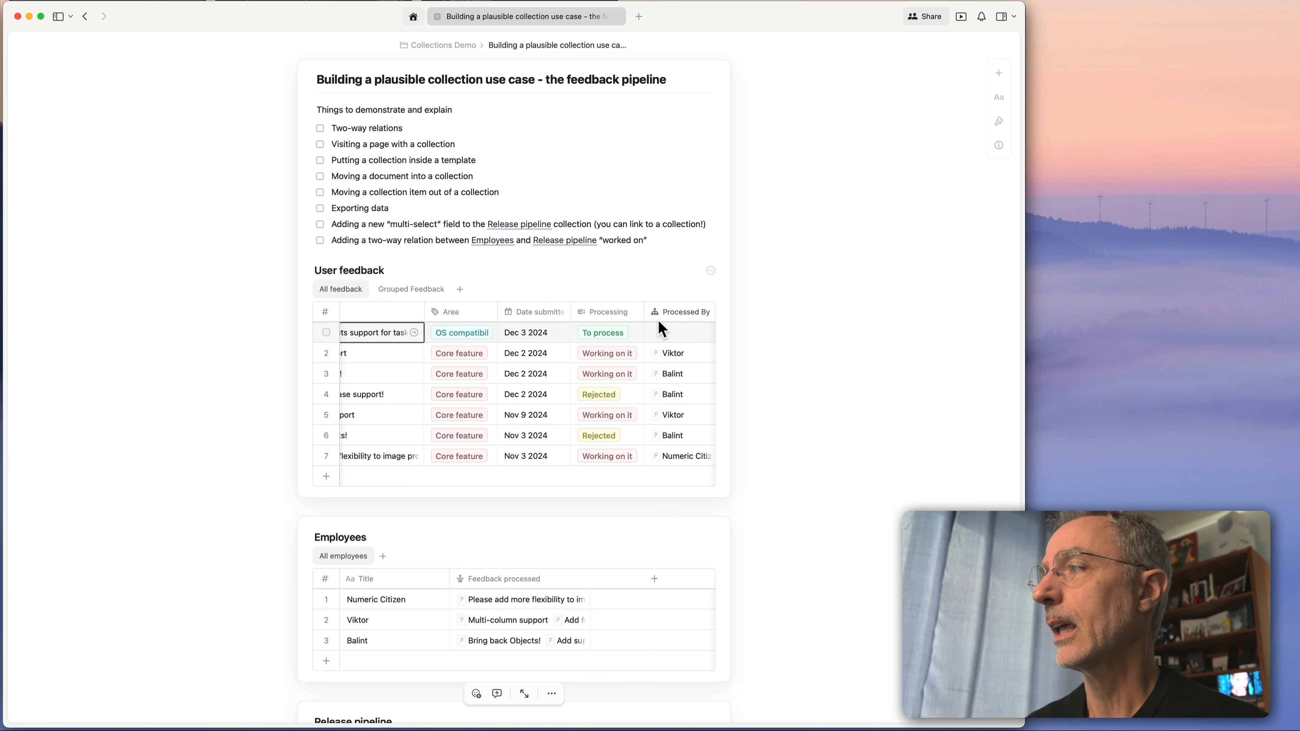
scroll(659, 328, right, 4)
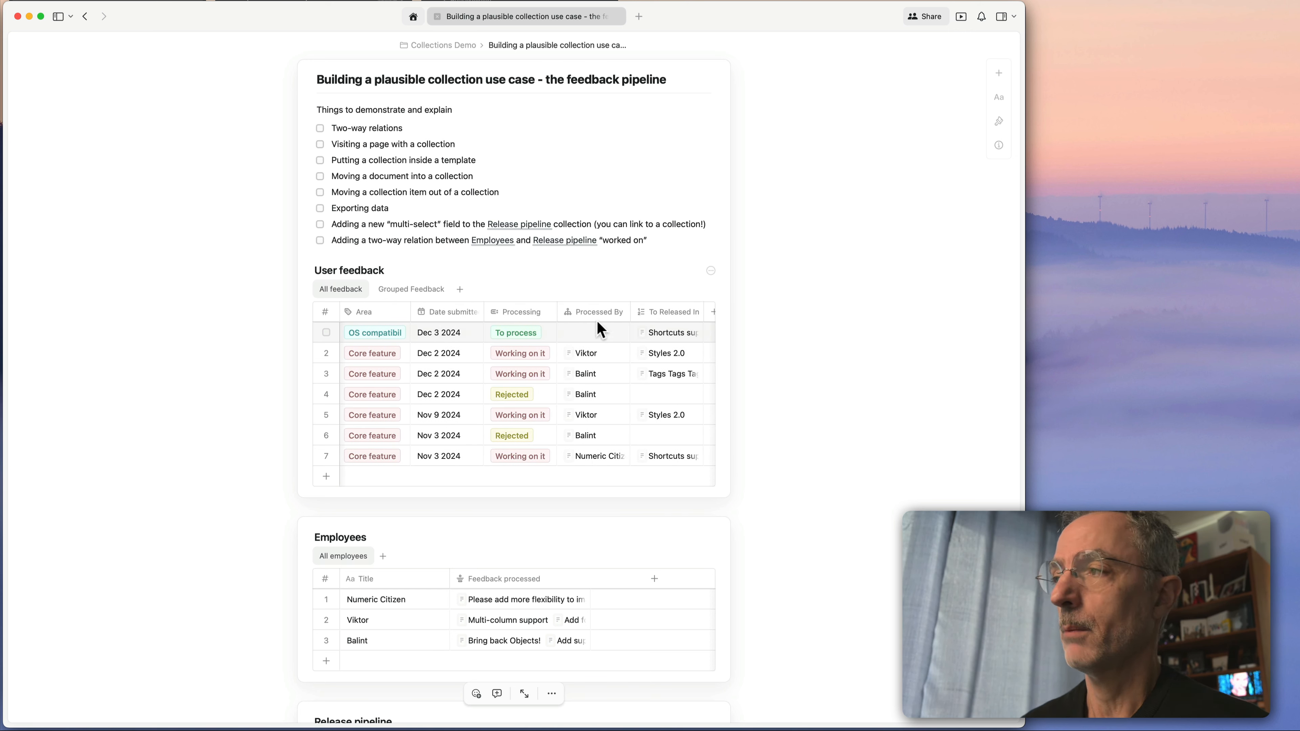
scroll(599, 333, right, 1)
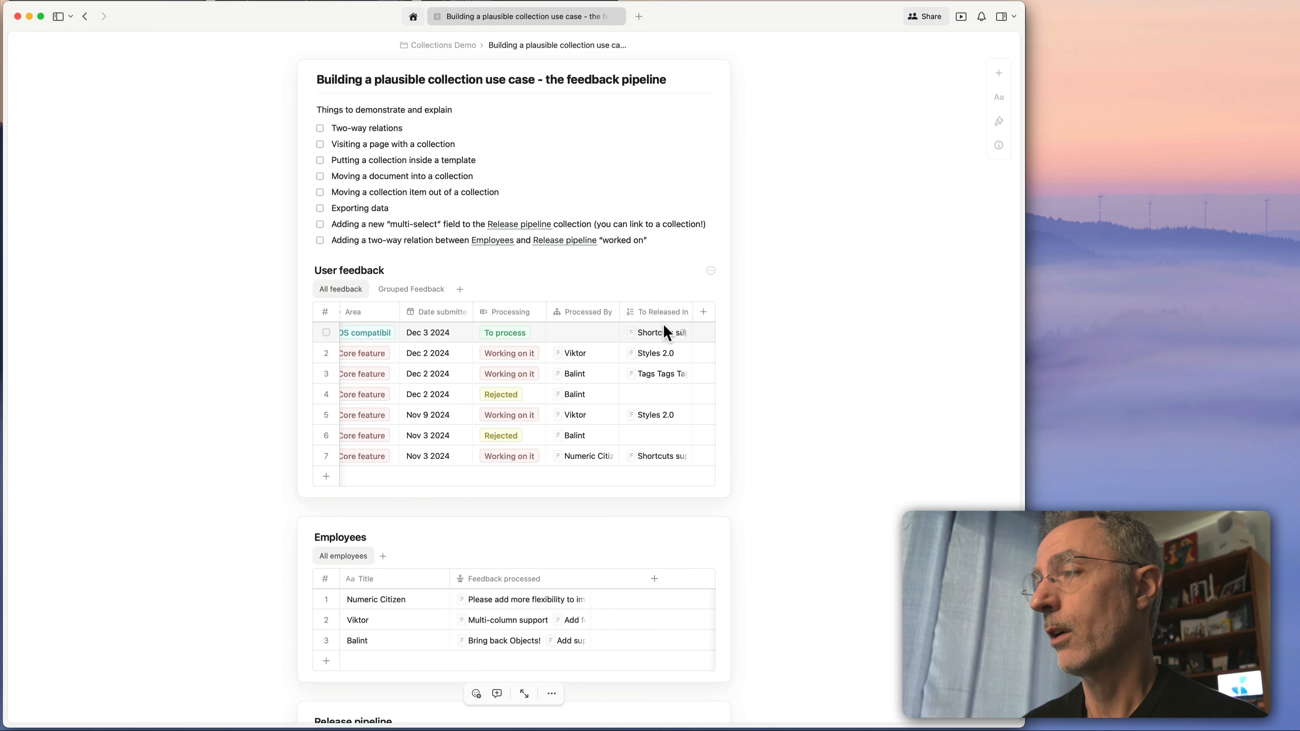
scroll(662, 329, left, 5)
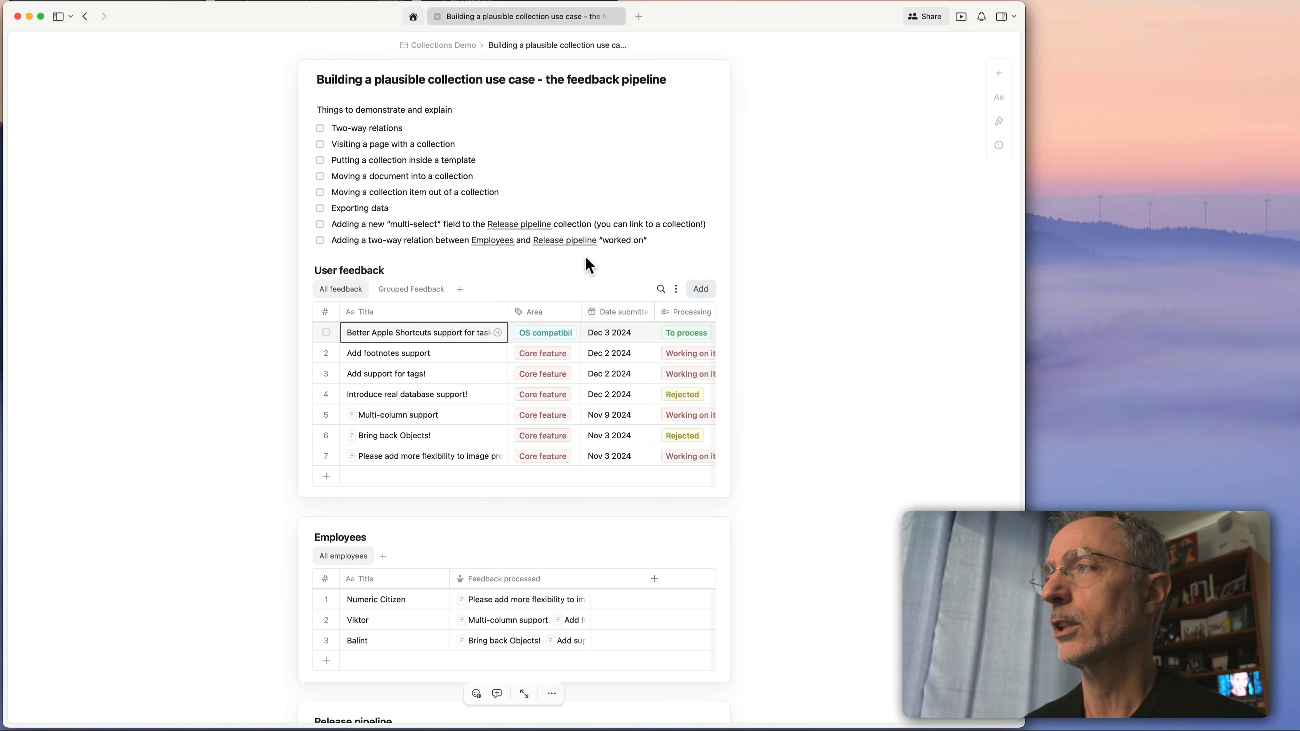
Turn on the Wide Page style for the document.
click(994, 122)
click(967, 451)
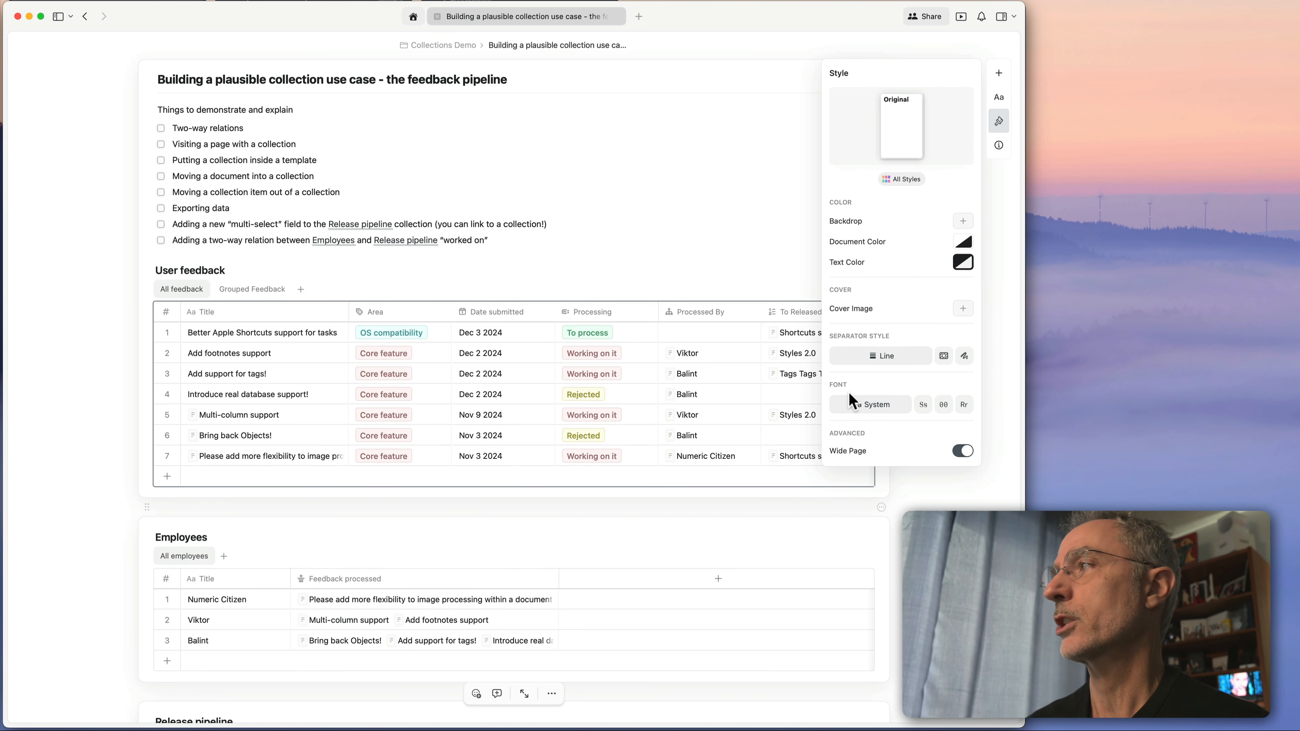
click(999, 121)
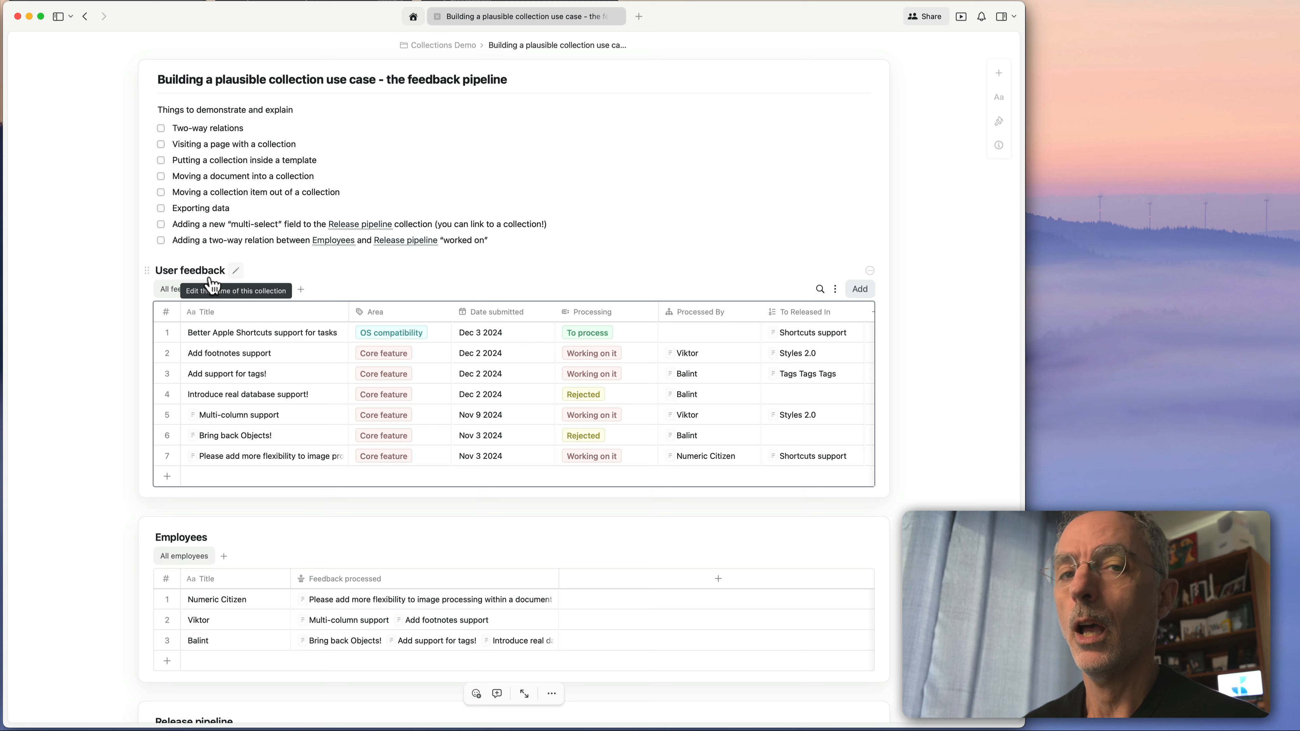
Look over the Employees and Release pipeline collections and how their items relate to the user feedback.
scroll(293, 459, down, 5)
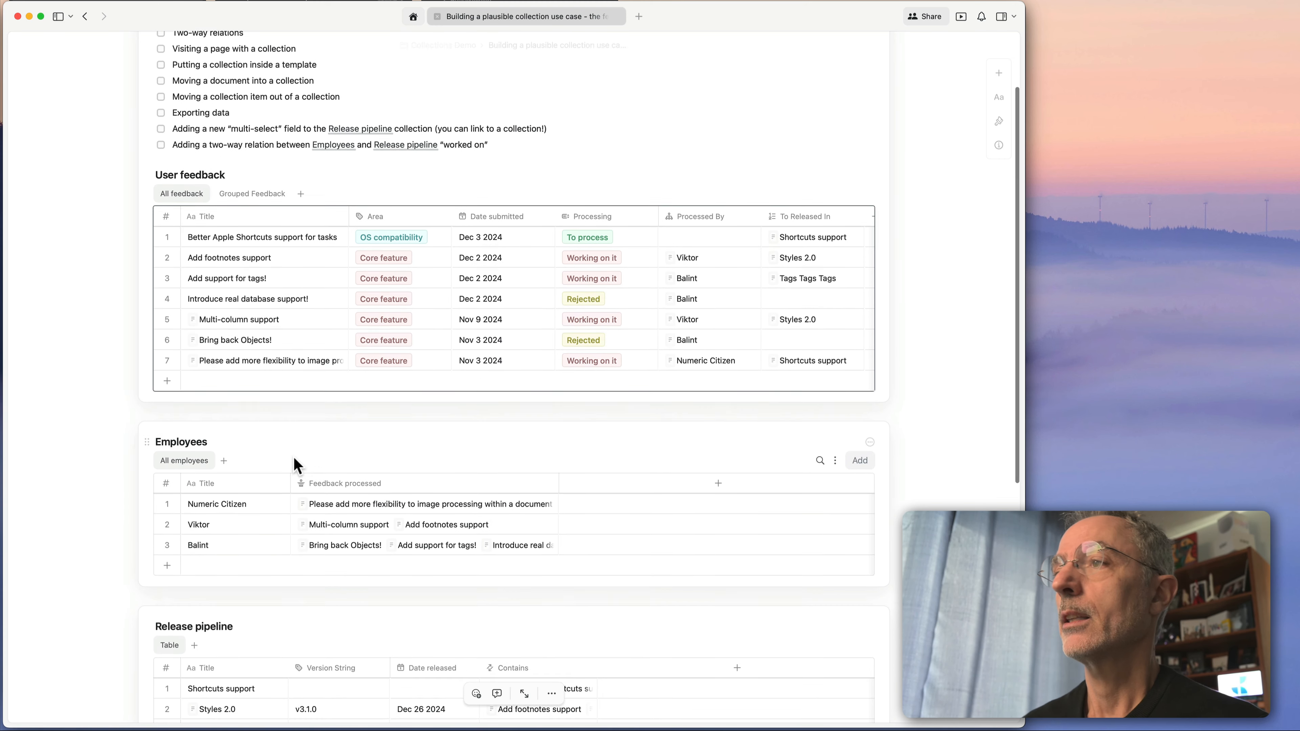
click(149, 421)
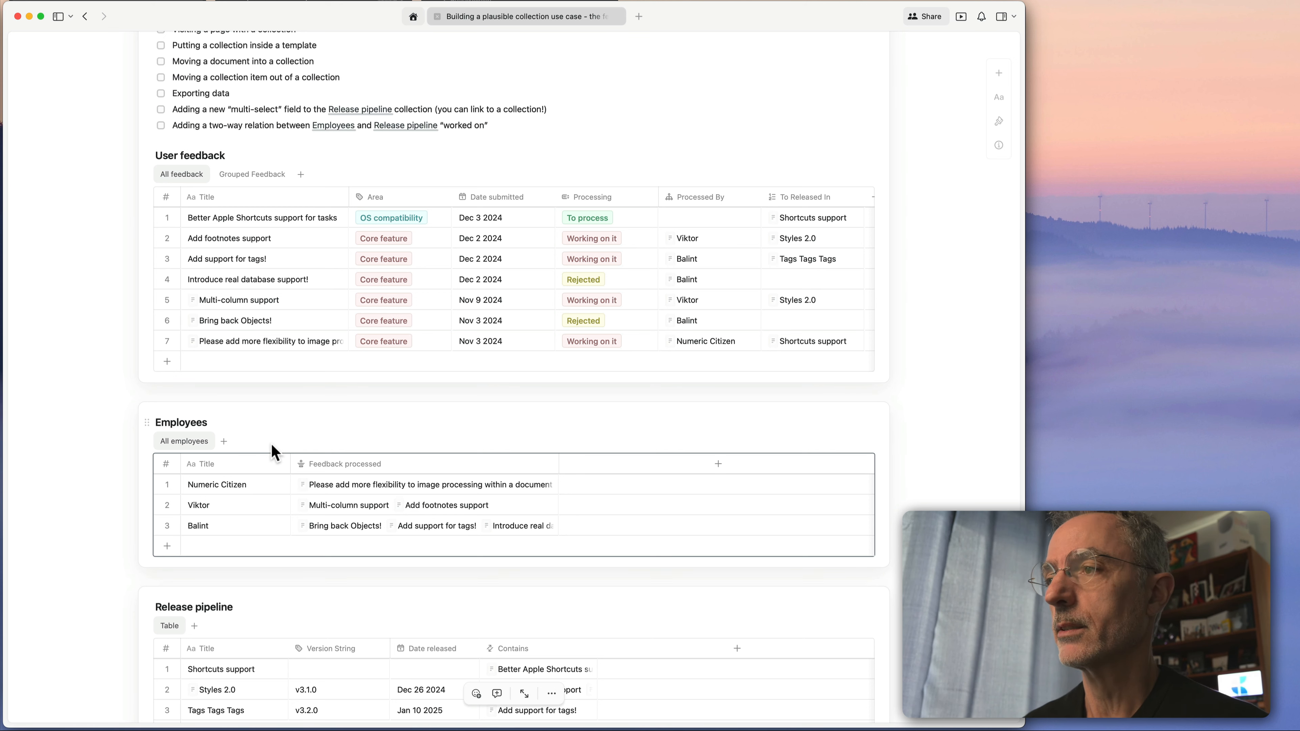
click(257, 485)
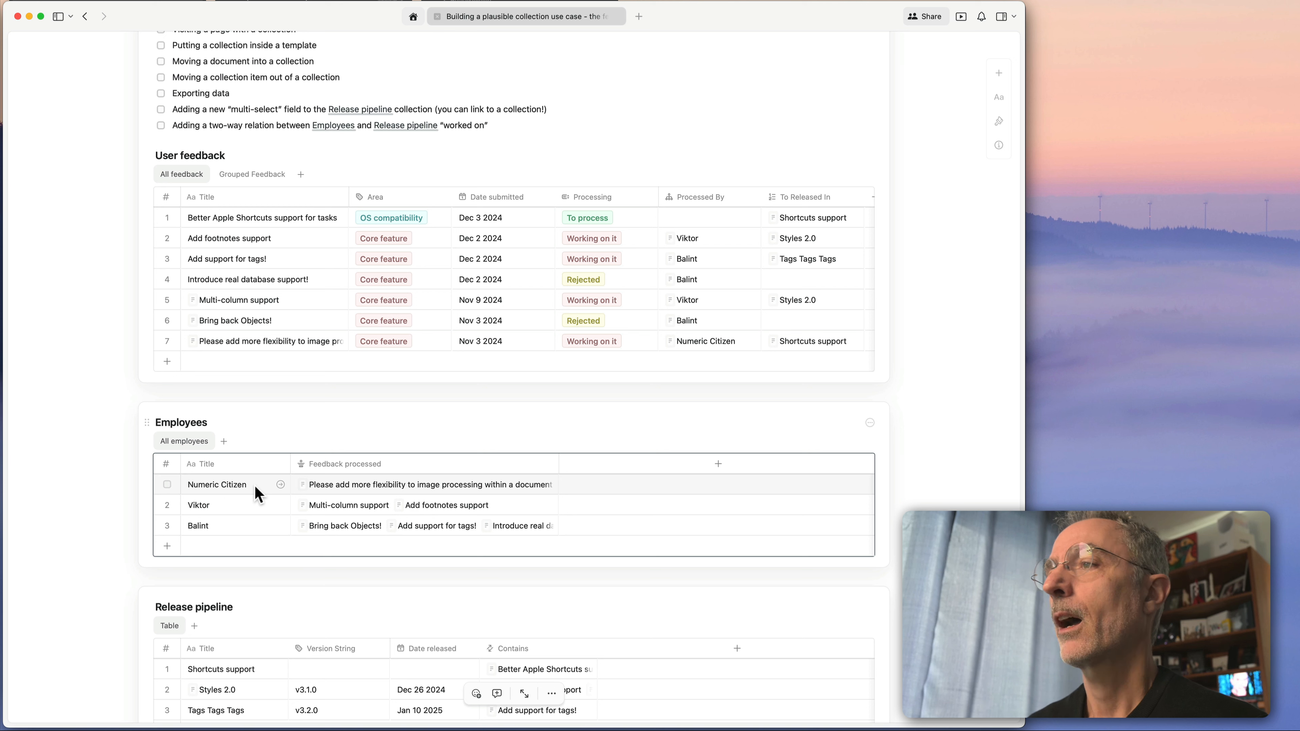
click(221, 505)
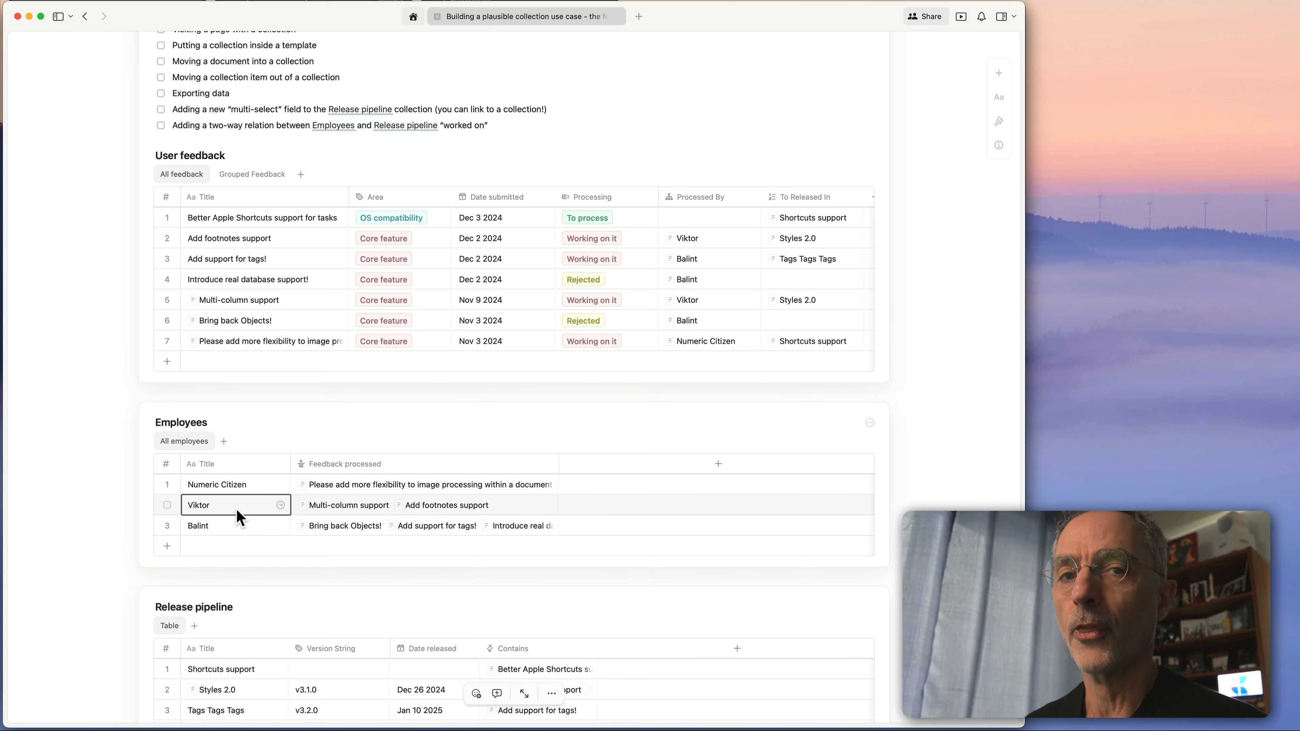
scroll(237, 517, down, 5)
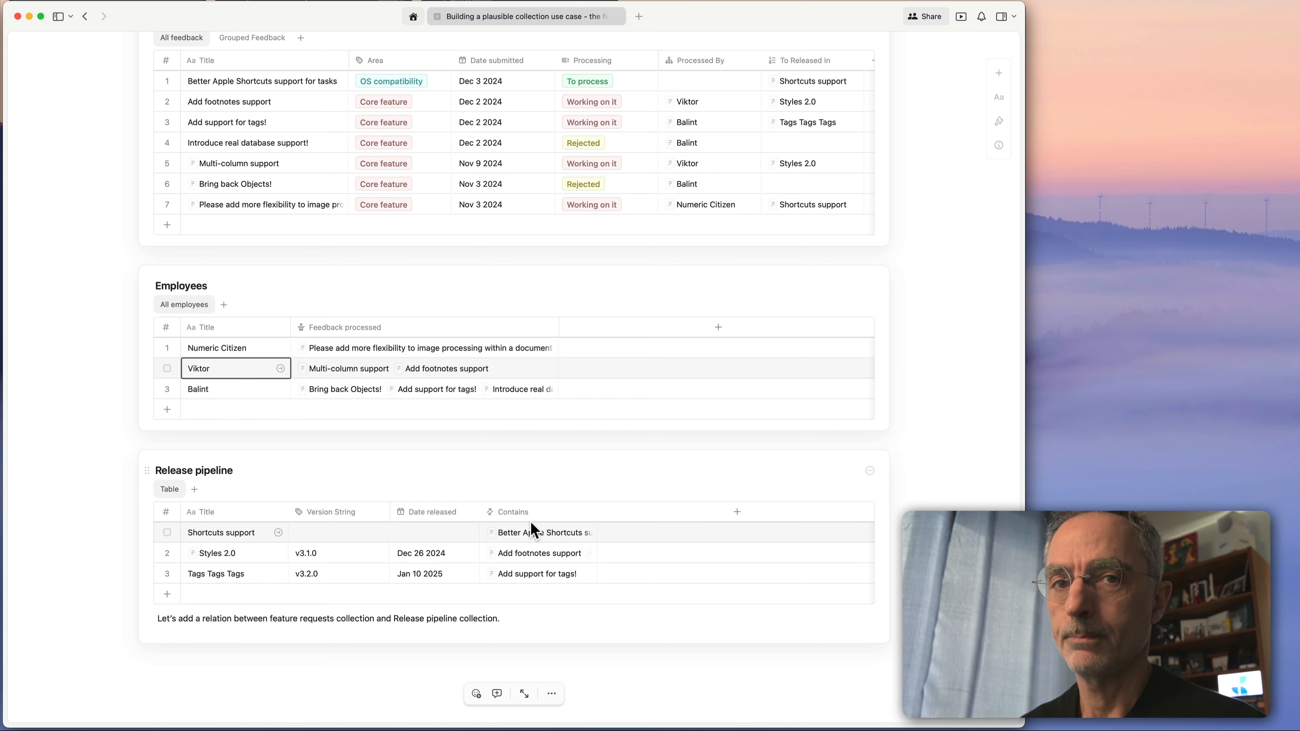
scroll(930, 366, up, 5)
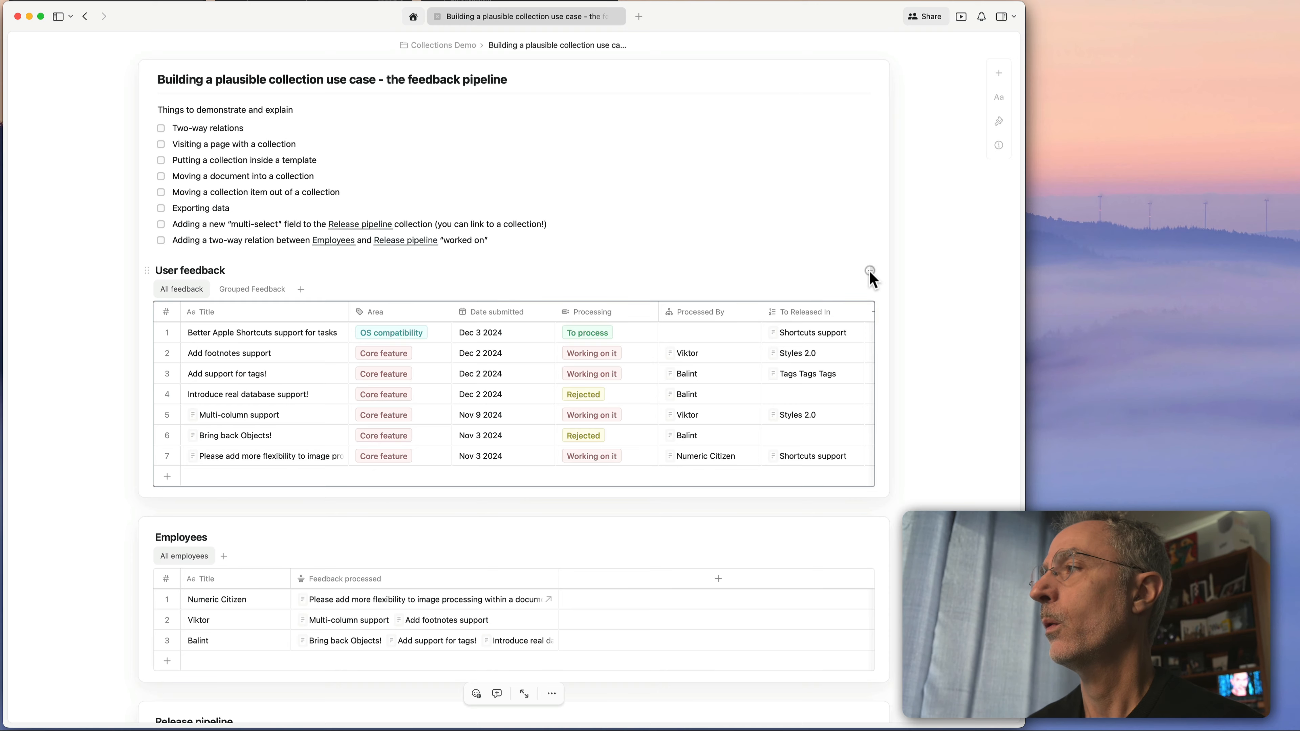
Open the User feedback collection's configuration and inspect the Area field, including the settings of its Data portability value.
click(865, 292)
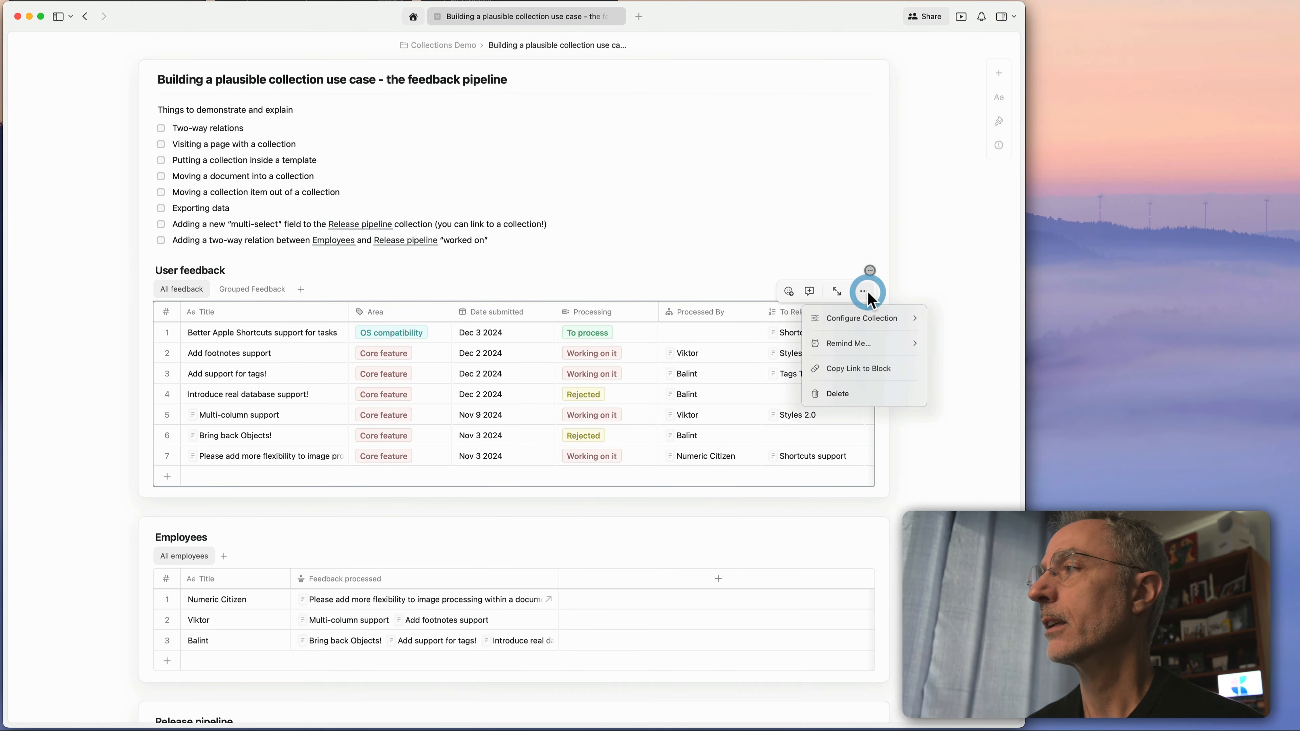
click(869, 316)
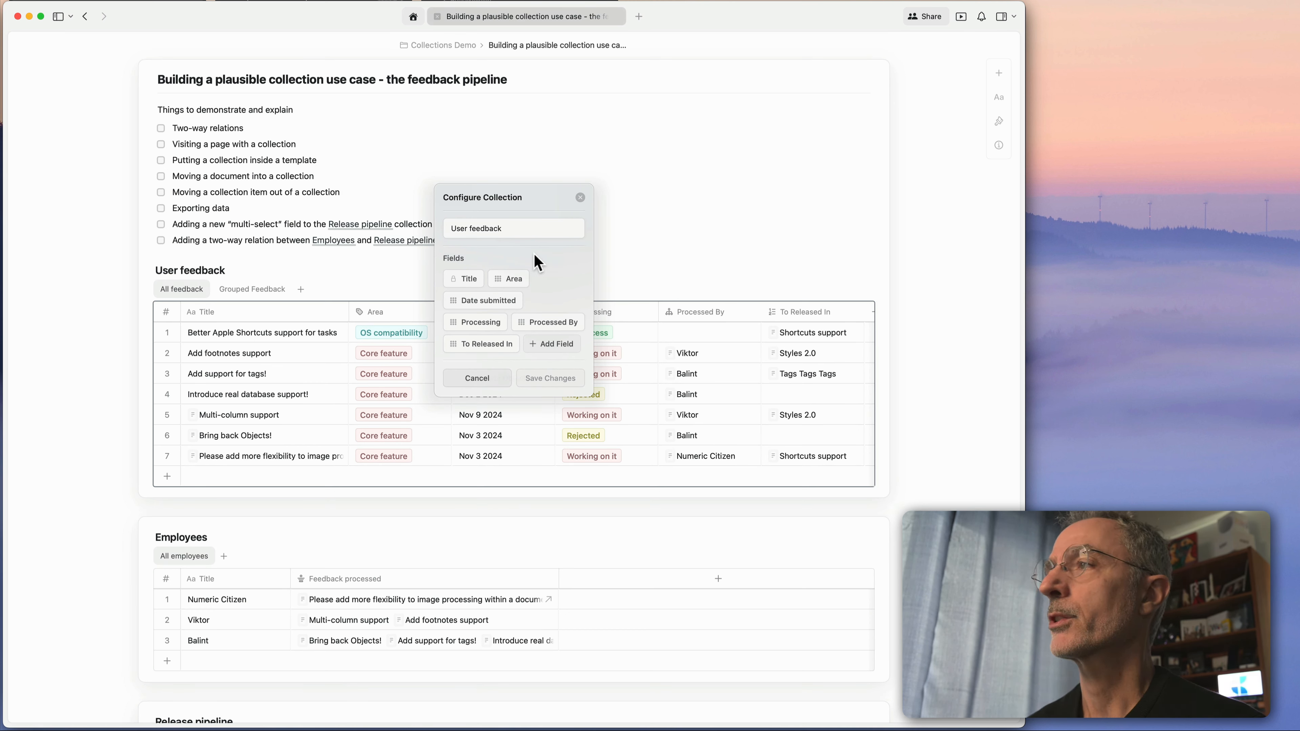
triple_click(511, 228)
click(550, 276)
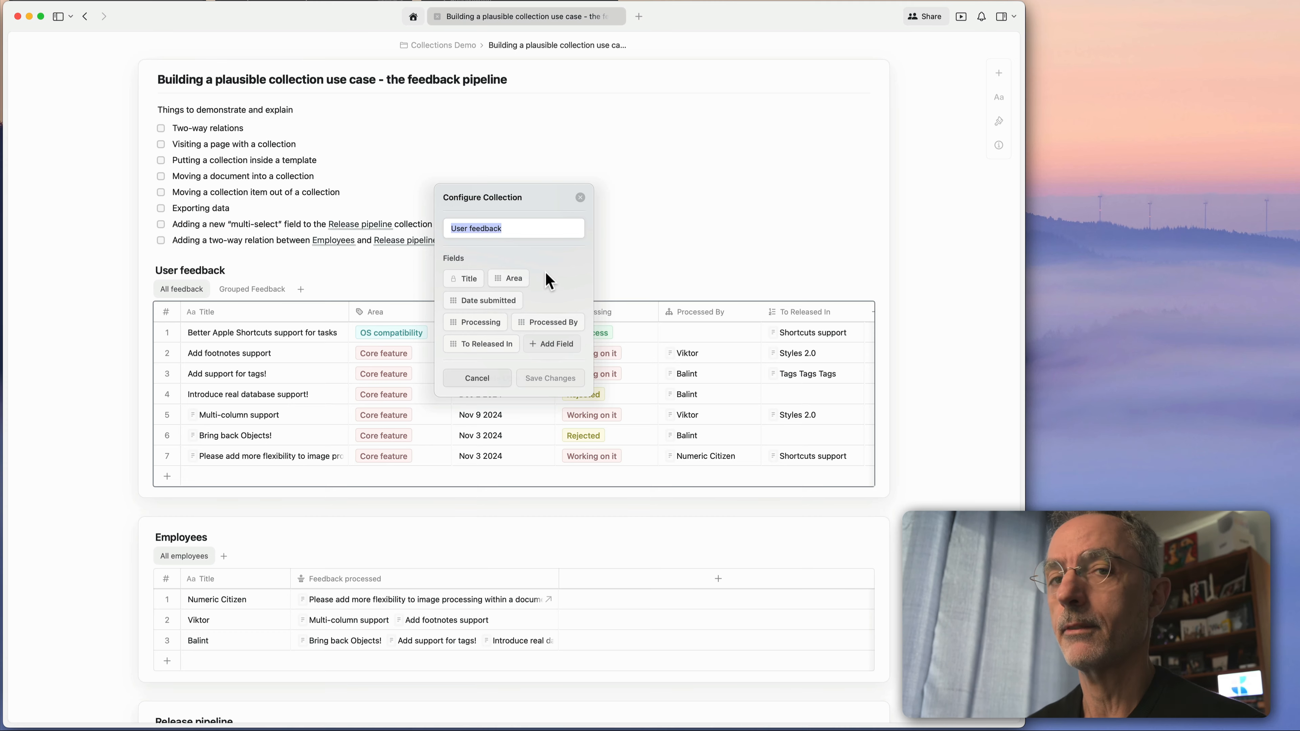
click(508, 278)
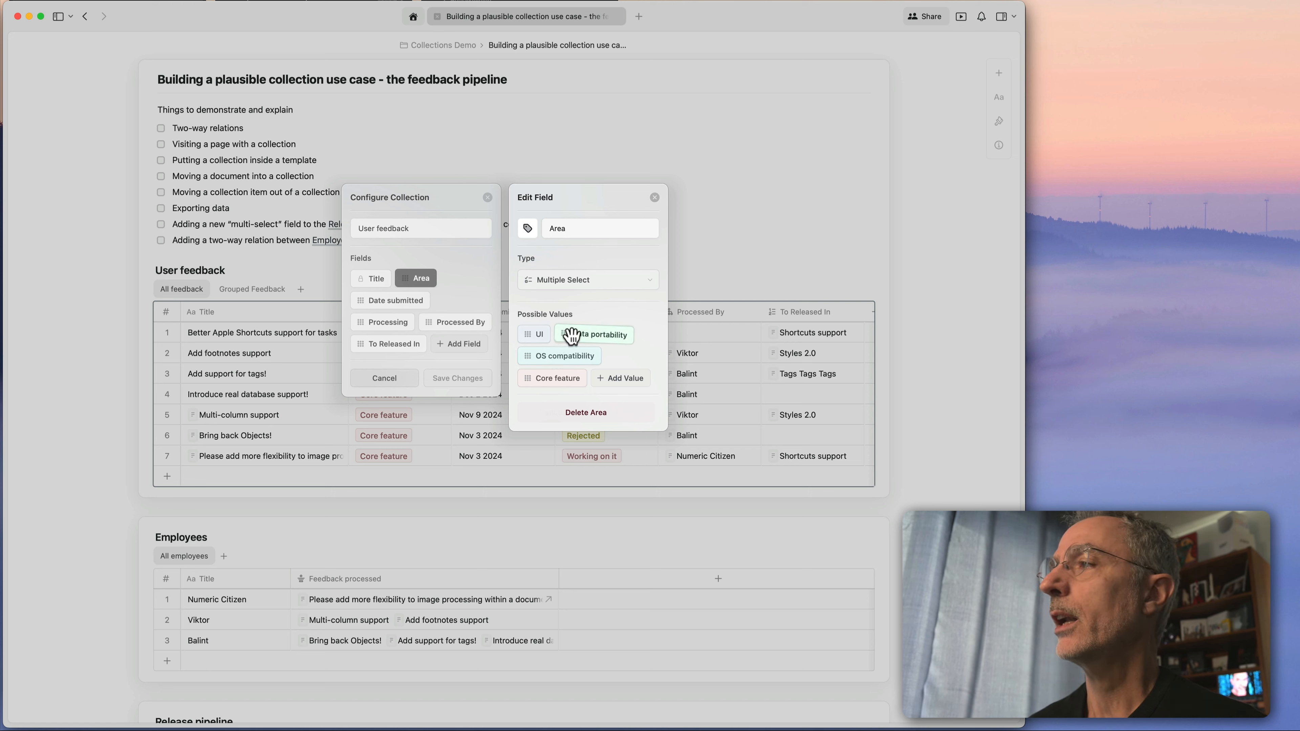
click(592, 338)
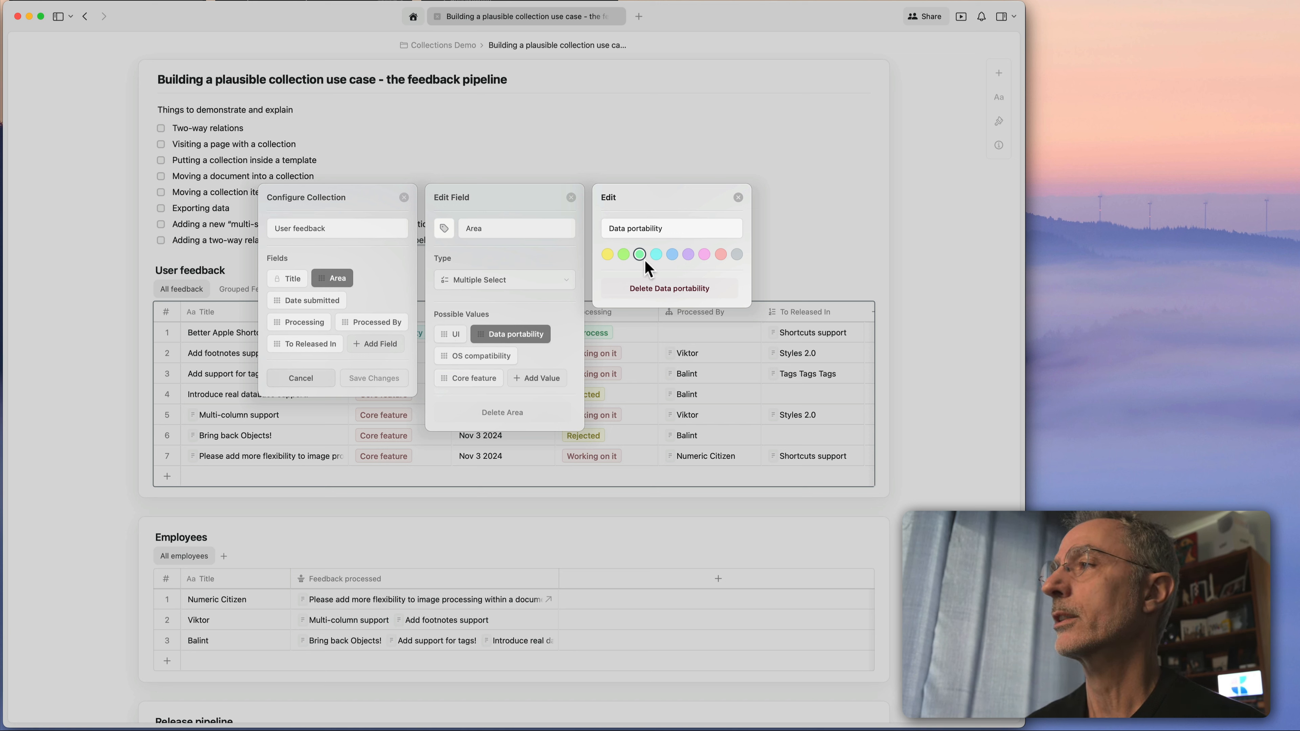
click(739, 200)
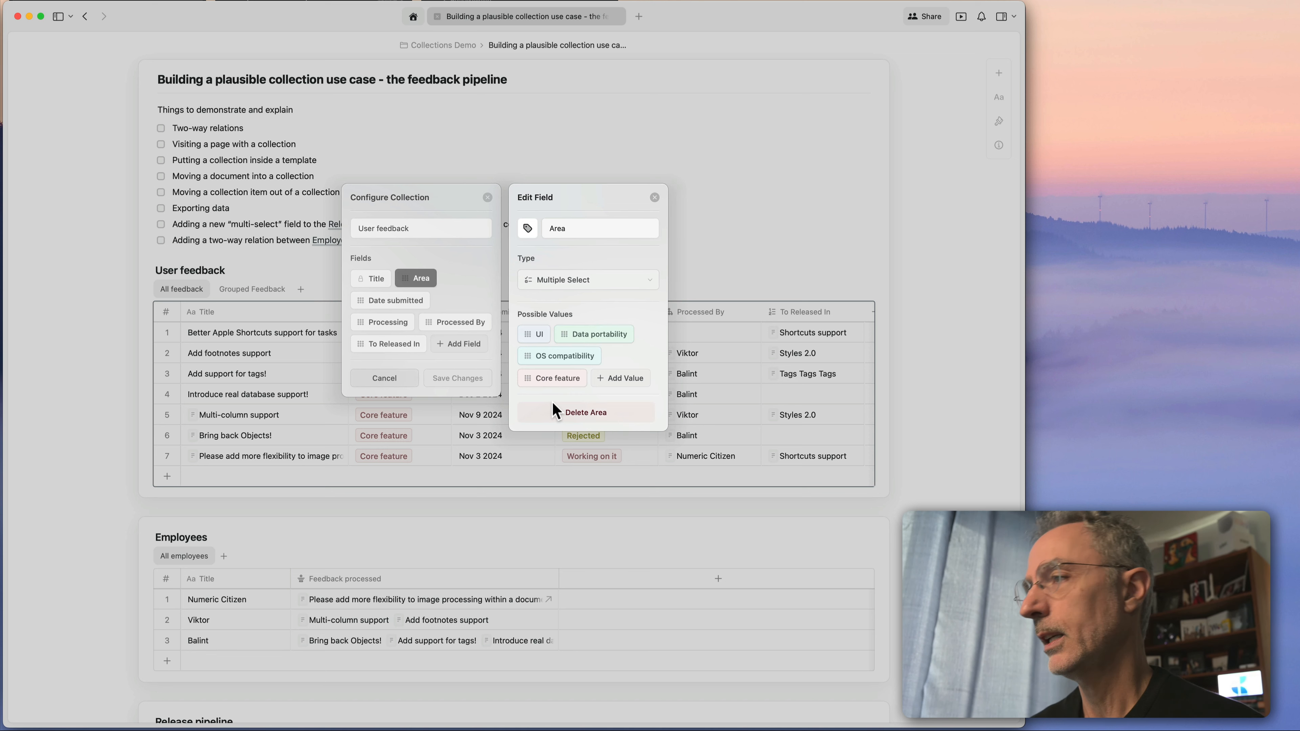
Add a red Security option to the Area field's possible values and apply the field change.
click(625, 378)
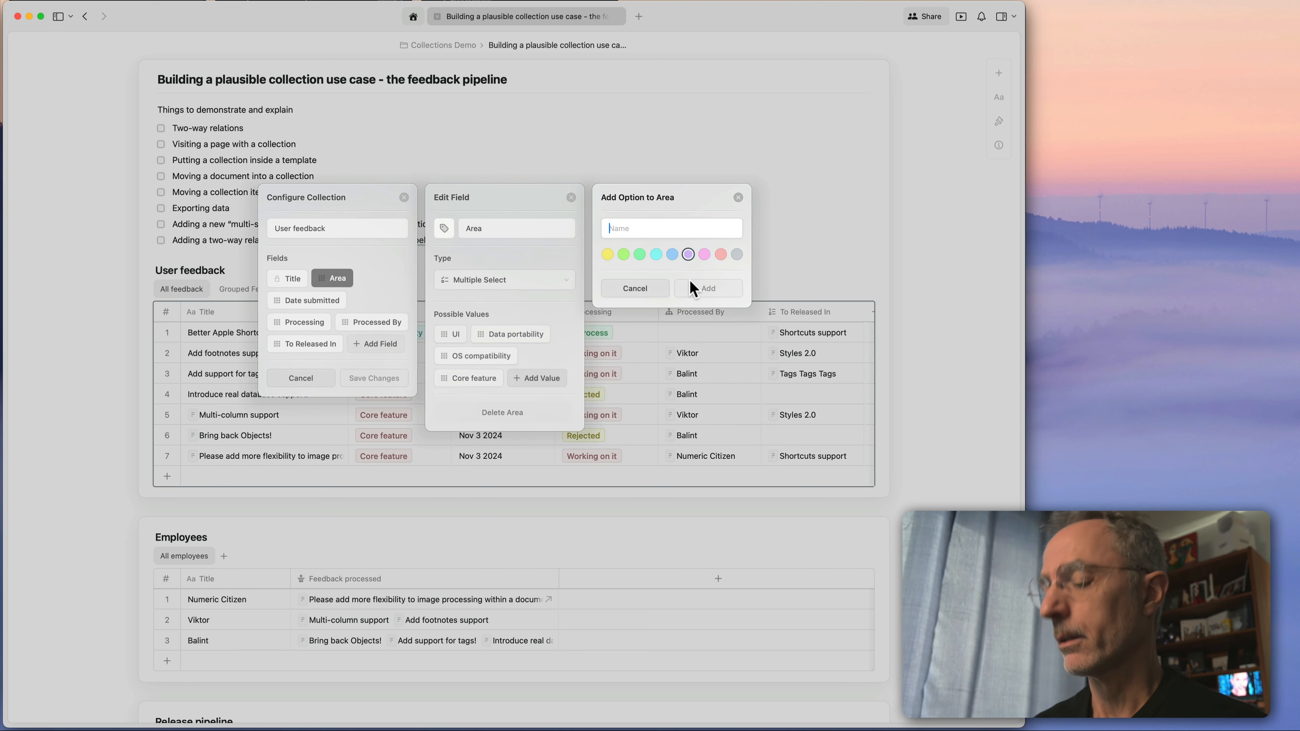
text(Security)
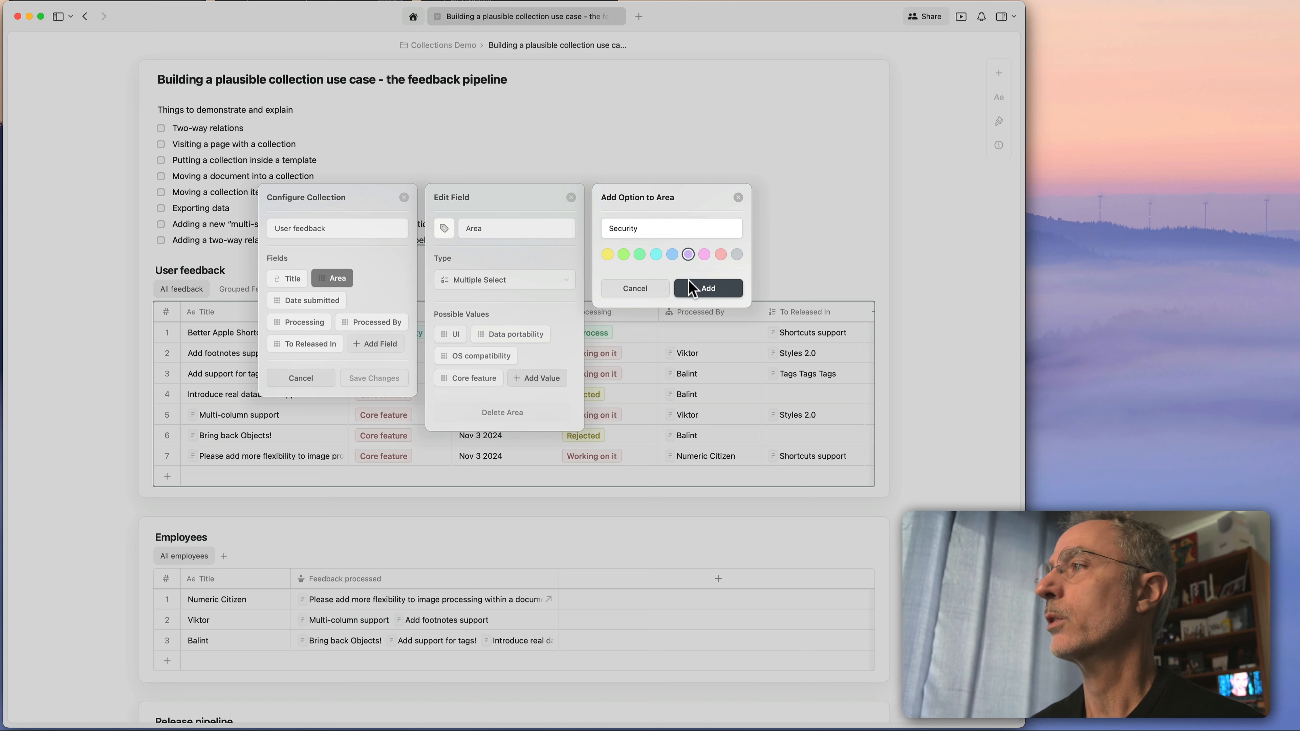
click(720, 254)
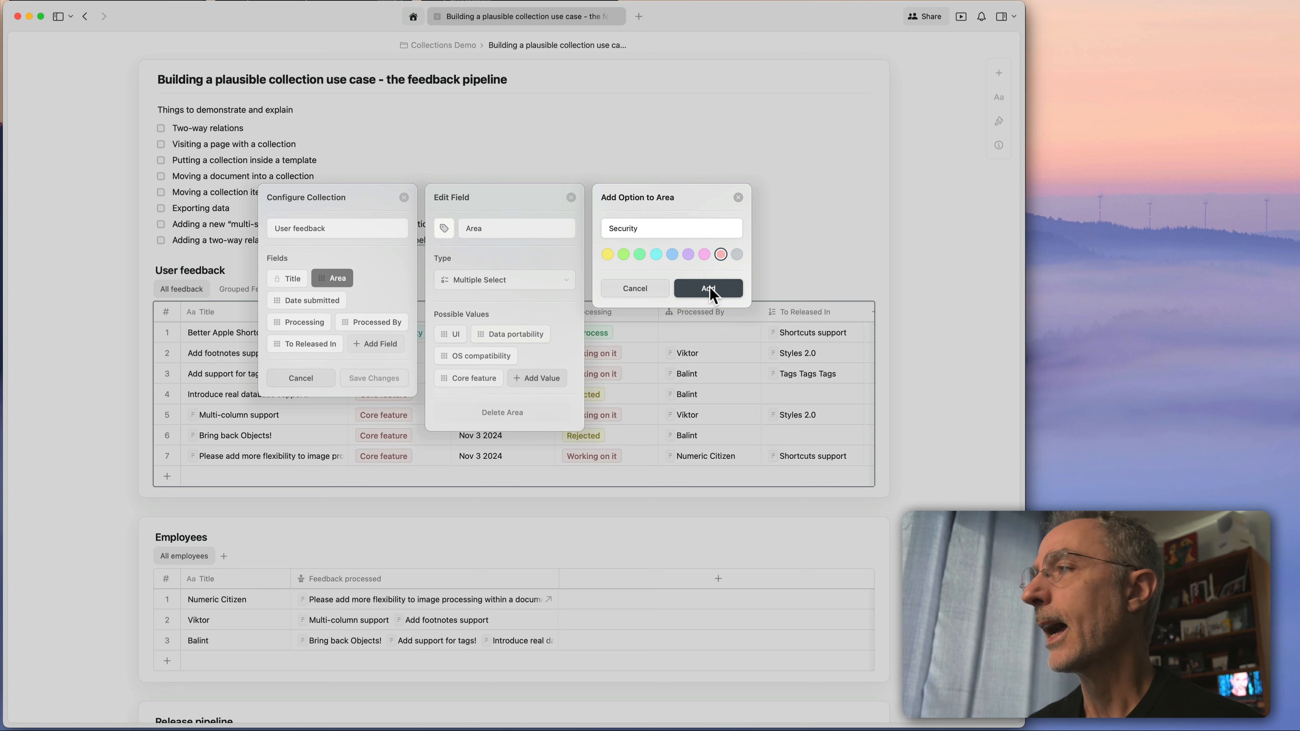
click(709, 288)
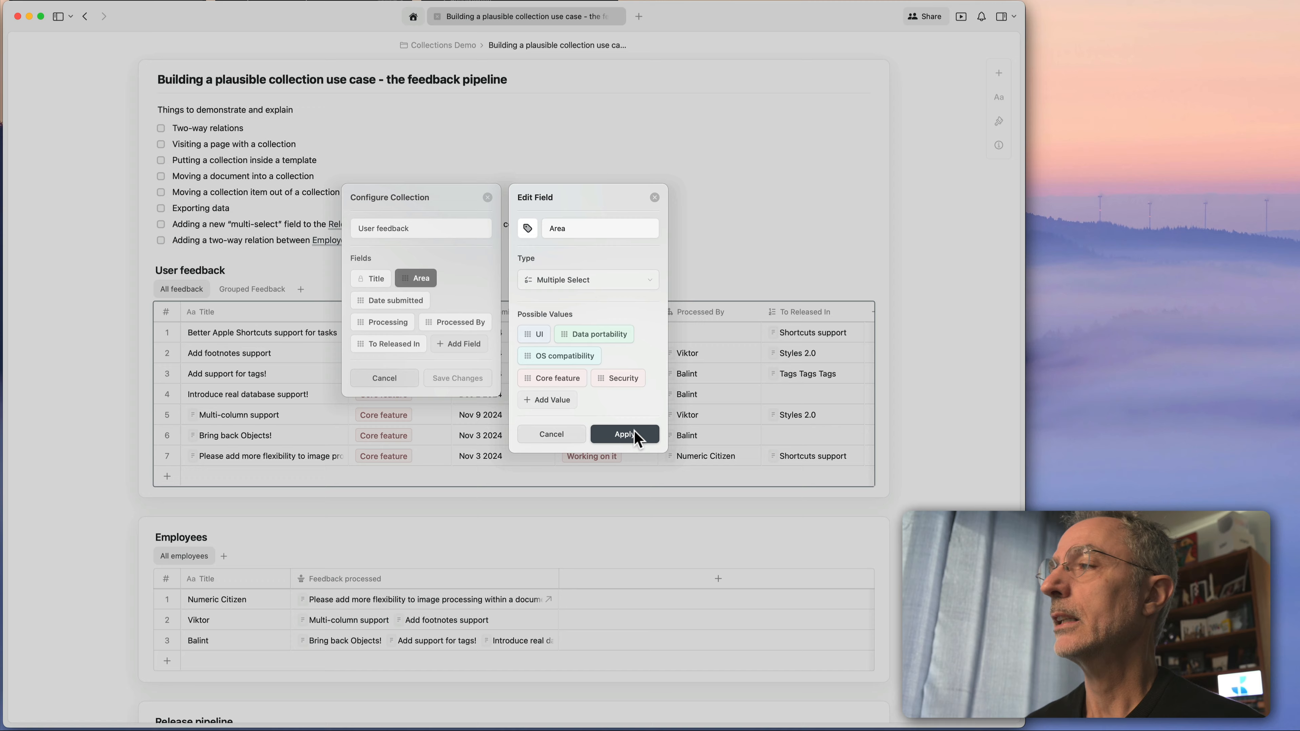
click(624, 433)
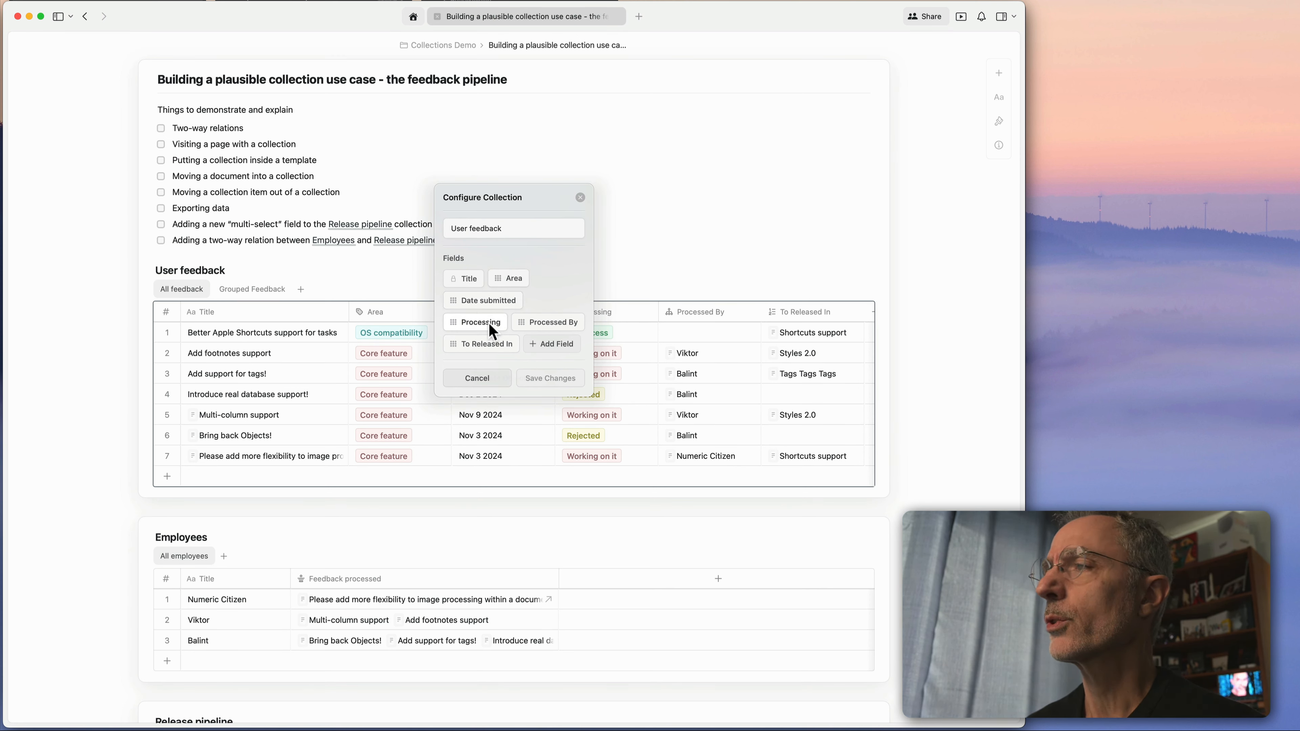
Review the settings of the Area, Date submitted and Processing fields in the User feedback collection.
click(504, 277)
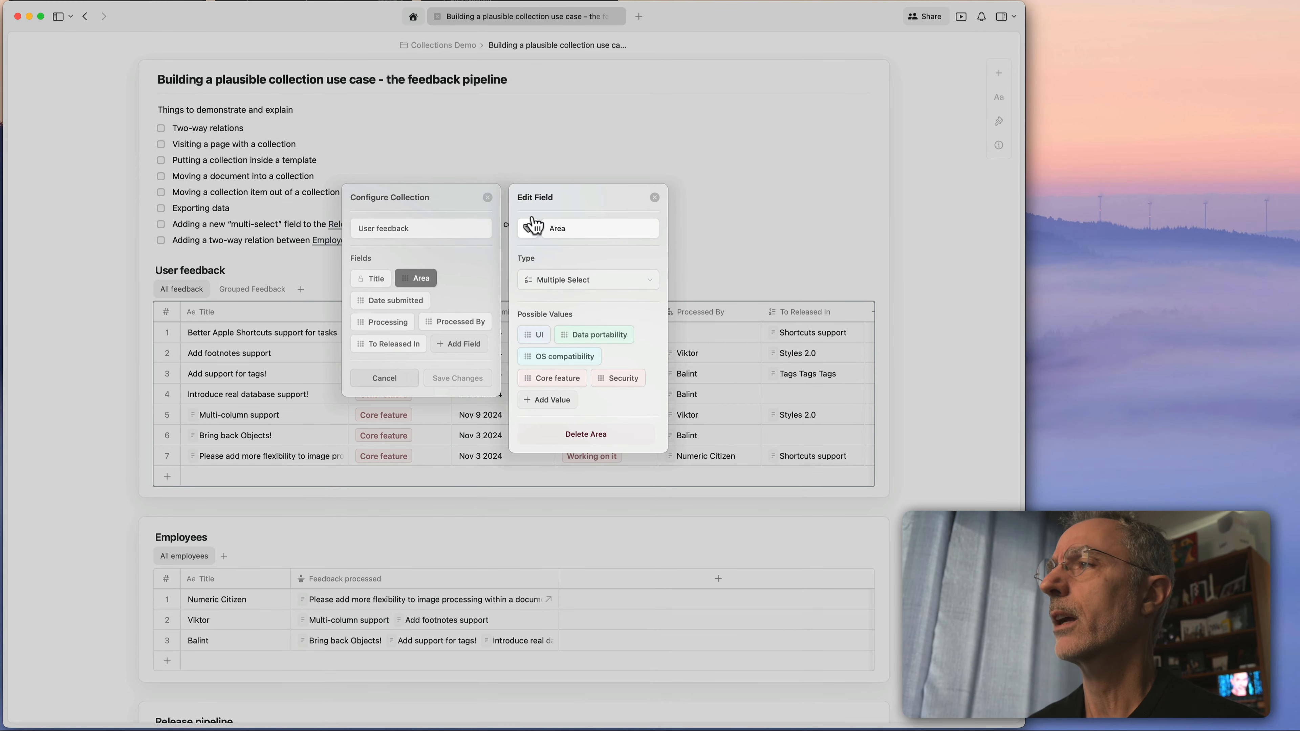
click(654, 197)
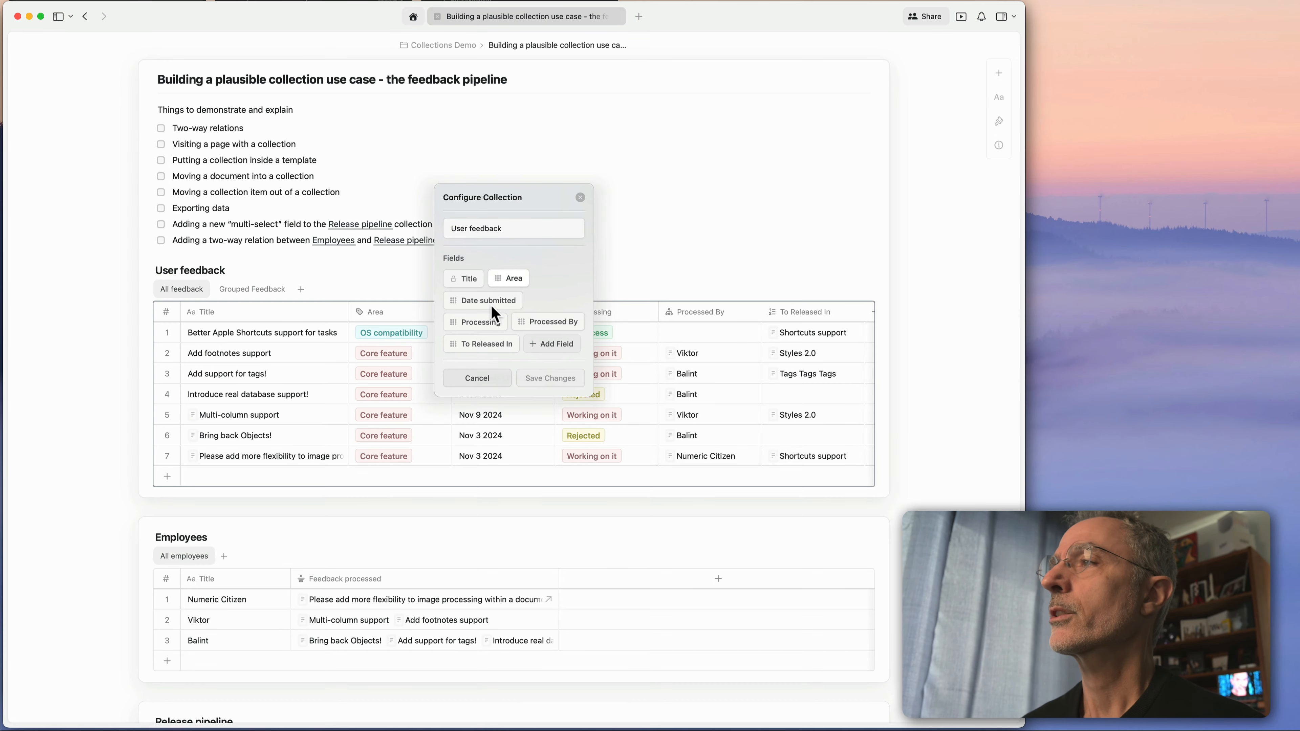
click(482, 299)
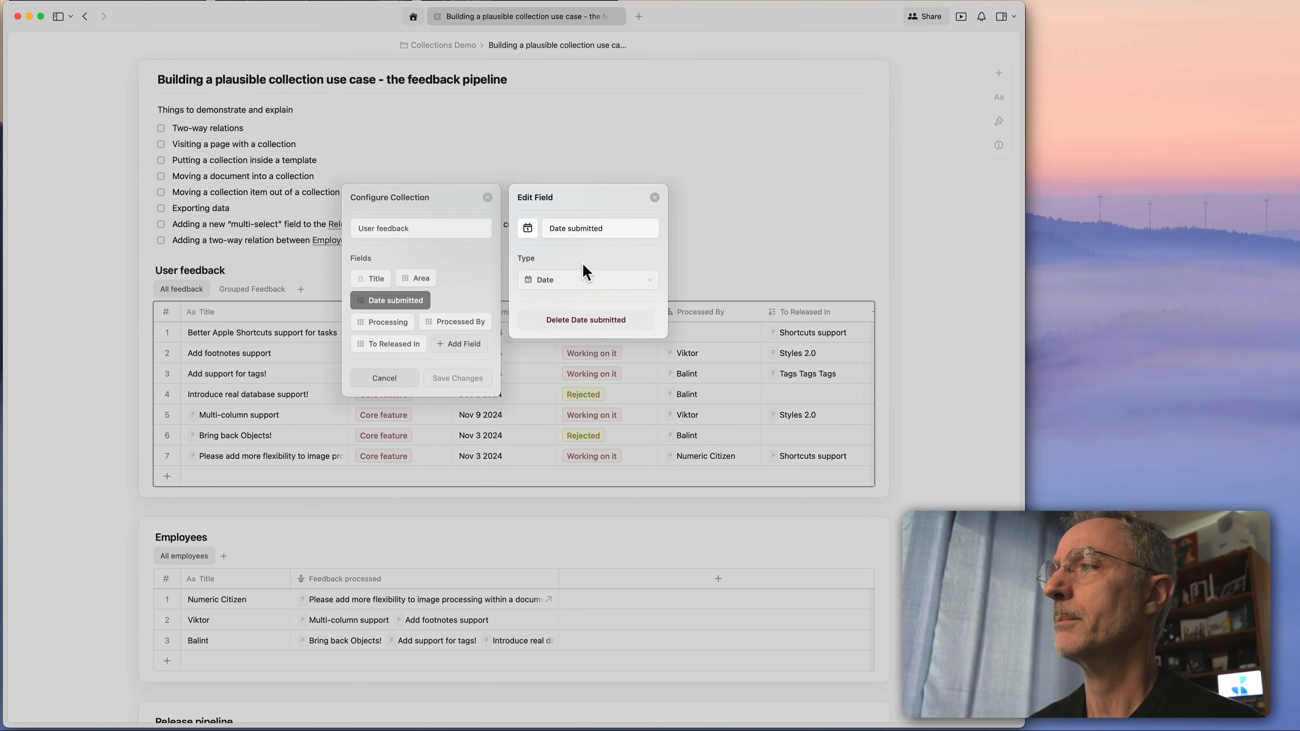
click(655, 197)
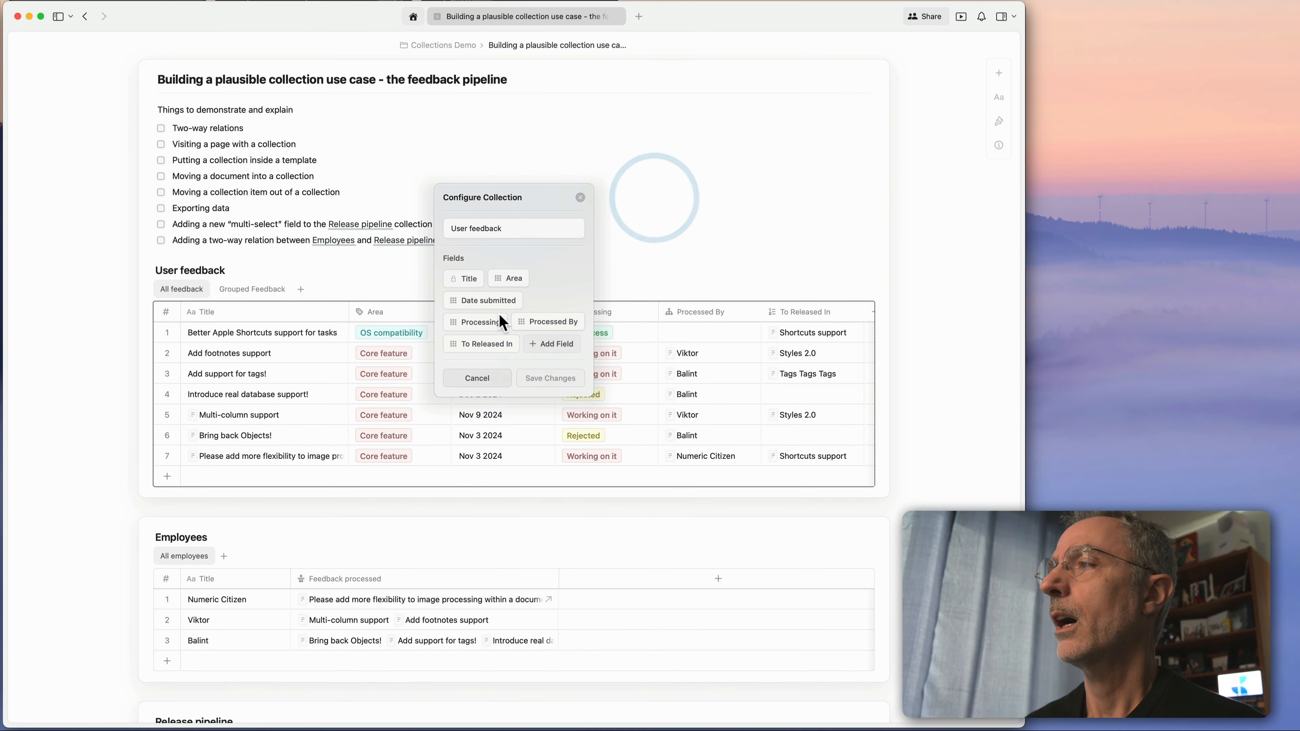
click(490, 320)
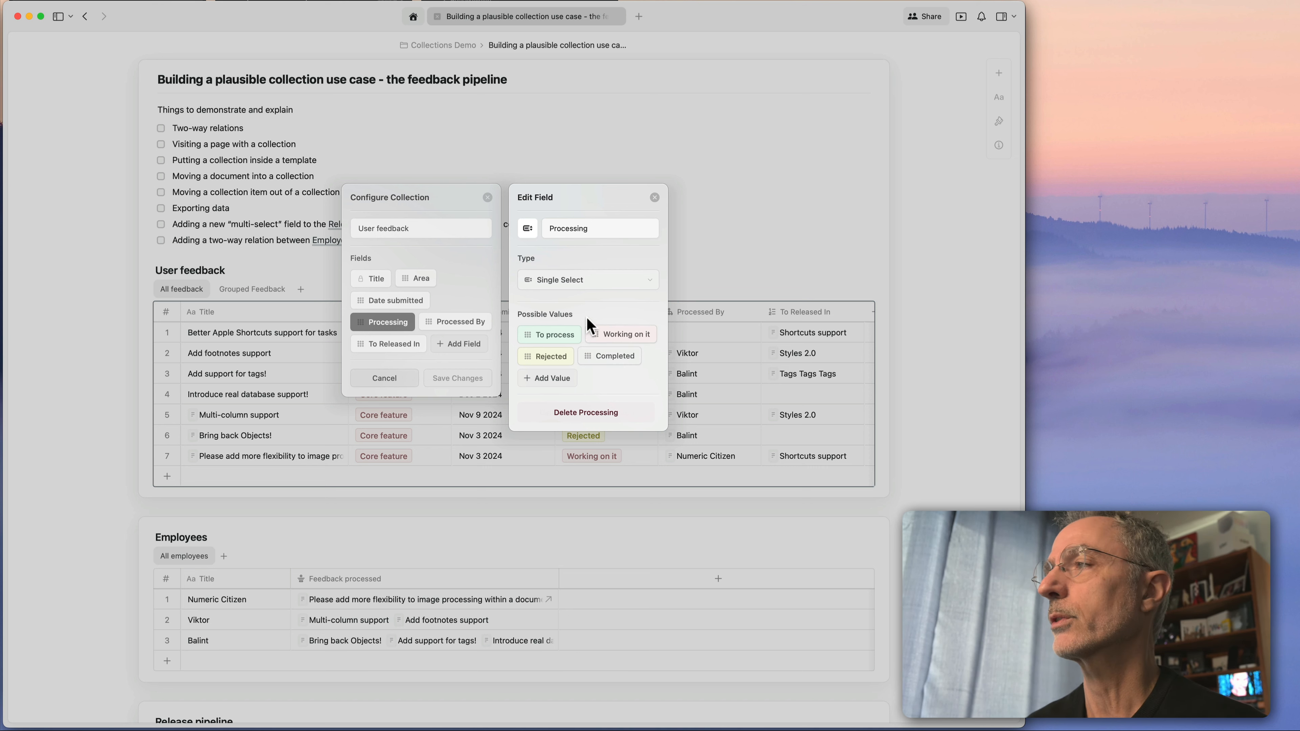
click(655, 197)
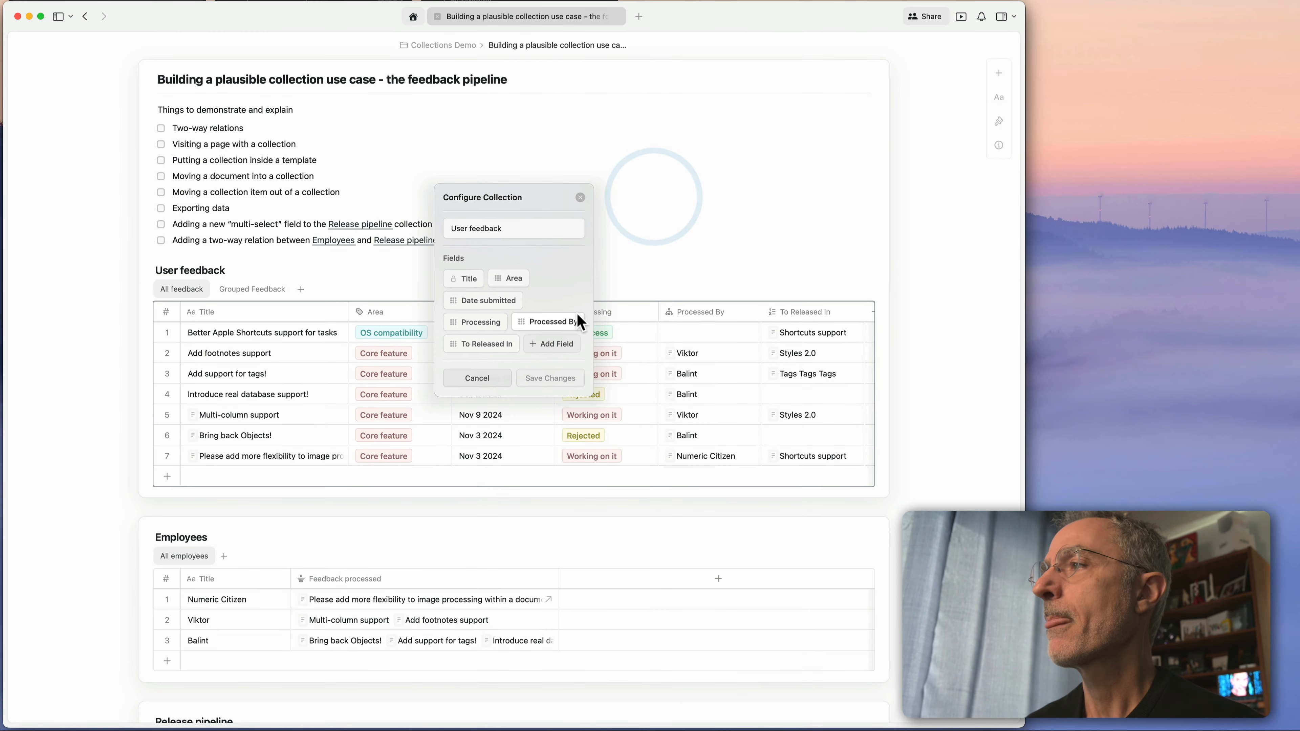
Inspect the Processed By field's two-way relation to the Employees collection and its related field name.
click(554, 323)
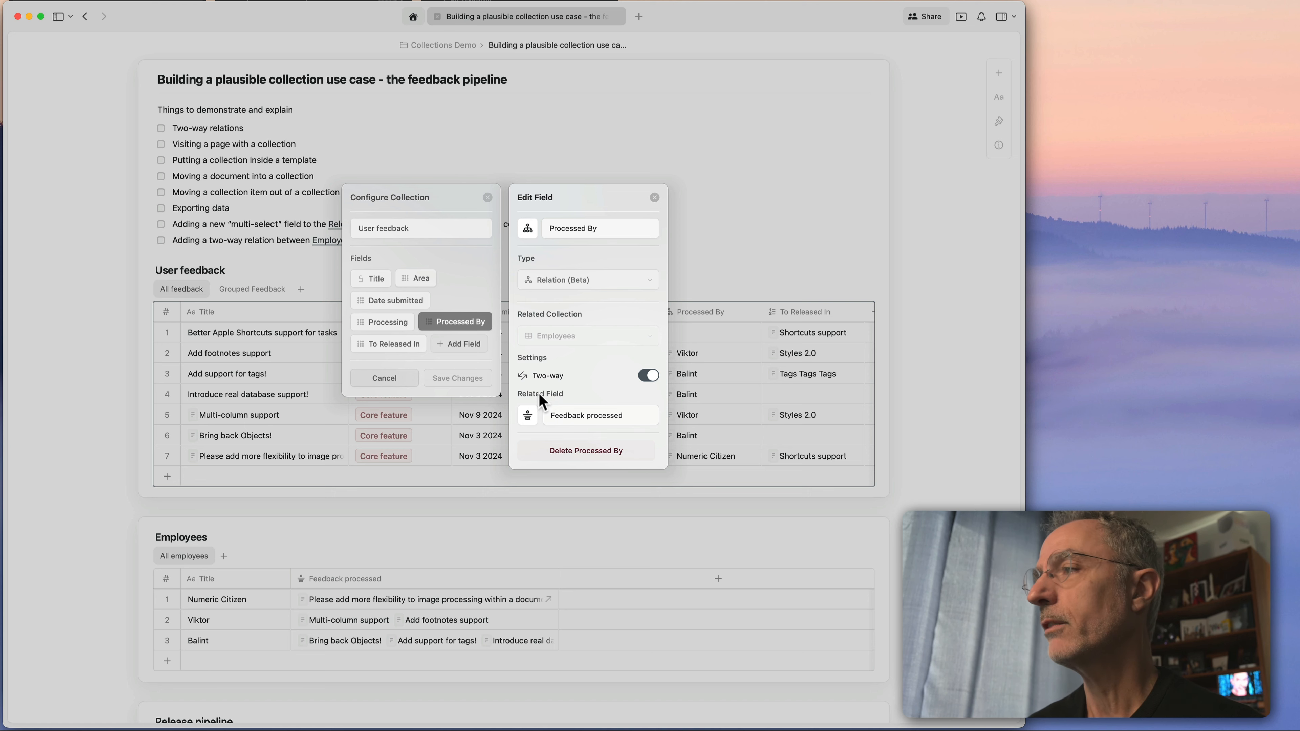
click(588, 415)
click(589, 414)
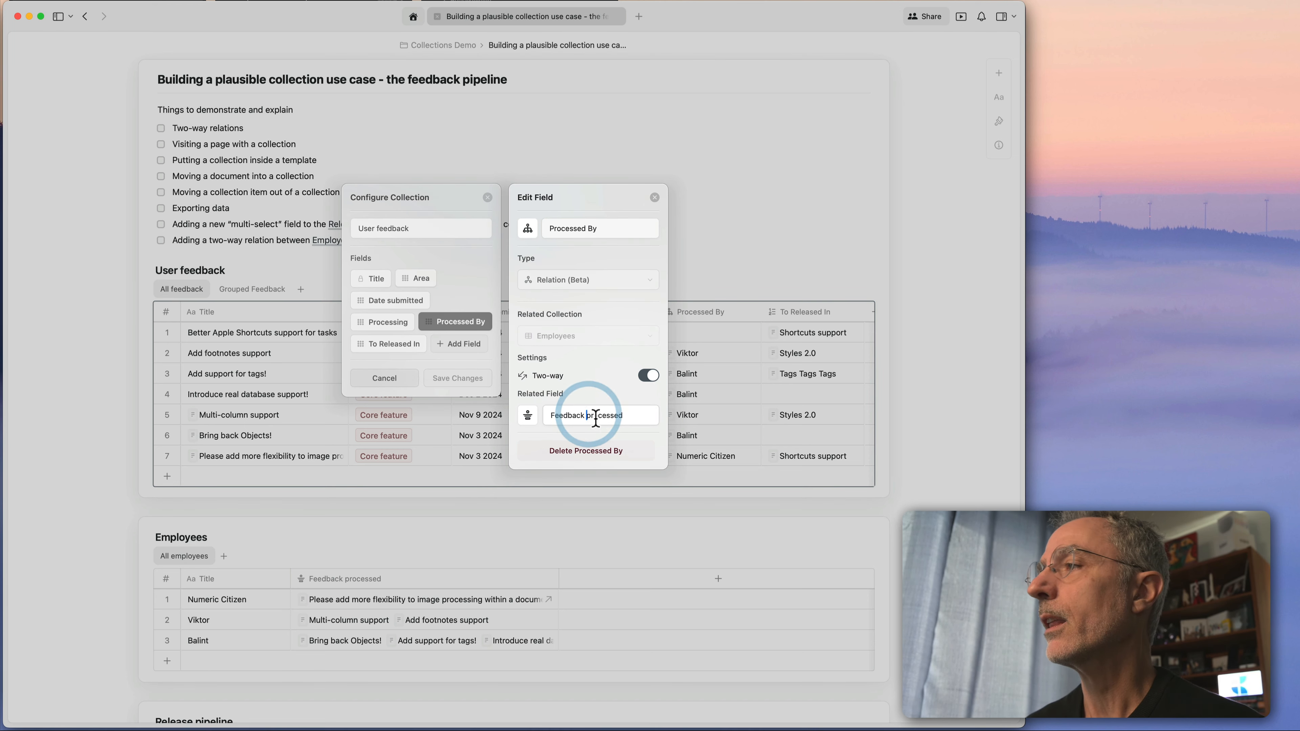
drag(627, 414, 549, 421)
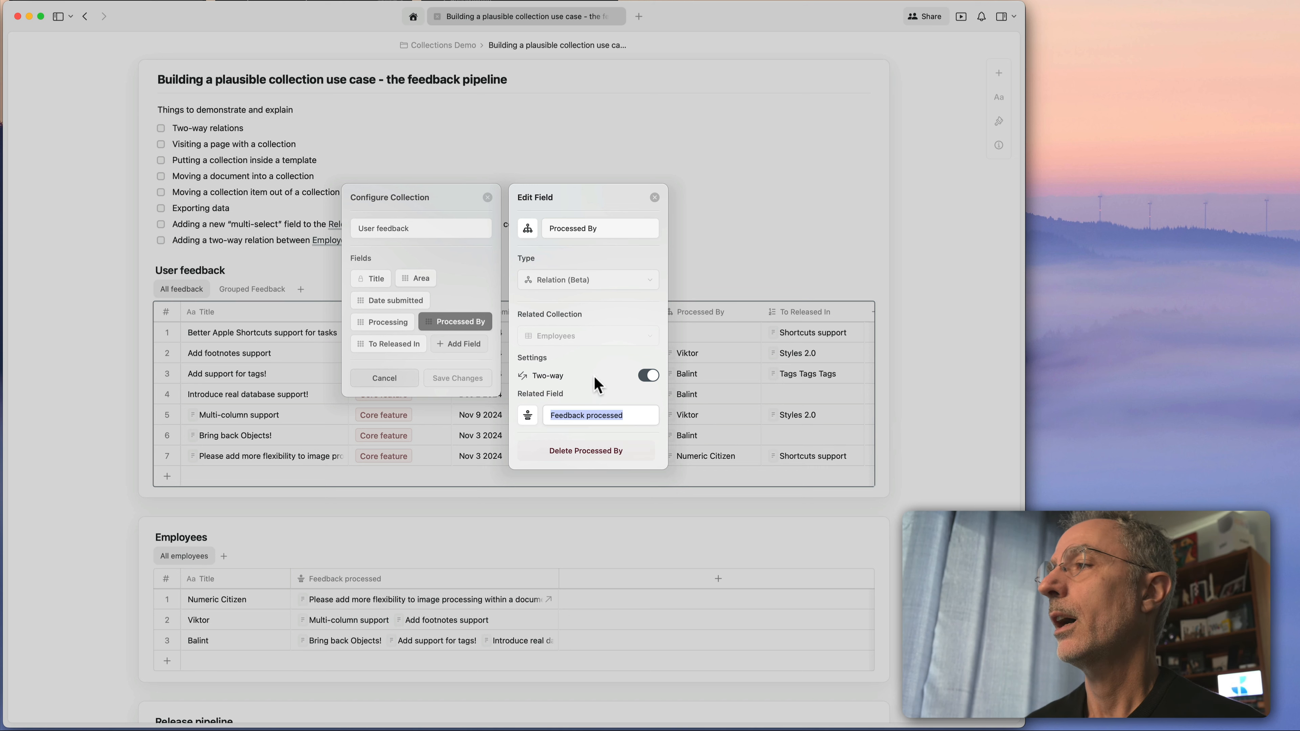
click(660, 334)
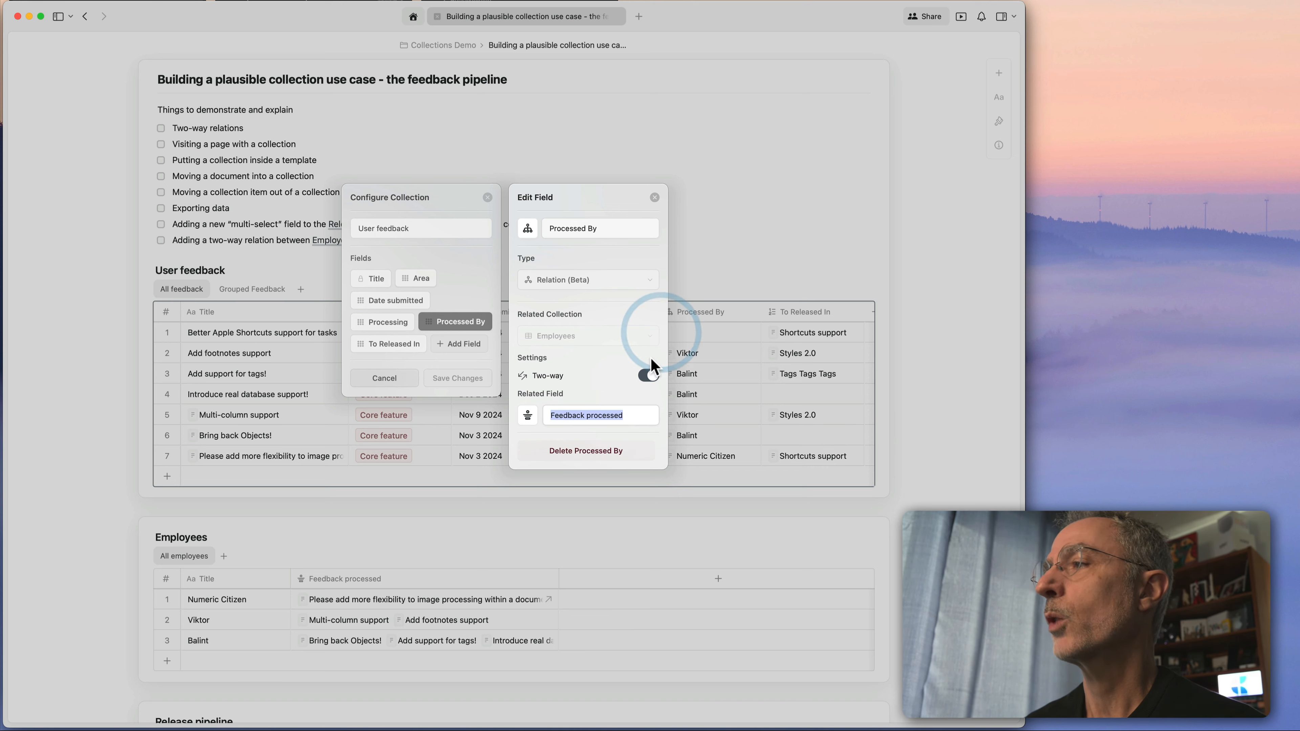
Inspect the To Released In field's two-way relation to the Release pipeline collection, then close the User feedback configuration.
click(655, 198)
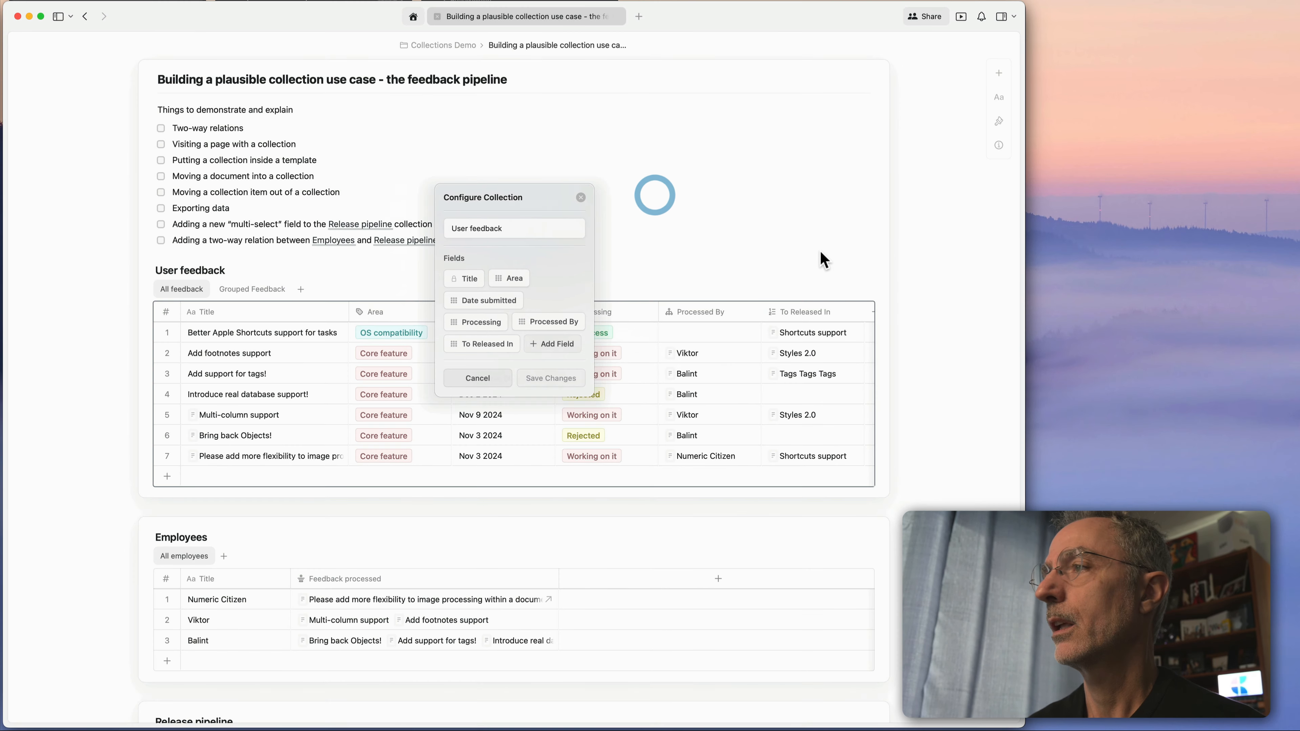
click(486, 346)
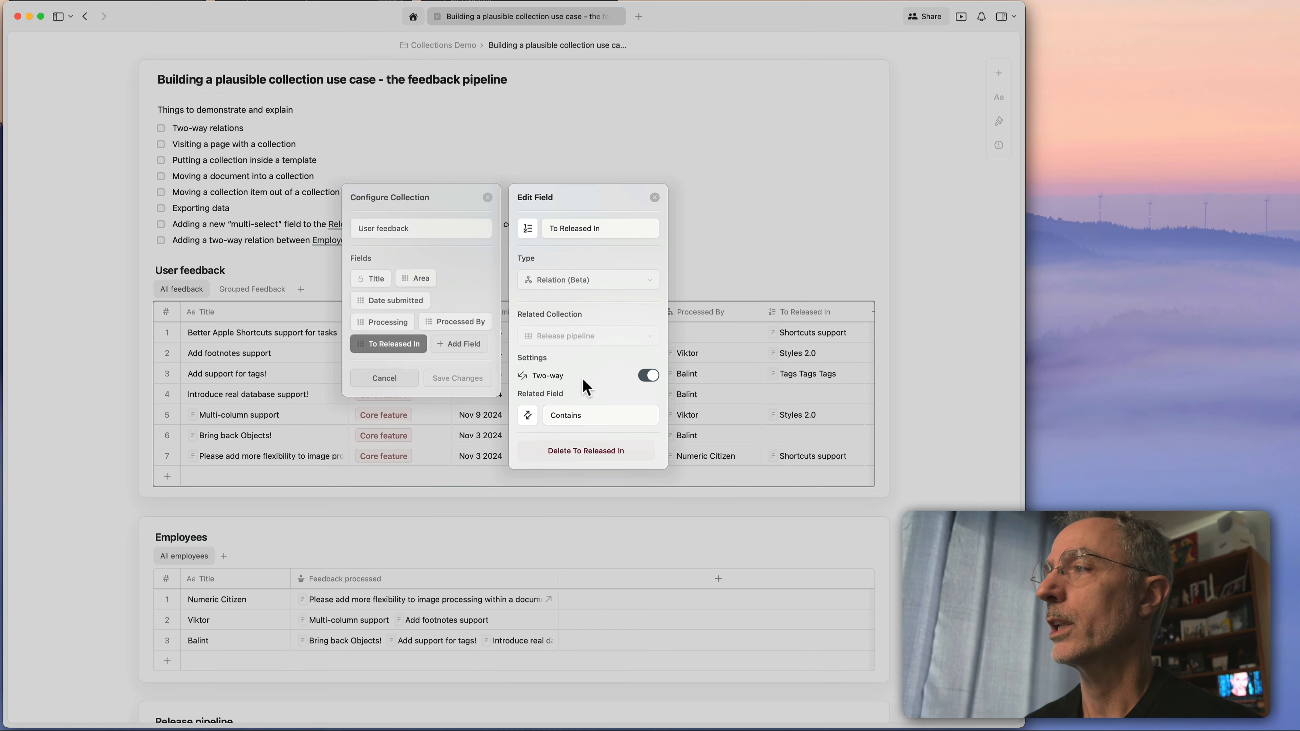
click(654, 198)
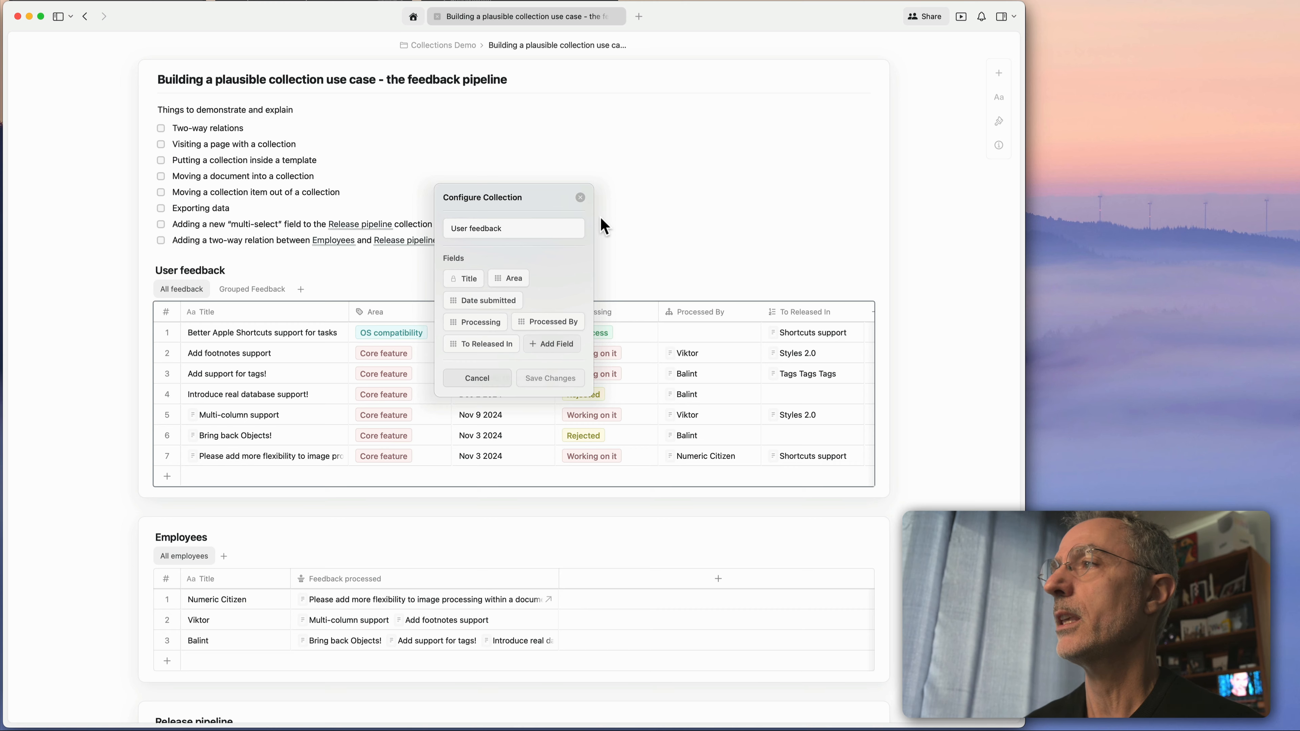
click(580, 201)
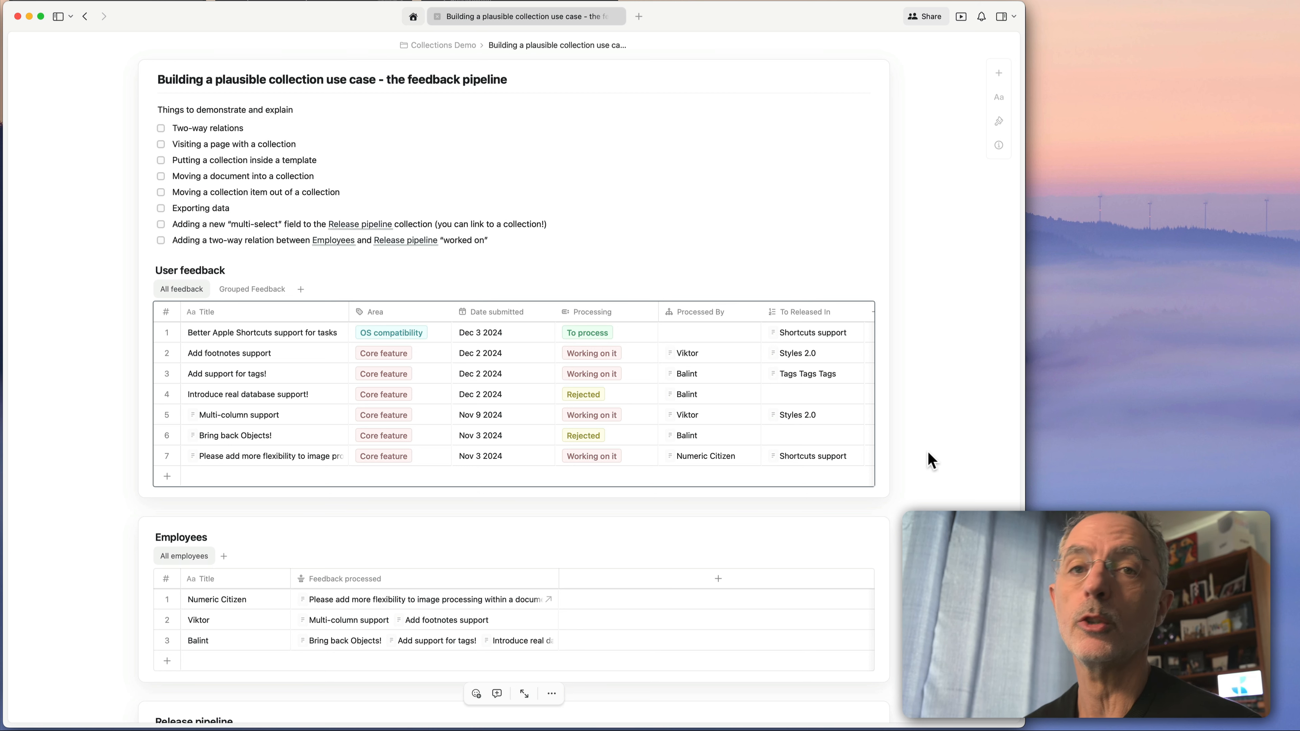
Add a new item titled "Add end-to-end encryption" to the User feedback collection.
mouse_move(863, 299)
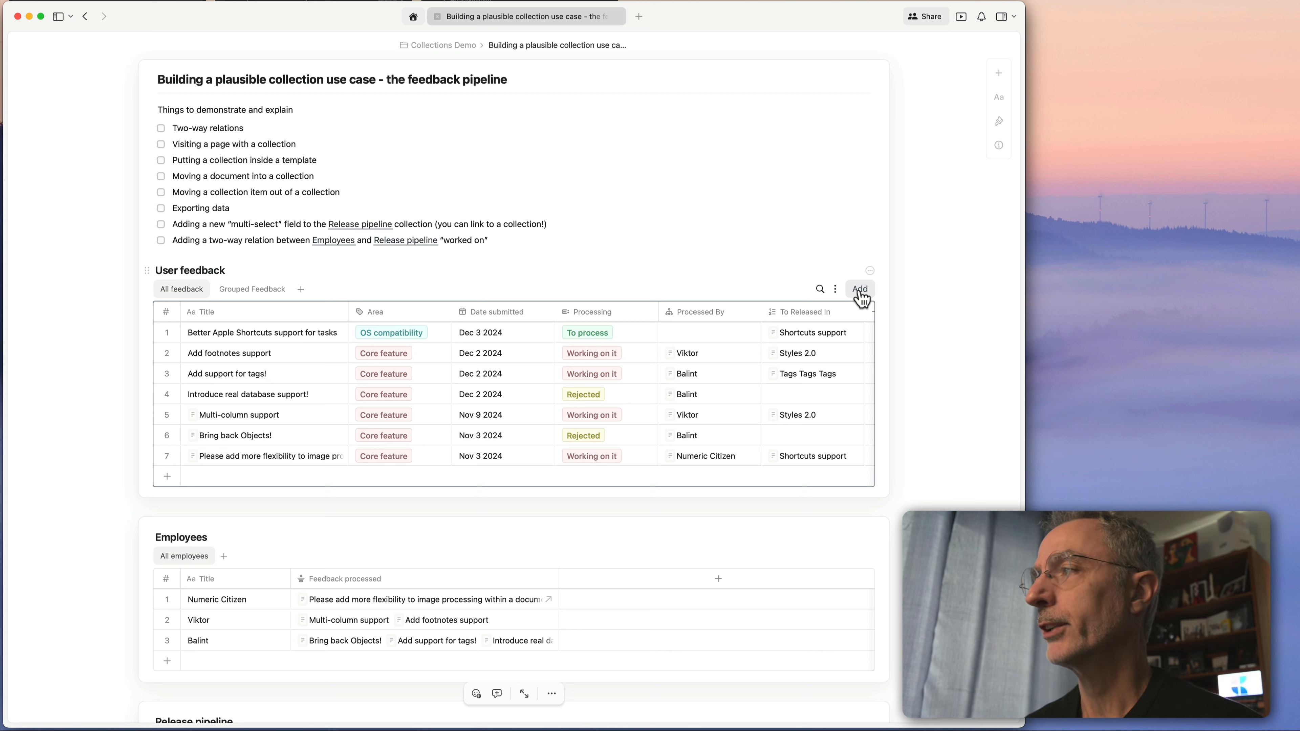
click(168, 481)
click(206, 477)
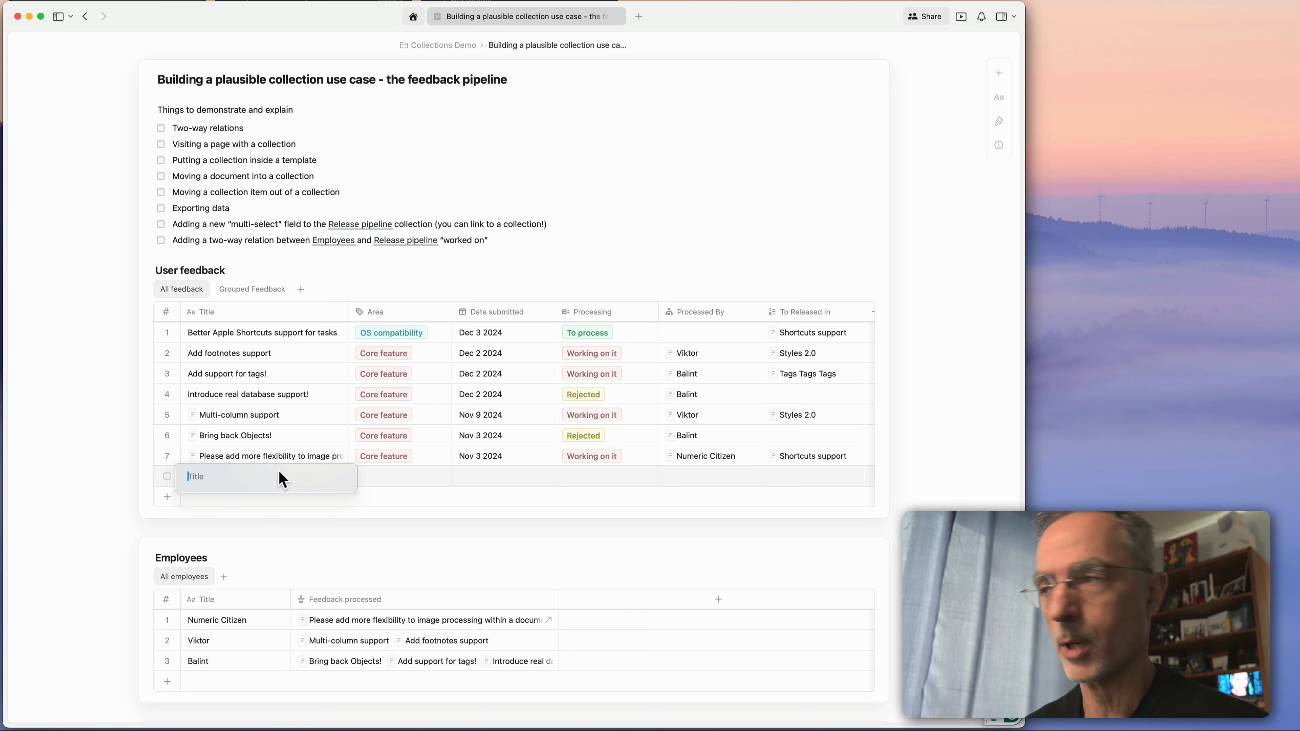
text(Add )
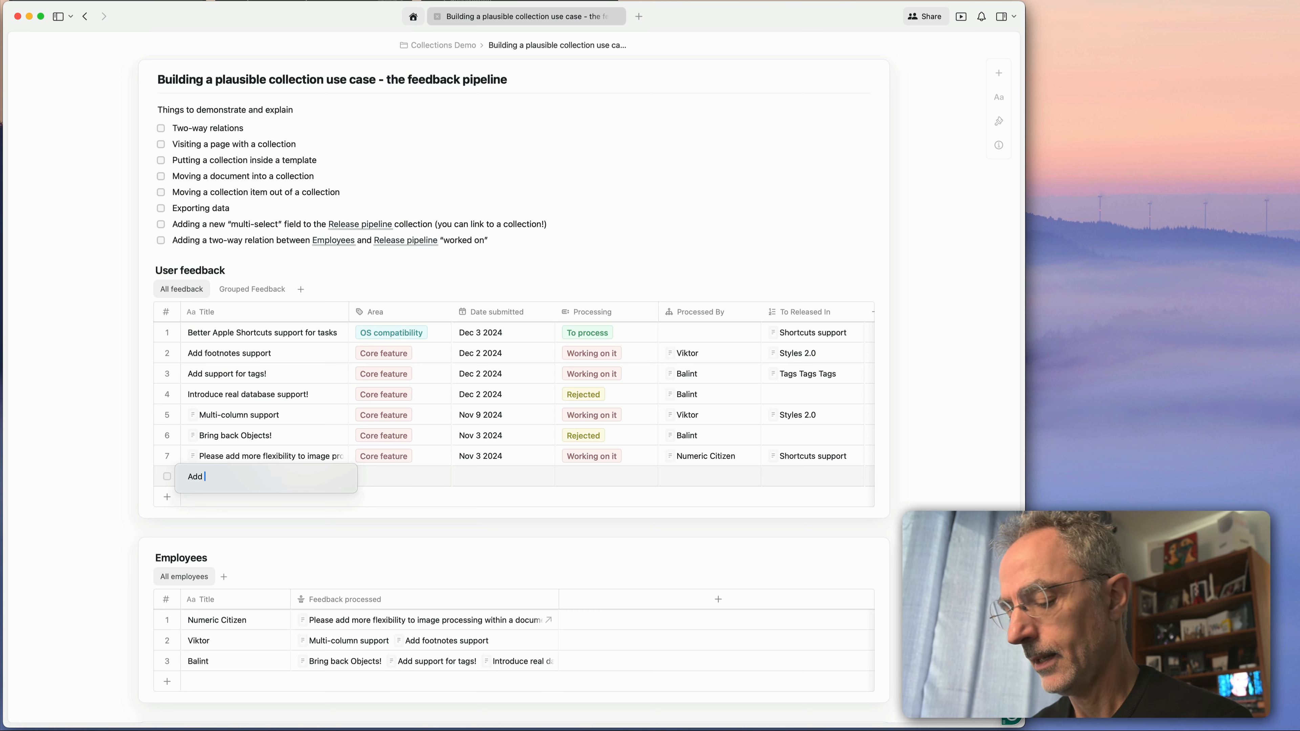
text(end)
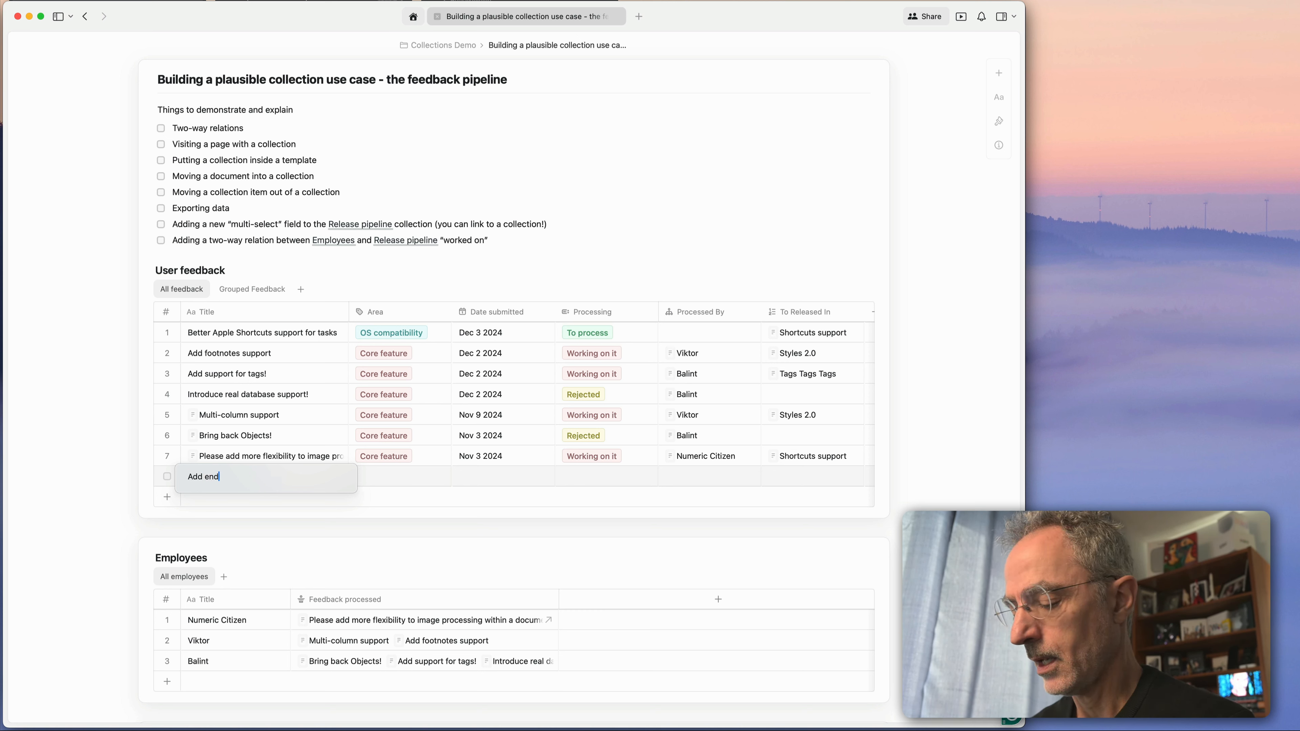
text(-to-end e)
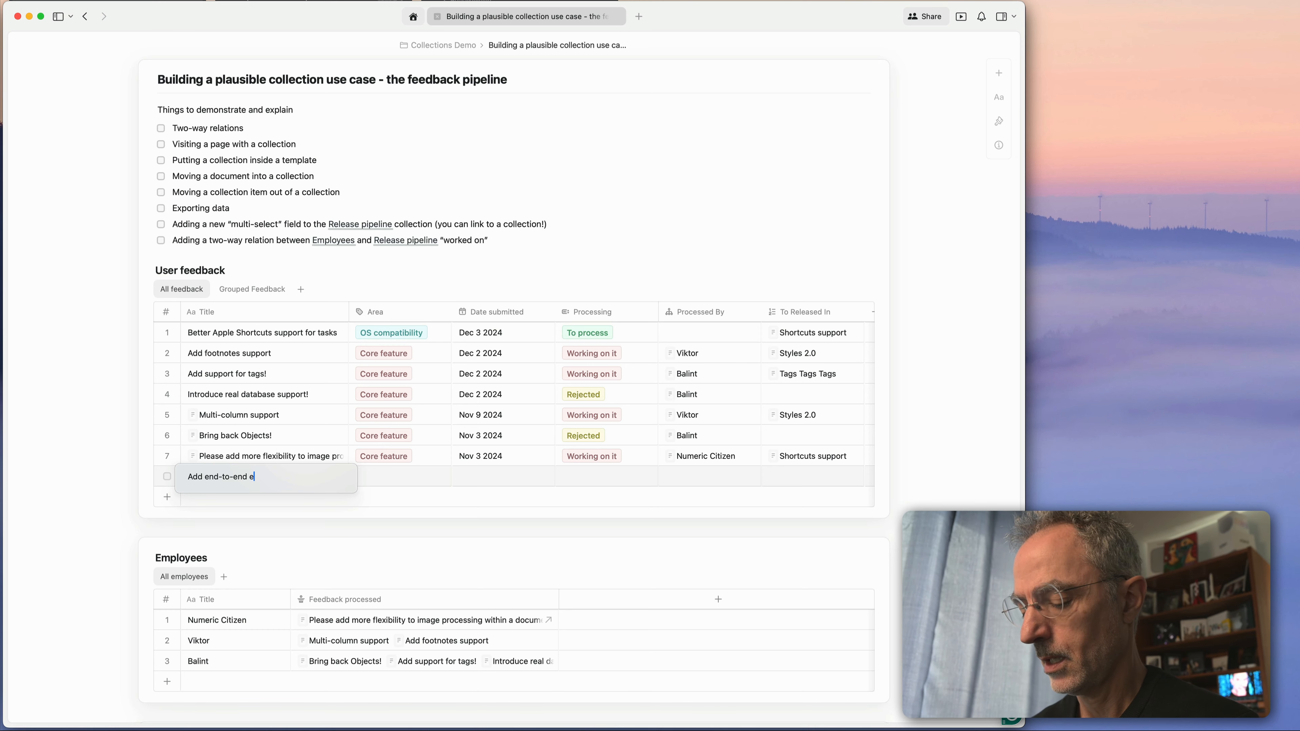
text(ncryption)
key(Return)
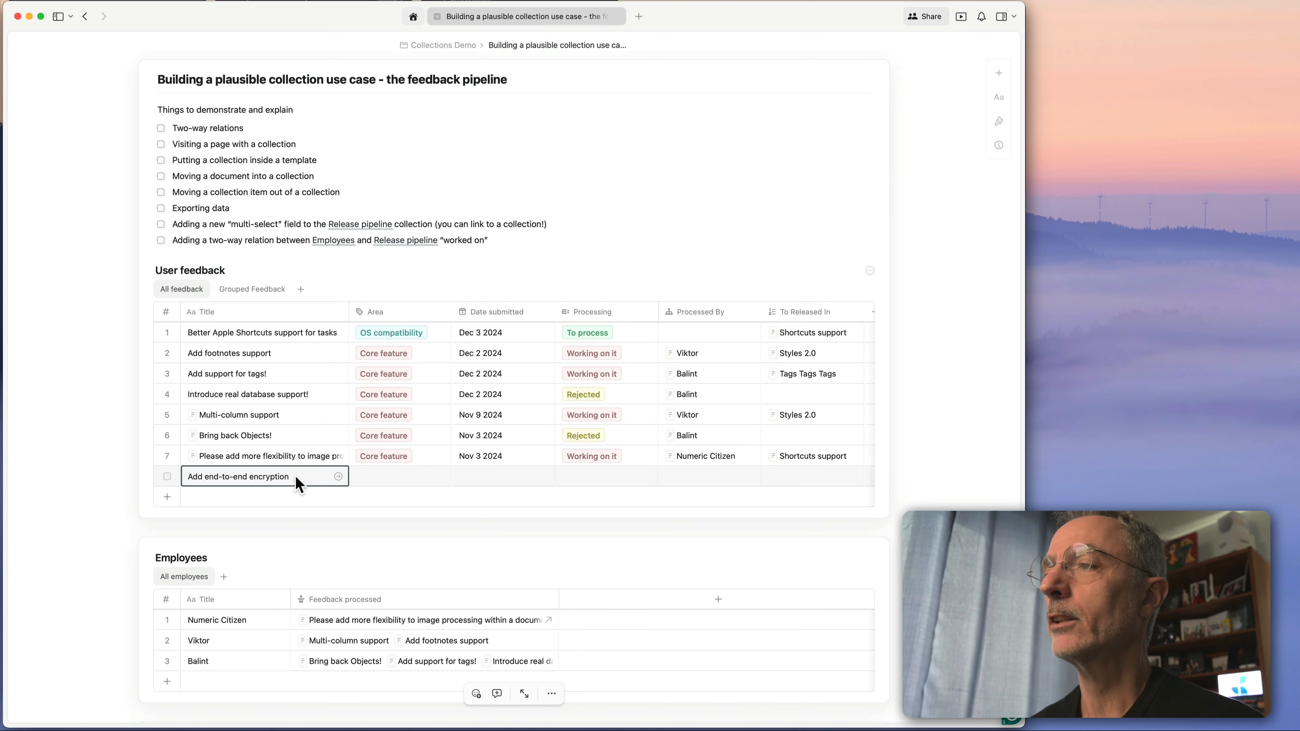
click(304, 482)
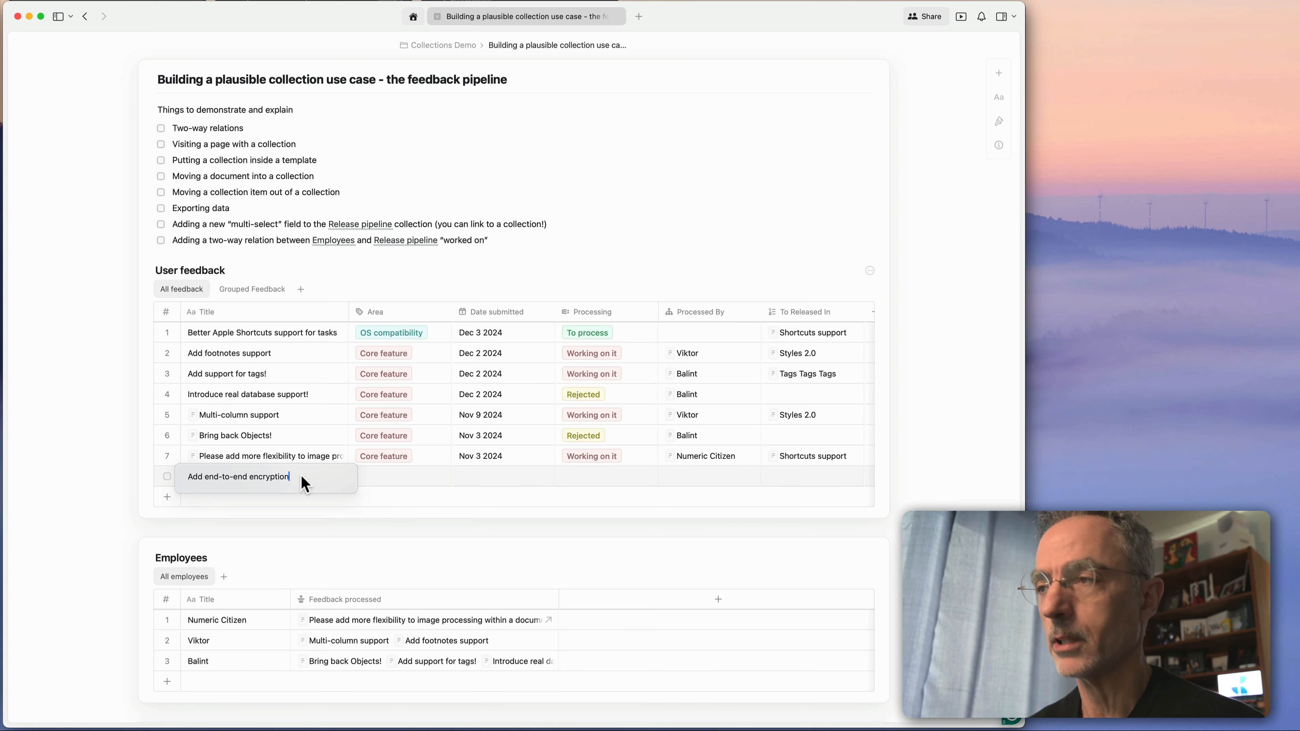
key(Return)
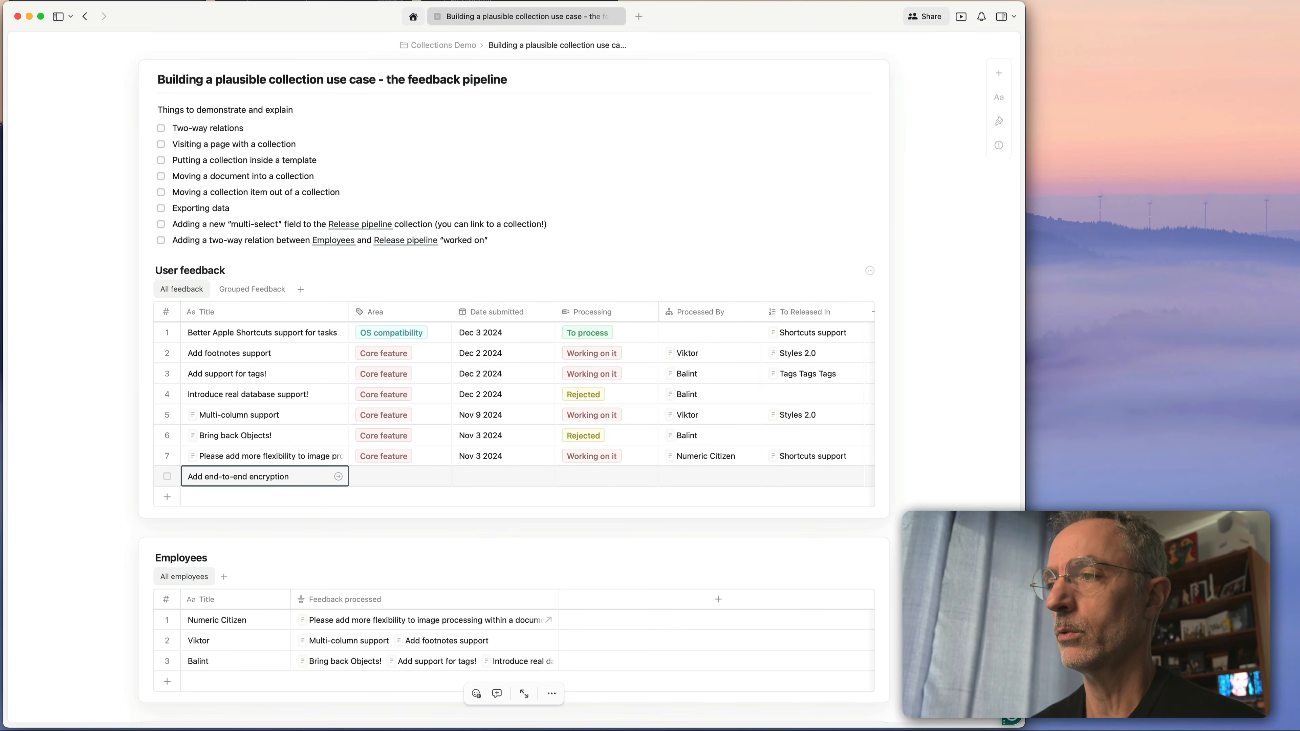
Set the Area of the "Add end-to-end encryption" item to Security.
key(Tab)
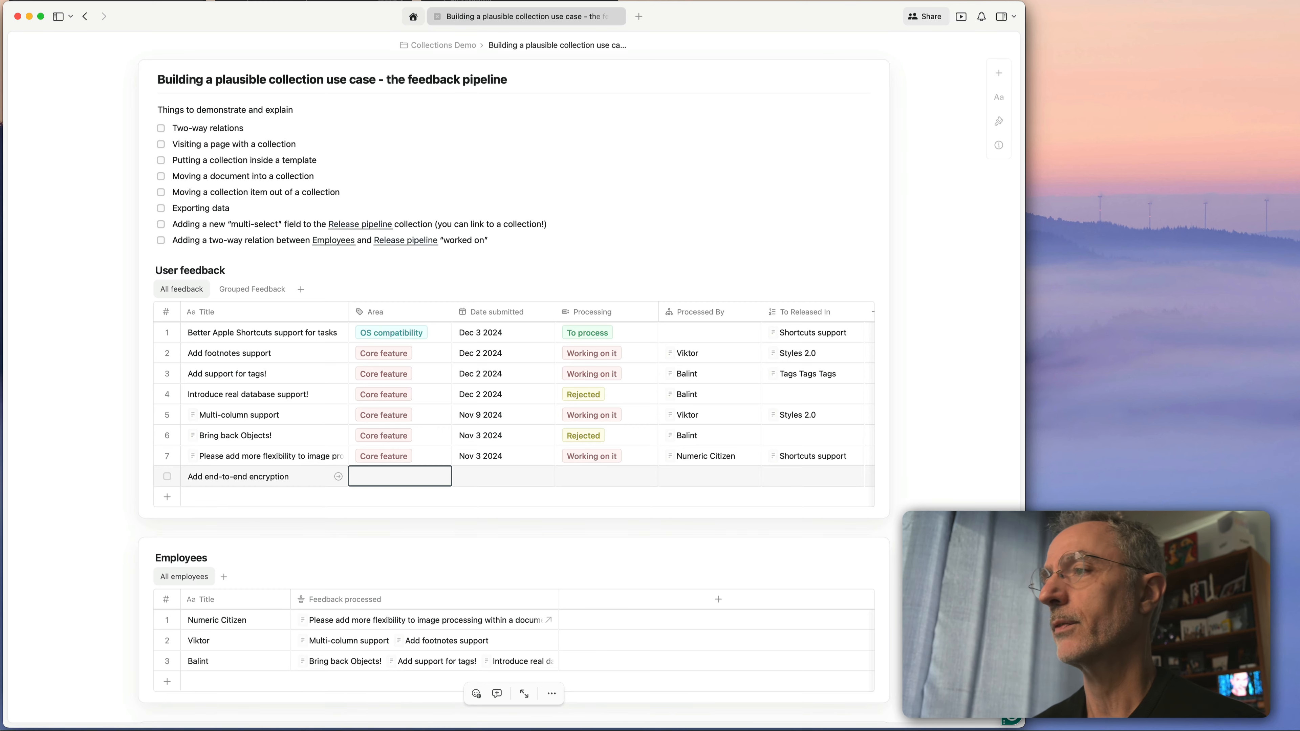
key(Return)
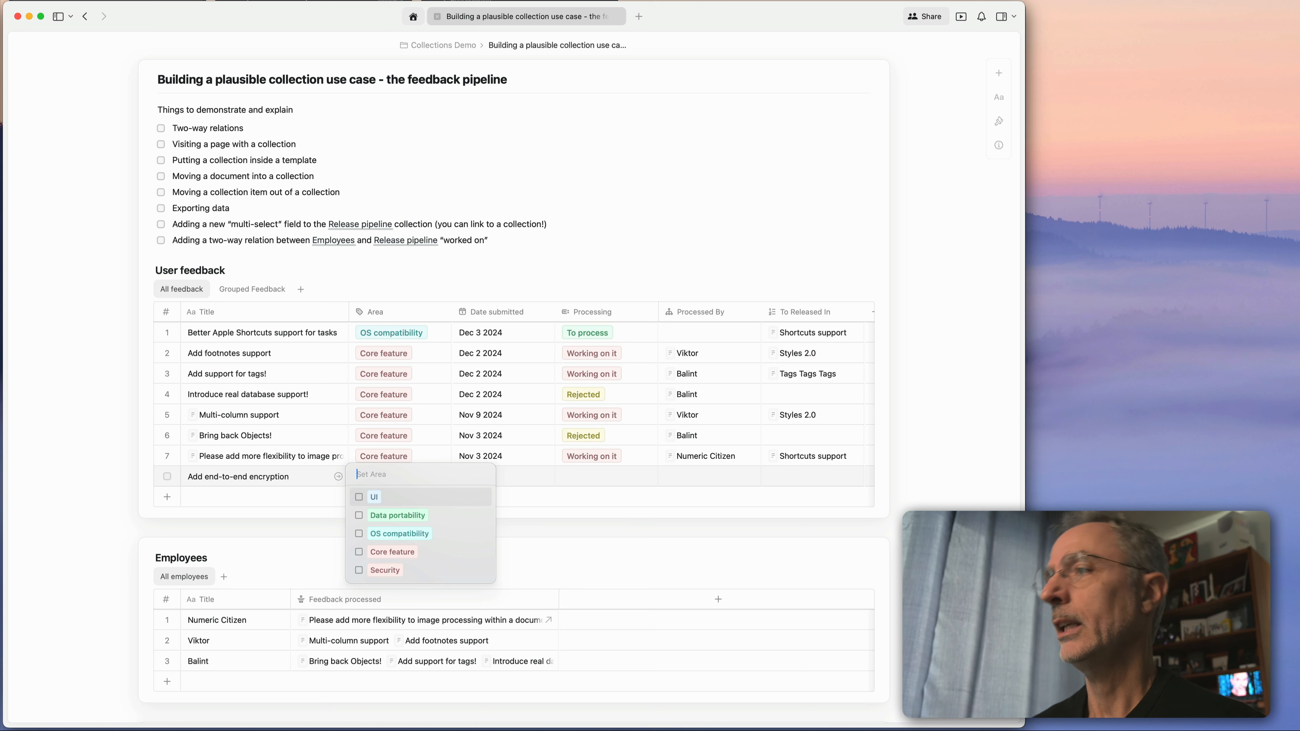
key(Down)
key(Down)
key(Down)
key(Down)
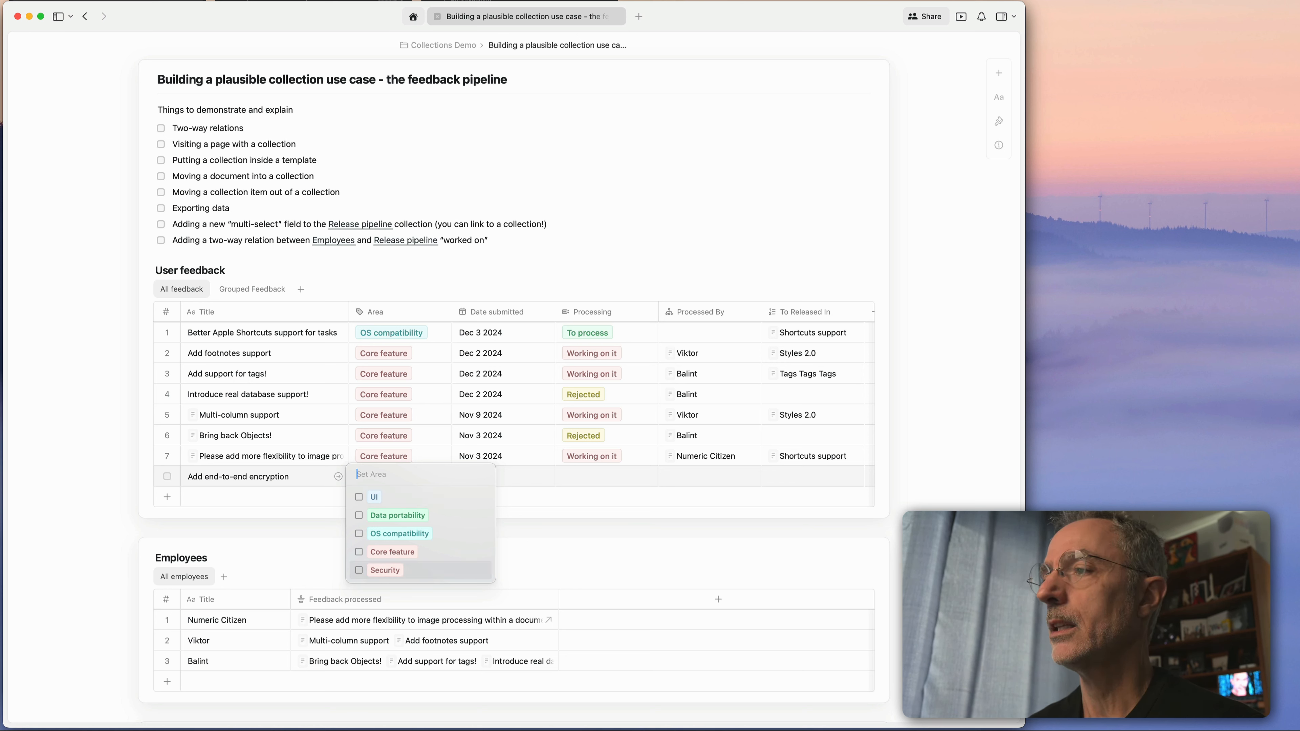
key(Up)
key(Up)
key(Up)
key(Up)
key(Down)
key(Down)
key(Down)
key(Down)
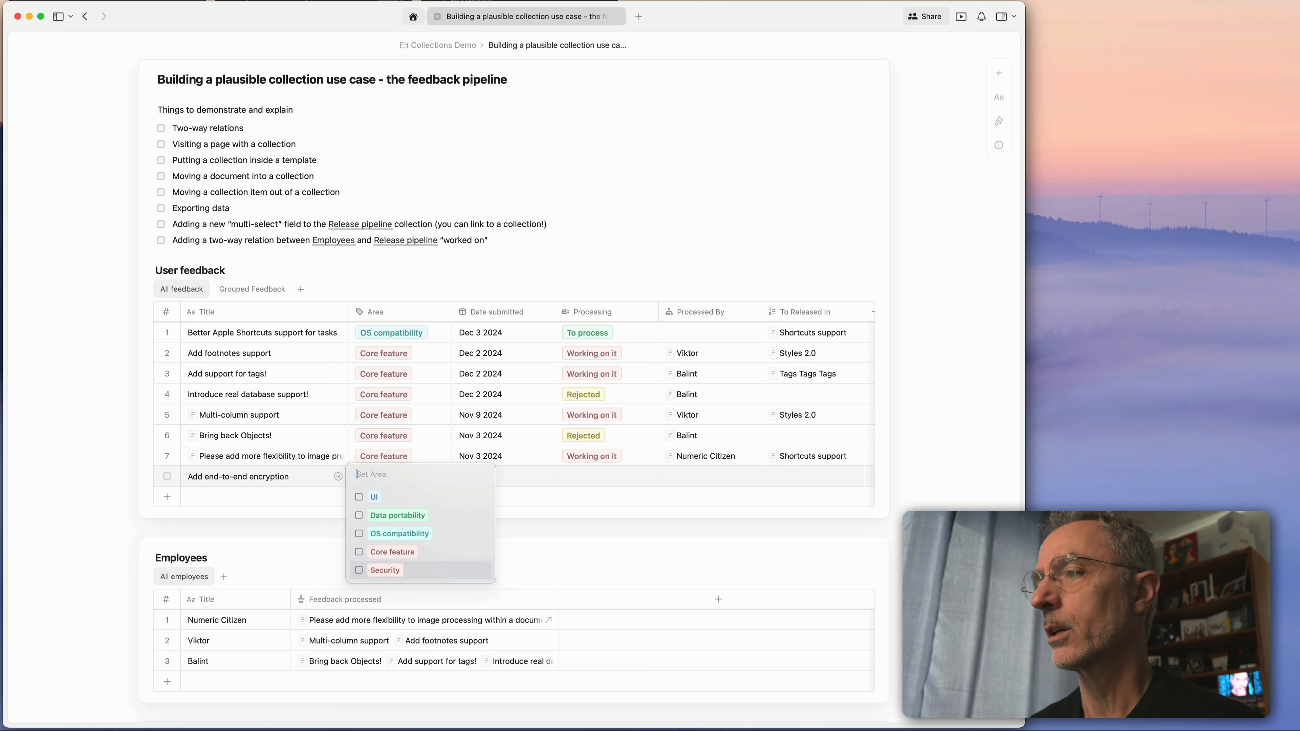
key(BackSpace)
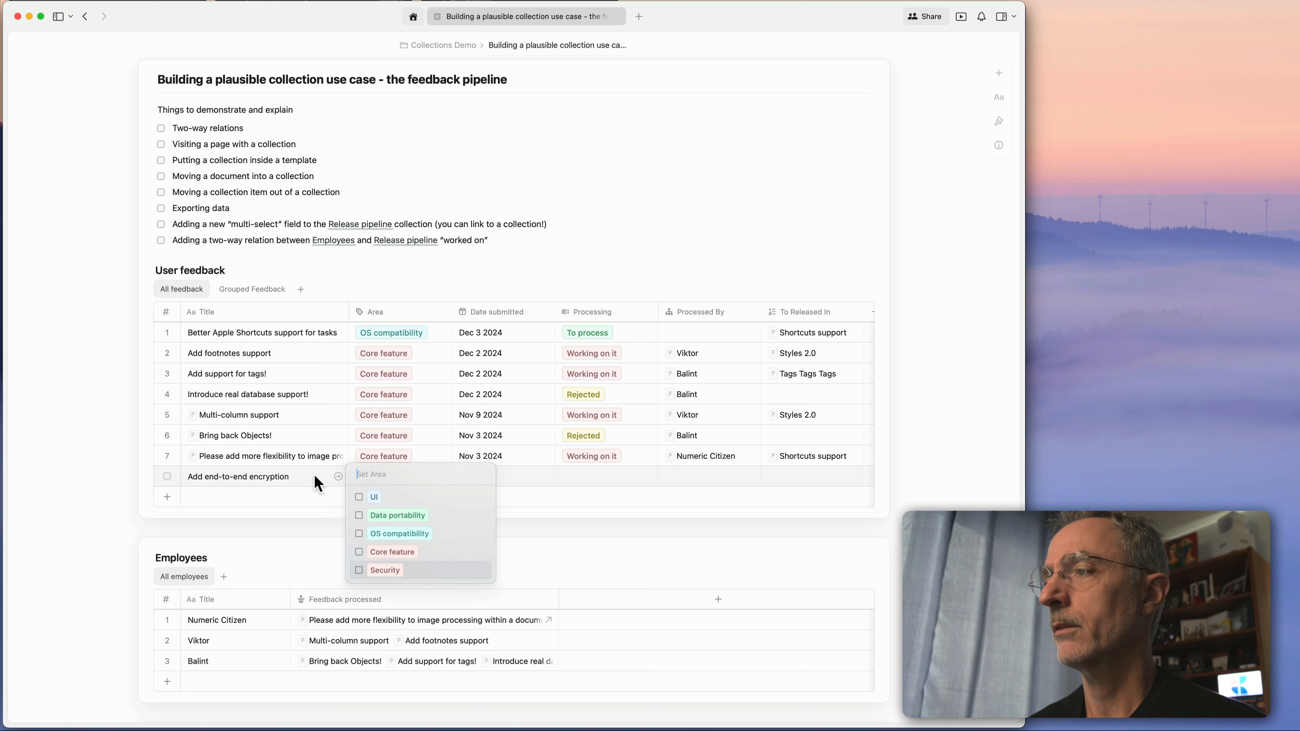
click(358, 570)
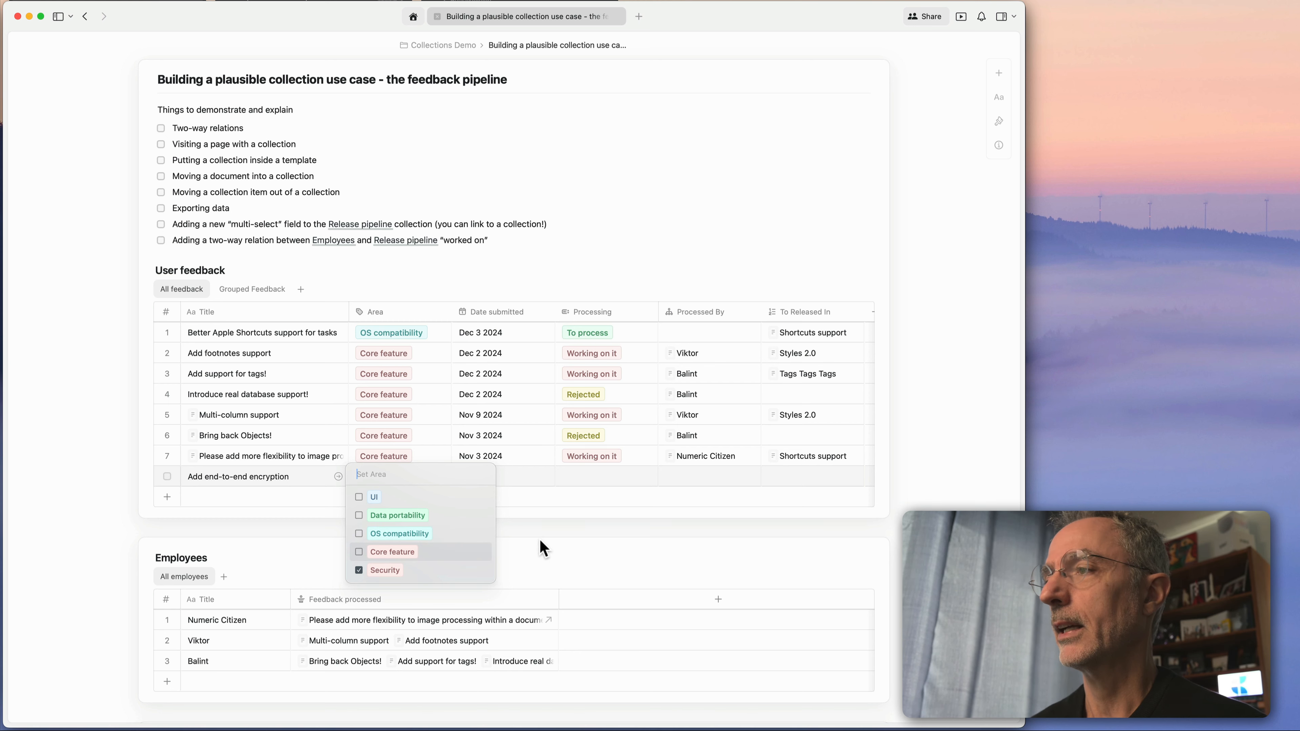
key(Return)
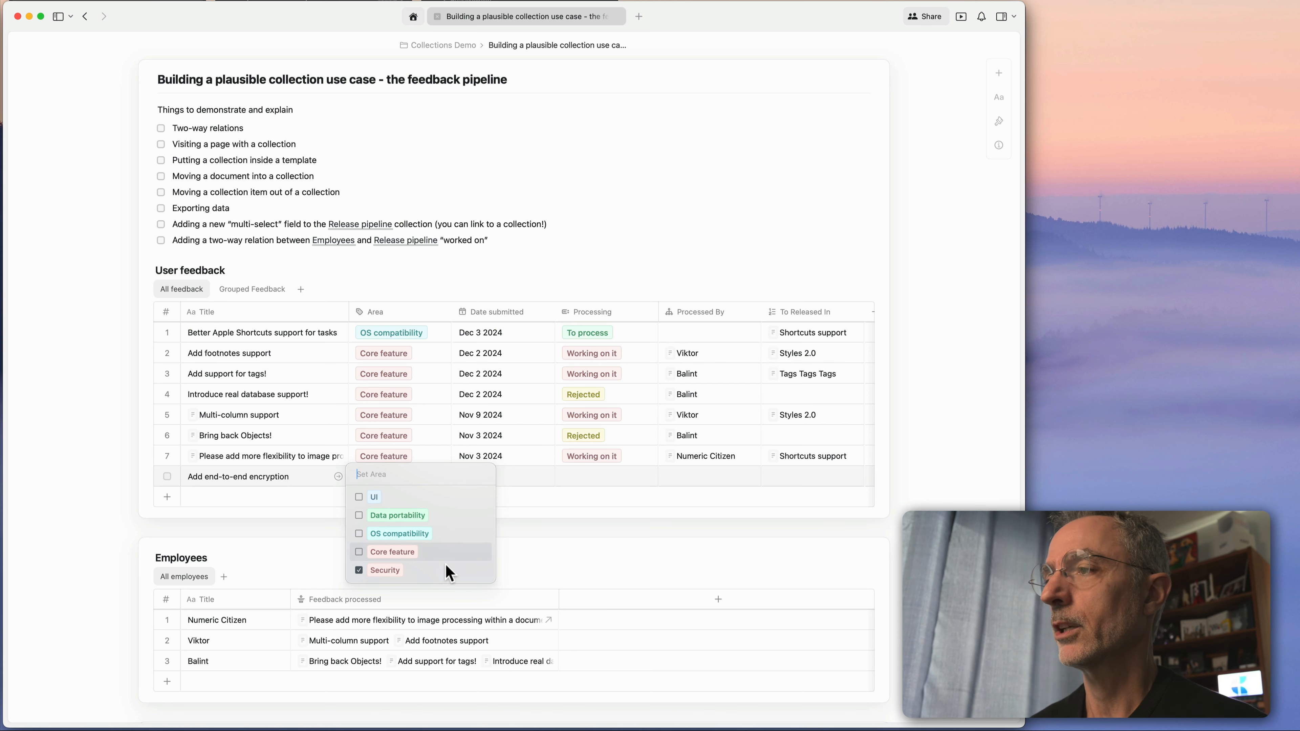
key(Return)
click(527, 529)
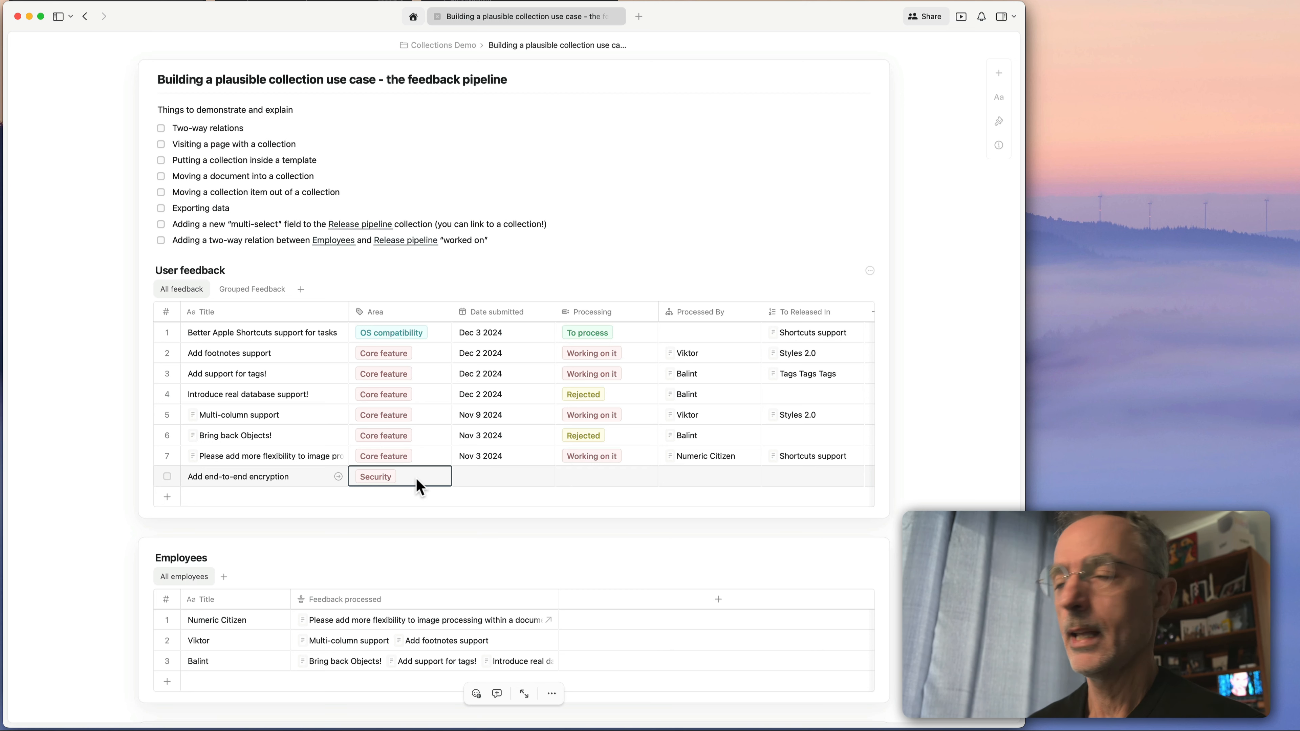
Set the Date submitted of the "Add end-to-end encryption" item to Dec 8 2024.
click(486, 481)
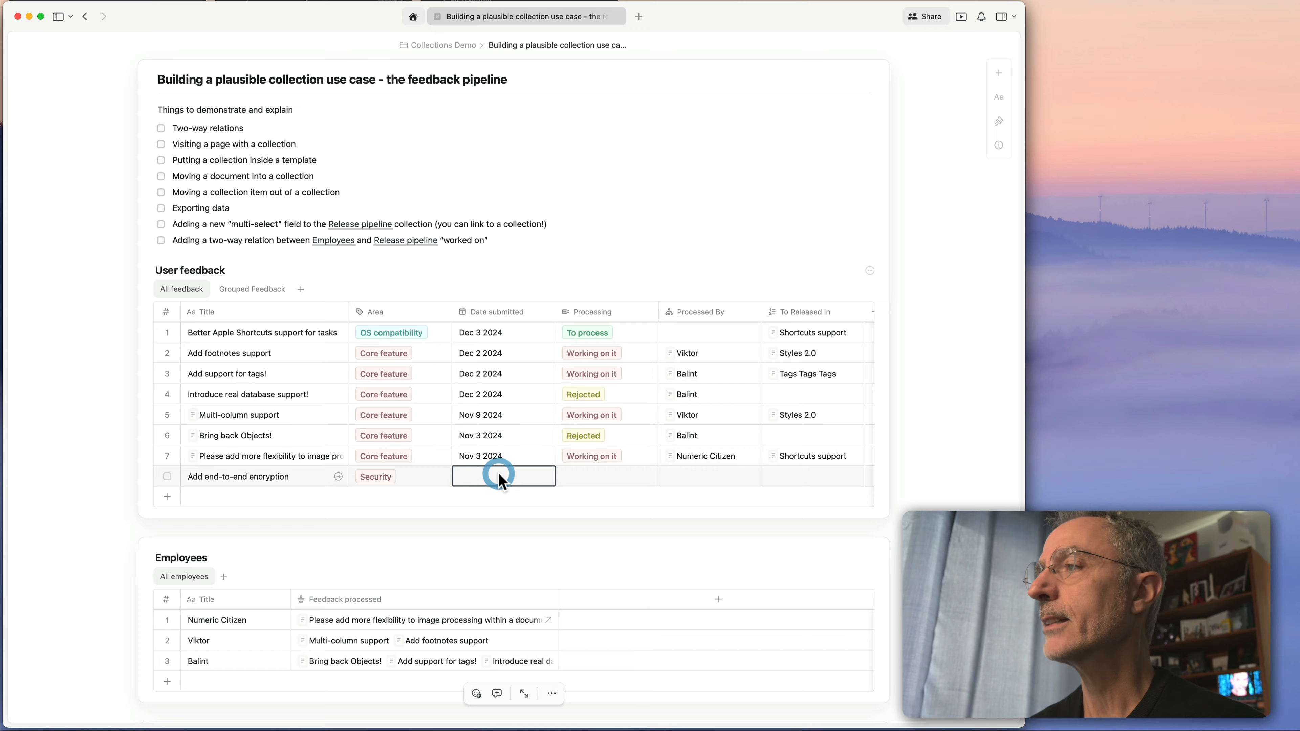
click(510, 477)
click(549, 499)
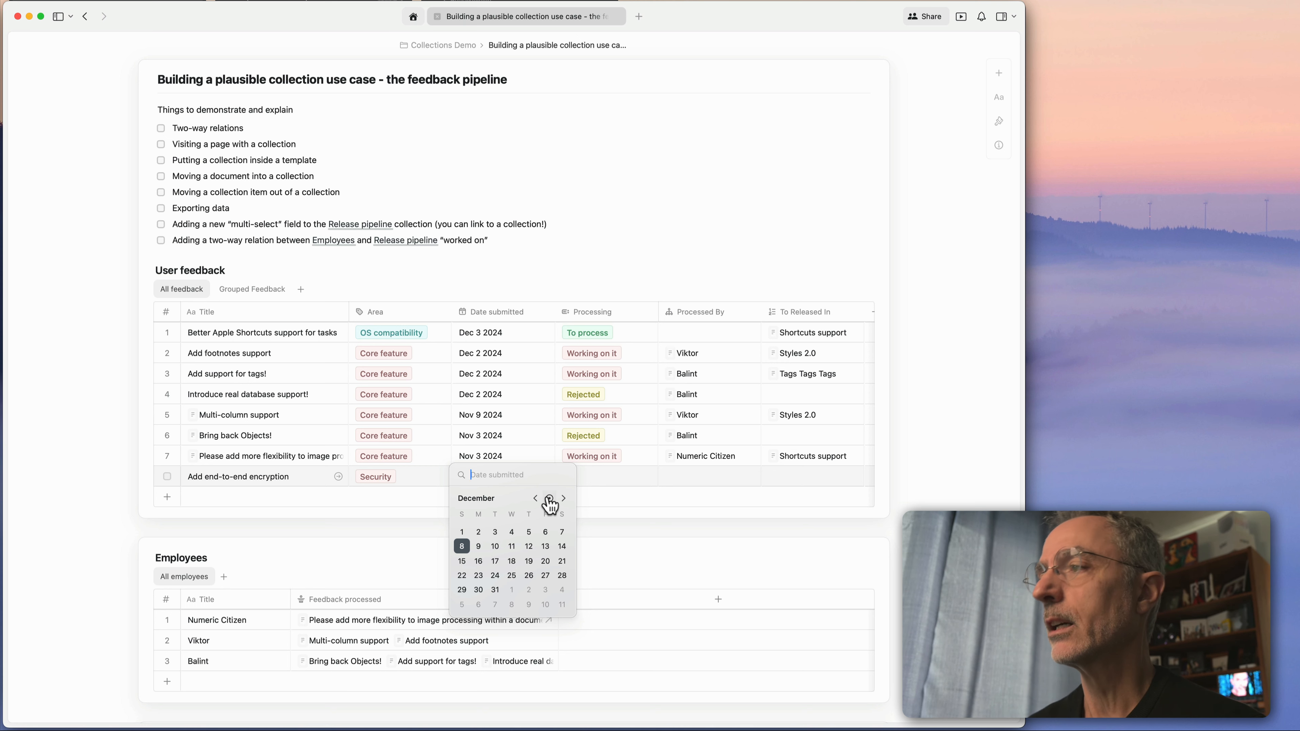
click(549, 499)
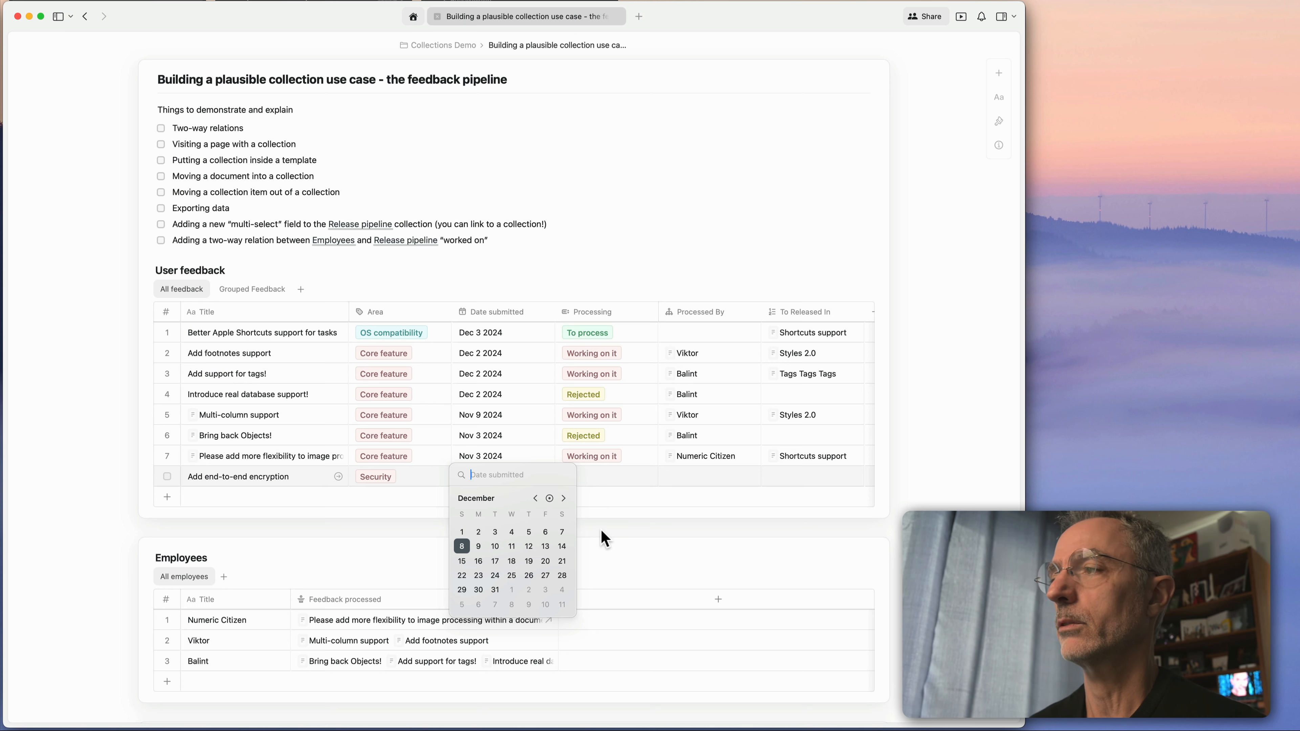
click(607, 503)
click(492, 479)
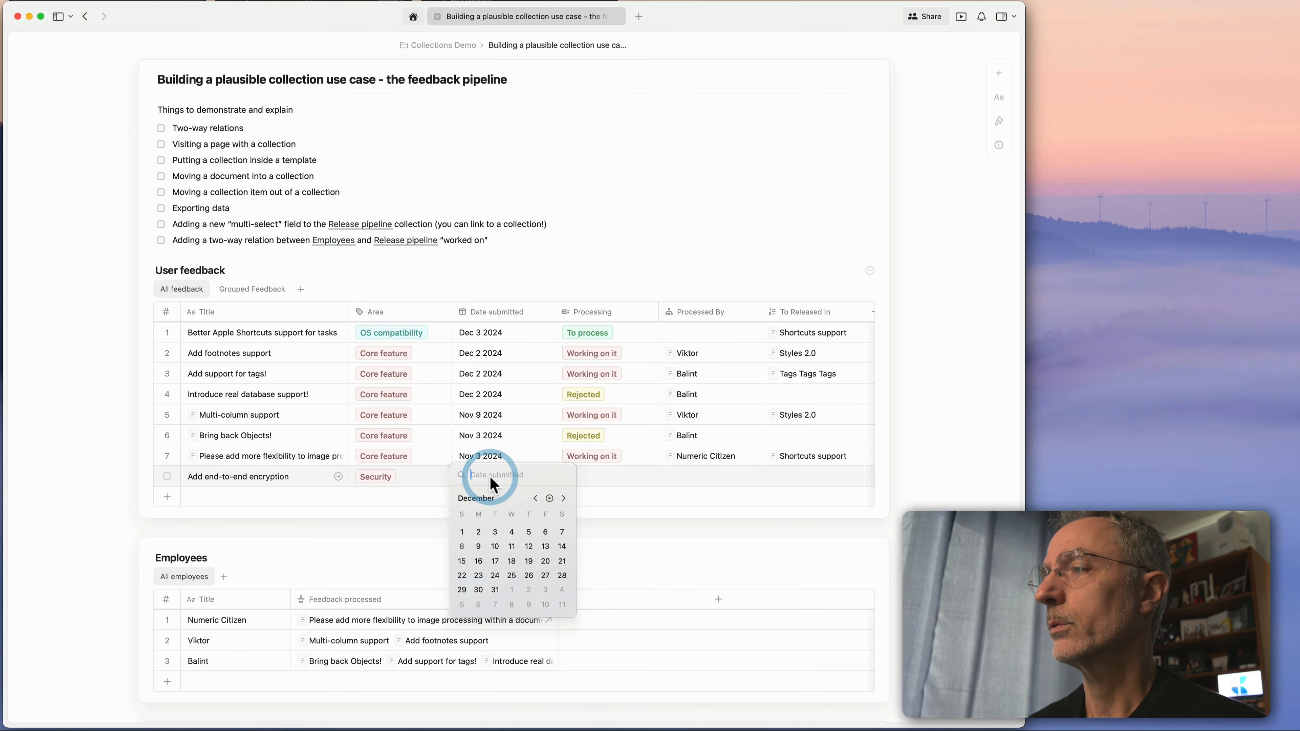
click(549, 499)
click(461, 546)
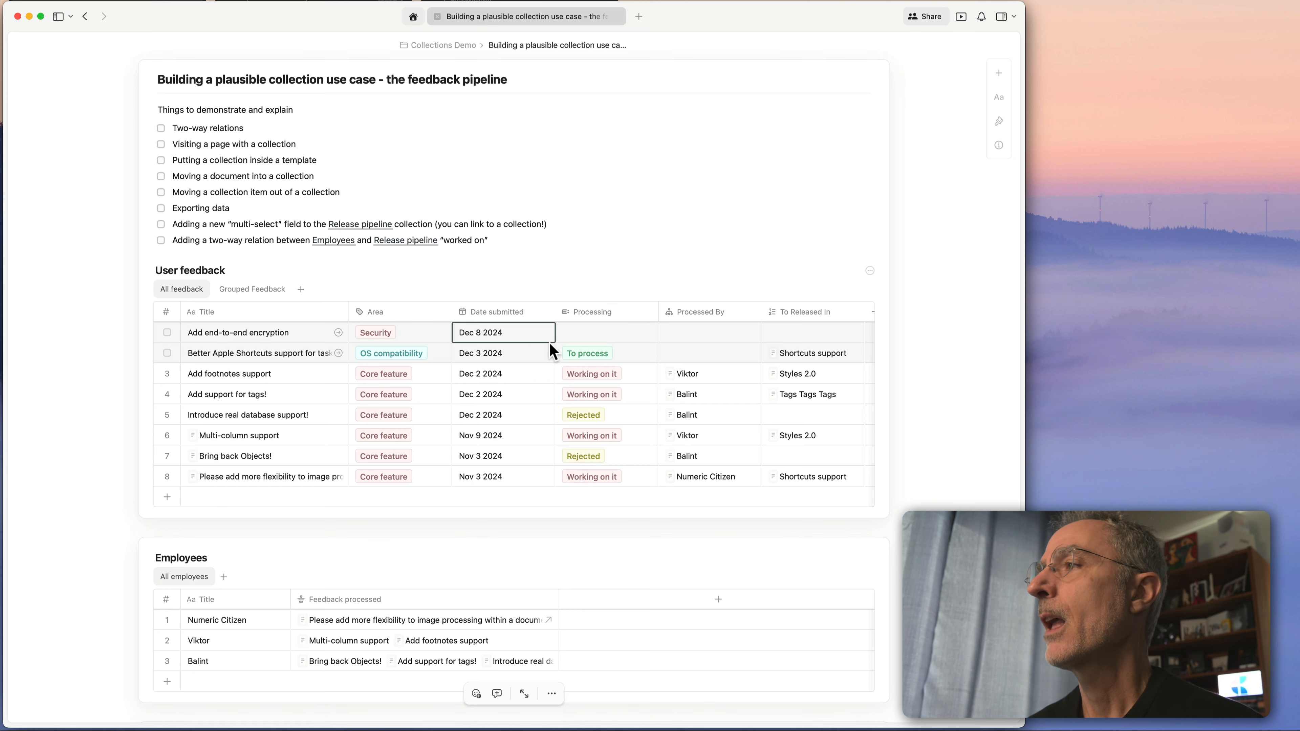
Set the Processing status of the "Add end-to-end encryption" item to To process.
click(604, 336)
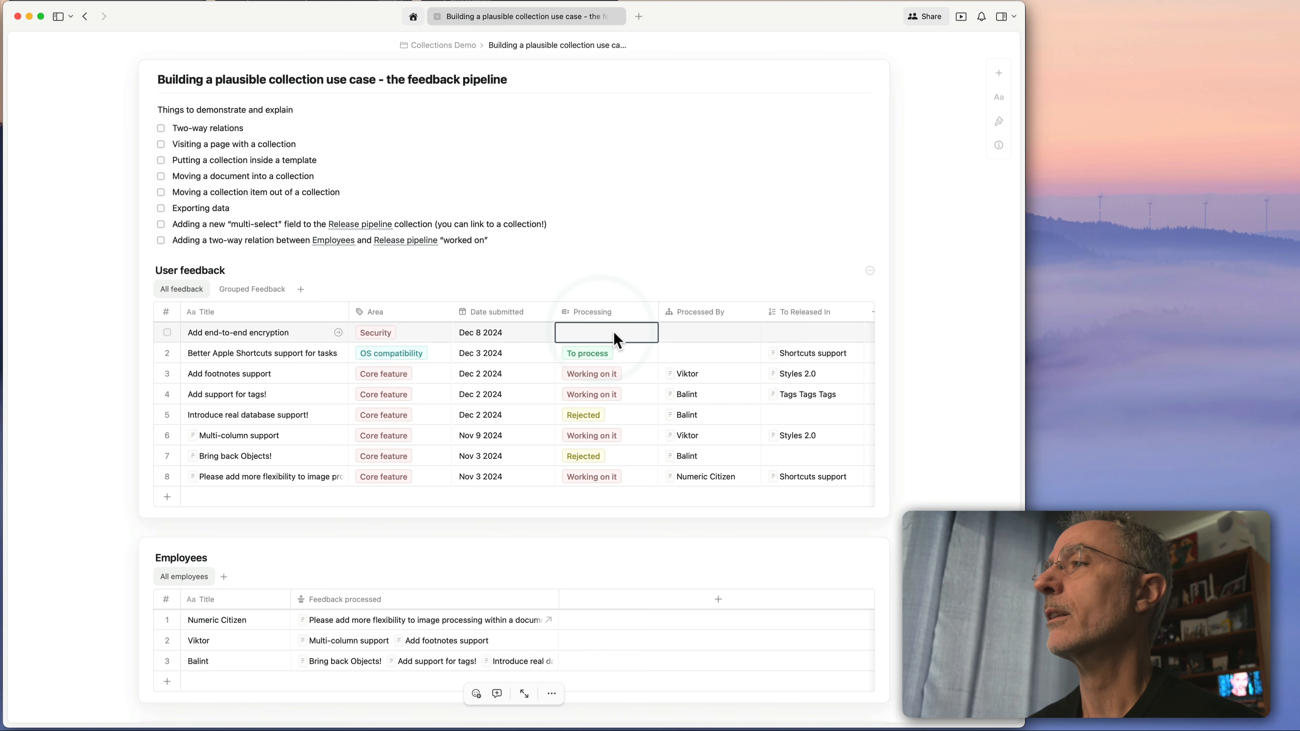
click(615, 335)
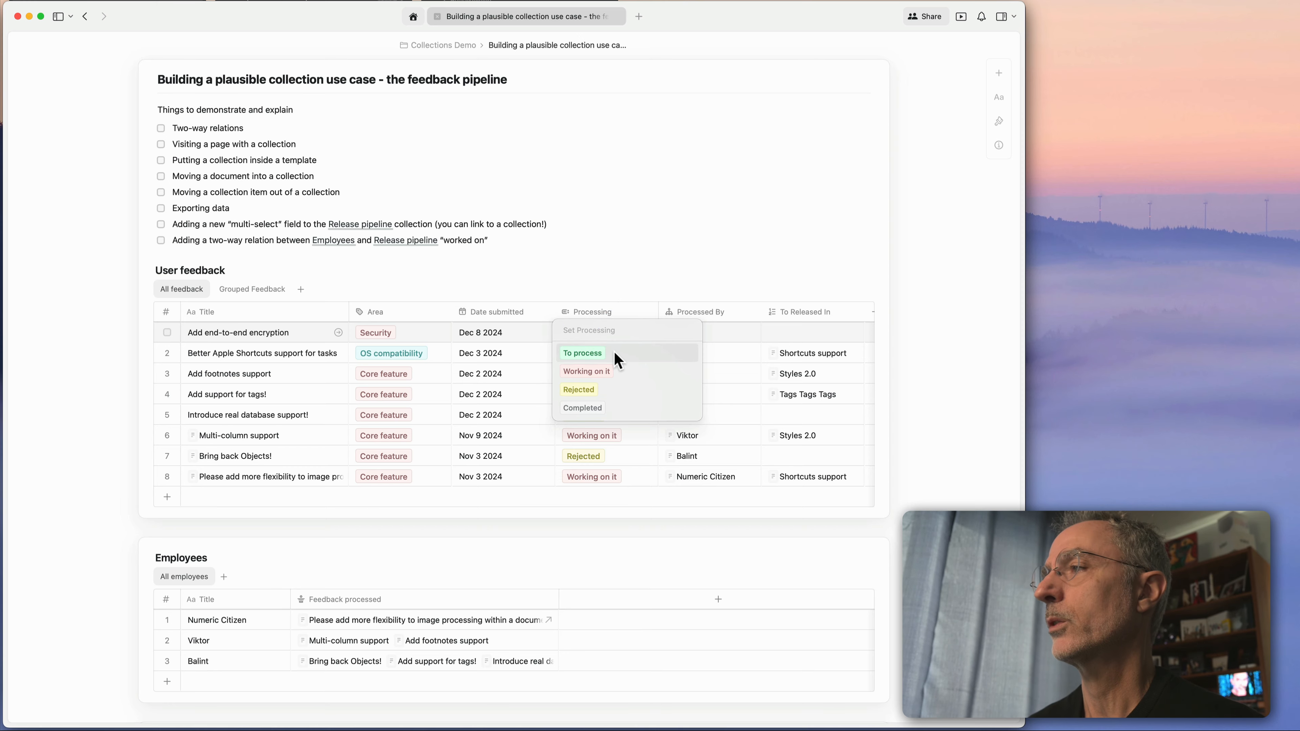
click(613, 350)
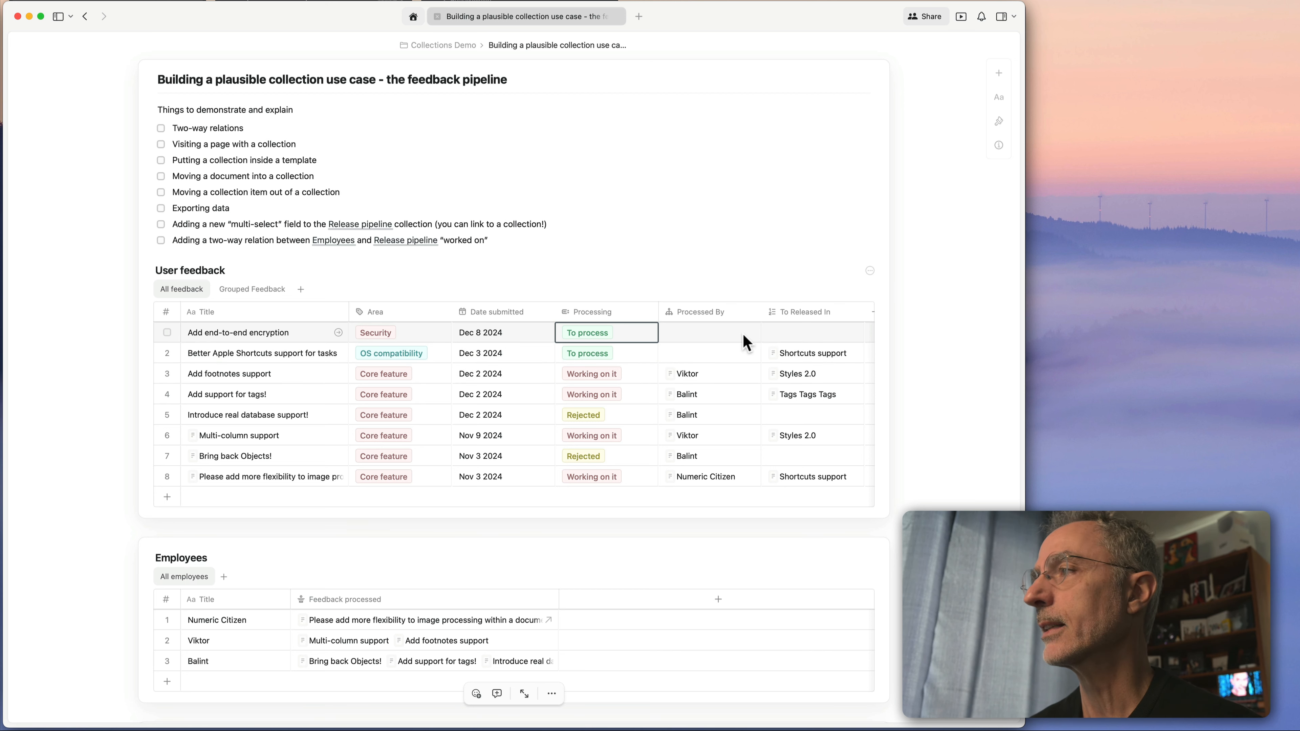
Assign the first and third listed employees to the Processed By field of the "Add end-to-end encryption" item.
click(715, 334)
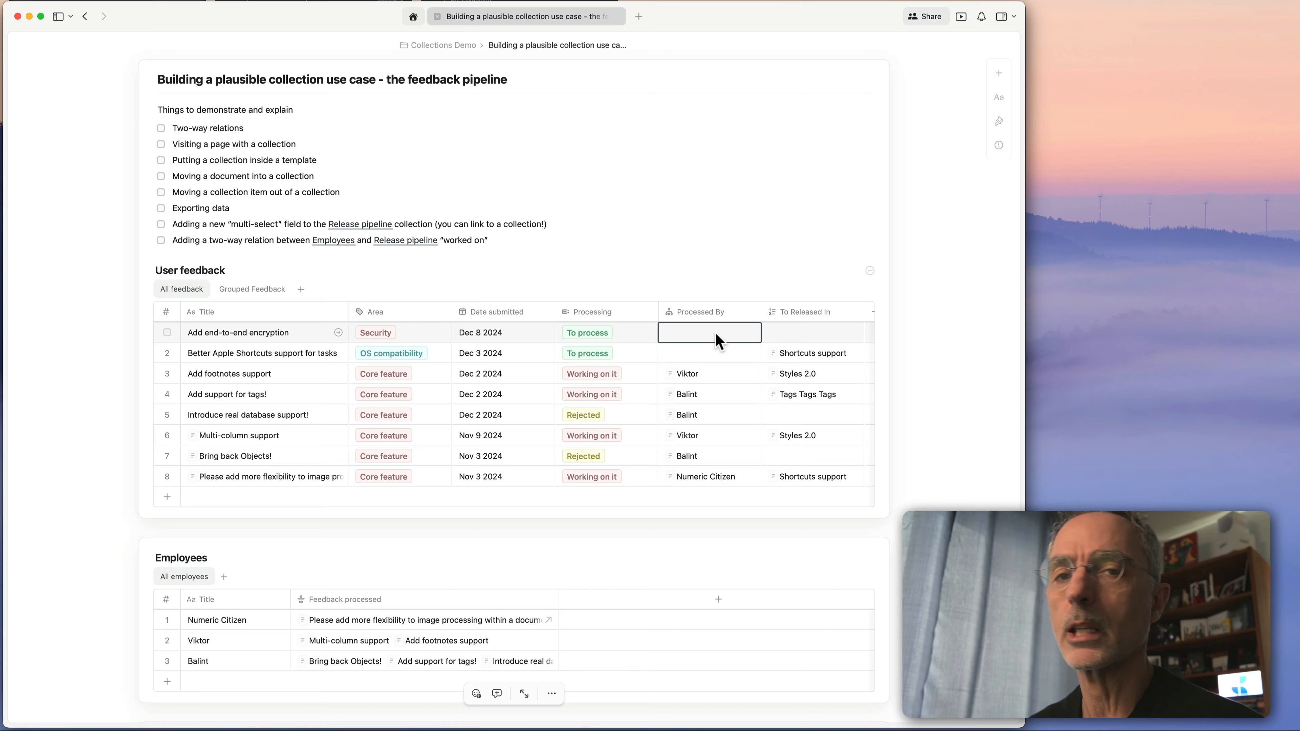
click(714, 334)
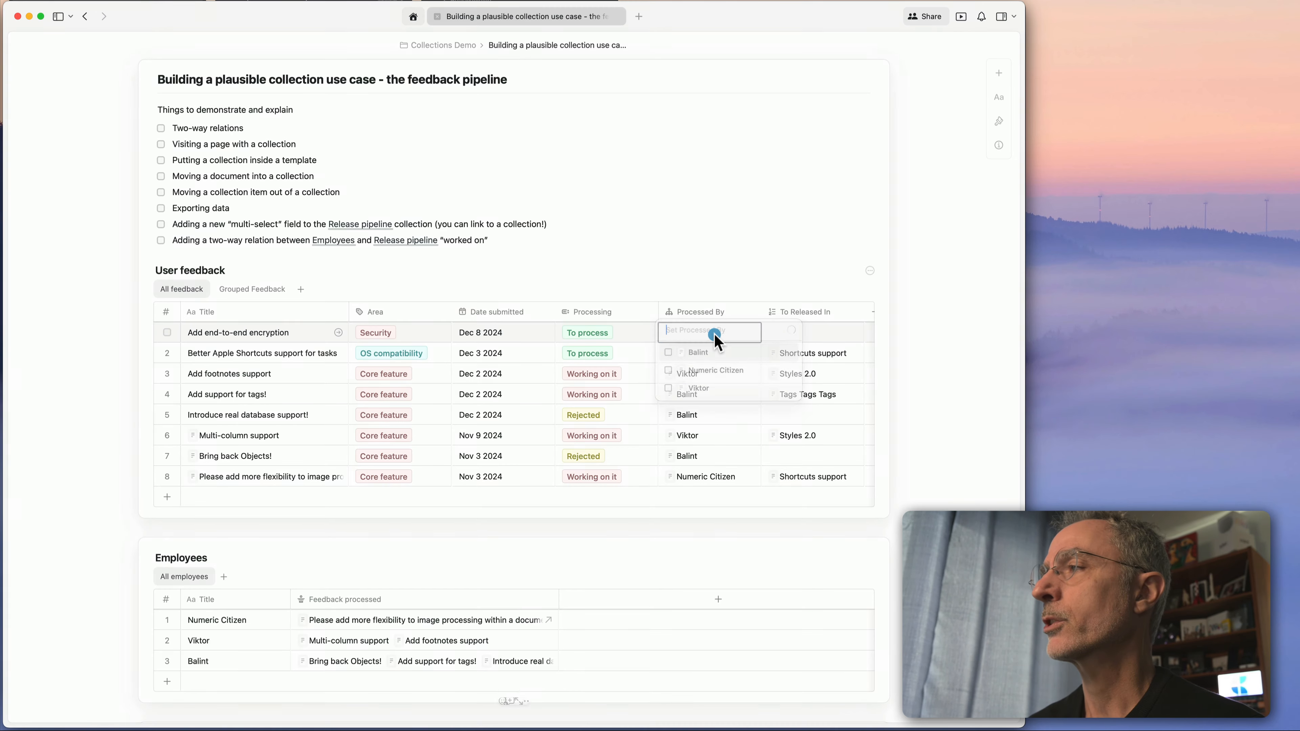
click(667, 353)
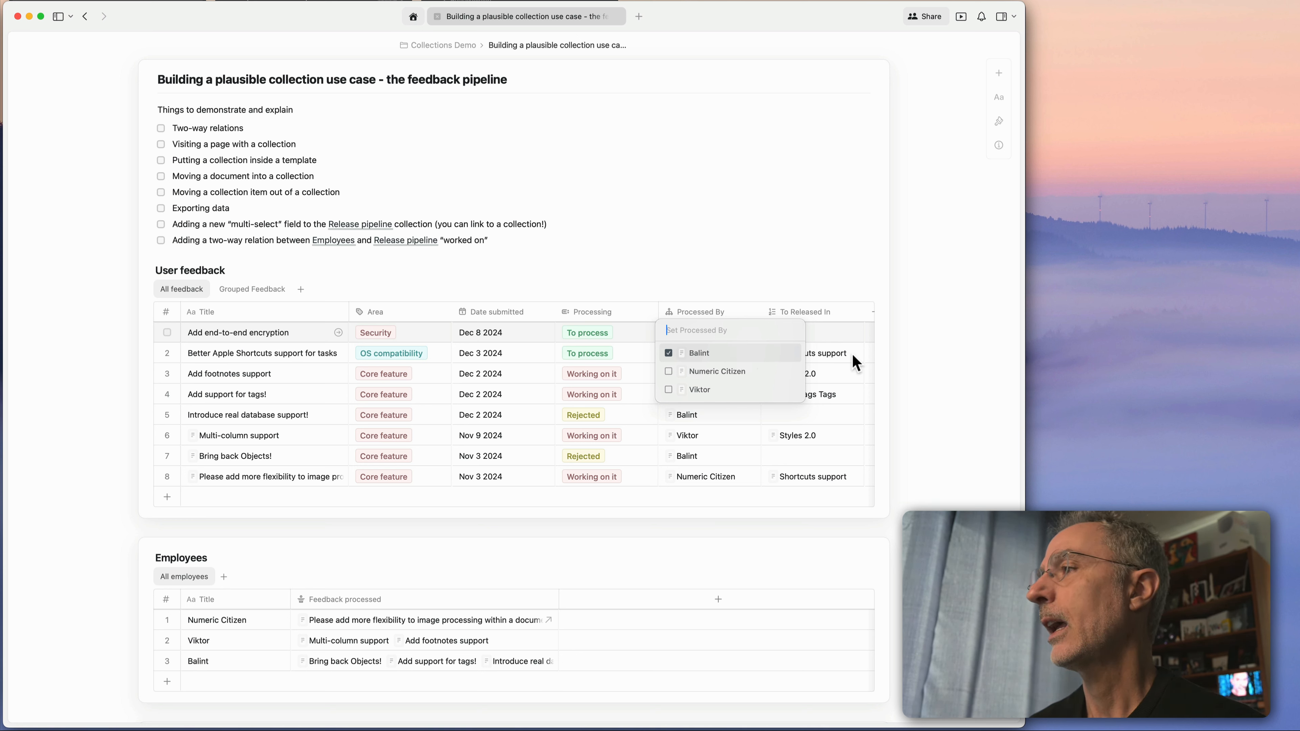
click(669, 390)
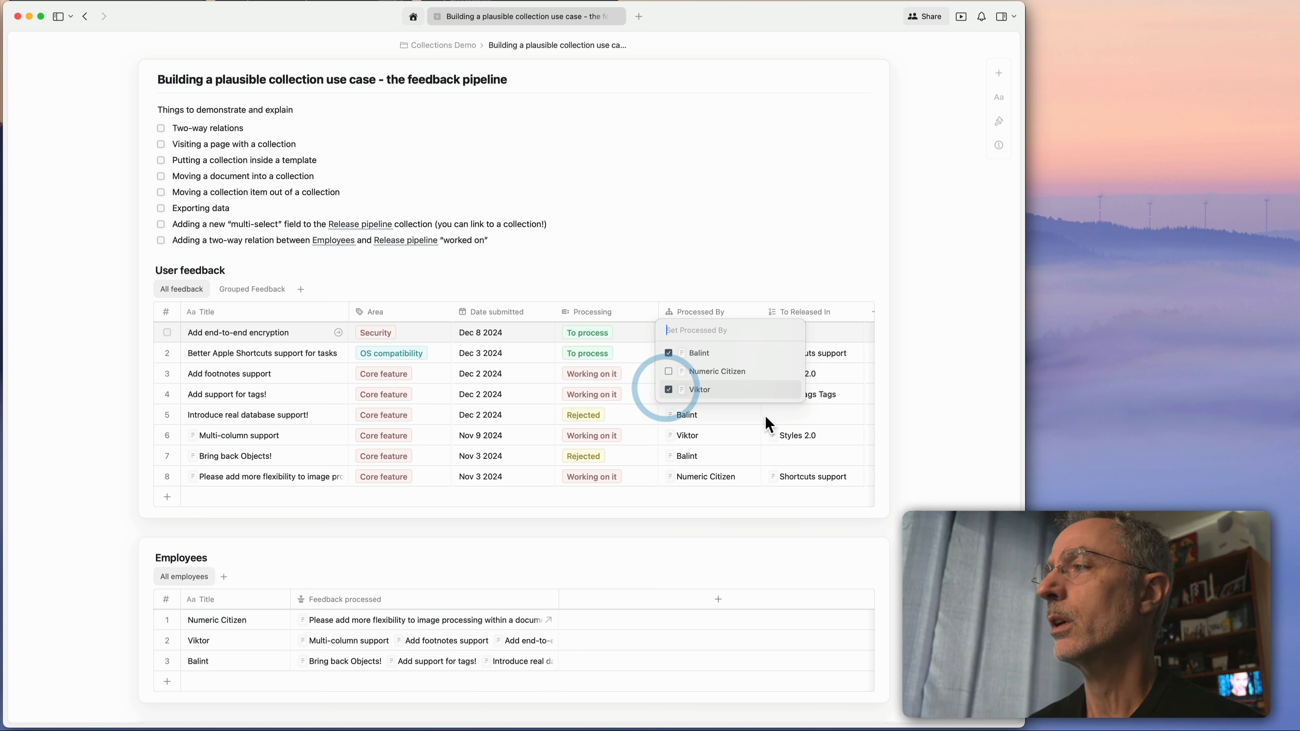
click(689, 529)
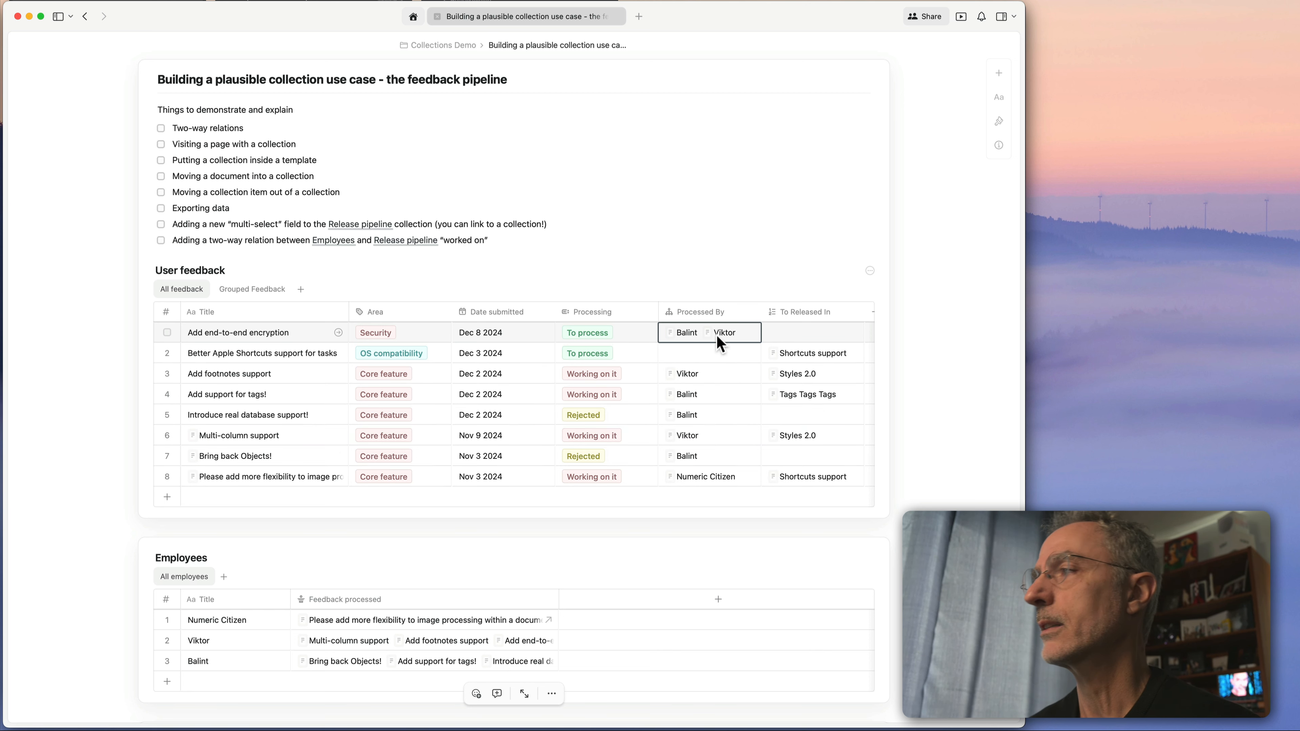
Check the To Released In field against the Release pipeline collection, and open the "Add end-to-end encryption" item as a page.
scroll(798, 336, right, 1)
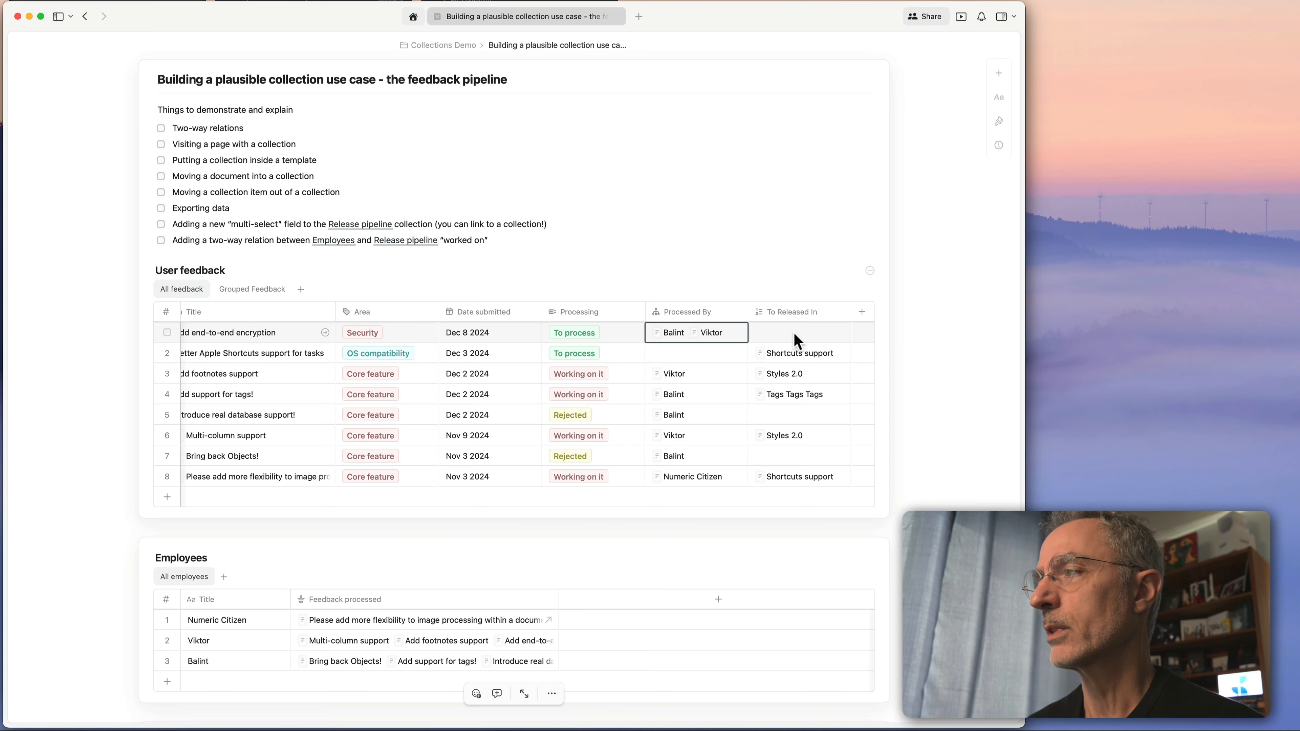
scroll(395, 549, down, 5)
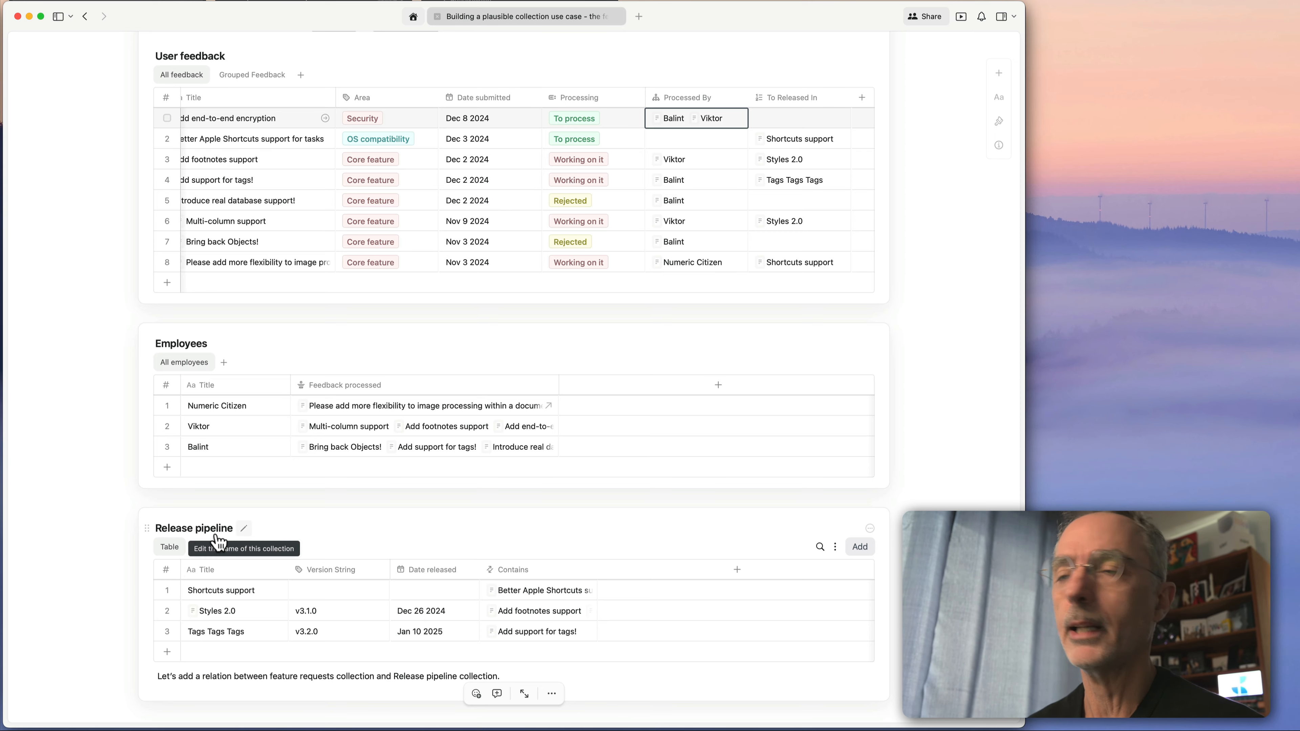
scroll(502, 508, up, 4)
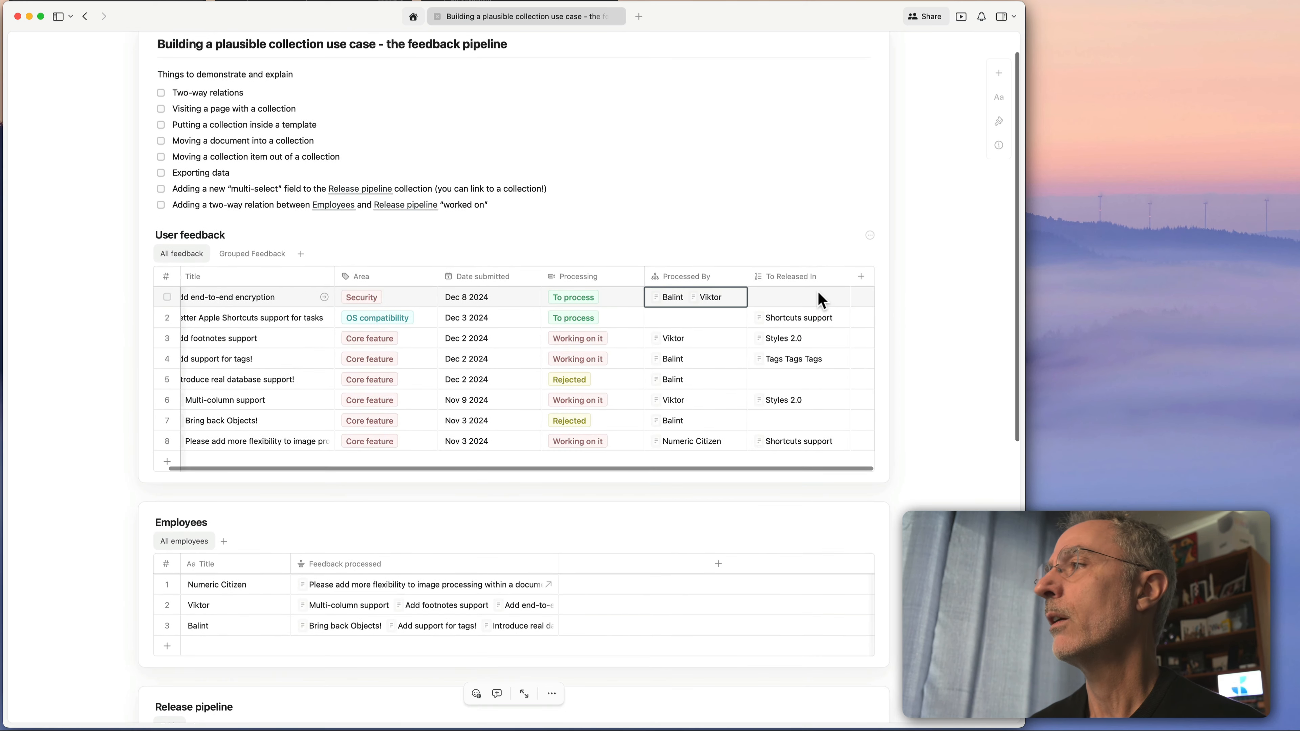
scroll(813, 316, left, 2)
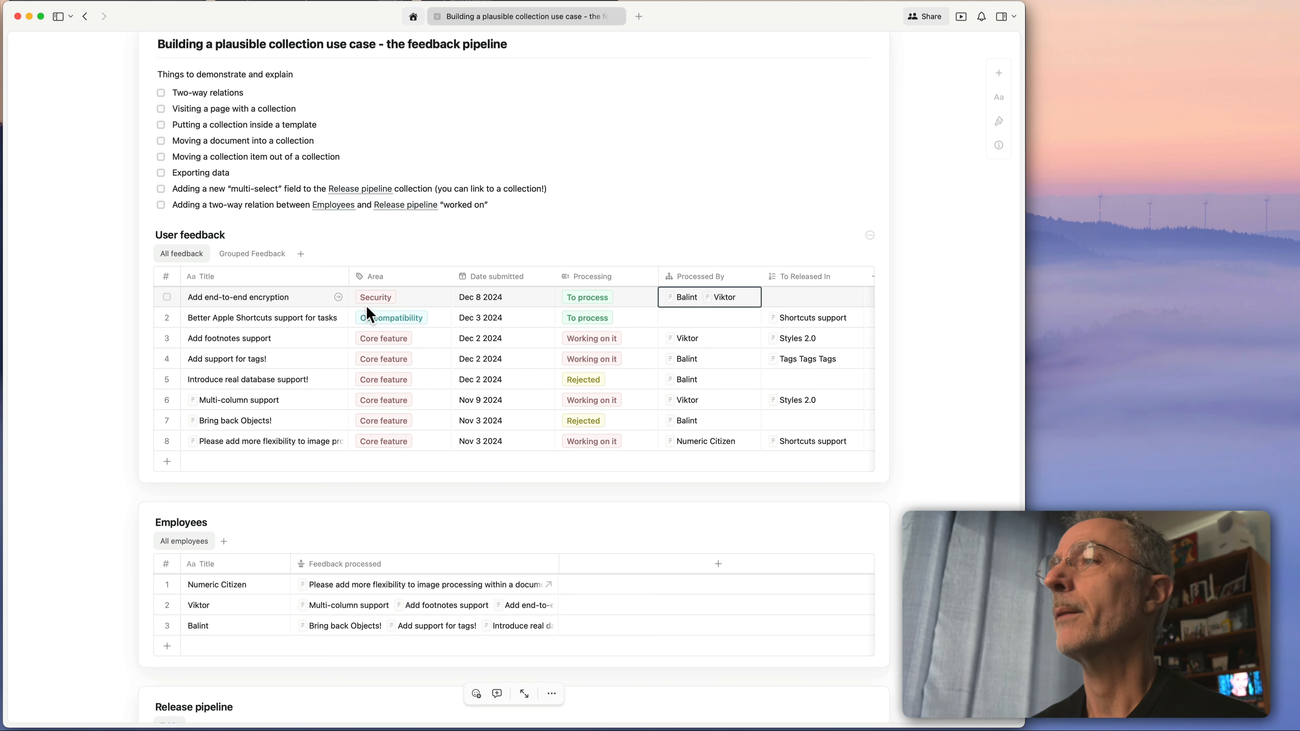
click(339, 298)
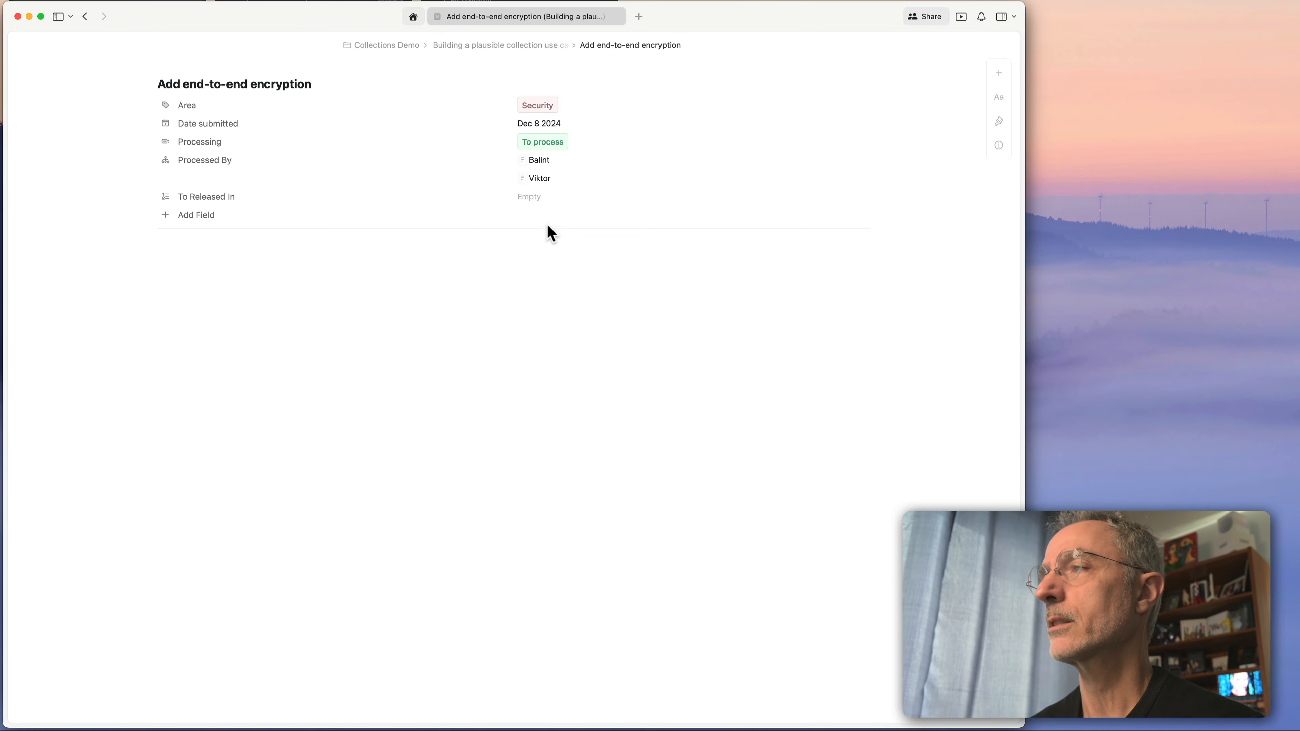
Enter placeholder text in the page body of the "Add end-to-end encryption" item and delete it again.
click(252, 272)
text(sdkjfhlksdfjhsadkfjhsdkfj skdf)
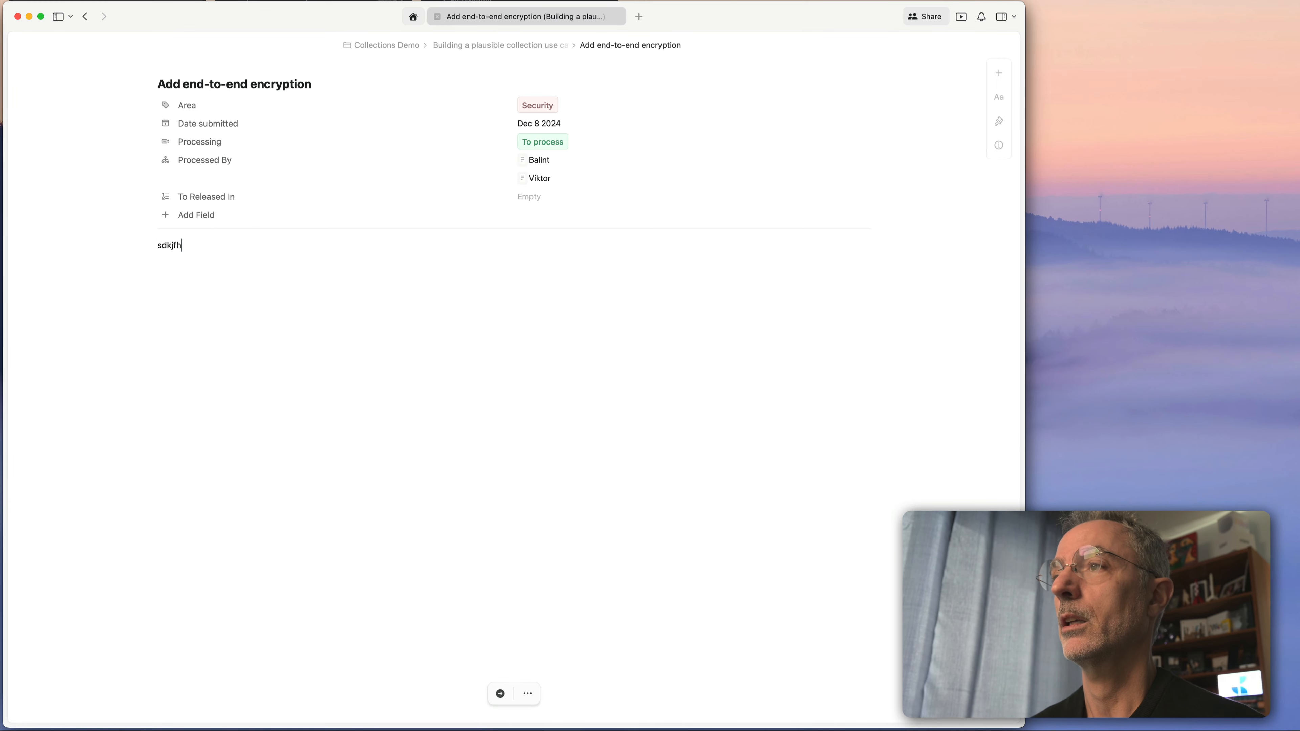
key(BackSpace)
key(BackSpace)
key(BackSpace)
key(BackSpace)
key(BackSpace)
key(BackSpace)
key(BackSpace)
key(BackSpace)
key(BackSpace)
key(BackSpace)
key(BackSpace)
key(BackSpace)
key(BackSpace)
key(BackSpace)
key(BackSpace)
key(BackSpace)
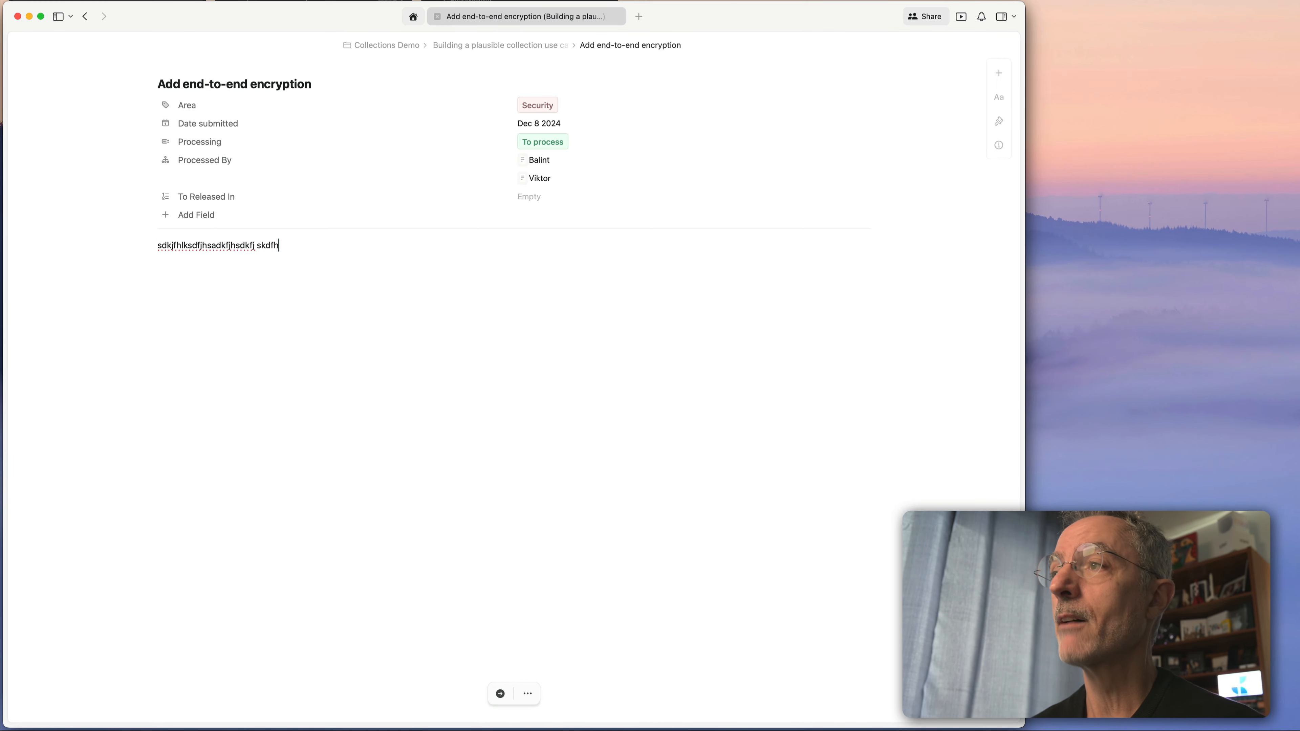
key(BackSpace)
key(BackSpace)
key(BackSpace)
key(BackSpace)
key(BackSpace)
key(BackSpace)
key(BackSpace)
key(BackSpace)
key(BackSpace)
key(BackSpace)
key(BackSpace)
key(BackSpace)
key(BackSpace)
key(BackSpace)
key(BackSpace)
key(BackSpace)
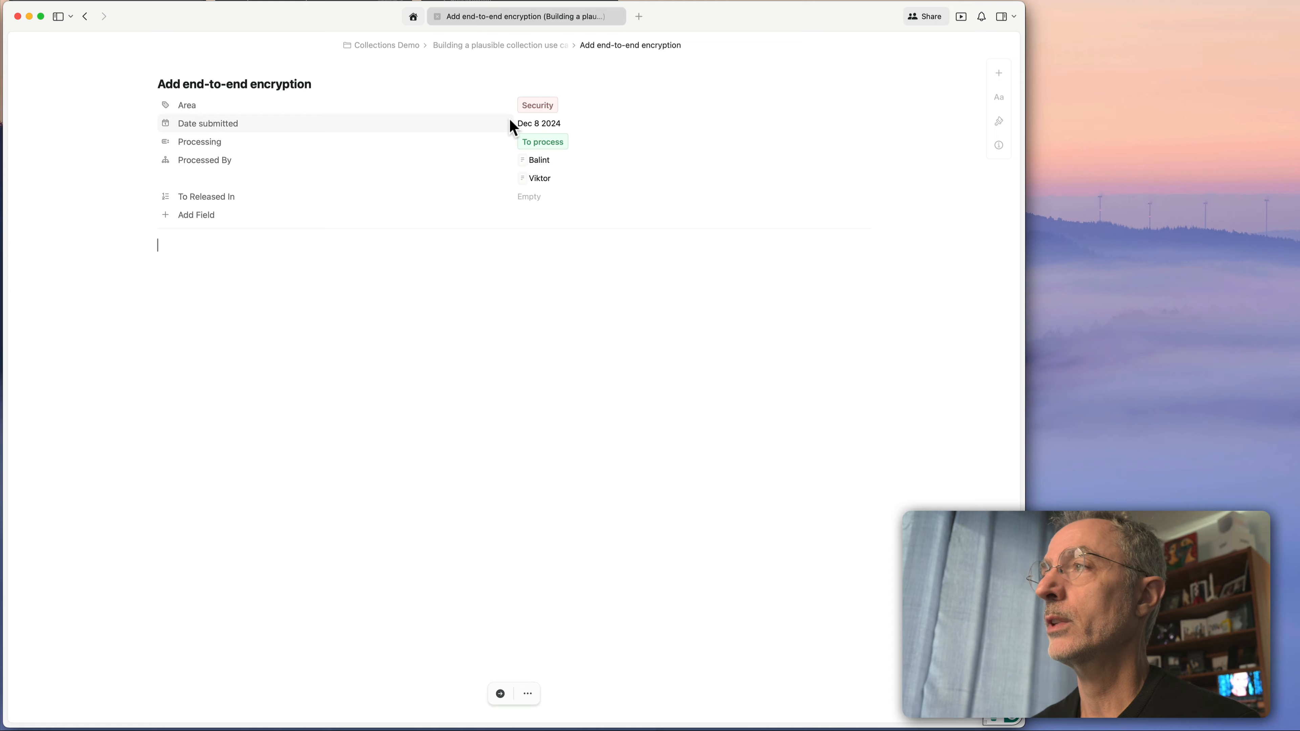
Return to the feedback pipeline document and view the second employee's page with its Feedback processed relations.
click(505, 47)
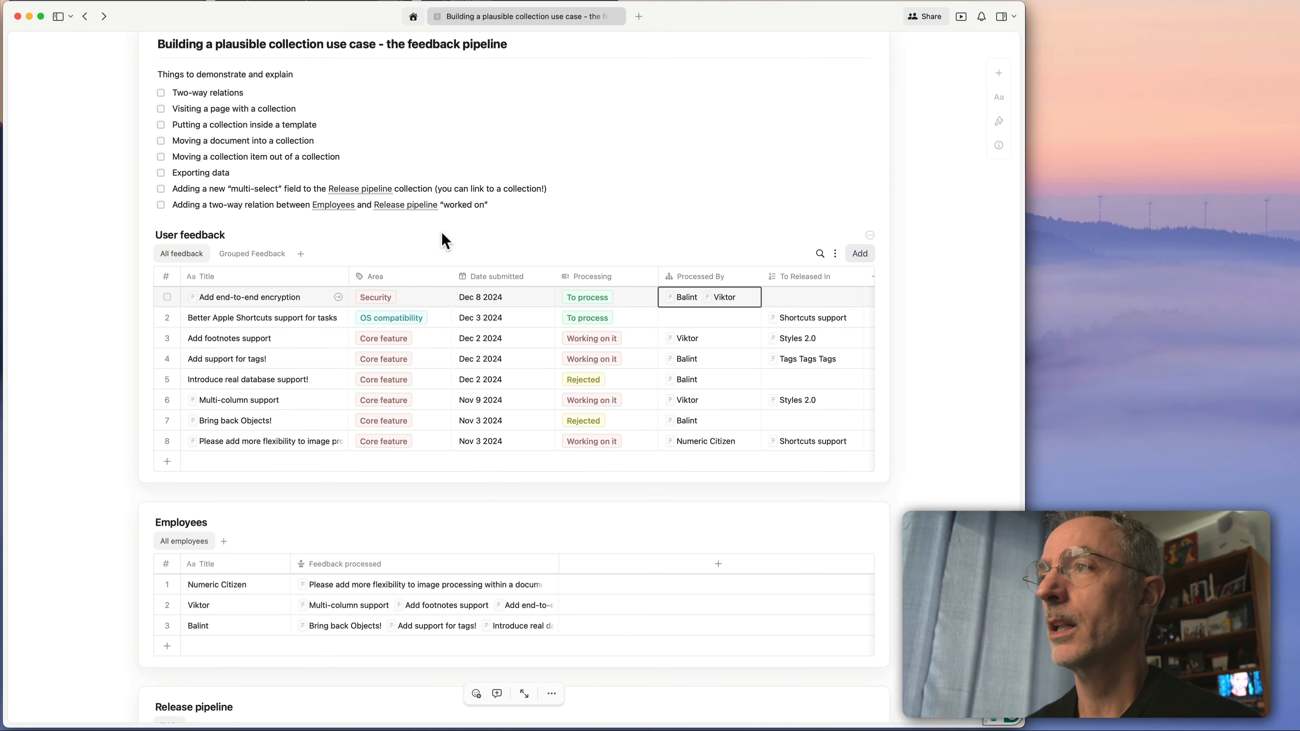
scroll(438, 244, down, 5)
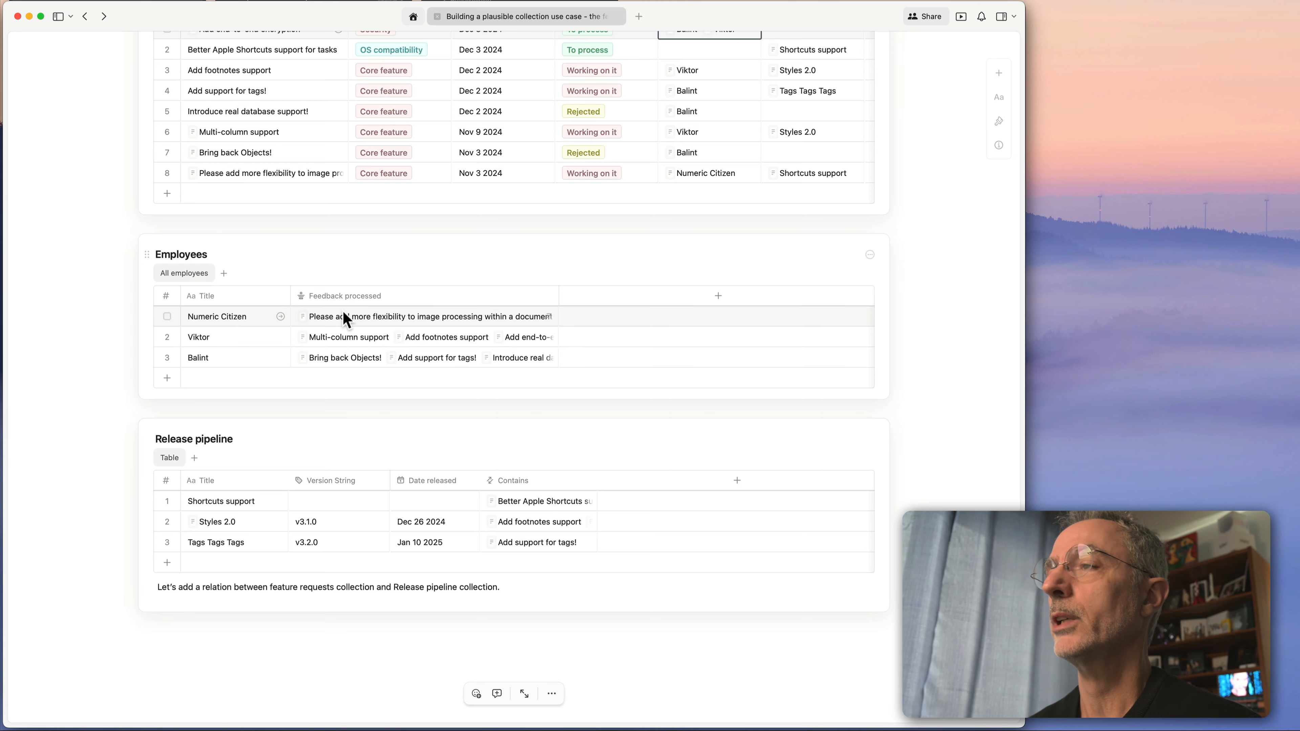
scroll(407, 321, up, 5)
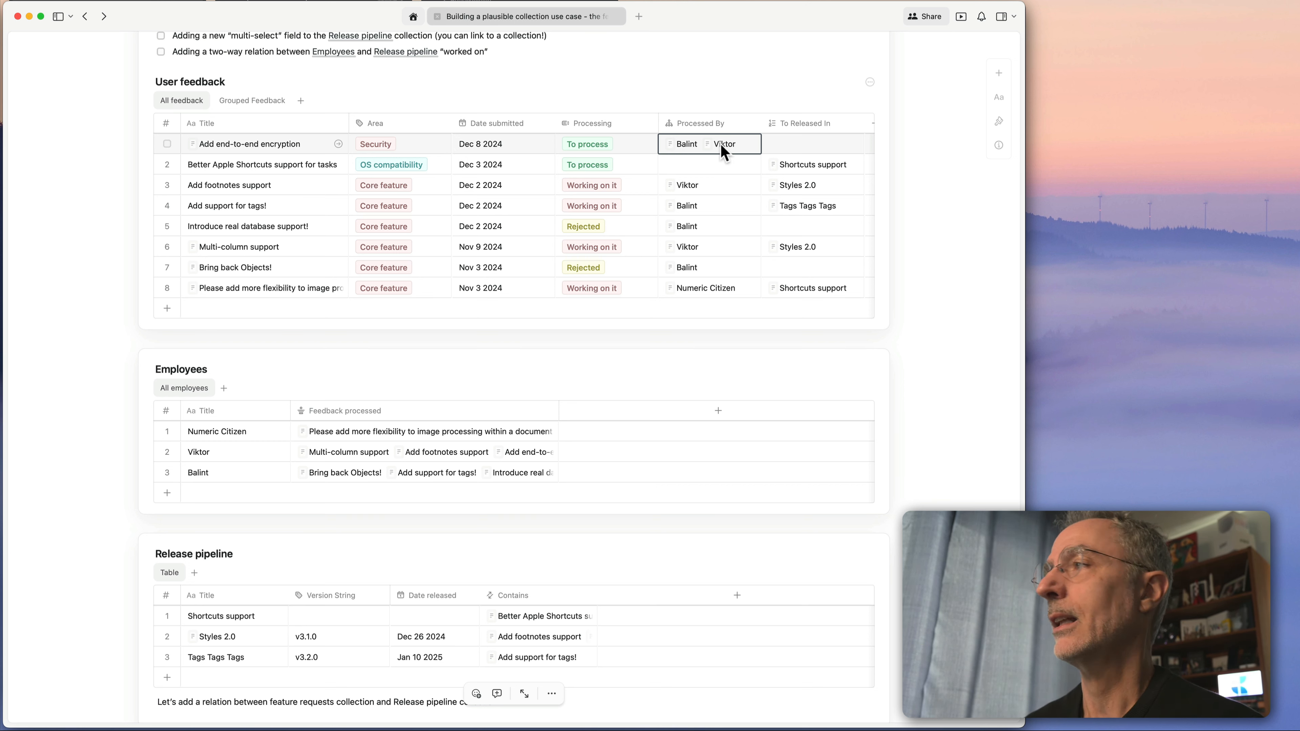
click(236, 451)
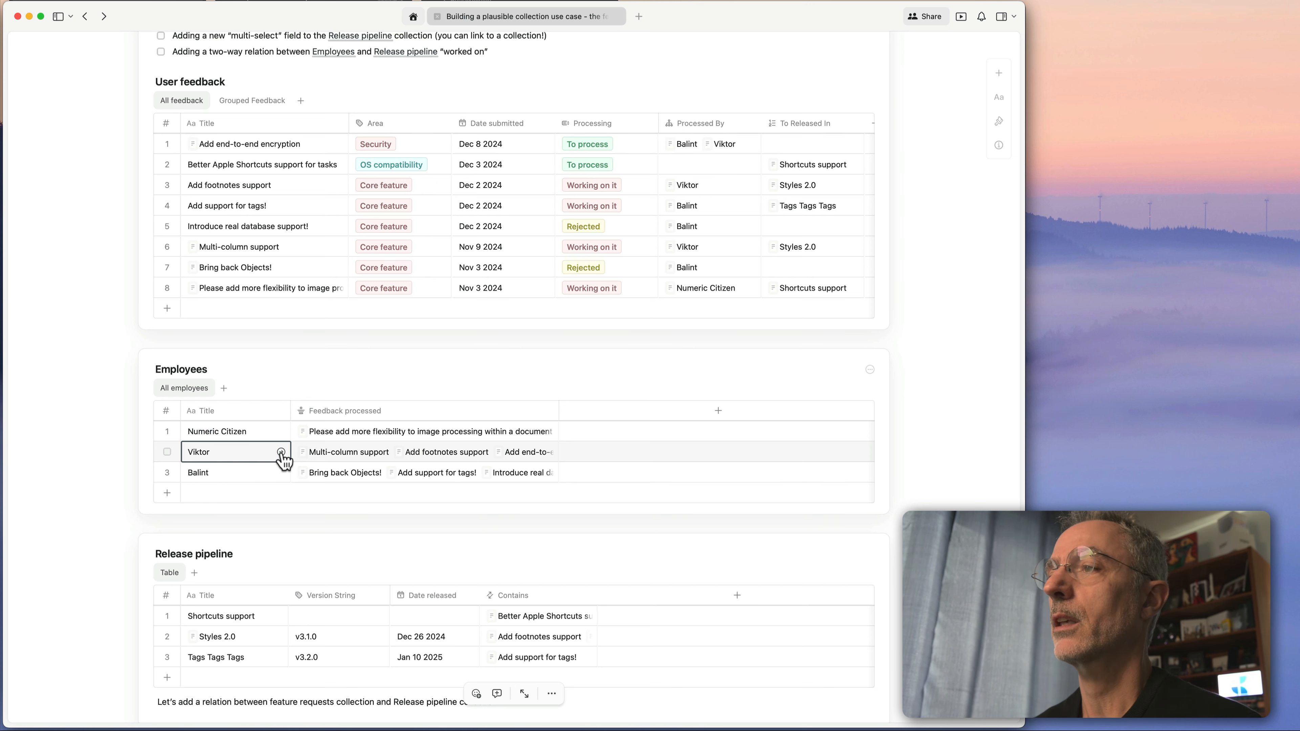
click(281, 453)
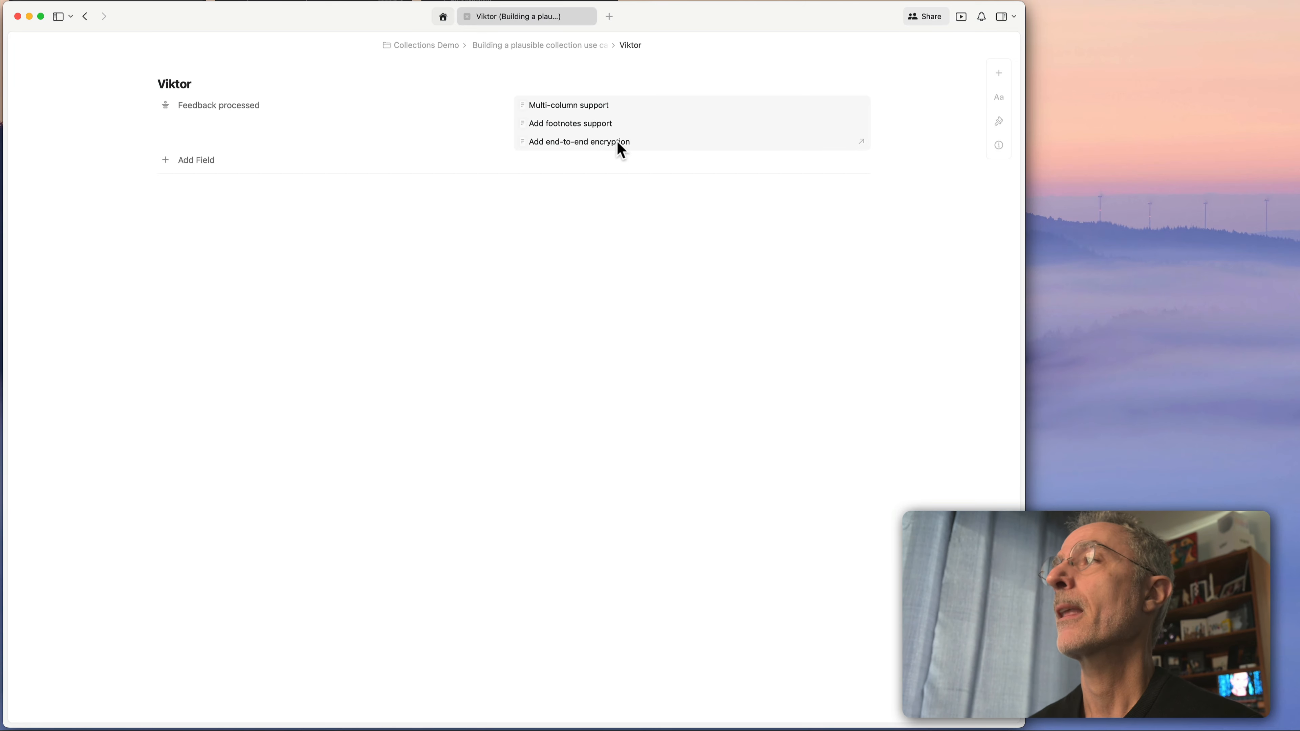
click(558, 47)
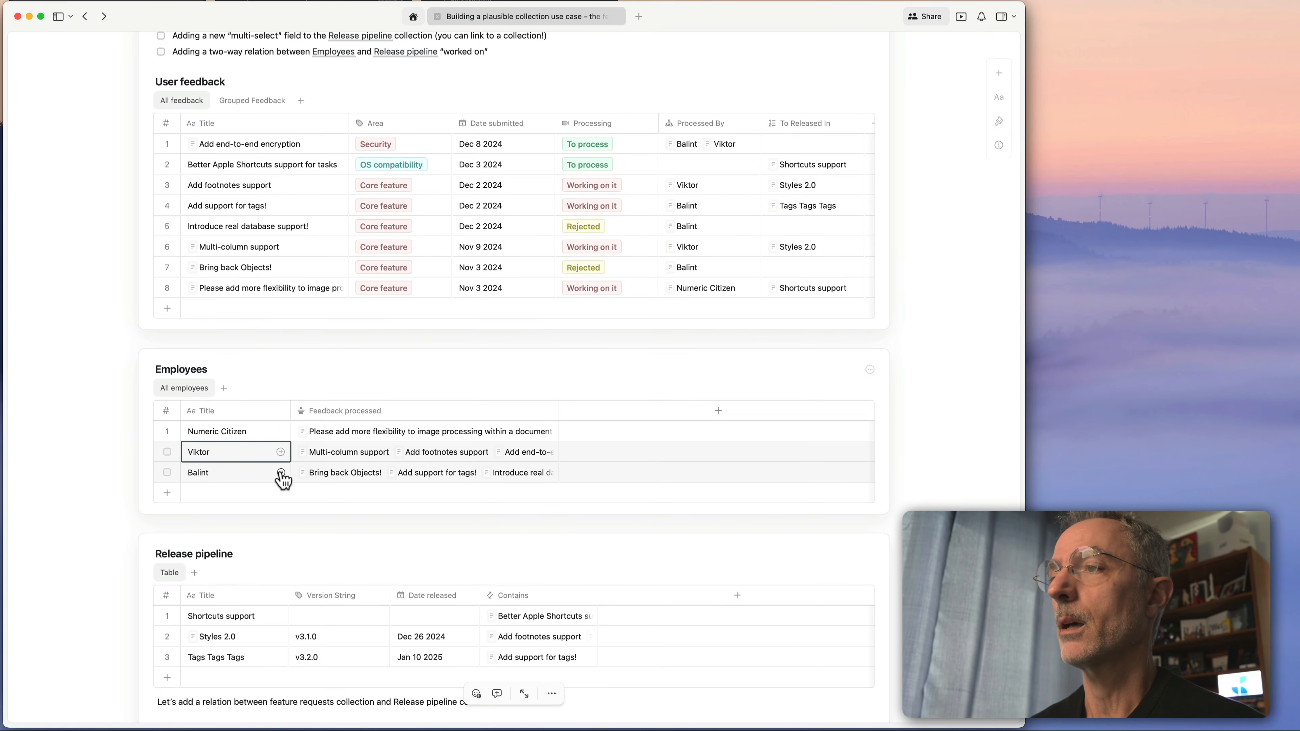
View the third employee's page and follow its relation to "Introduce real database support!", returning to the feedback pipeline document.
click(281, 472)
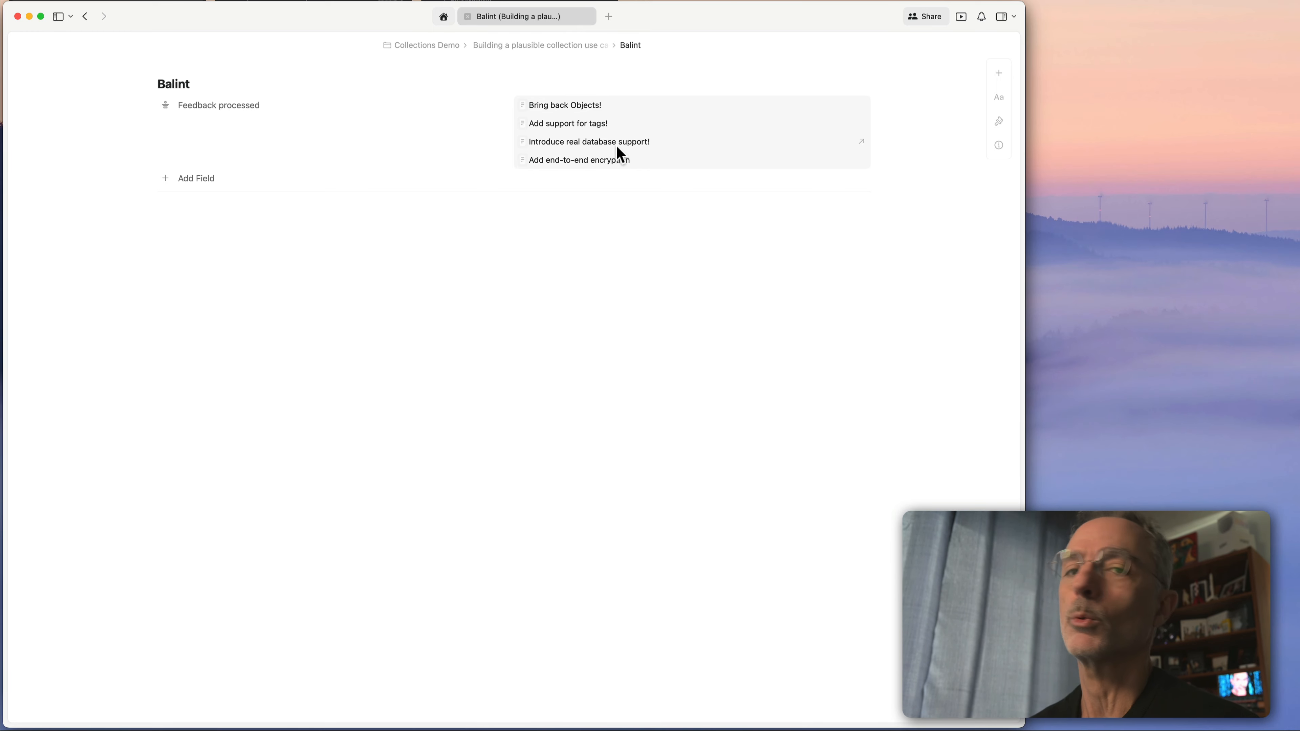
click(863, 143)
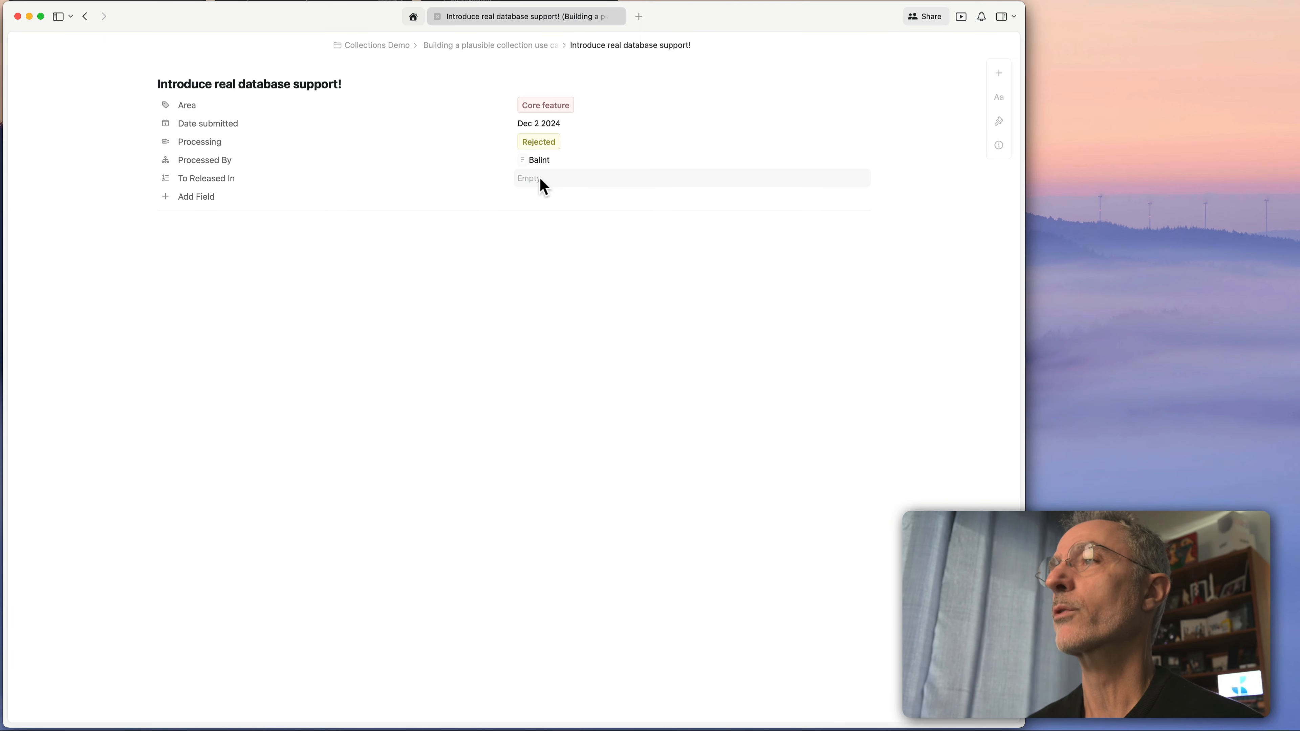
click(237, 240)
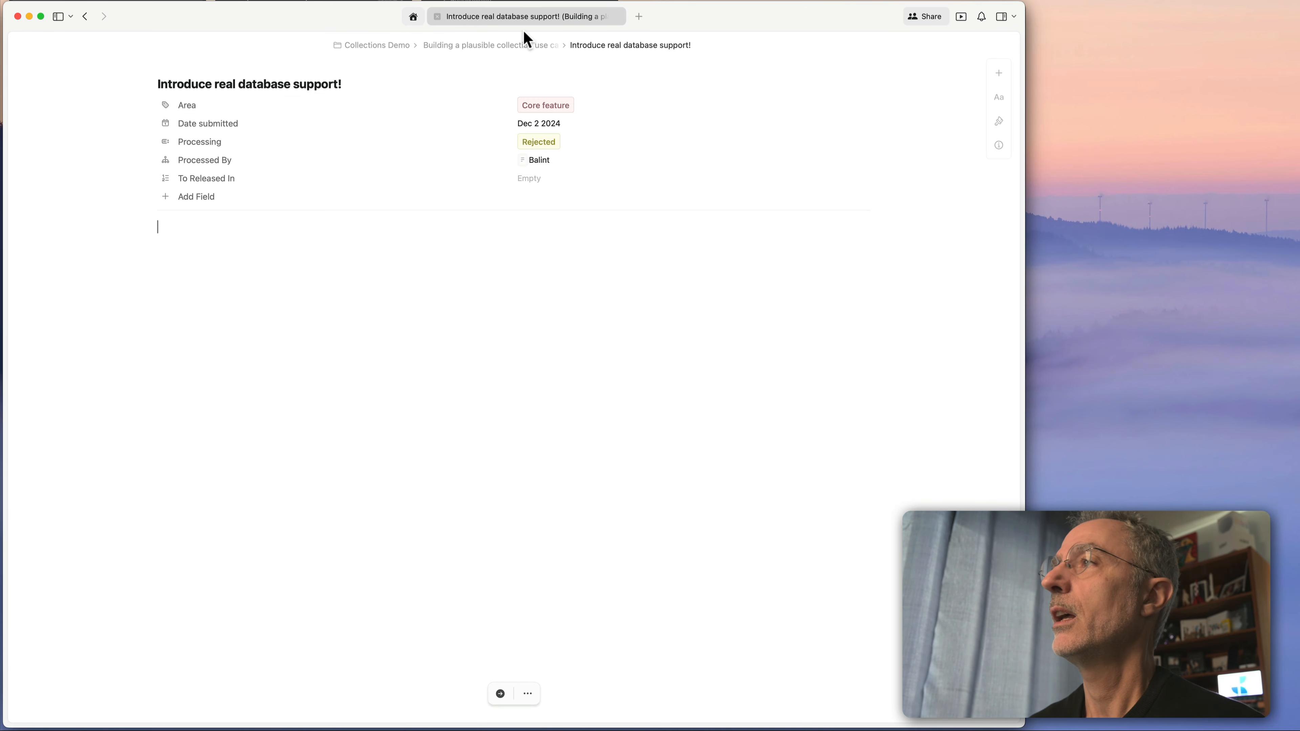
click(514, 46)
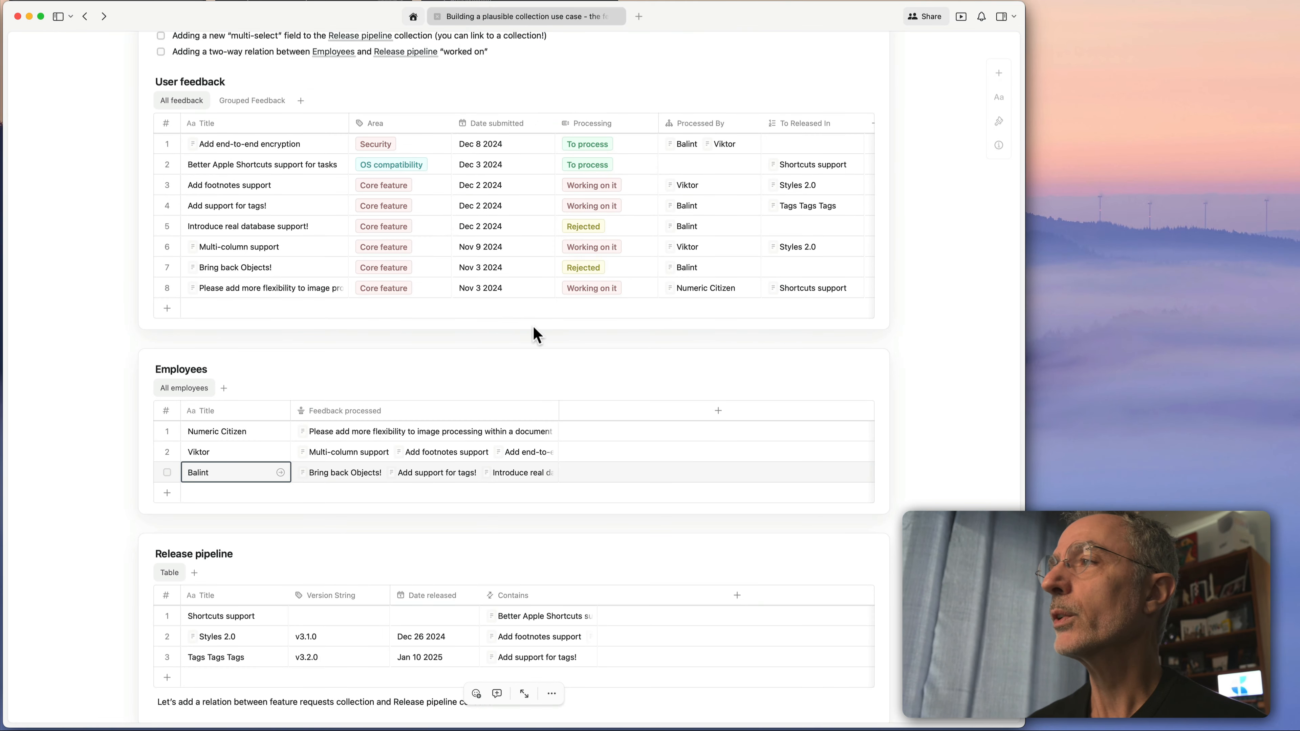
View the Tags Tags Tags and Styles 2.0 pages of the Release pipeline collection, returning to the document after each.
scroll(587, 320, up, 1)
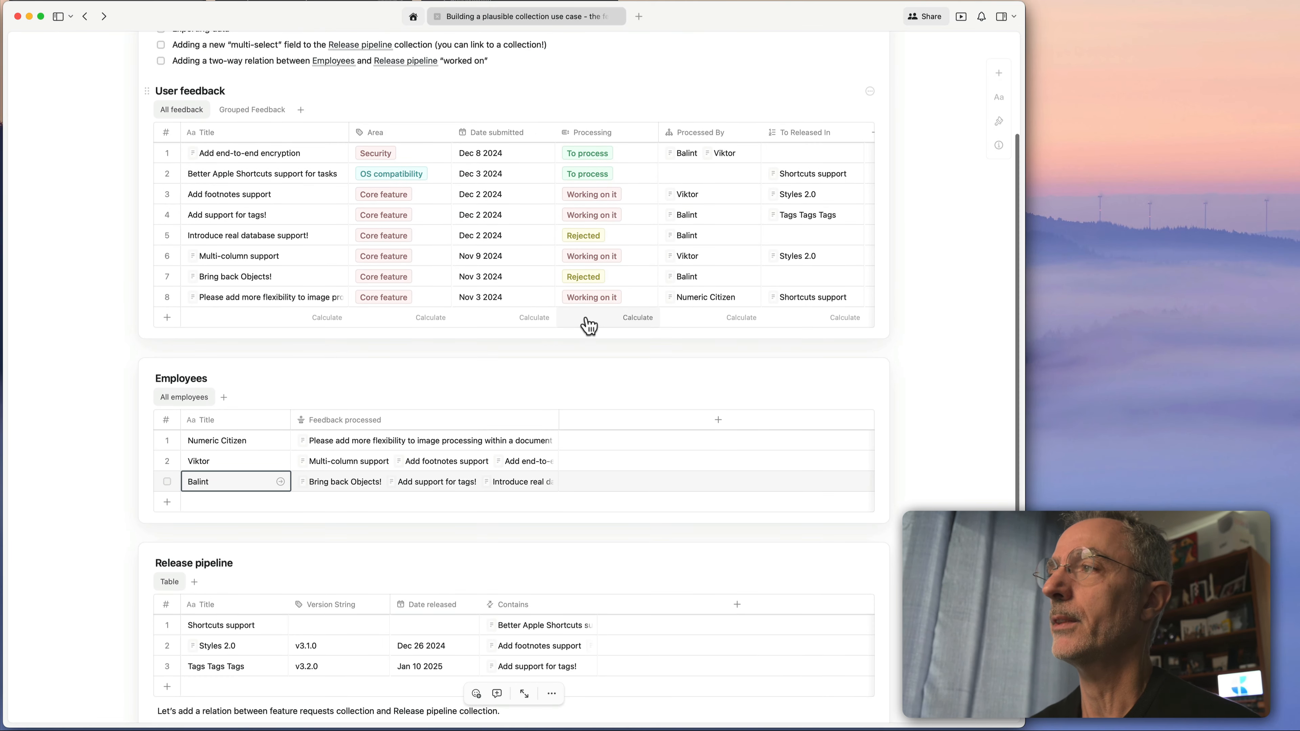
scroll(588, 327, down, 1)
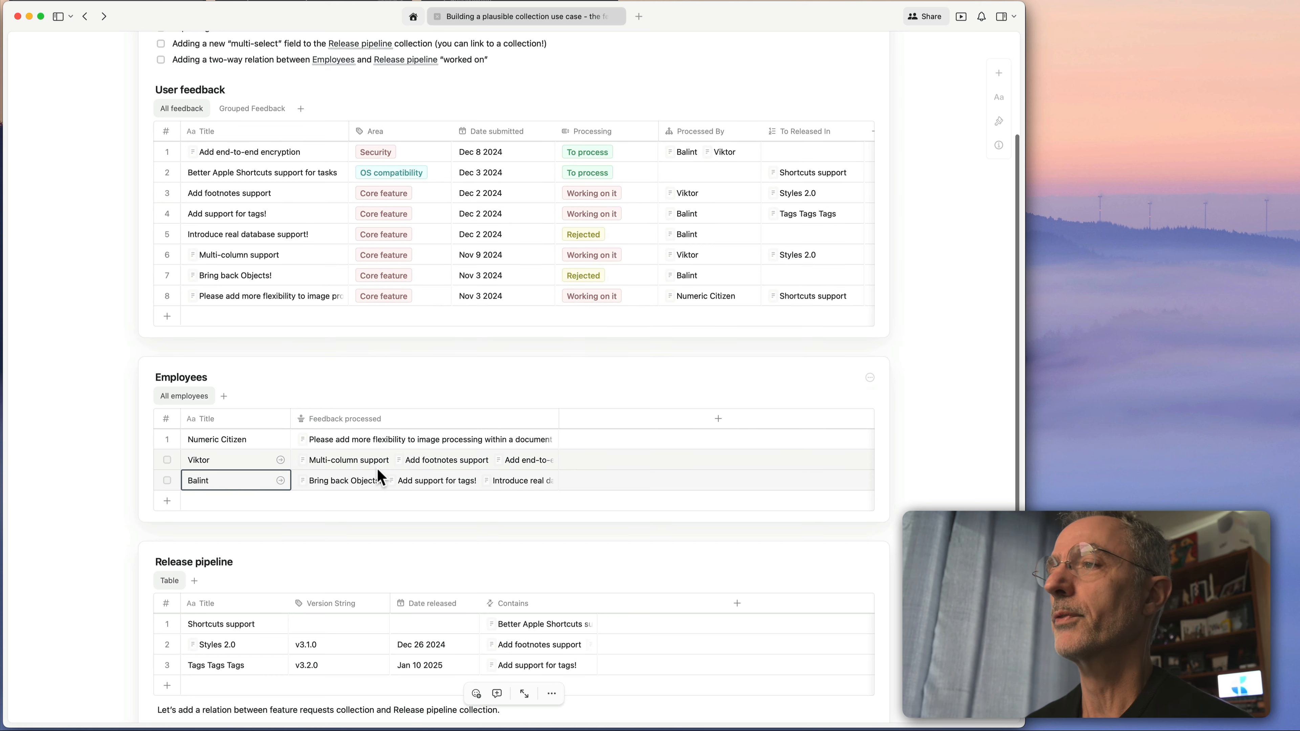
scroll(646, 428, down, 3)
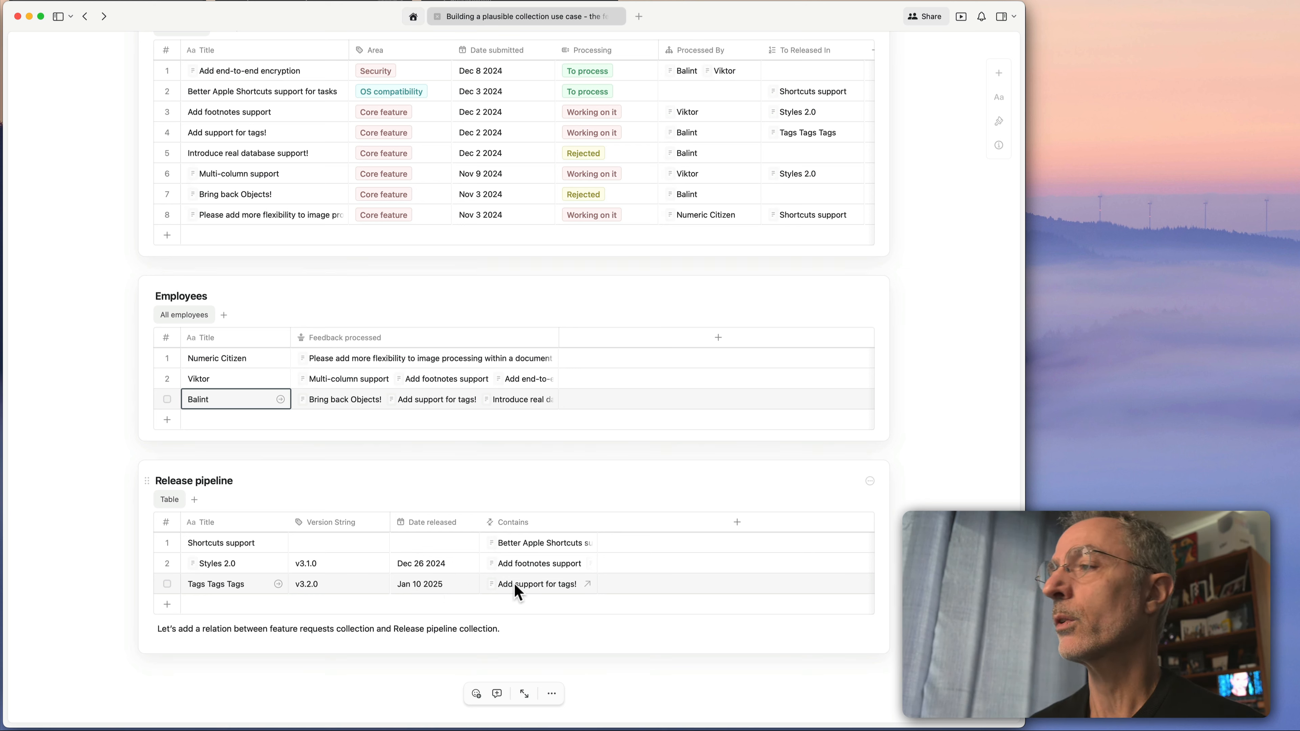
click(280, 585)
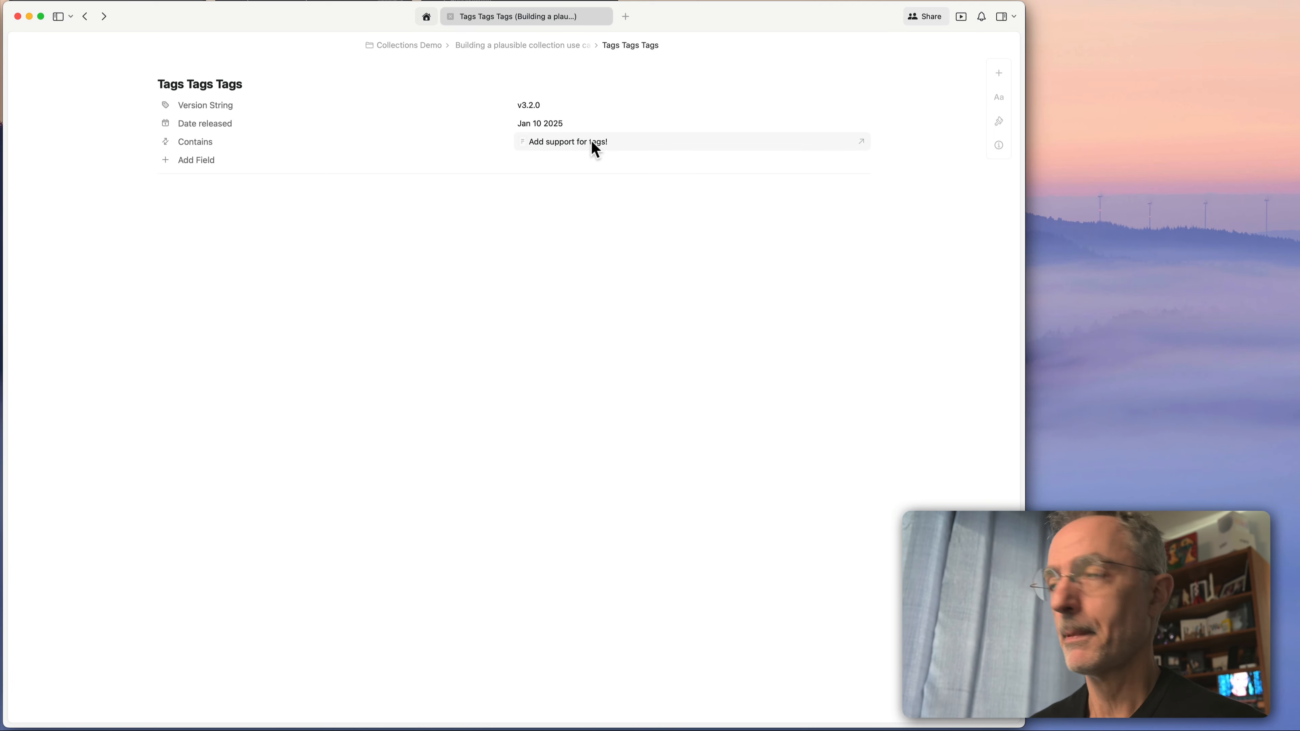
click(554, 47)
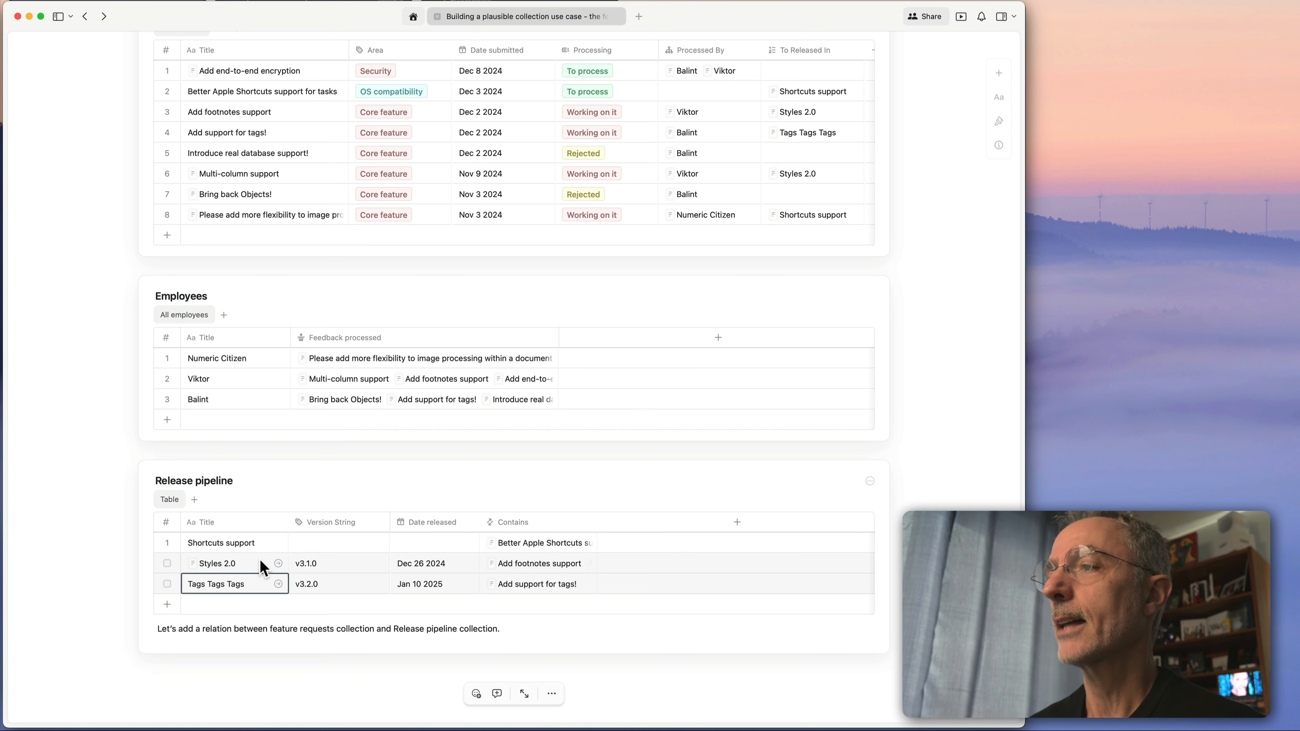
click(278, 563)
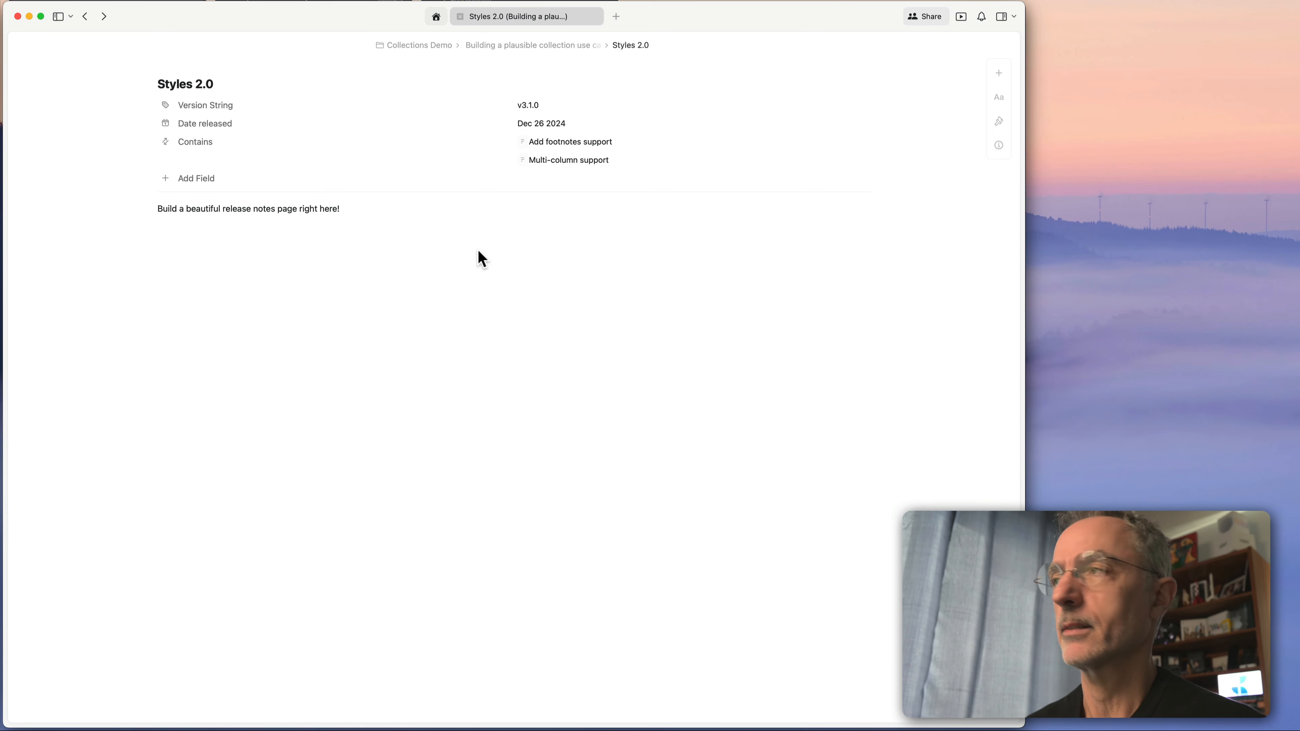
click(535, 47)
Mark "Visiting a page with a collection" as done in the pinned feedback pipeline document's task list within the Tasks overview.
scroll(251, 352, up, 10)
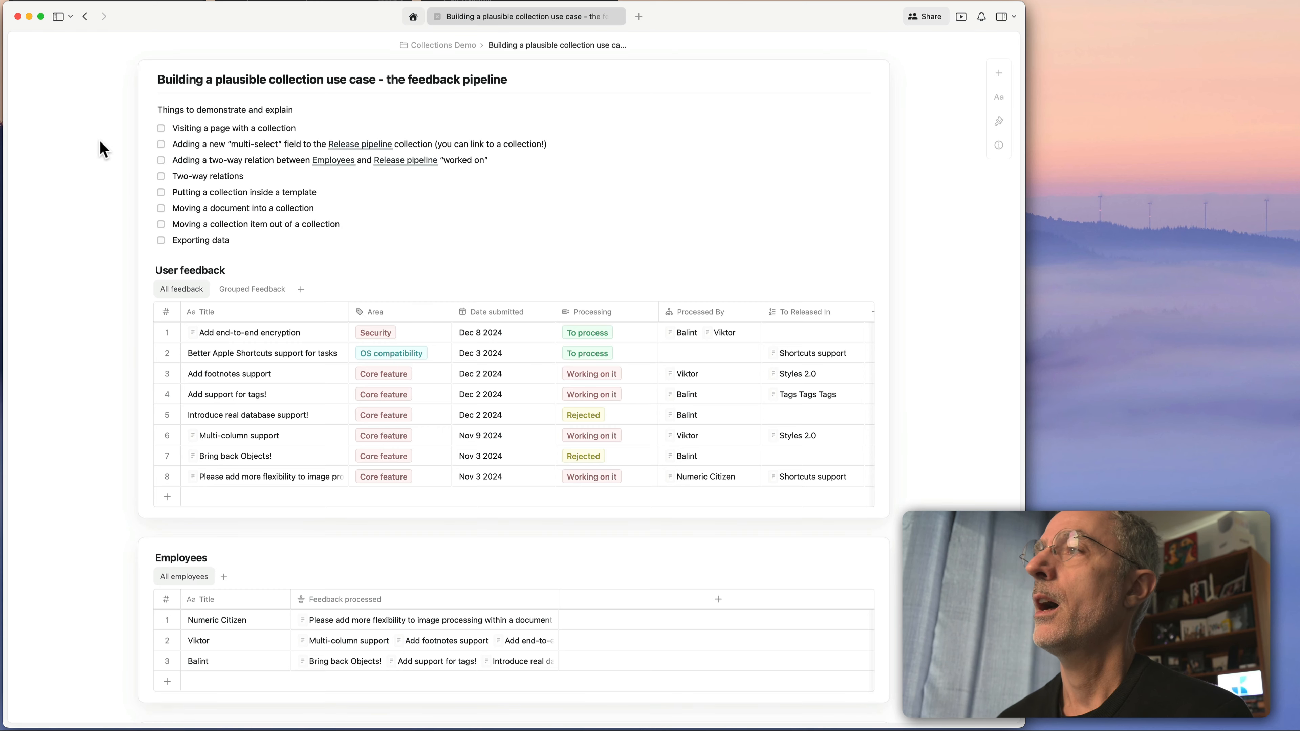
scroll(292, 550, down, 2)
scroll(293, 549, down, 6)
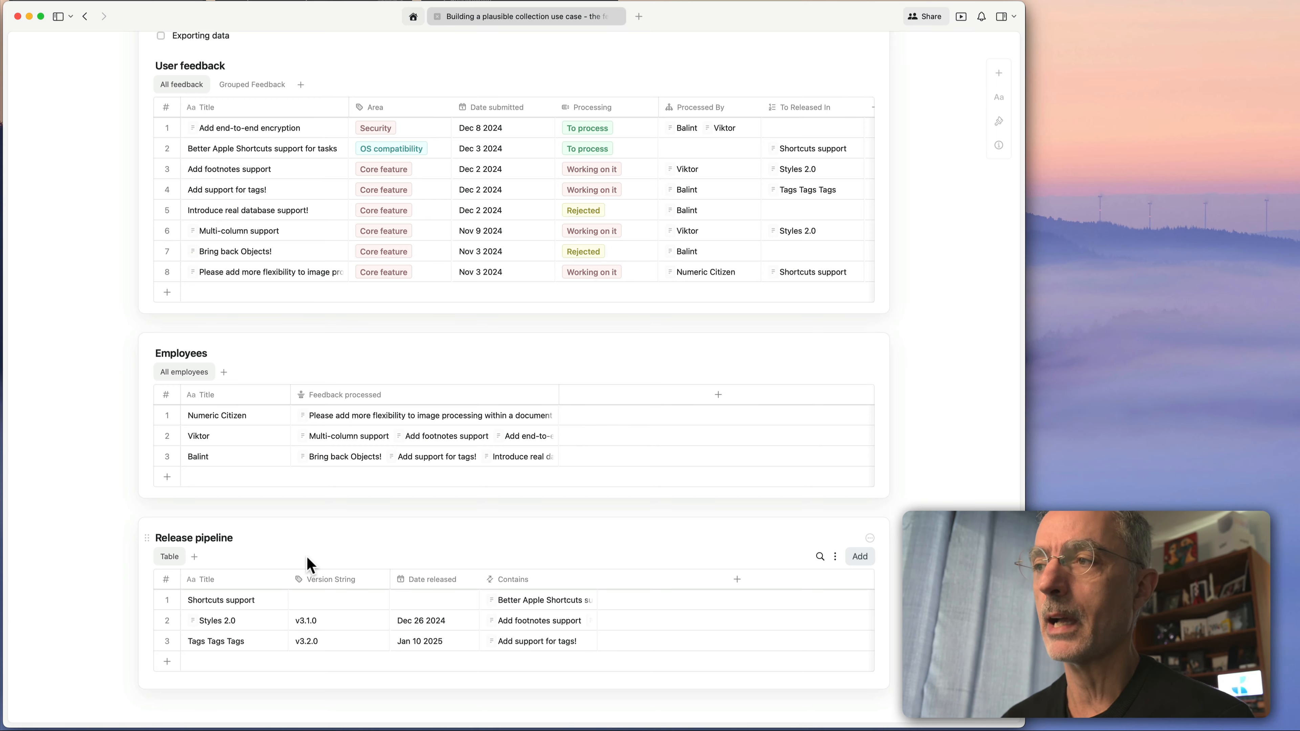
scroll(310, 565, up, 3)
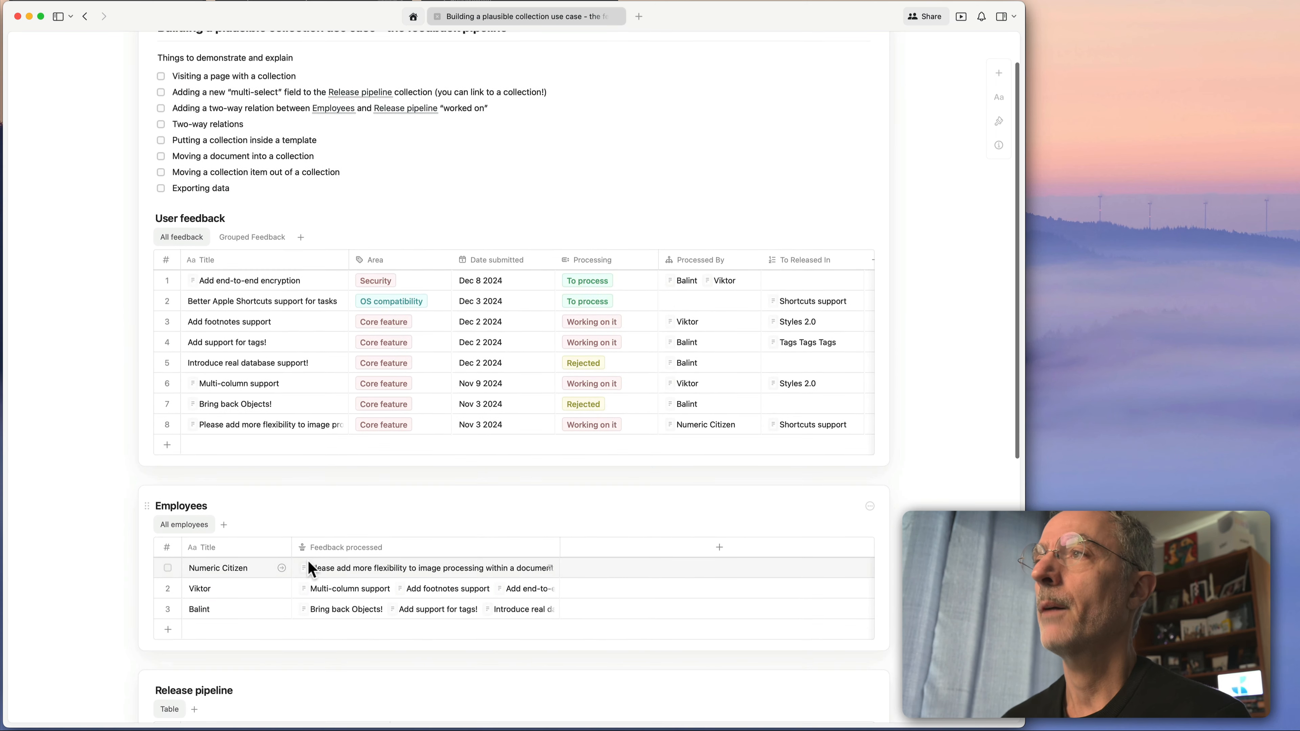
scroll(308, 563, up, 2)
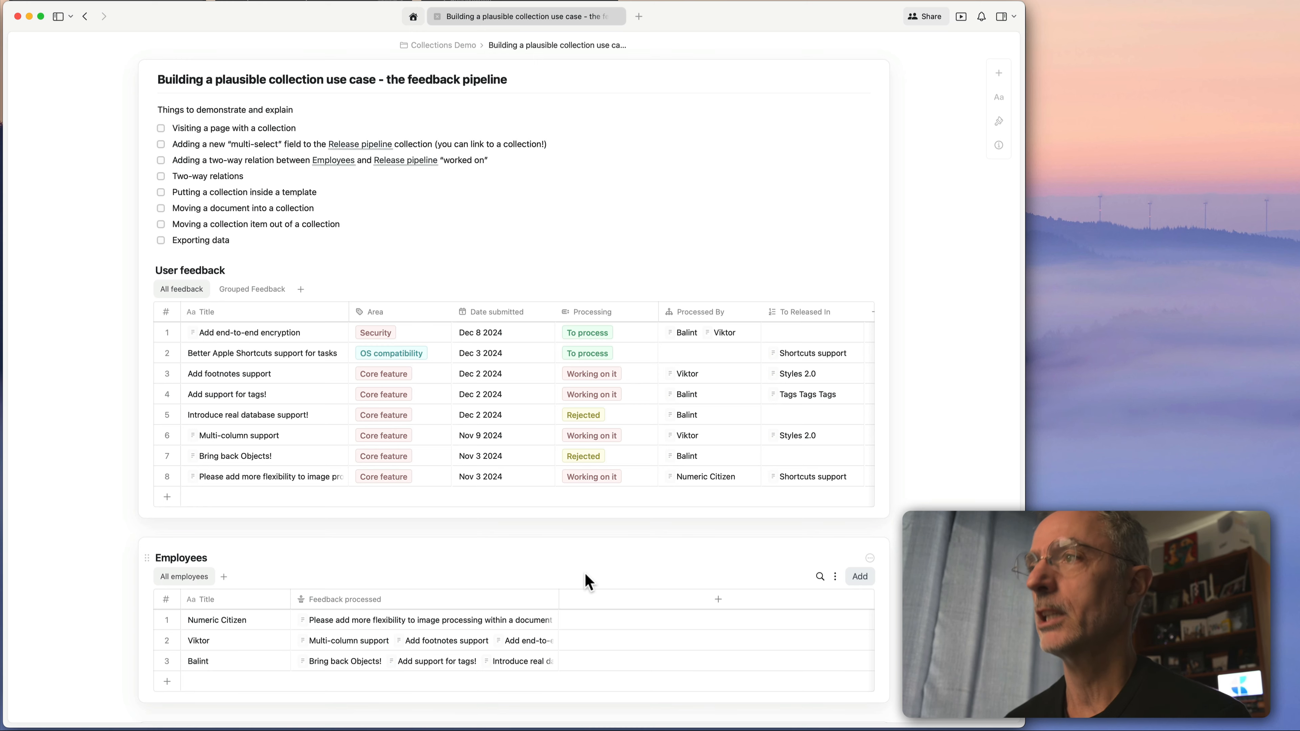
click(59, 18)
click(58, 153)
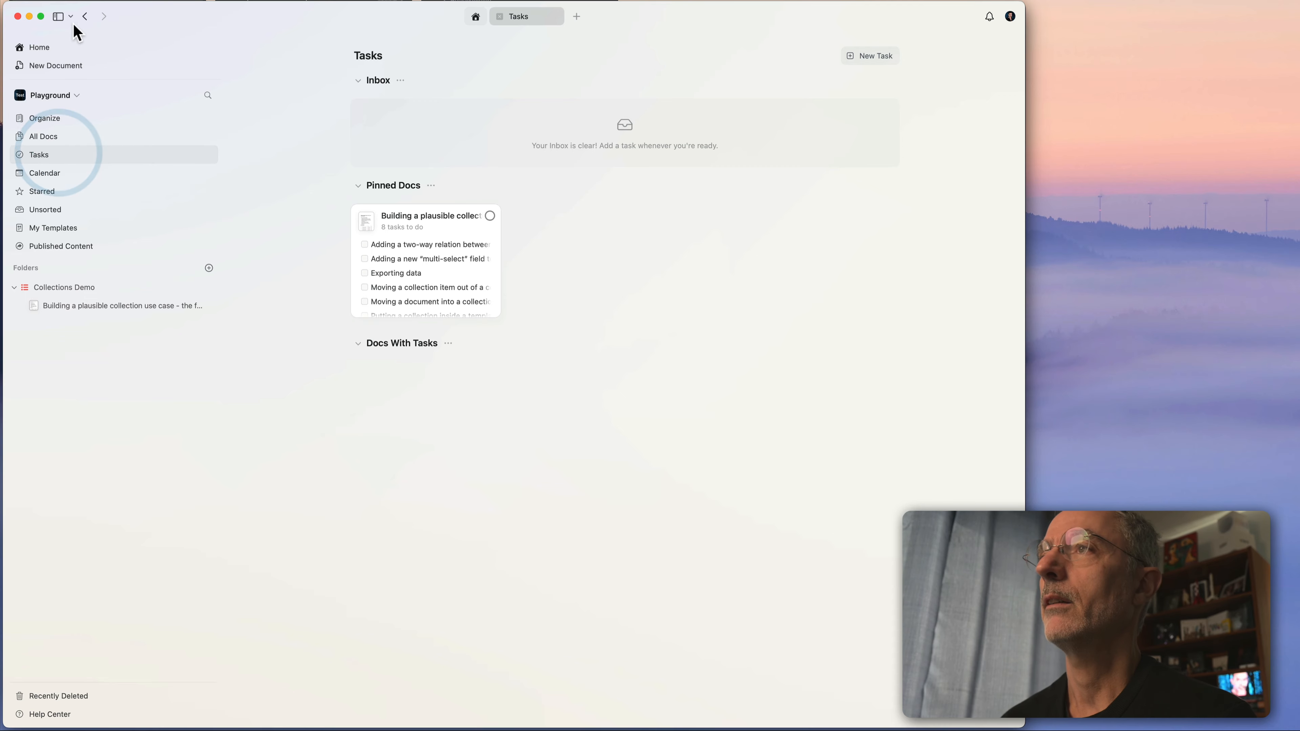
click(58, 17)
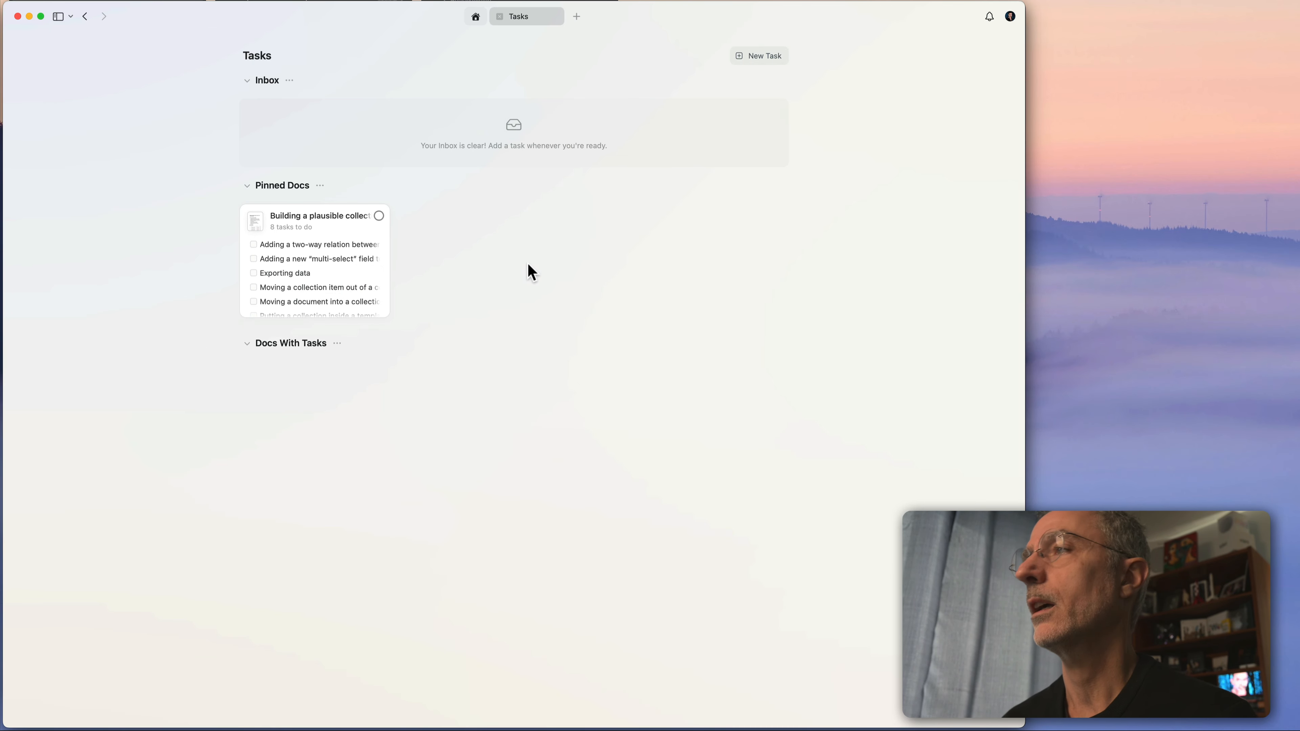
click(344, 225)
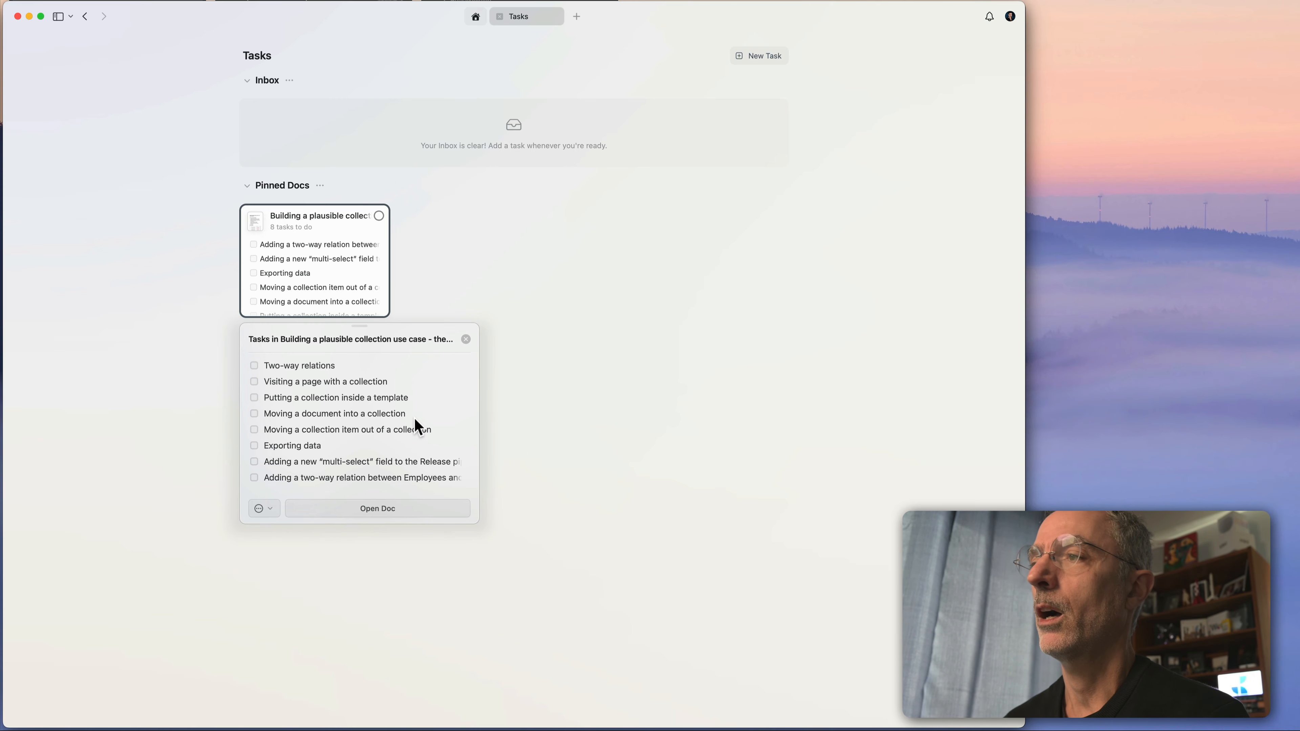
click(254, 381)
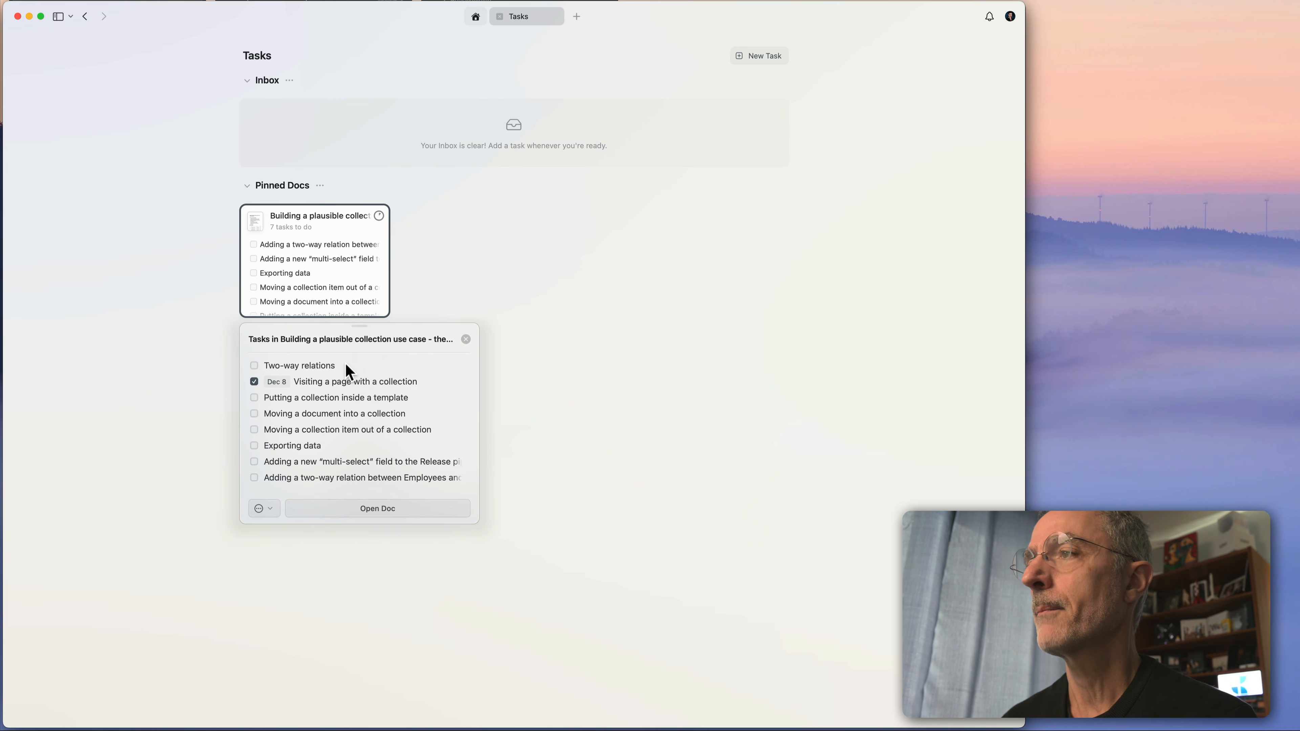
Open the feedback pipeline document and start a new Multiple Select field named "Platforms" in the Release pipeline collection.
click(373, 508)
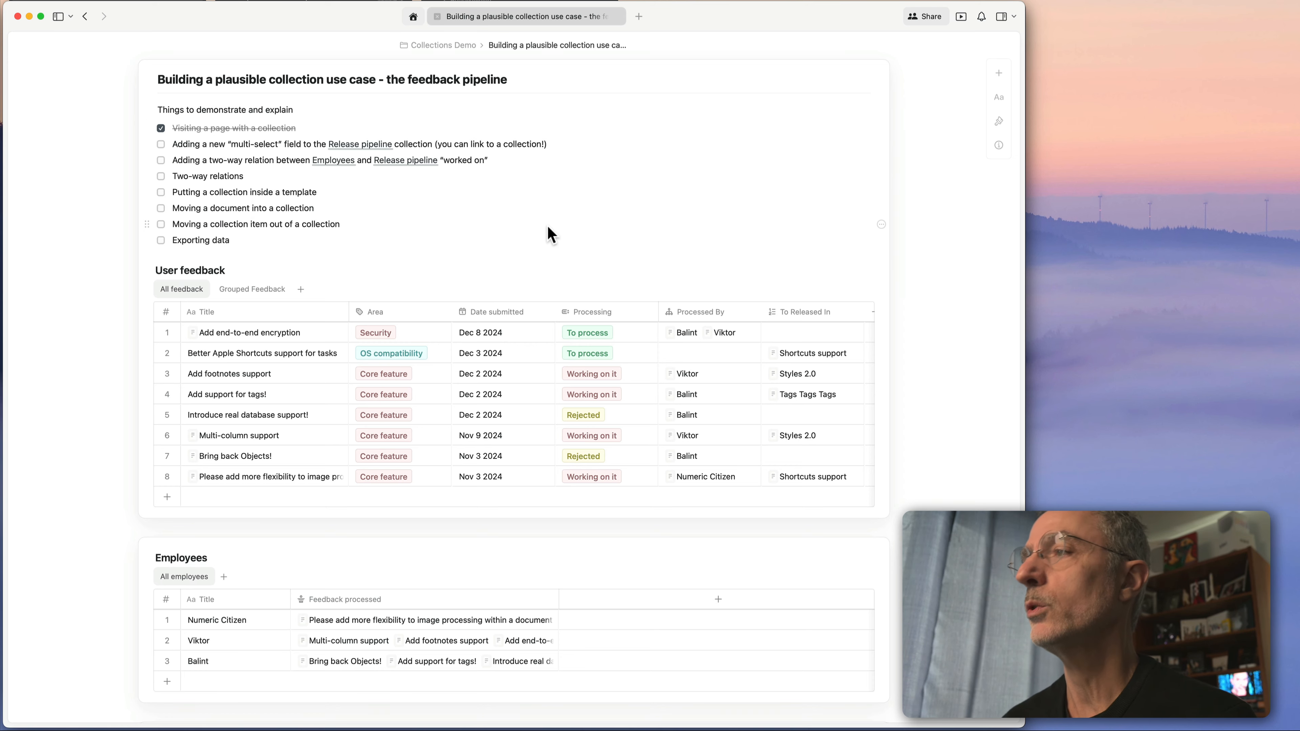
scroll(548, 225, down, 10)
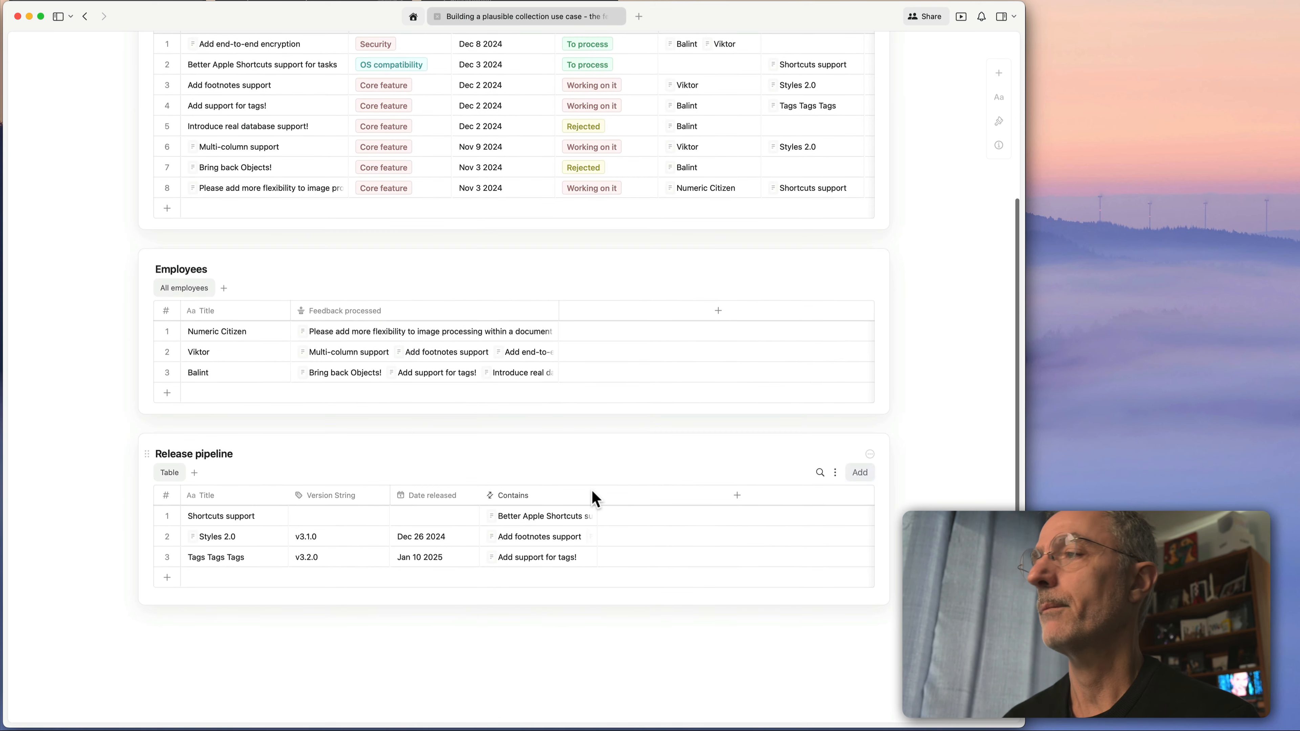
click(738, 495)
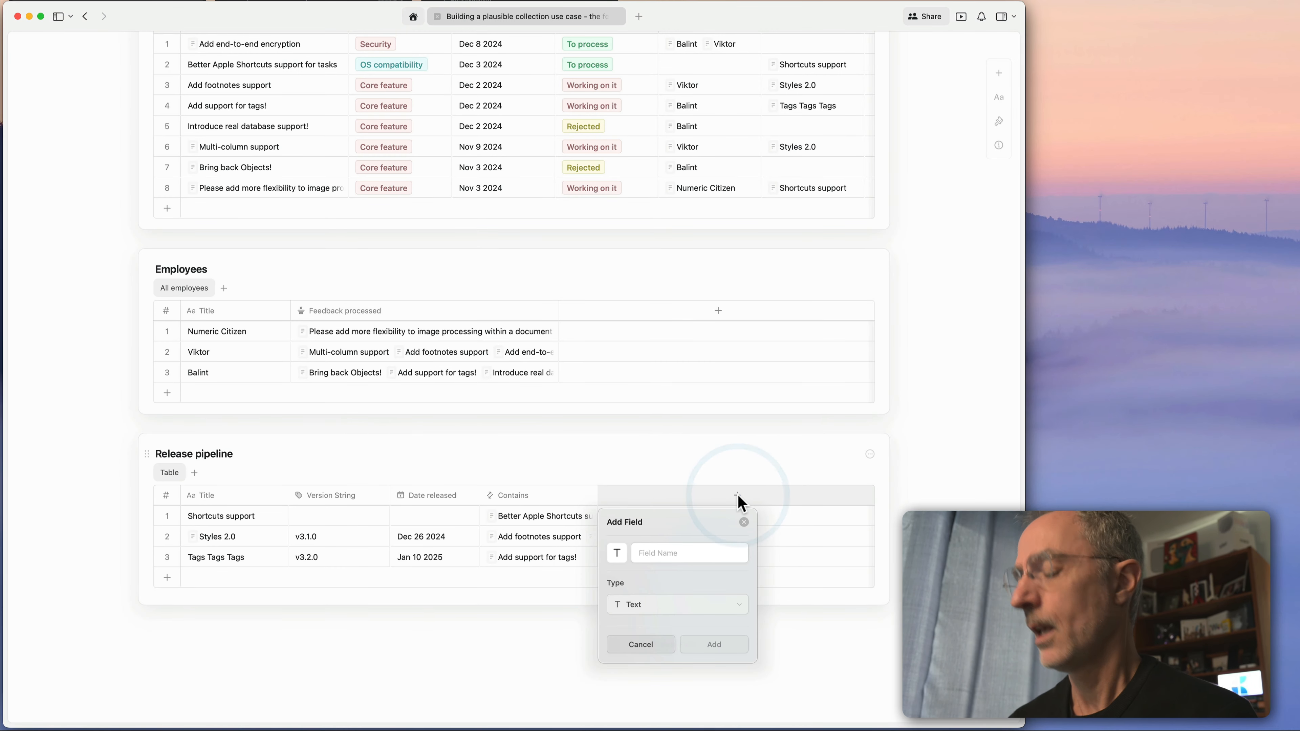
text(Platforms)
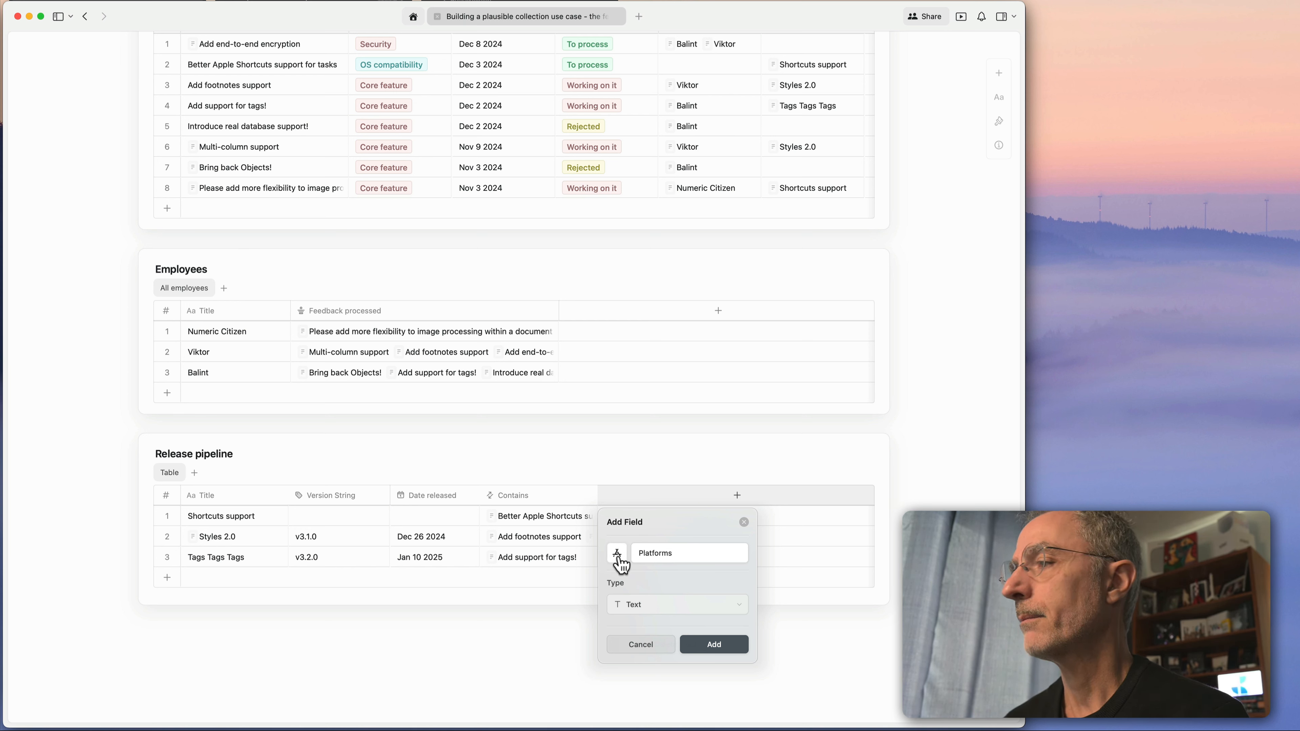
click(666, 607)
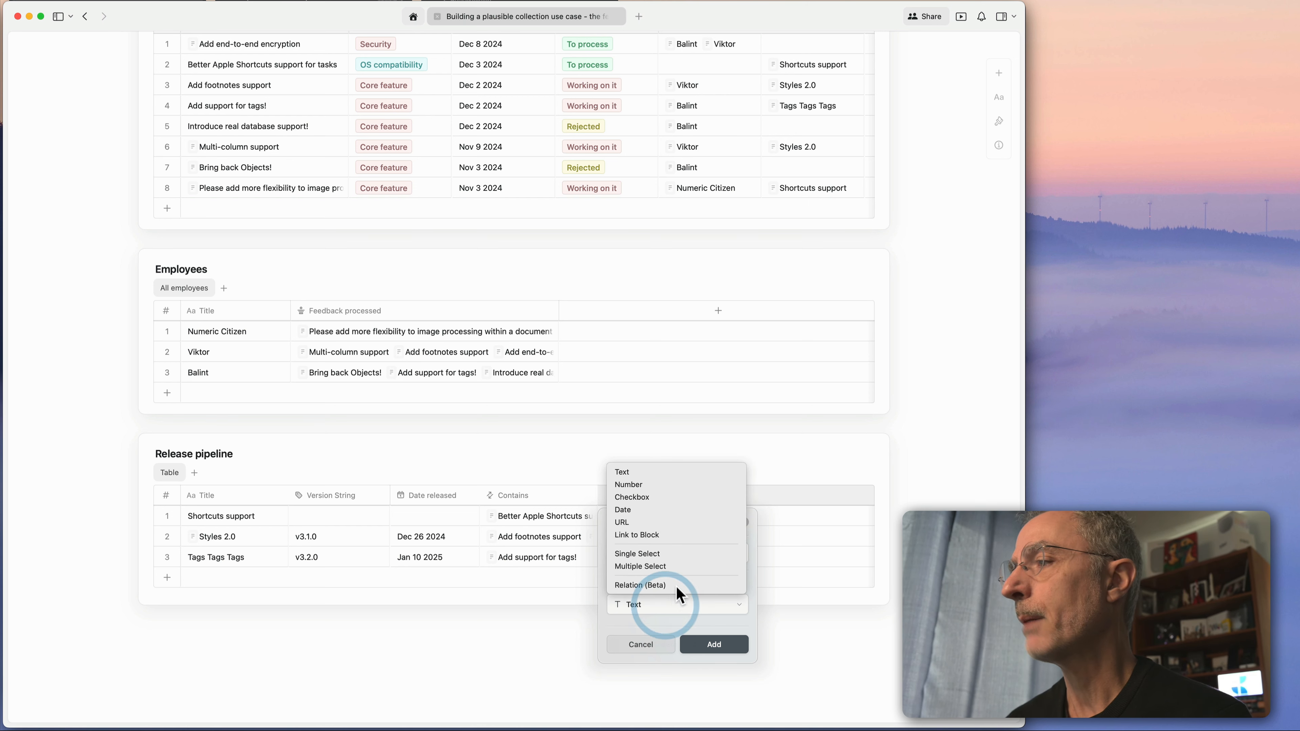
click(658, 569)
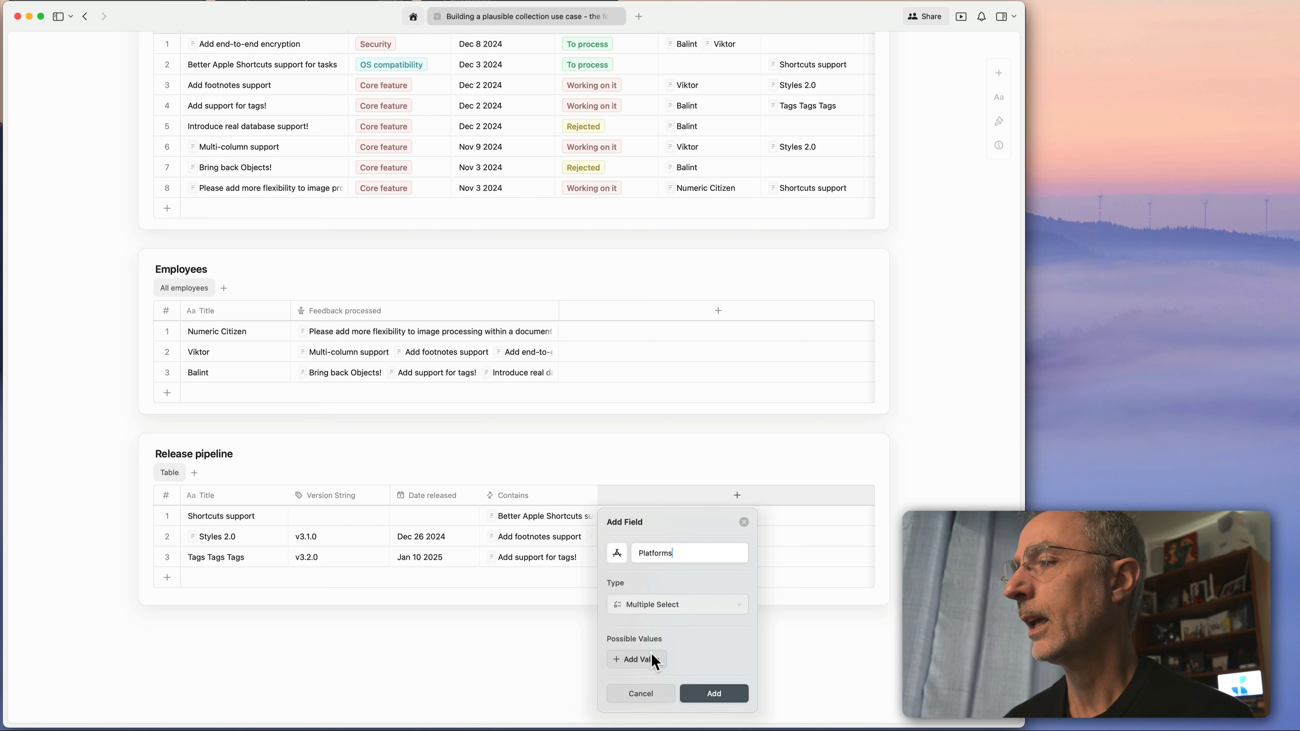
Add "Mac" and "iPad" as possible values of the new Platforms field.
click(647, 658)
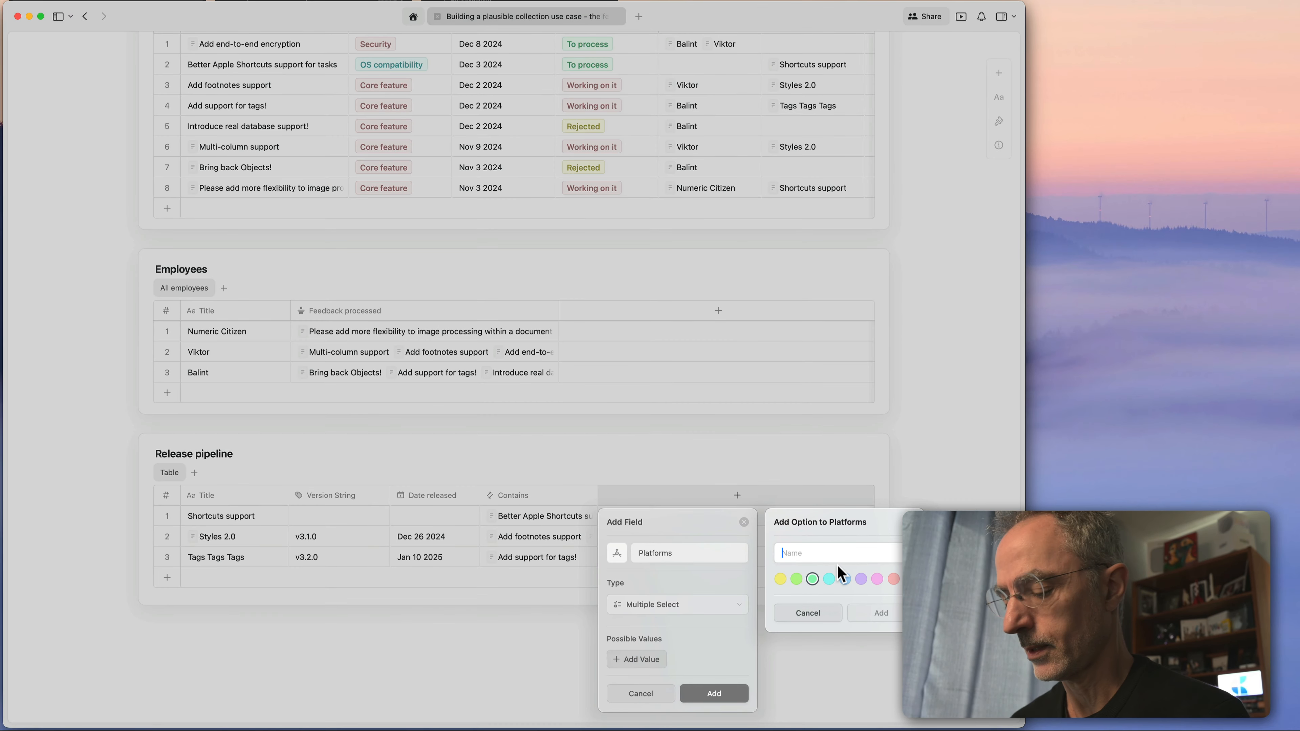
text(Mac)
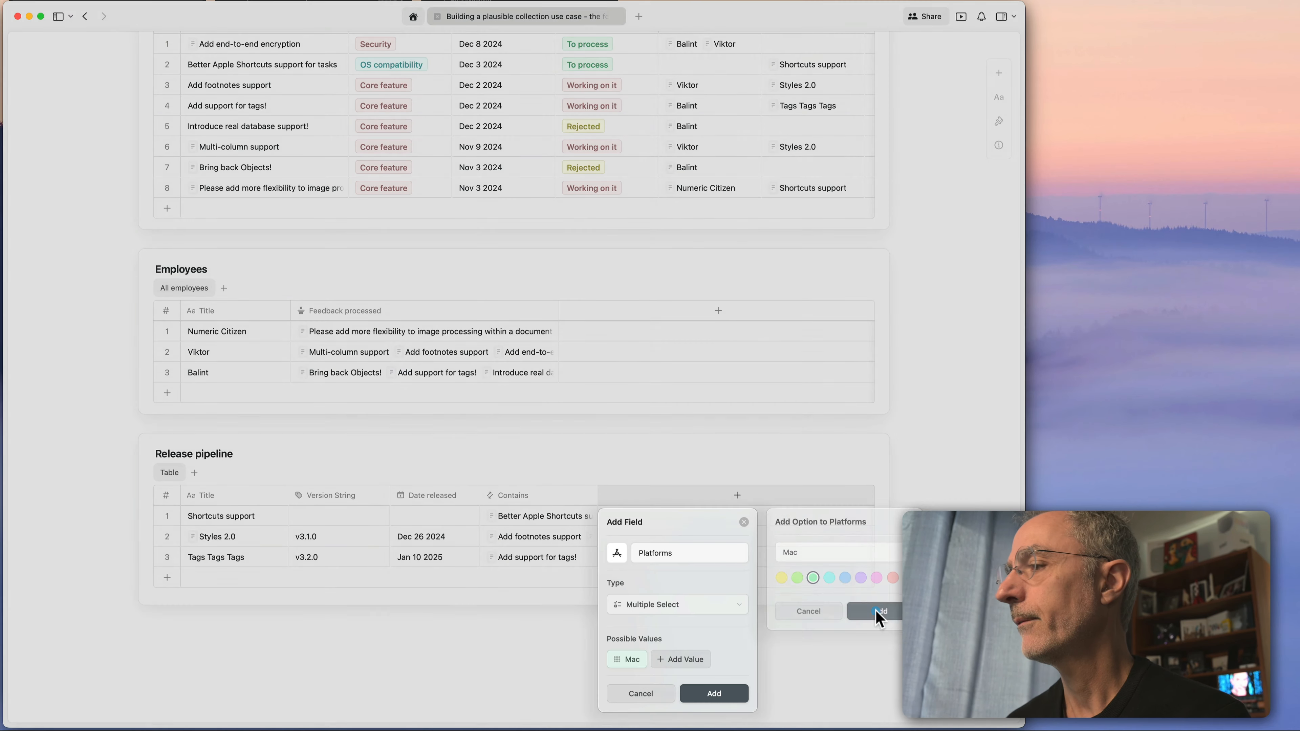
click(876, 606)
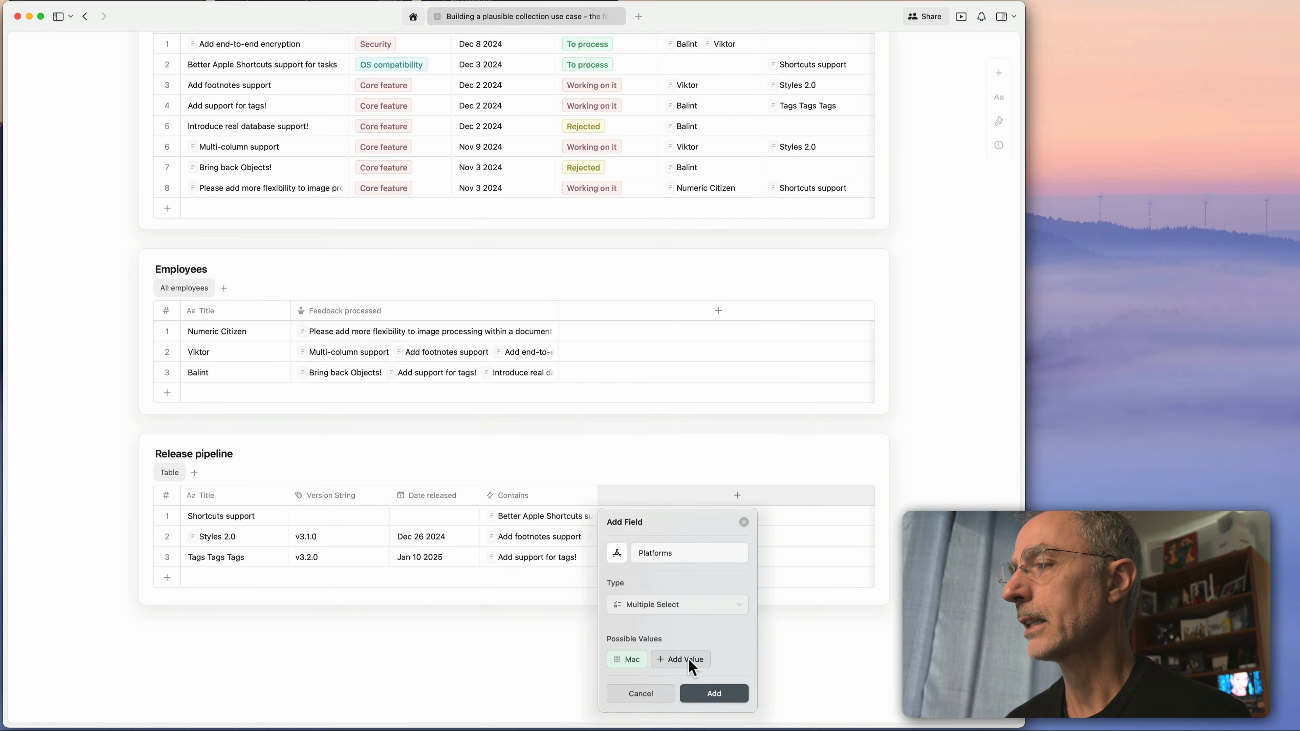
click(688, 660)
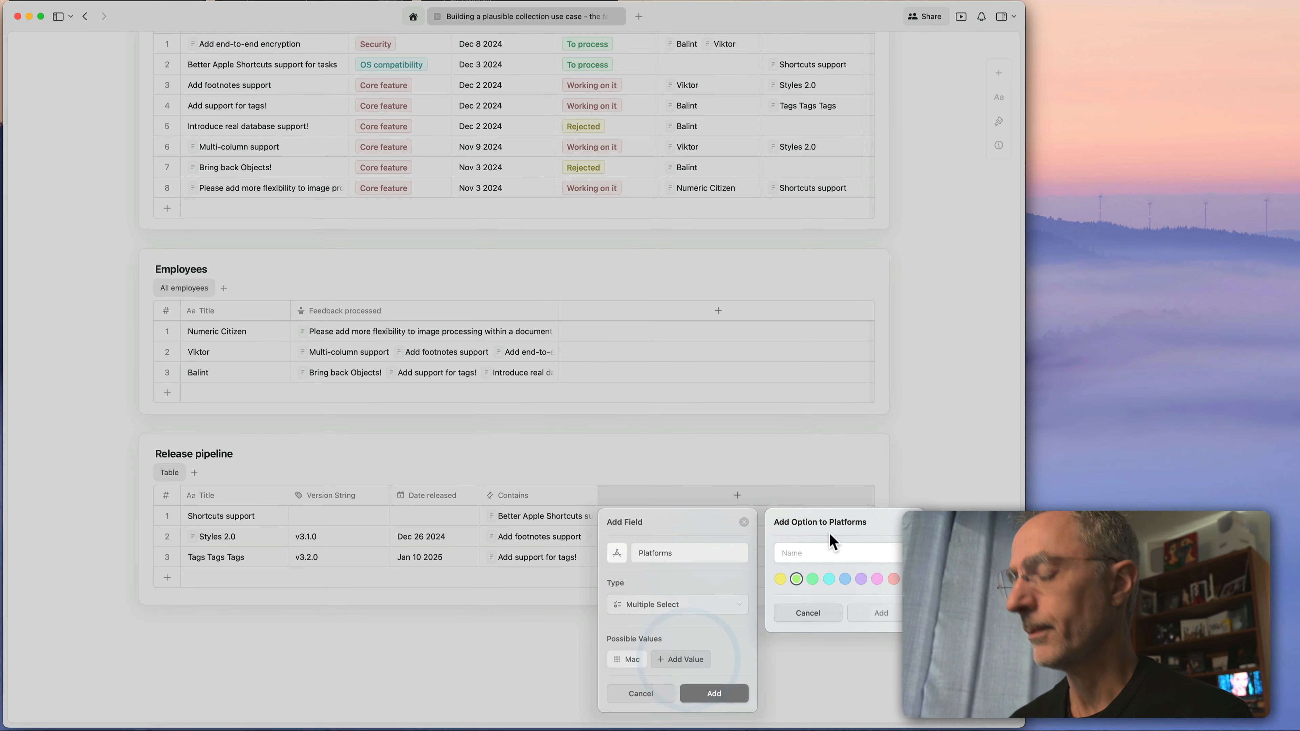
text(iPad)
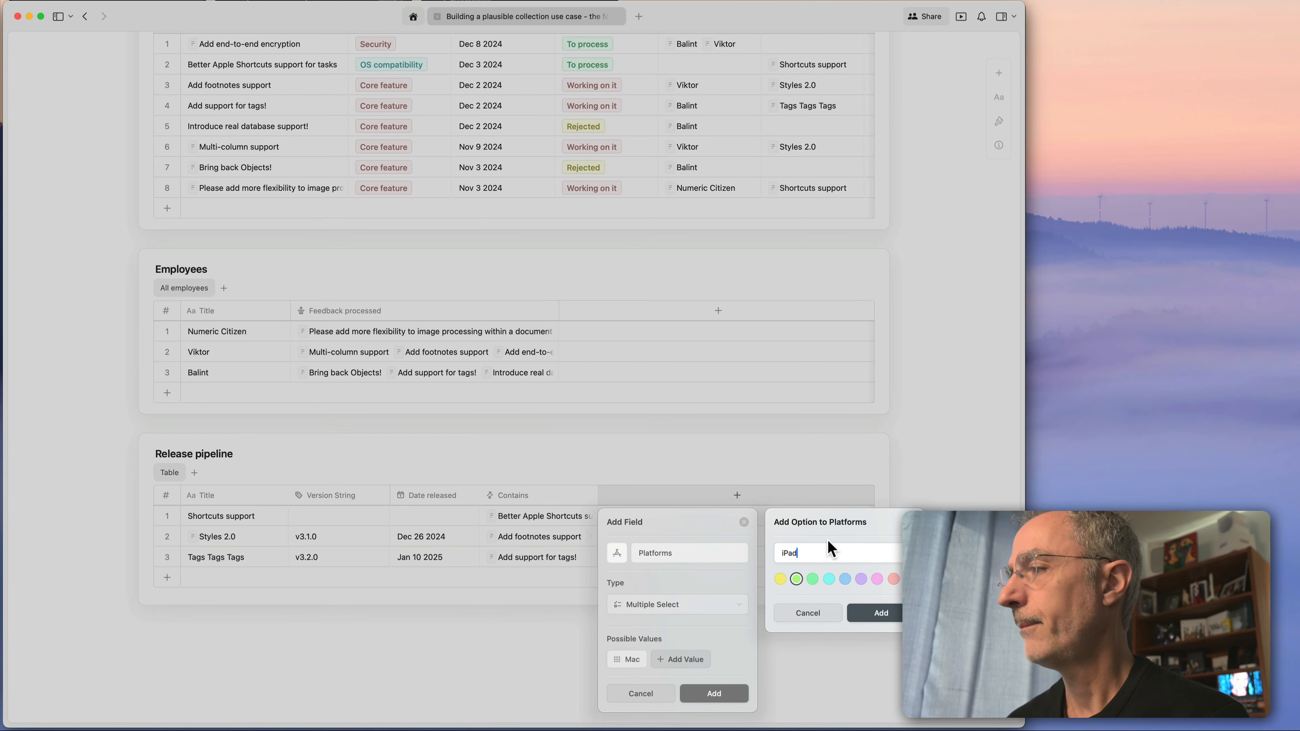
click(881, 613)
Add "iPhone", "Windows" and "Web" as further possible values and add the Platforms field to the Release pipeline collection.
click(646, 681)
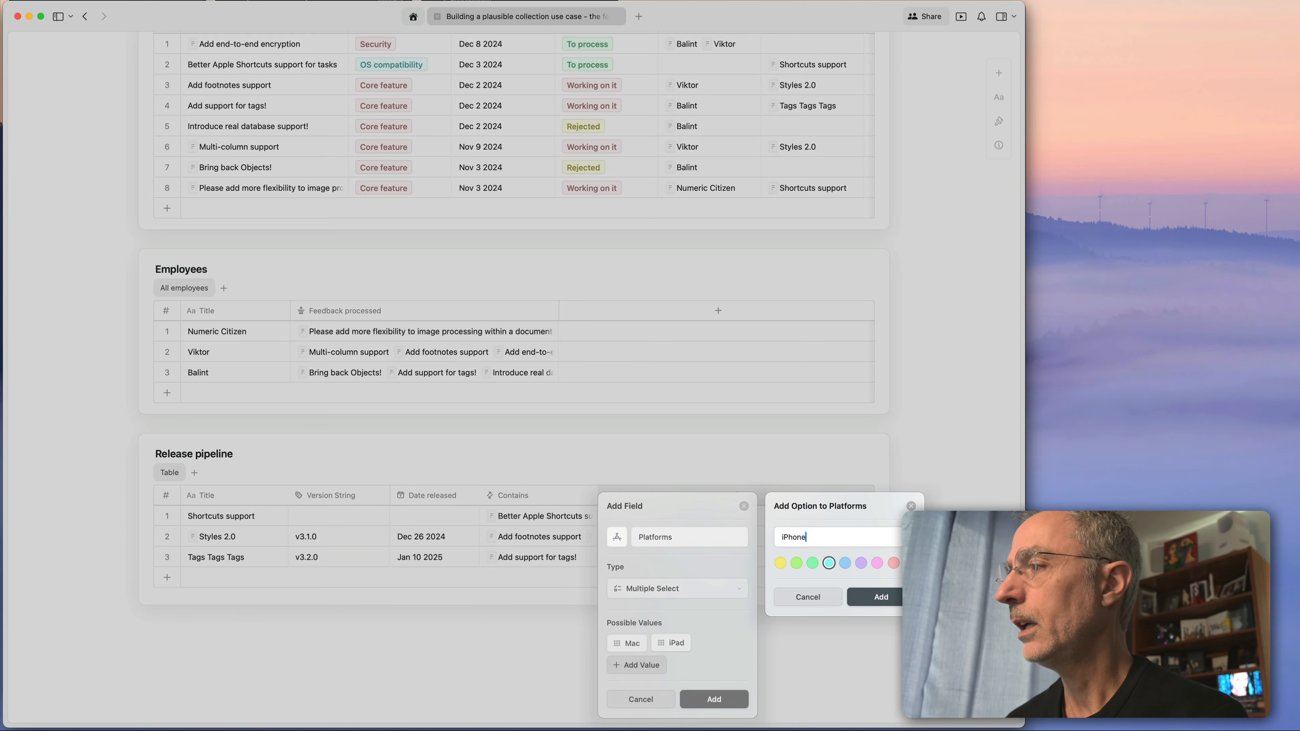
click(881, 597)
click(646, 667)
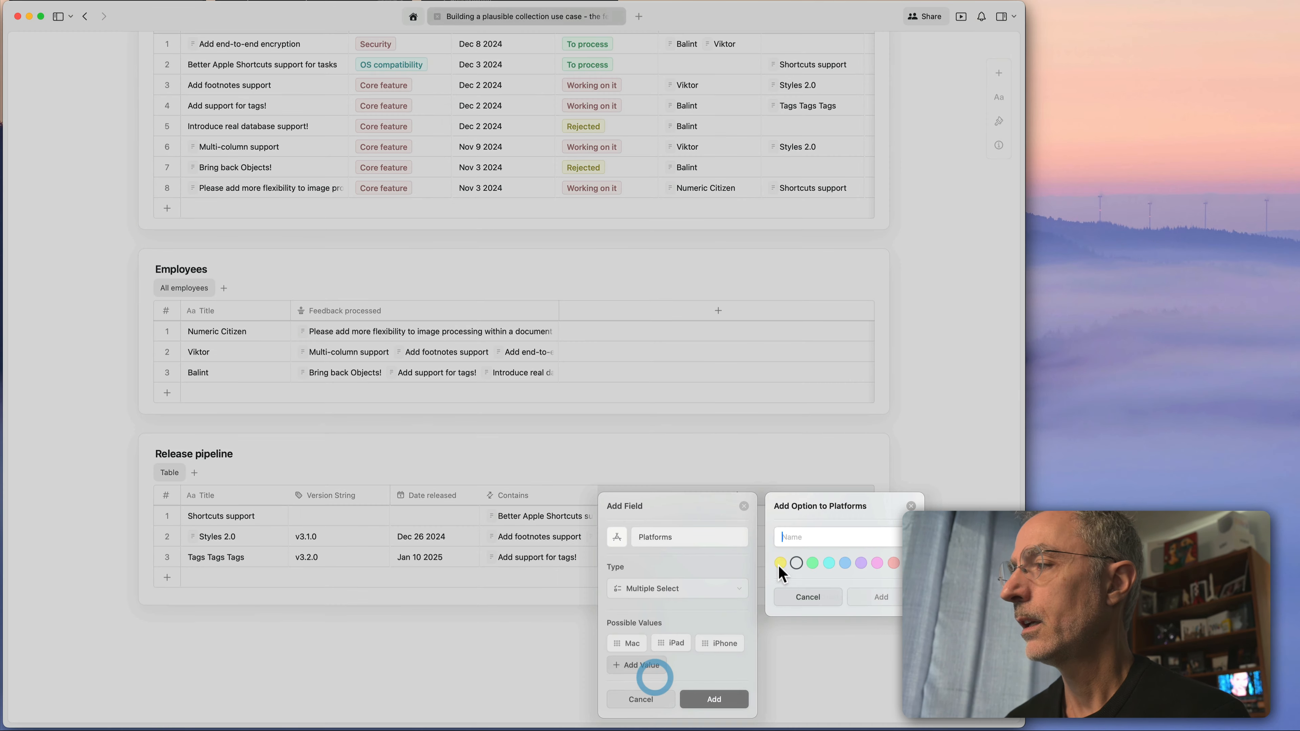
text(Windows)
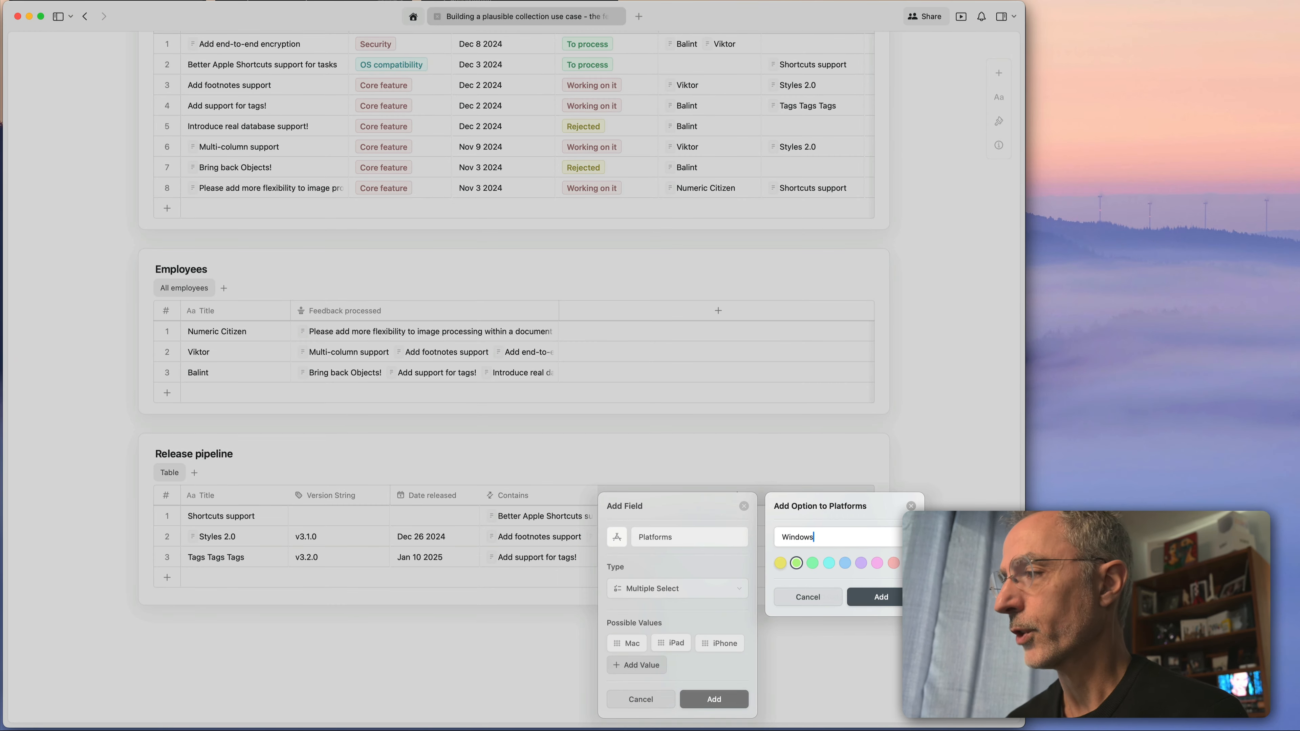
click(868, 596)
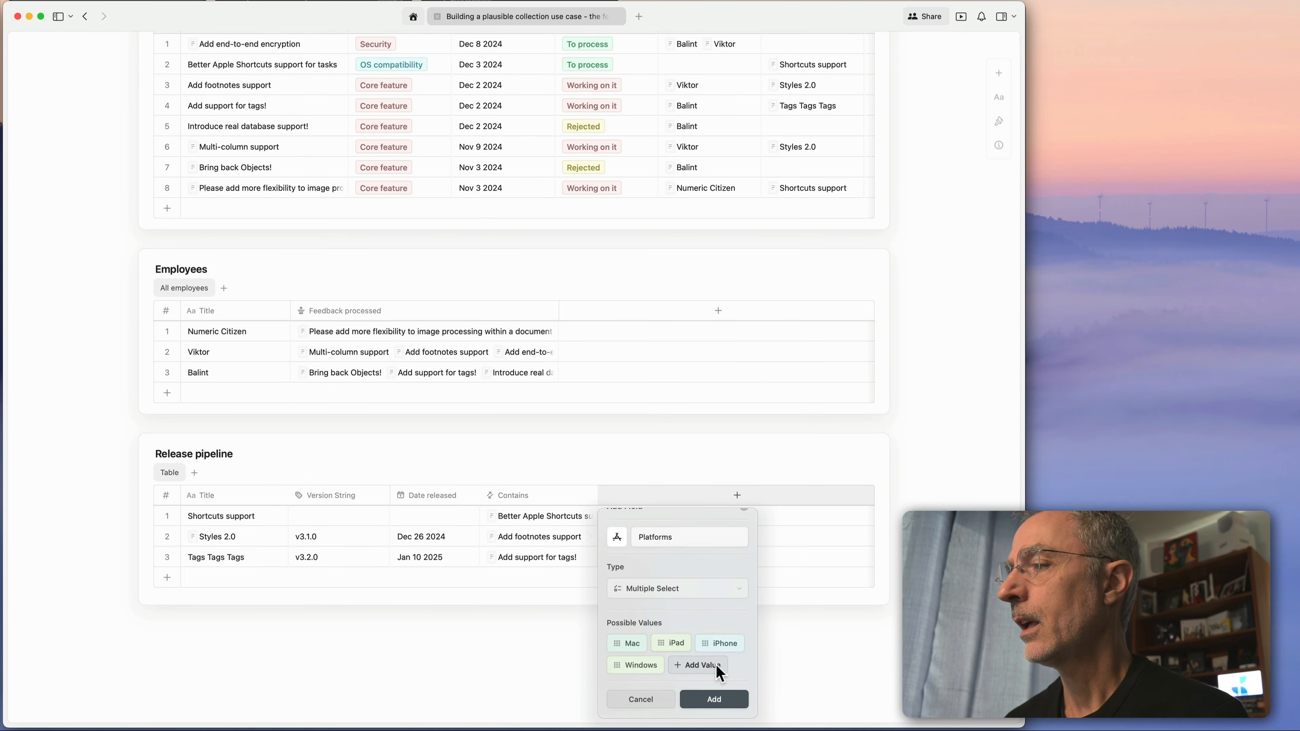
click(717, 666)
text(Web)
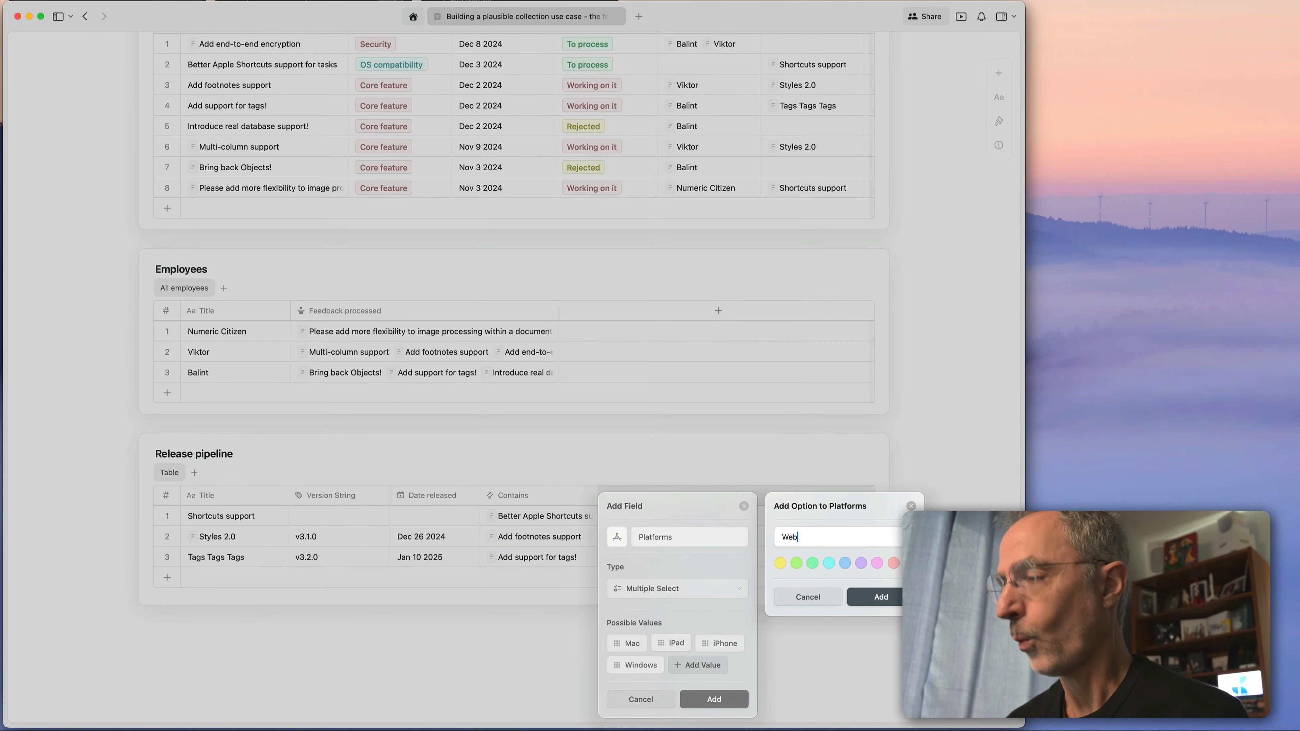
click(870, 599)
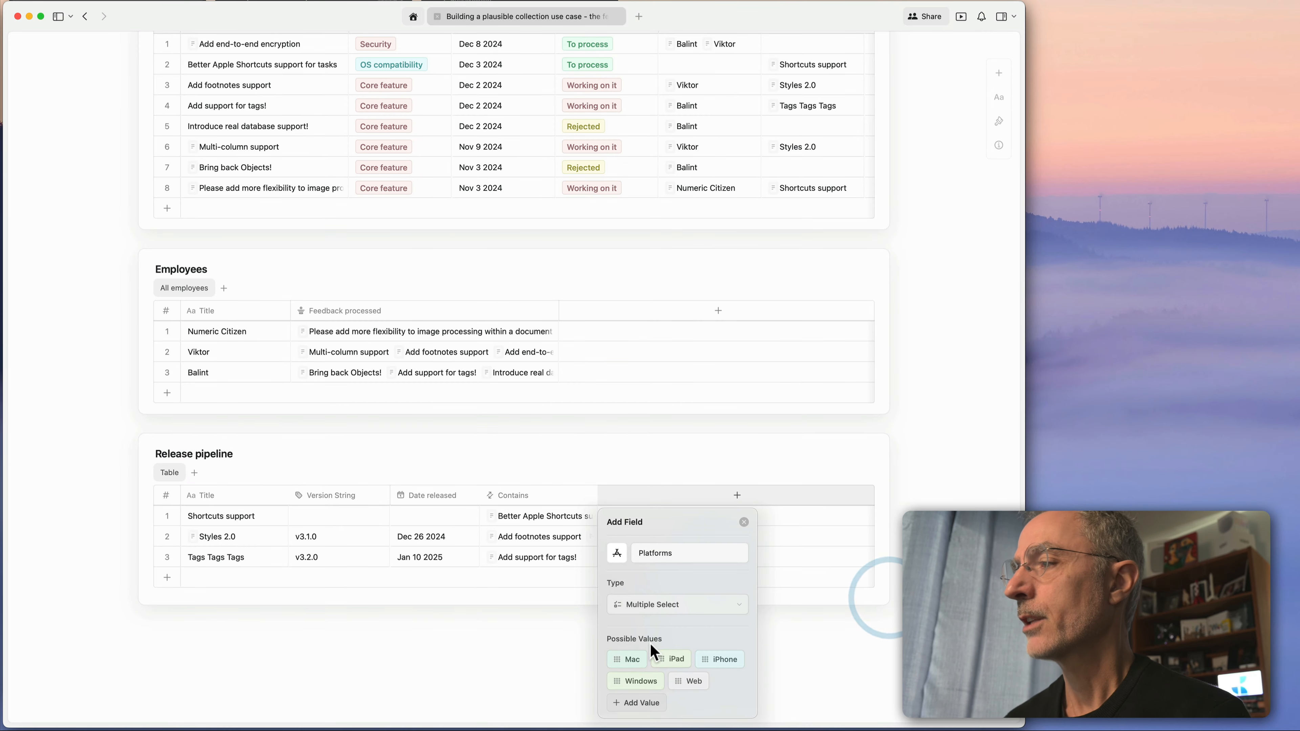
scroll(650, 643, down, 2)
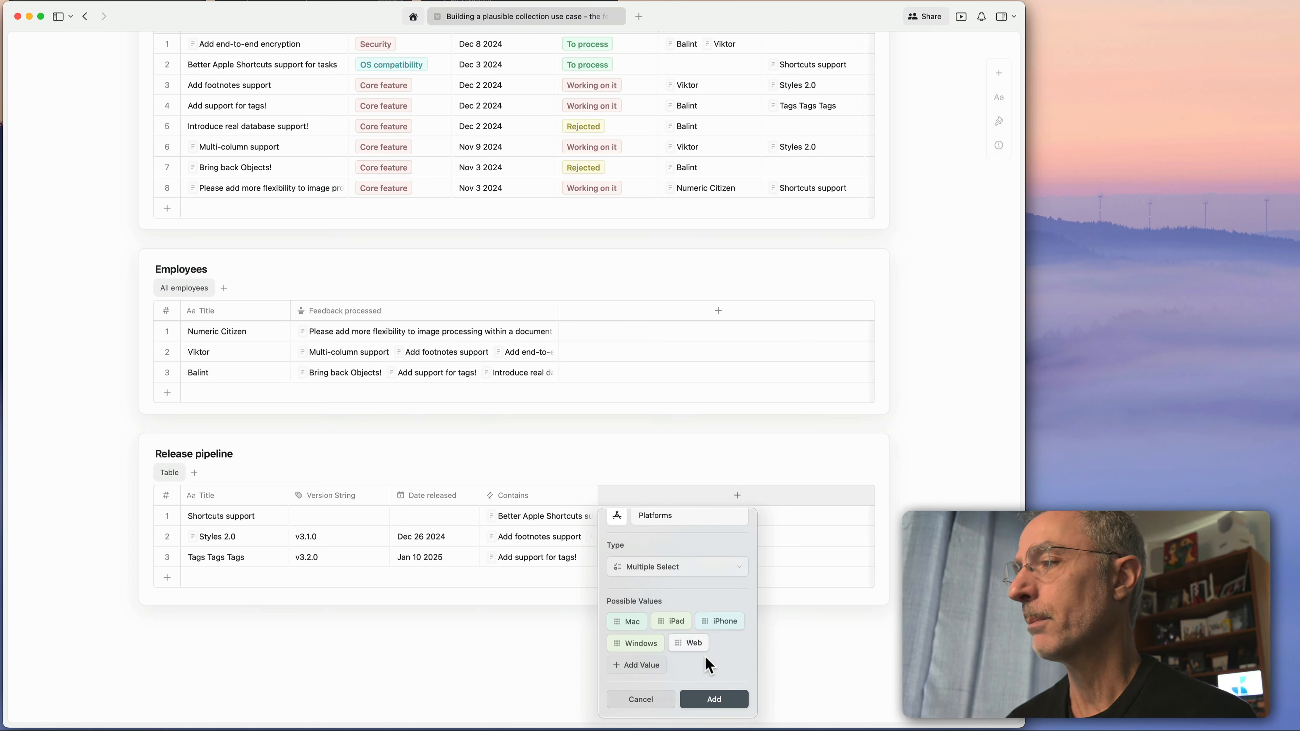
click(715, 700)
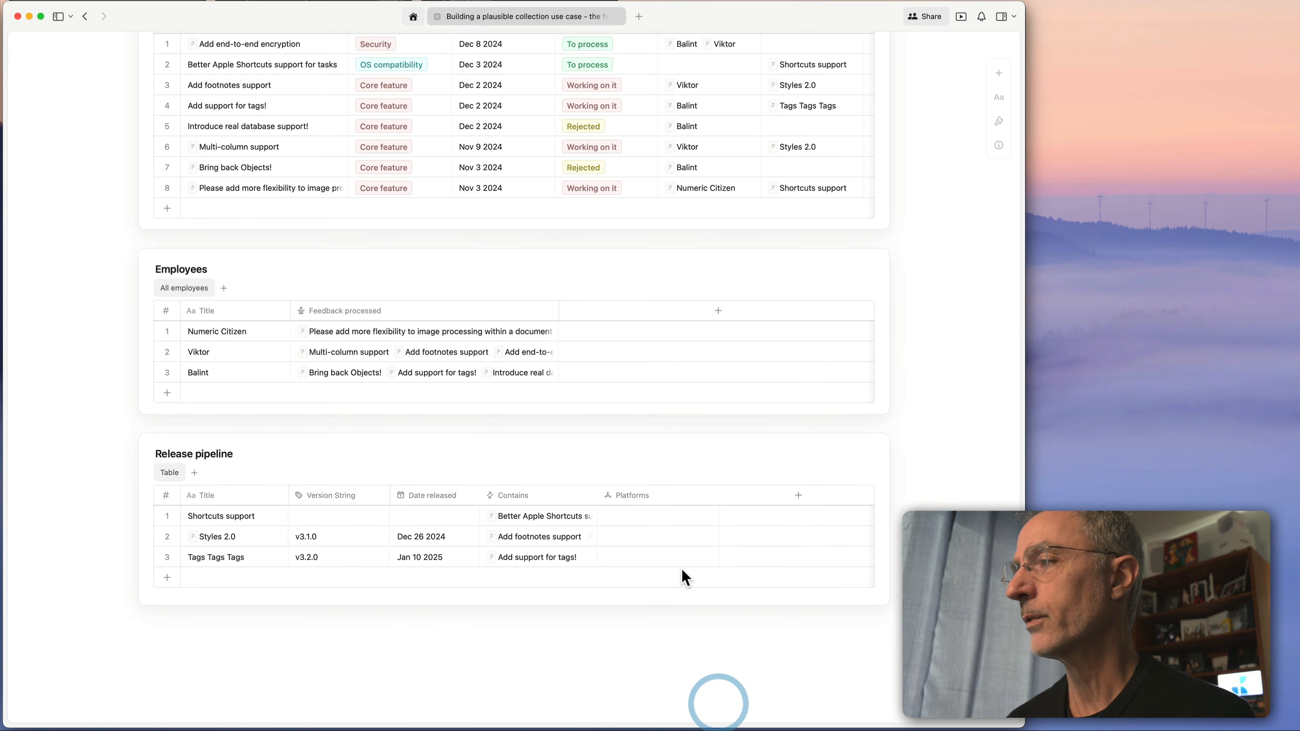
Set the Platforms of the Shortcuts support release to Mac, iPad and iPhone.
scroll(714, 547, up, 1)
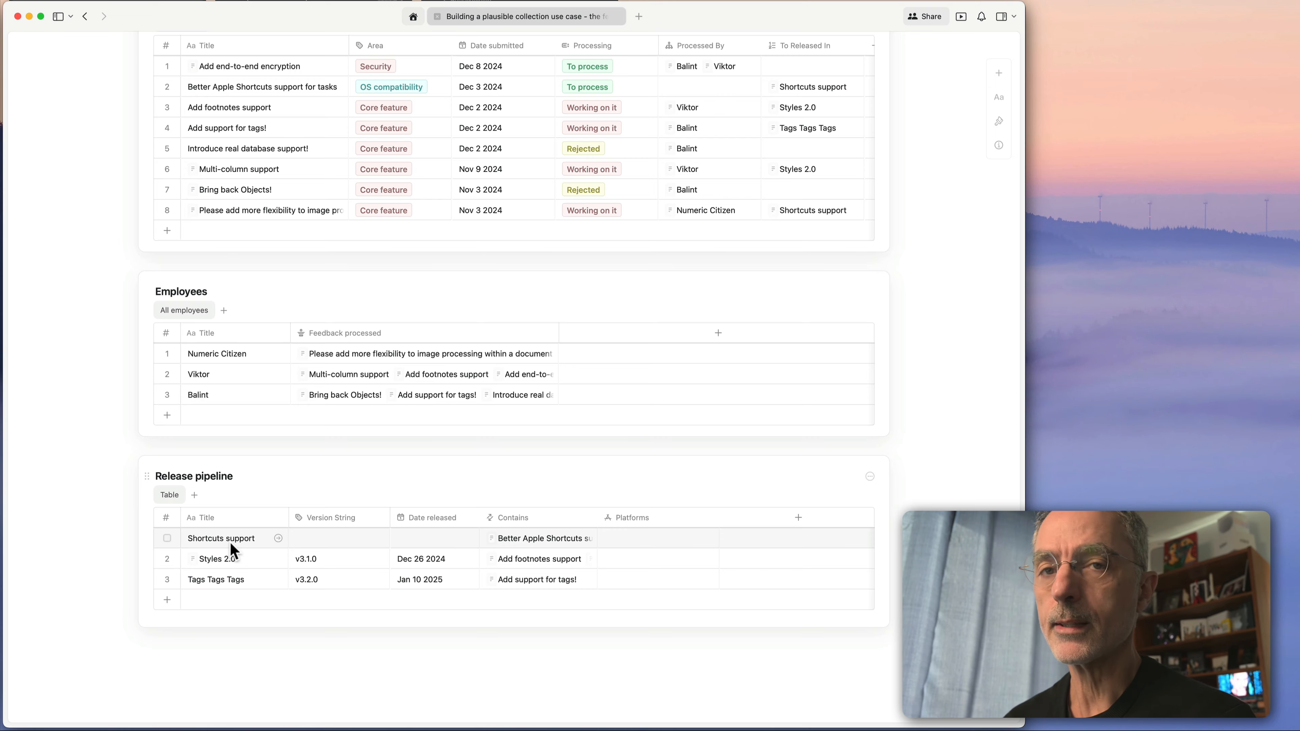
click(663, 539)
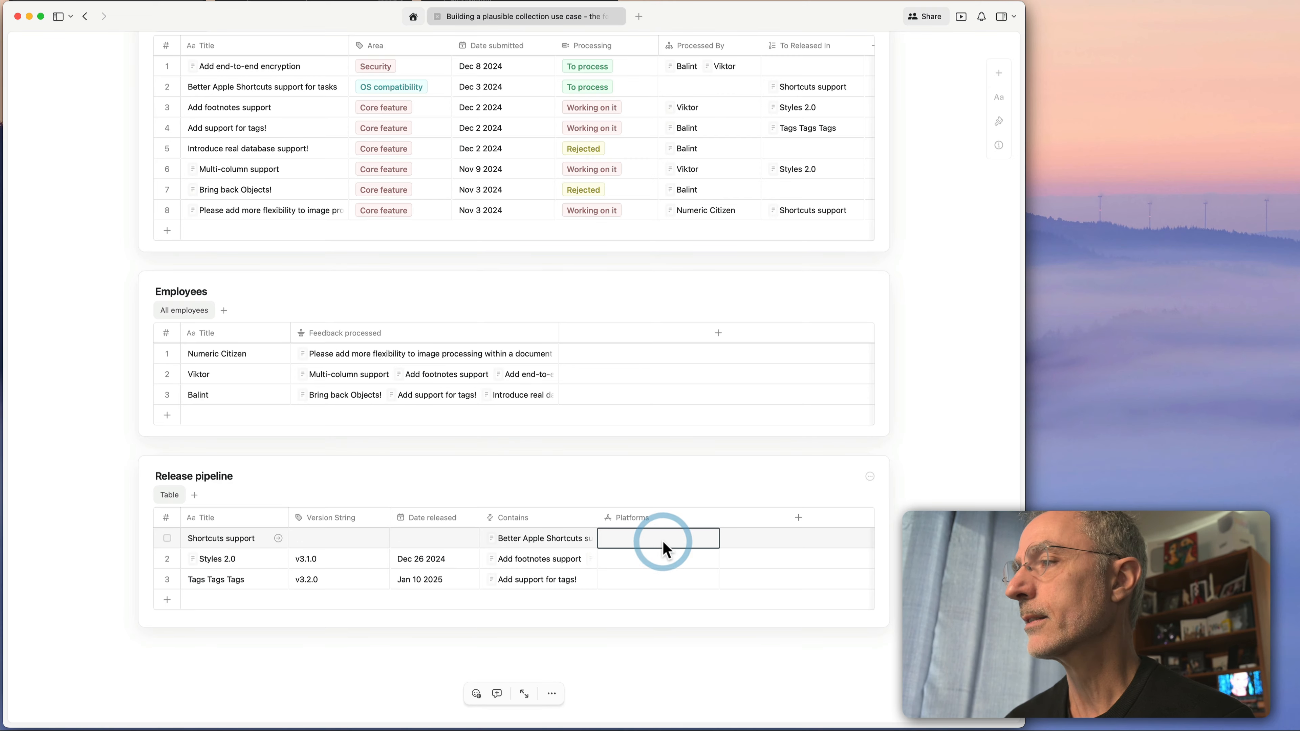
click(667, 539)
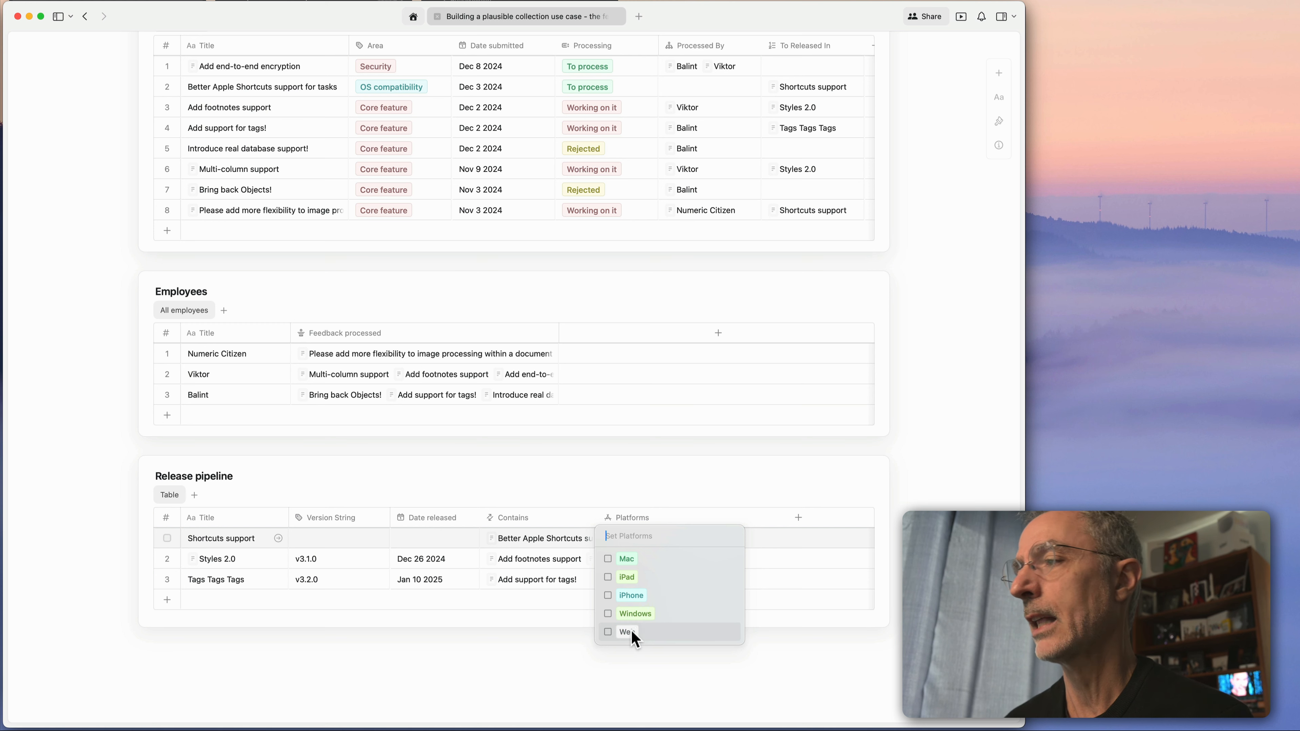
click(608, 595)
click(609, 579)
click(608, 559)
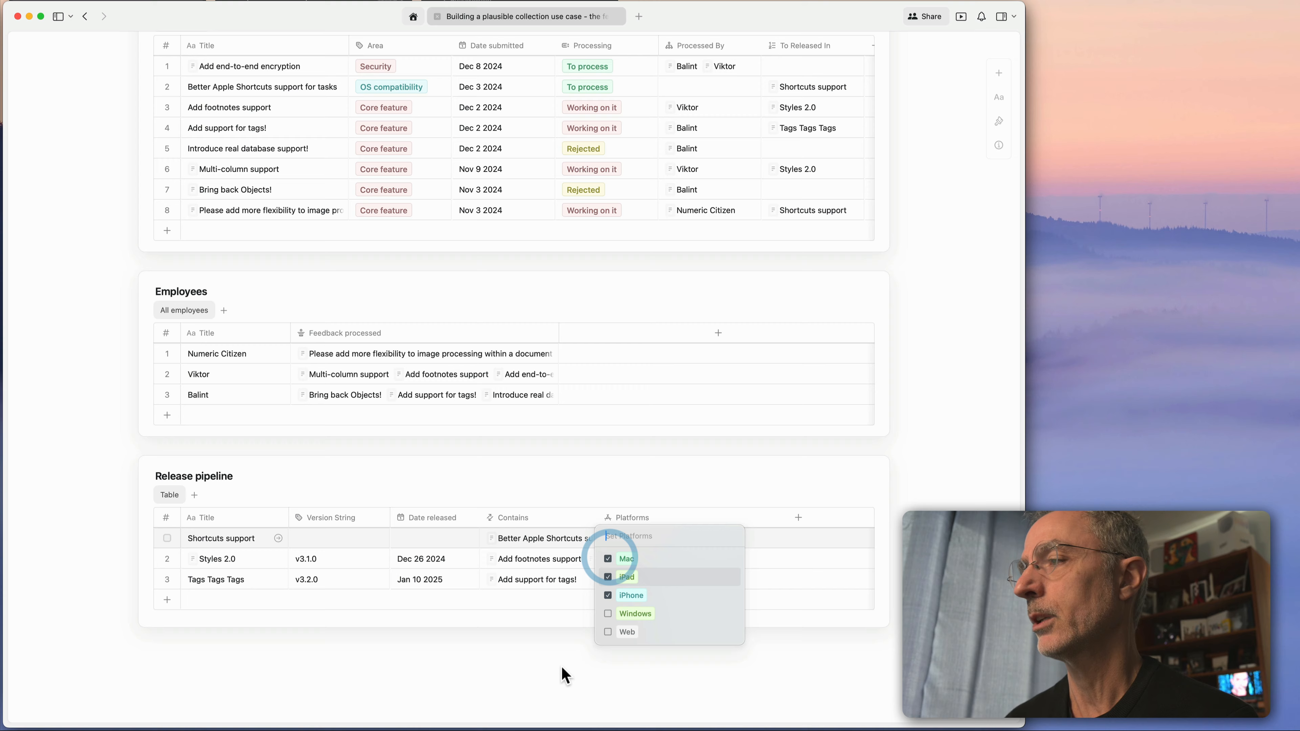
click(560, 666)
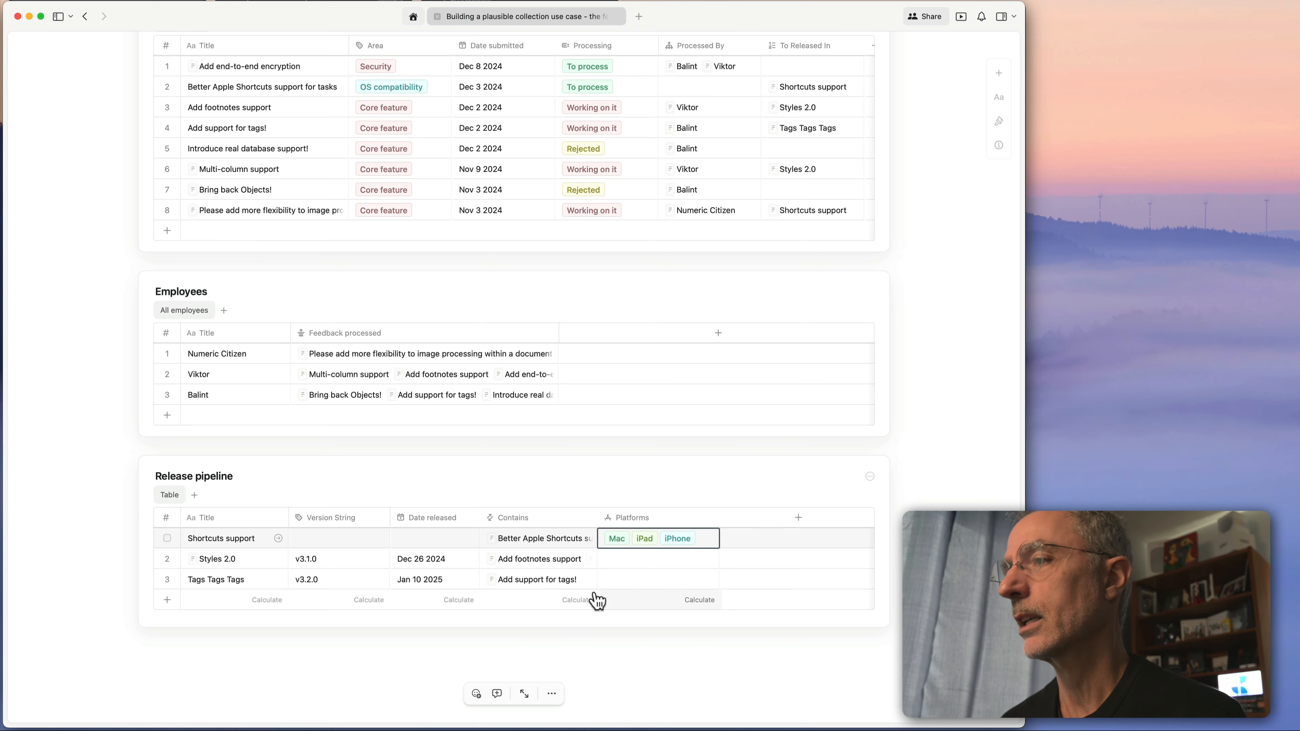
Set the Platforms of Styles 2.0 to Mac, iPad, iPhone, Windows and Web, and widen the Platforms column slightly.
click(643, 558)
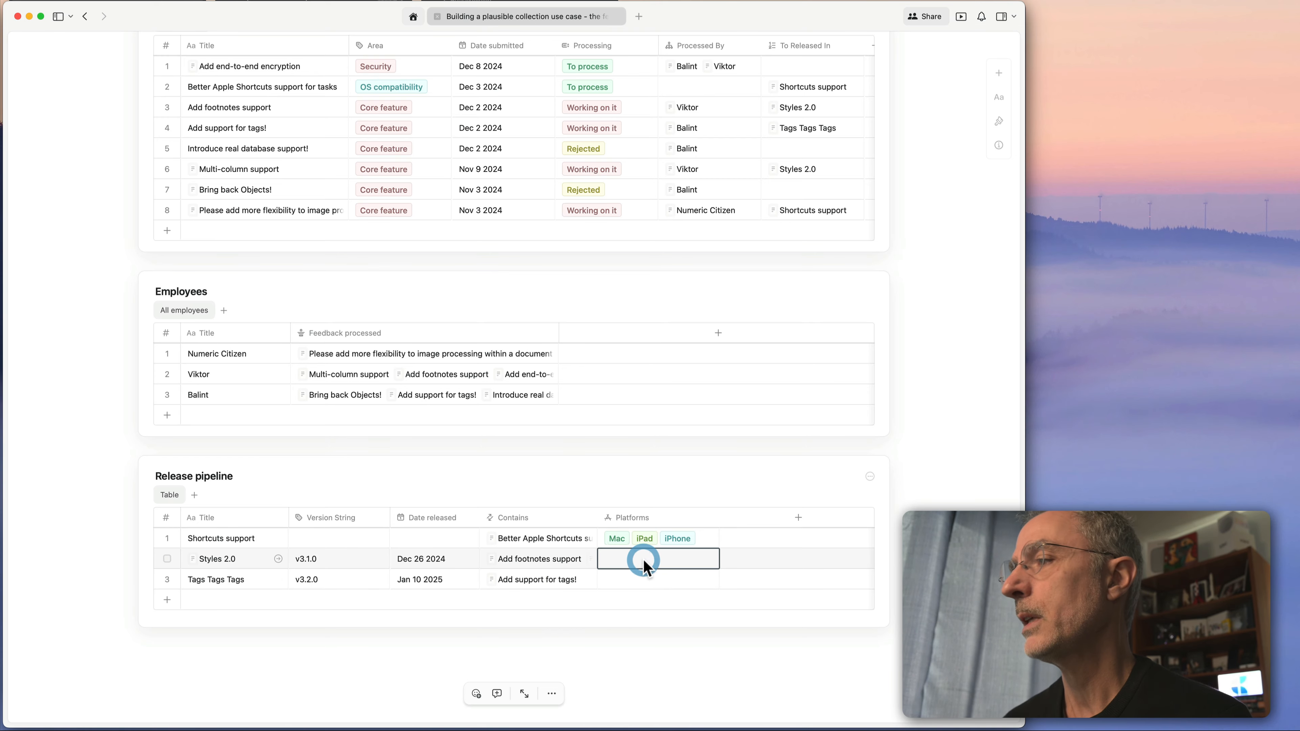
click(647, 563)
click(610, 580)
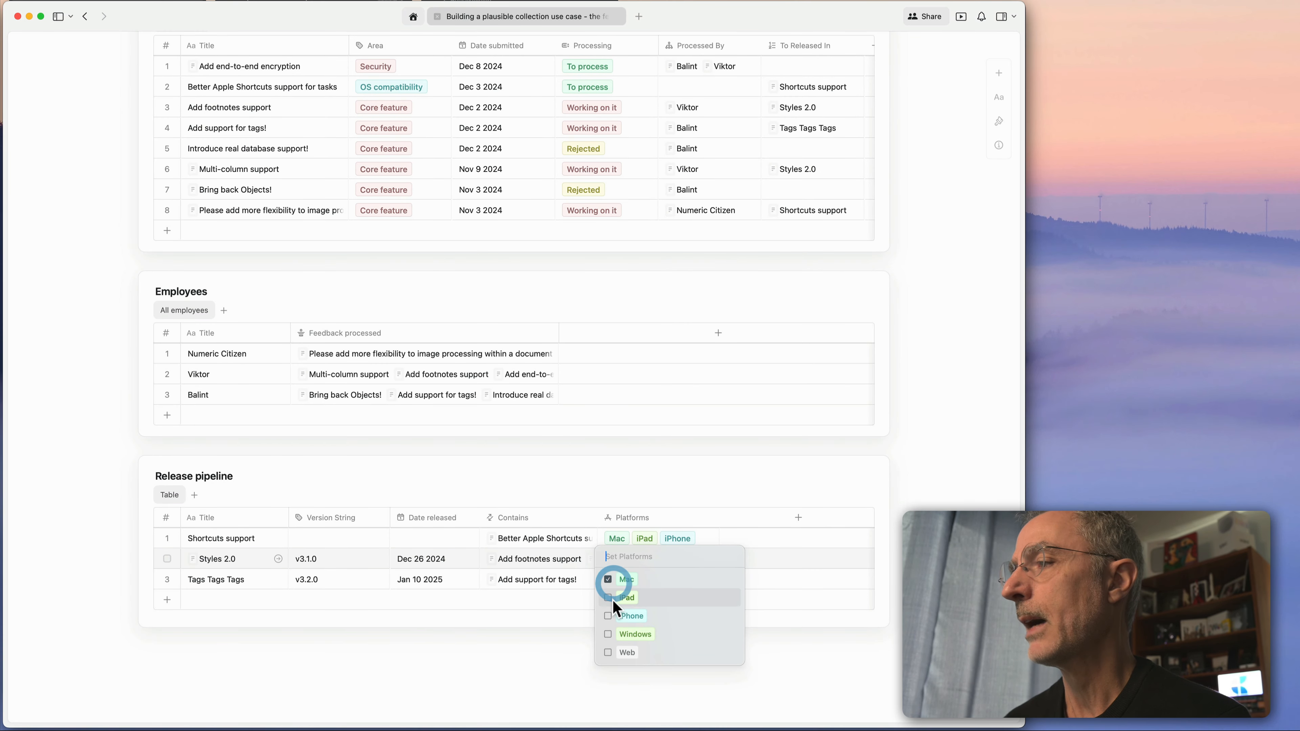
click(611, 598)
click(607, 617)
click(607, 634)
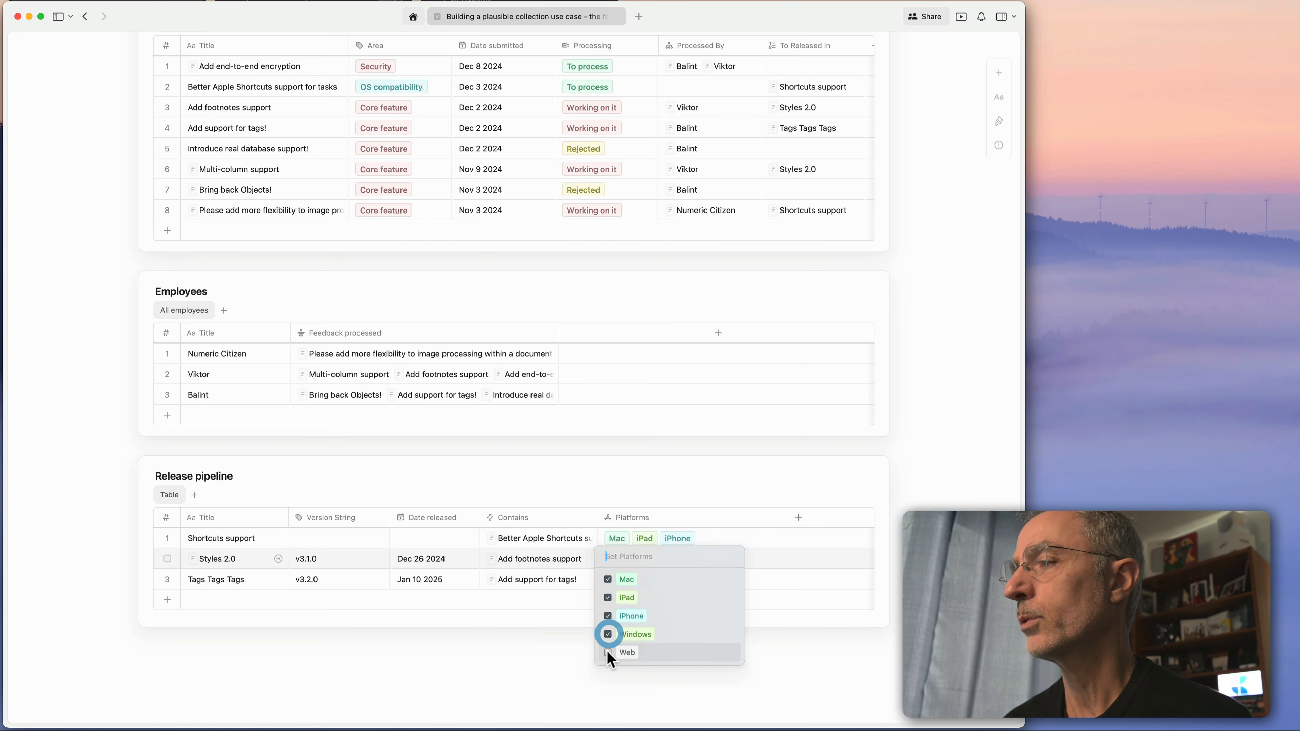
click(607, 652)
click(497, 662)
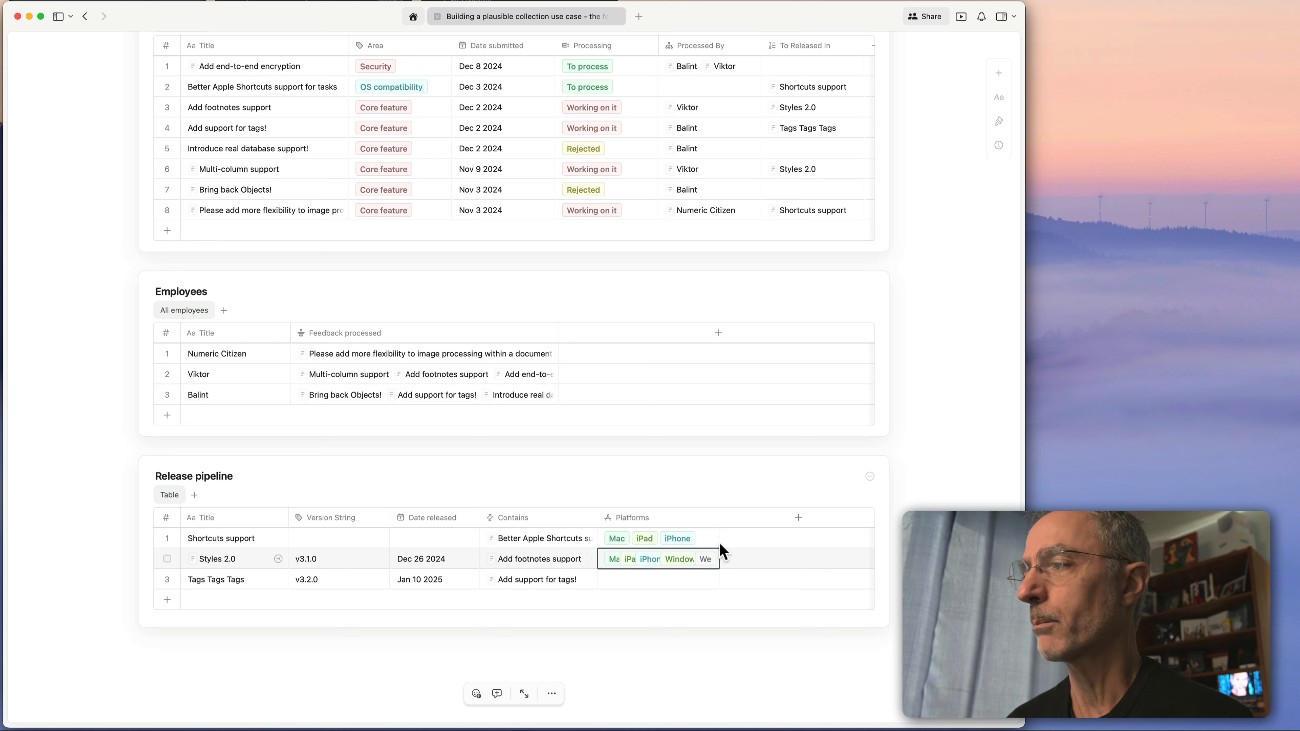
drag(719, 518, 805, 518)
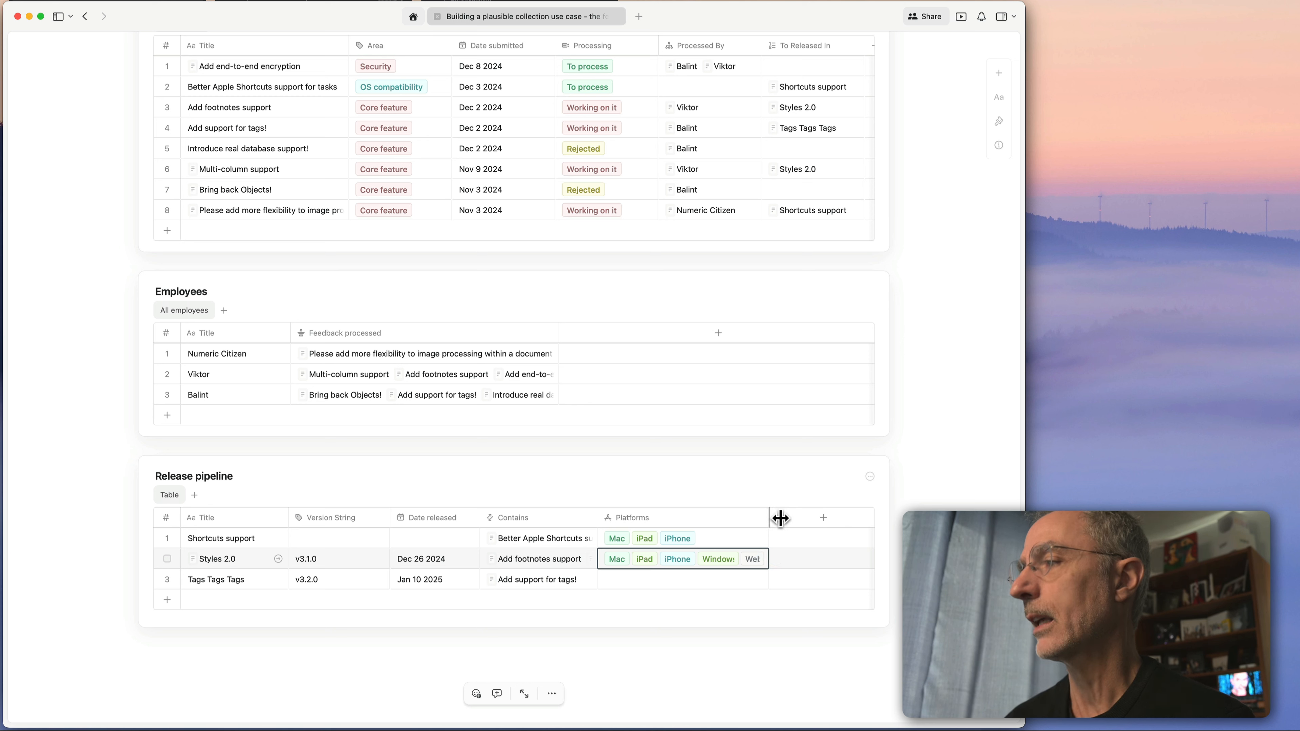
drag(780, 519, 745, 519)
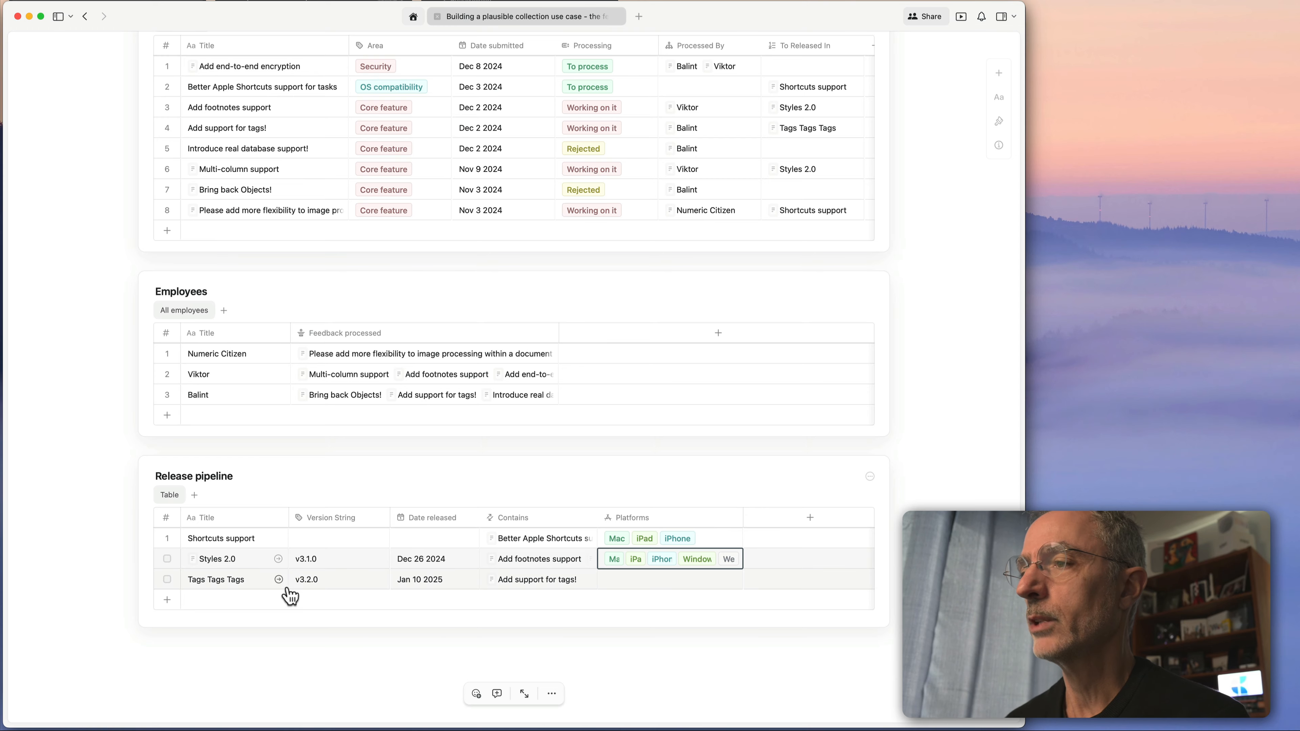
Set the Platforms of Tags Tags Tags to Mac, iPad, iPhone, Windows and Web, and open that item's page.
click(614, 580)
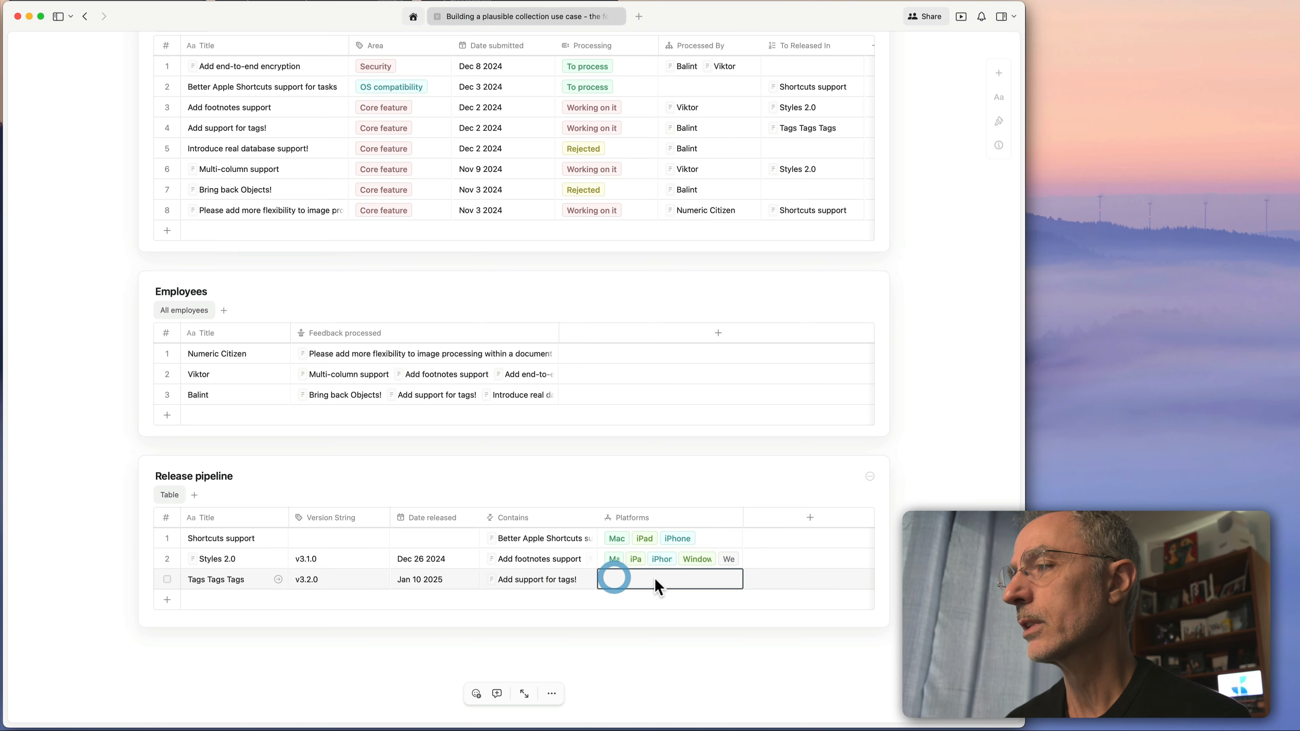
click(655, 579)
click(608, 599)
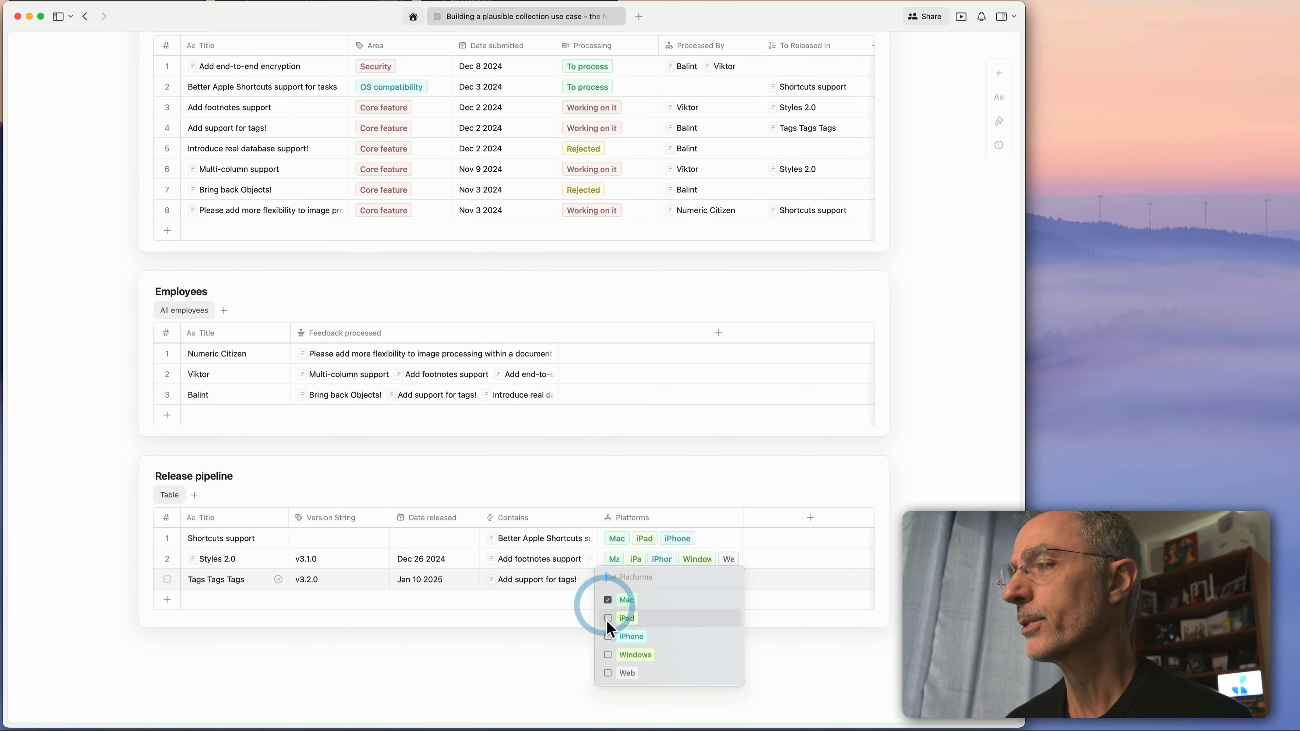
click(608, 618)
click(608, 636)
click(607, 655)
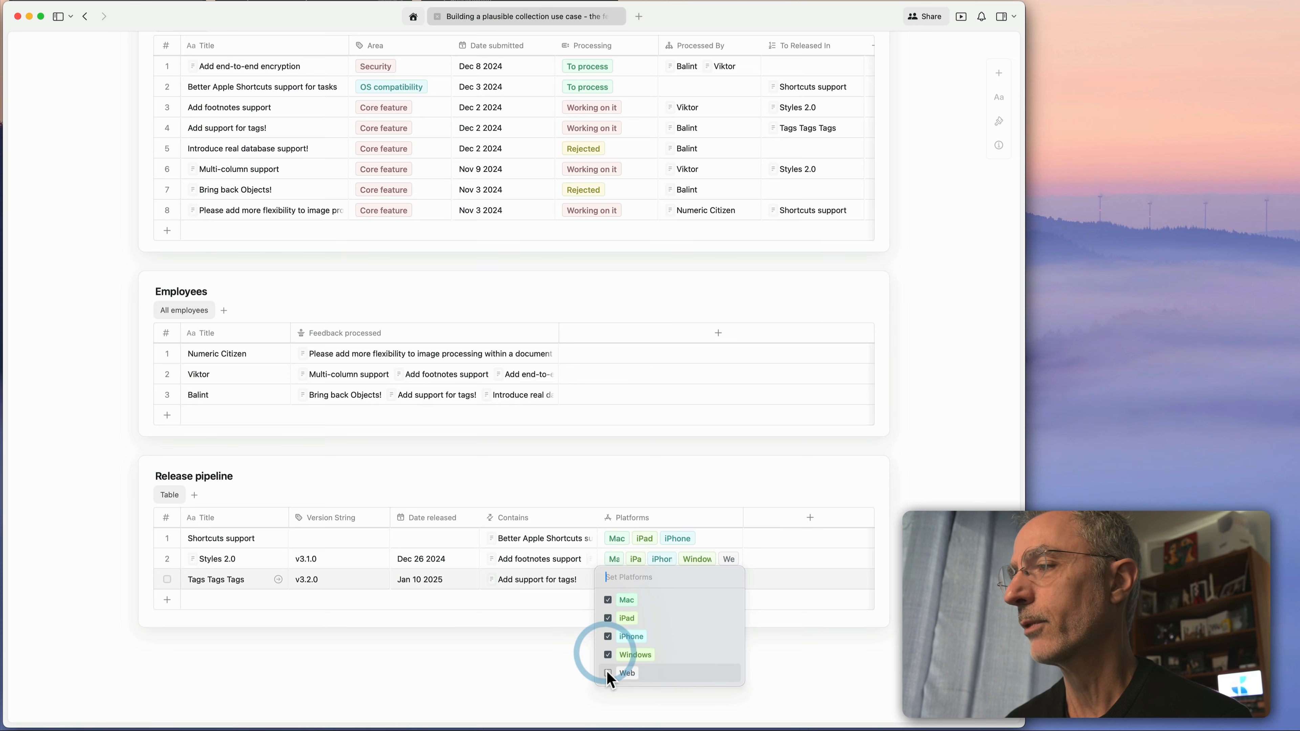
click(608, 673)
click(787, 667)
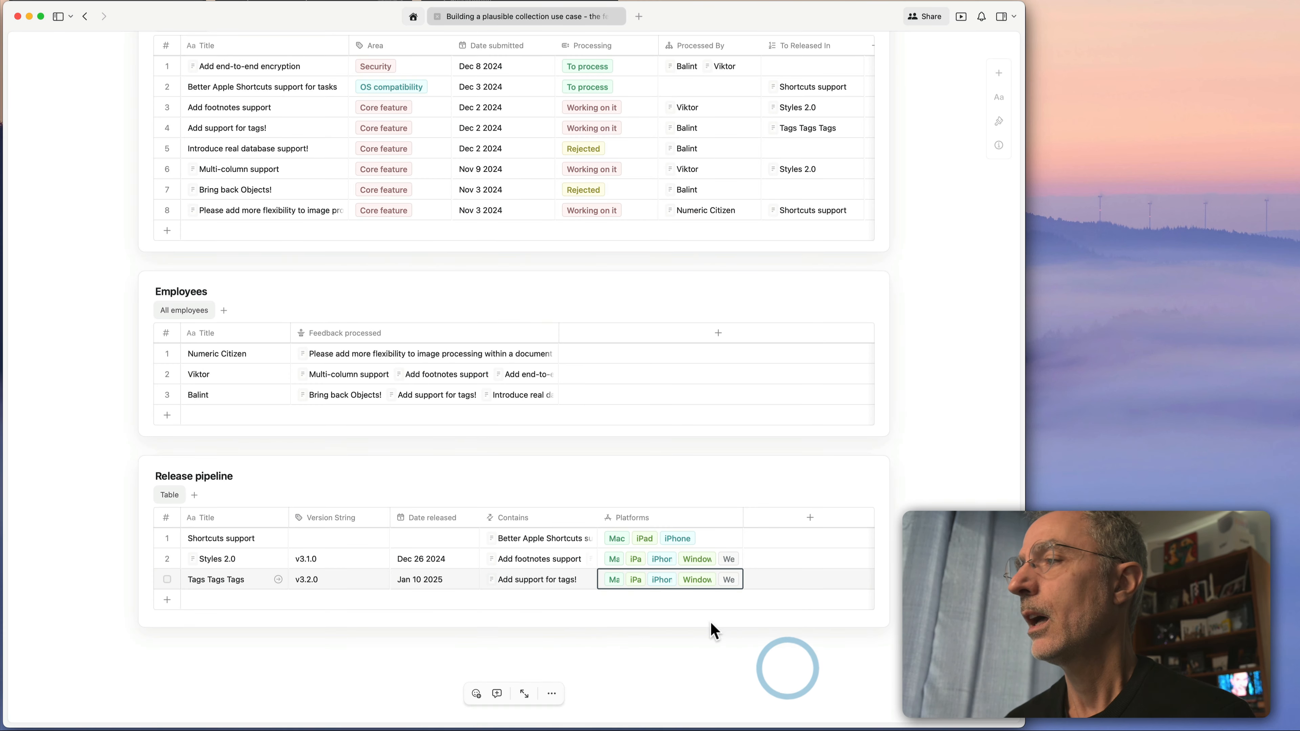
click(279, 579)
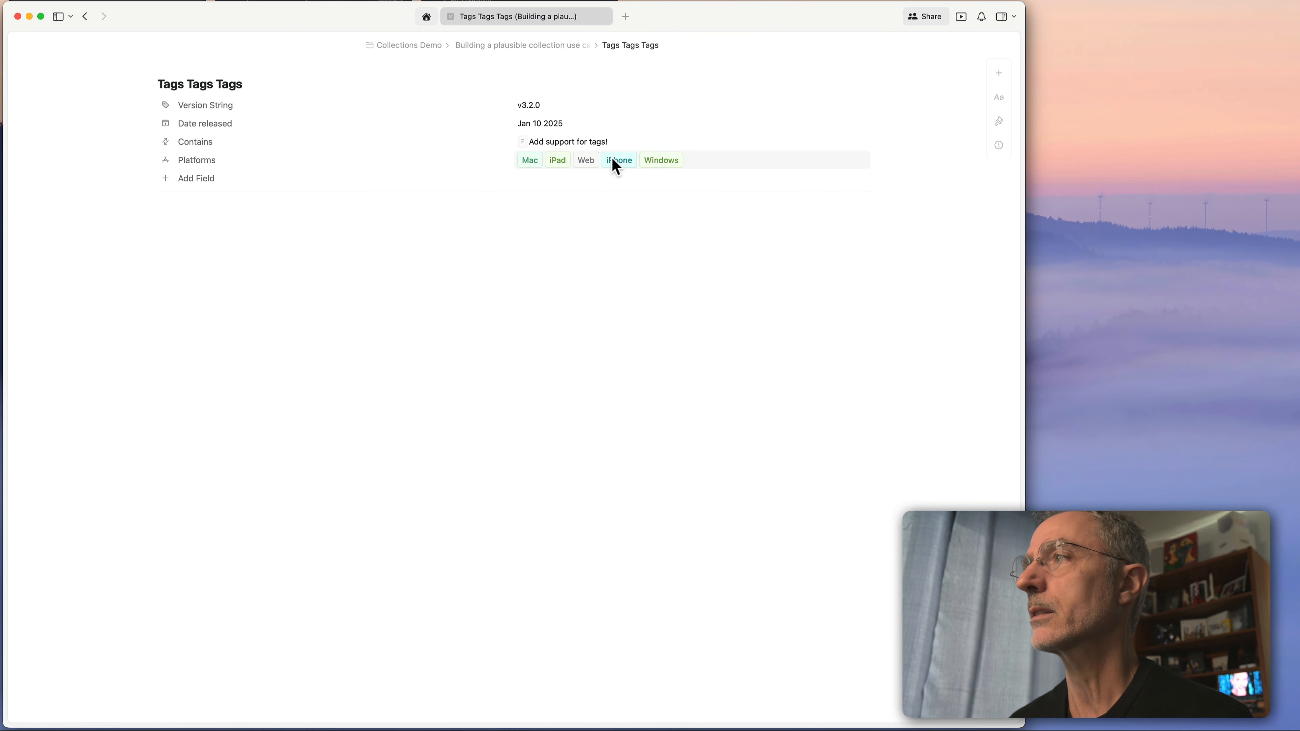
Return from the Tags Tags Tags page to the feedback pipeline document and review its task list, User feedback, Employees and Release pipeline collections.
click(261, 210)
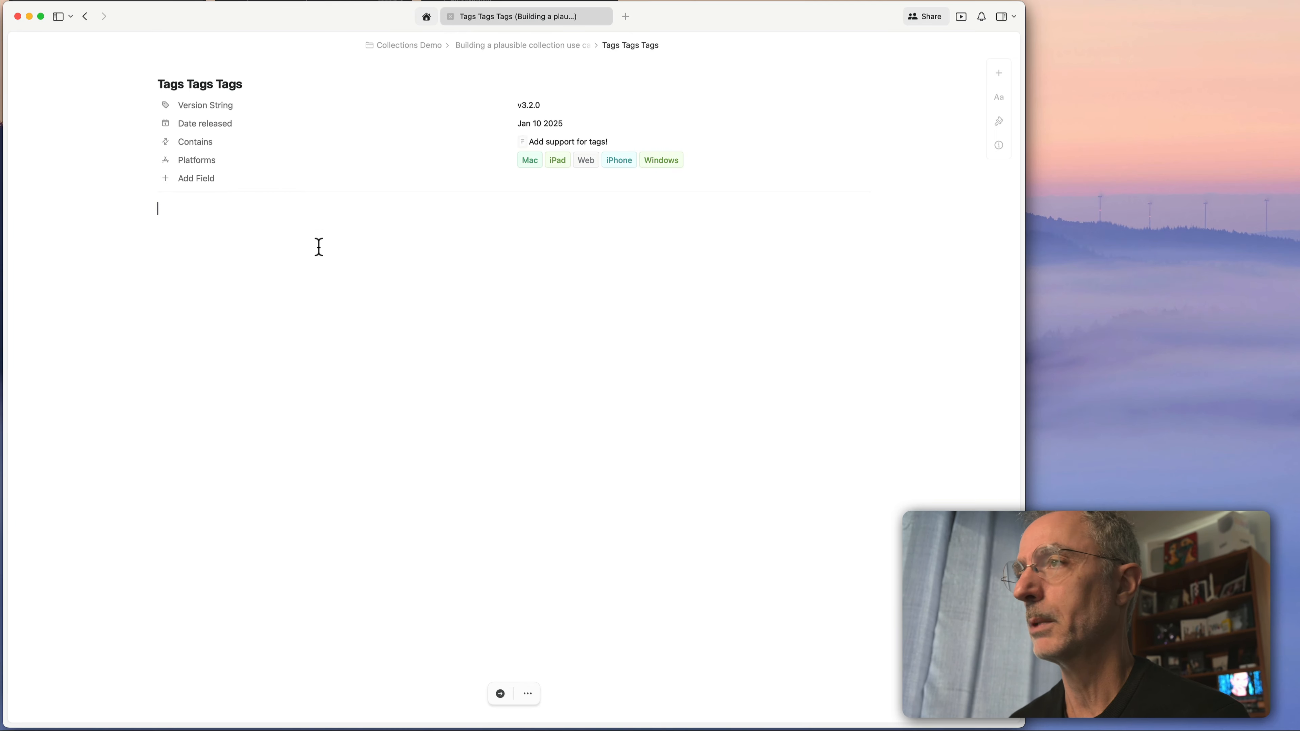
click(553, 50)
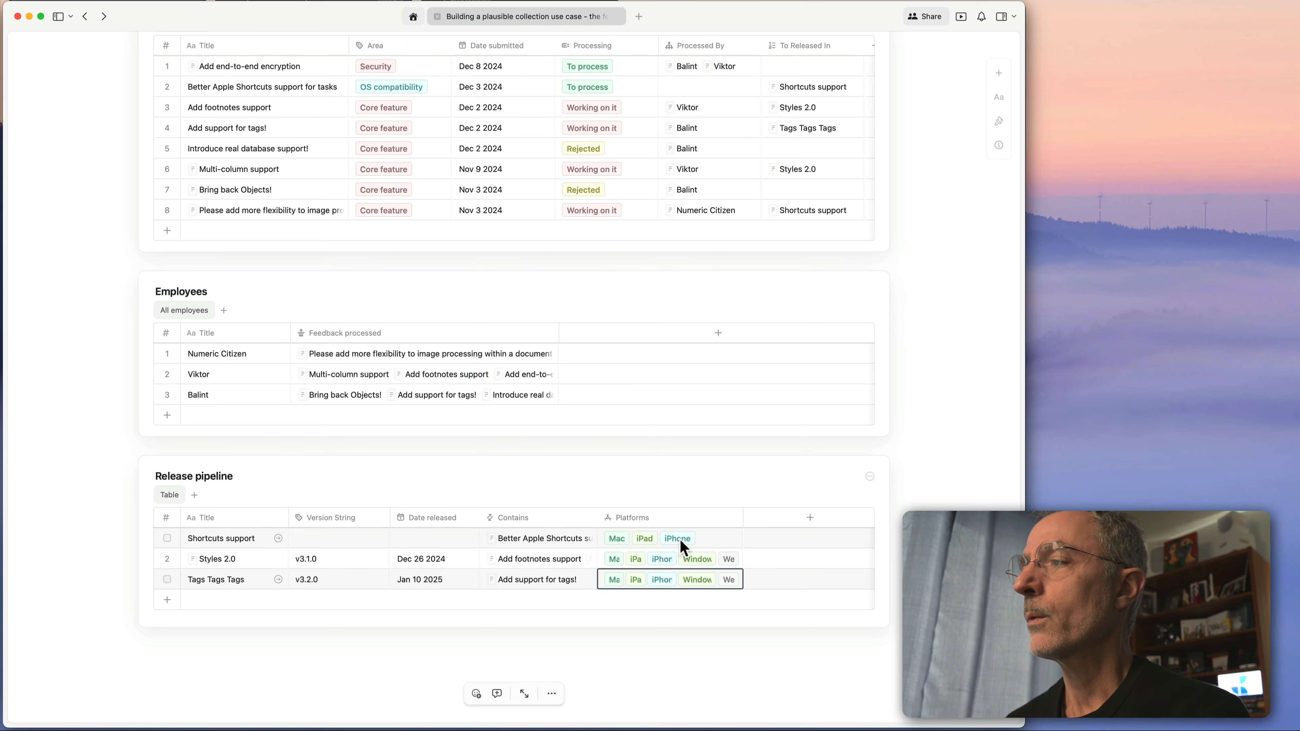
scroll(681, 542, up, 5)
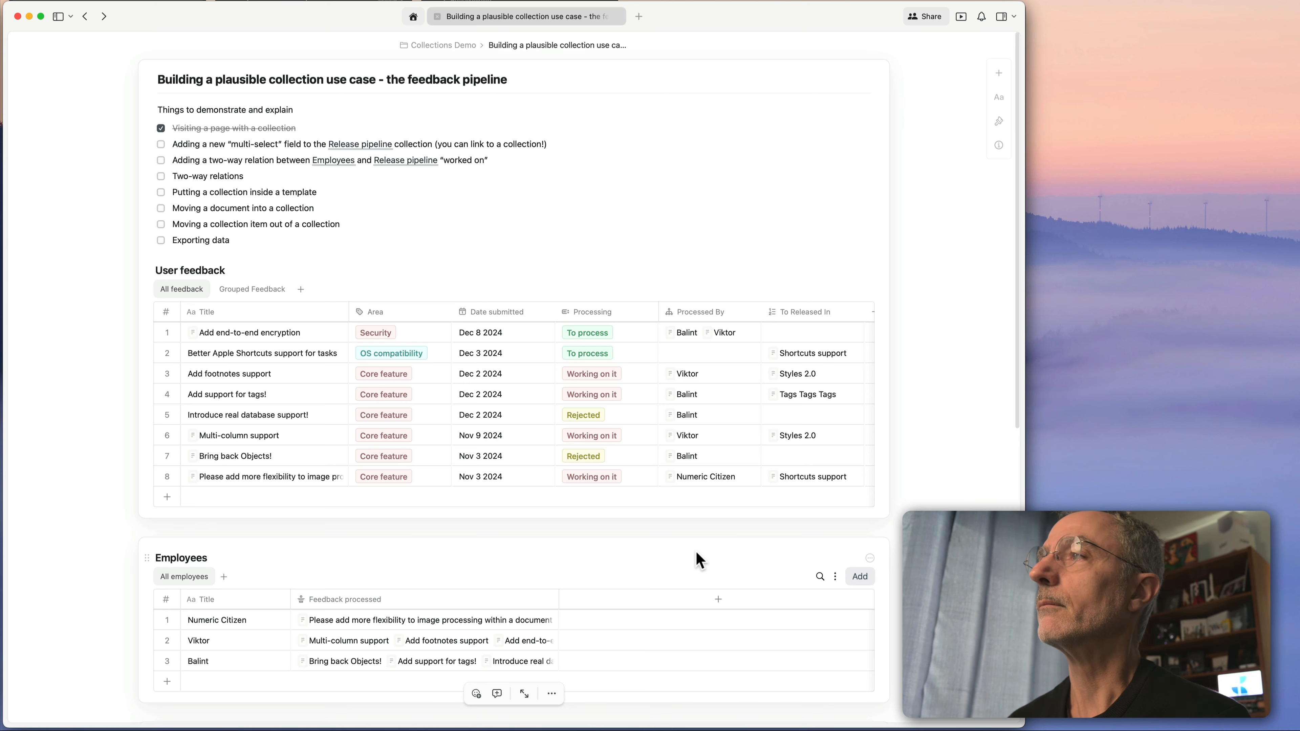
scroll(697, 554, down, 3)
scroll(696, 551, down, 4)
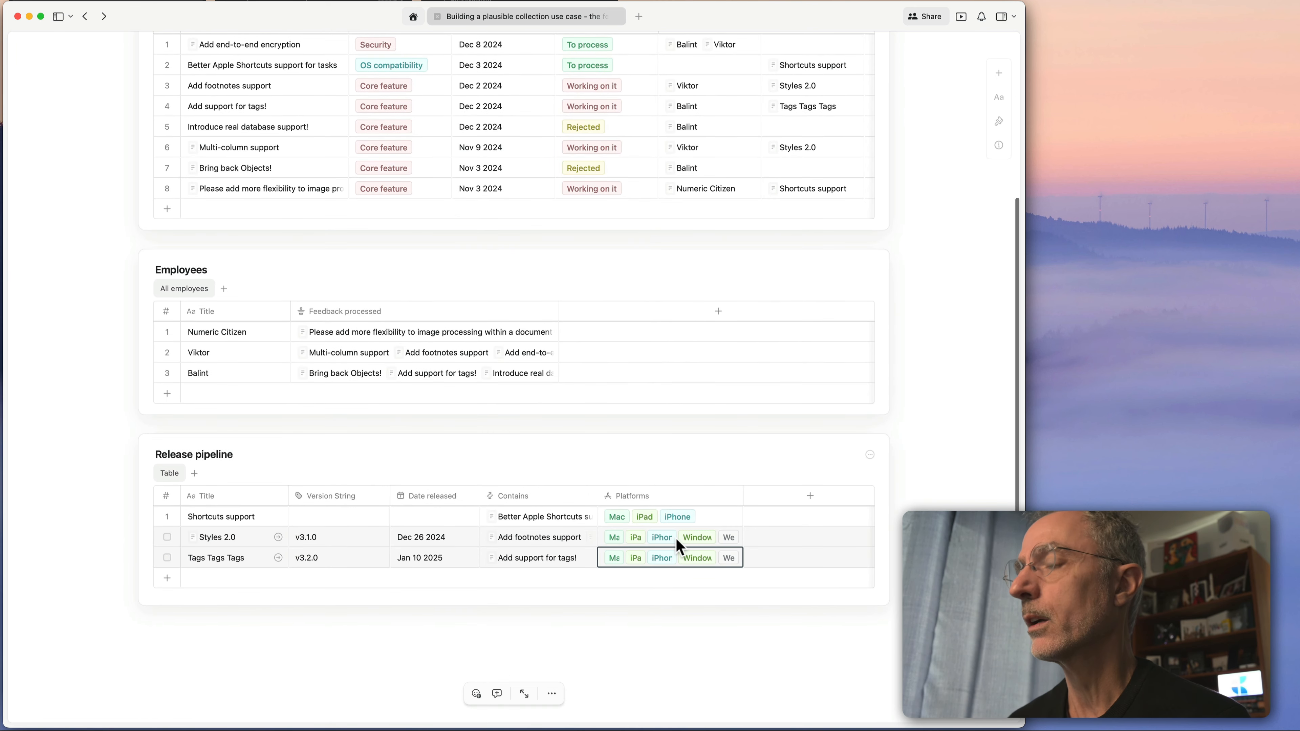
scroll(676, 540, up, 1)
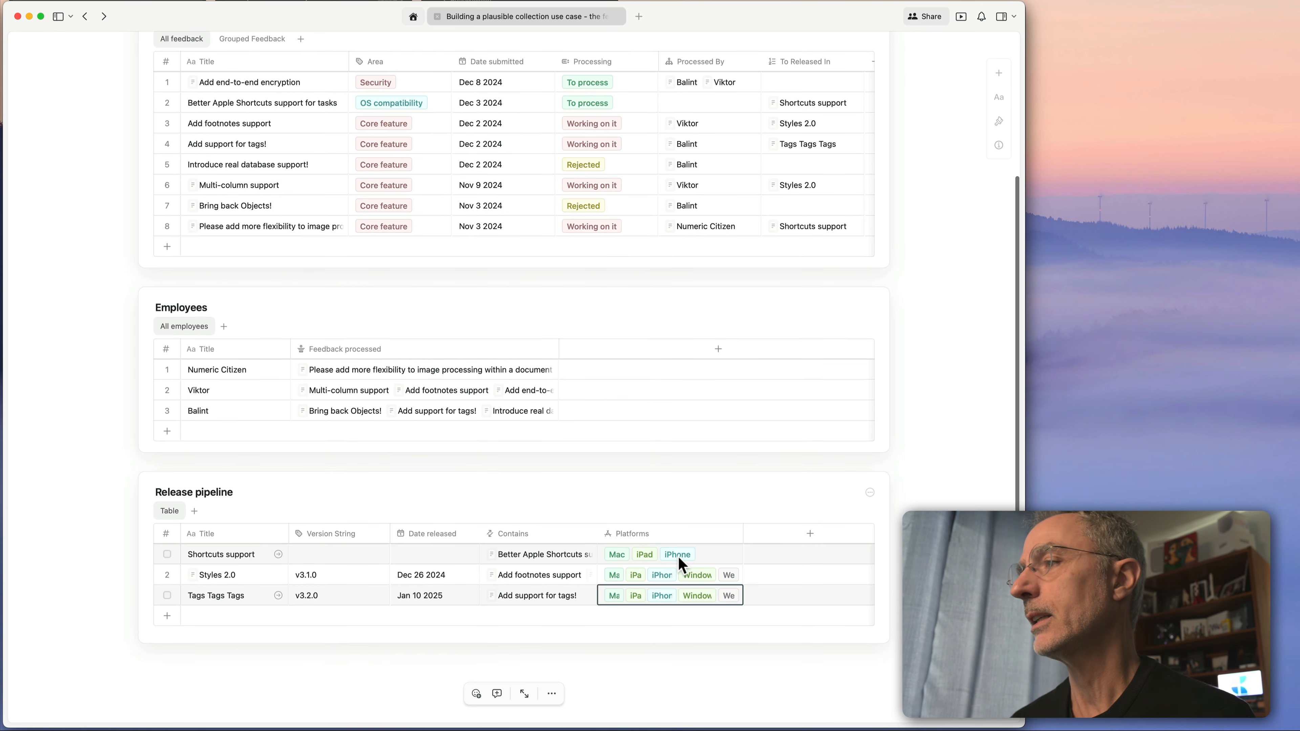
scroll(671, 552, up, 1)
scroll(671, 551, down, 2)
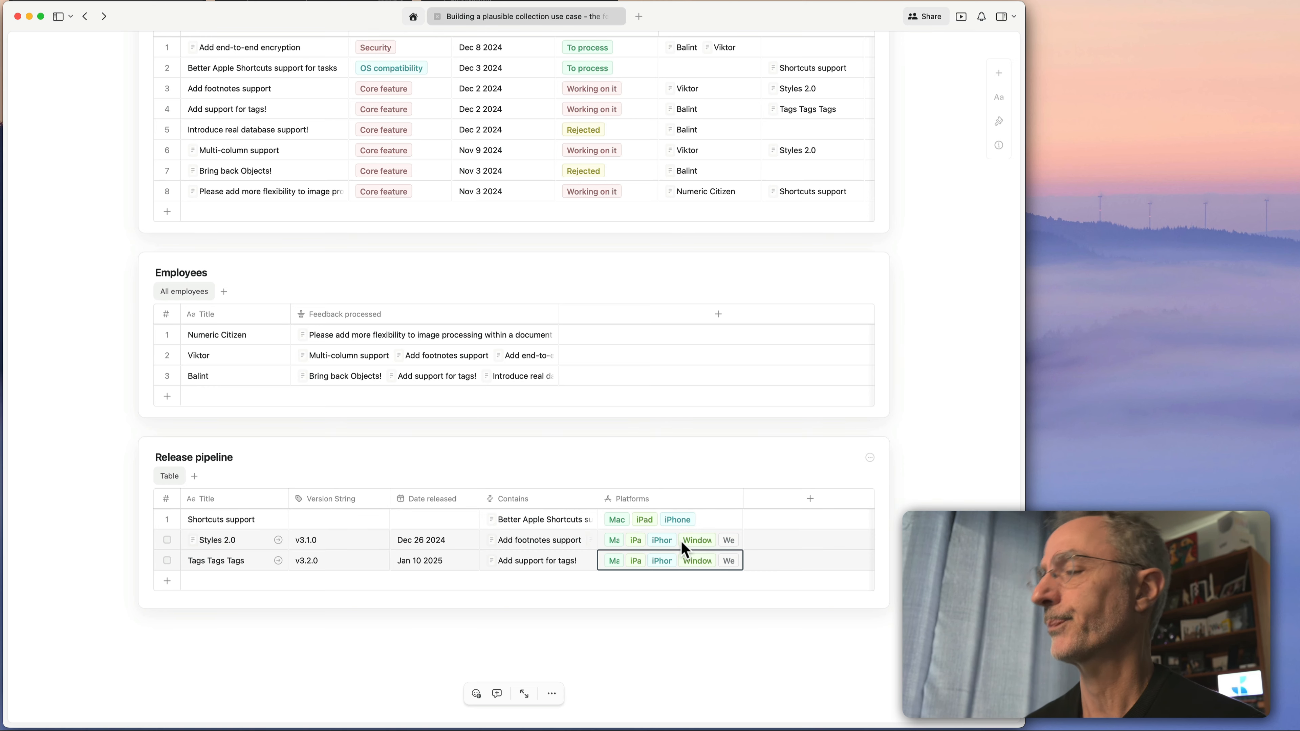
scroll(683, 544, down, 2)
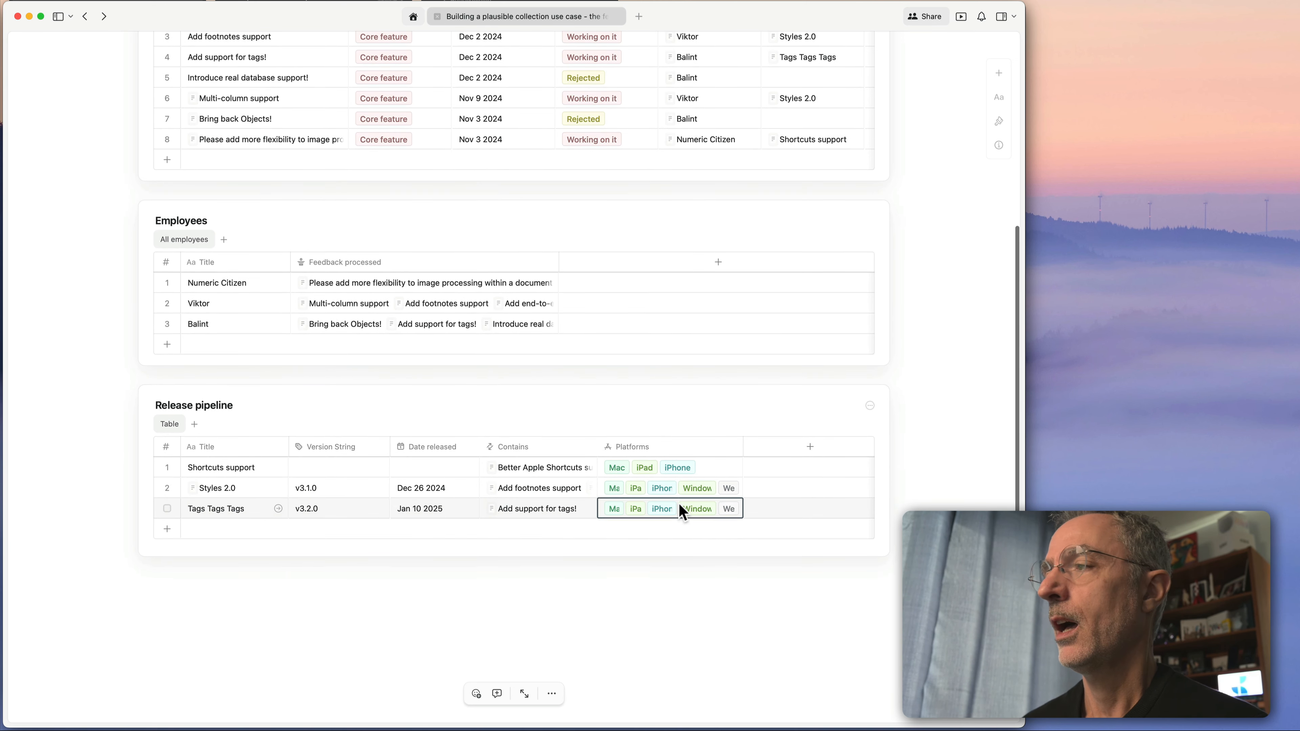
Examine the view options available for the Release pipeline collection, such as filtering, sorting and grouping.
mouse_move(832, 422)
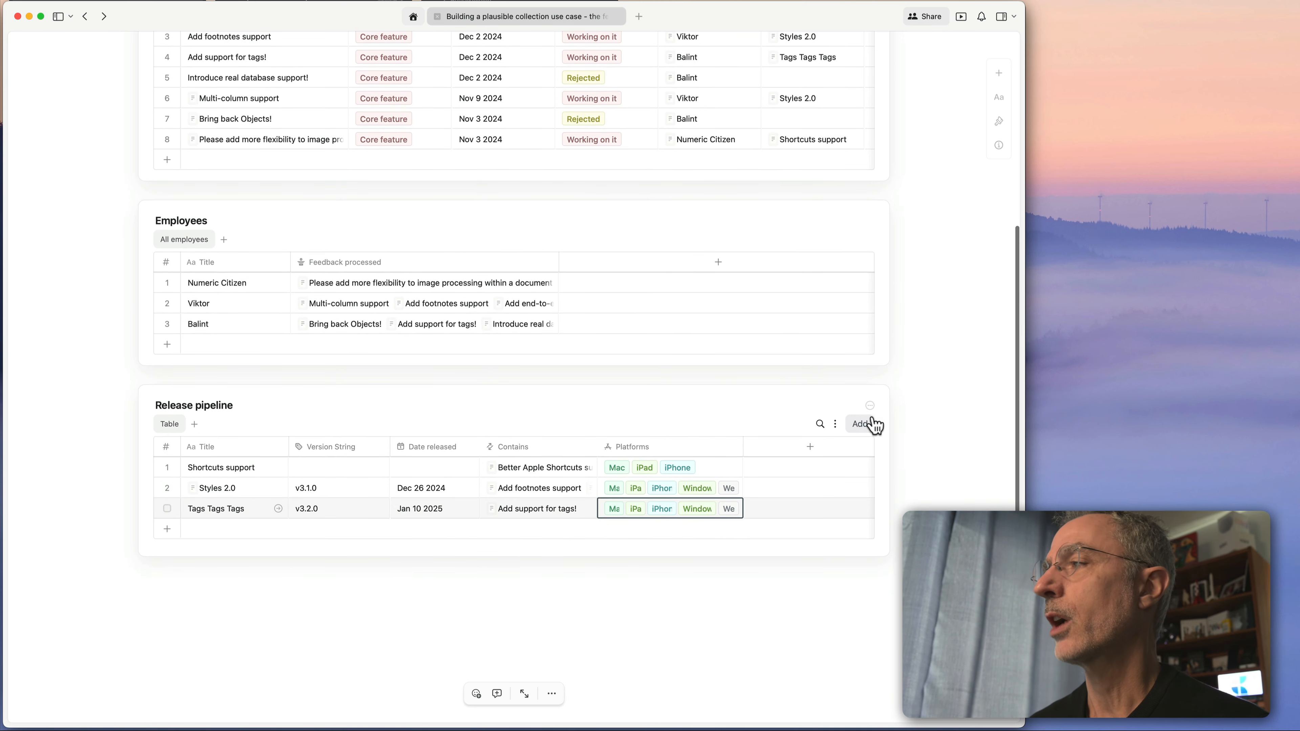
click(836, 423)
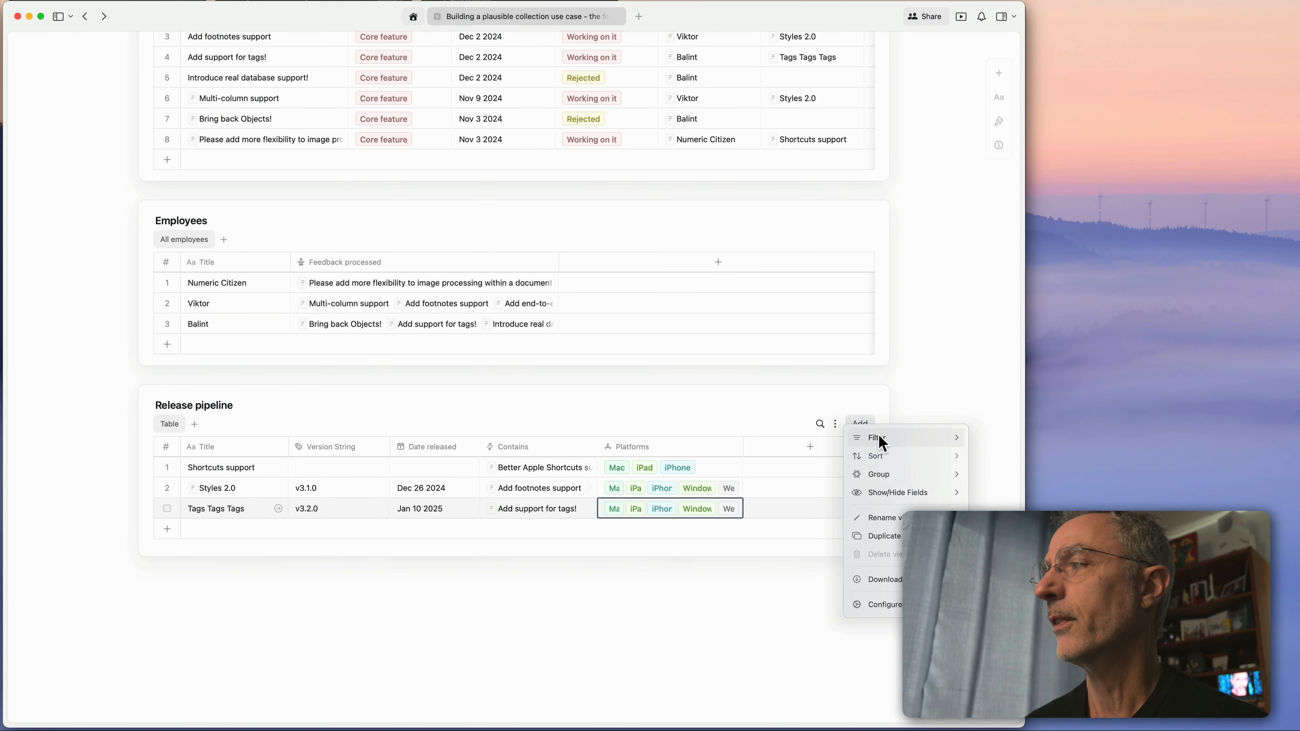
click(585, 612)
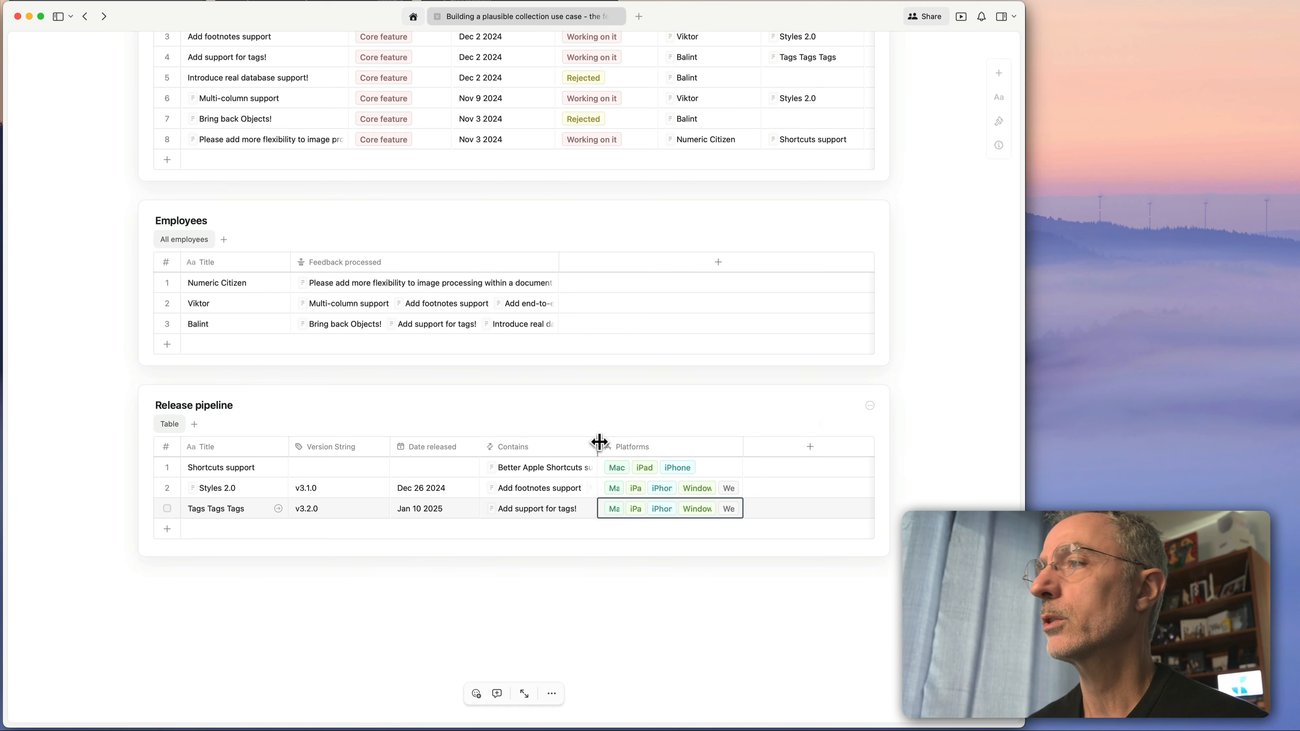
Insert a new collection into the document directly below the Release pipeline collection.
click(999, 73)
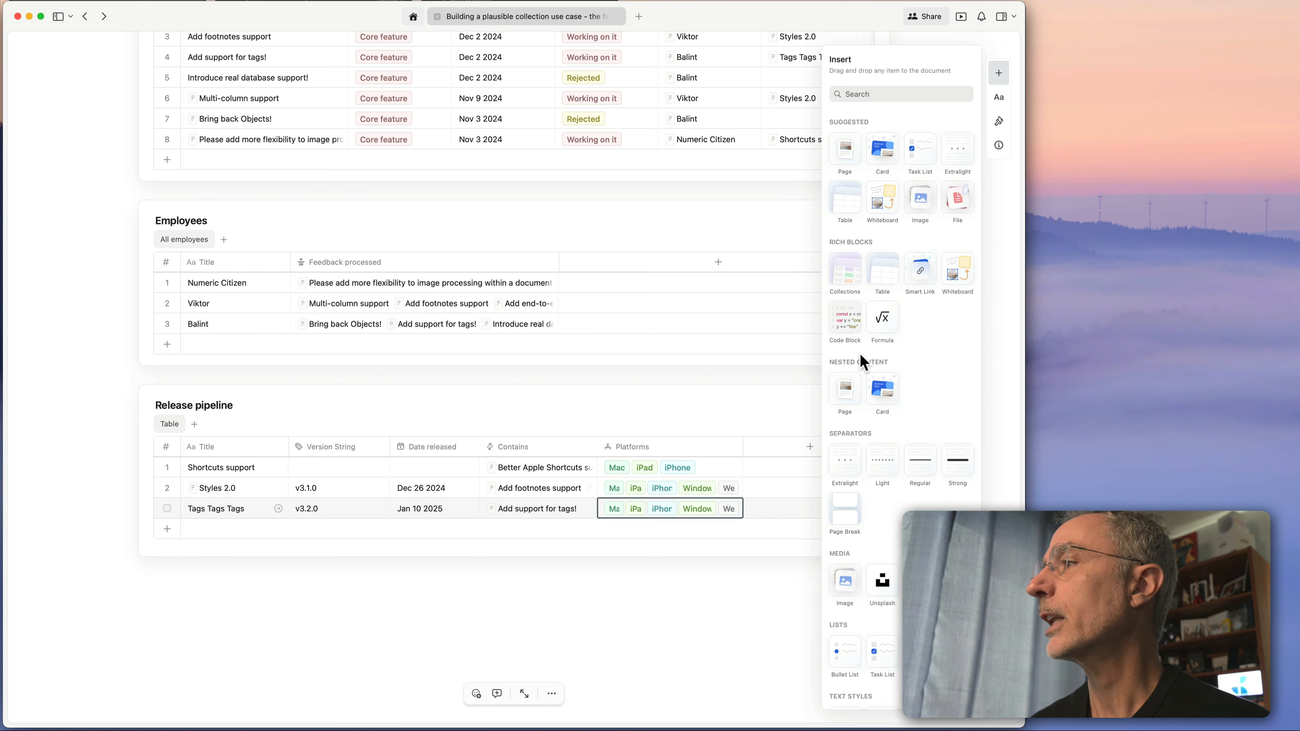
scroll(879, 465, down, 2)
scroll(906, 456, up, 3)
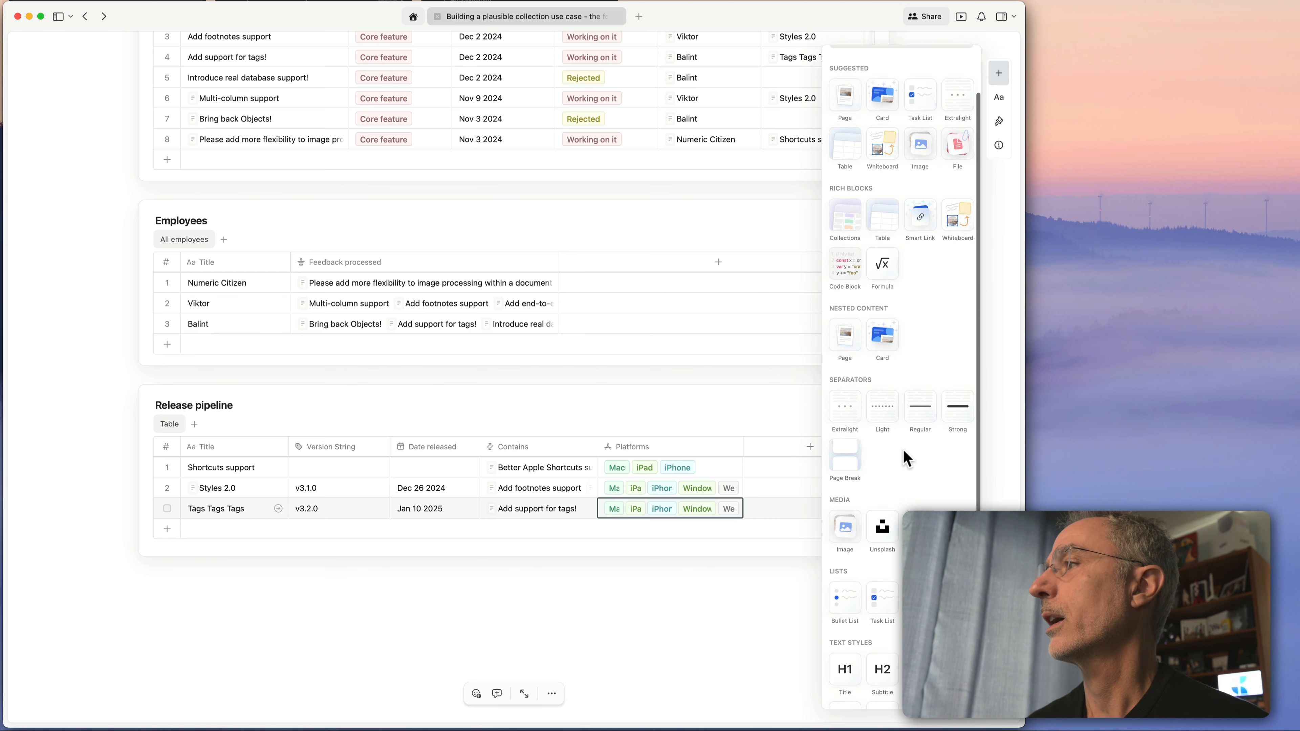
drag(845, 264, 378, 531)
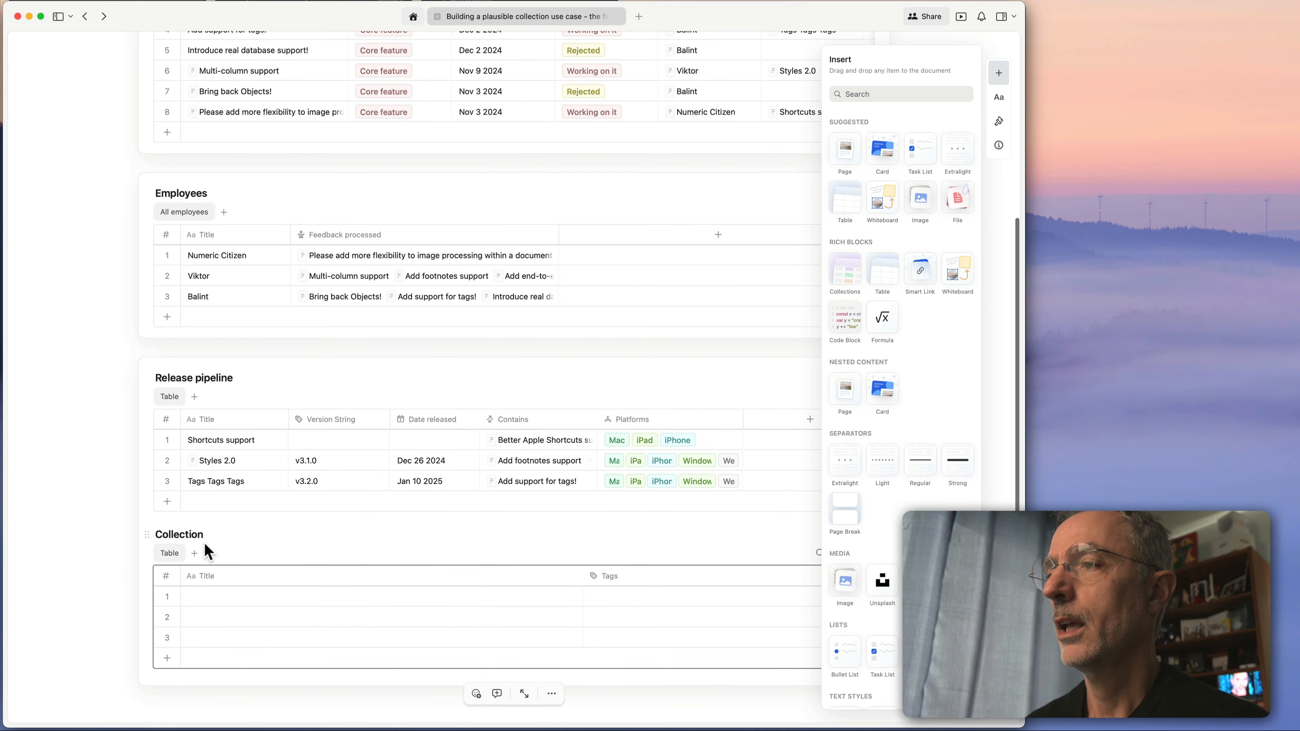
Rename the new collection below Release pipeline as "Platforms".
click(214, 535)
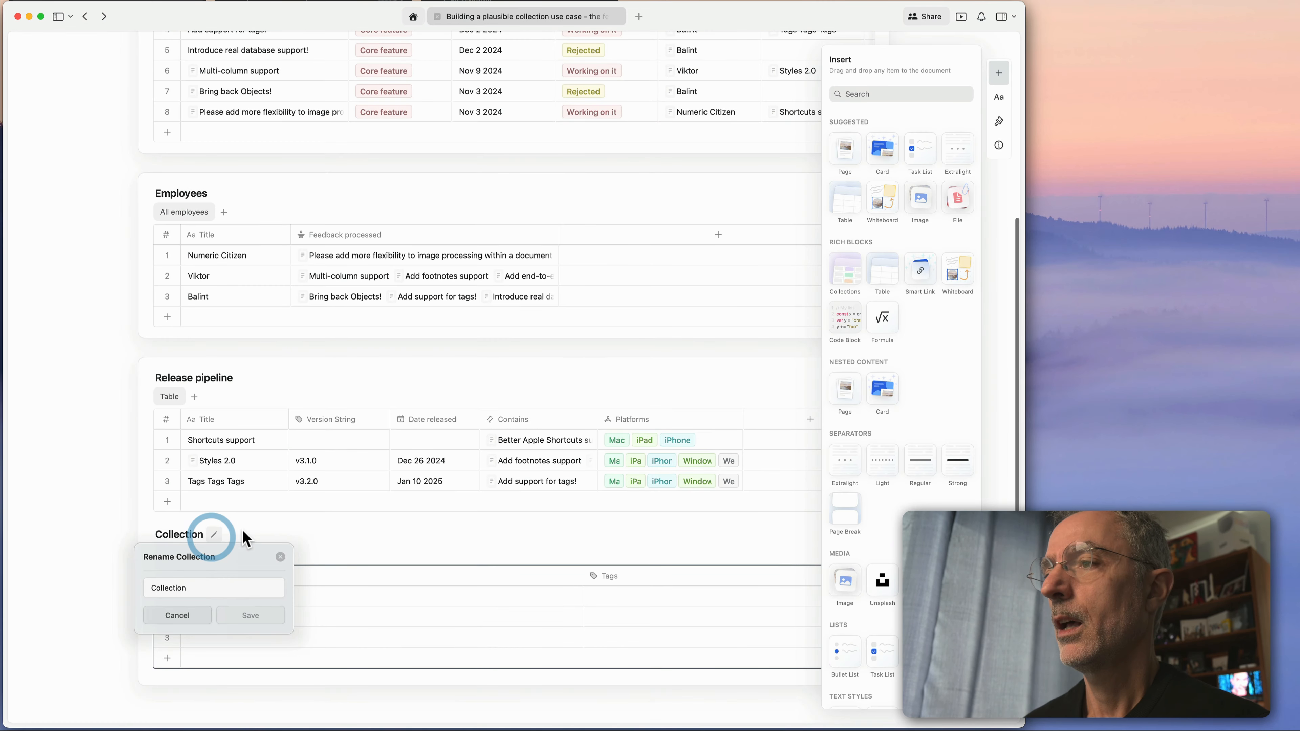
double_click(159, 587)
text(Platforms)
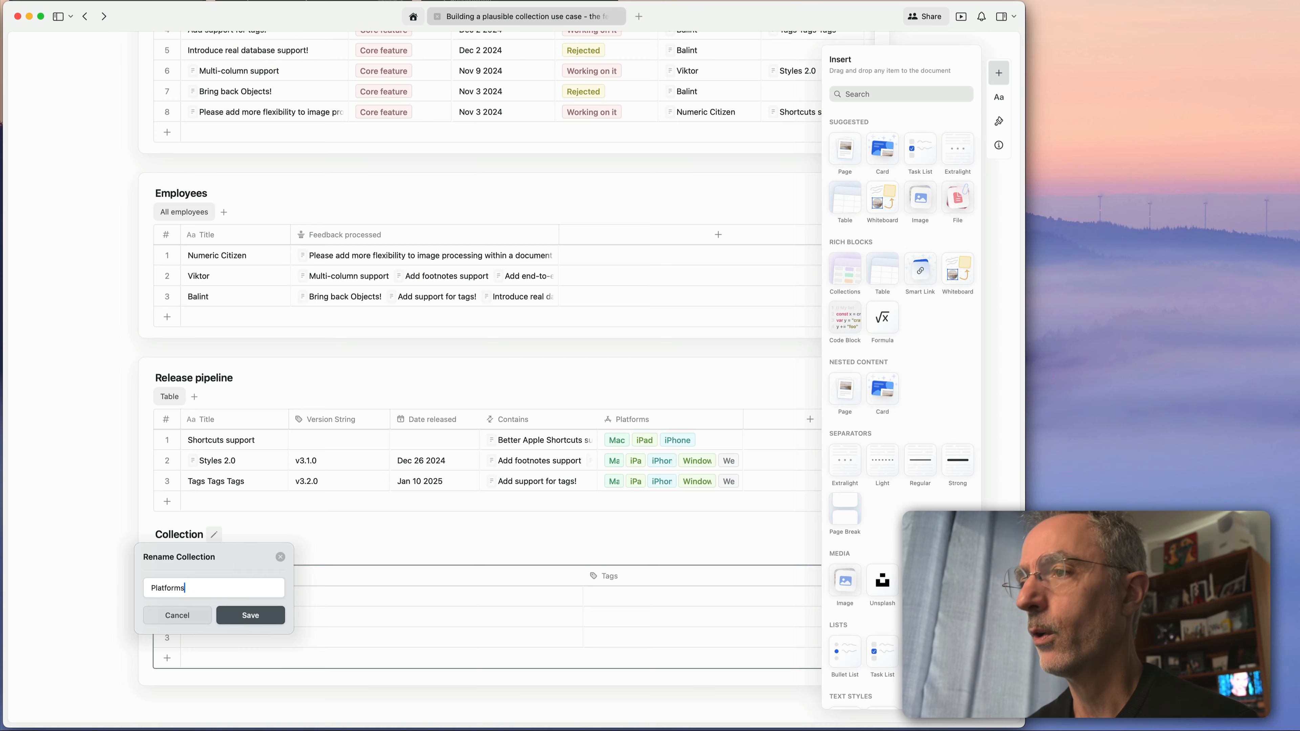
click(251, 616)
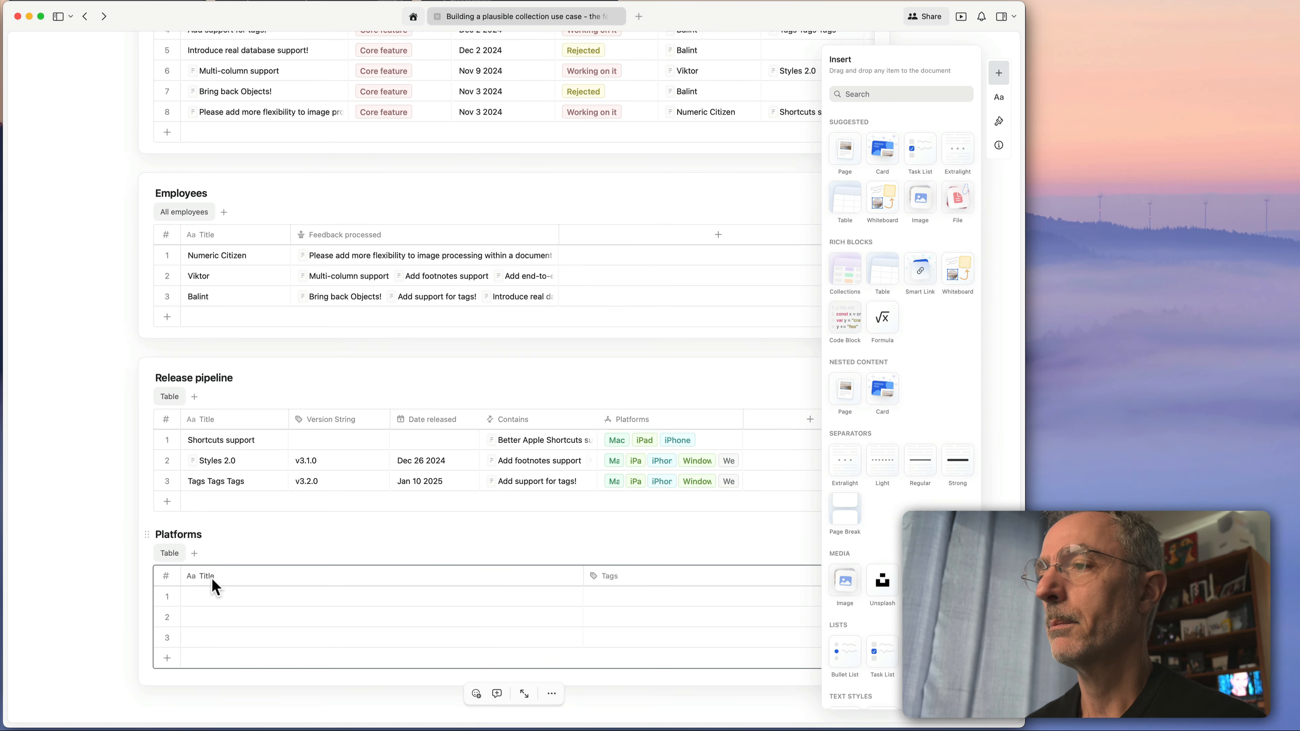
Narrow the Title column of the Platforms collection and delete the collection's Tags field.
drag(568, 577, 335, 577)
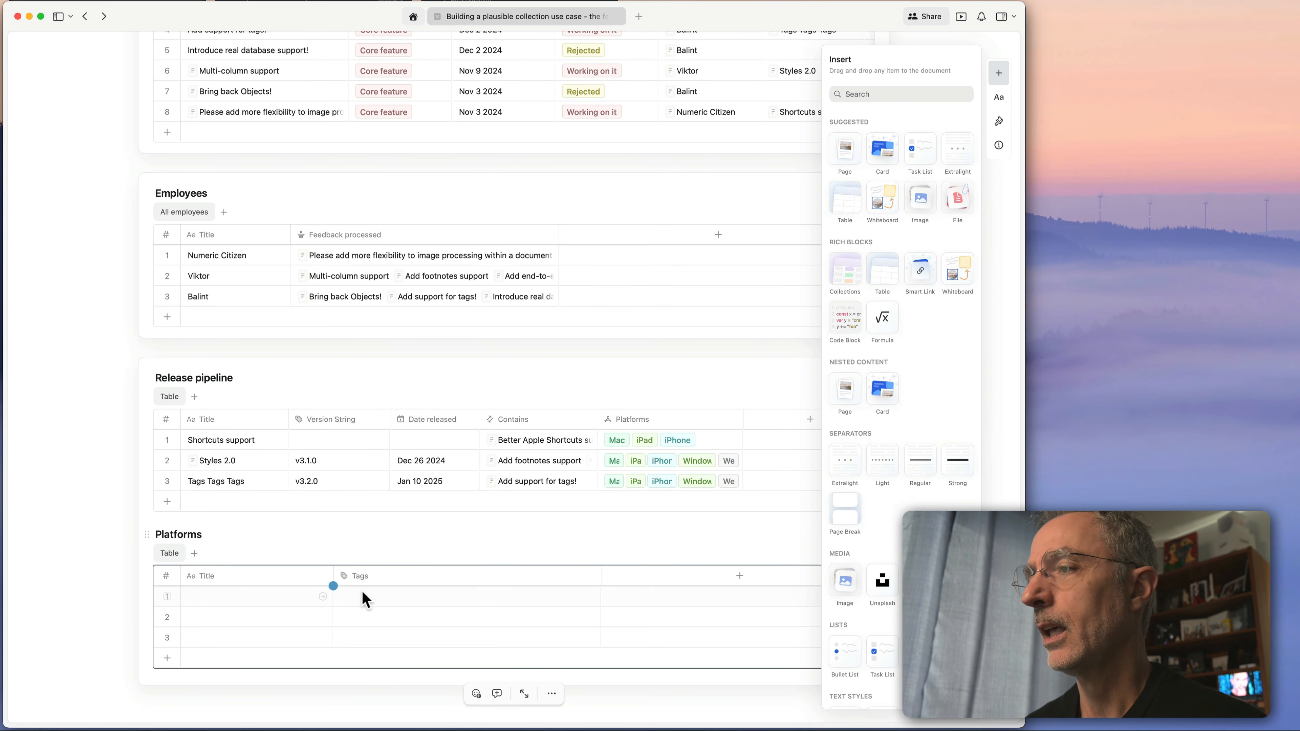
click(408, 576)
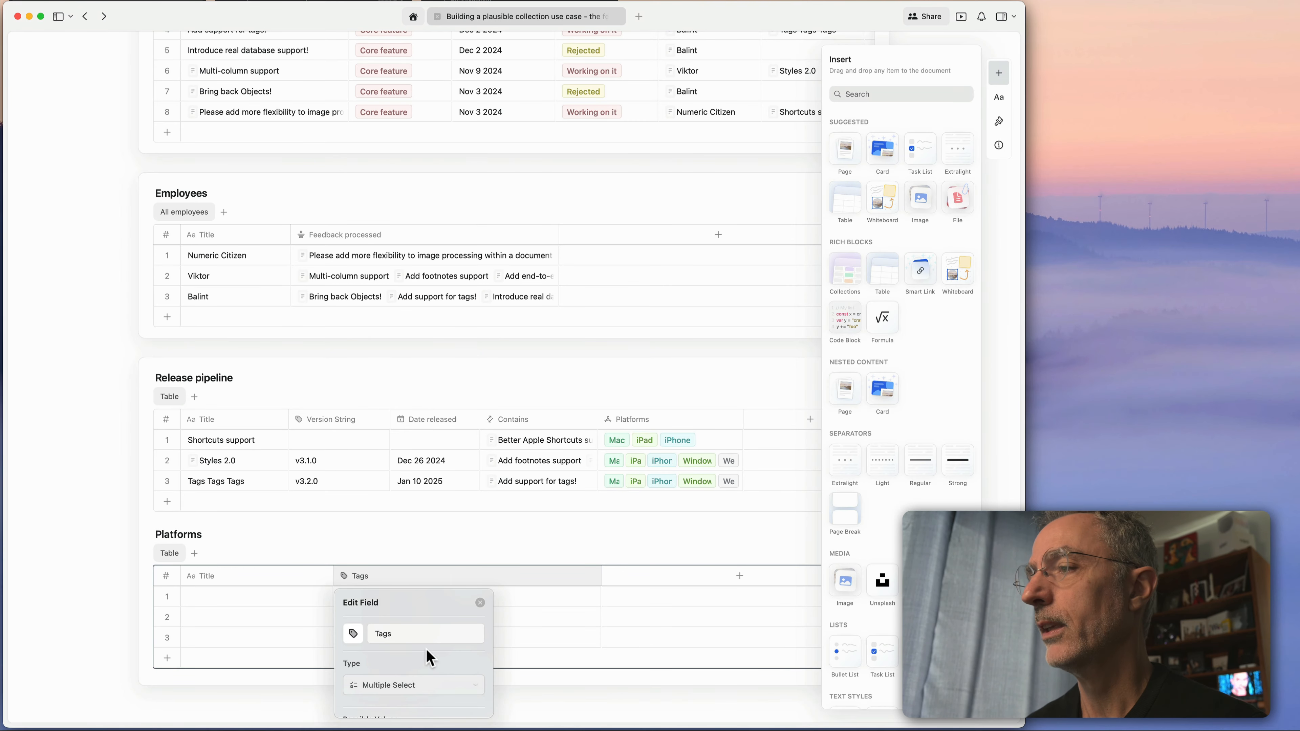
click(693, 514)
scroll(695, 533, down, 3)
scroll(696, 542, down, 2)
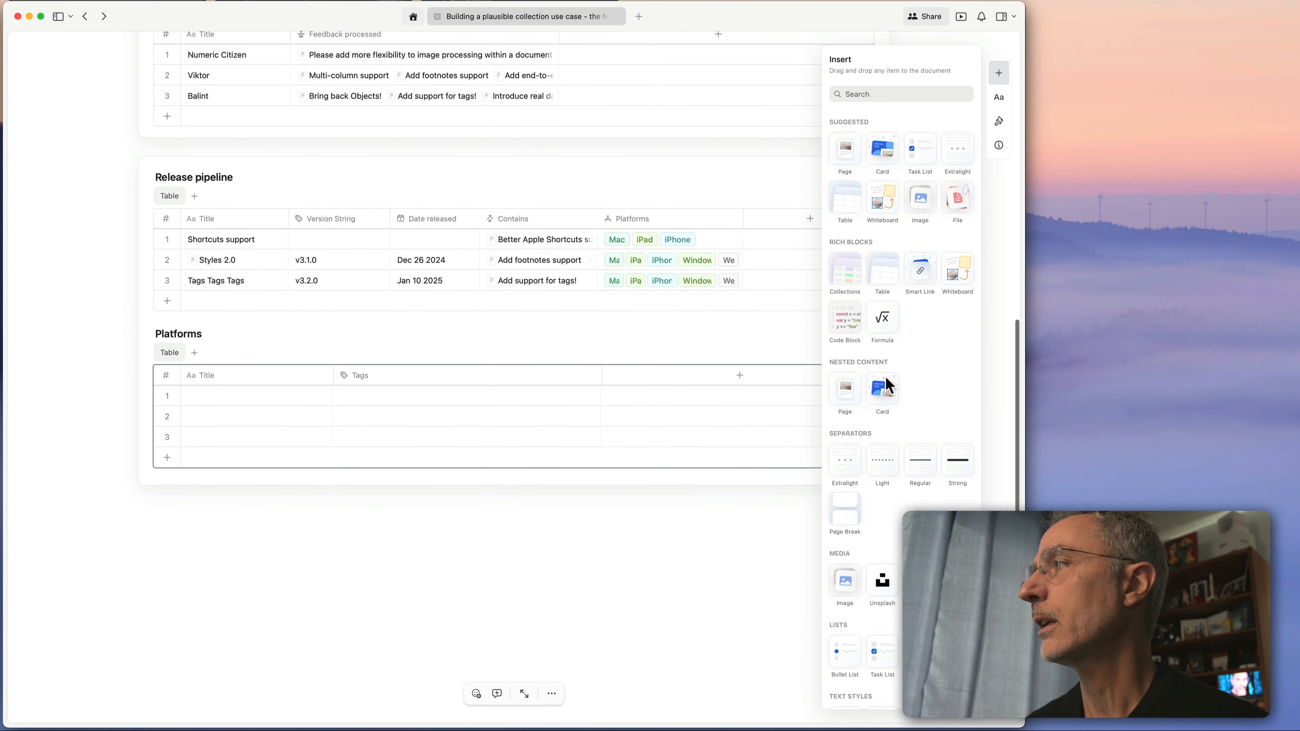
click(1000, 75)
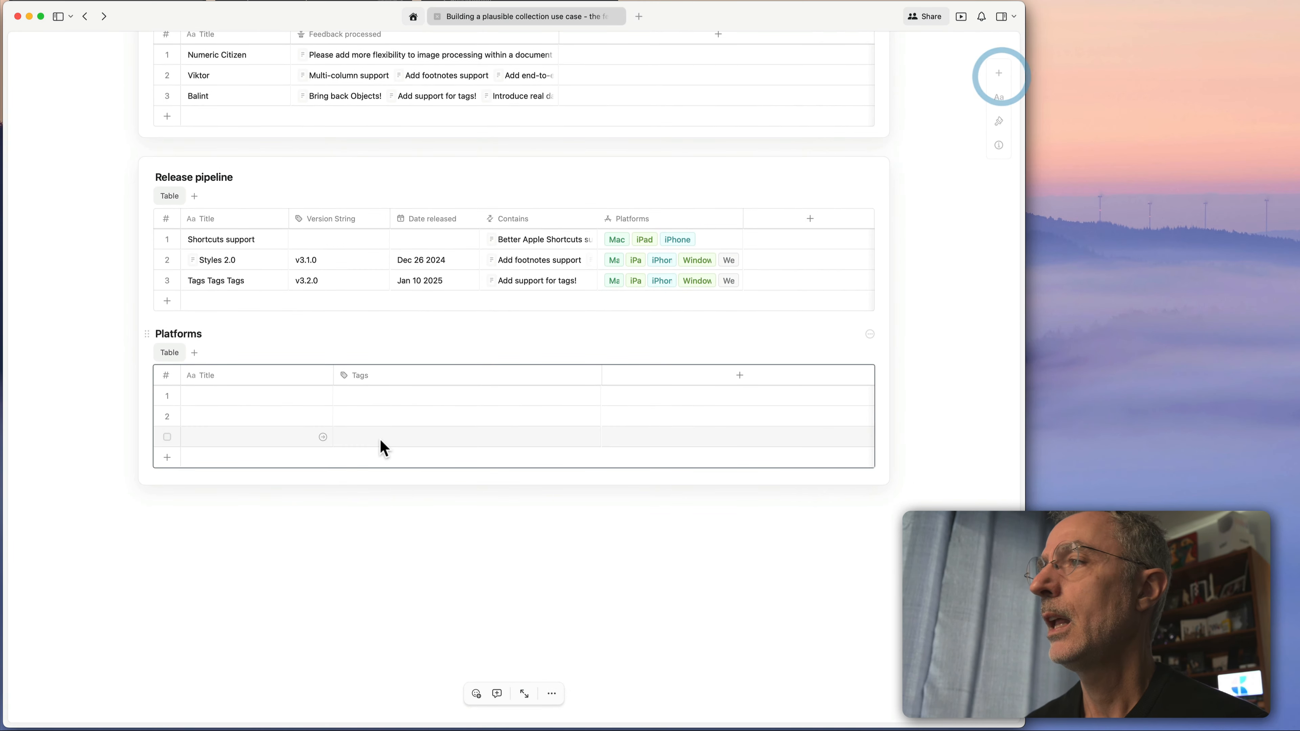
click(429, 374)
click(411, 573)
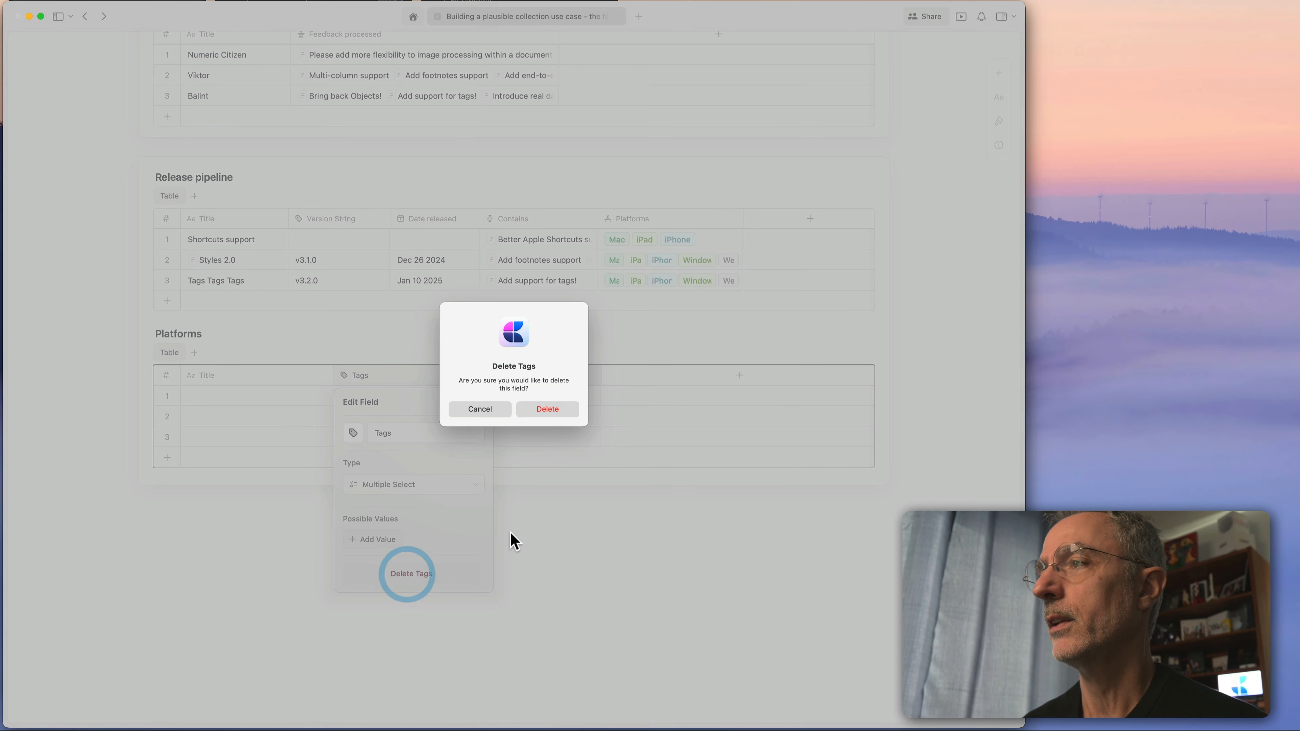
click(549, 408)
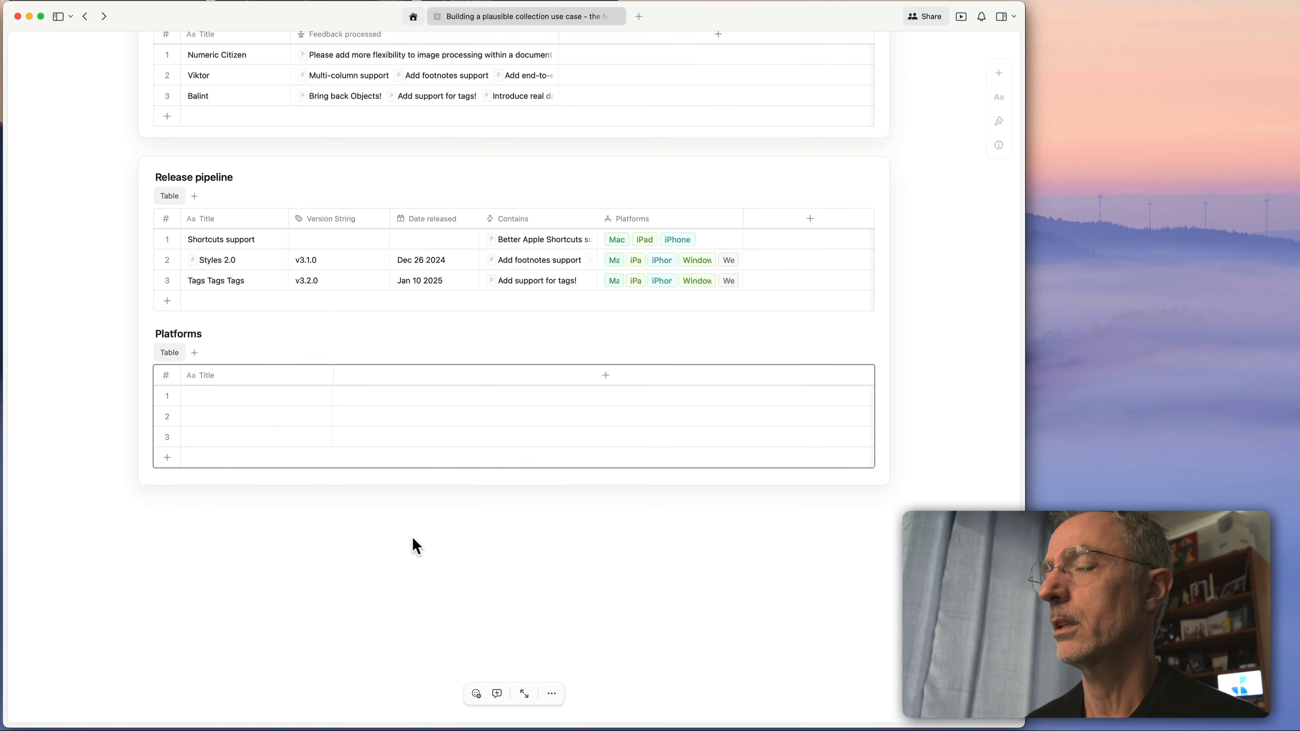
click(353, 375)
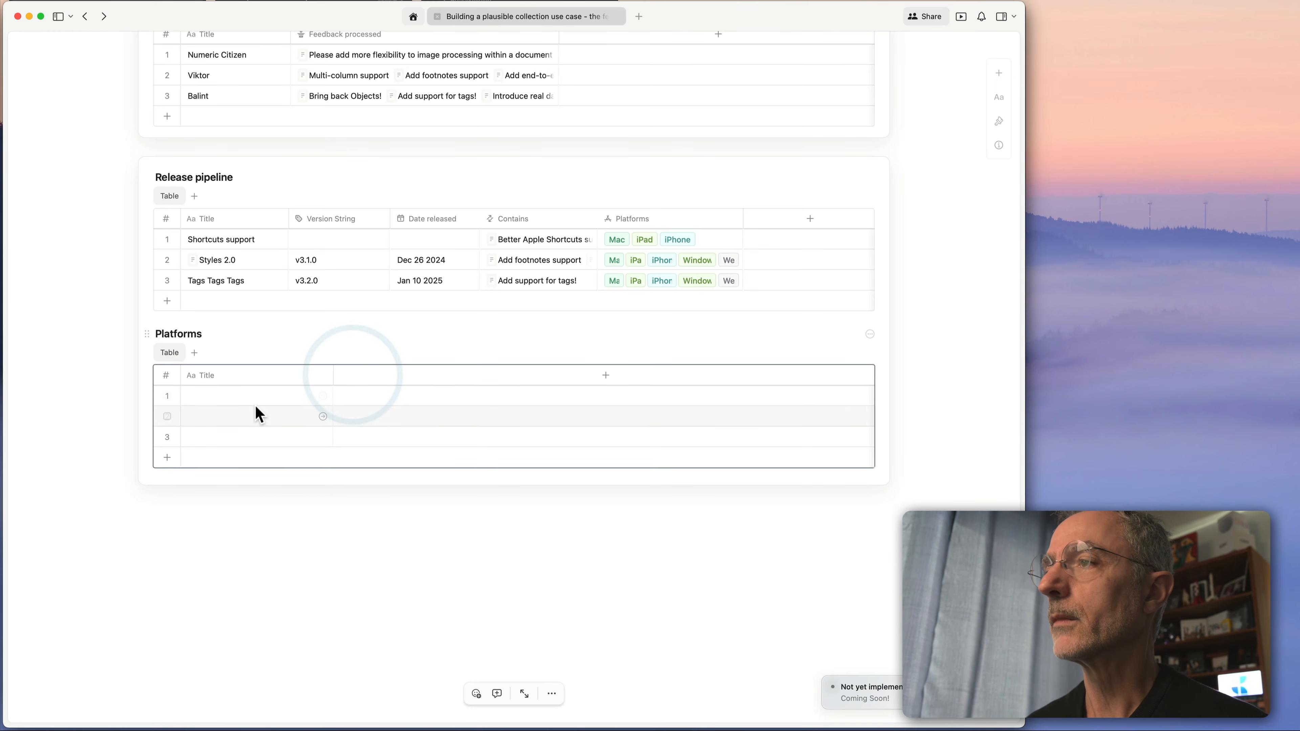
Title the first three items of the Platforms collection "Mac", "iPad" and "iPhone".
click(258, 395)
text(Mac)
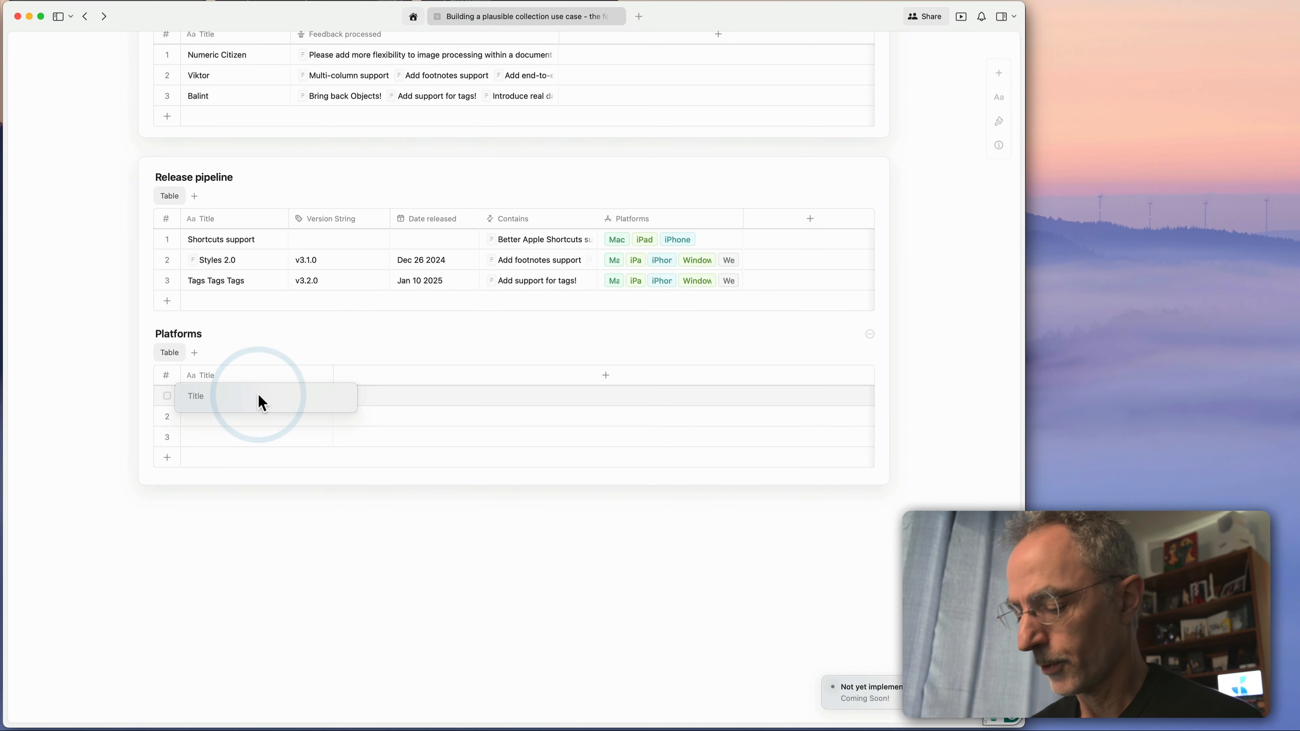
click(224, 416)
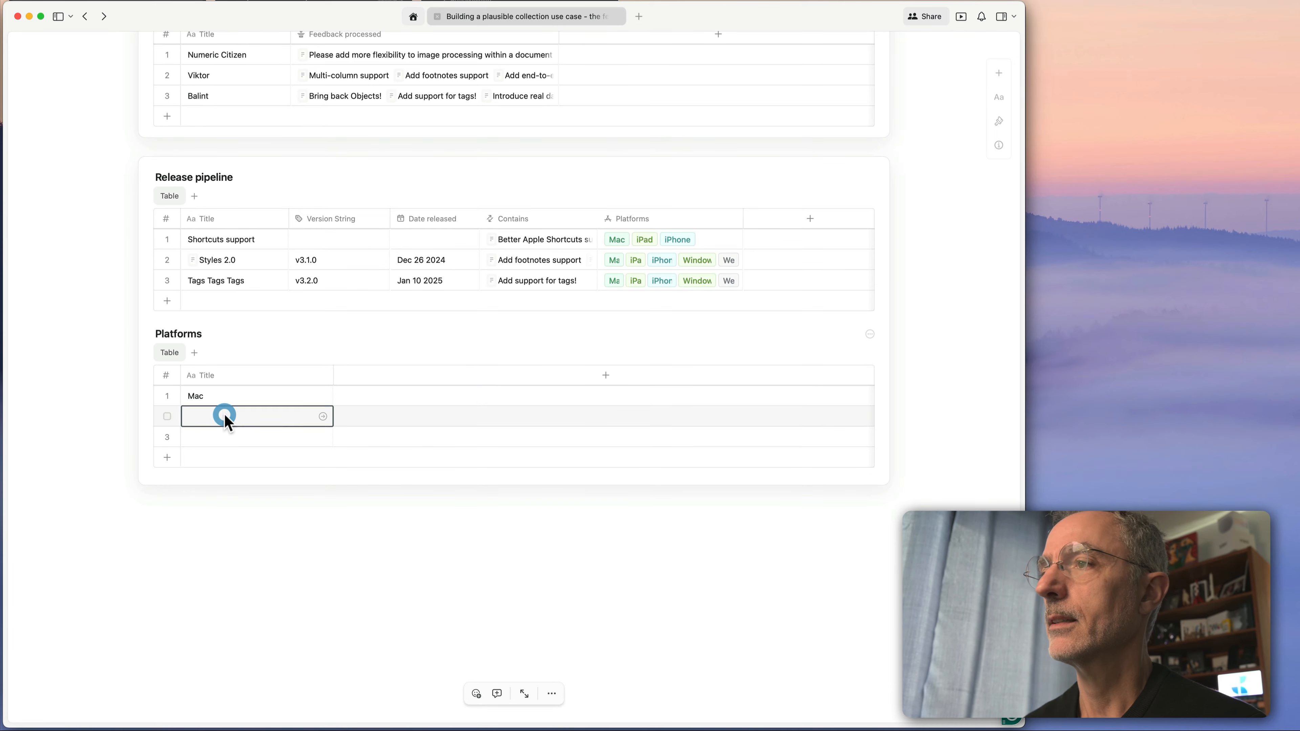
click(224, 416)
text(iPad)
key(Return)
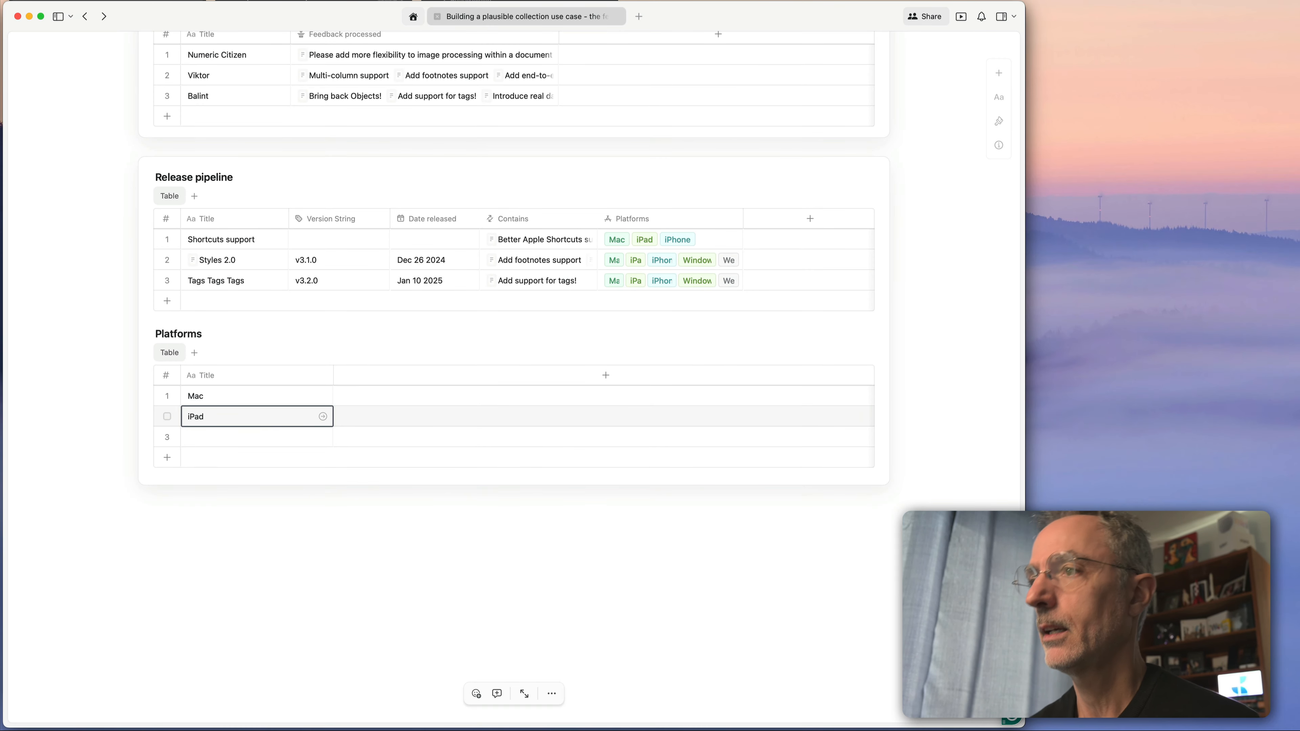
click(229, 437)
click(229, 436)
text(iPhone)
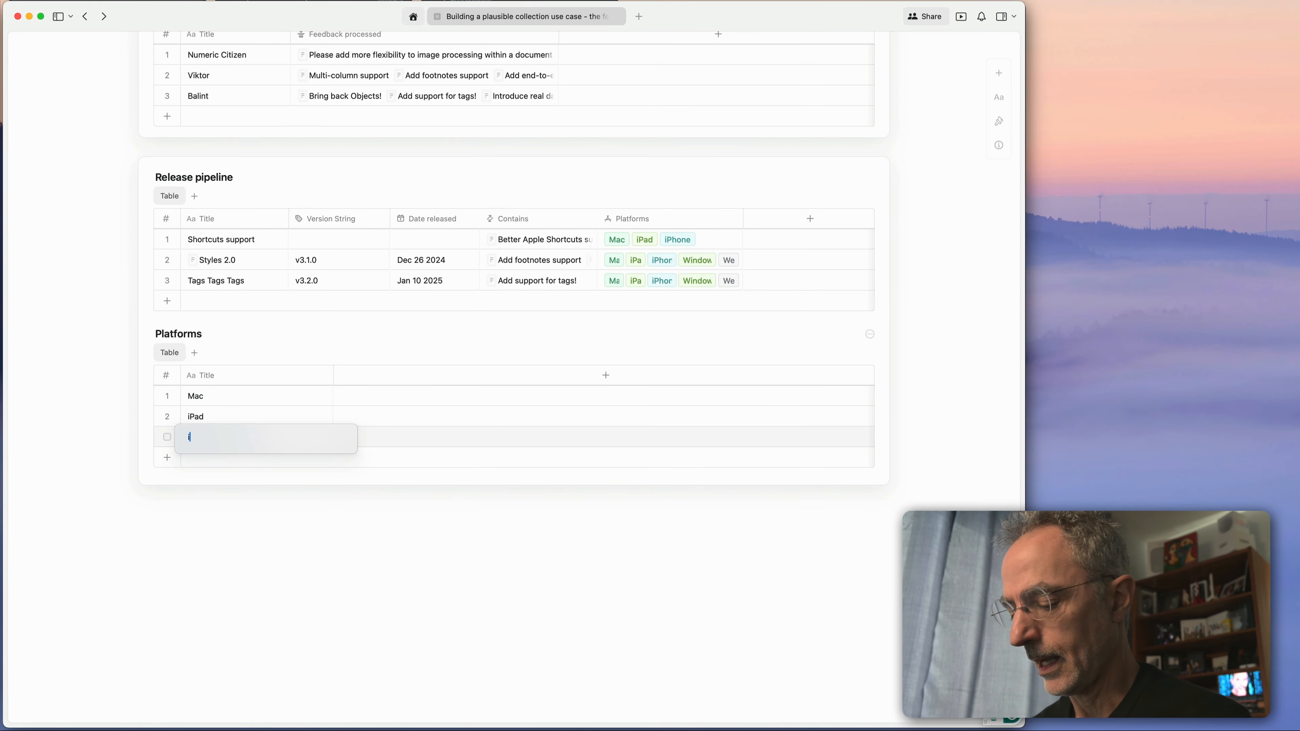
key(Return)
Add two more items to the Platforms collection, titled "Windows" and "Web".
click(167, 457)
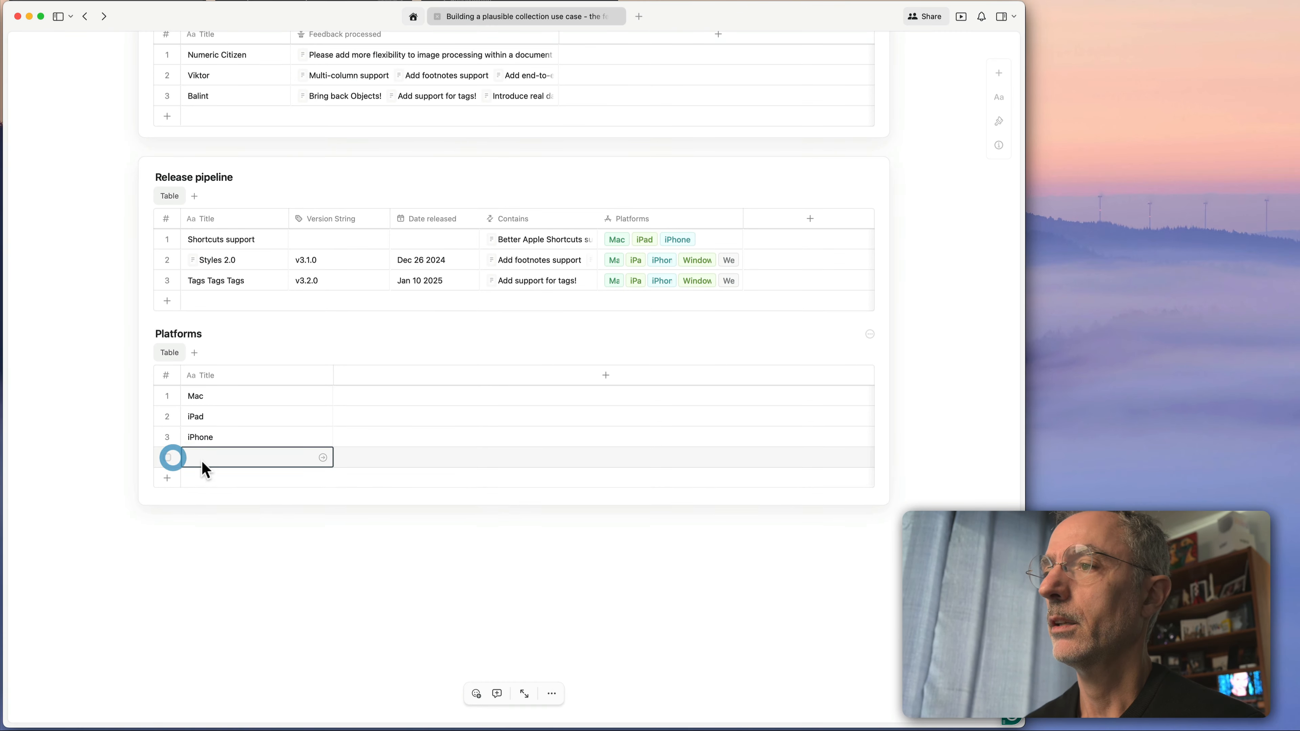
click(205, 459)
text(Windows)
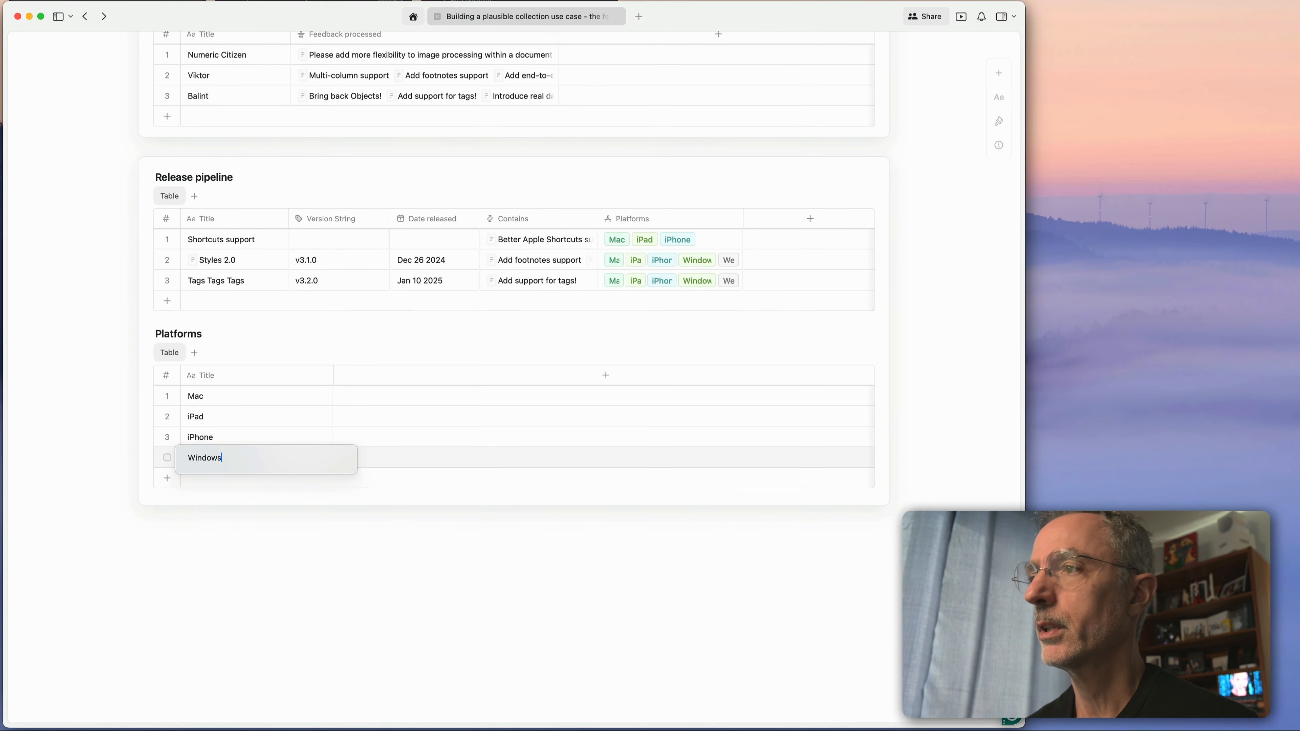
click(167, 478)
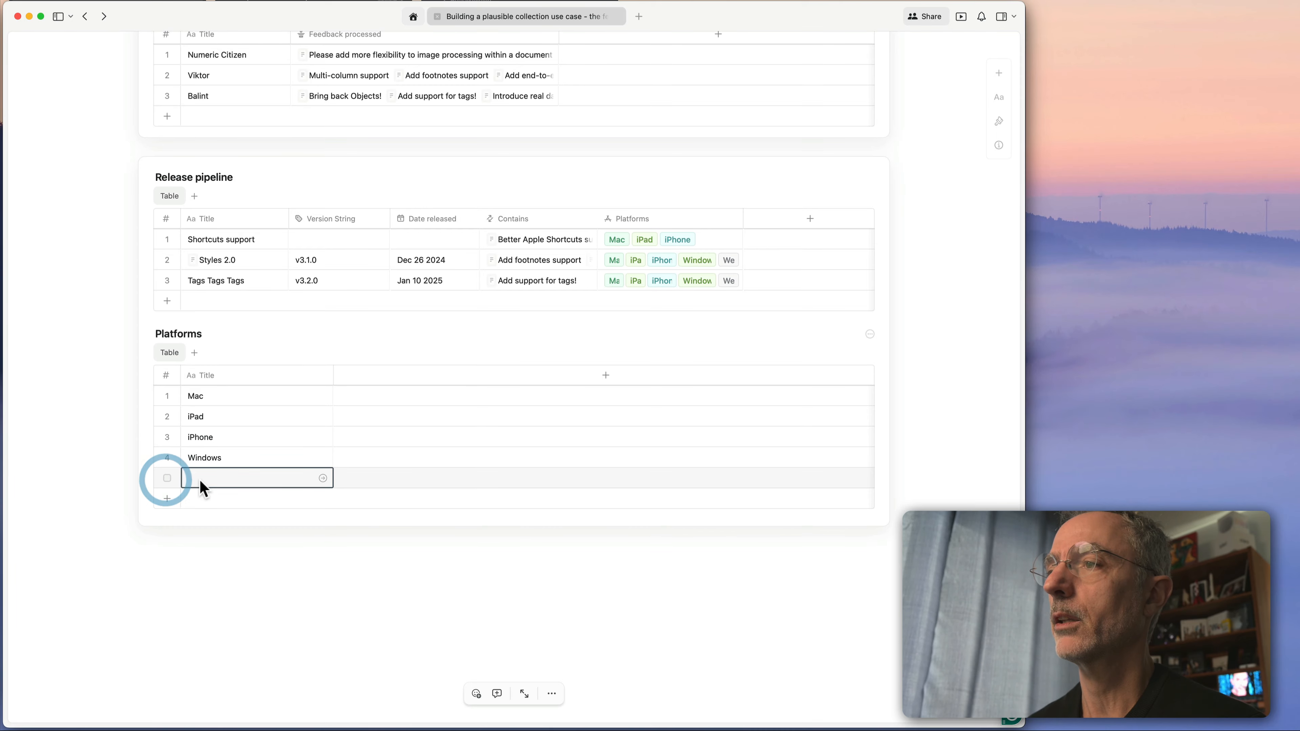
click(199, 479)
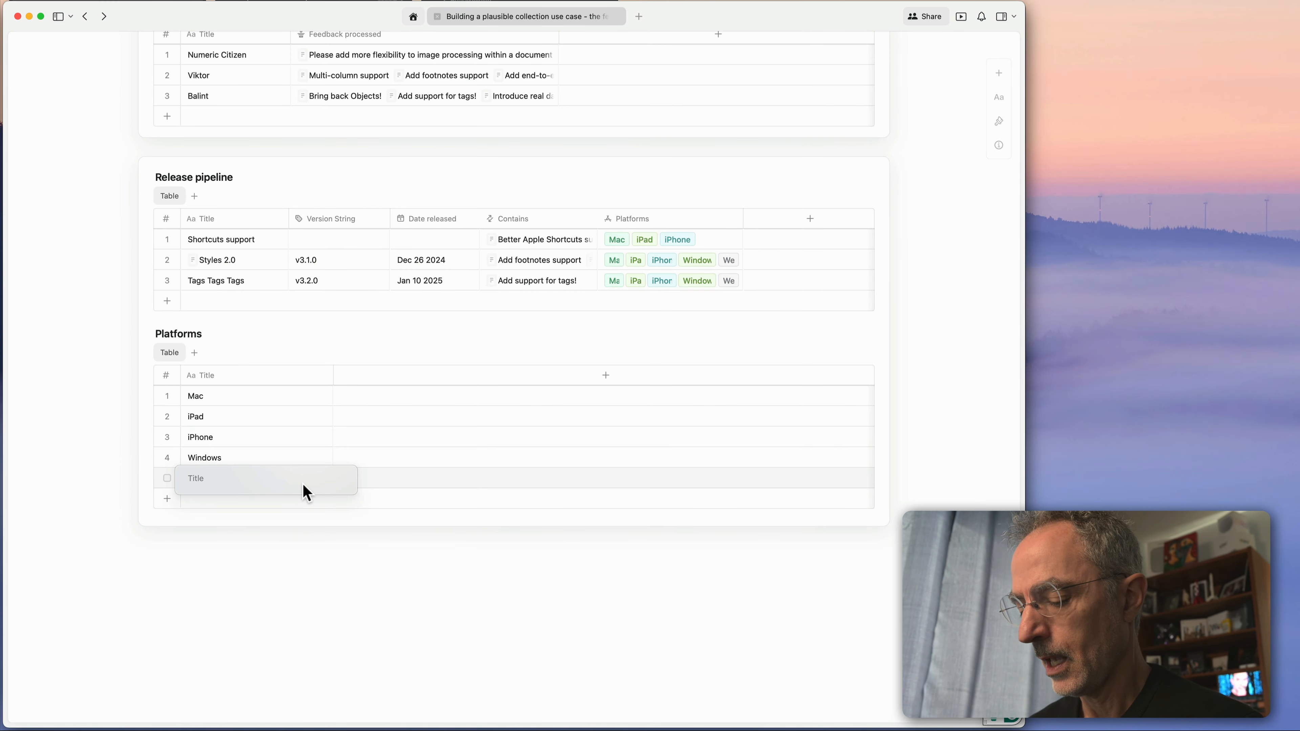
text(Web)
key(Return)
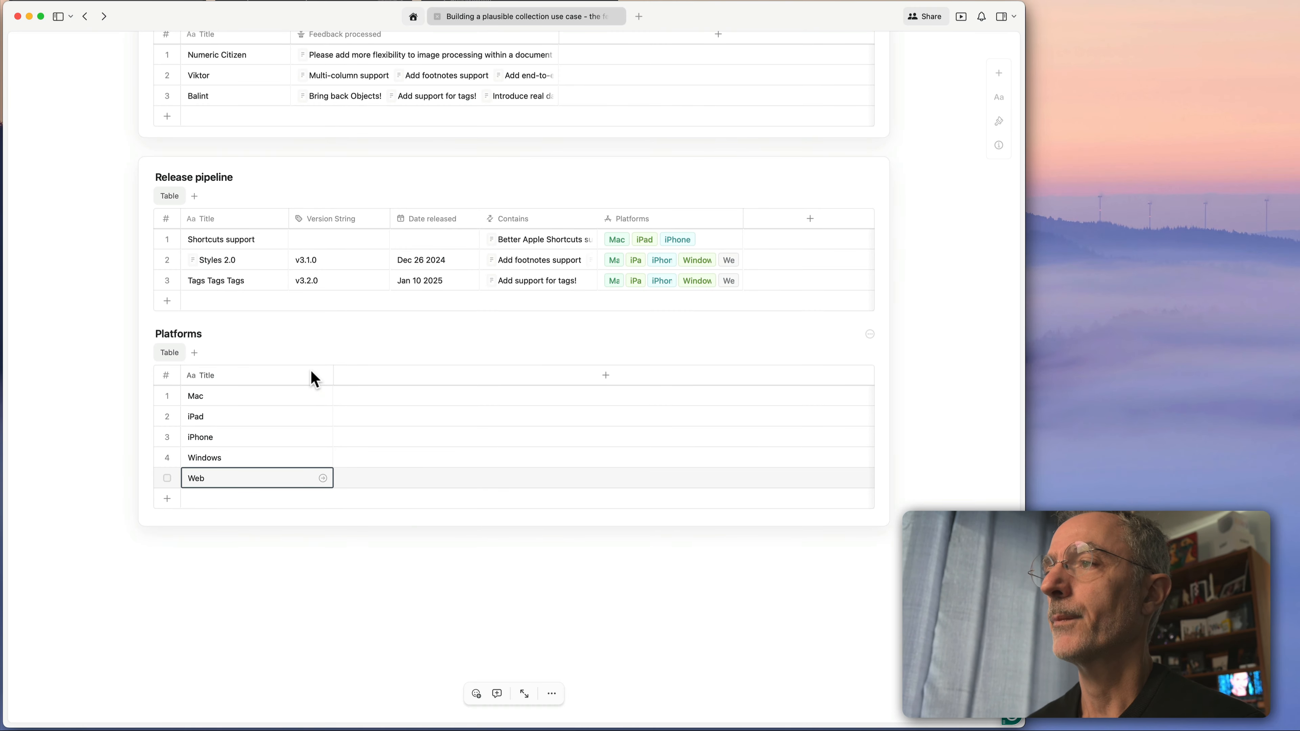
View the Mac item's page from the Platforms collection and return to the feedback pipeline document.
click(322, 396)
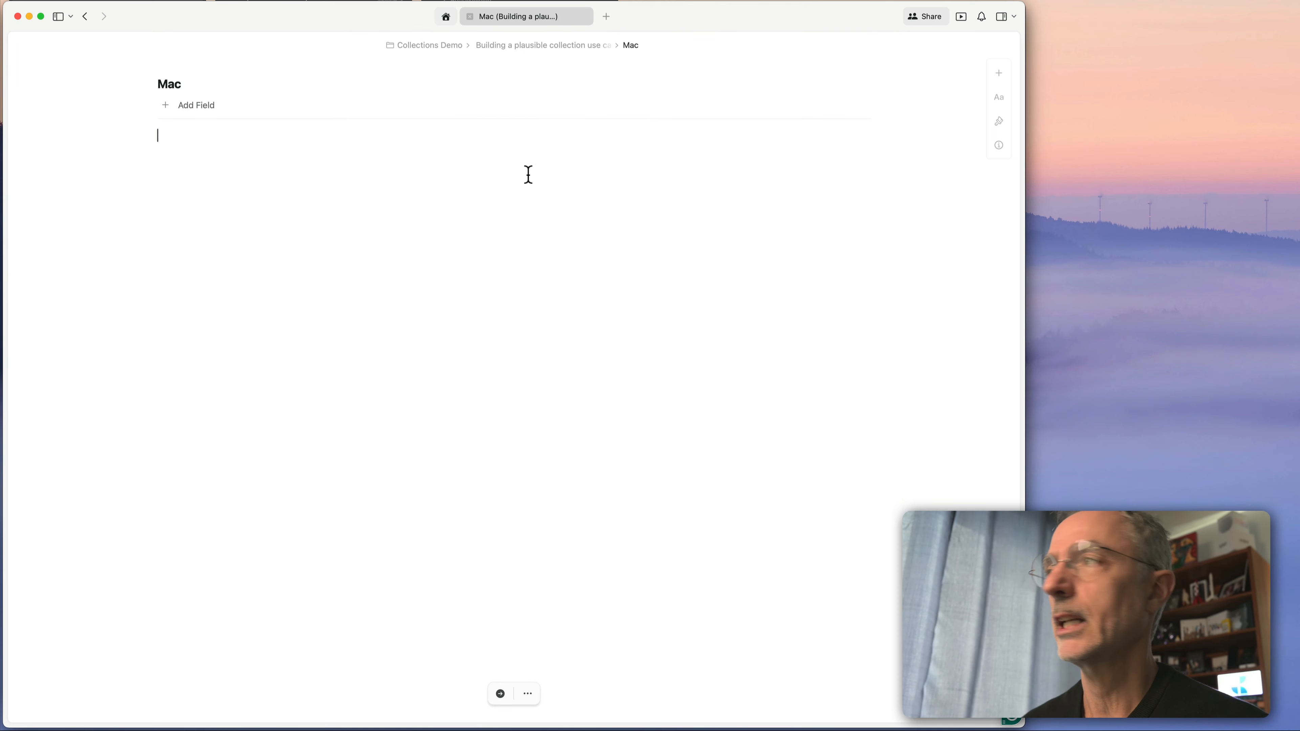
click(530, 46)
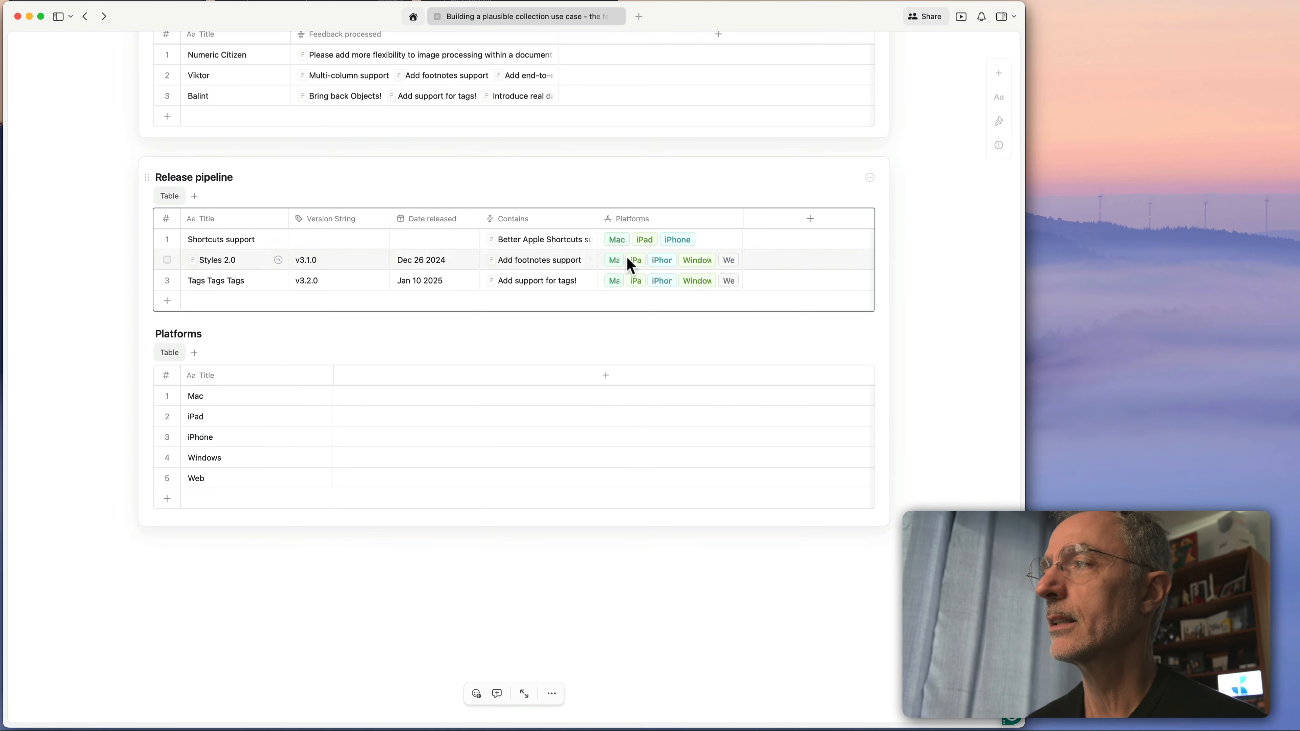
Set up a new Release pipeline field named "Platform target" as a Relation (Beta) to the Platforms collection.
click(809, 220)
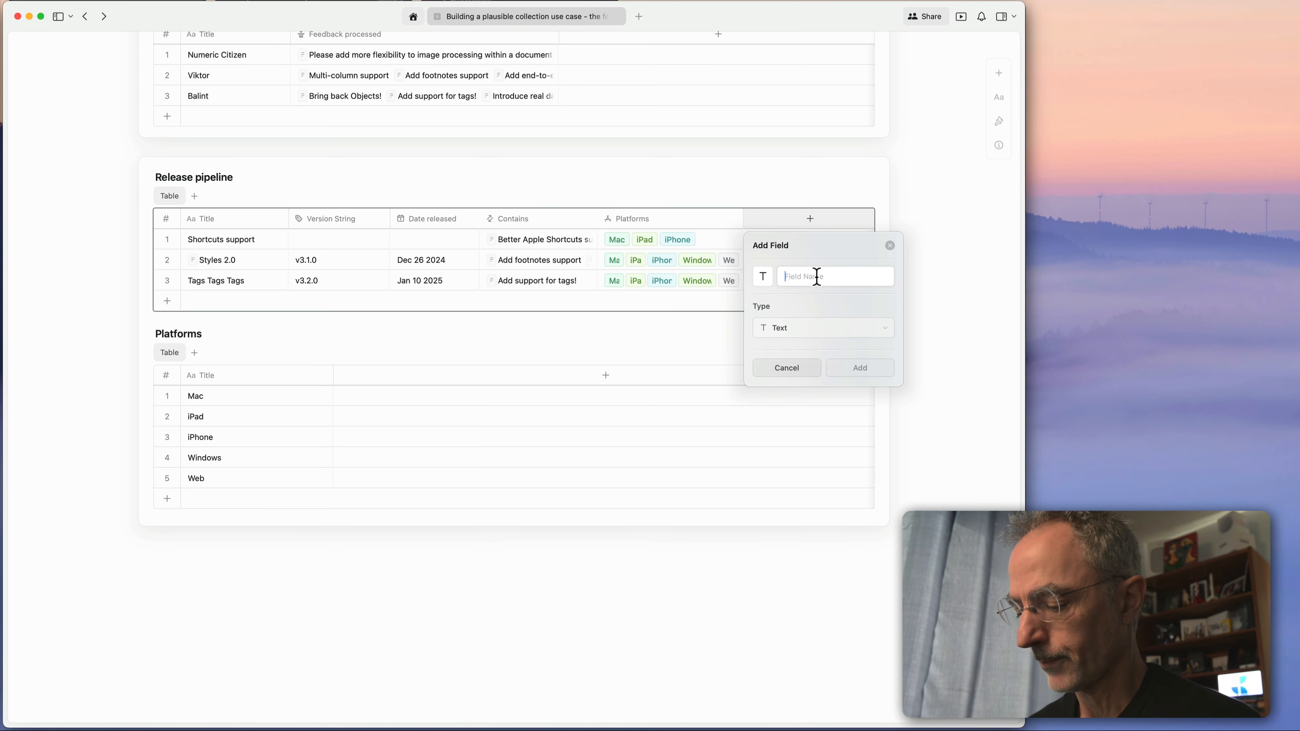
text(Plat)
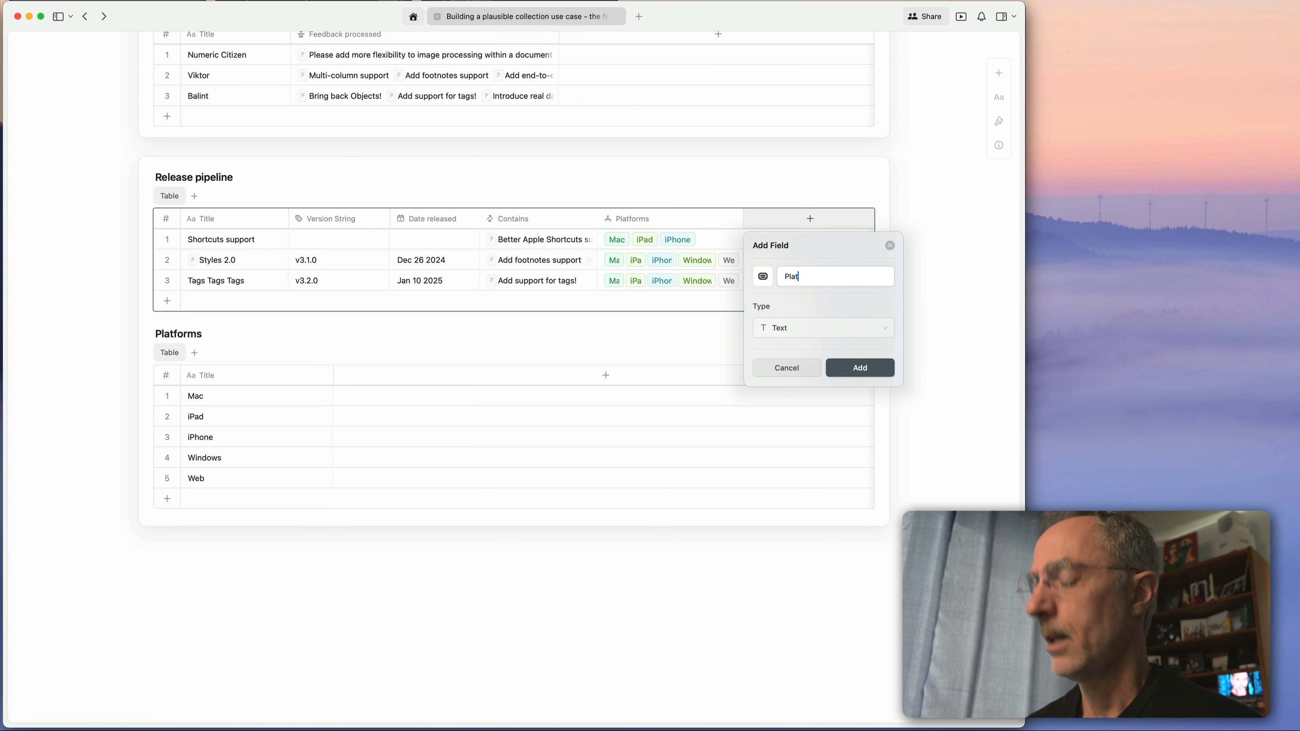
text(form ta)
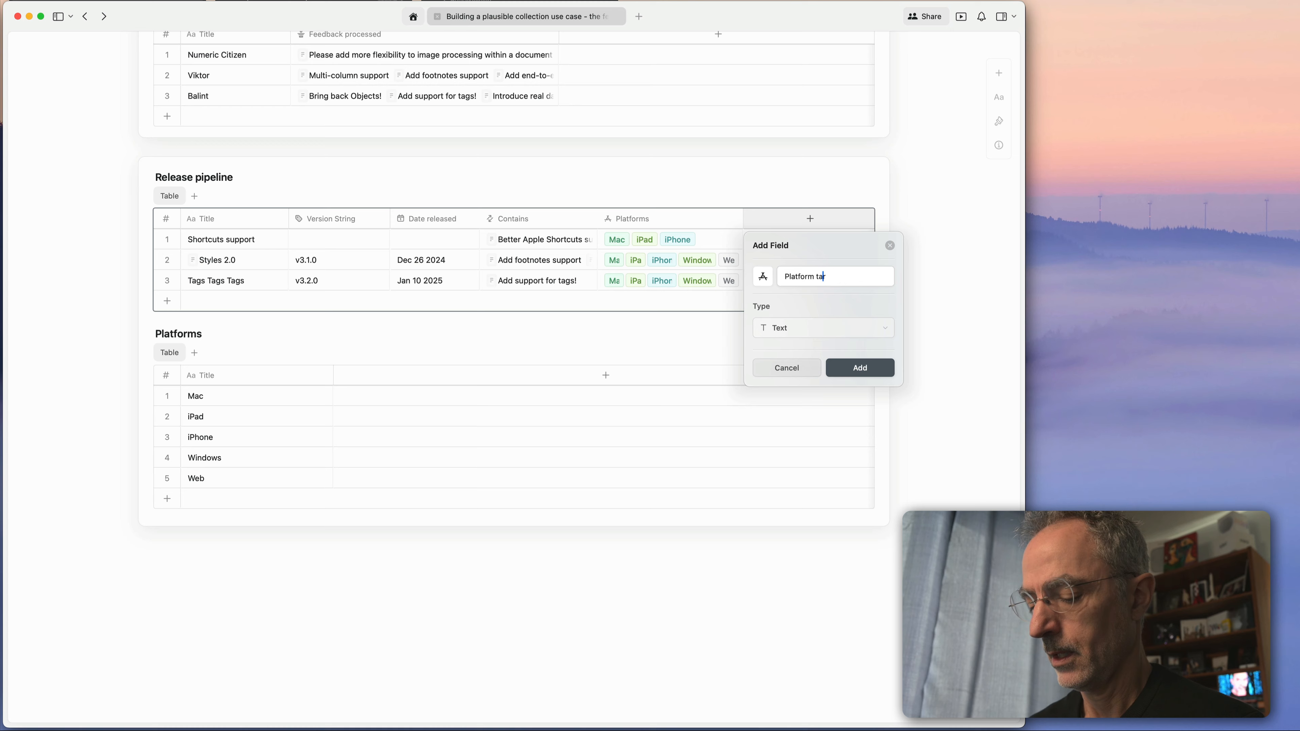
text(rget)
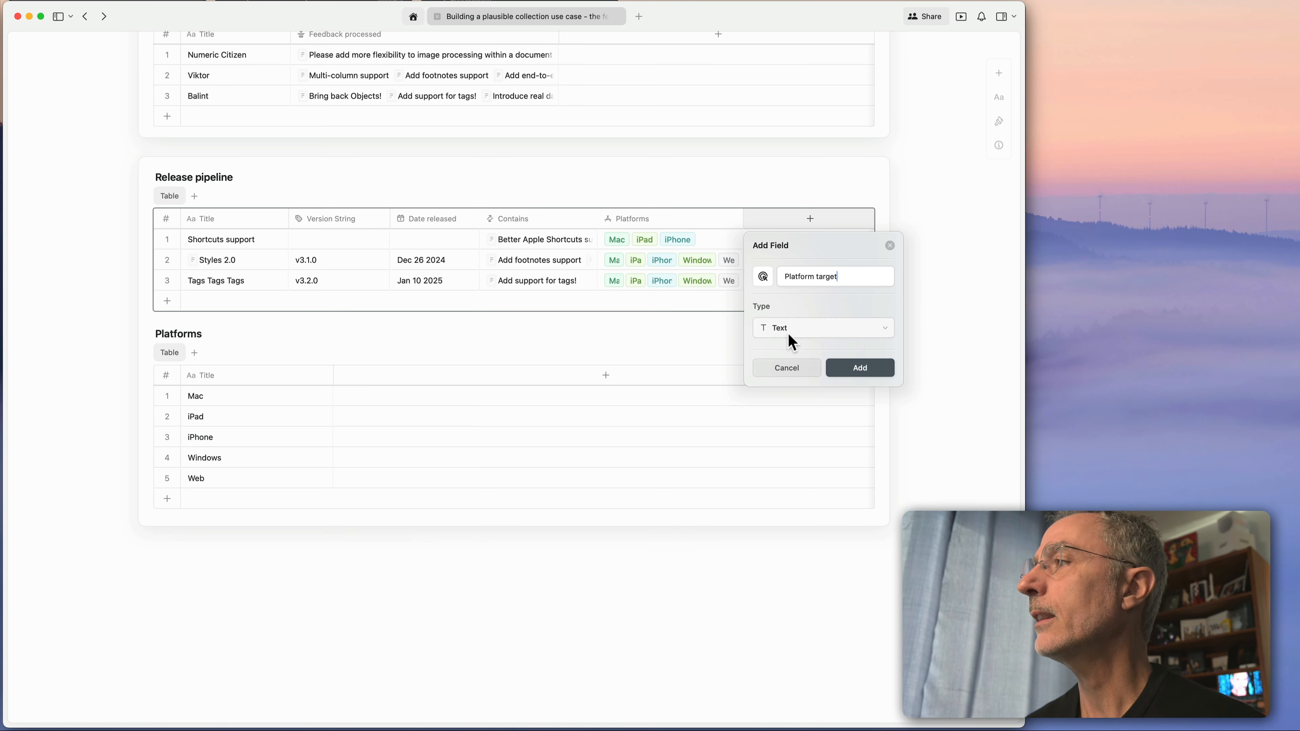
click(788, 329)
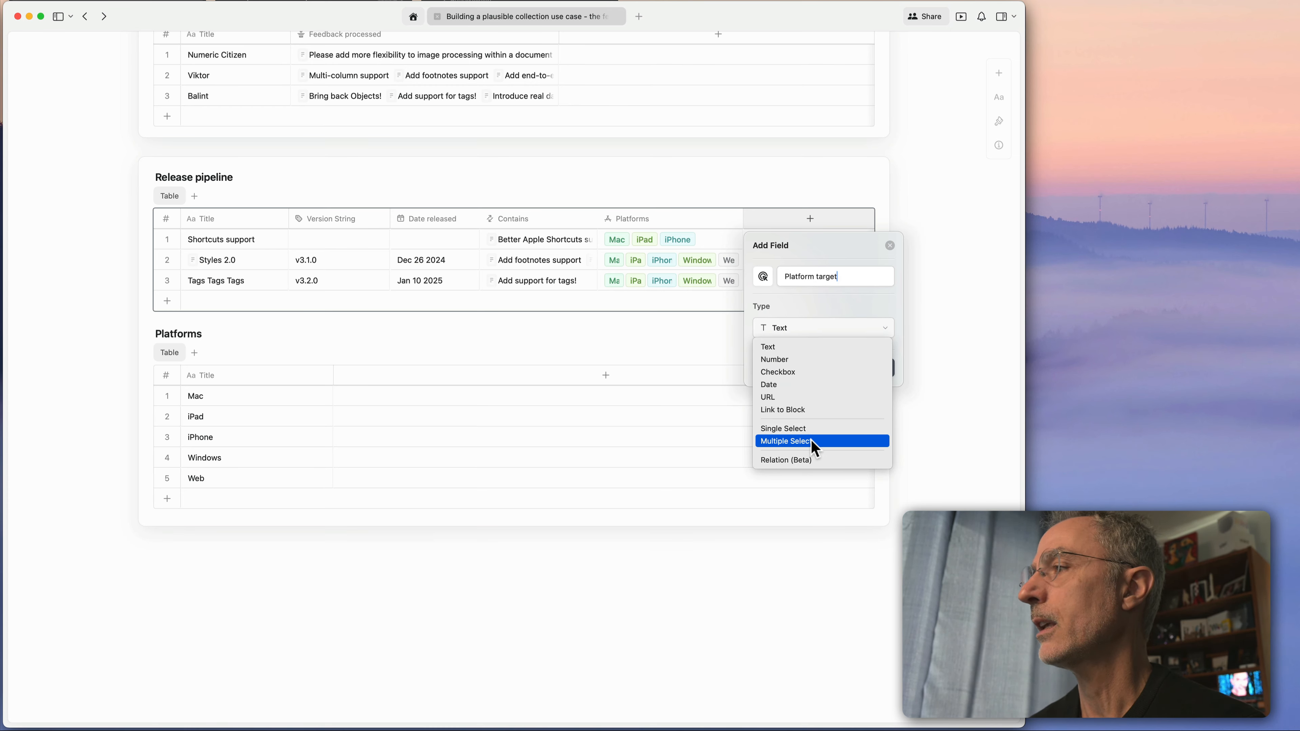
click(802, 459)
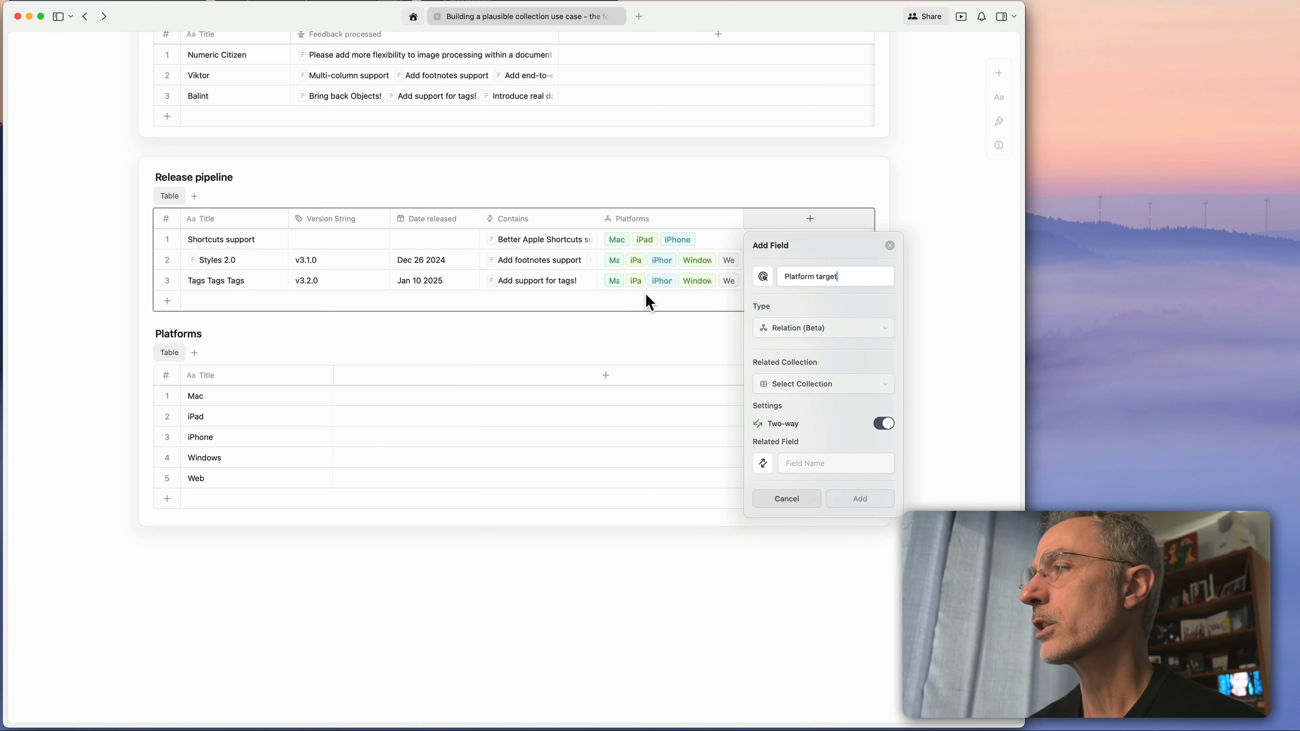
click(847, 385)
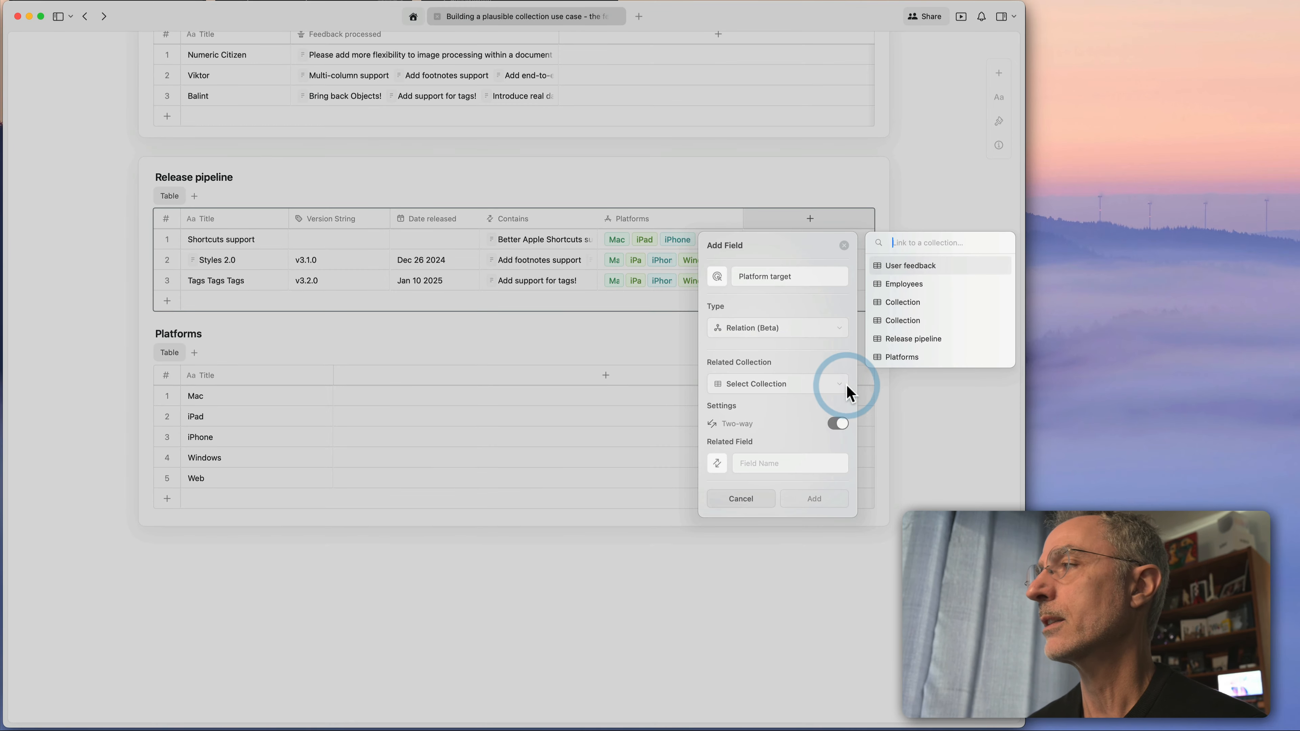
click(920, 358)
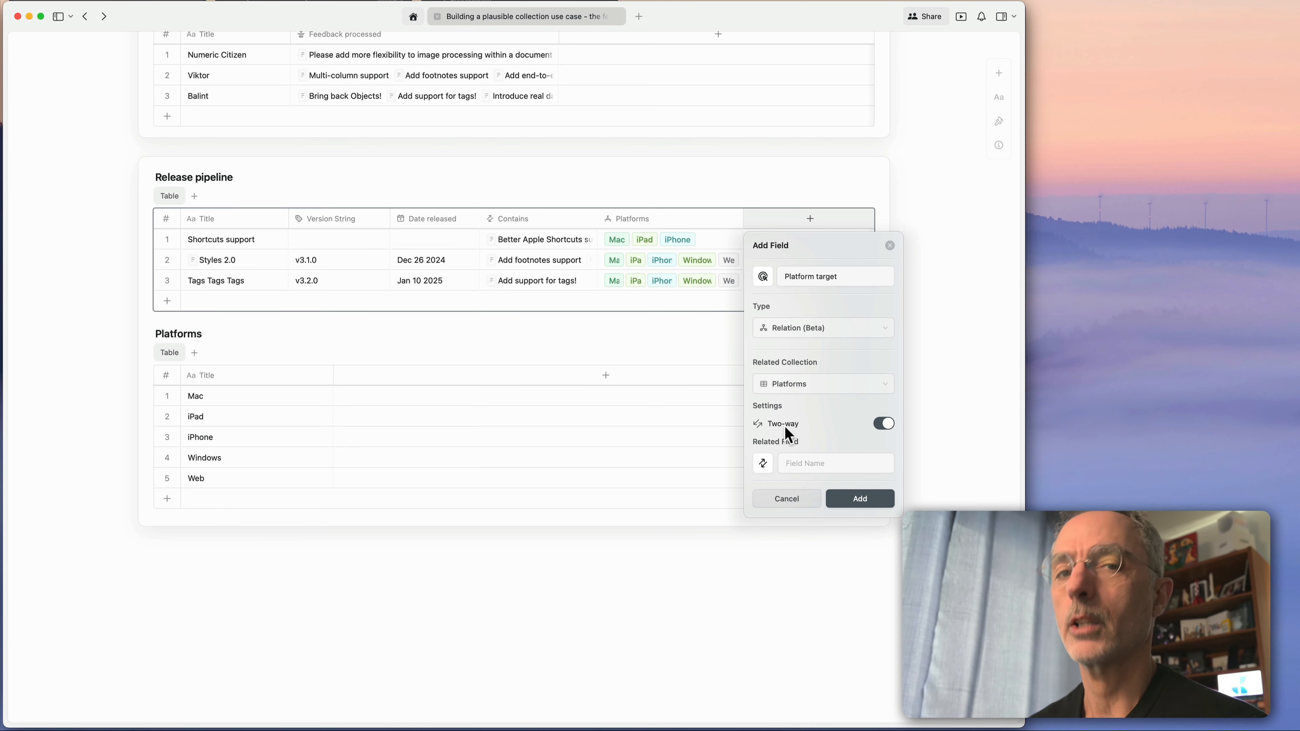
Name the two-way related field "Release" and add the Platform target relation to Release pipeline.
click(817, 463)
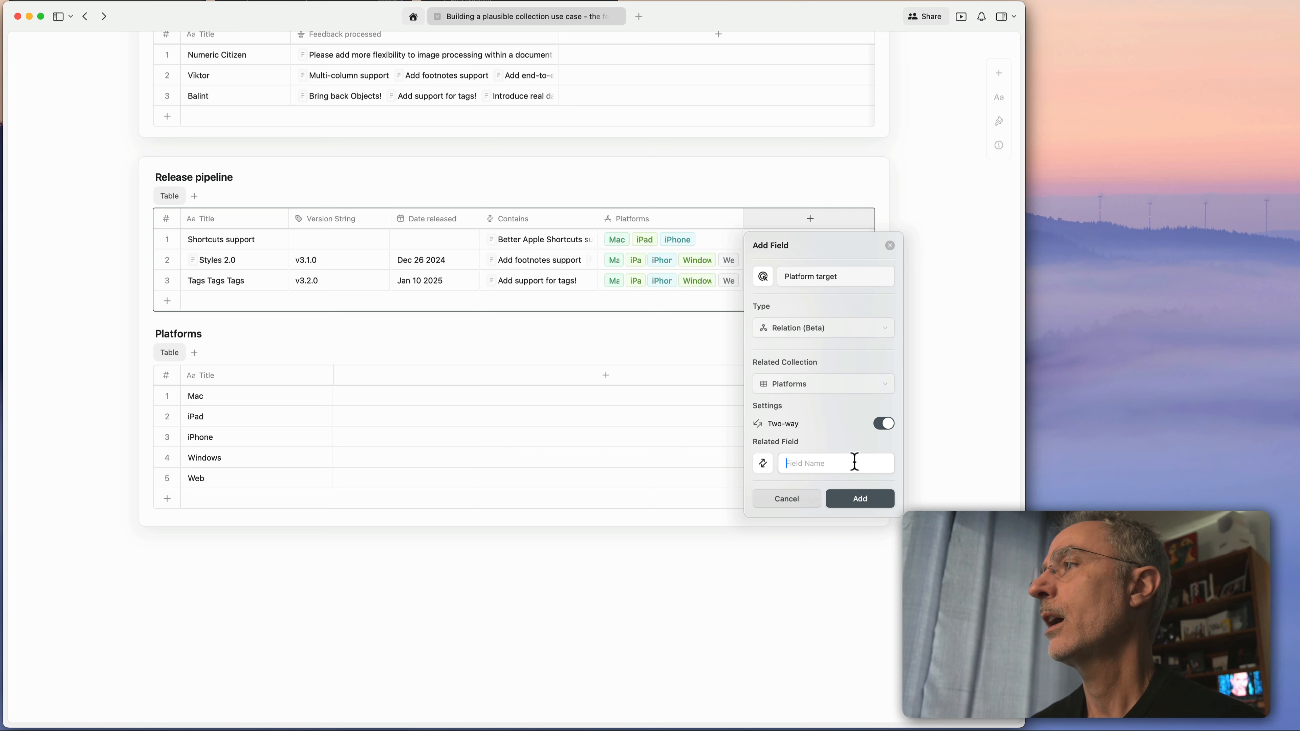
text(Platform)
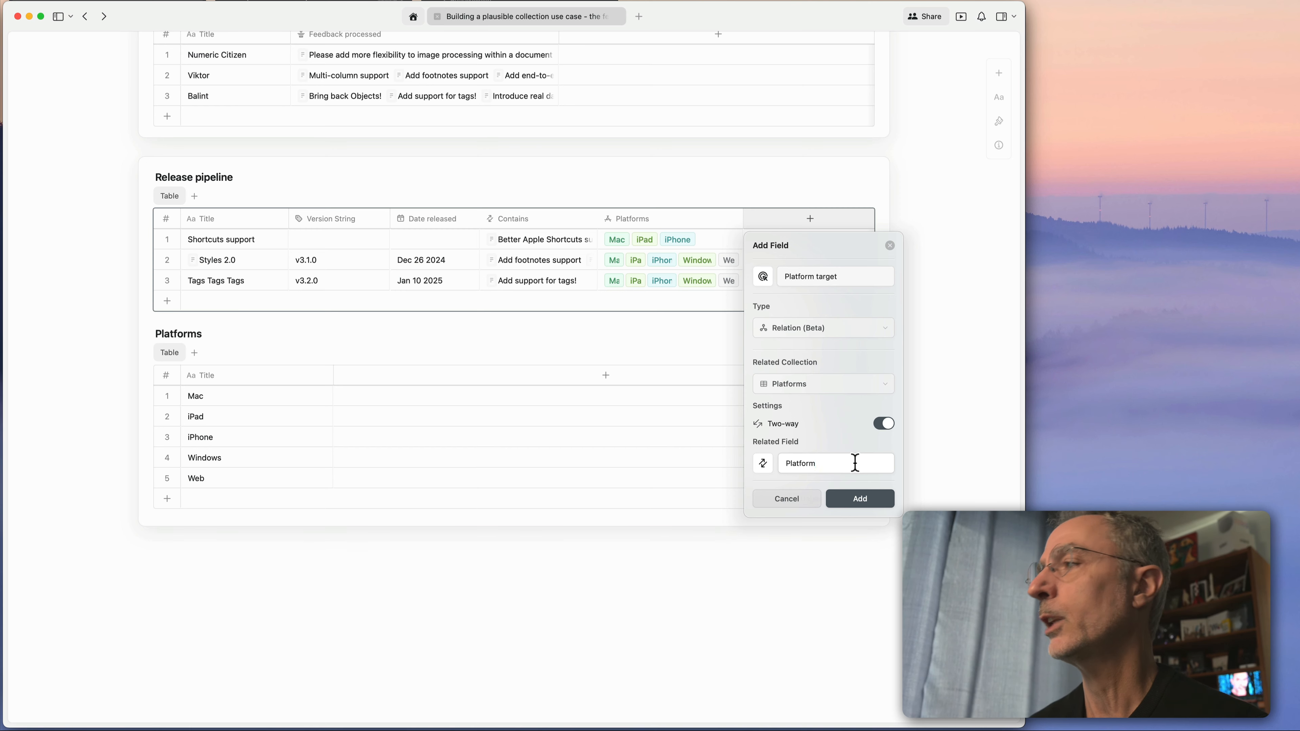
key(BackSpace)
key(BackSpace)
key(BackSpace)
key(BackSpace)
key(BackSpace)
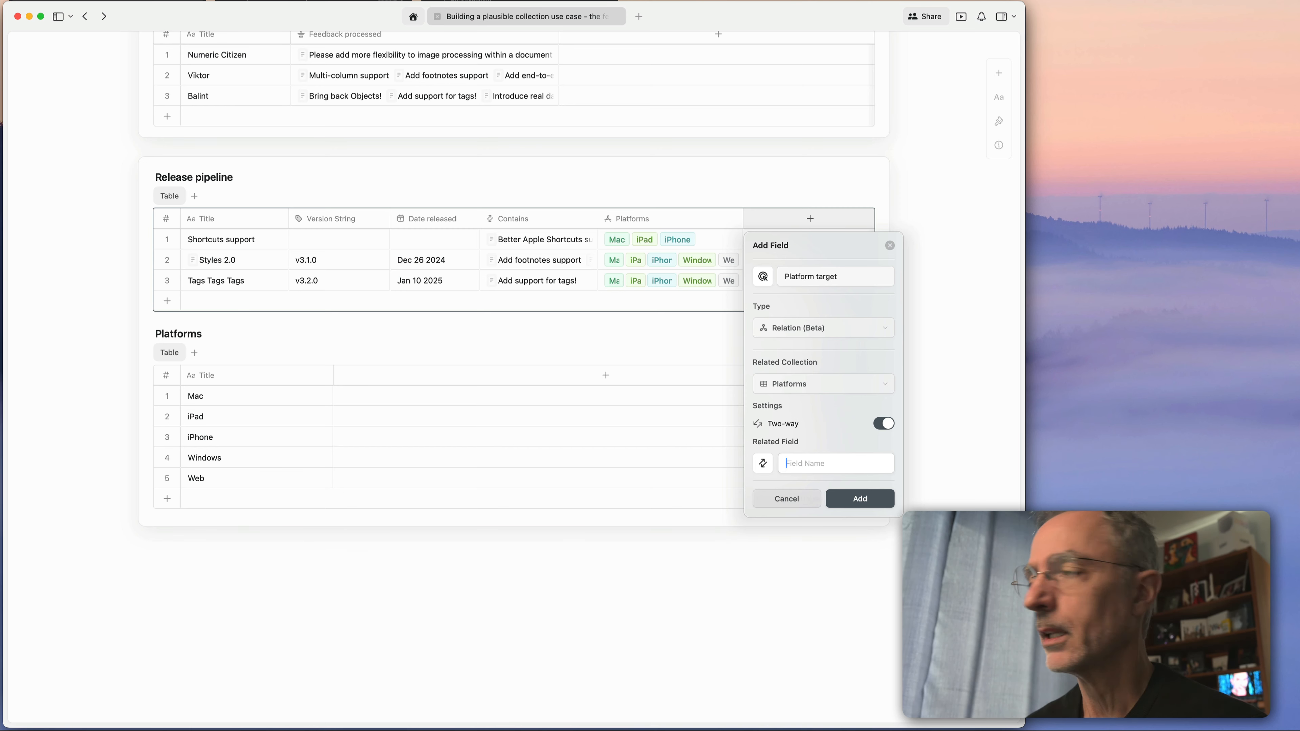
text(Release)
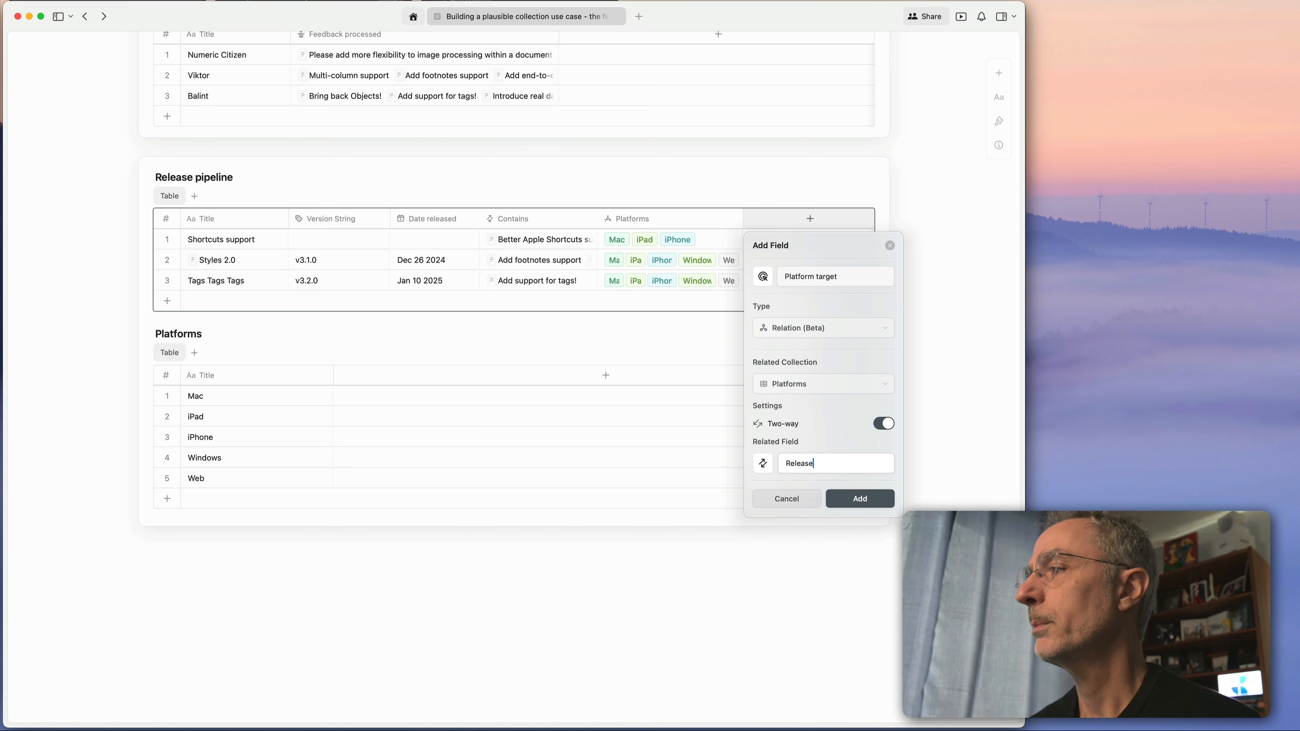
click(861, 500)
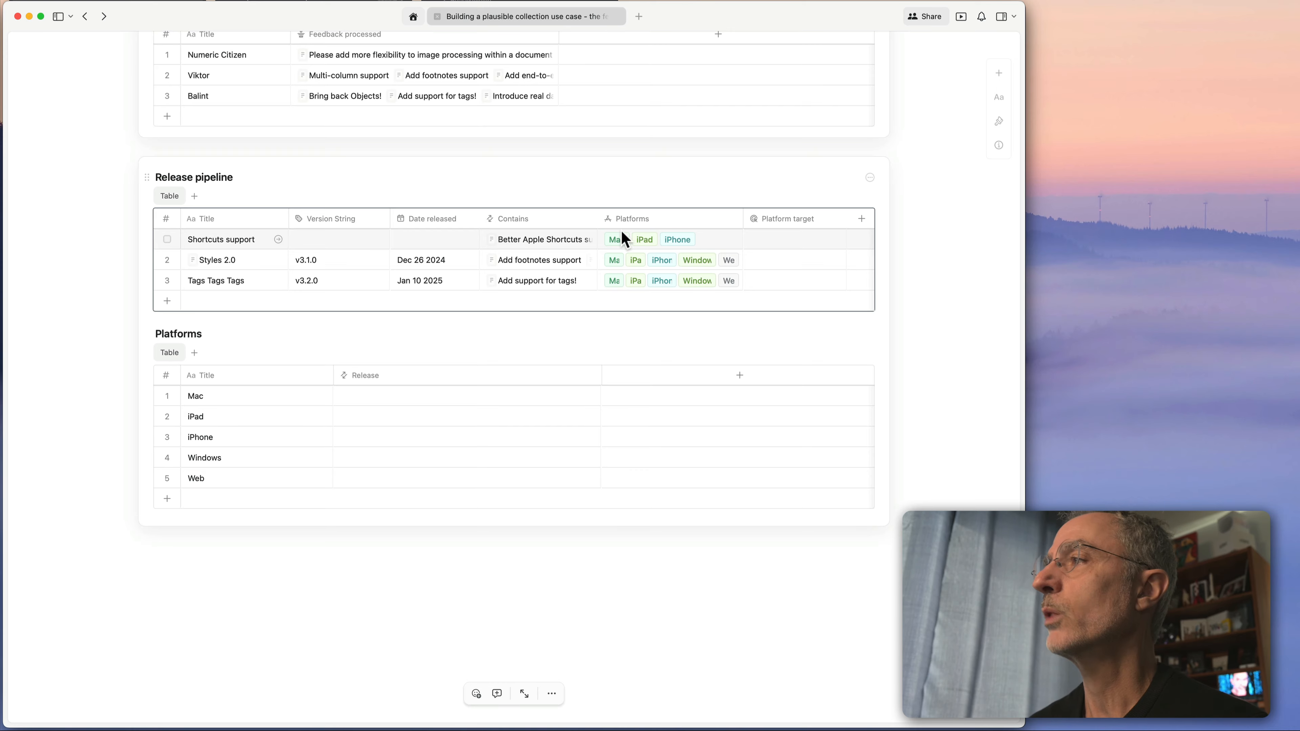
Link the Shortcuts support release to Mac, iPad and iPhone in its Platform target field.
click(775, 248)
click(801, 246)
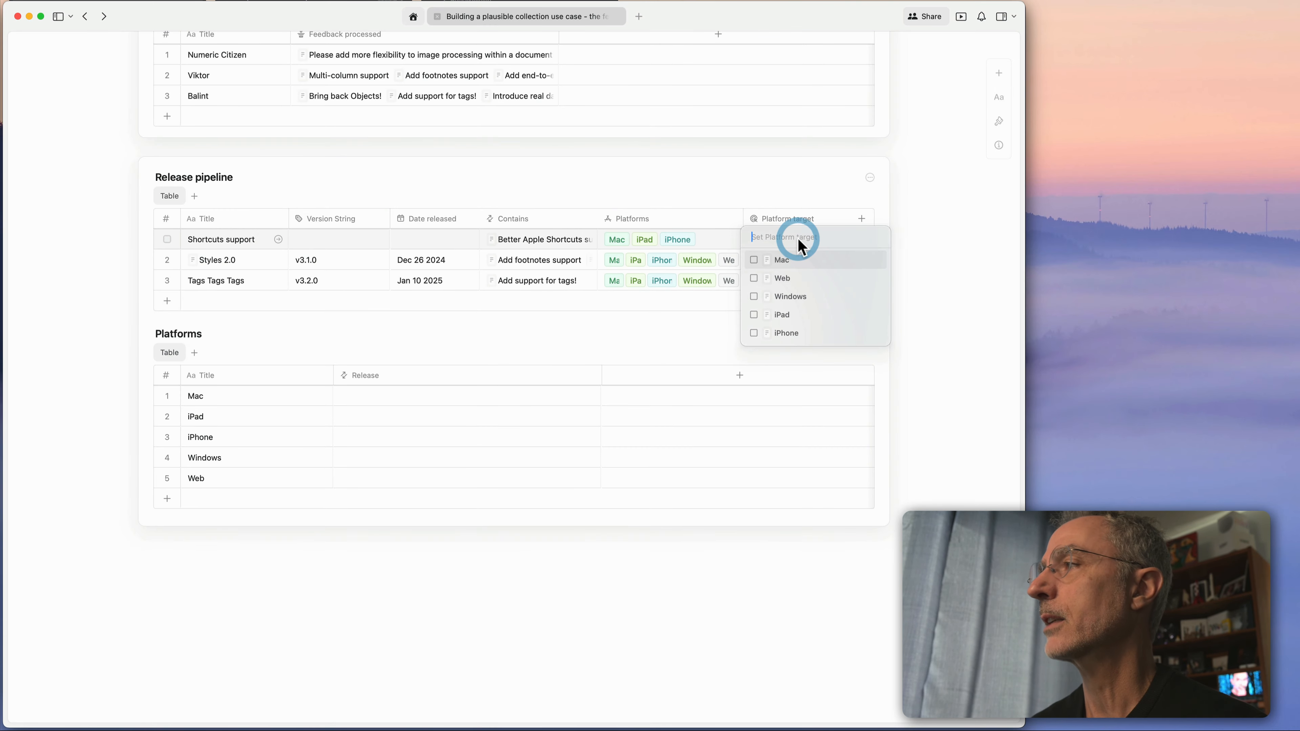
click(754, 260)
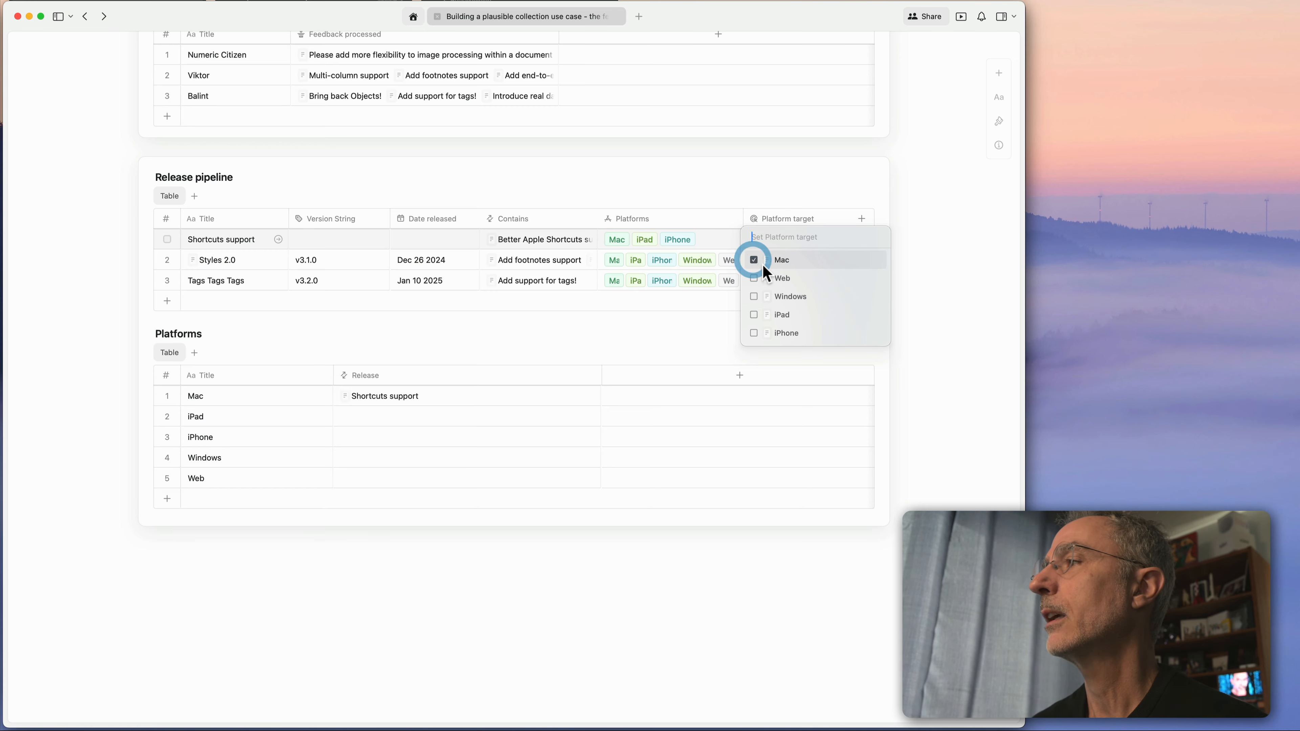
click(754, 315)
click(753, 333)
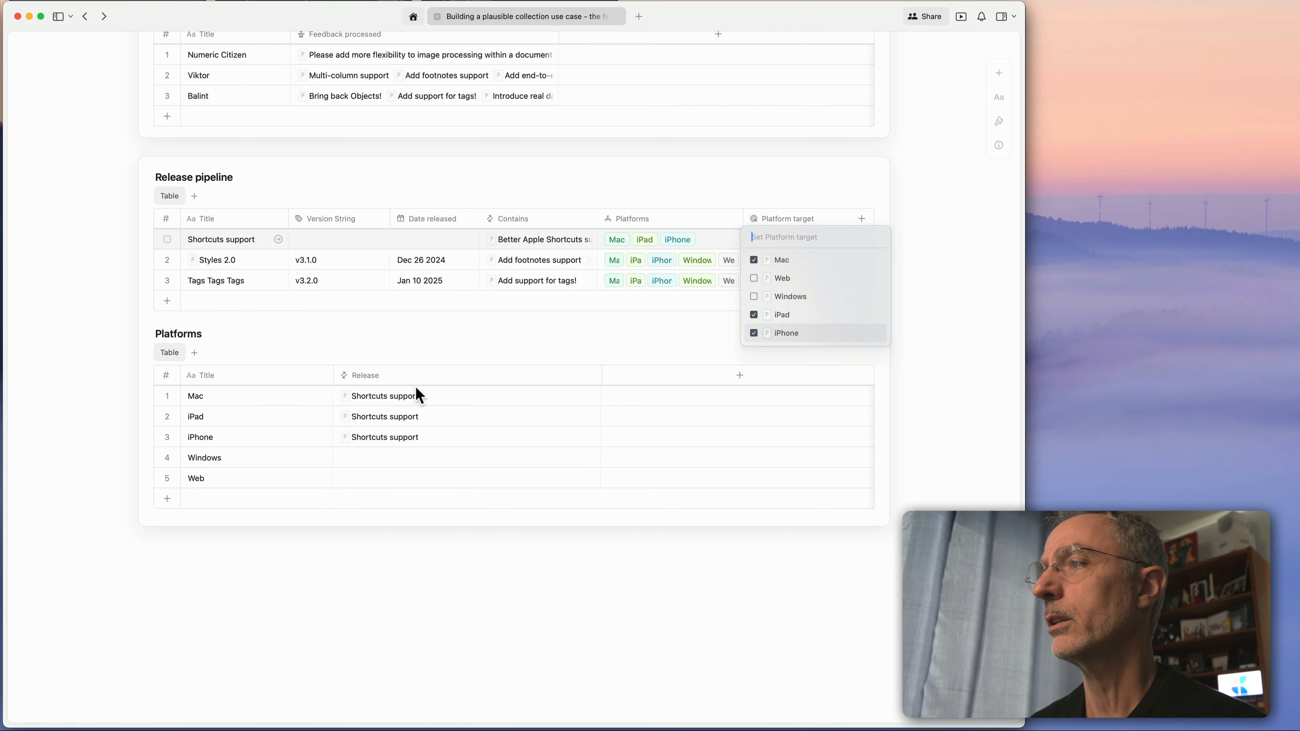
click(606, 330)
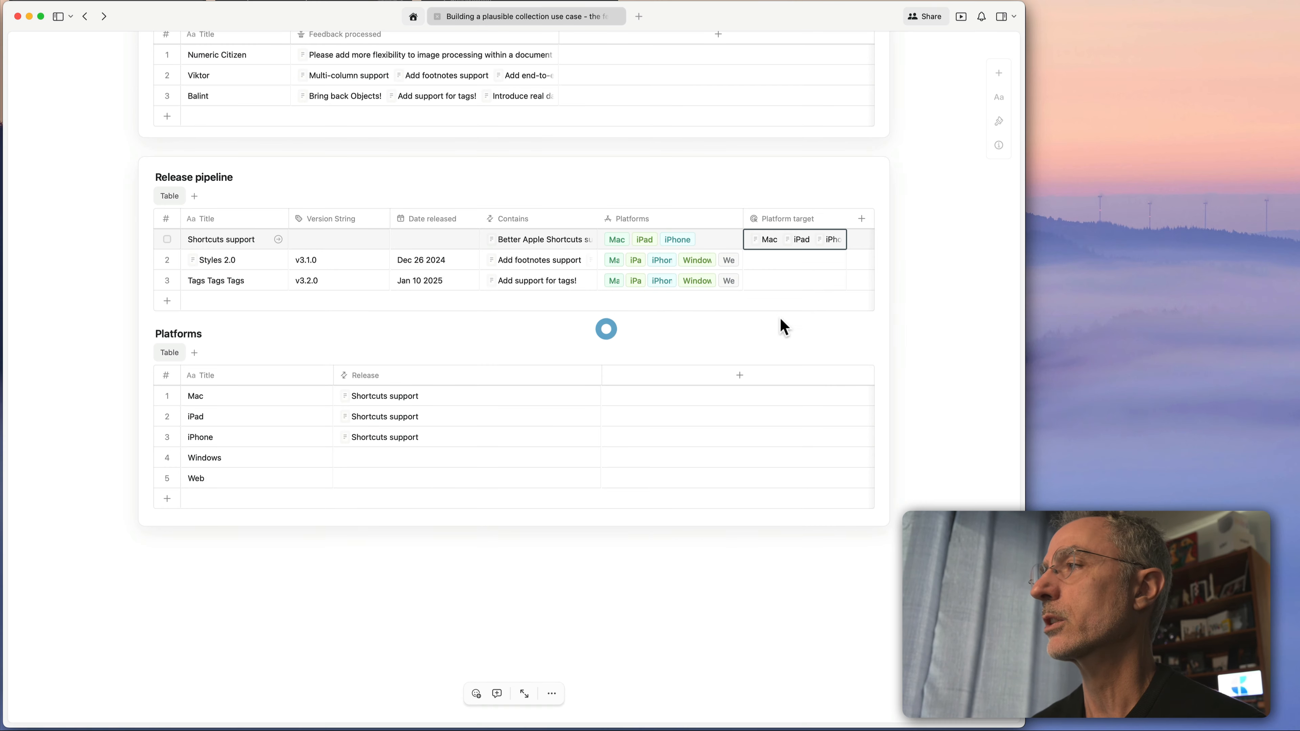
Link the Styles 2.0 release to Mac, Web, Windows, iPad and iPhone as platform targets.
click(777, 262)
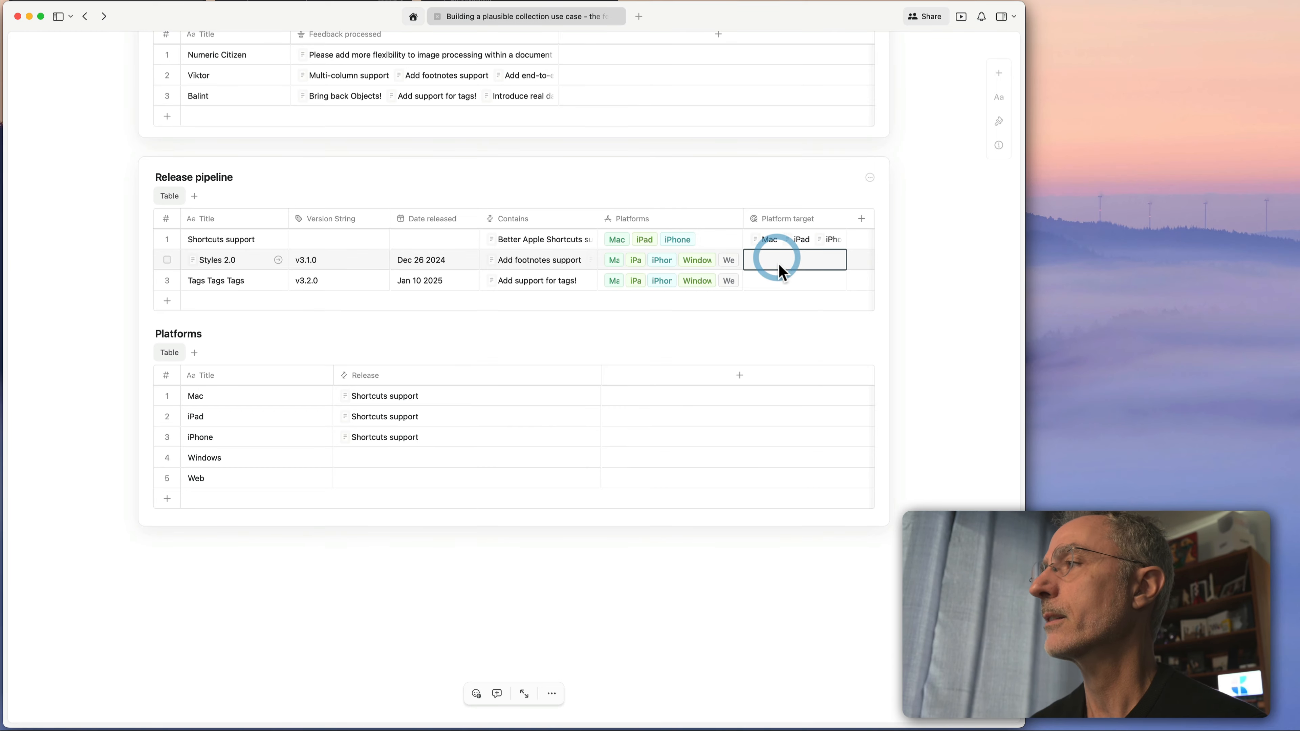
click(777, 261)
click(754, 280)
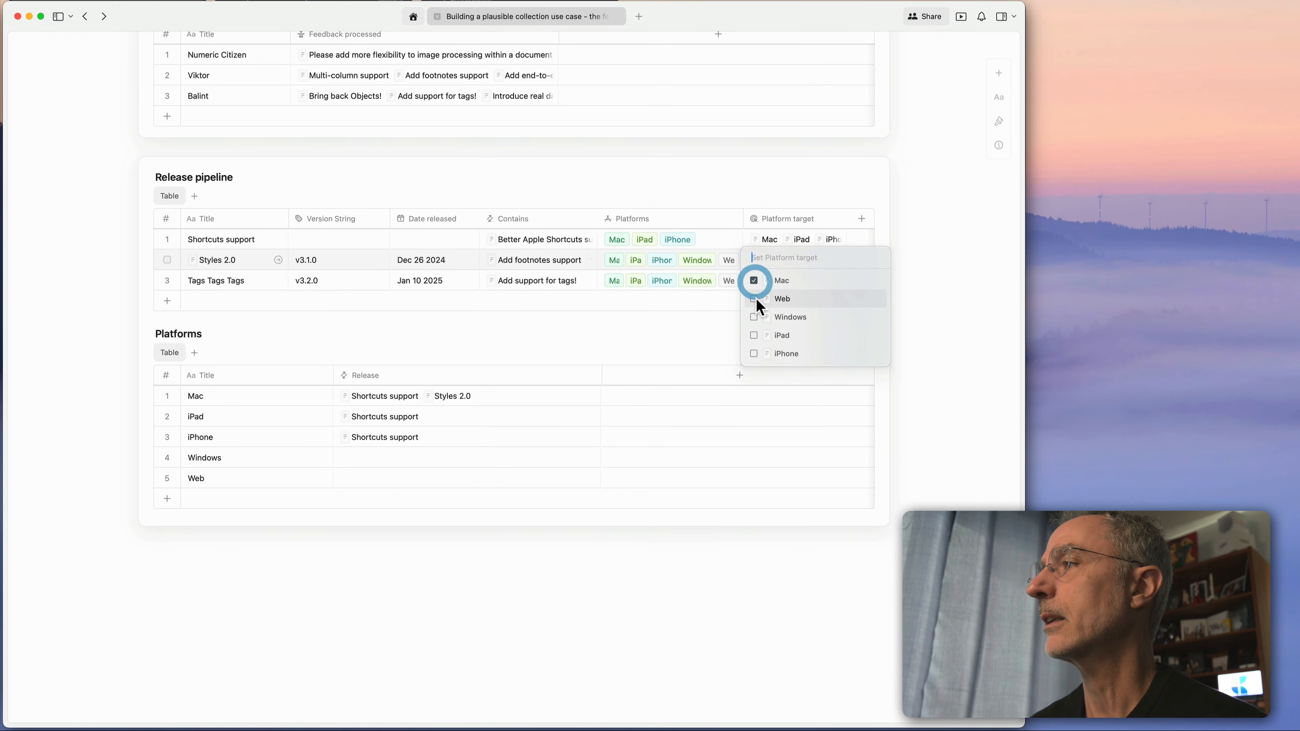
click(754, 299)
click(754, 317)
click(754, 336)
click(754, 354)
click(697, 352)
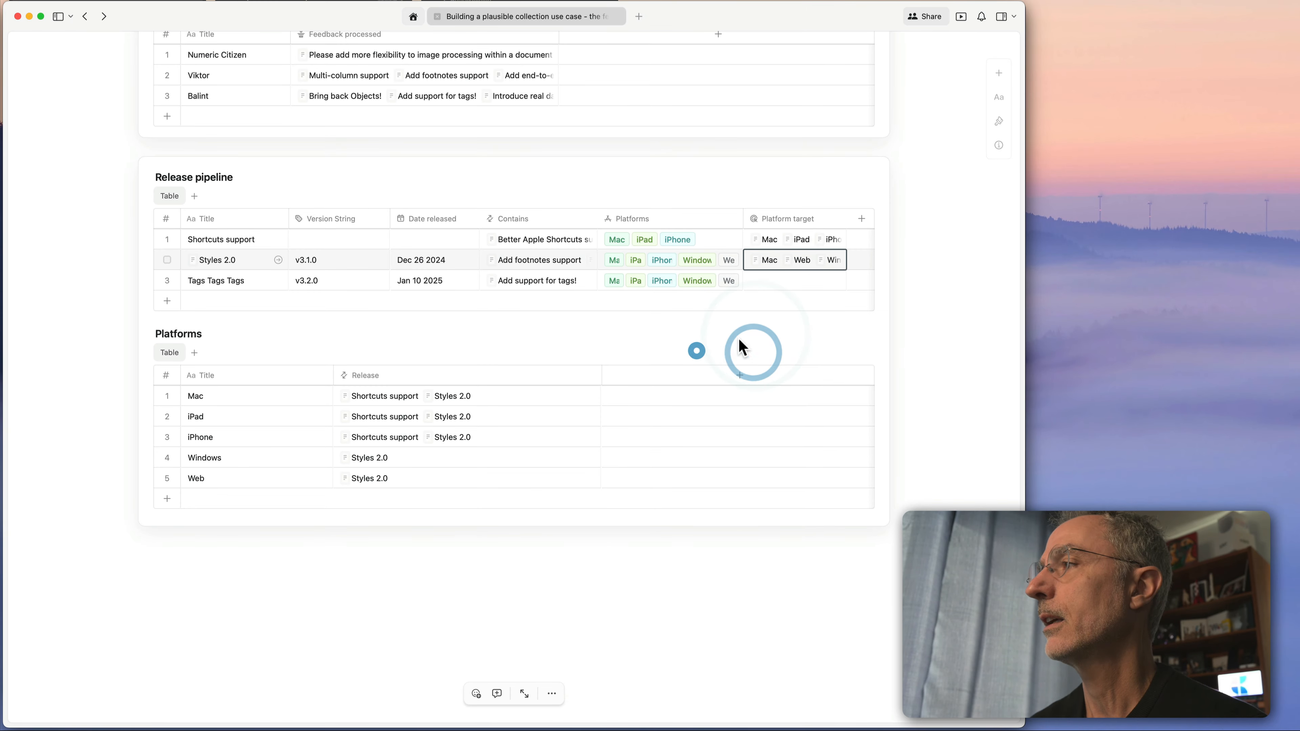
Set the Platform target of the Tags Tags Tags release to Mac, Web, Windows, iPad and iPhone.
click(795, 281)
click(793, 295)
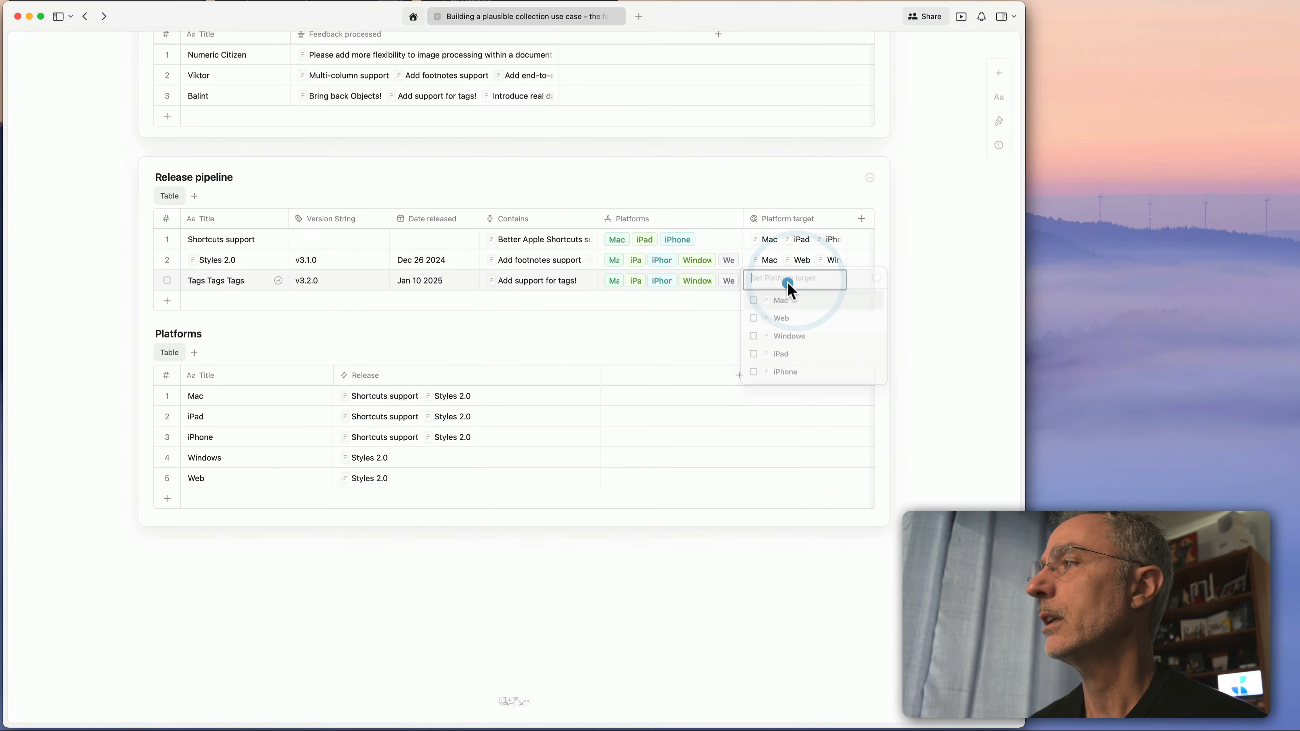
click(753, 300)
click(754, 319)
click(754, 337)
click(753, 355)
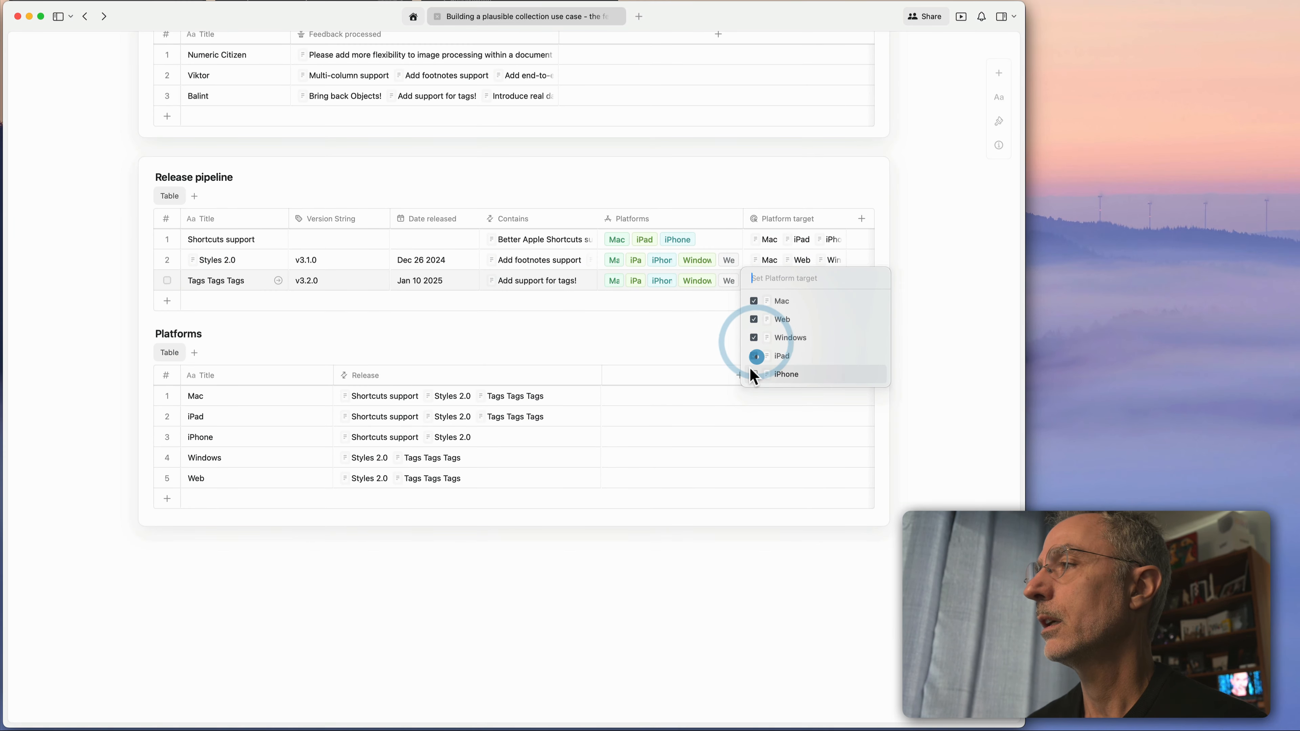
click(753, 375)
click(610, 333)
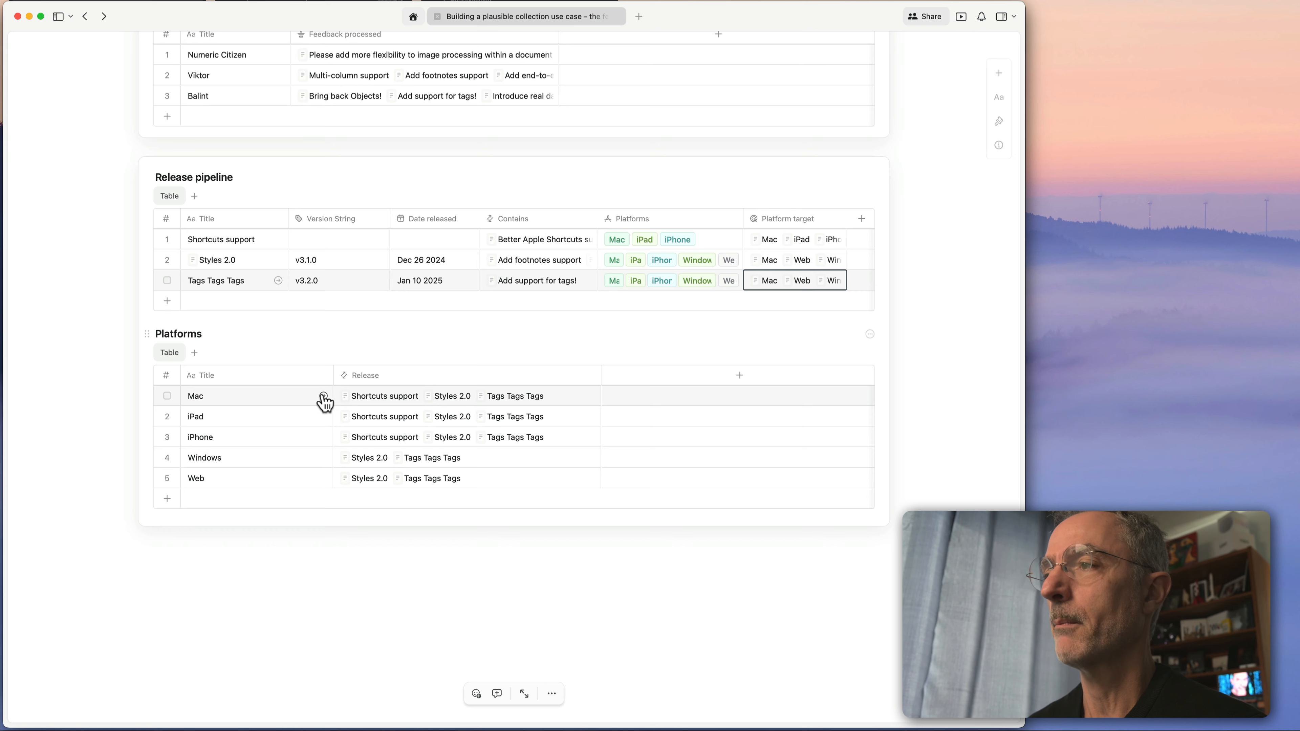
Review the Release relation on the Mac item's page and return to the document containing the collections.
click(323, 396)
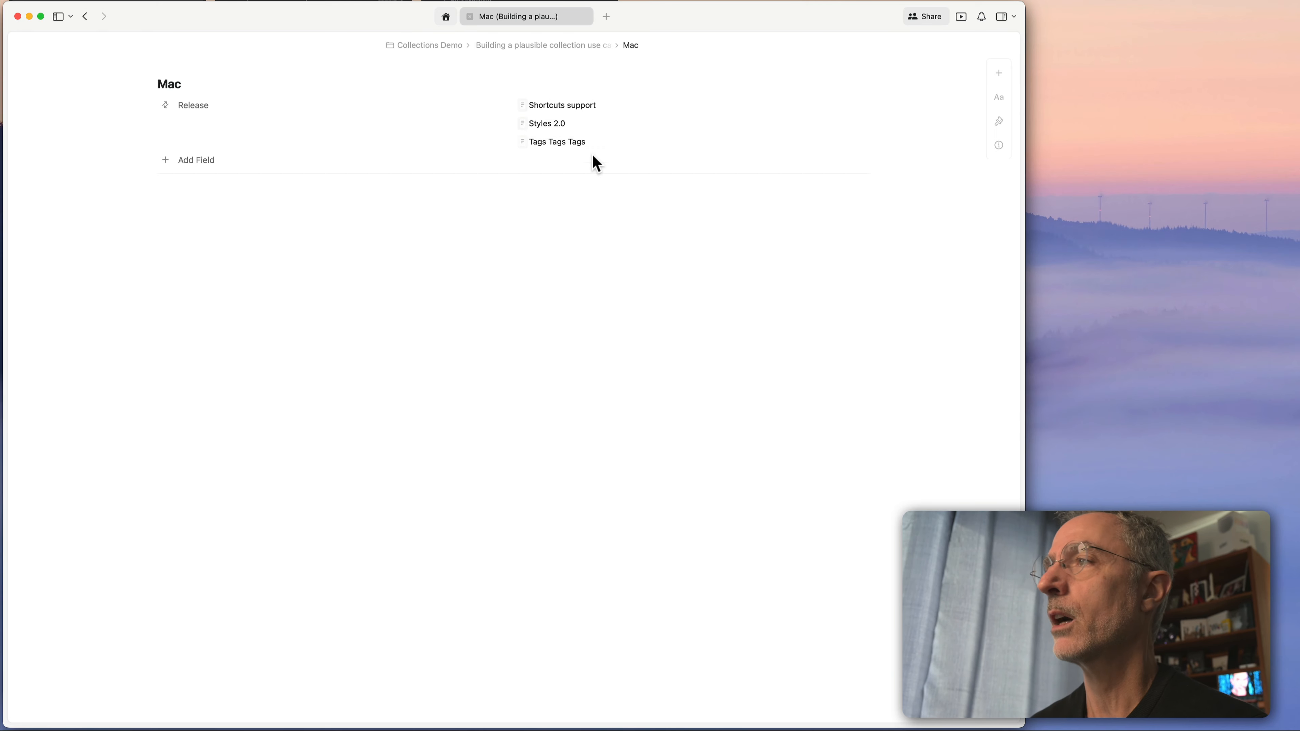
click(298, 205)
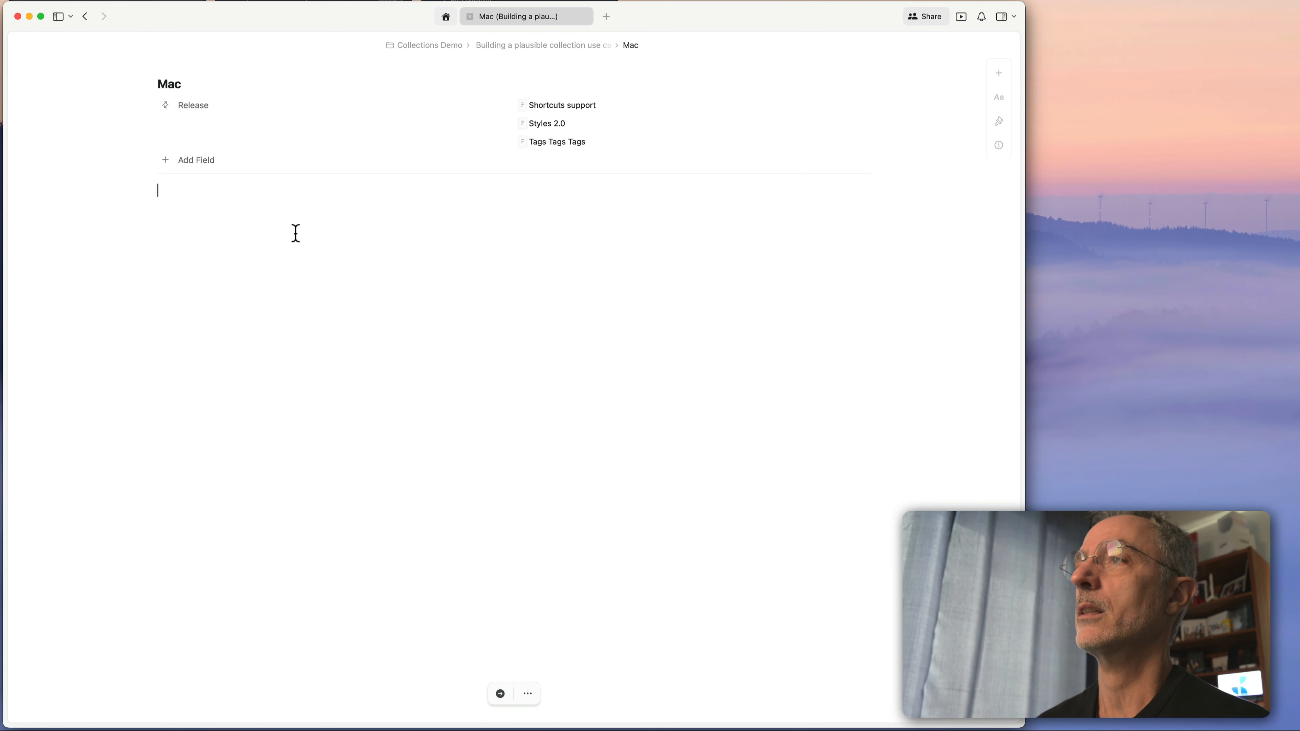
click(541, 46)
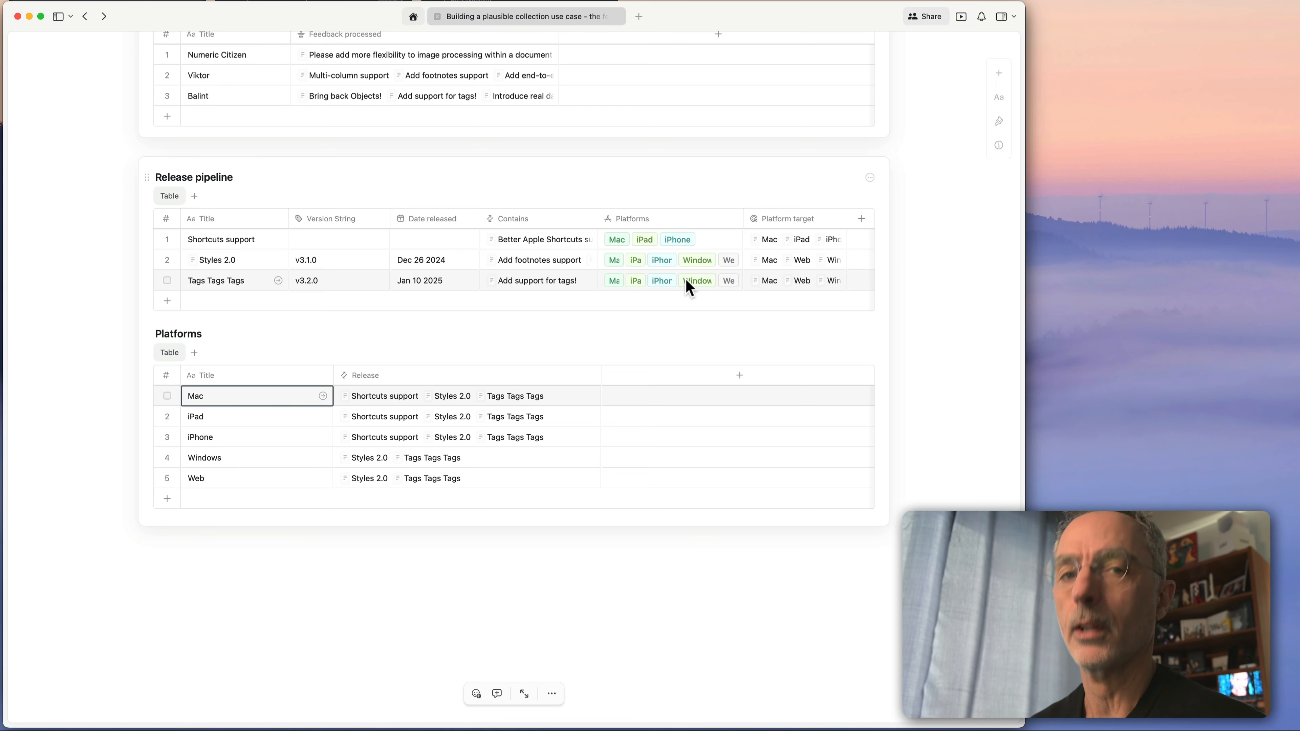
Add a filter to the Release pipeline table on the Platforms field with the condition Is.
scroll(915, 418, up, 3)
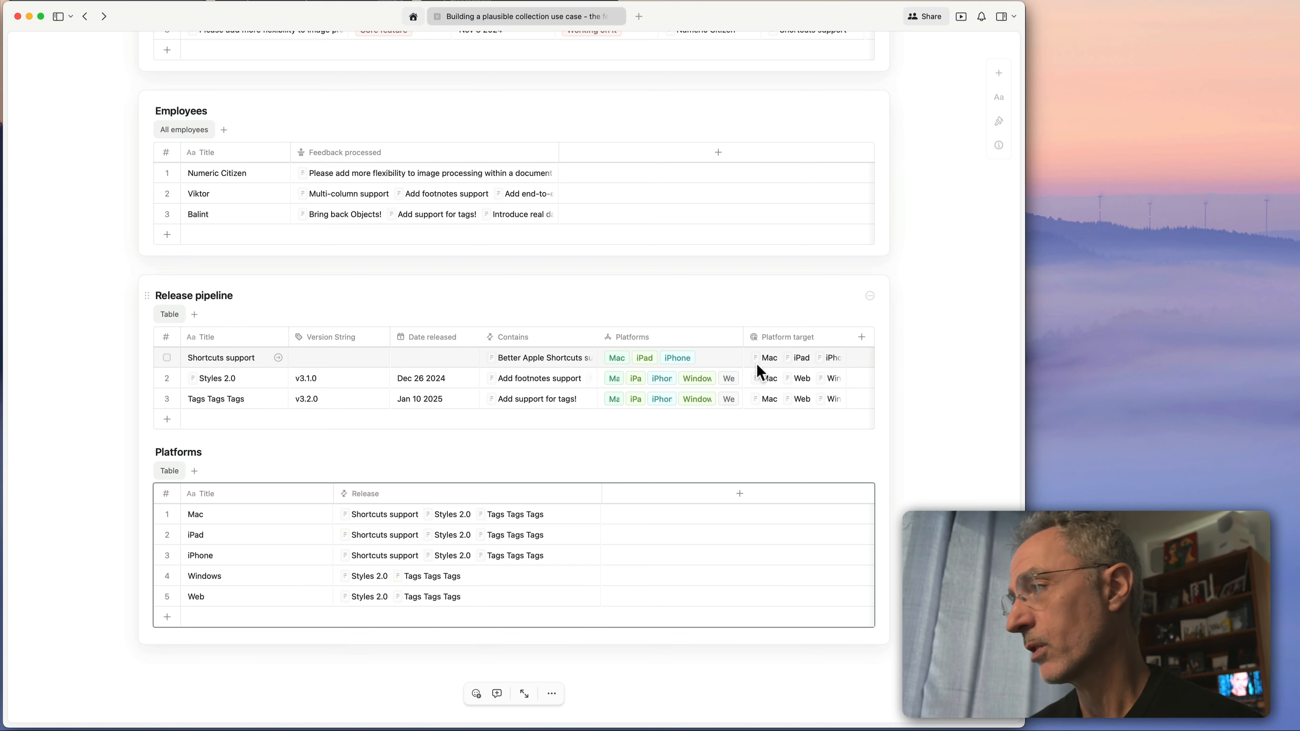
scroll(757, 363, right, 1)
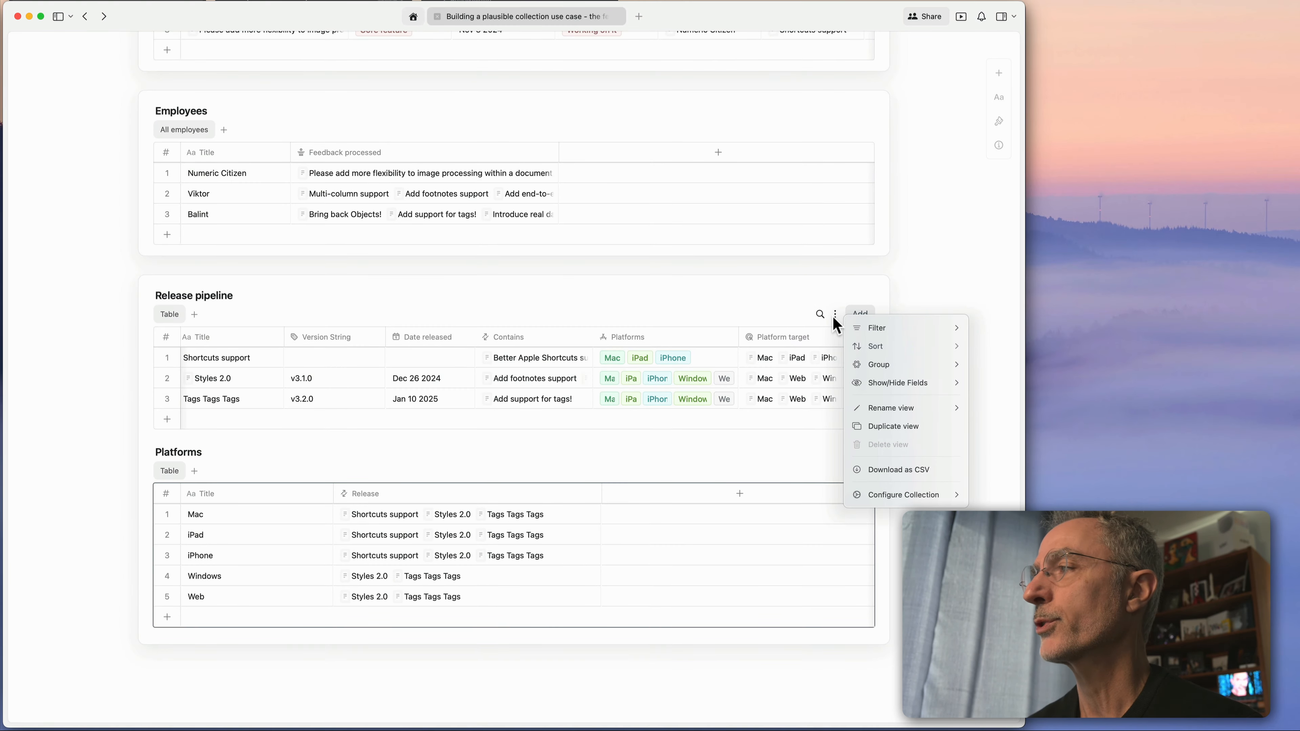
click(916, 328)
click(898, 367)
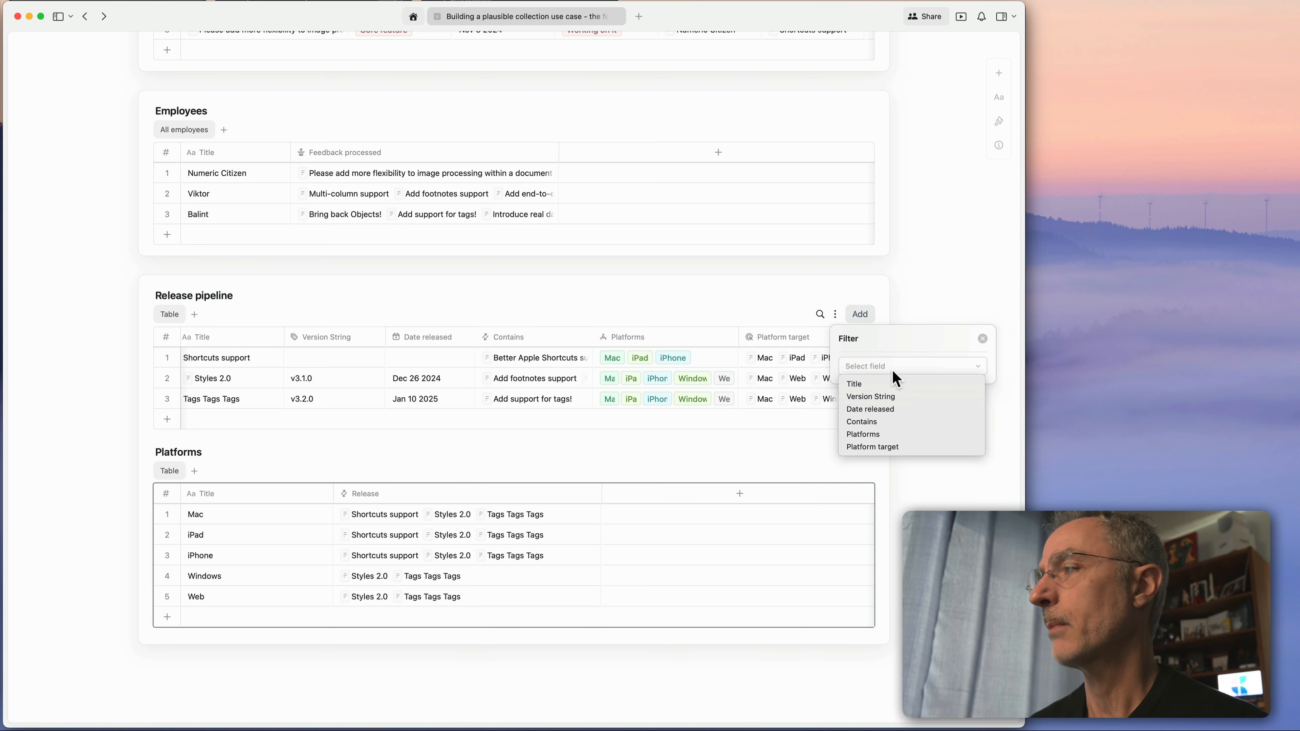
click(884, 439)
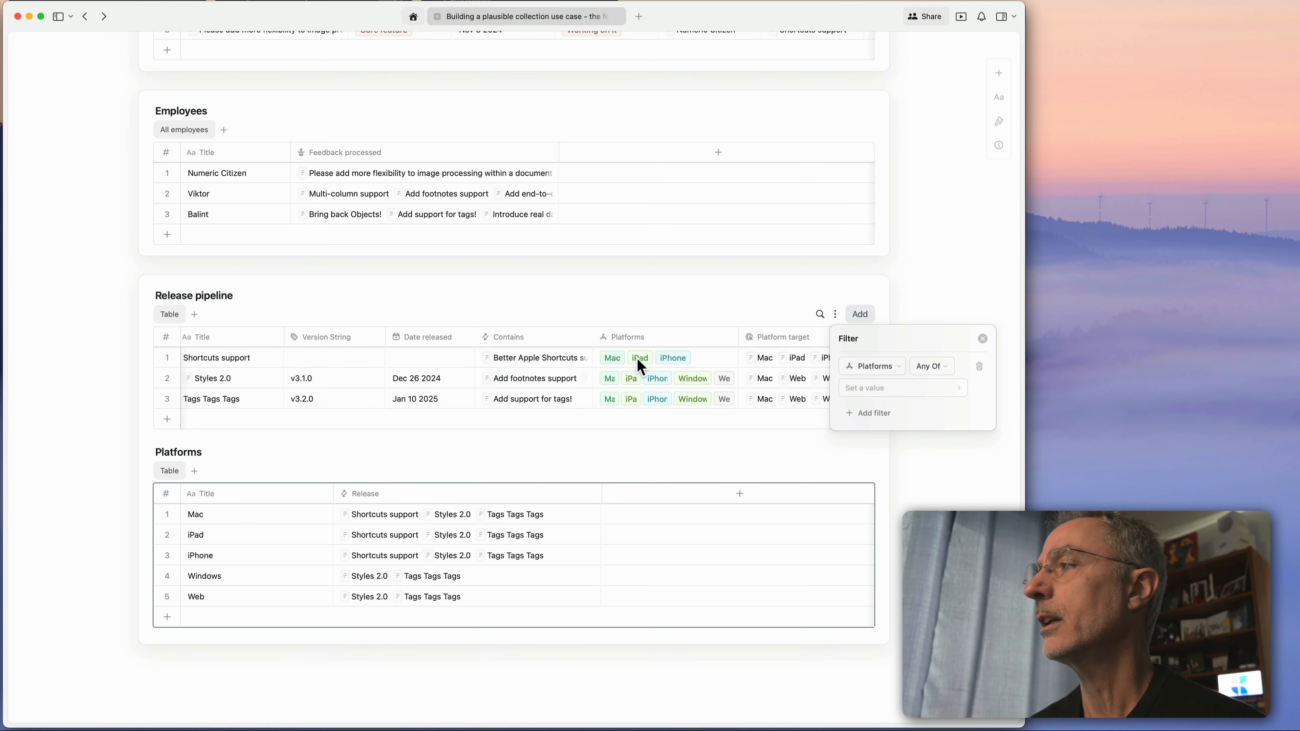
click(935, 375)
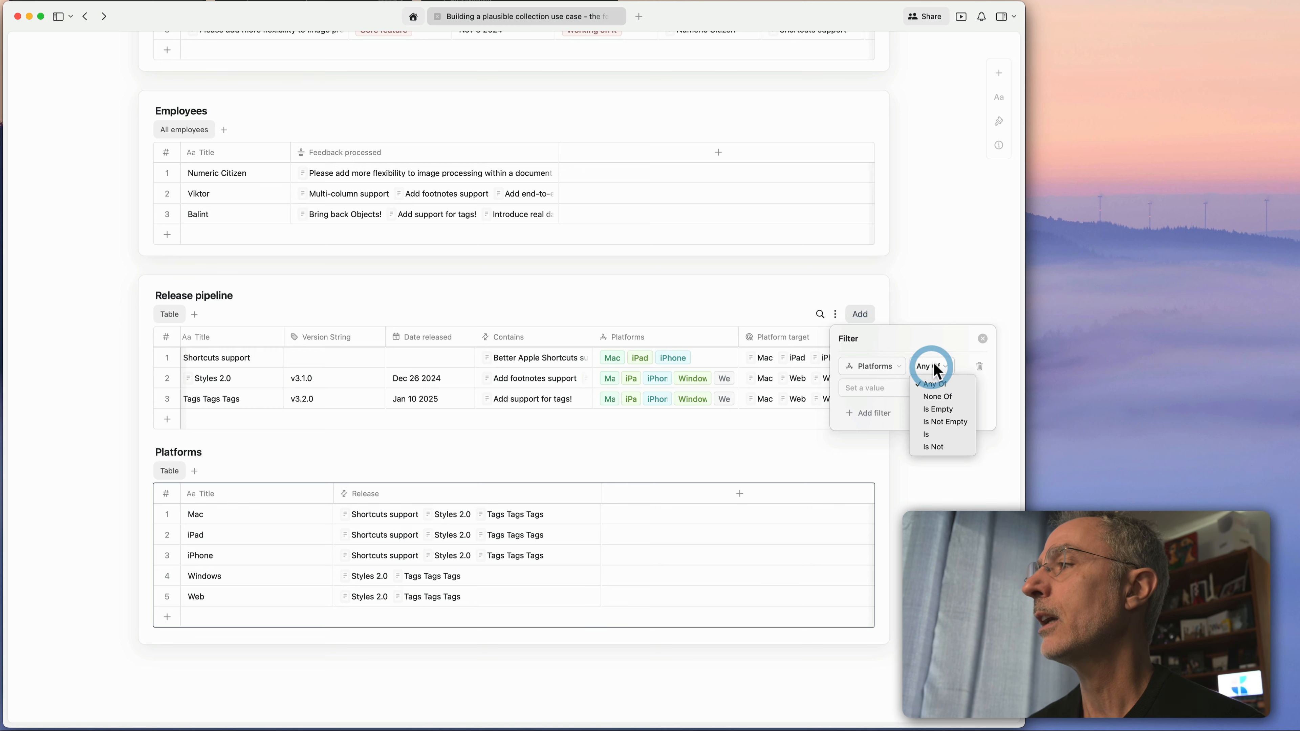
click(942, 436)
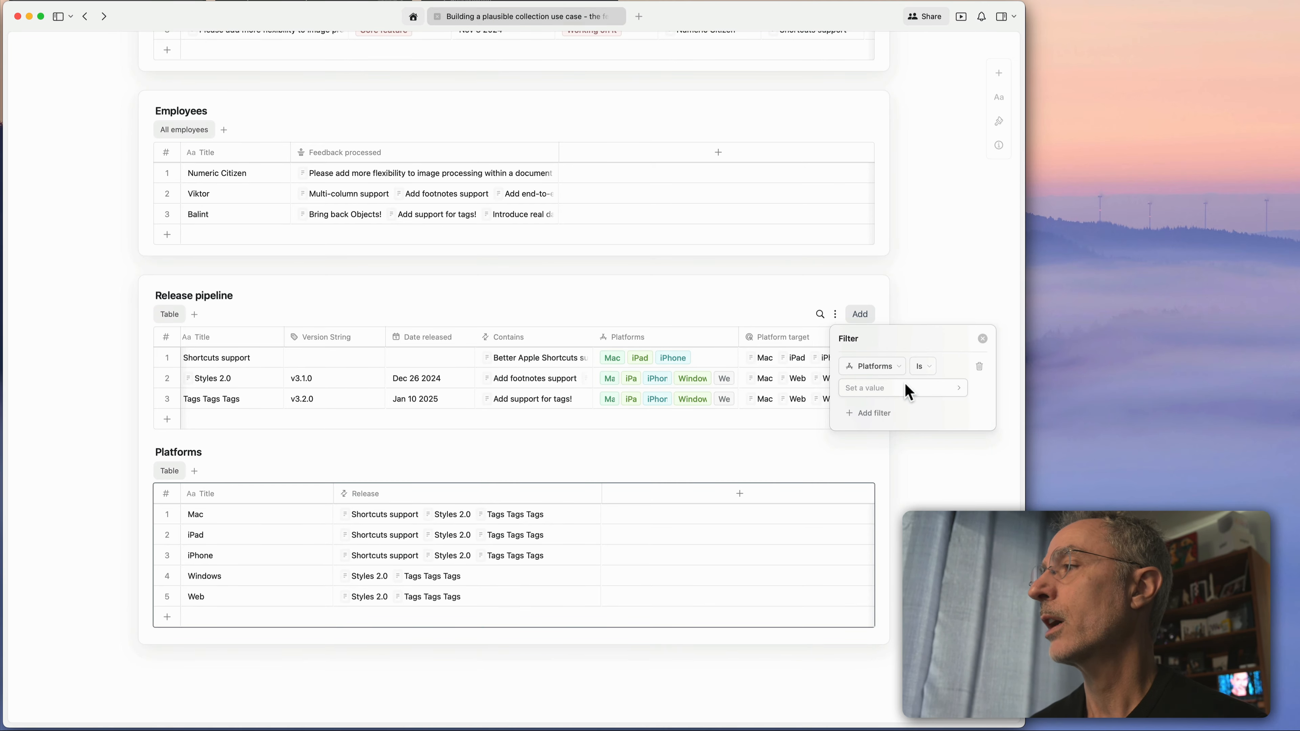
Try Windows as the Platforms filter's value, and replace it with Mac, iPad and iPhone.
click(904, 385)
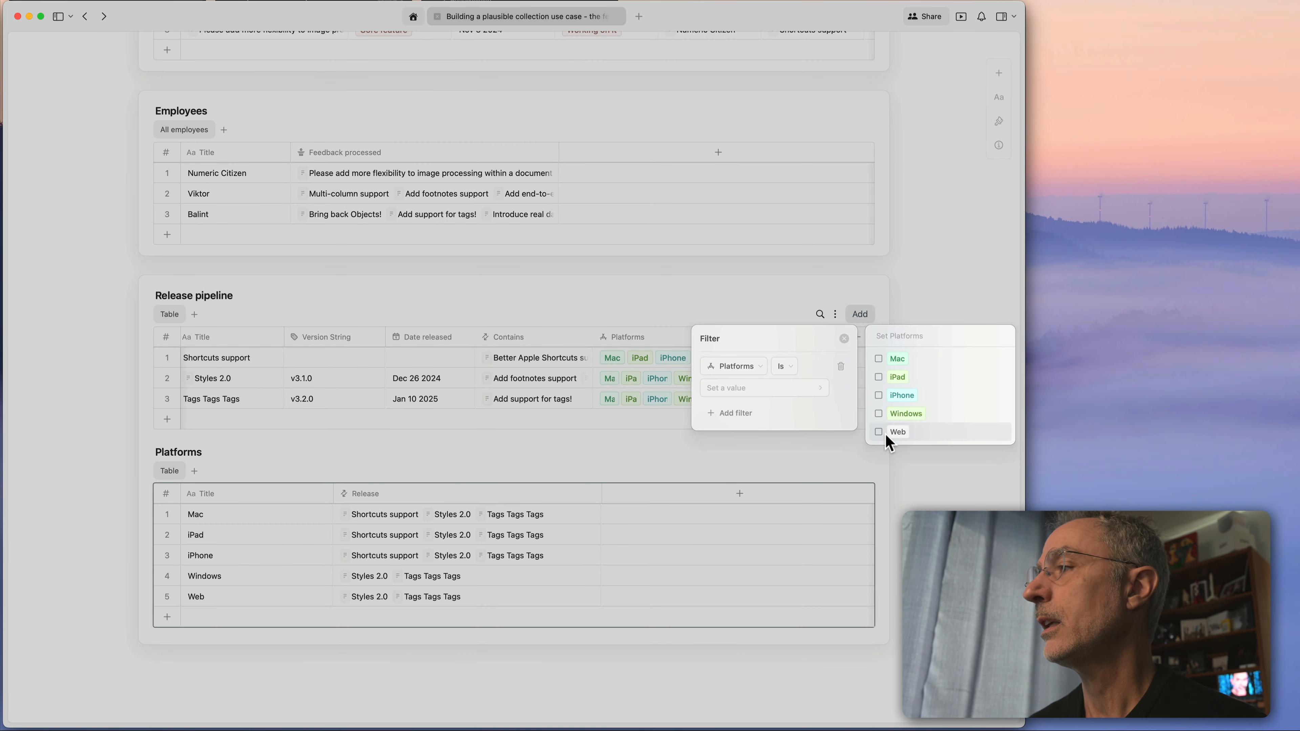
click(878, 414)
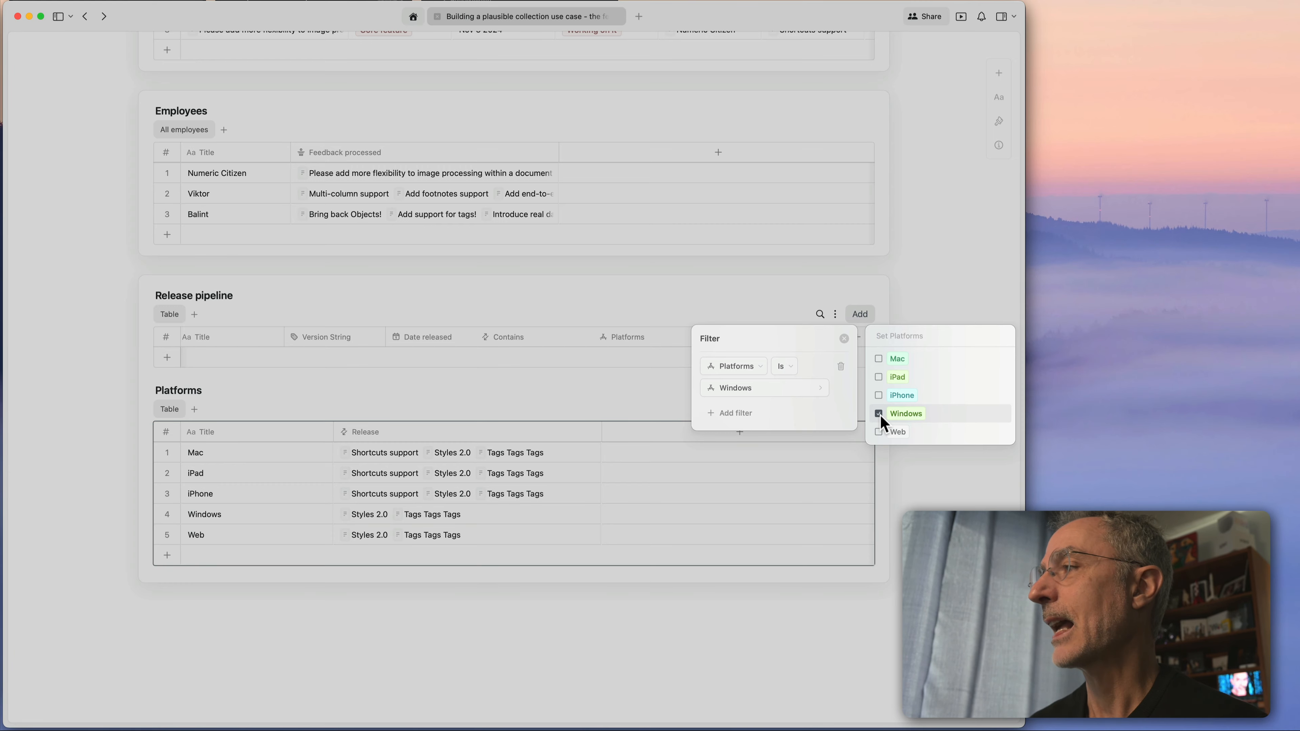
click(879, 414)
click(878, 359)
click(878, 377)
click(878, 395)
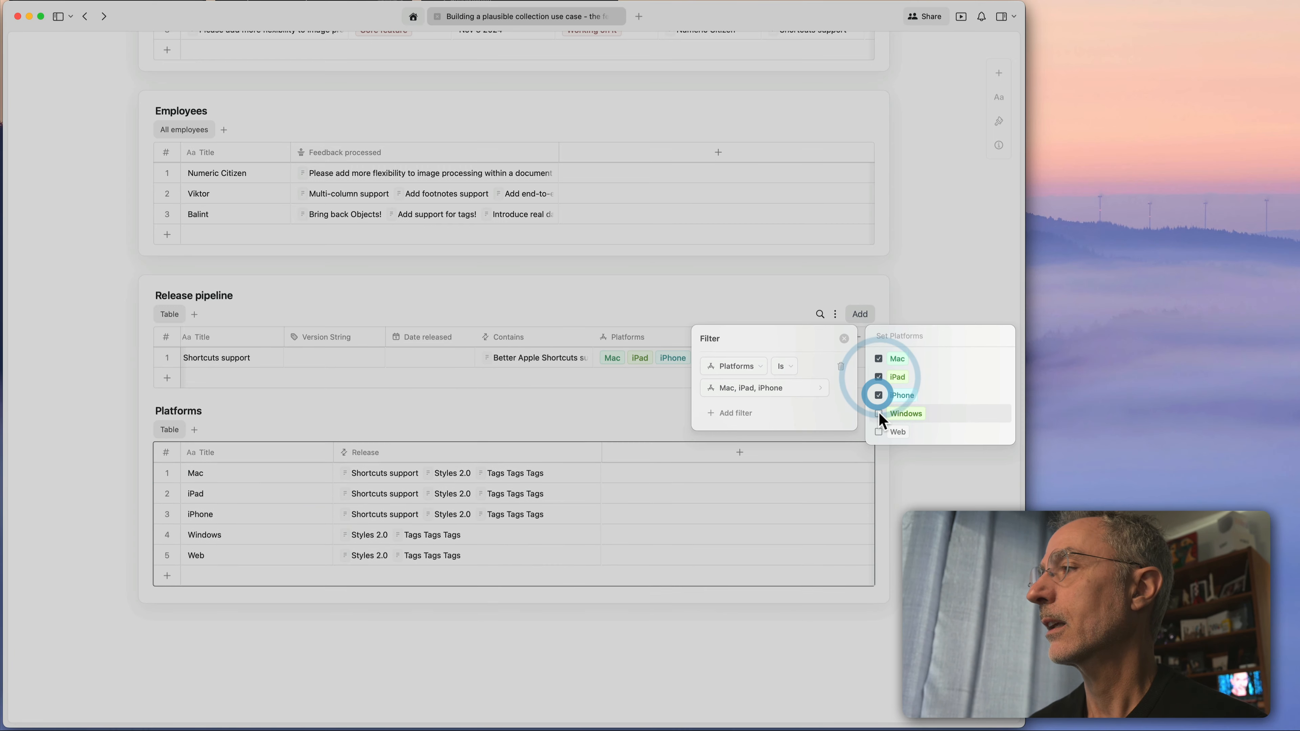
Add Windows and Web to the Platforms filter's values and change its condition to Any Of.
click(879, 413)
click(878, 431)
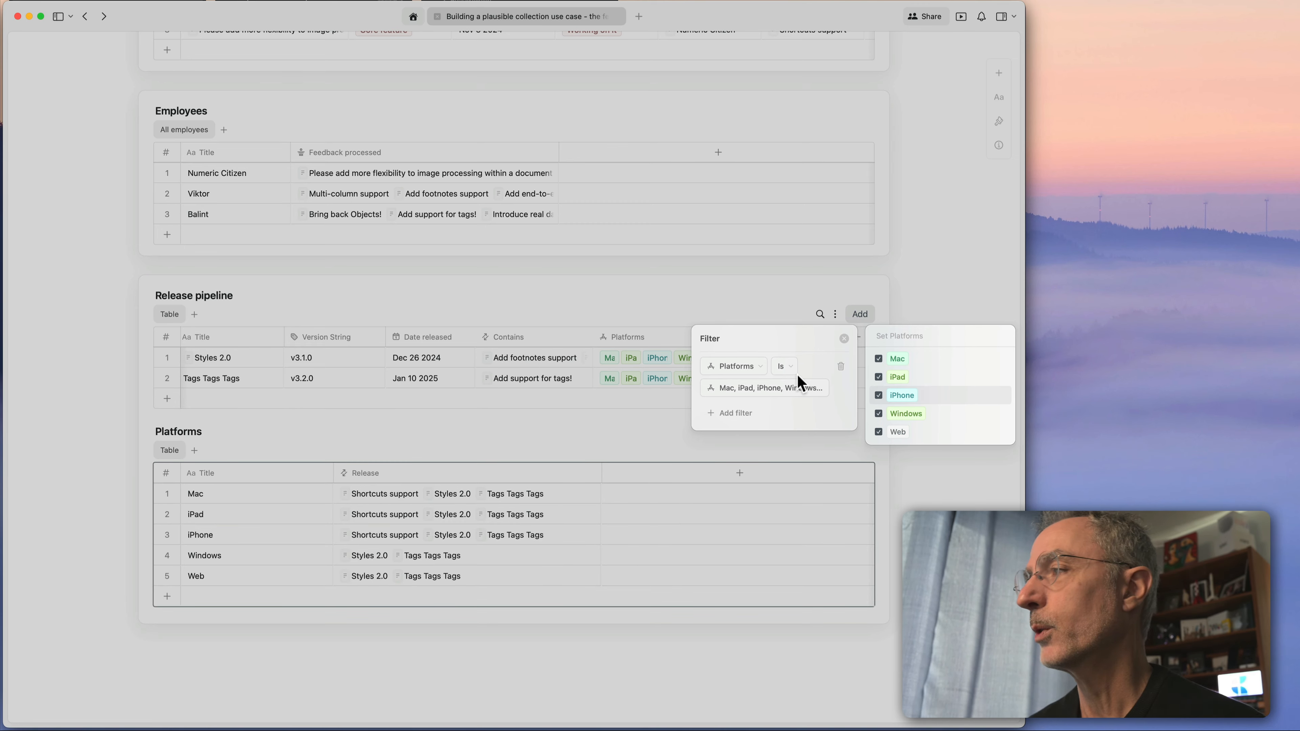
click(790, 362)
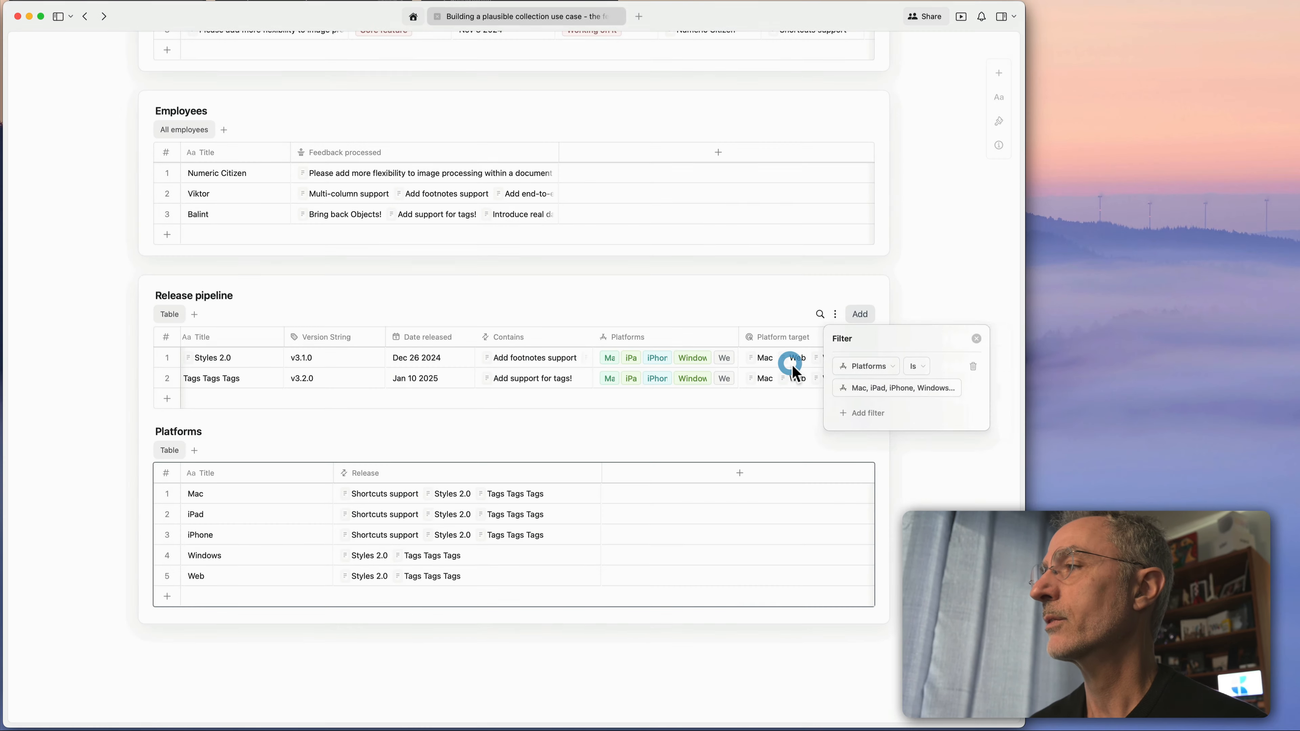
click(928, 364)
click(948, 383)
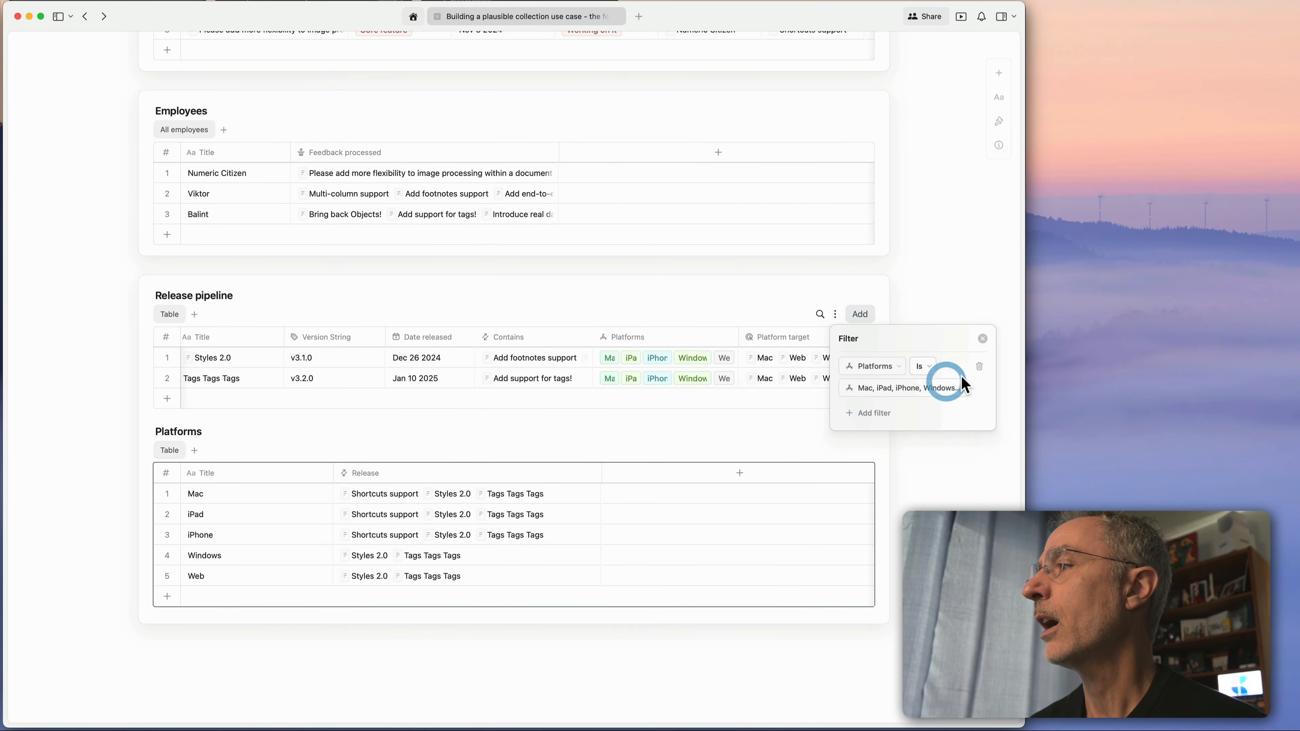
Try Web as the only value of the Platforms filter, and clear it.
click(899, 387)
click(880, 414)
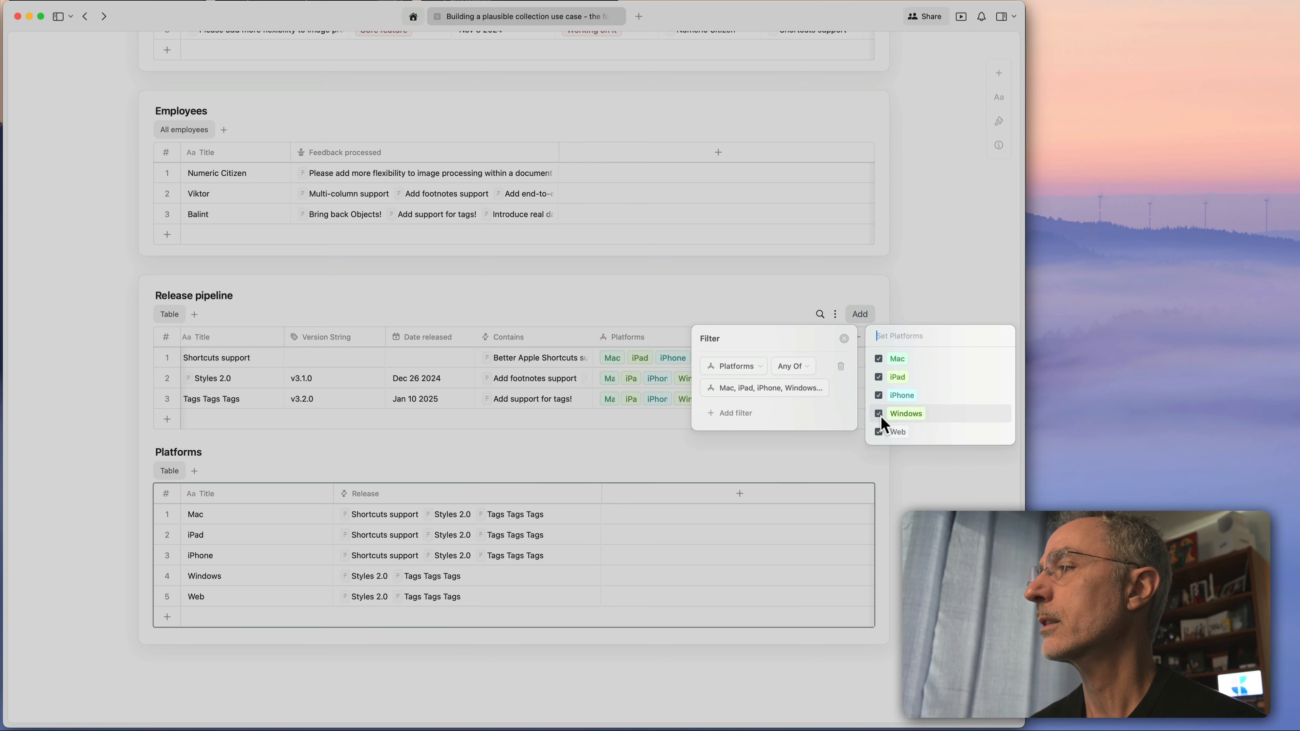
click(878, 396)
click(879, 376)
click(878, 358)
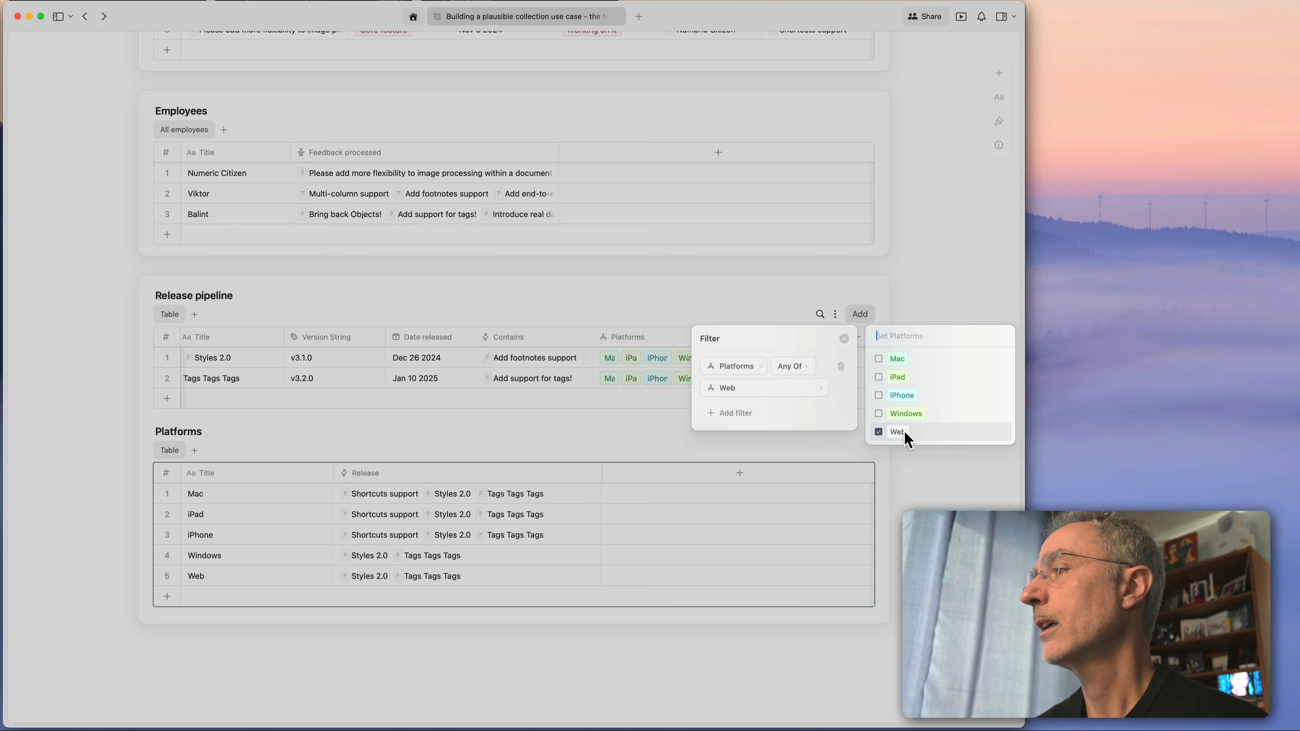
click(879, 432)
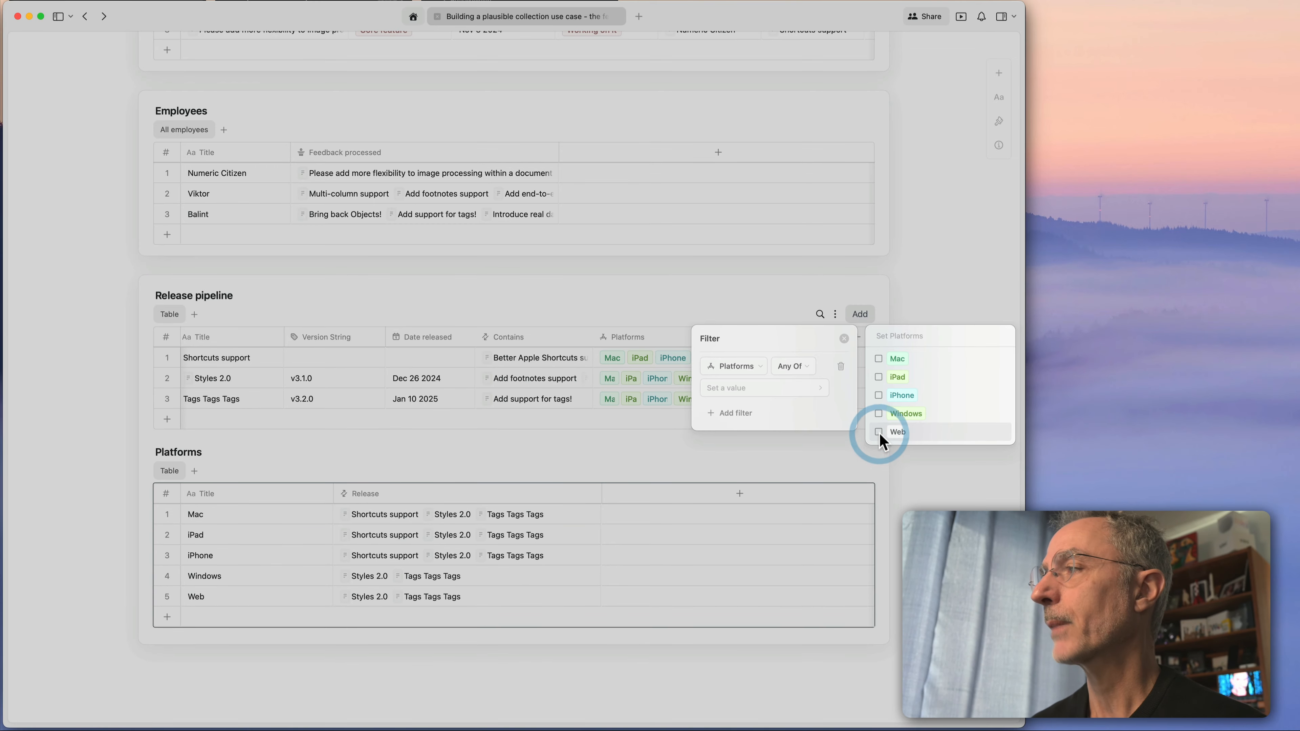
Delete the Platforms filter from the Release pipeline table and close the filter settings.
click(842, 366)
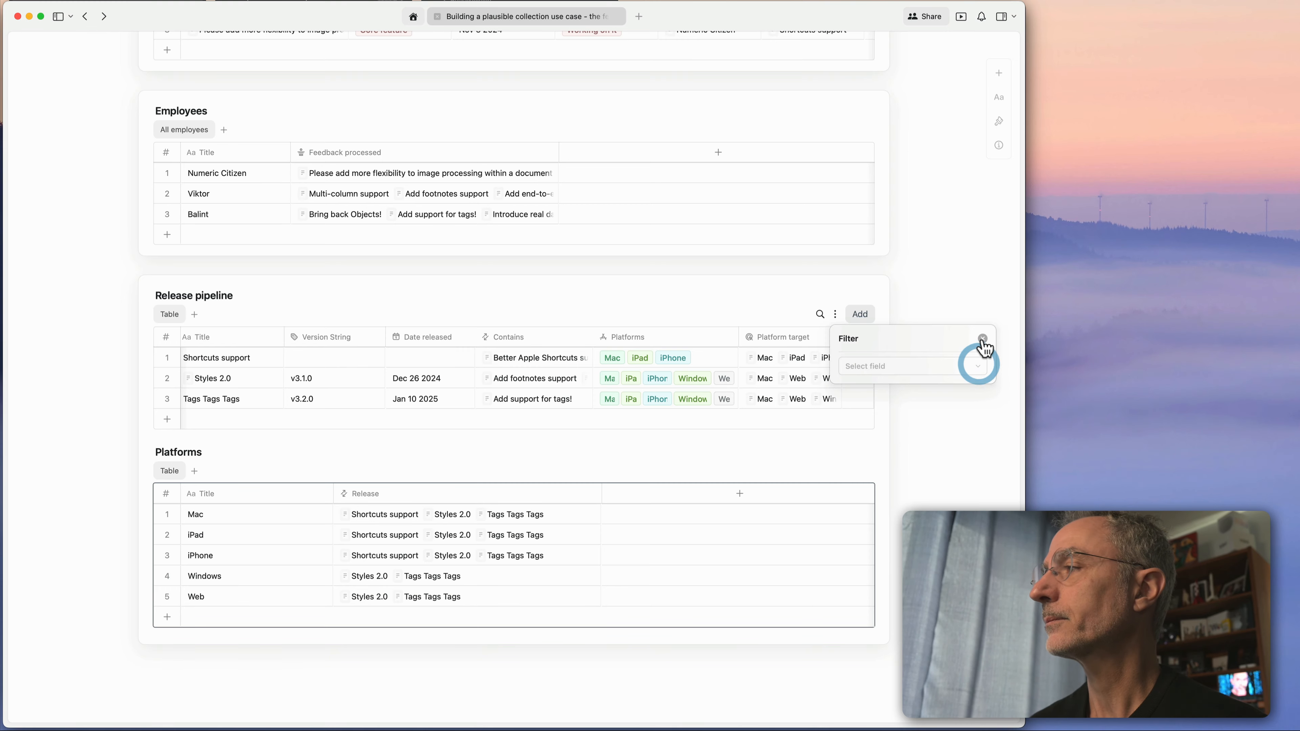
click(982, 339)
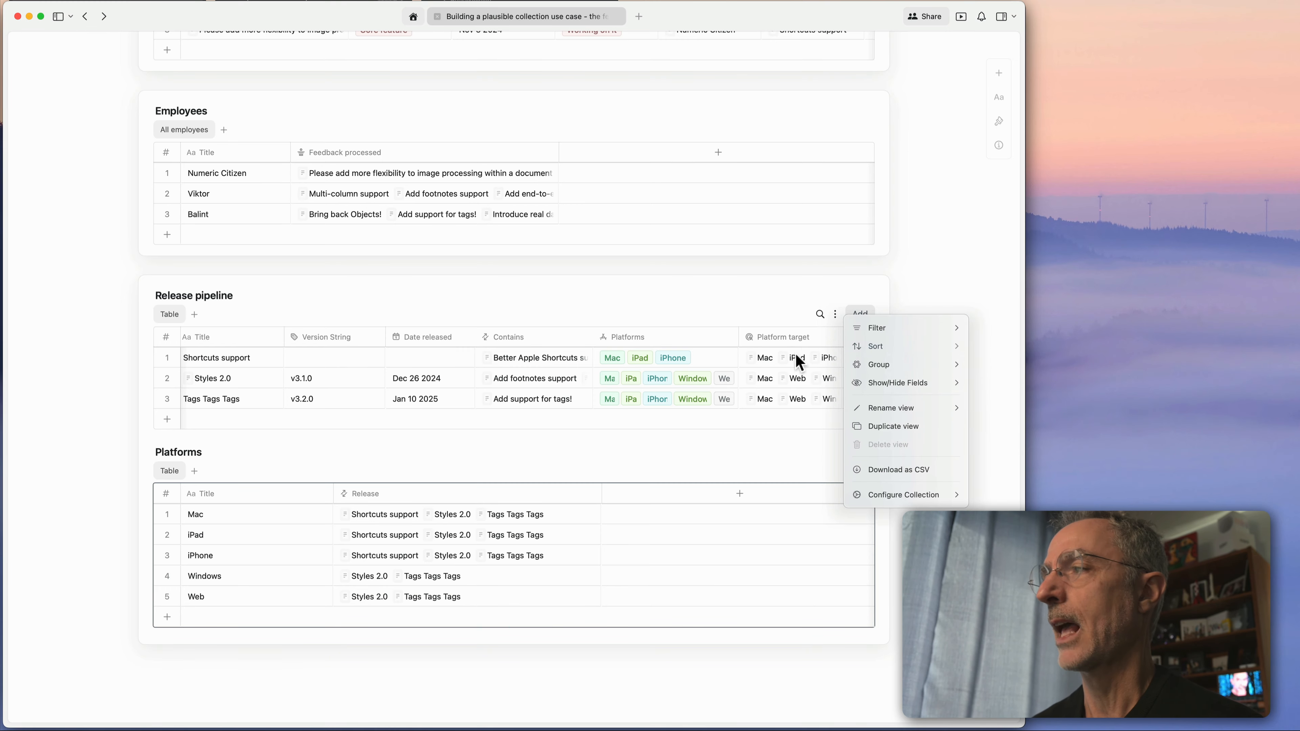
click(958, 283)
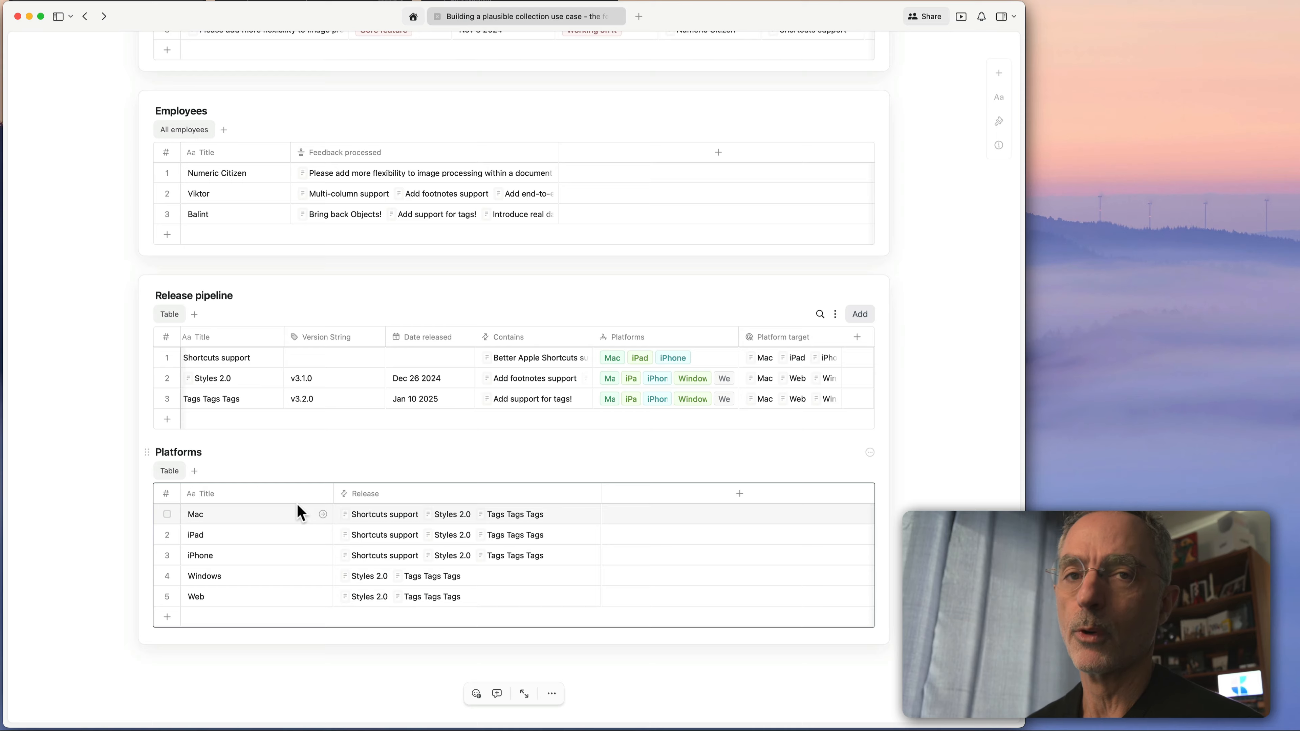
Add a filter to the Release pipeline table on the Platform target field with the condition Has All Of.
click(835, 314)
click(875, 328)
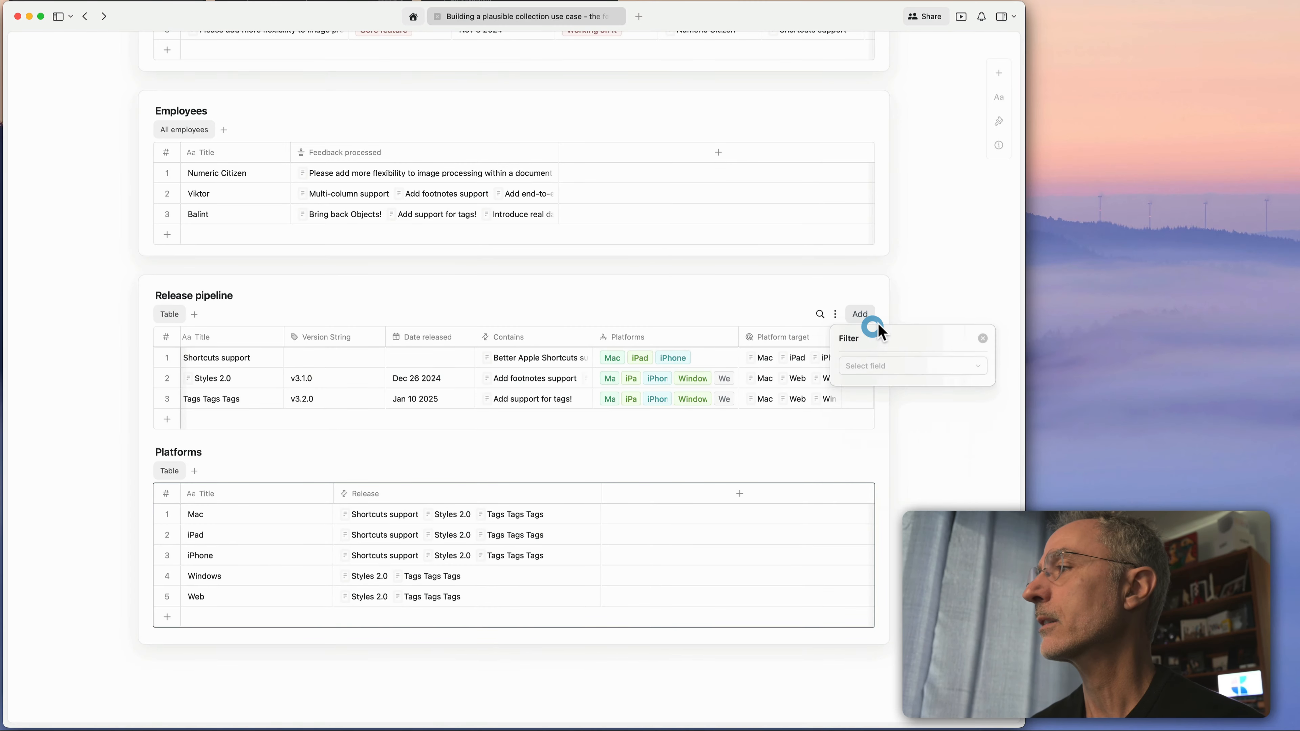
click(914, 366)
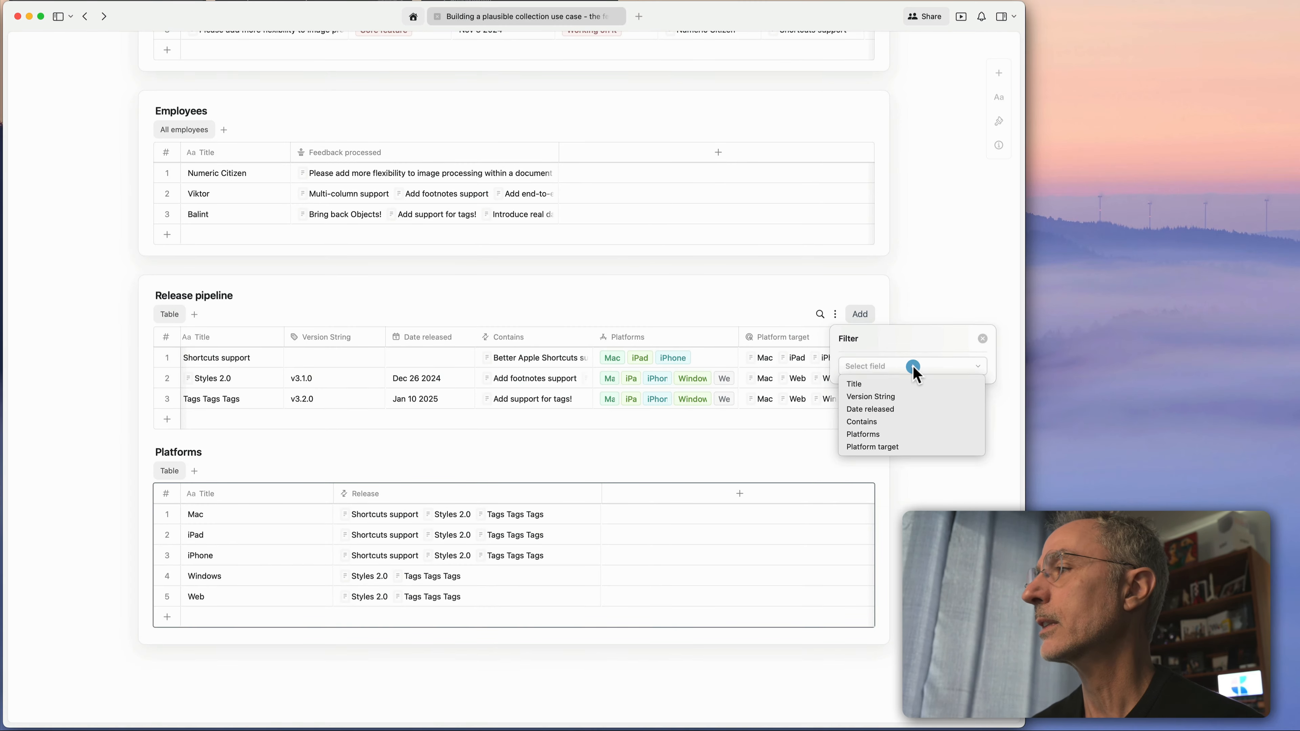
click(898, 449)
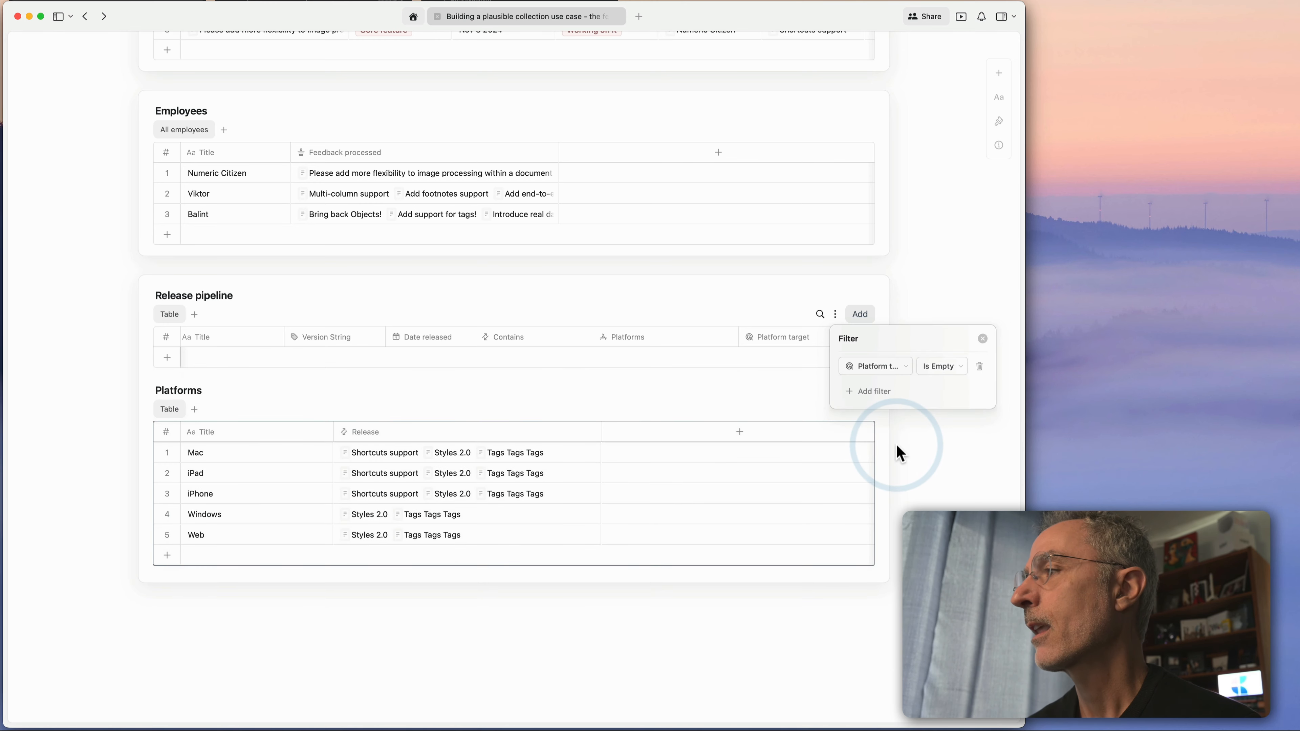
click(943, 367)
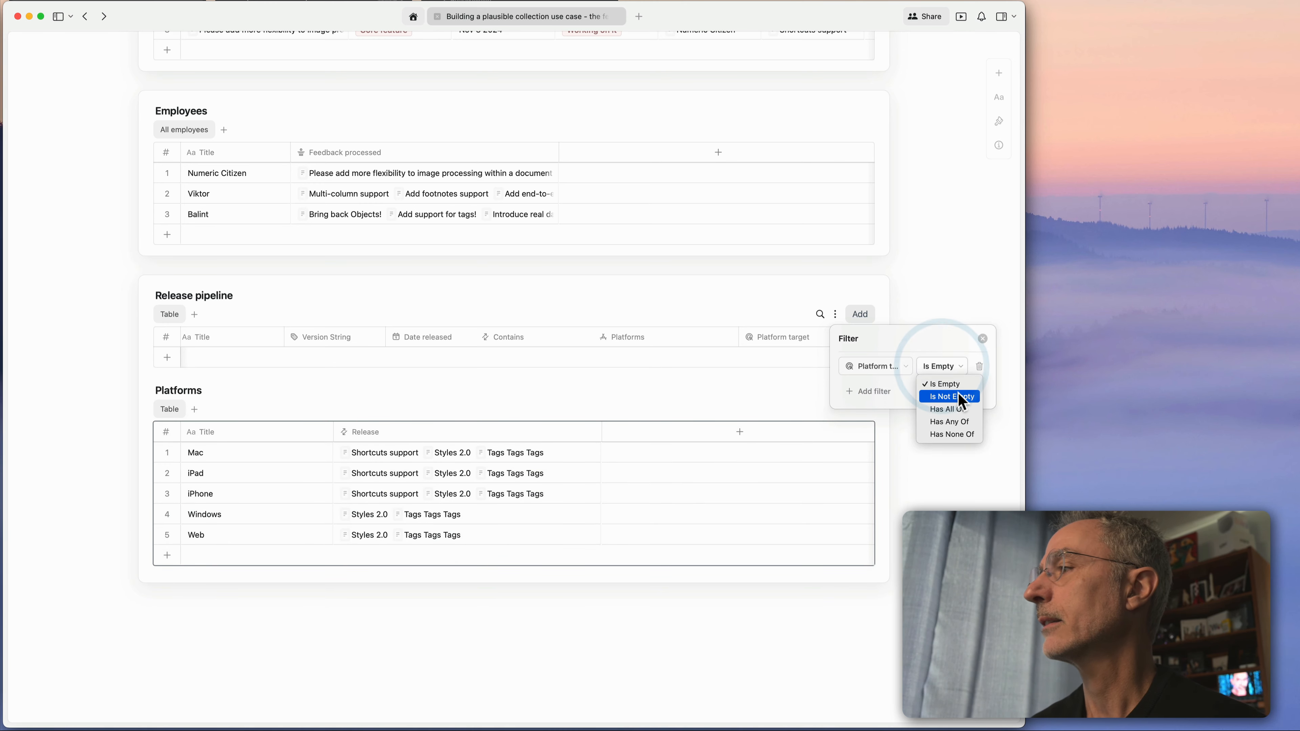
click(950, 408)
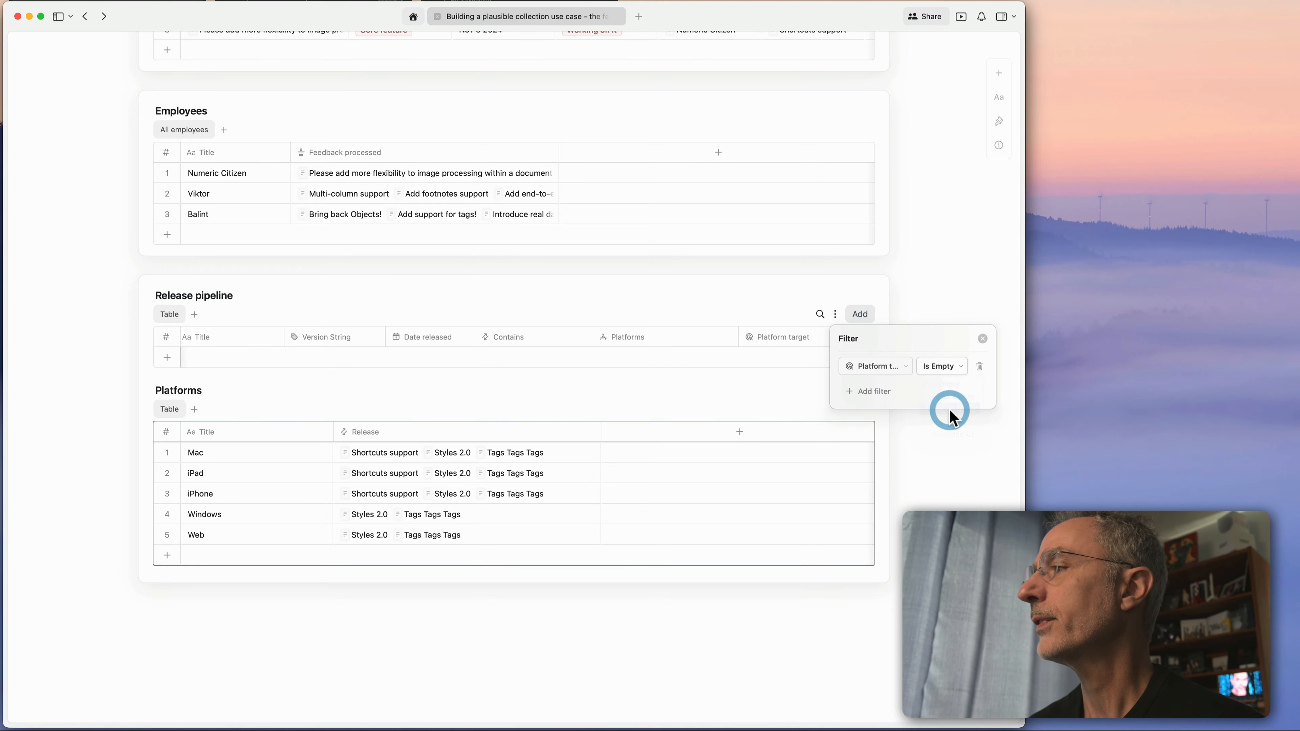
Try Mac, iPhone and Windows in turn as the Platform target filter's value, clearing each choice.
click(867, 391)
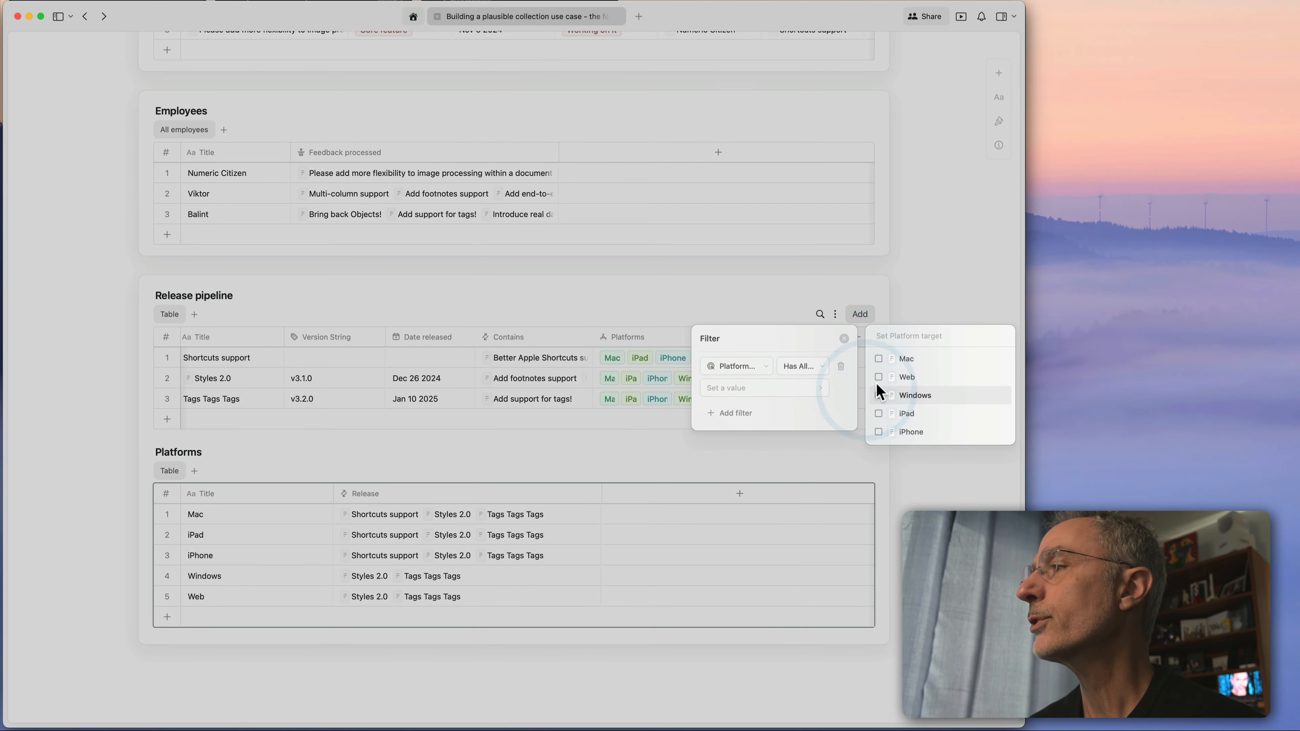
click(879, 359)
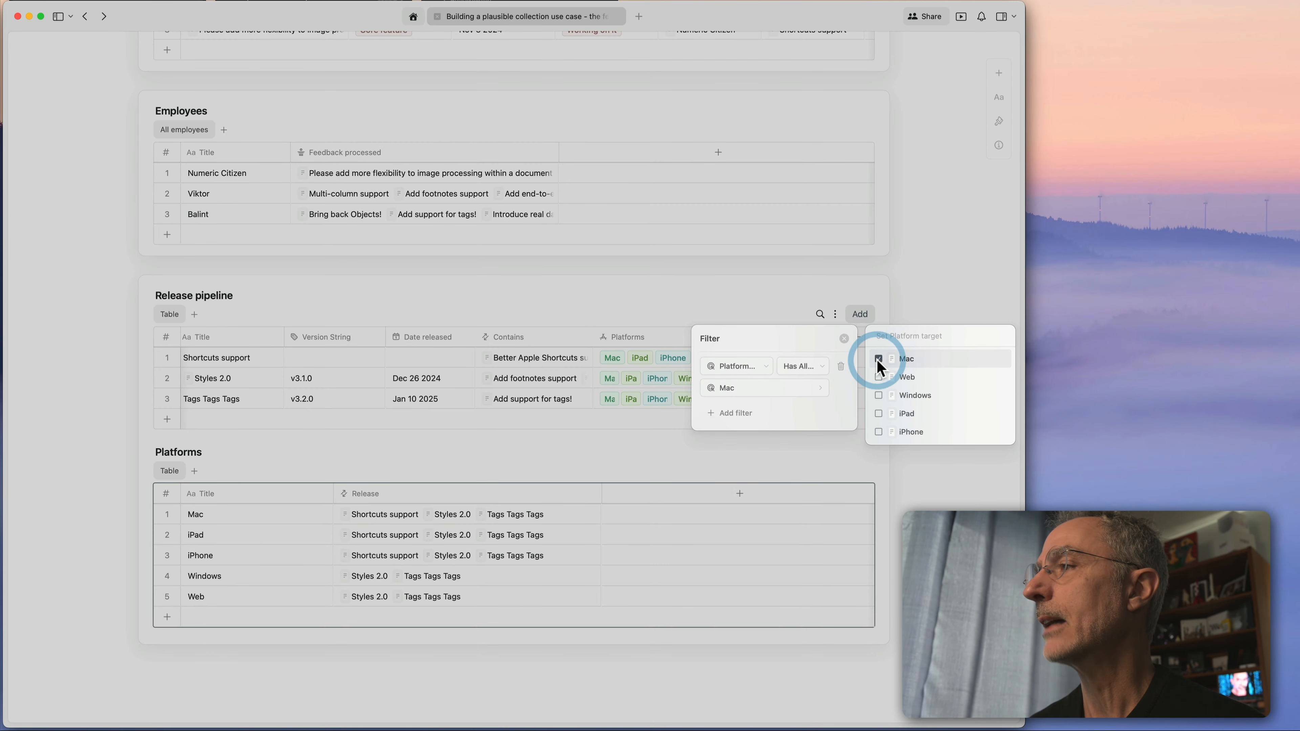
click(878, 432)
click(877, 434)
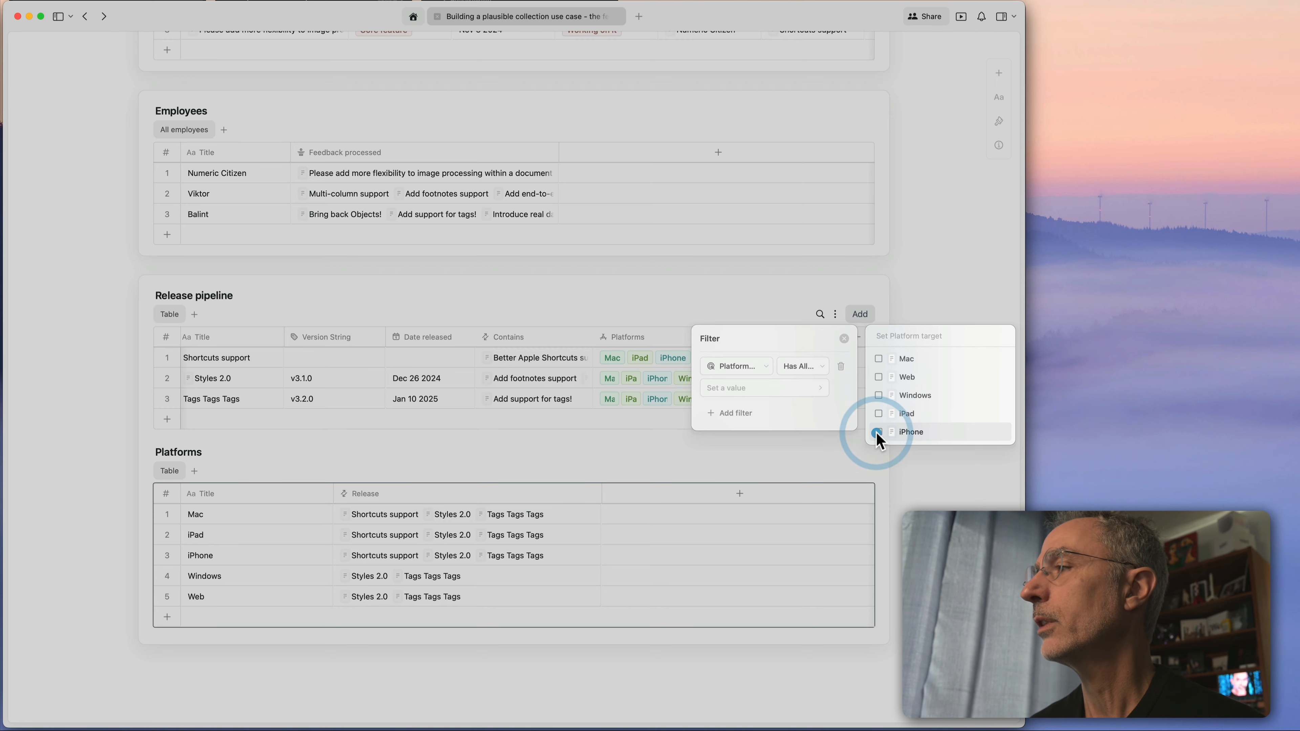
click(878, 395)
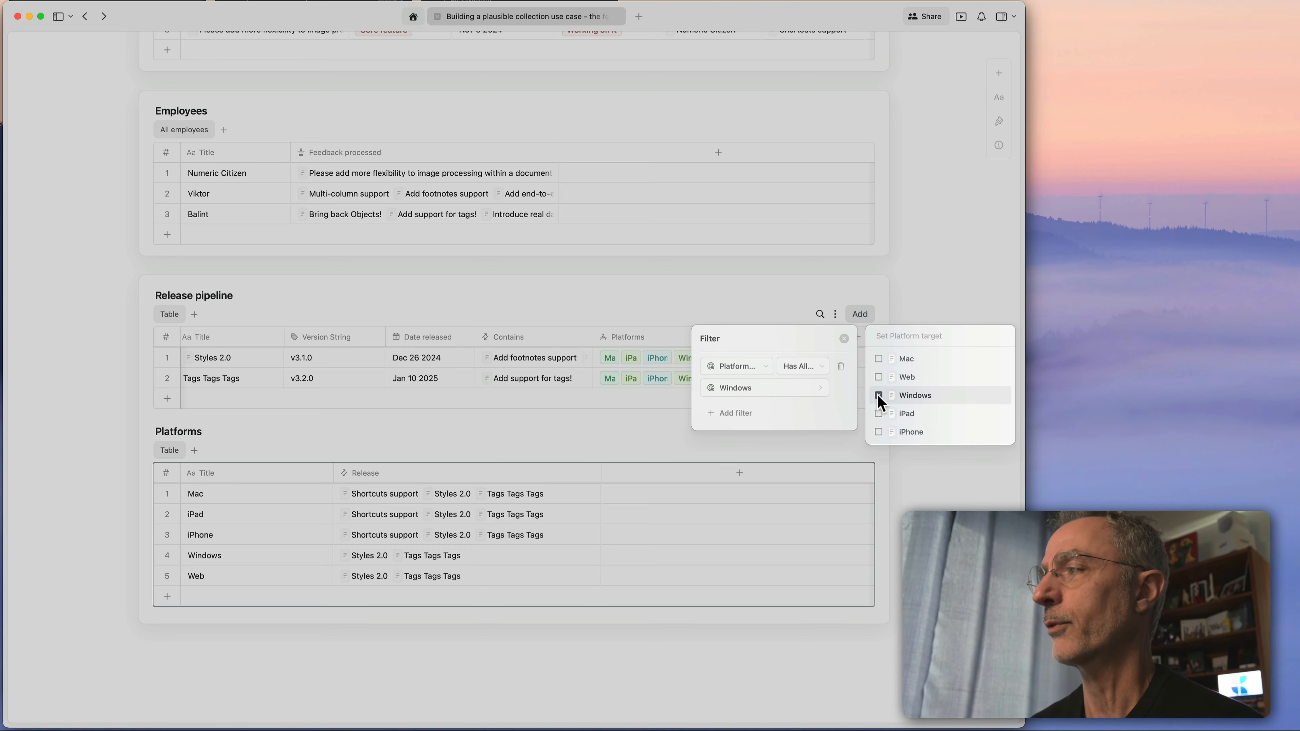
click(879, 395)
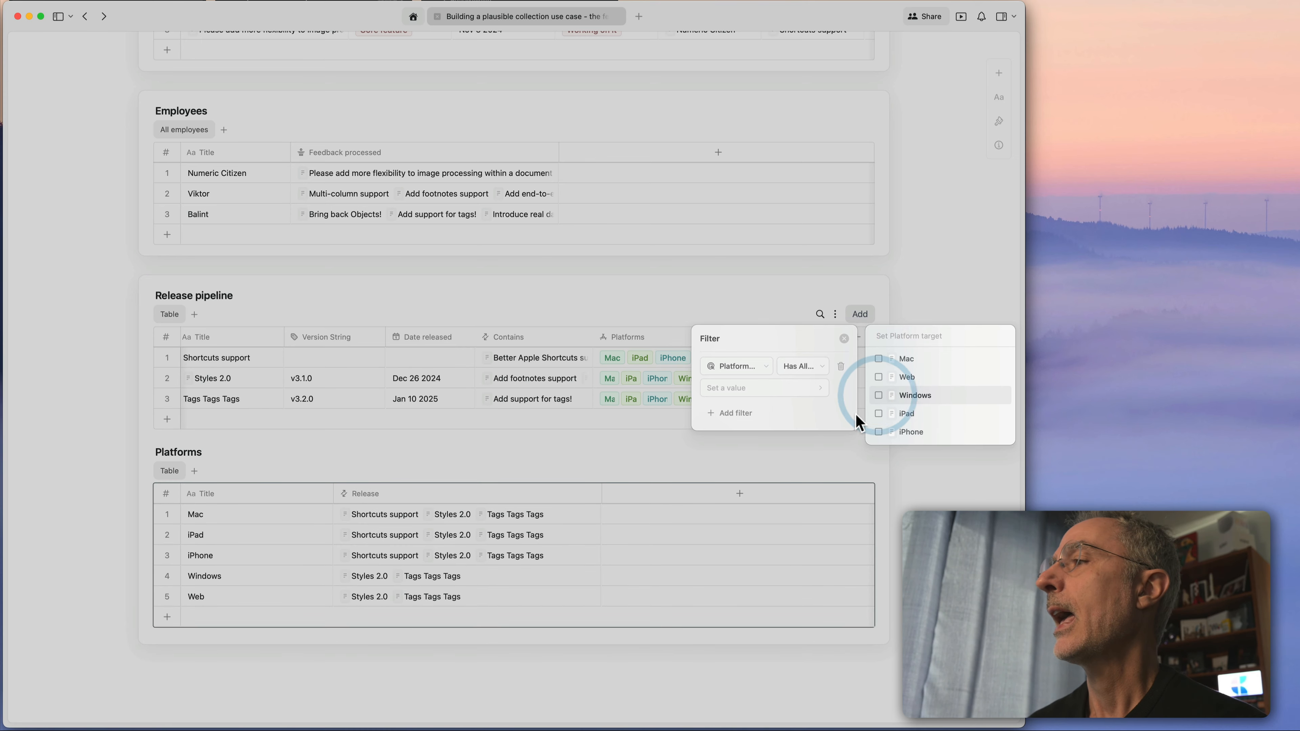
Set the Platform target filter's value to Windows, keeping the condition Has All Of.
click(737, 414)
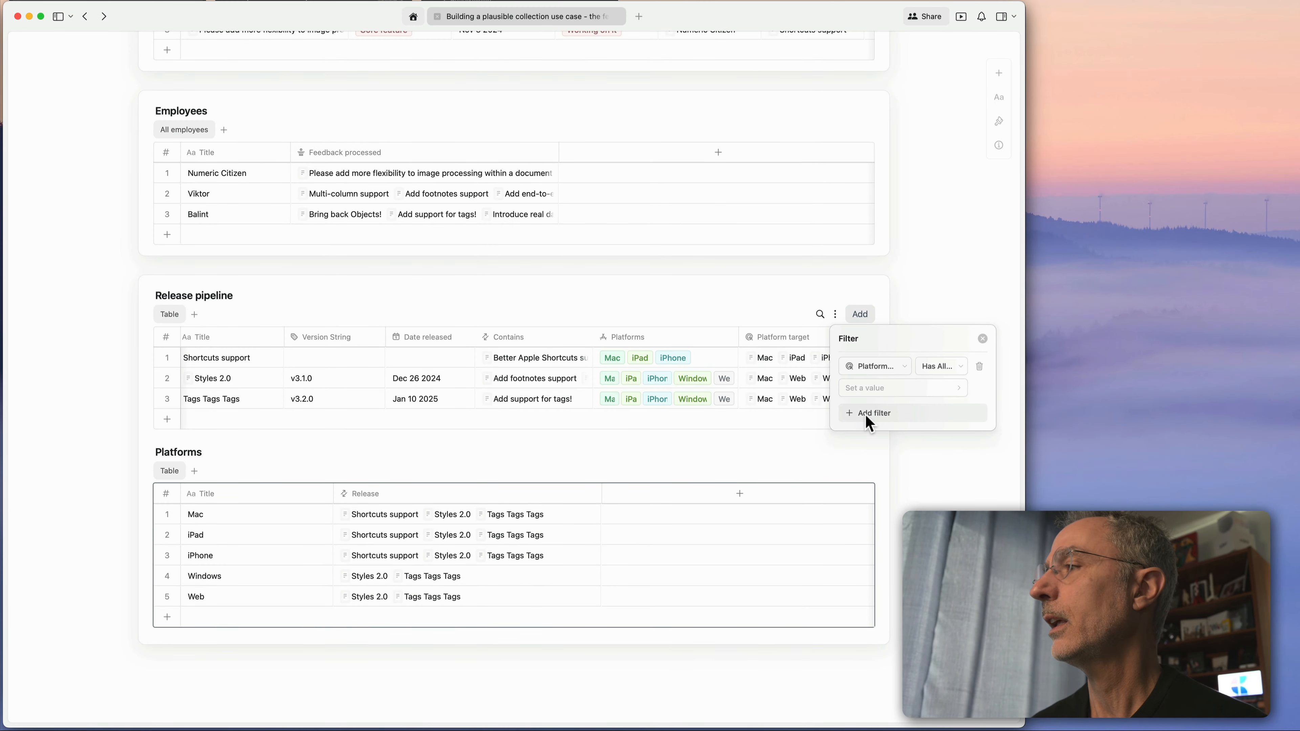
click(943, 365)
click(921, 332)
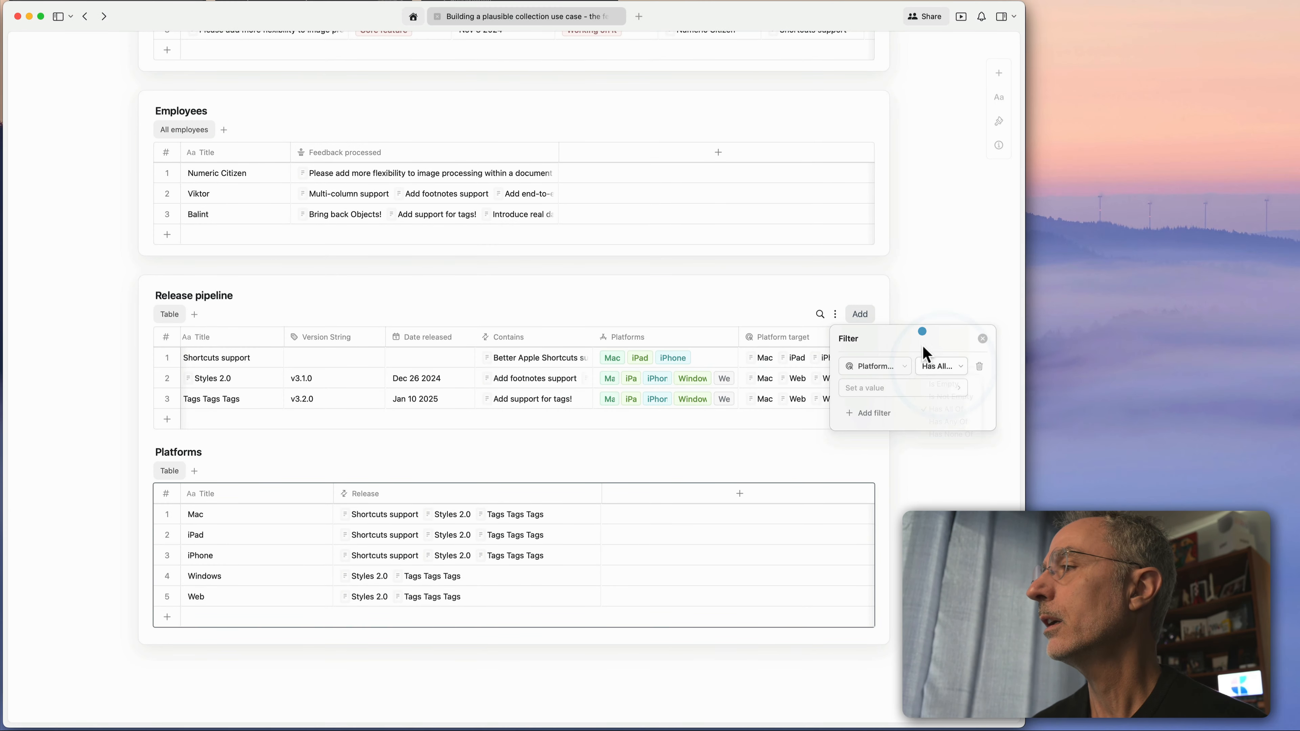
click(892, 388)
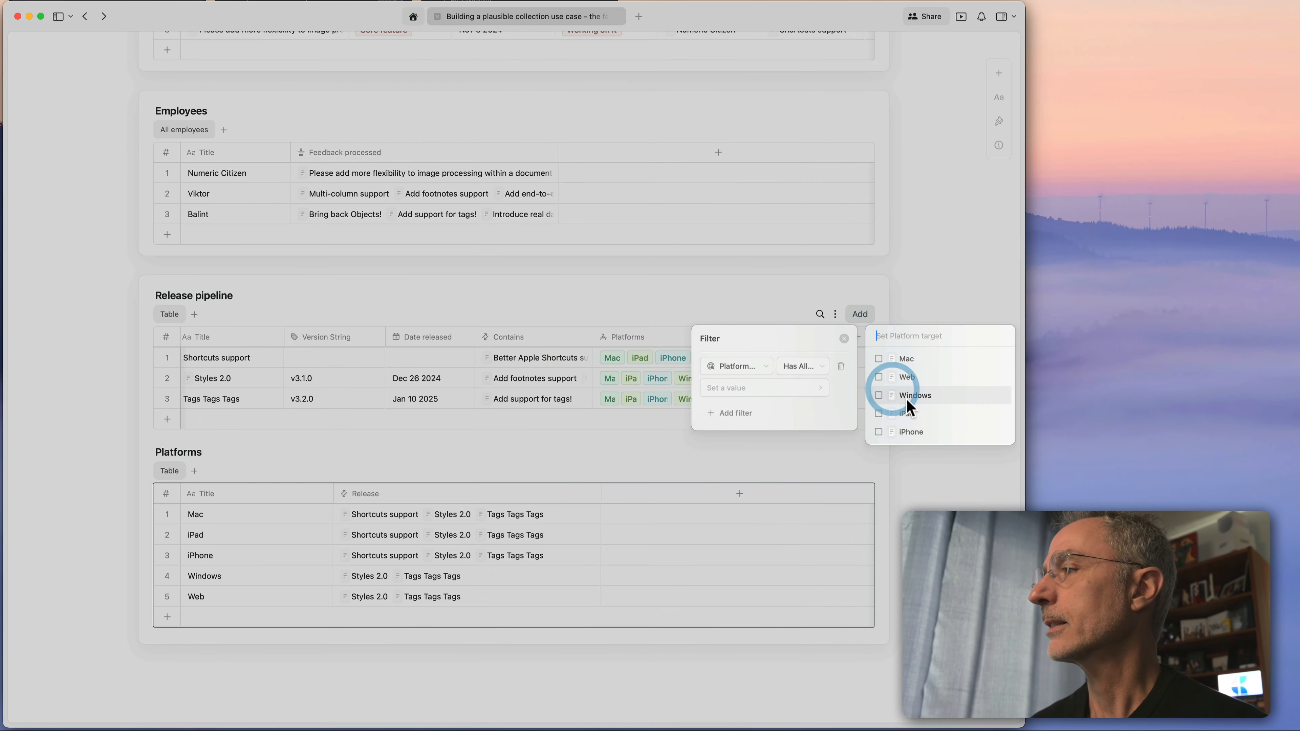
click(879, 396)
click(777, 410)
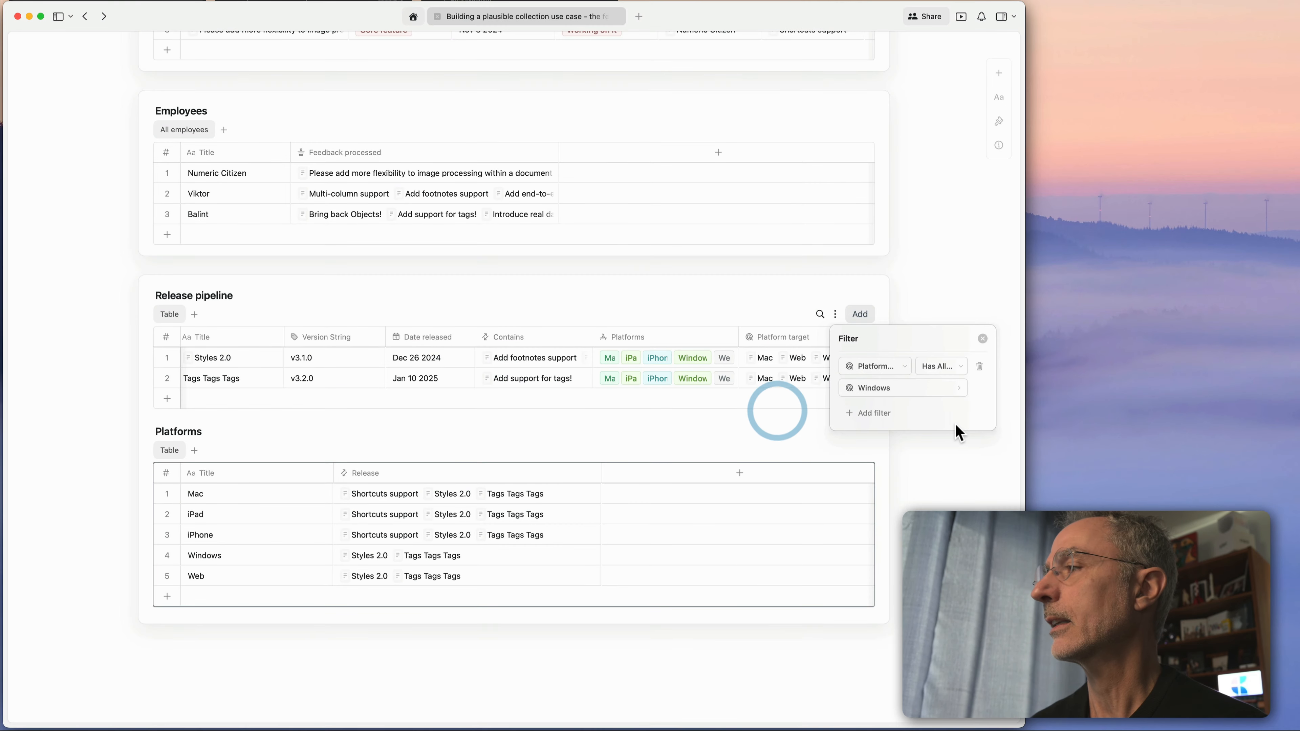
Add a second filter on the Date released field and open its list of conditions.
click(883, 417)
click(893, 414)
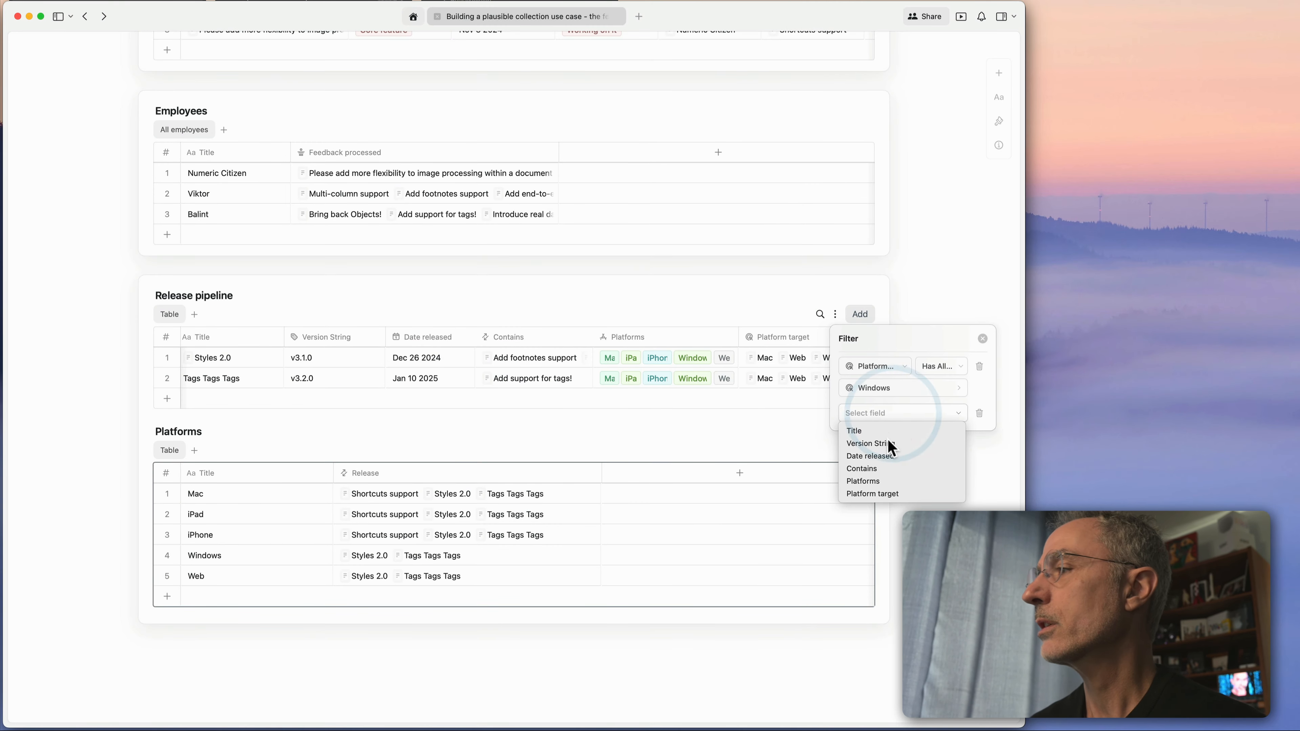
click(883, 457)
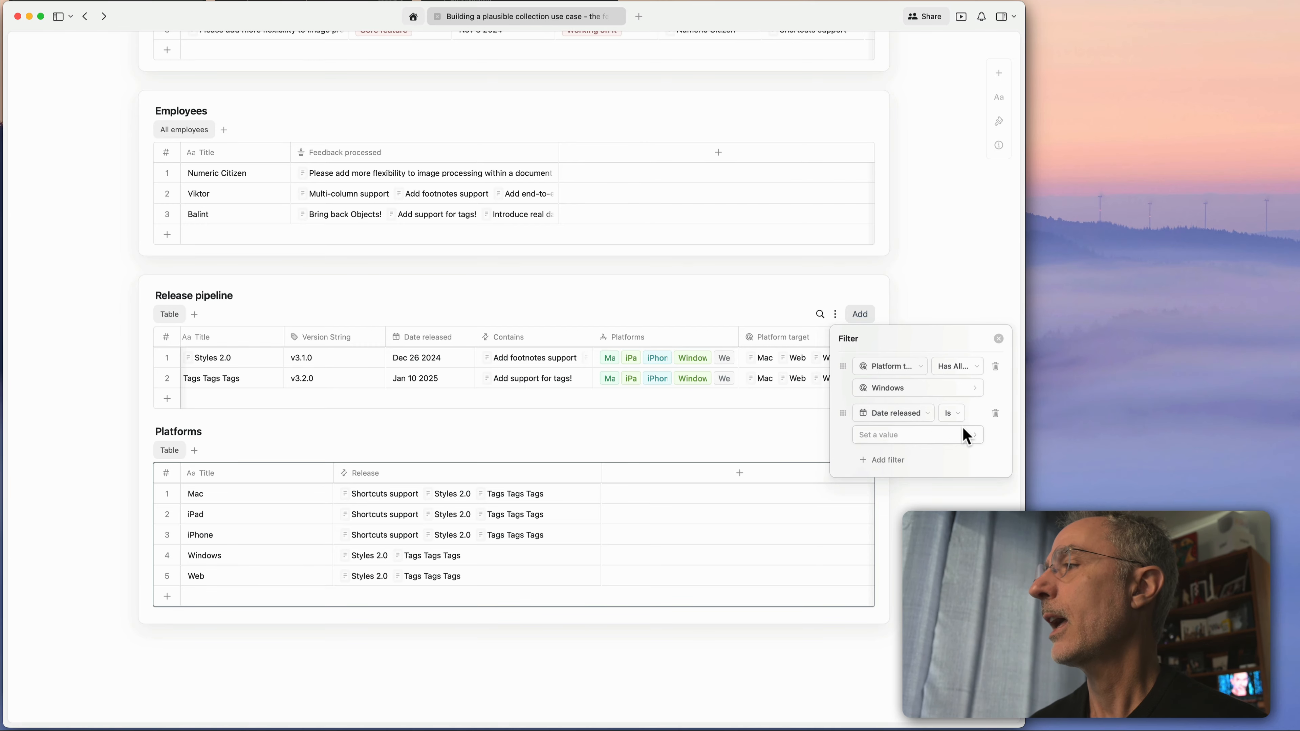
click(952, 413)
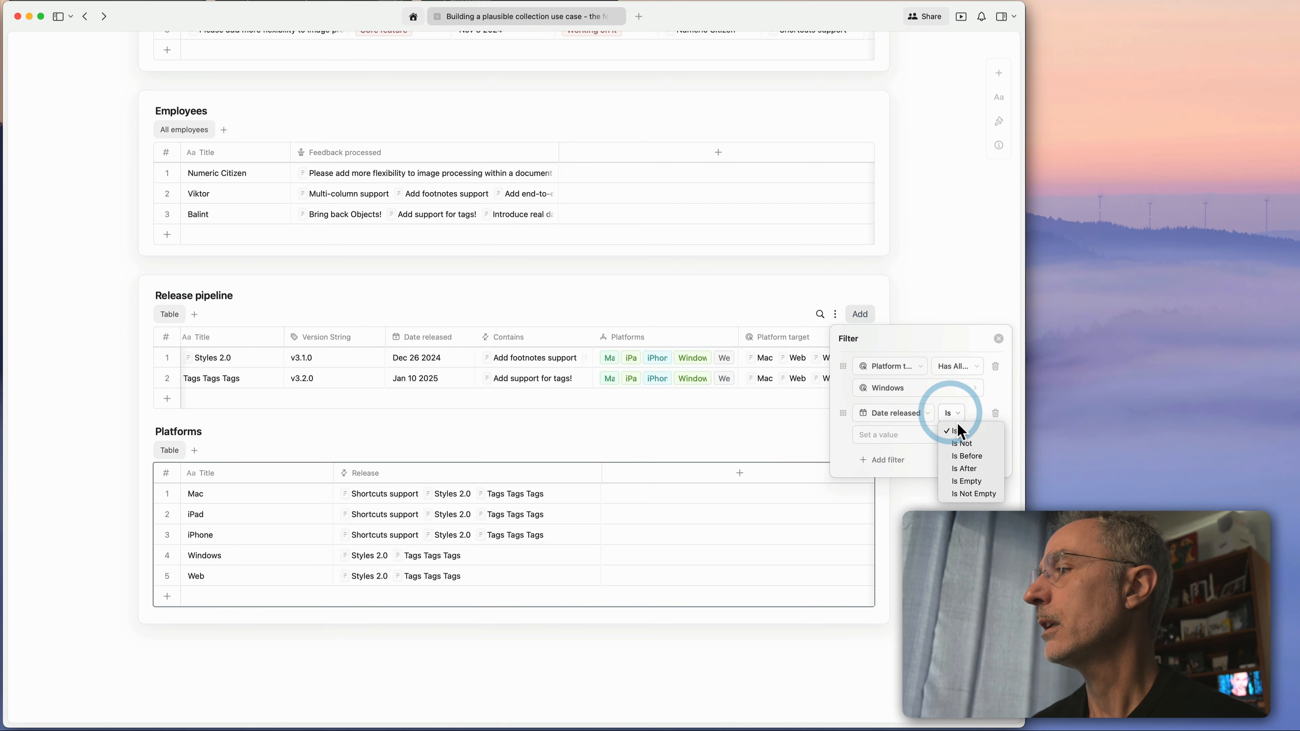
Restrict the Release pipeline's Date released filter condition to dates before Dec 31 2024.
click(965, 454)
click(905, 436)
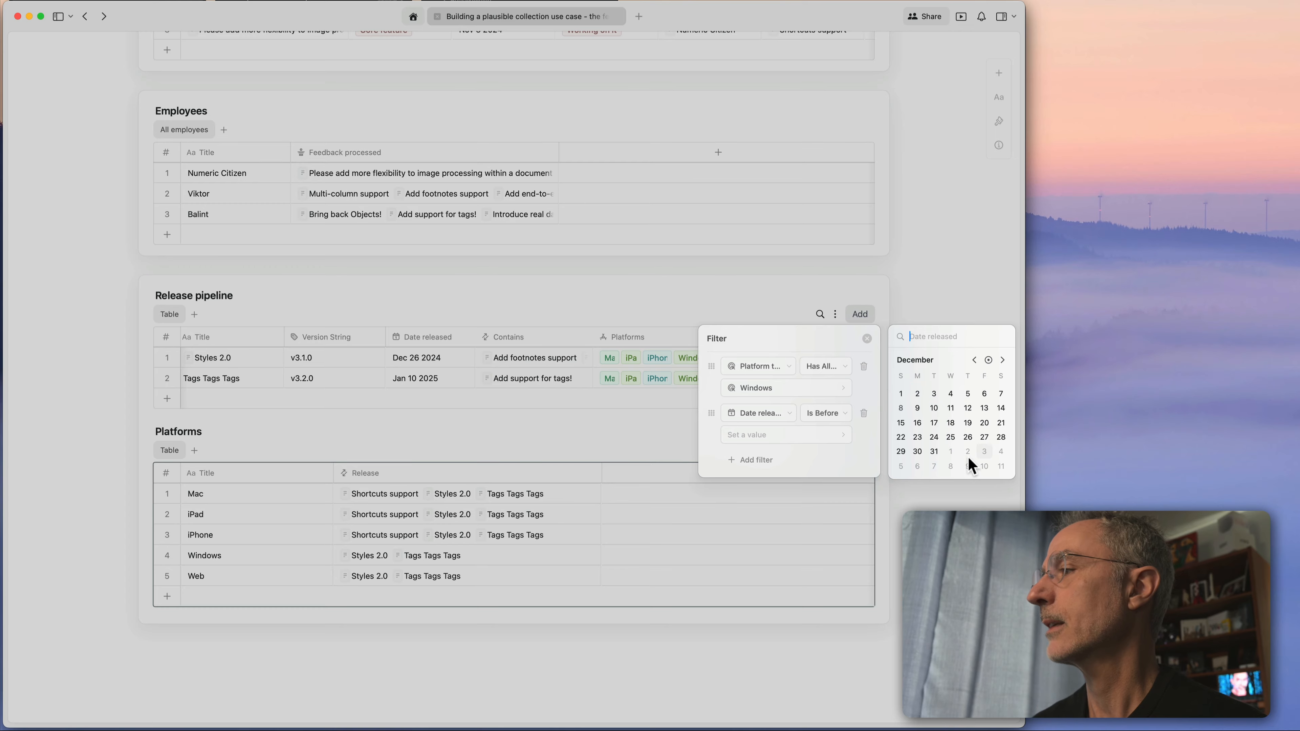
click(935, 454)
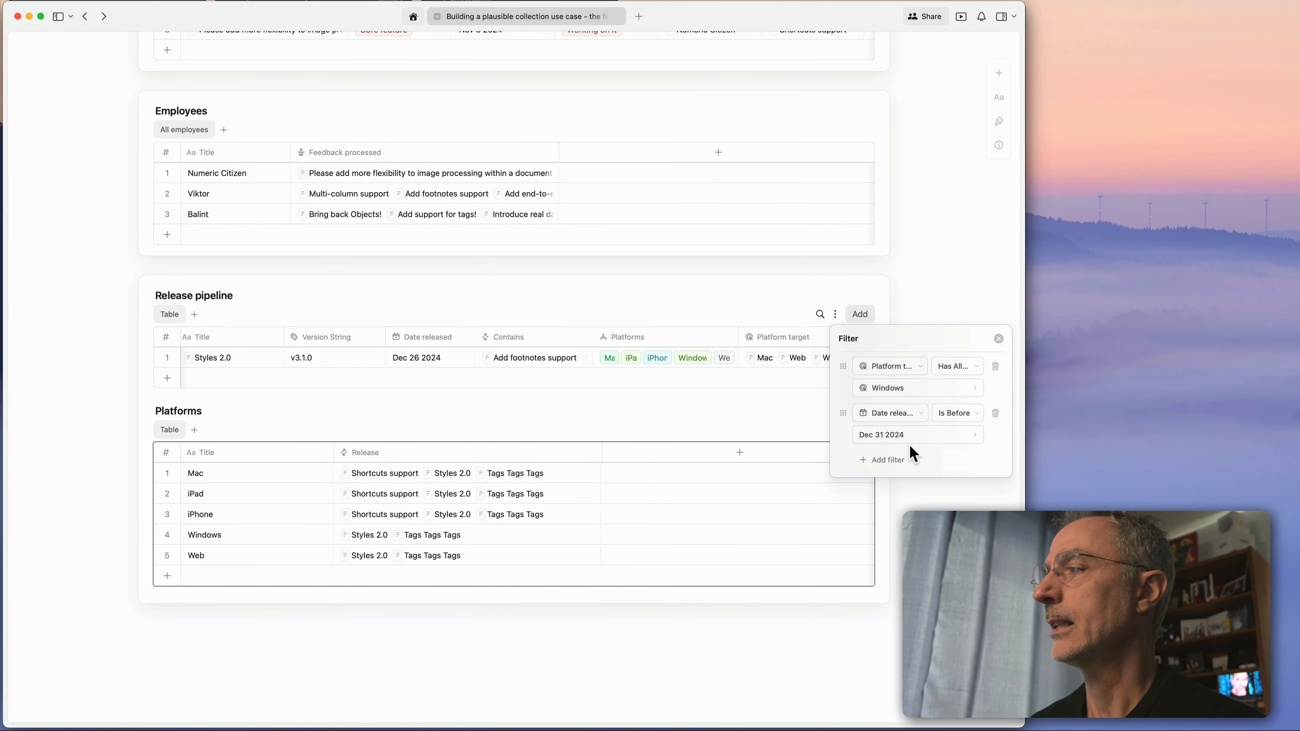
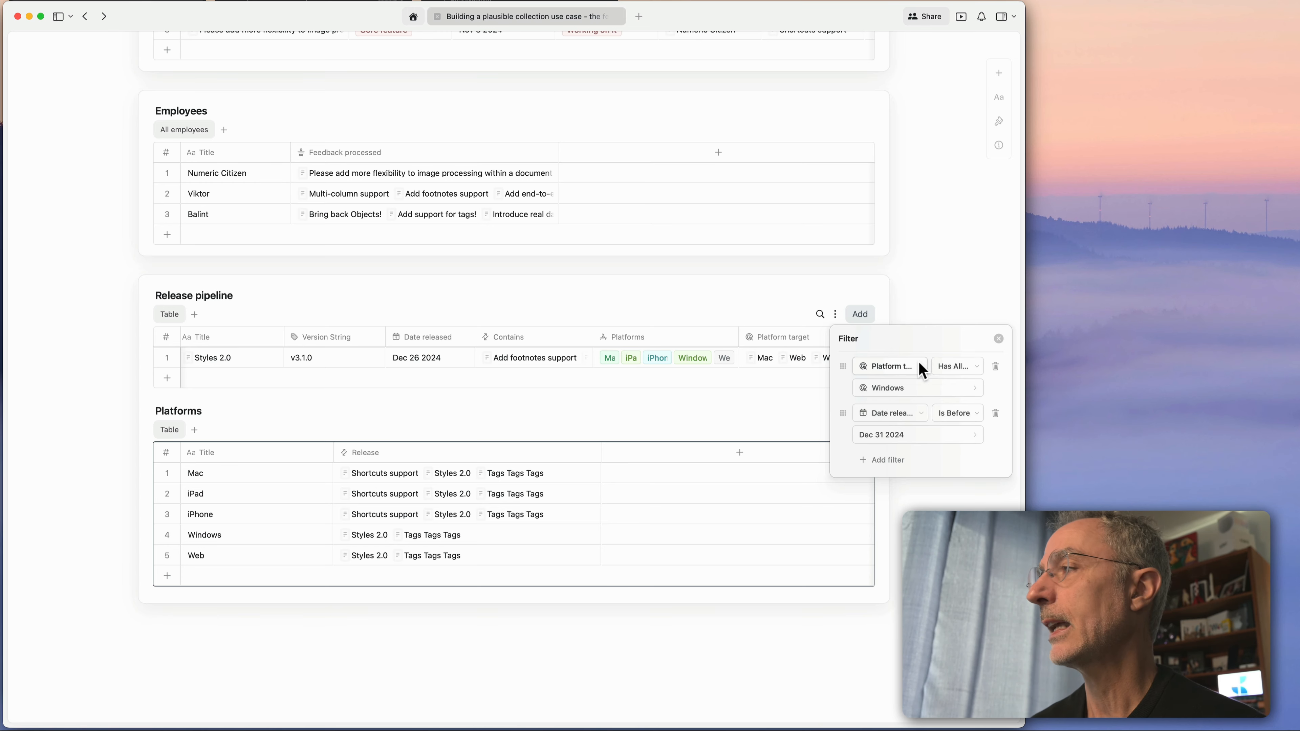
mouse_move(843, 367)
mouse_down()
mouse_move(841, 429)
mouse_move(842, 367)
mouse_up()
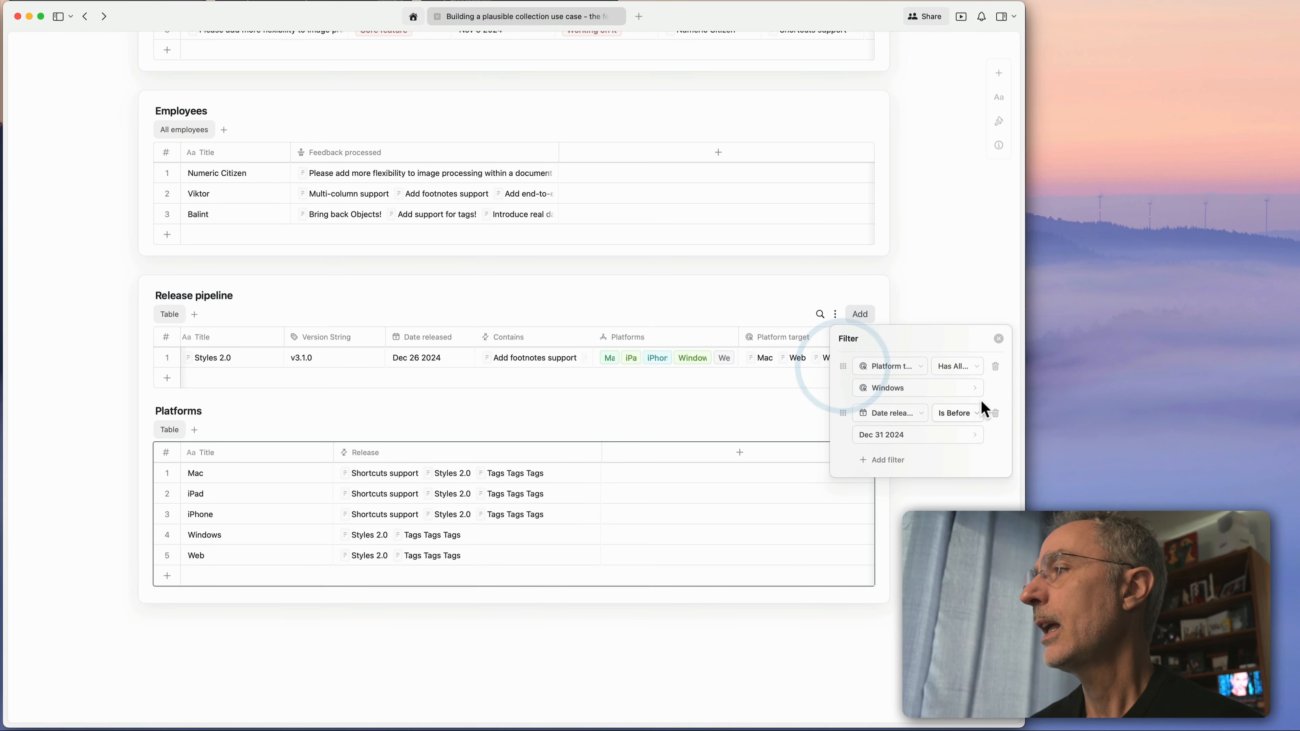
Remove the Date released and Platform target filters from the Release pipeline collection.
click(887, 459)
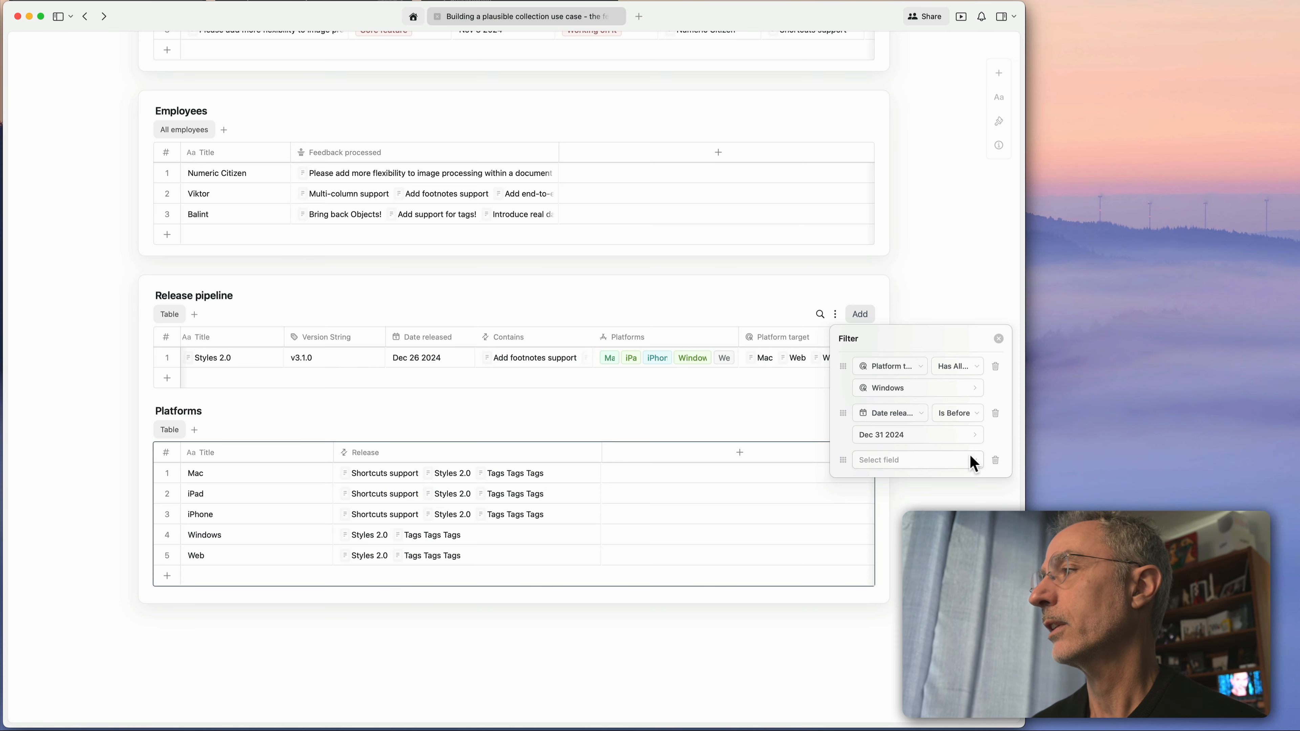
click(999, 460)
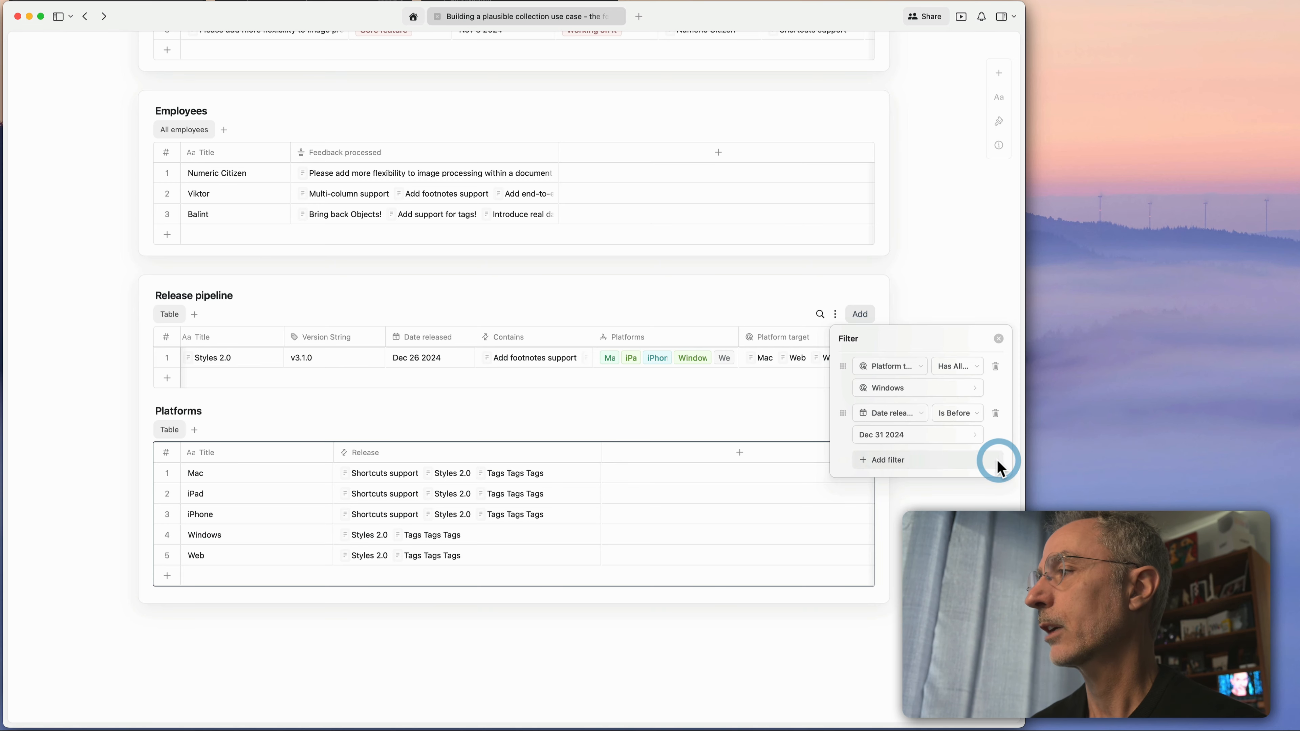
click(997, 416)
click(995, 367)
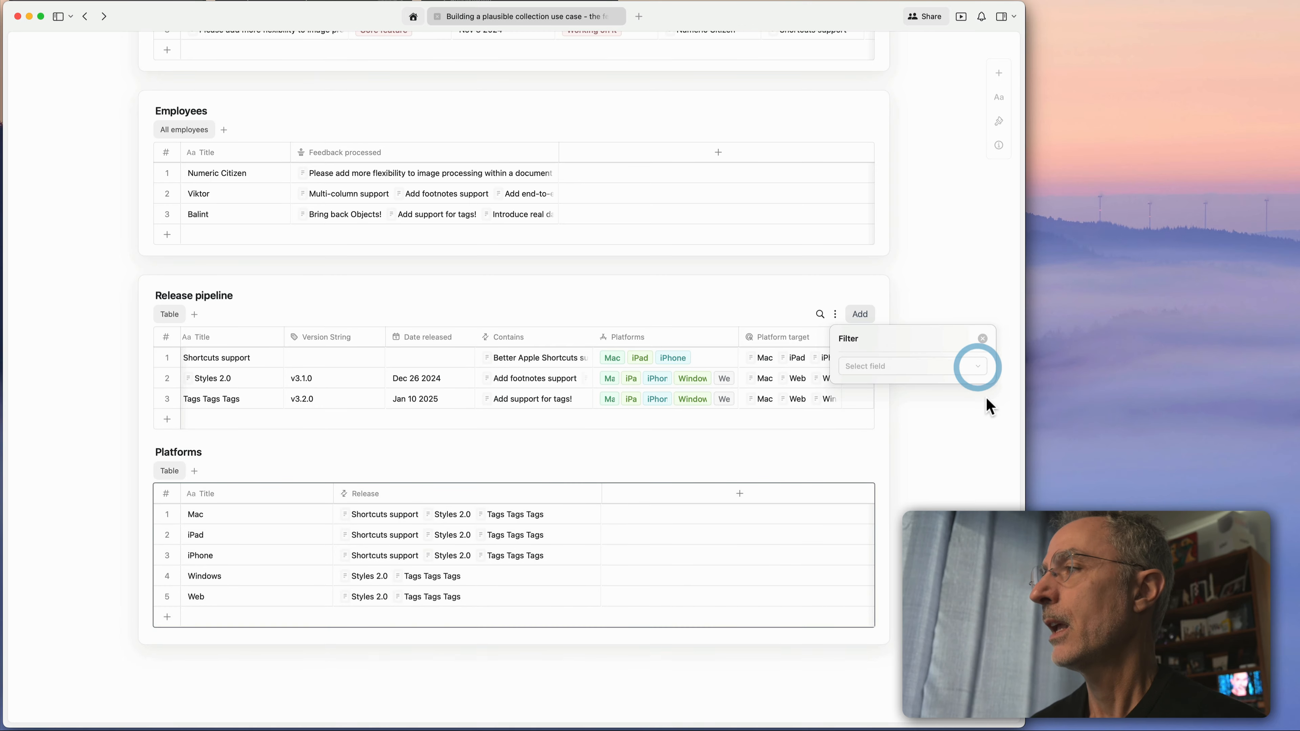
click(983, 339)
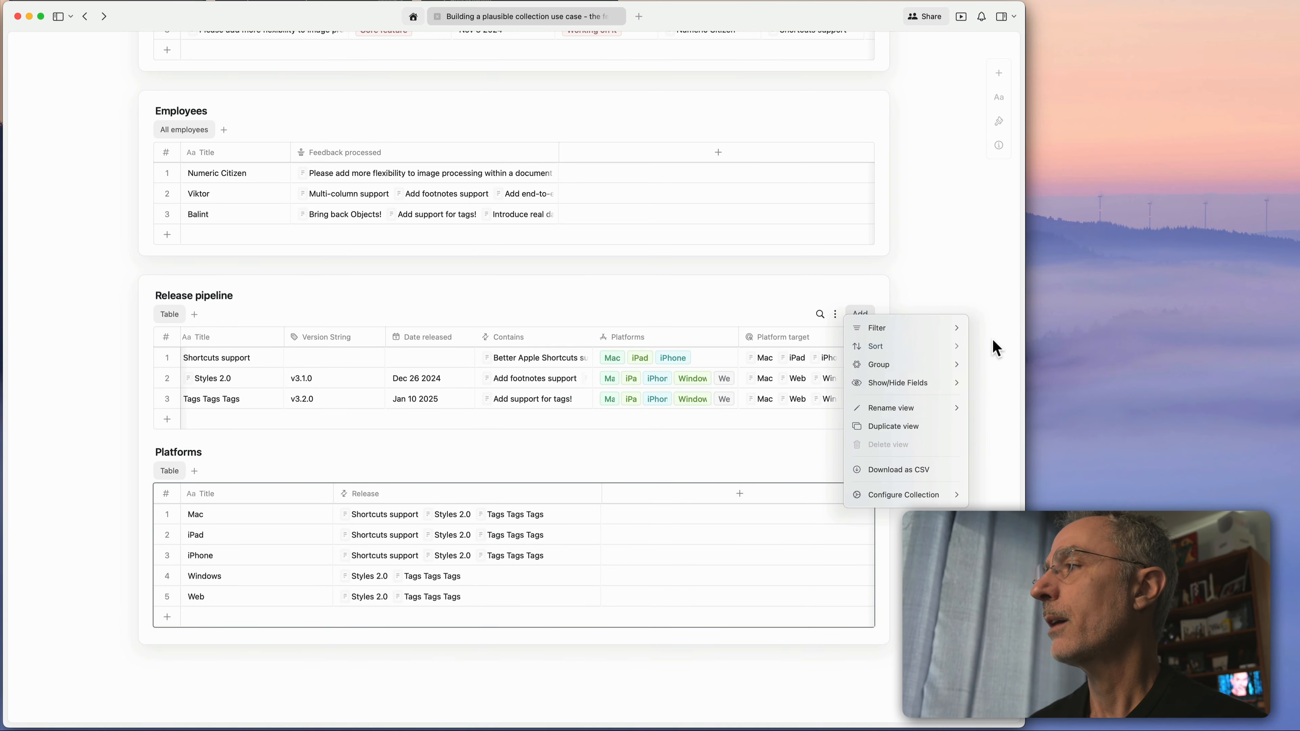
click(992, 342)
Filter the User feedback collection to items whose Processing is any of To process.
scroll(870, 274, up, 10)
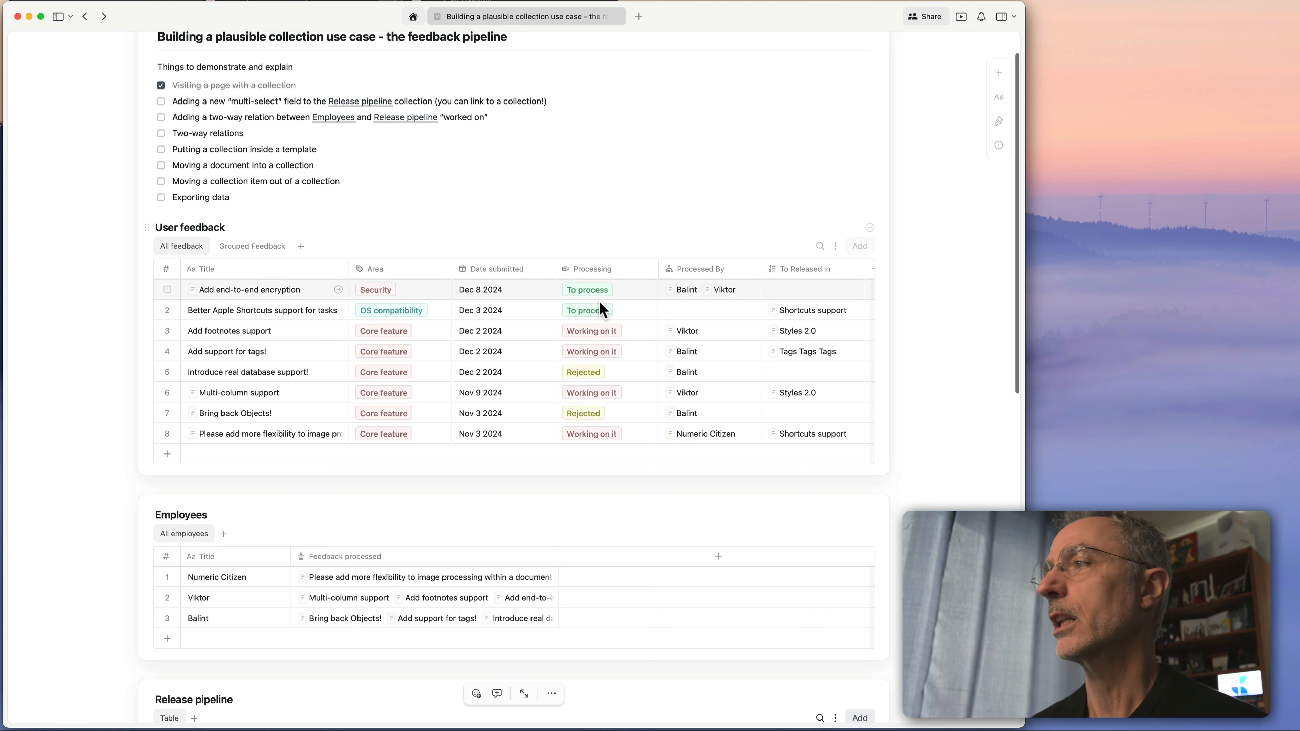
mouse_move(864, 248)
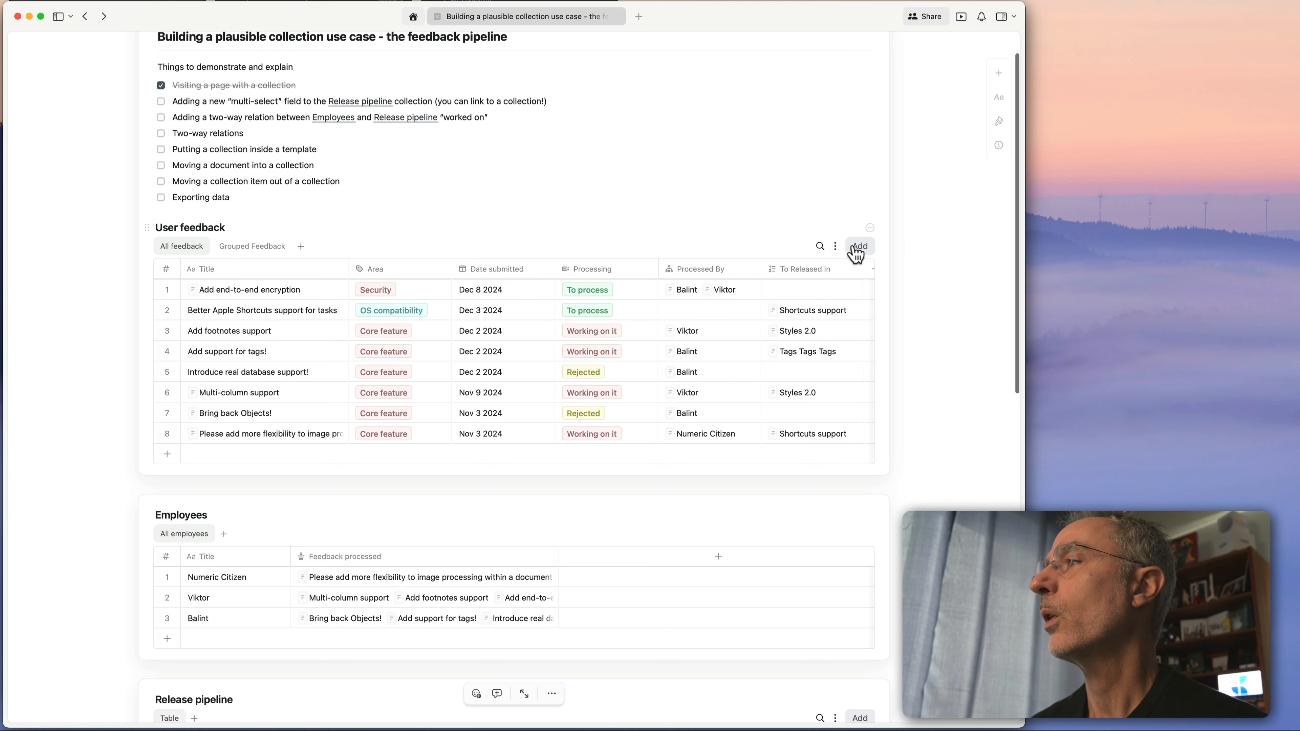
click(835, 247)
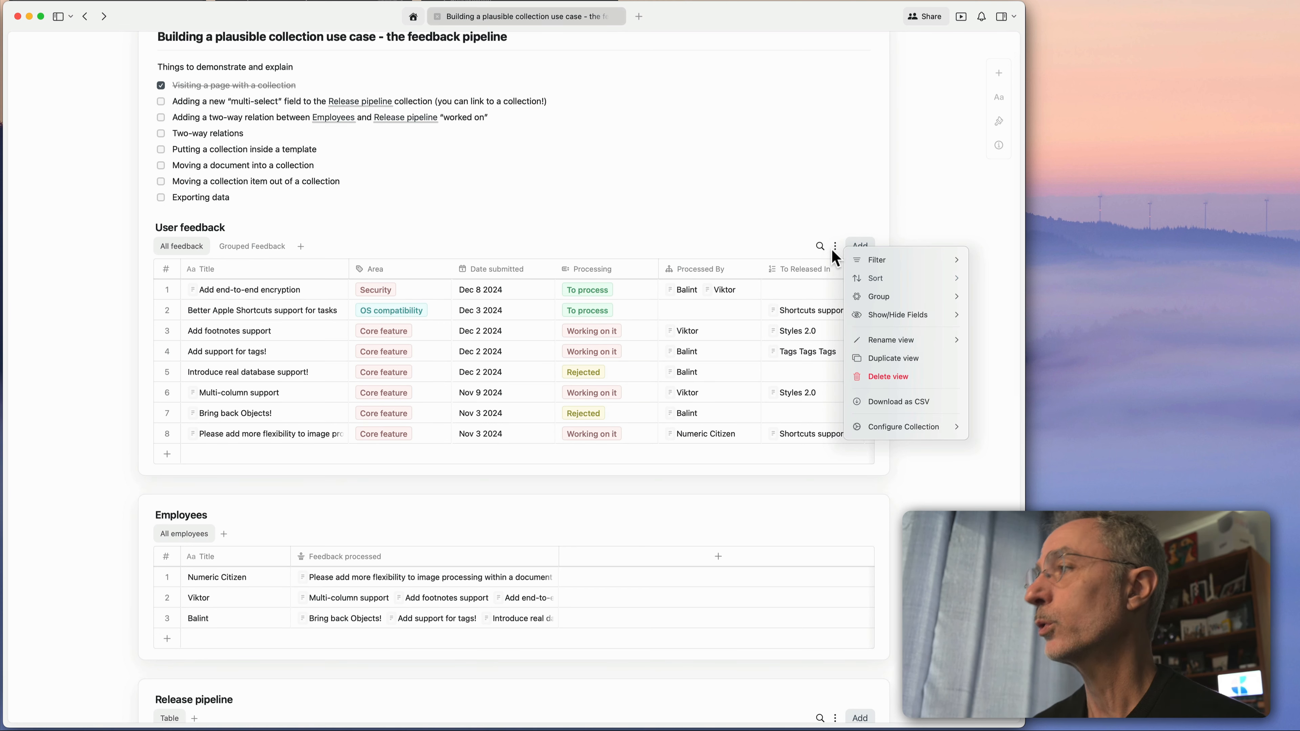
click(886, 254)
click(887, 300)
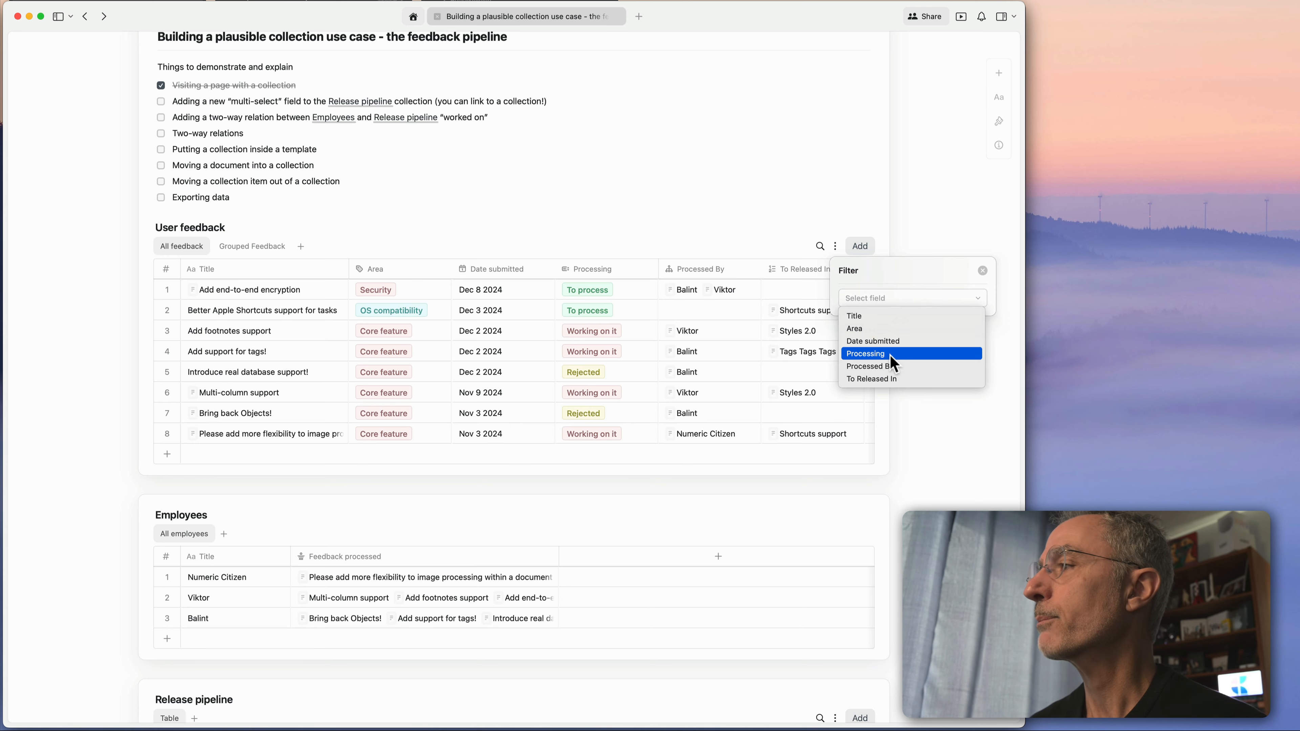
click(885, 353)
click(888, 320)
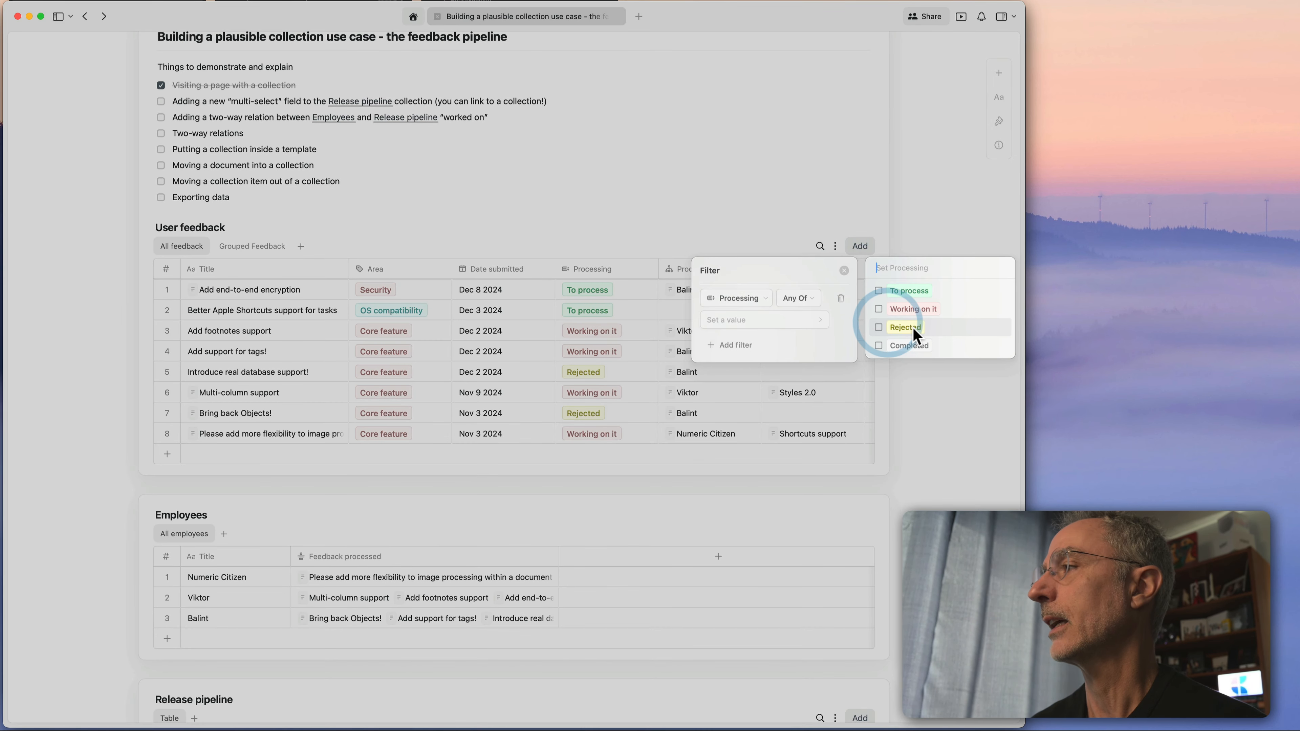
click(879, 290)
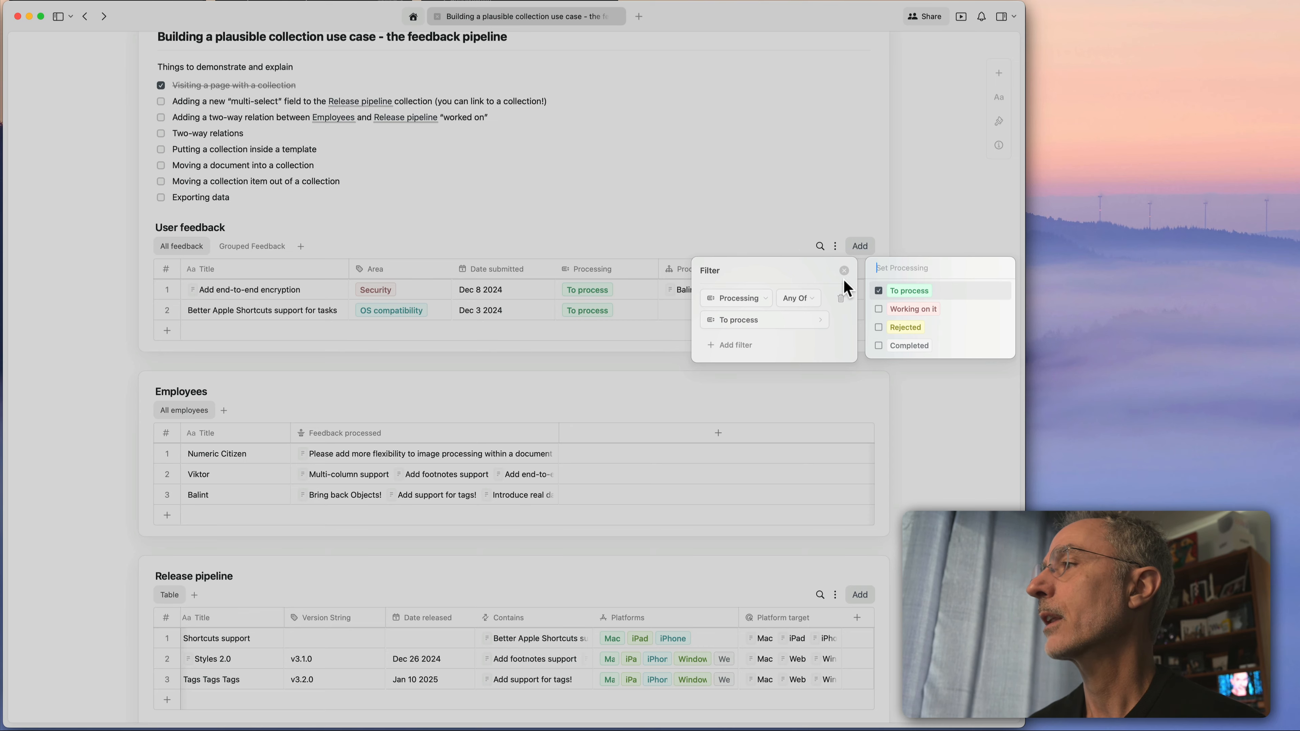
Remove the Processing filter from the User feedback collection.
click(842, 299)
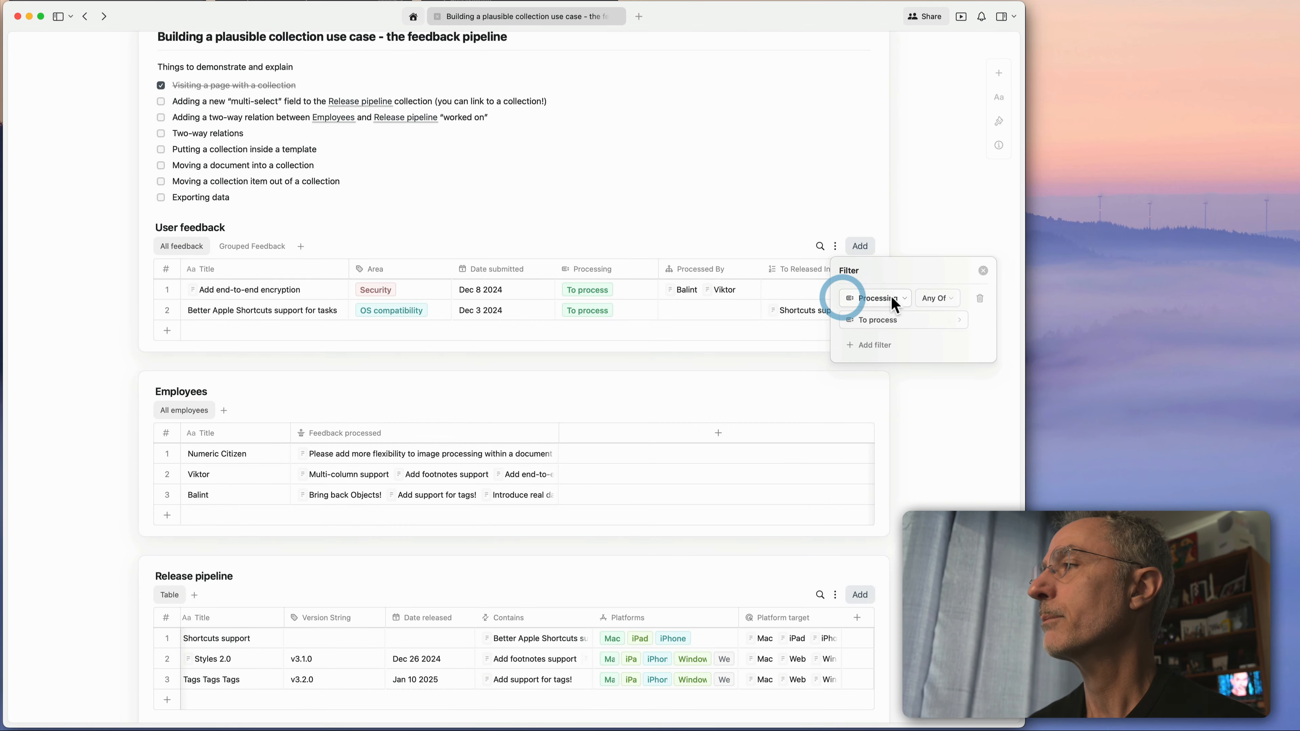
click(977, 296)
click(984, 275)
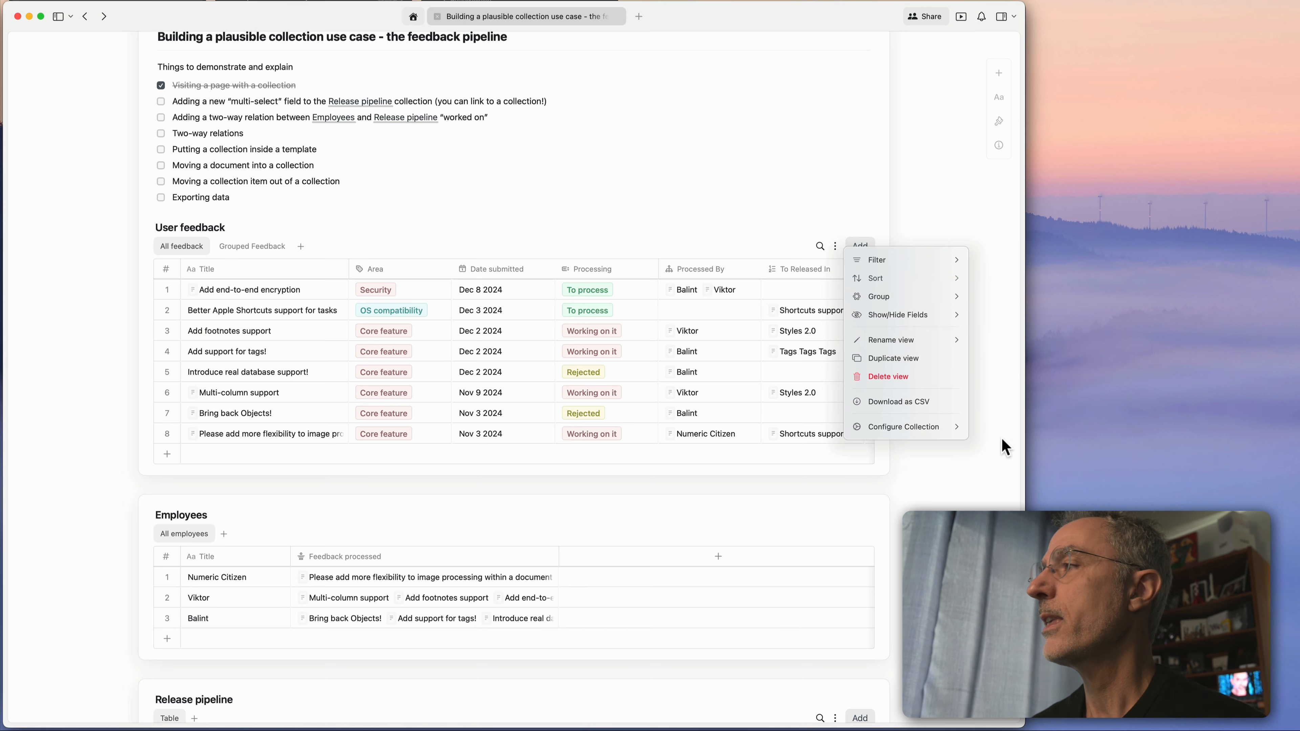
click(812, 363)
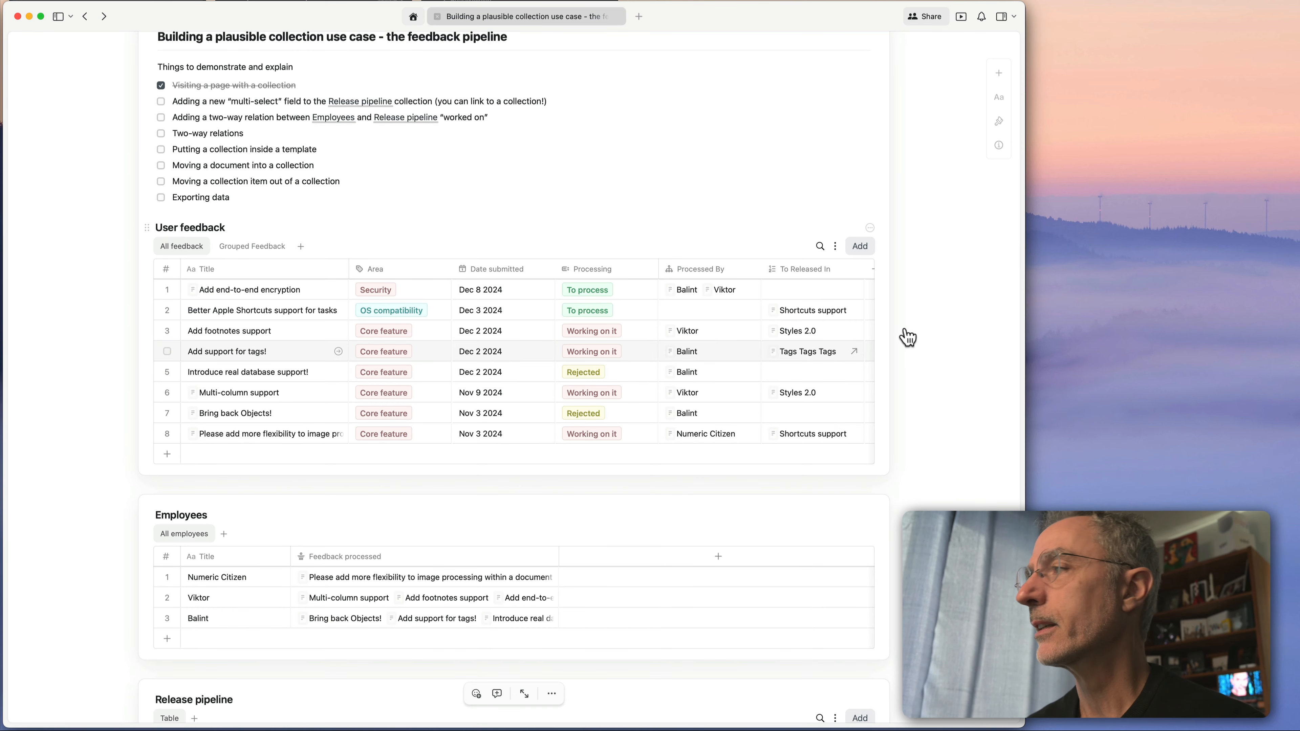
Add a secondary sort by Title in Z → A order to the User feedback collection.
click(835, 247)
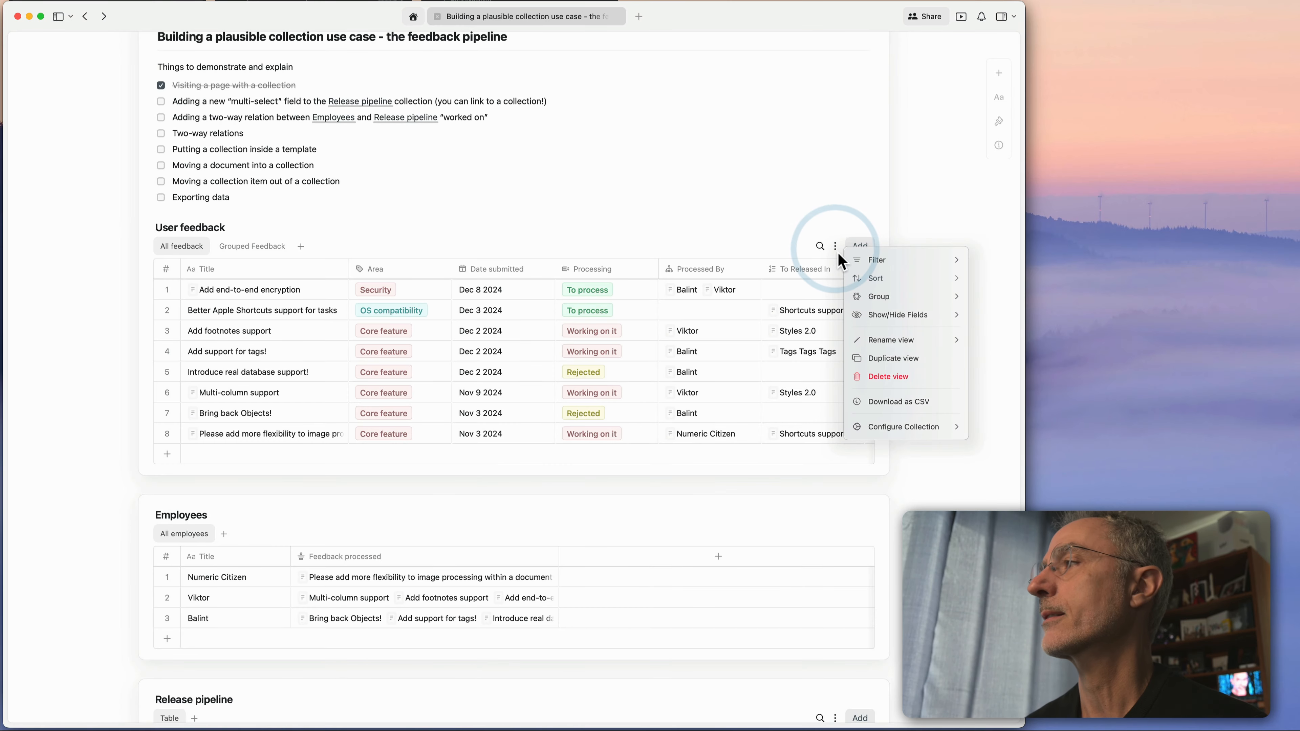
click(874, 279)
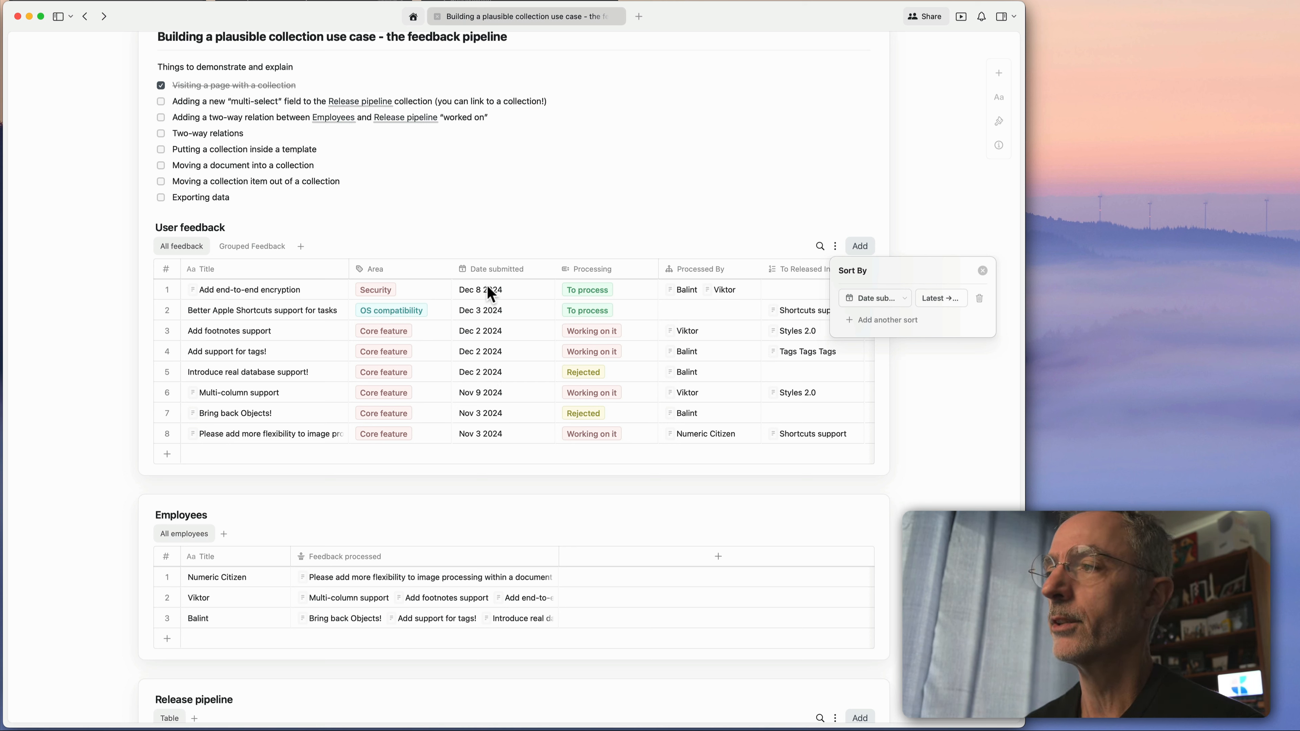
click(873, 320)
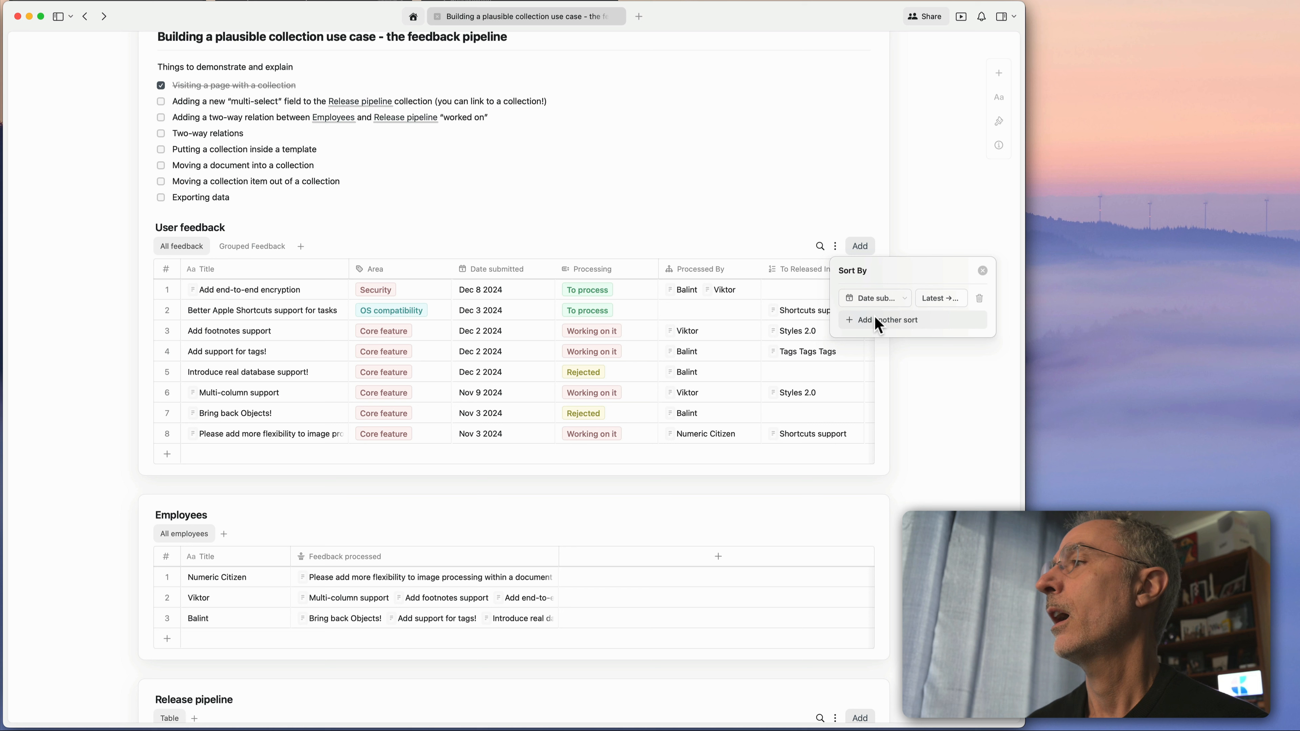
click(887, 321)
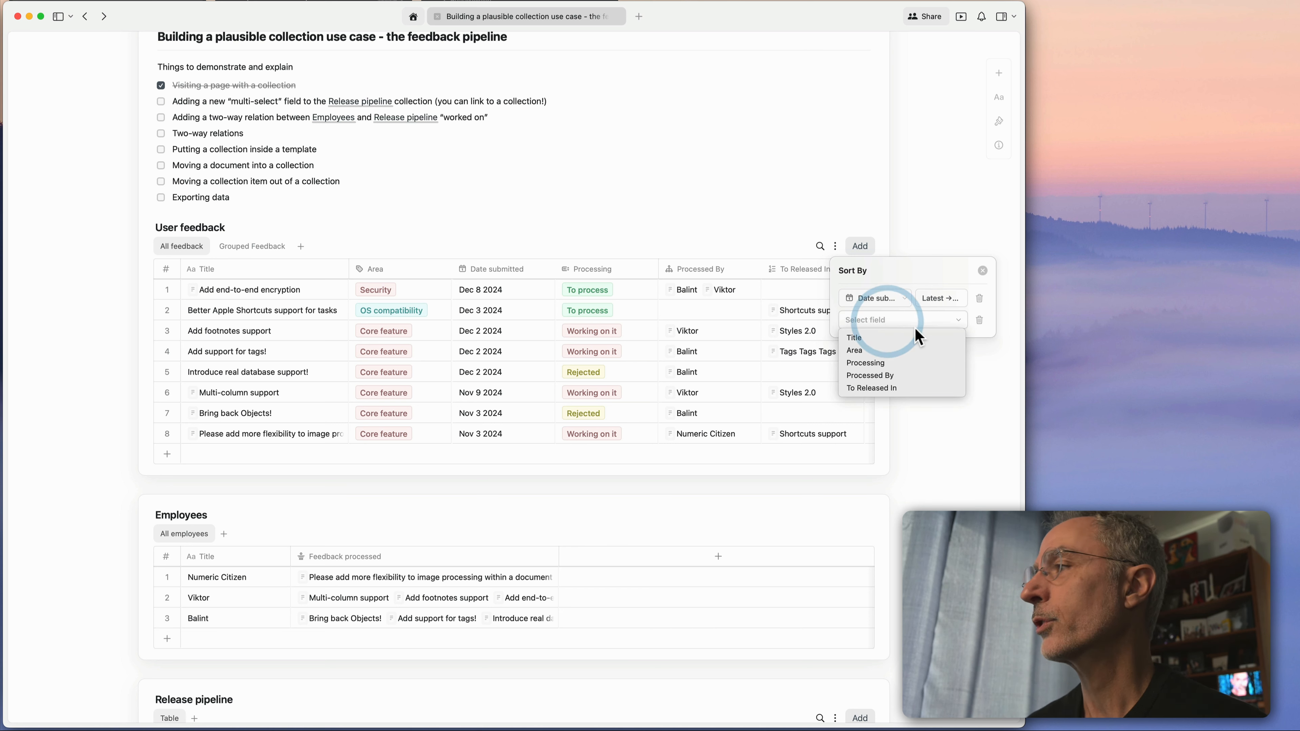
click(881, 338)
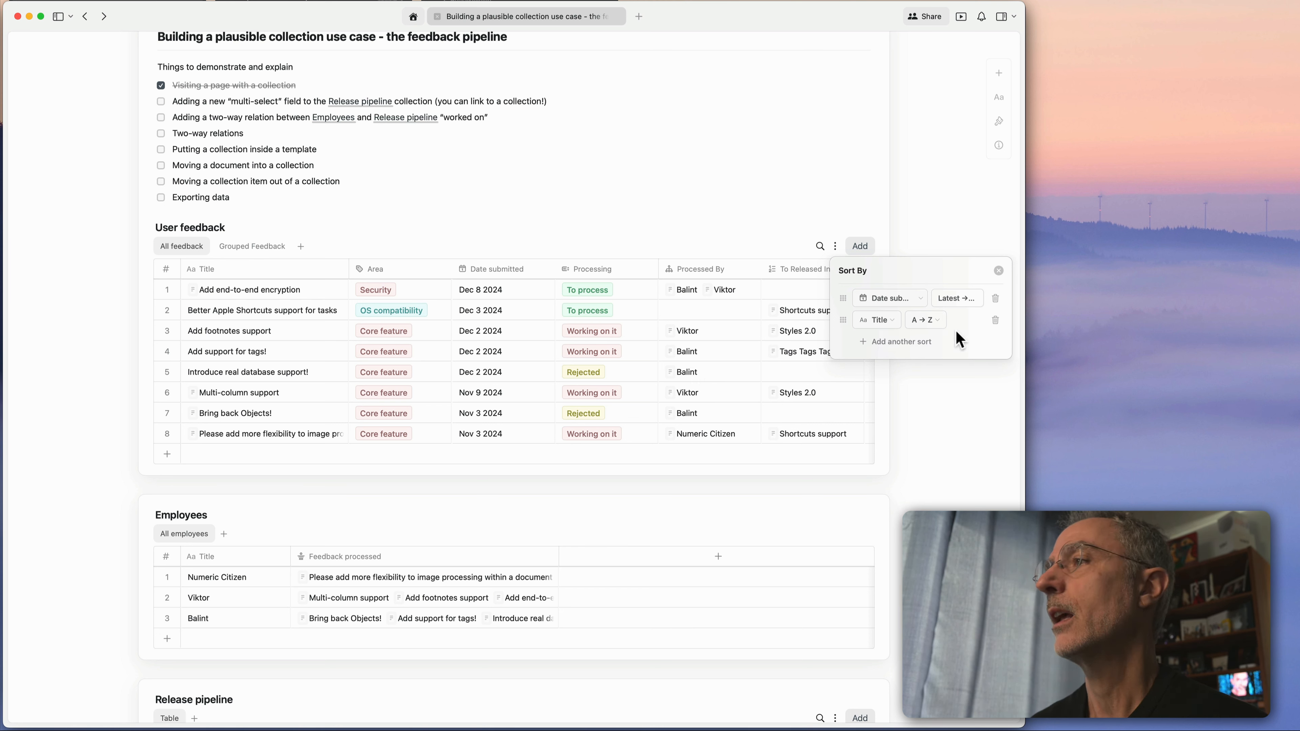
click(925, 319)
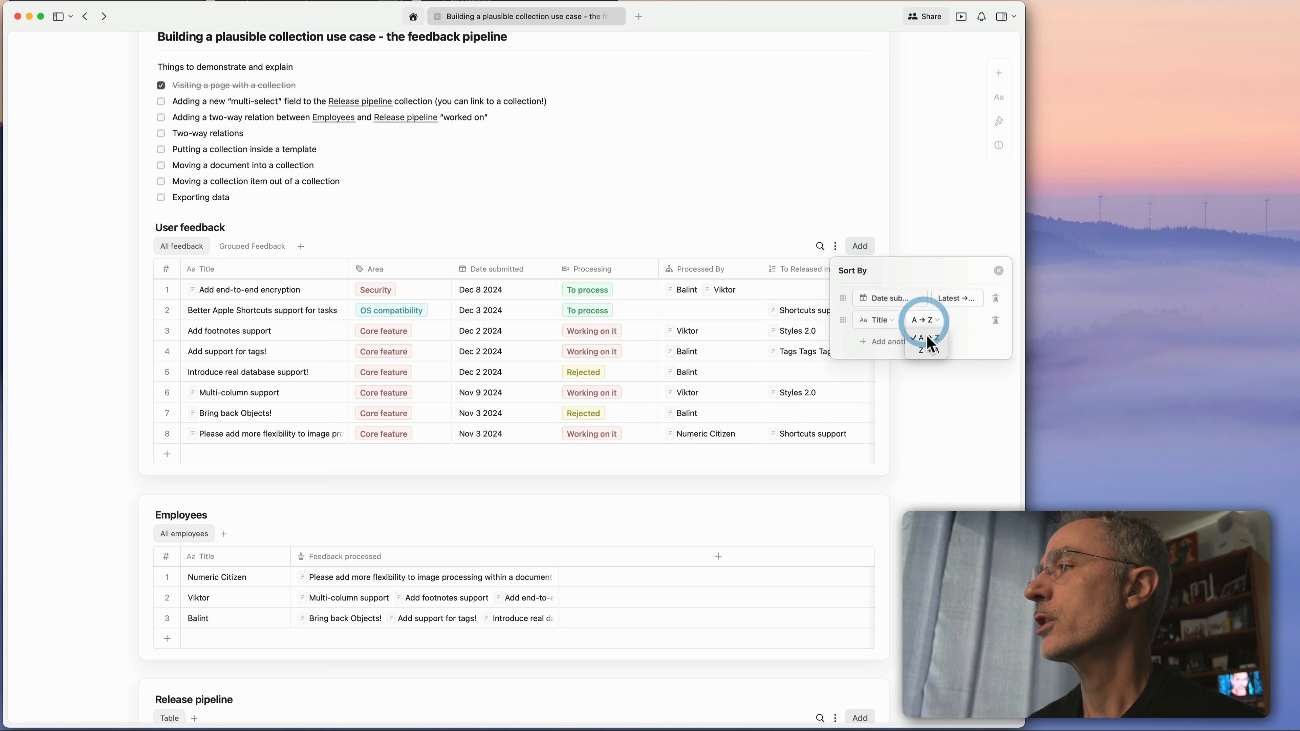
click(924, 351)
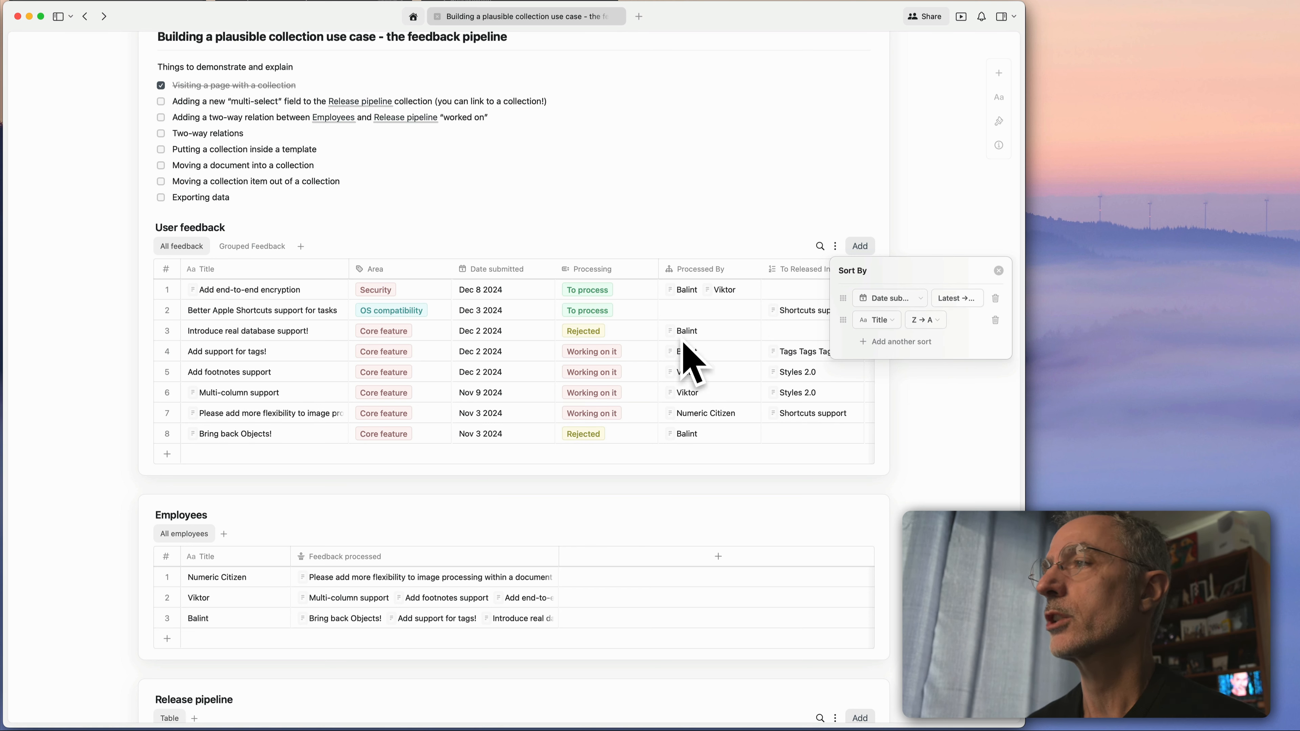
Add a Processed By sort to User feedback and move it above the Title sort.
click(905, 342)
click(933, 342)
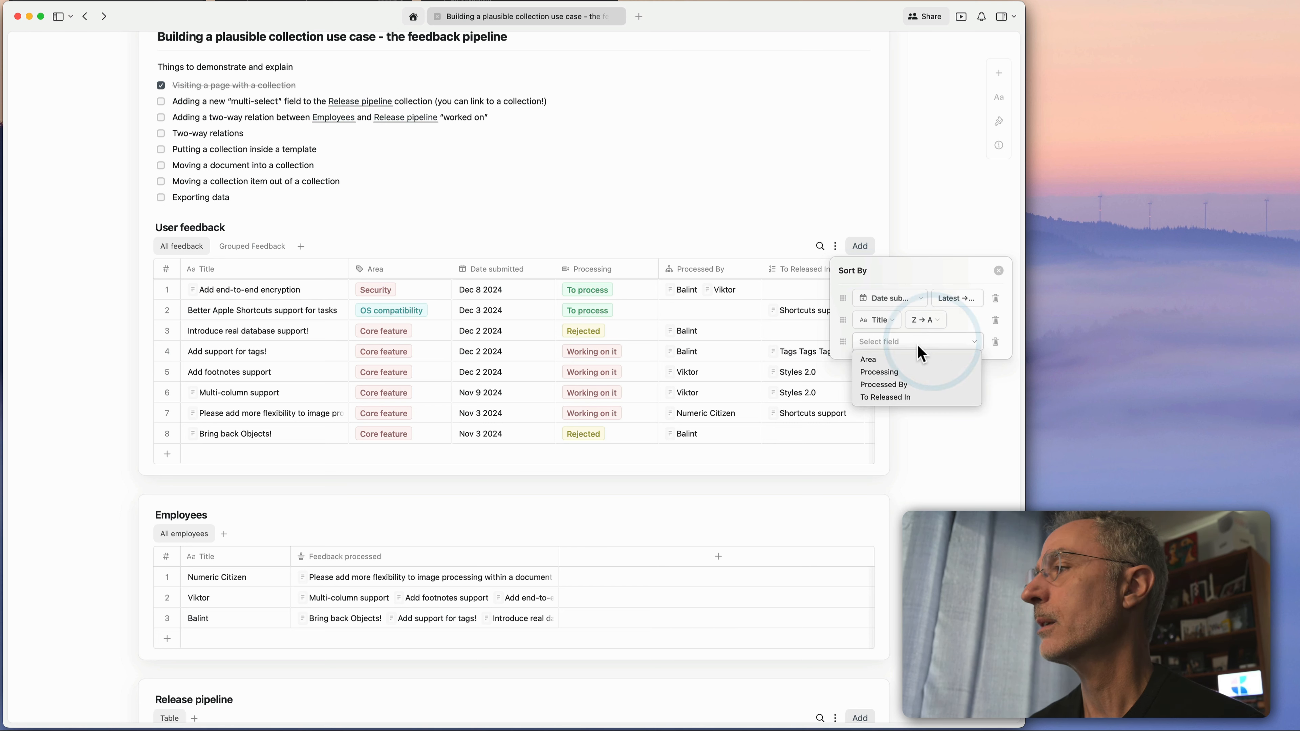
click(891, 385)
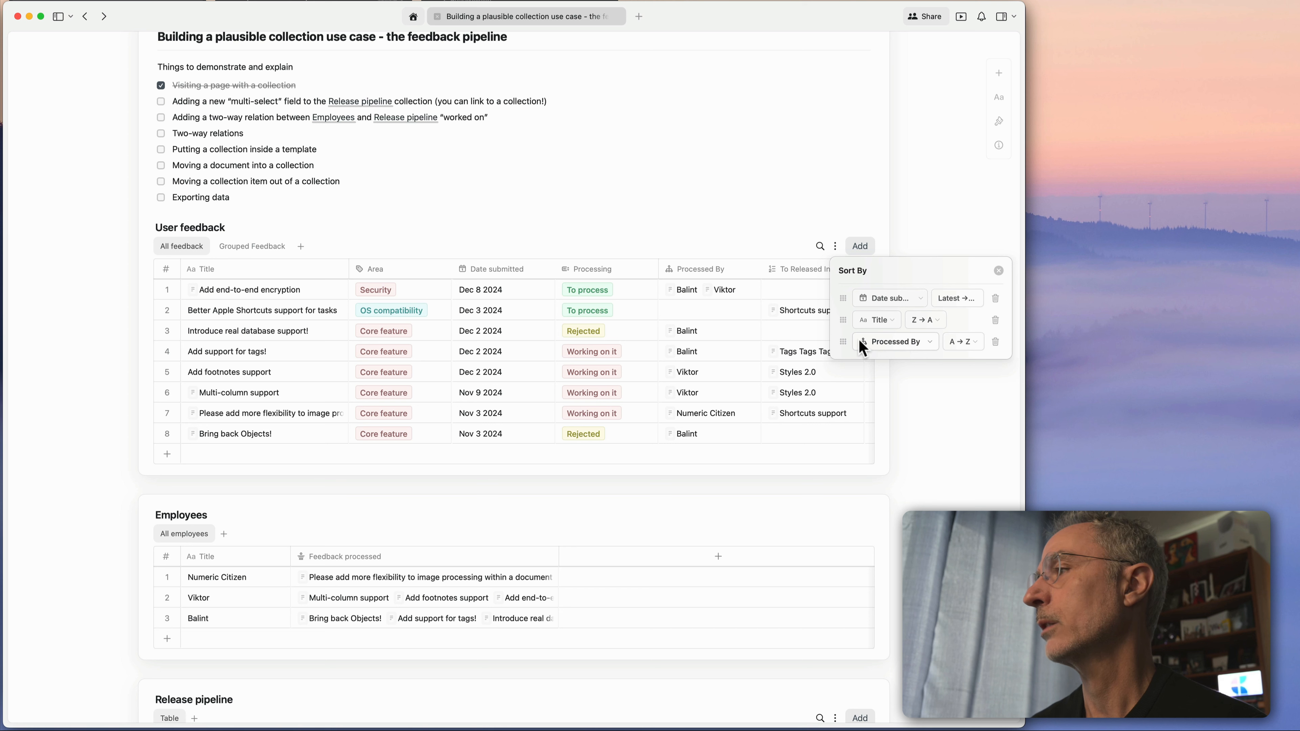
drag(843, 341, 838, 314)
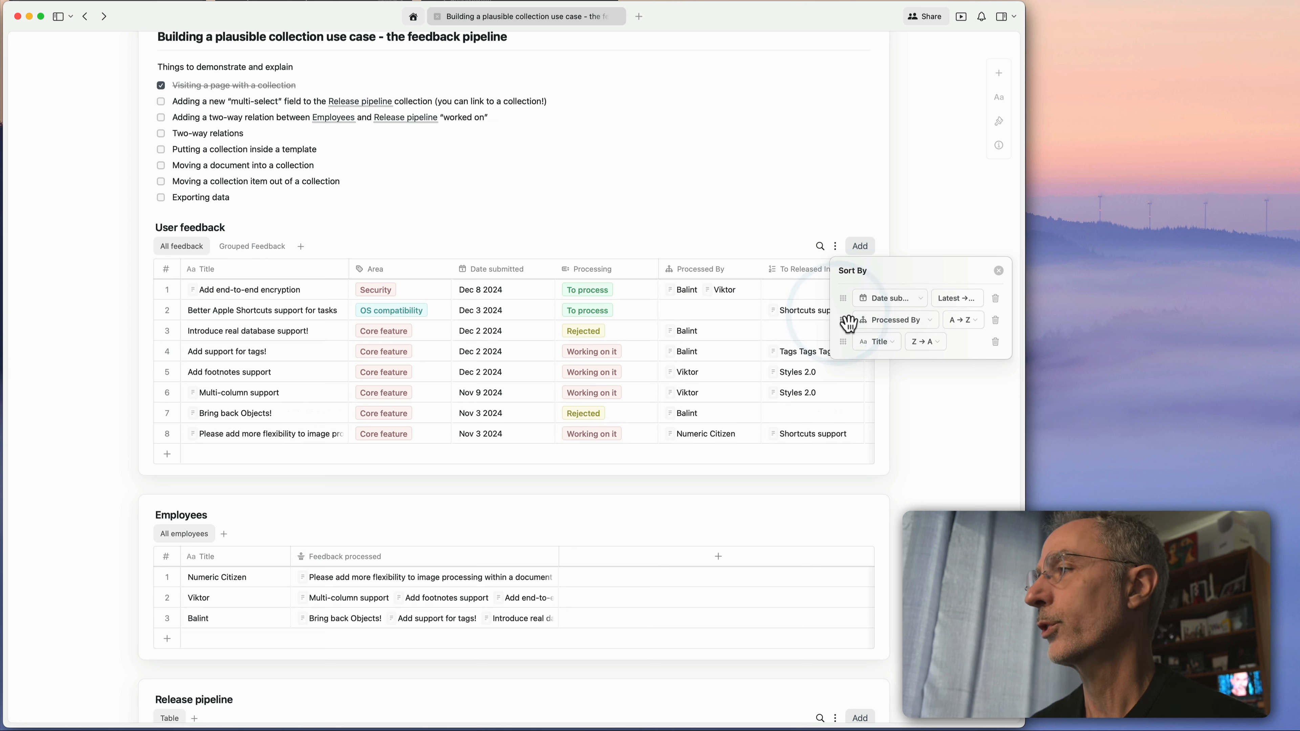
Delete the Processed By and Title sorts from User feedback, keeping only the Date submitted sort.
click(995, 318)
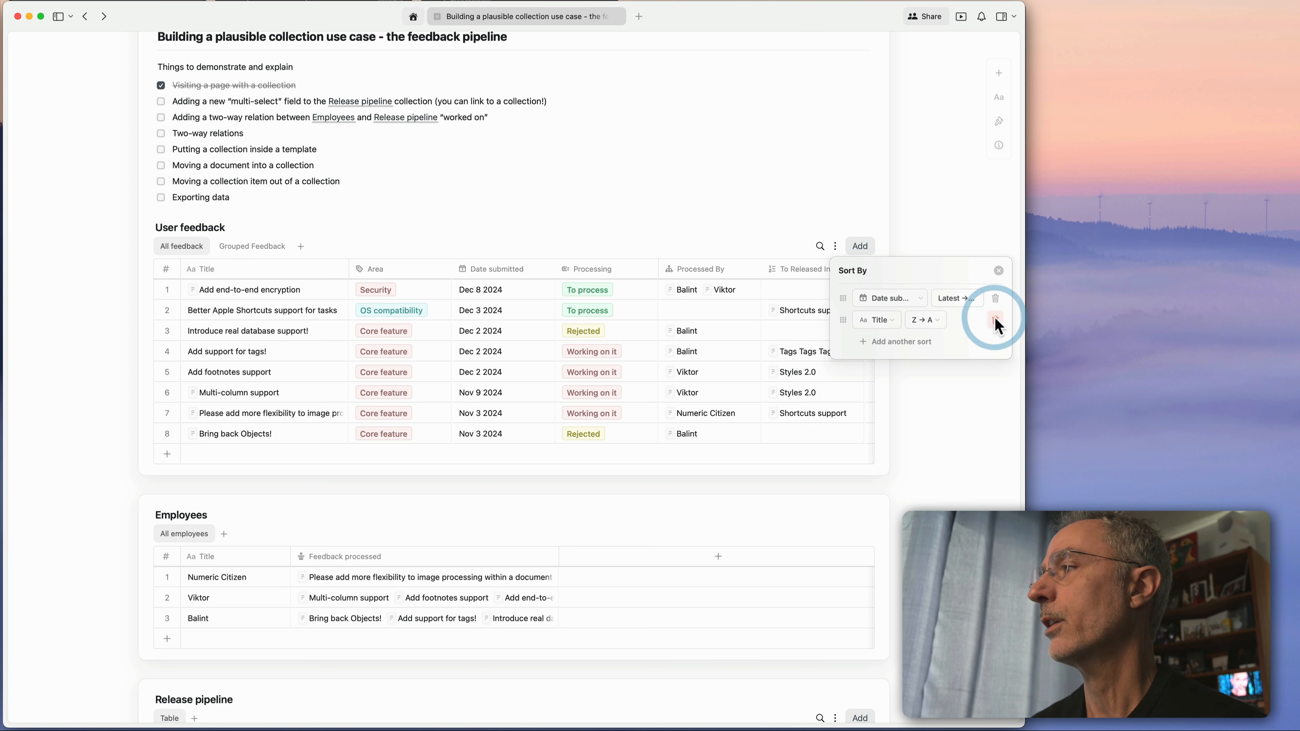
click(994, 319)
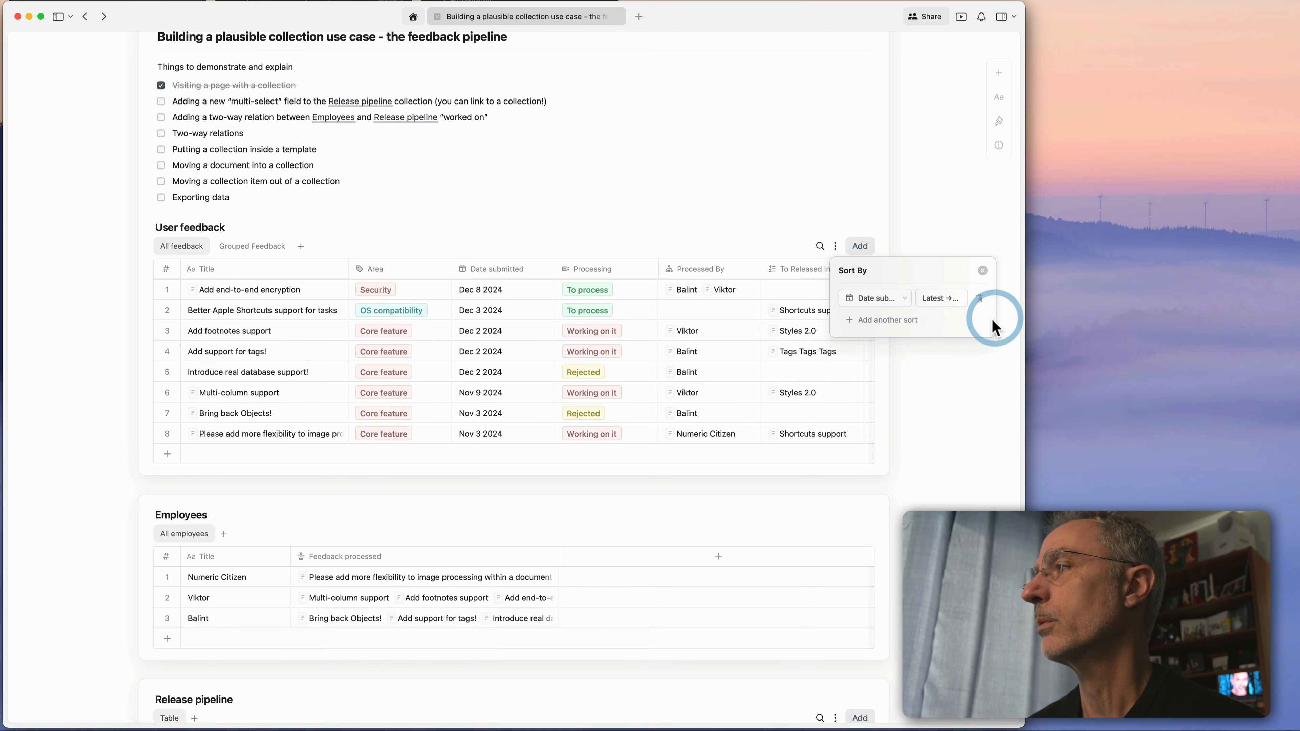
click(946, 397)
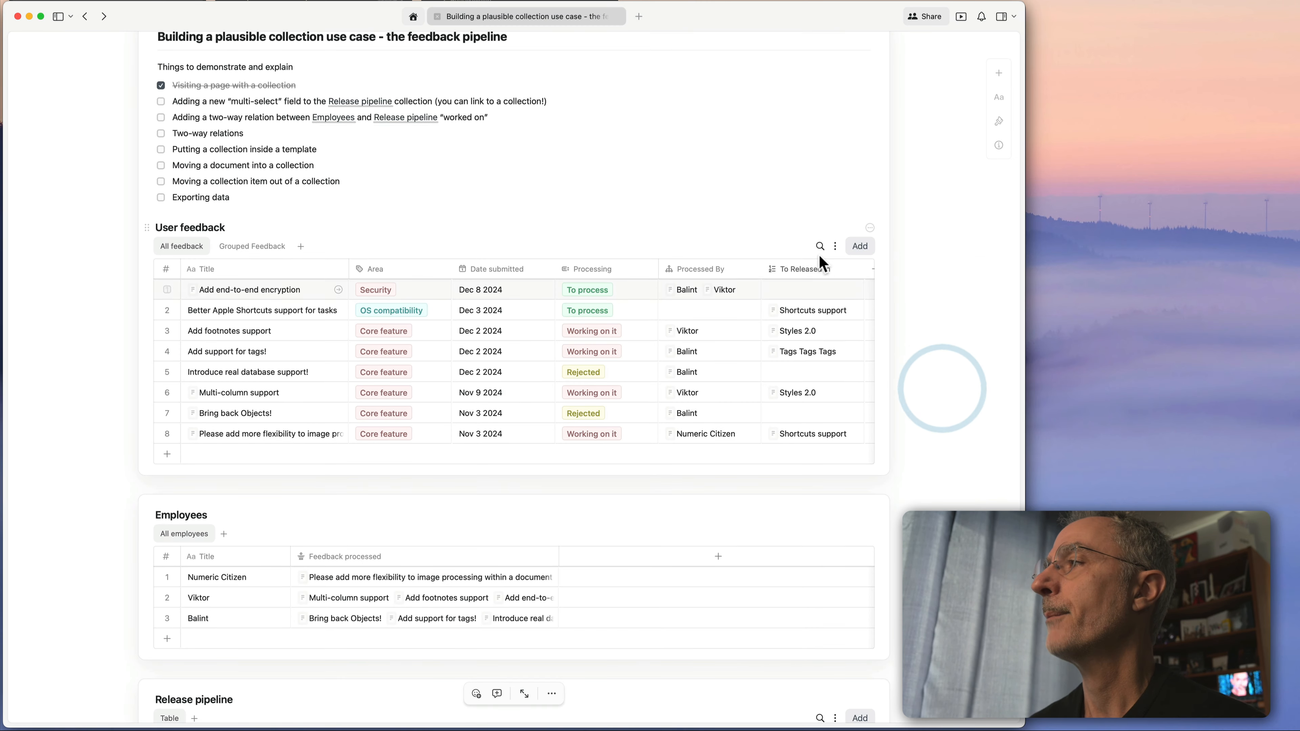
Group the User feedback collection's All feedback view by Area.
click(834, 246)
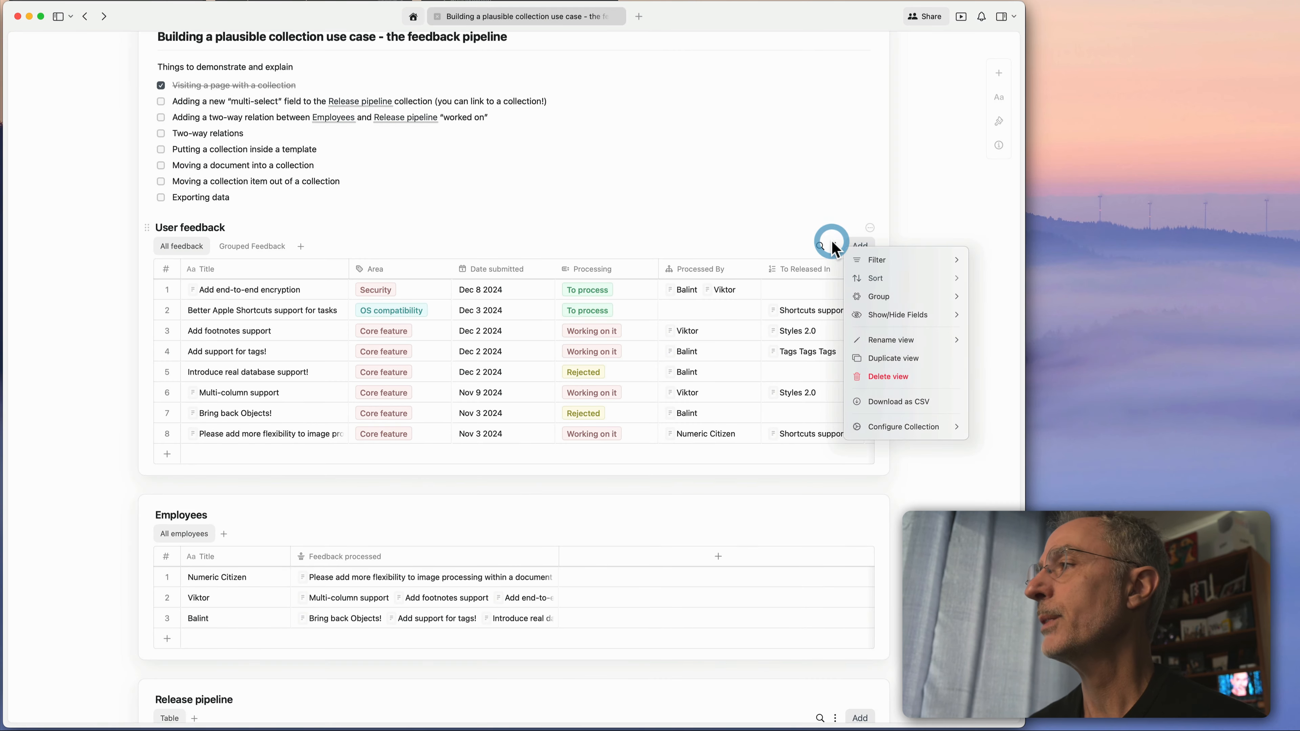
click(937, 205)
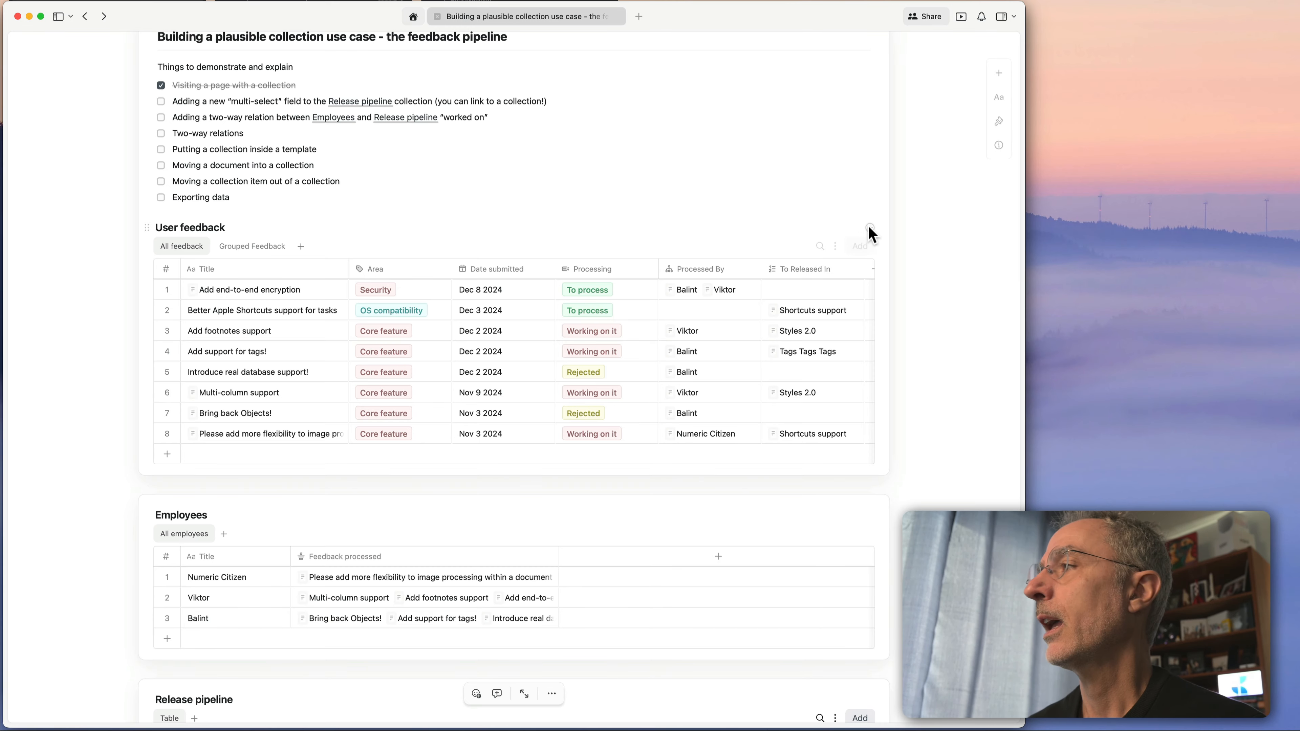
click(838, 248)
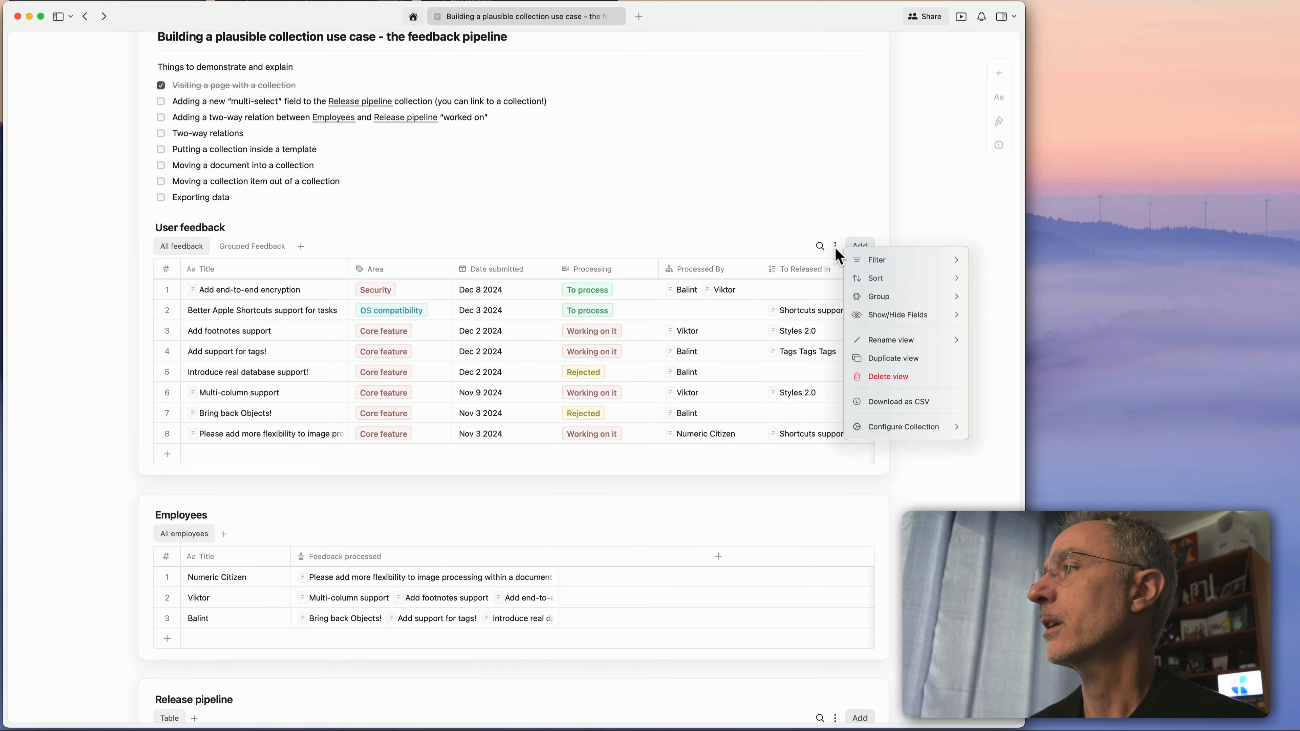
click(879, 297)
click(876, 298)
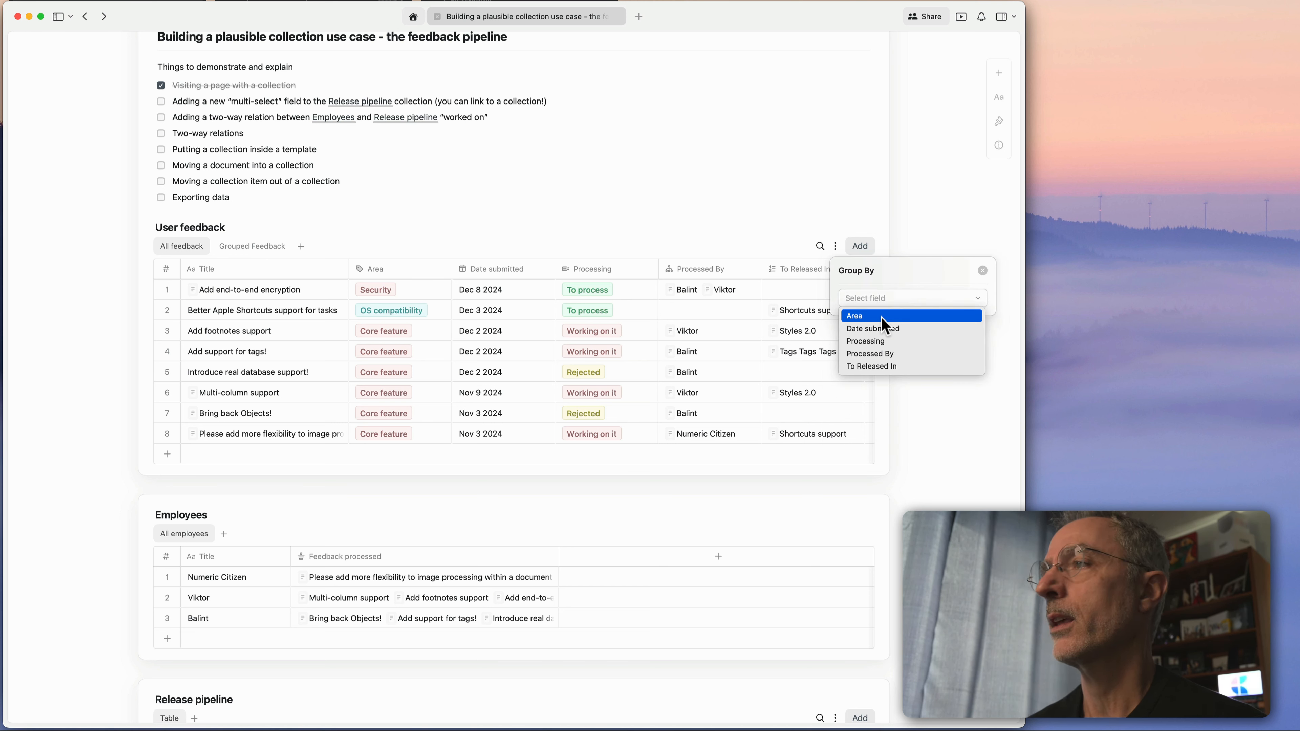
click(884, 318)
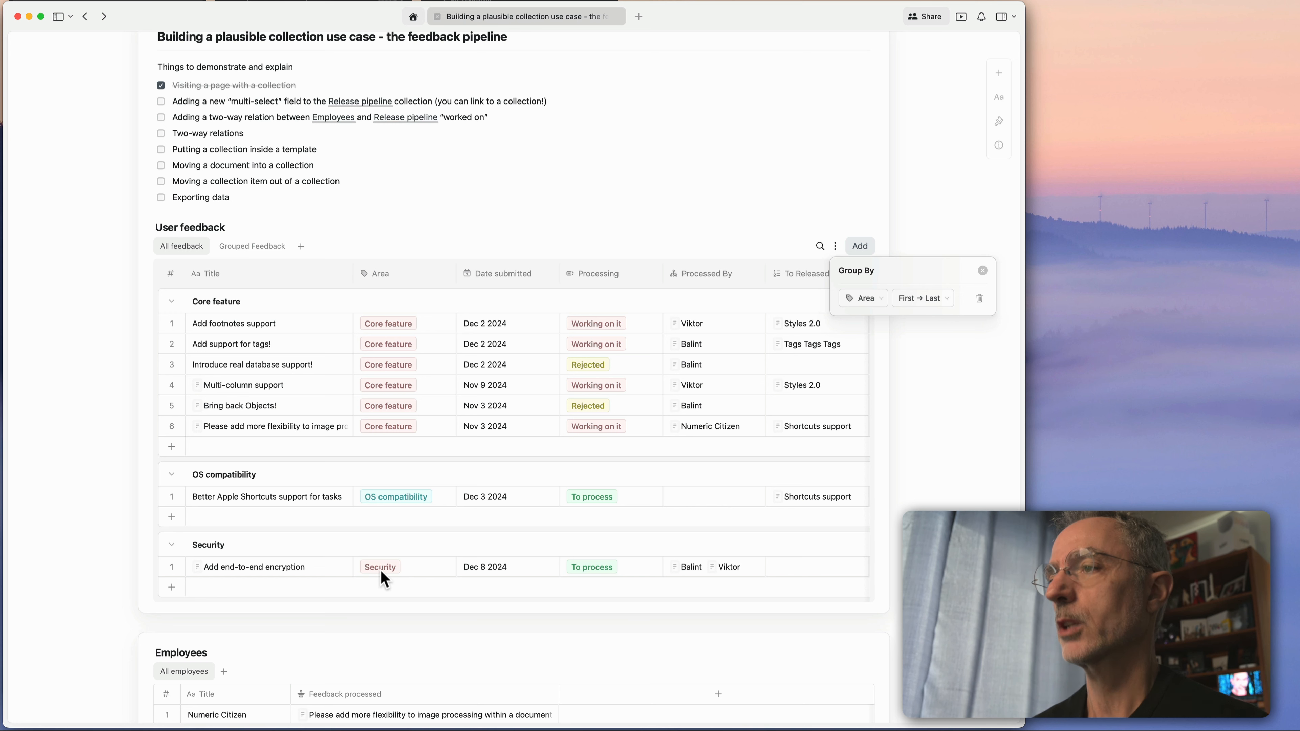
Switch the Area group order in All feedback to Last → First and back to First → Last.
click(921, 298)
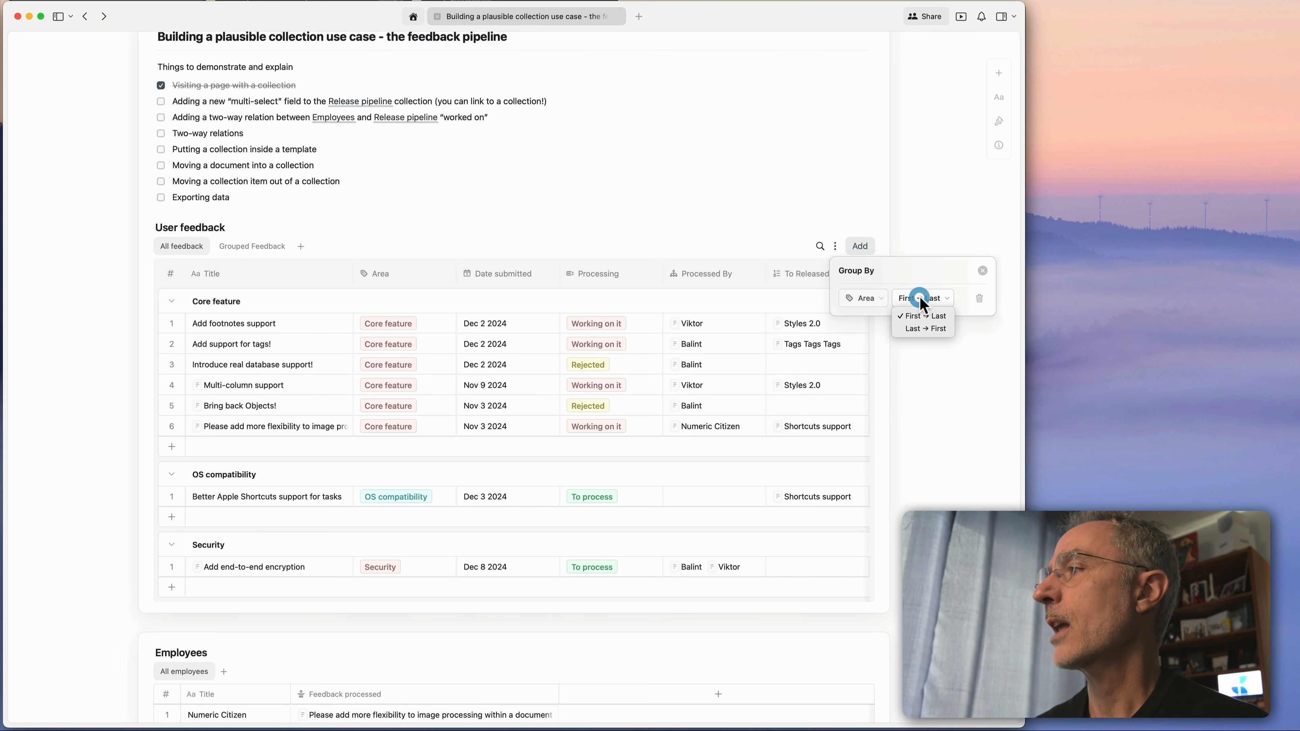
click(925, 329)
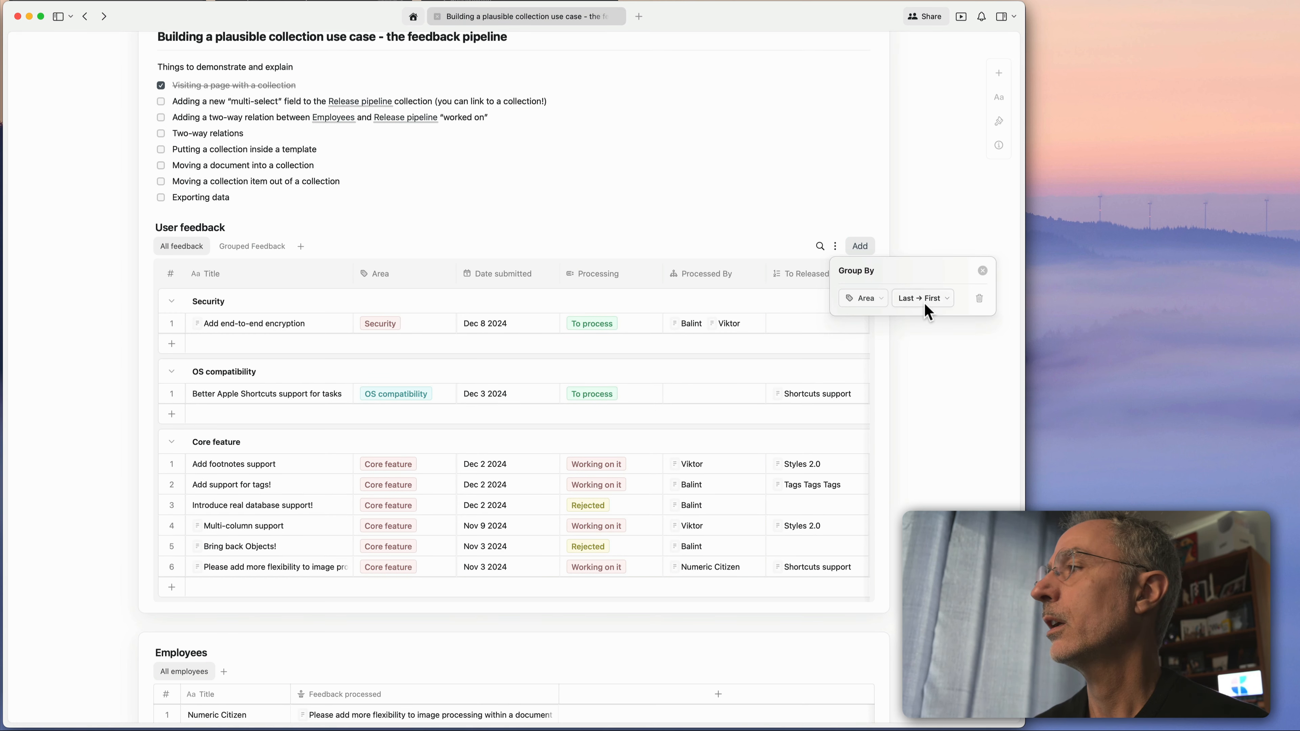
click(928, 310)
click(927, 320)
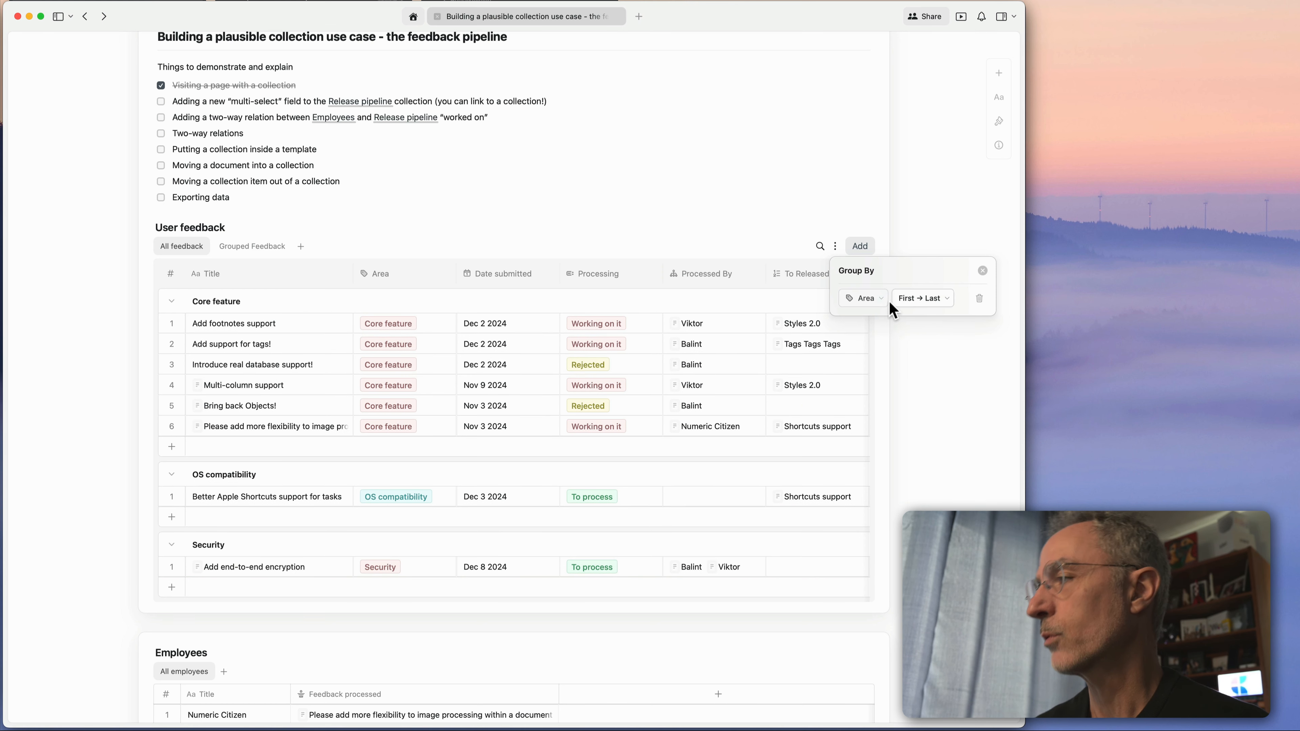
click(858, 298)
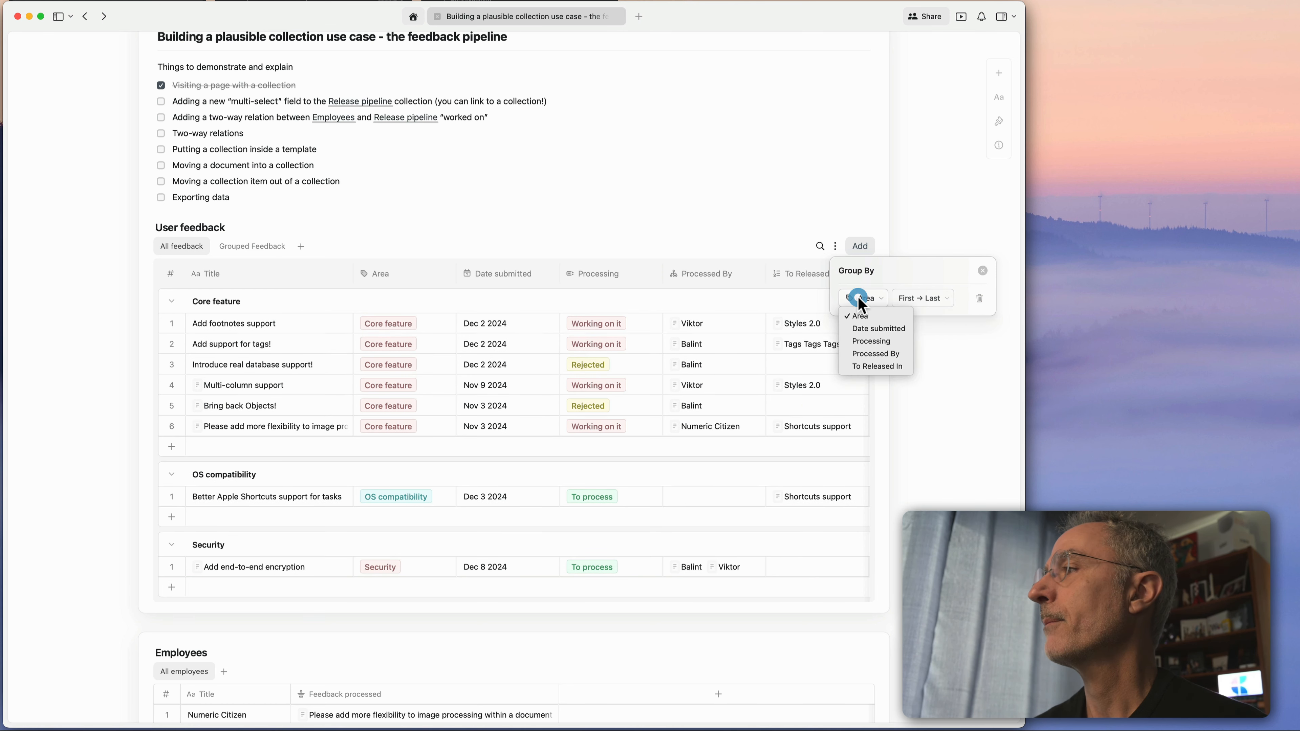
click(899, 283)
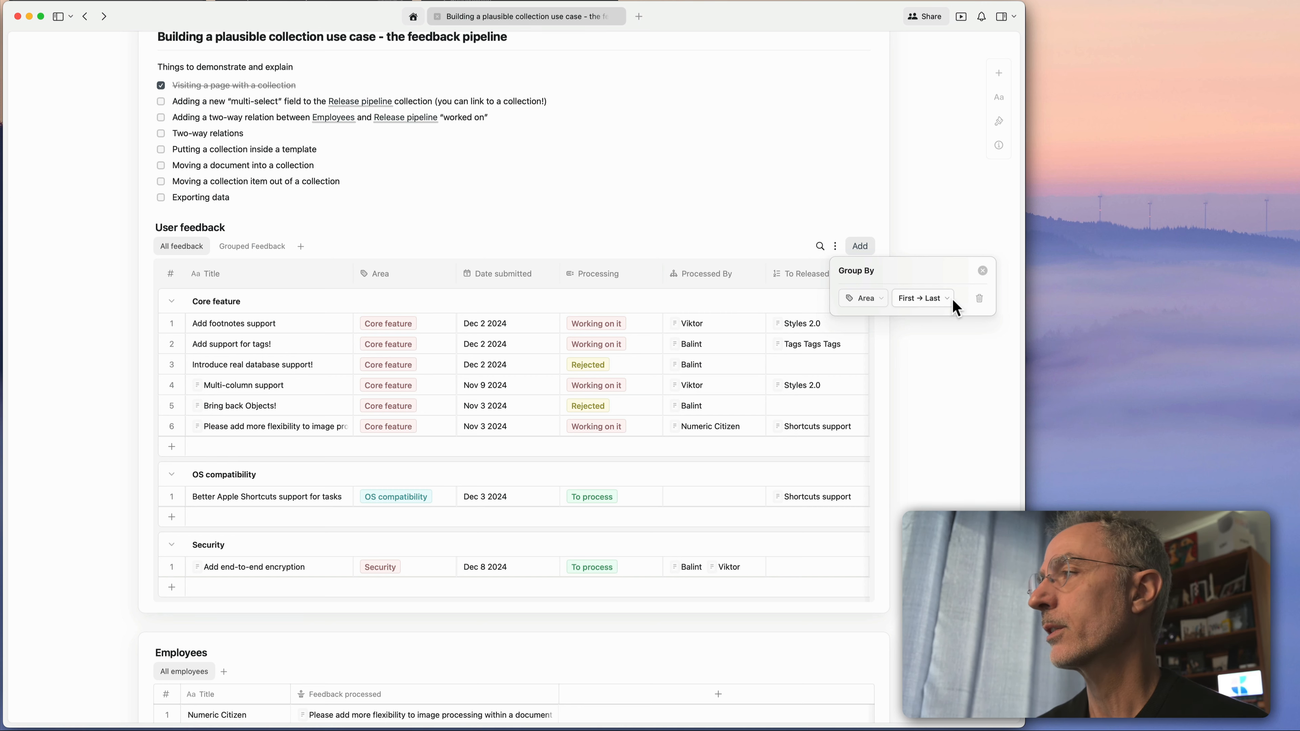
Replace the Area grouping of User feedback's All feedback view with a grouping by Processing.
click(977, 298)
click(886, 298)
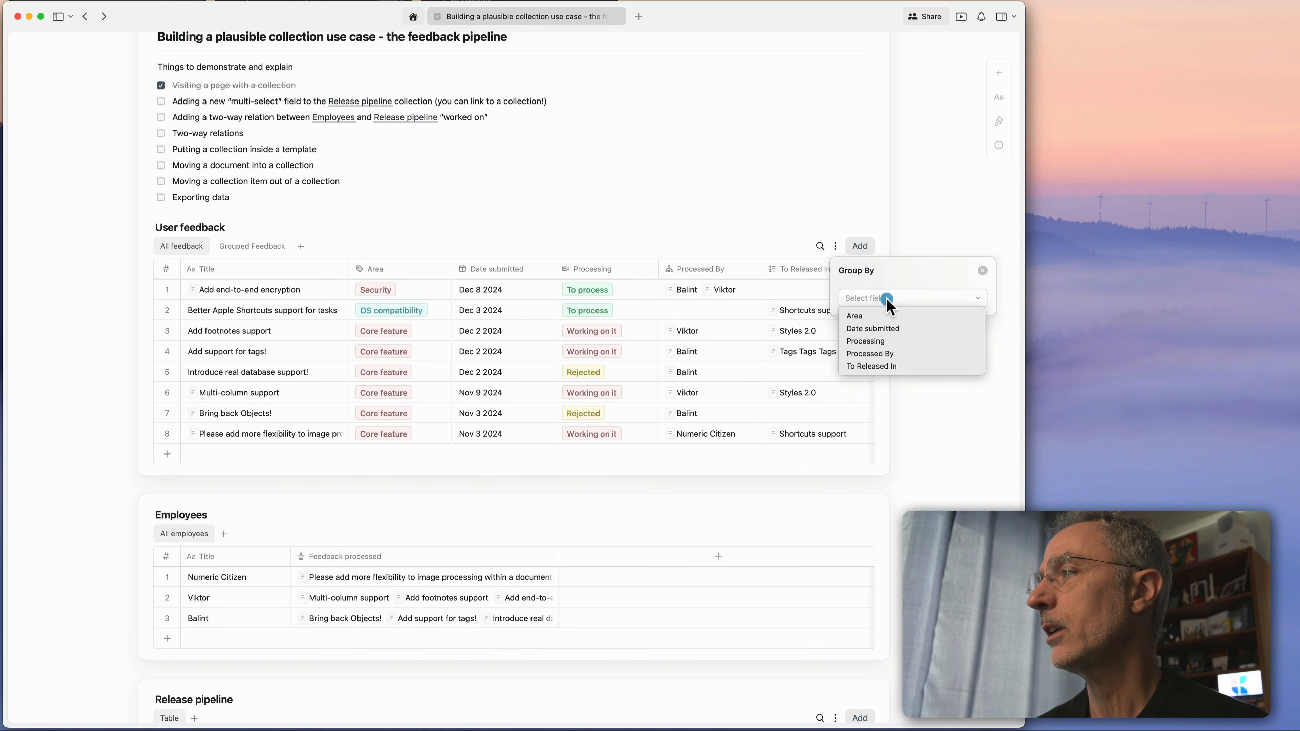
click(883, 341)
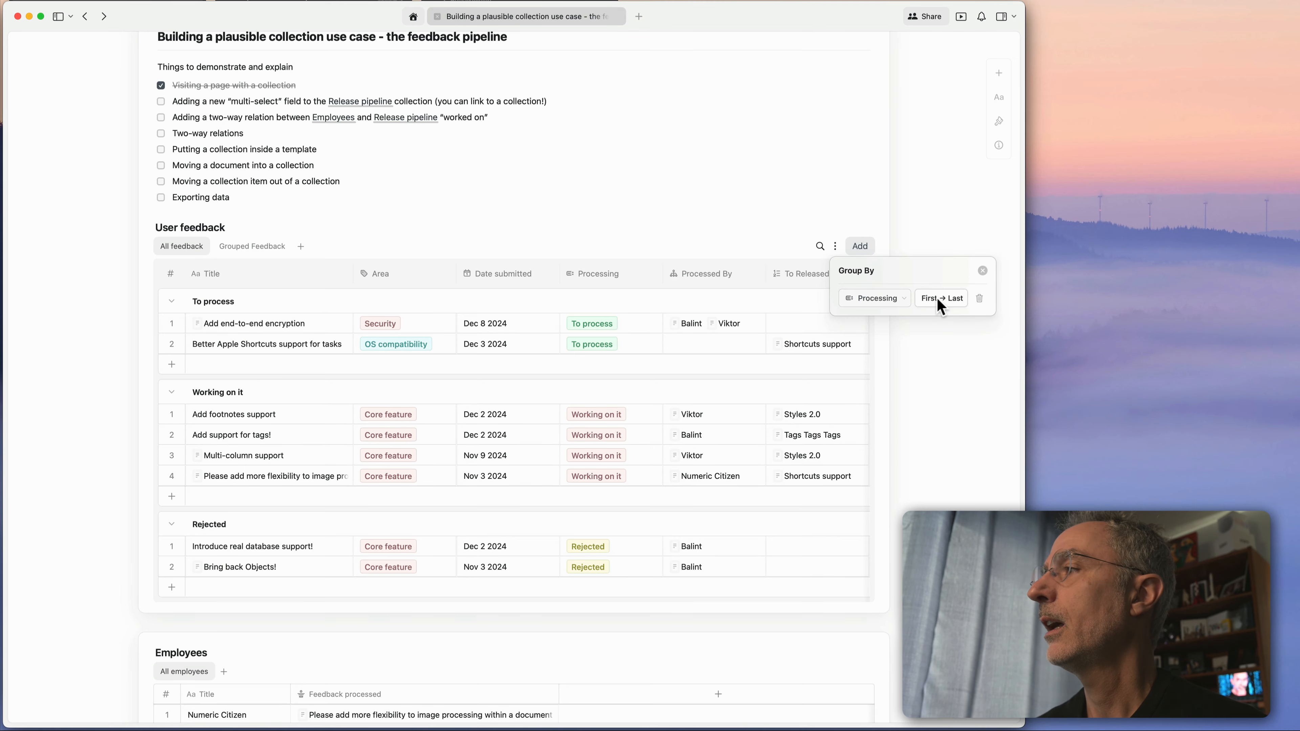
click(946, 383)
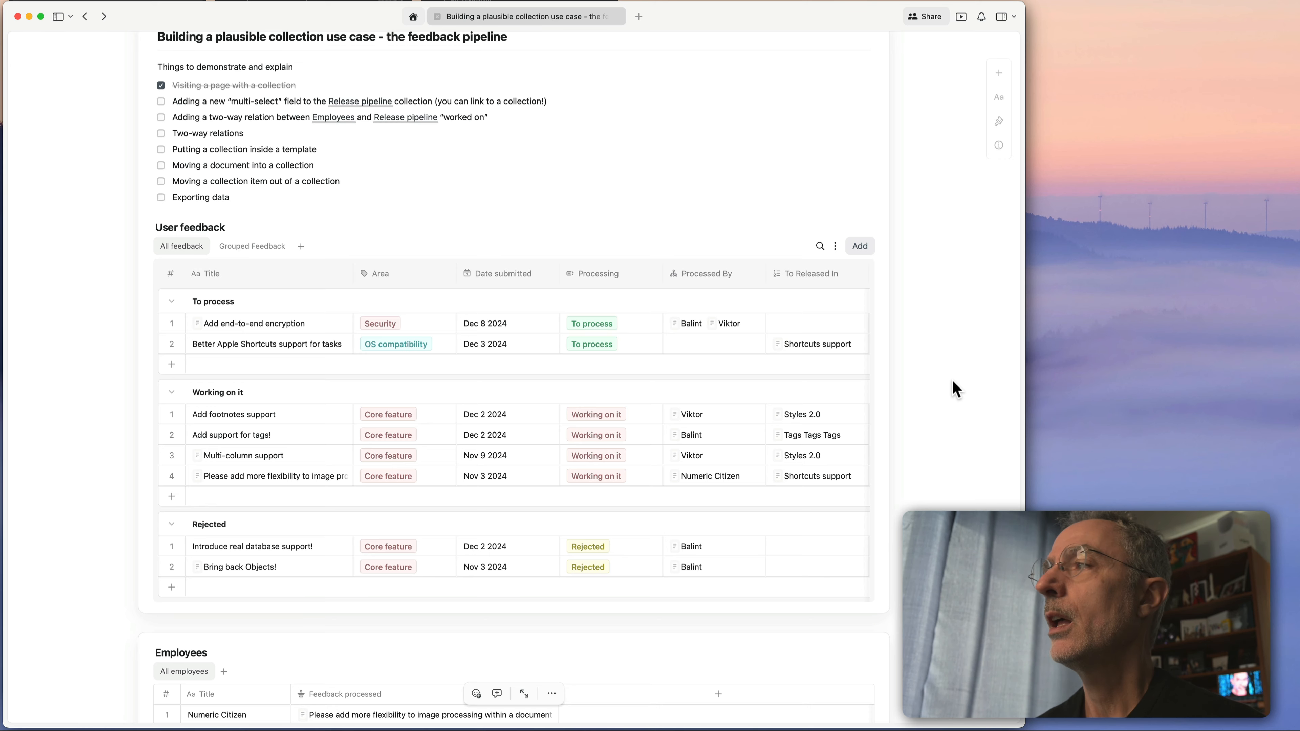
Remove the Processing grouping from the All feedback view of User feedback.
click(834, 246)
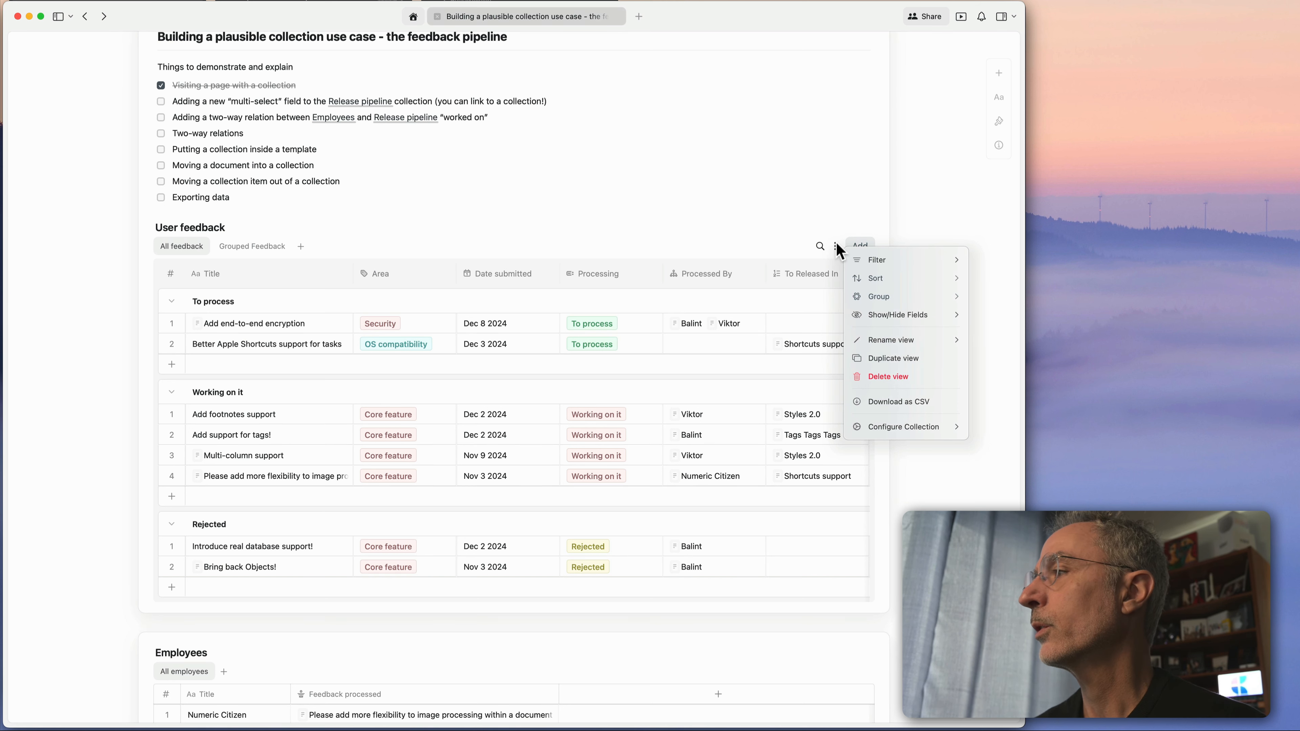
click(416, 232)
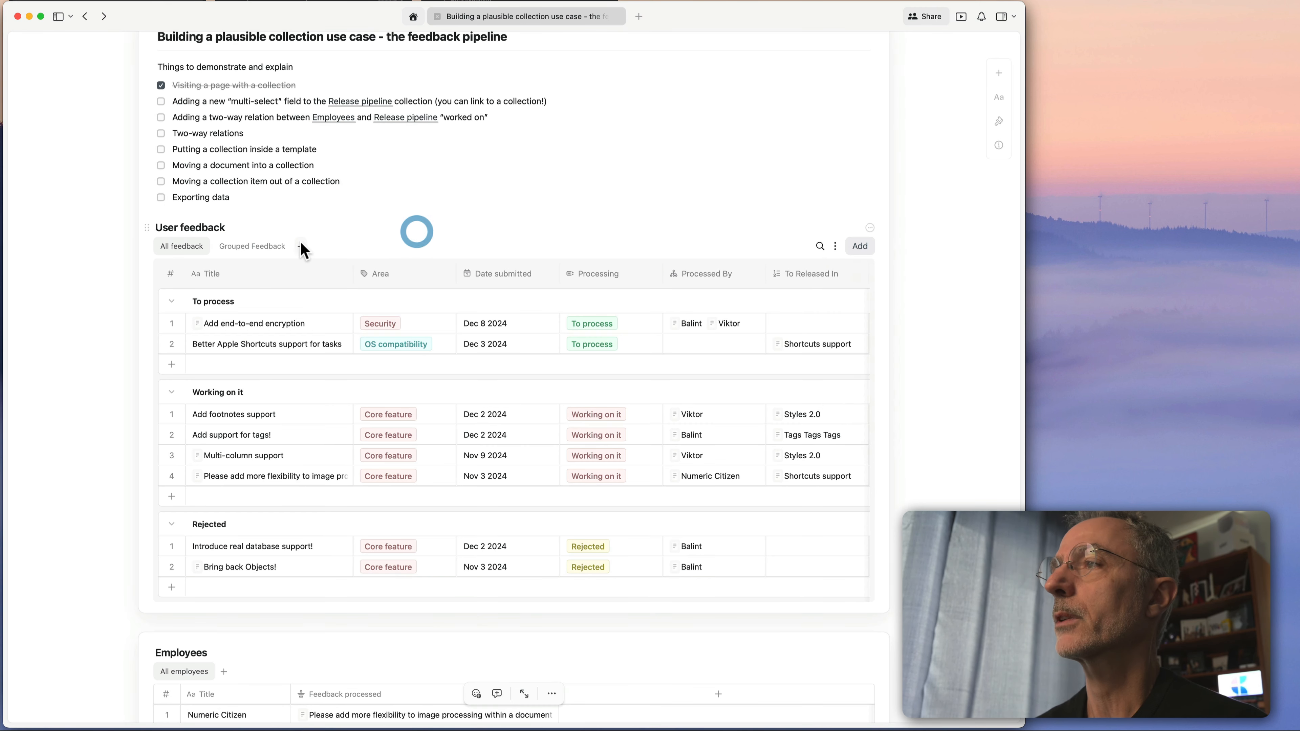
click(835, 248)
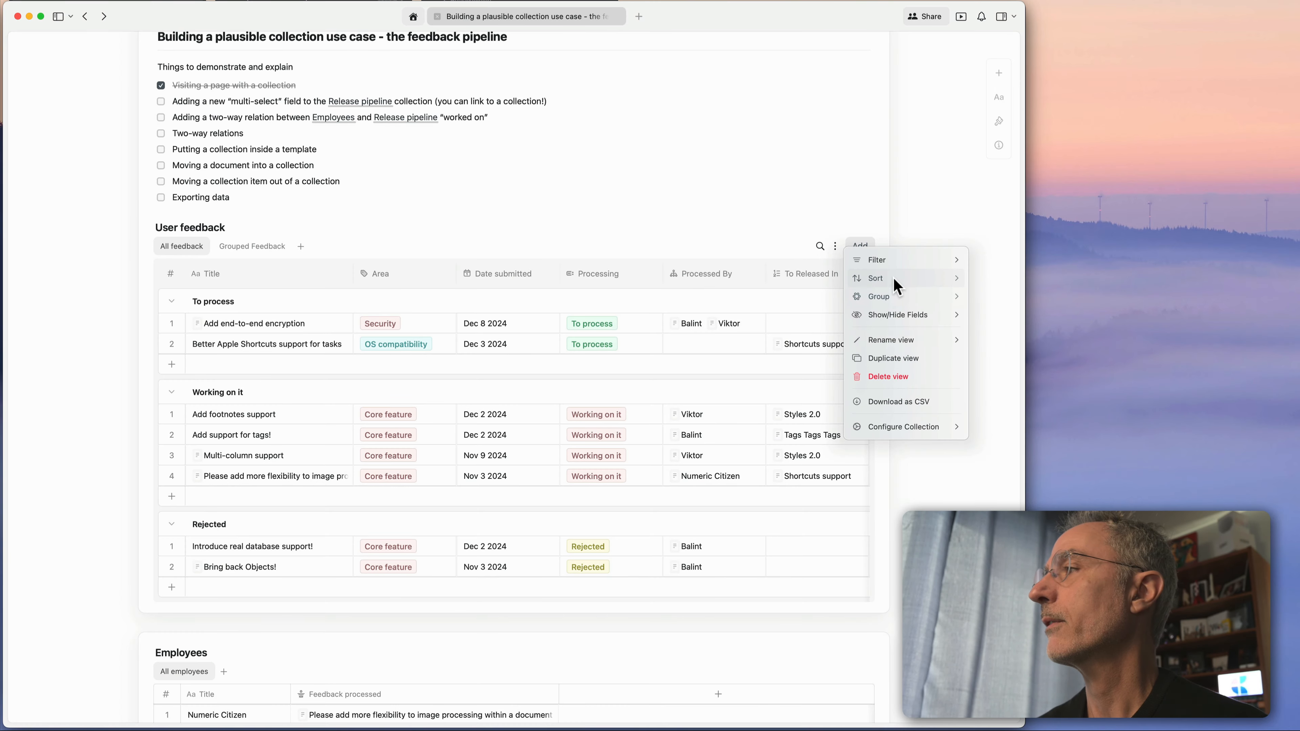
click(894, 298)
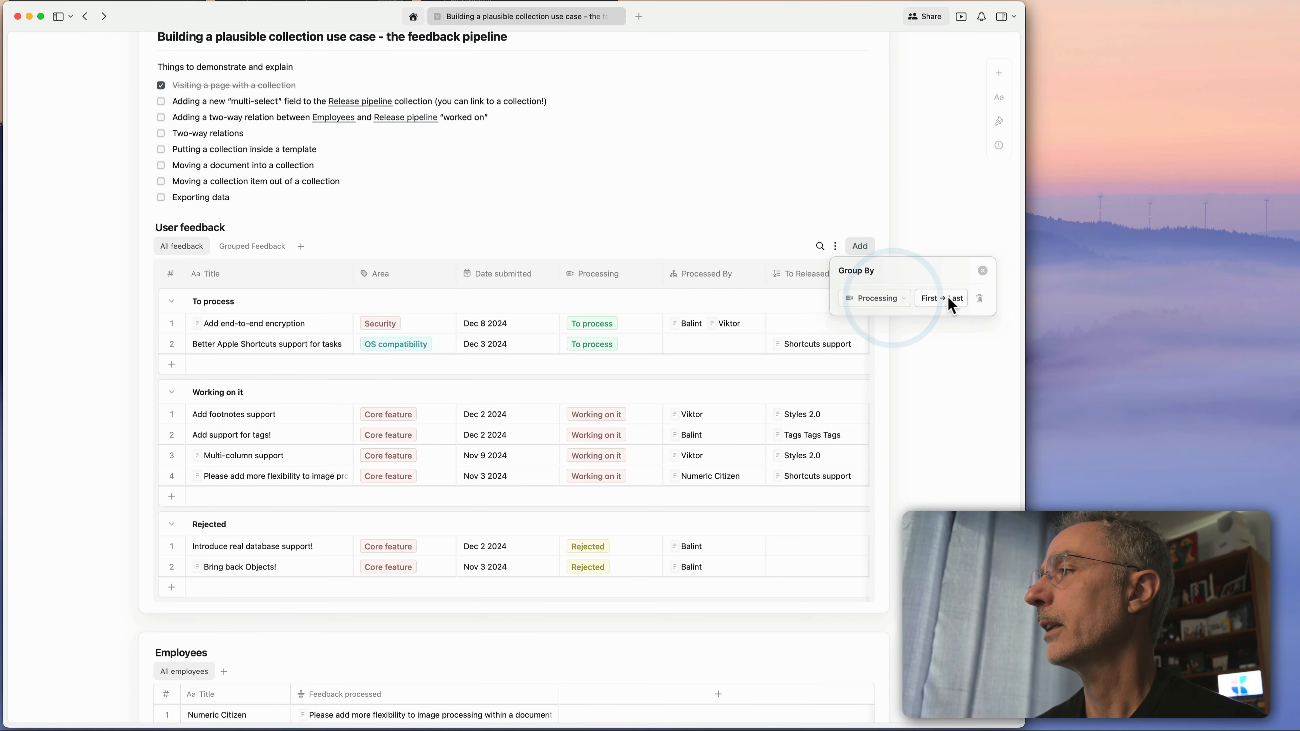
click(977, 298)
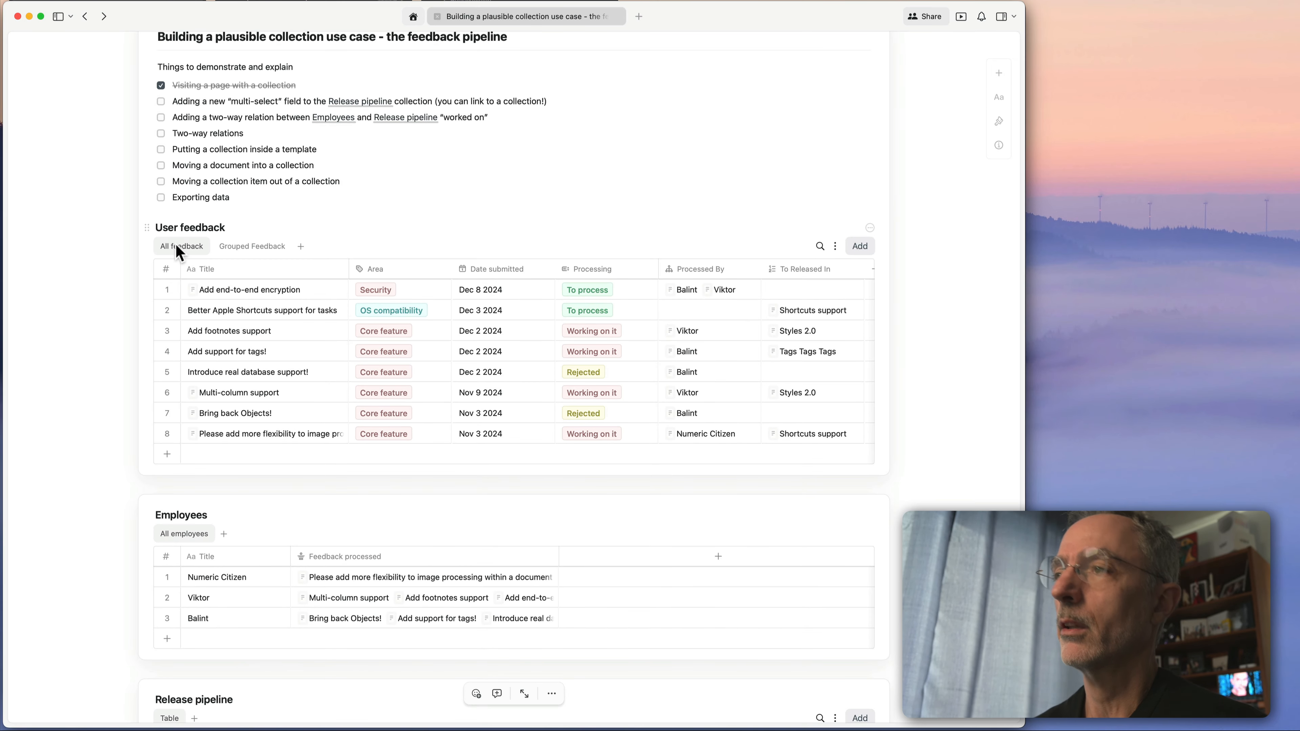
Add a new view to the User feedback collection beside Grouped Feedback and name it Processing.
click(235, 246)
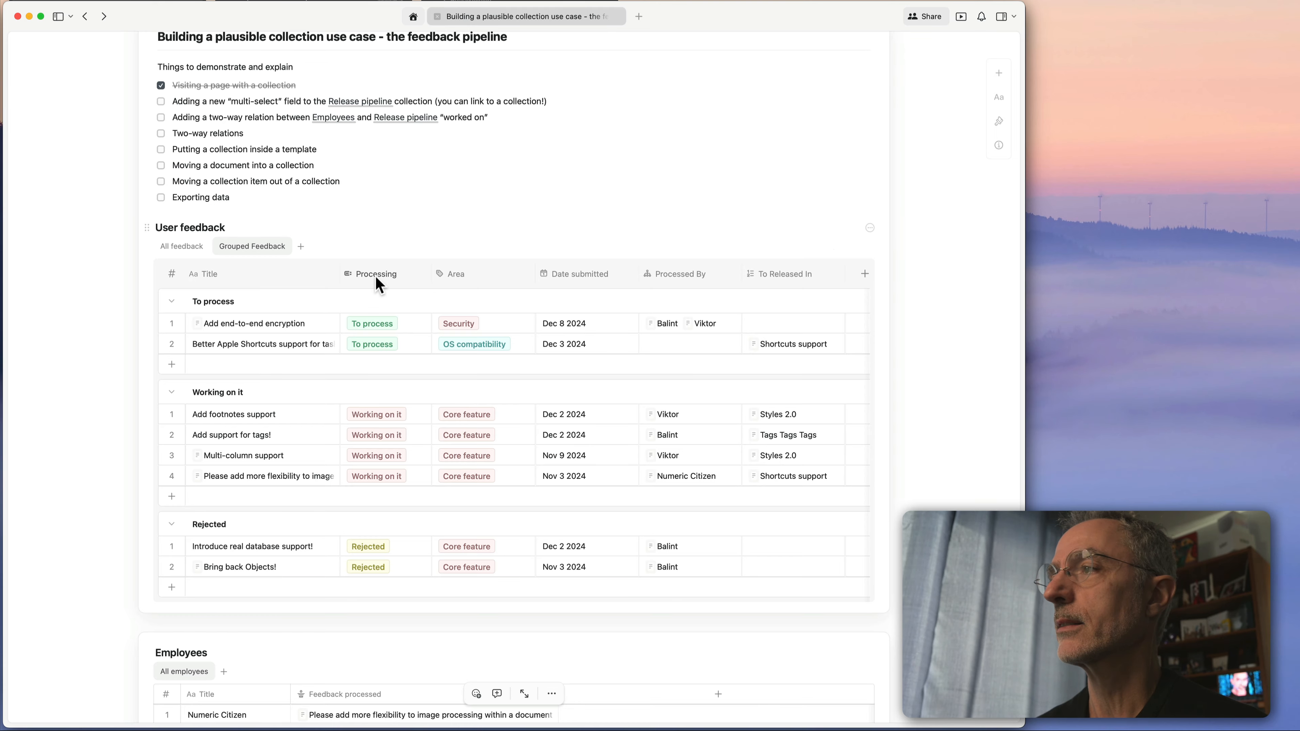
click(300, 246)
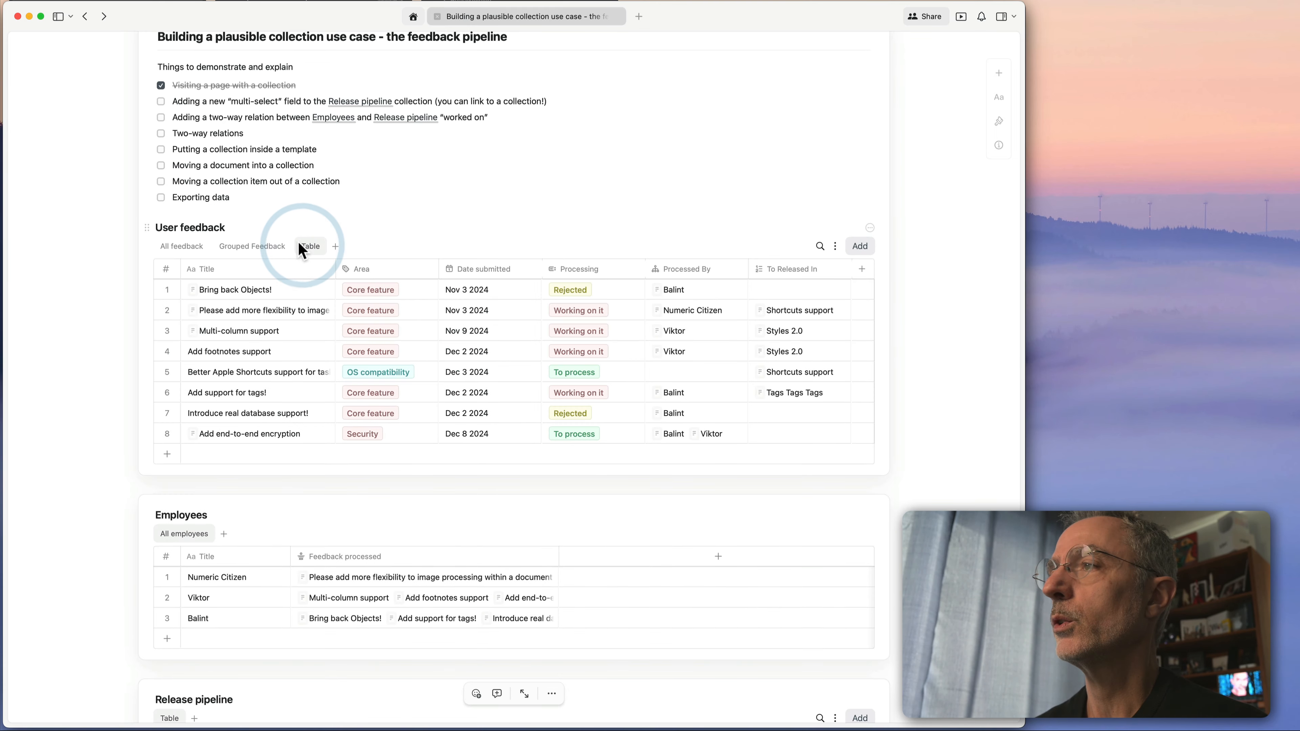
click(309, 245)
click(297, 269)
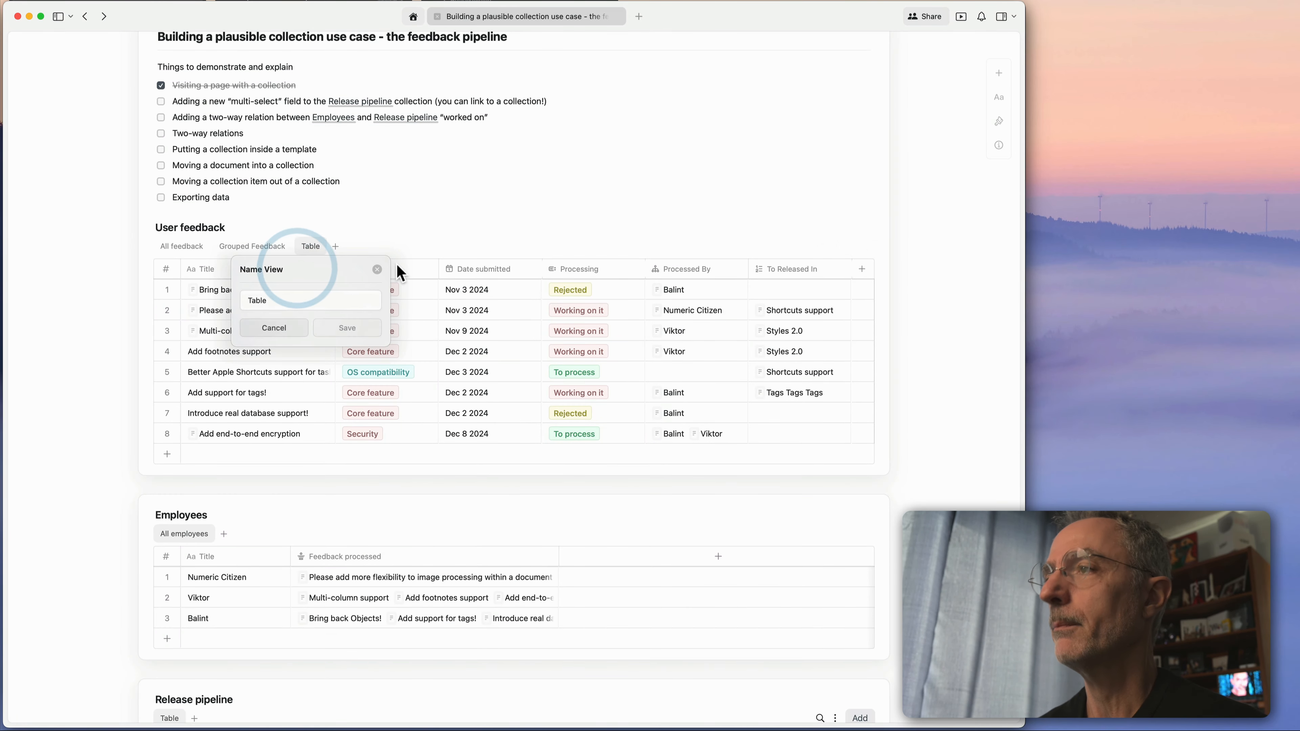
drag(285, 300, 223, 299)
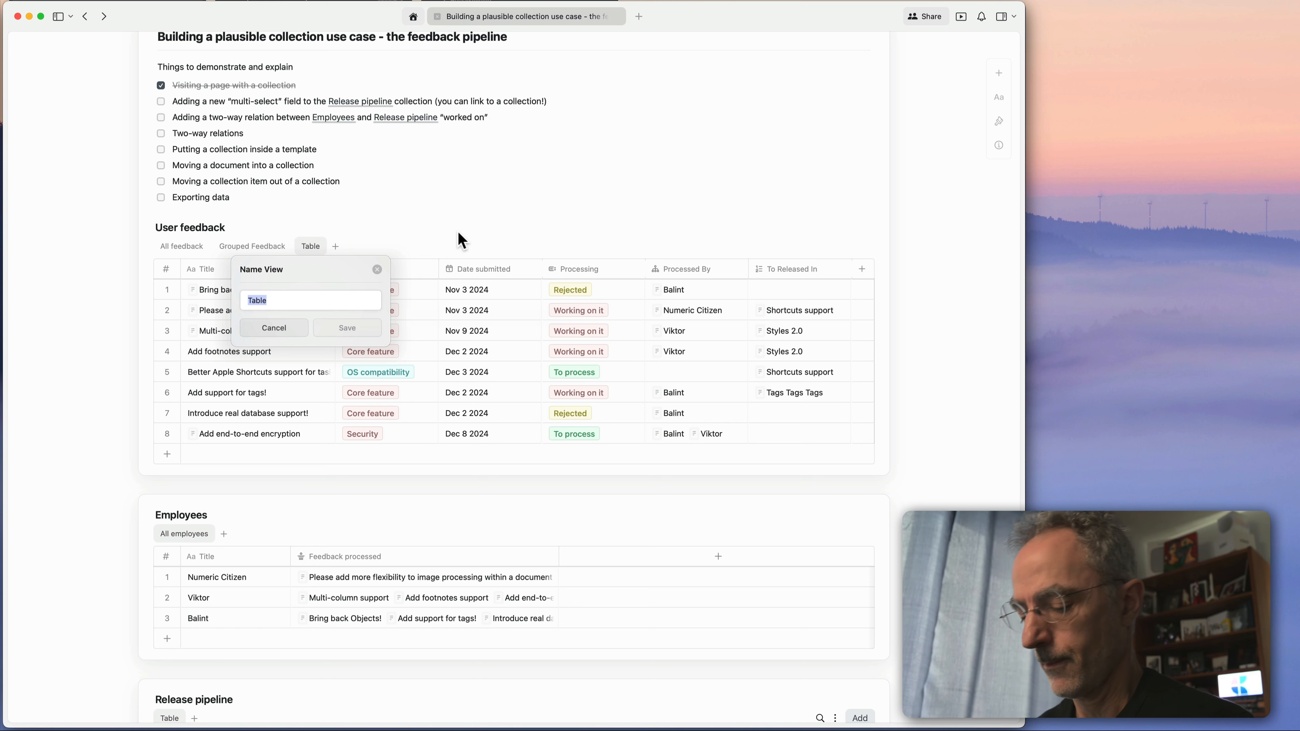
text(A)
key(BackSpace)
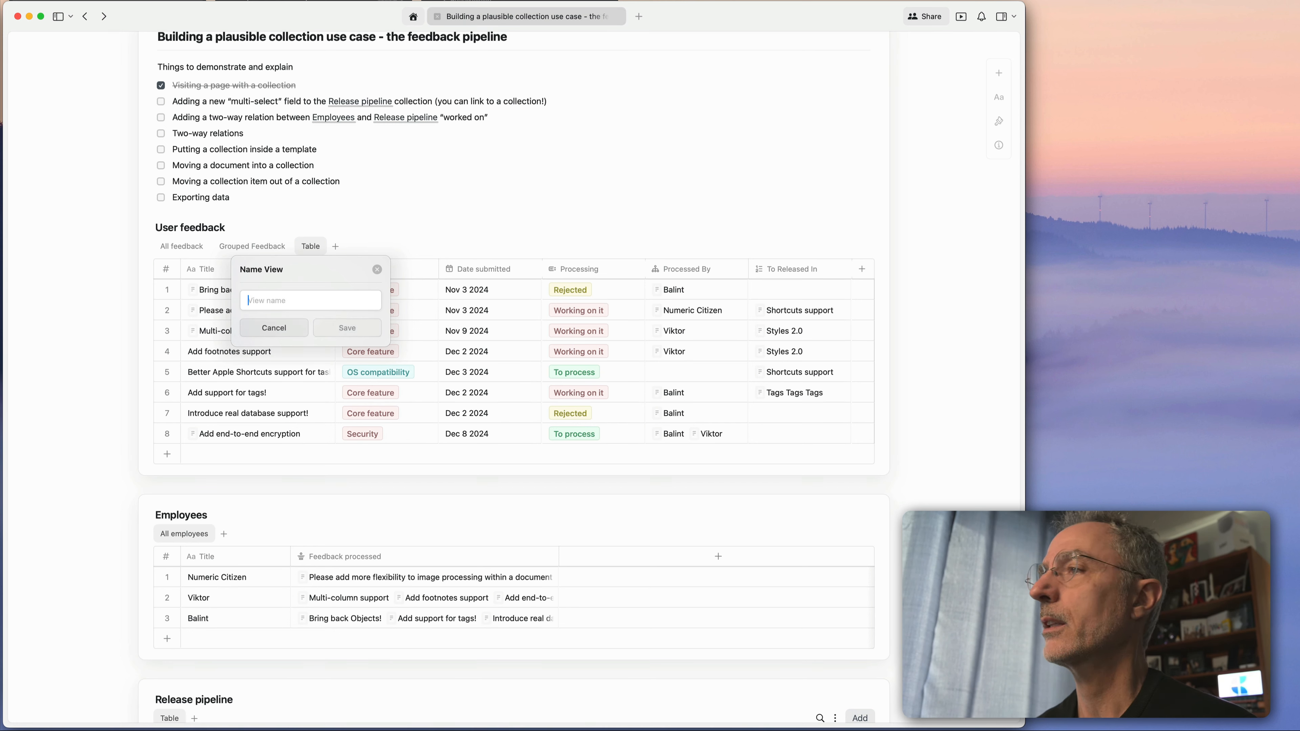
text(Processing)
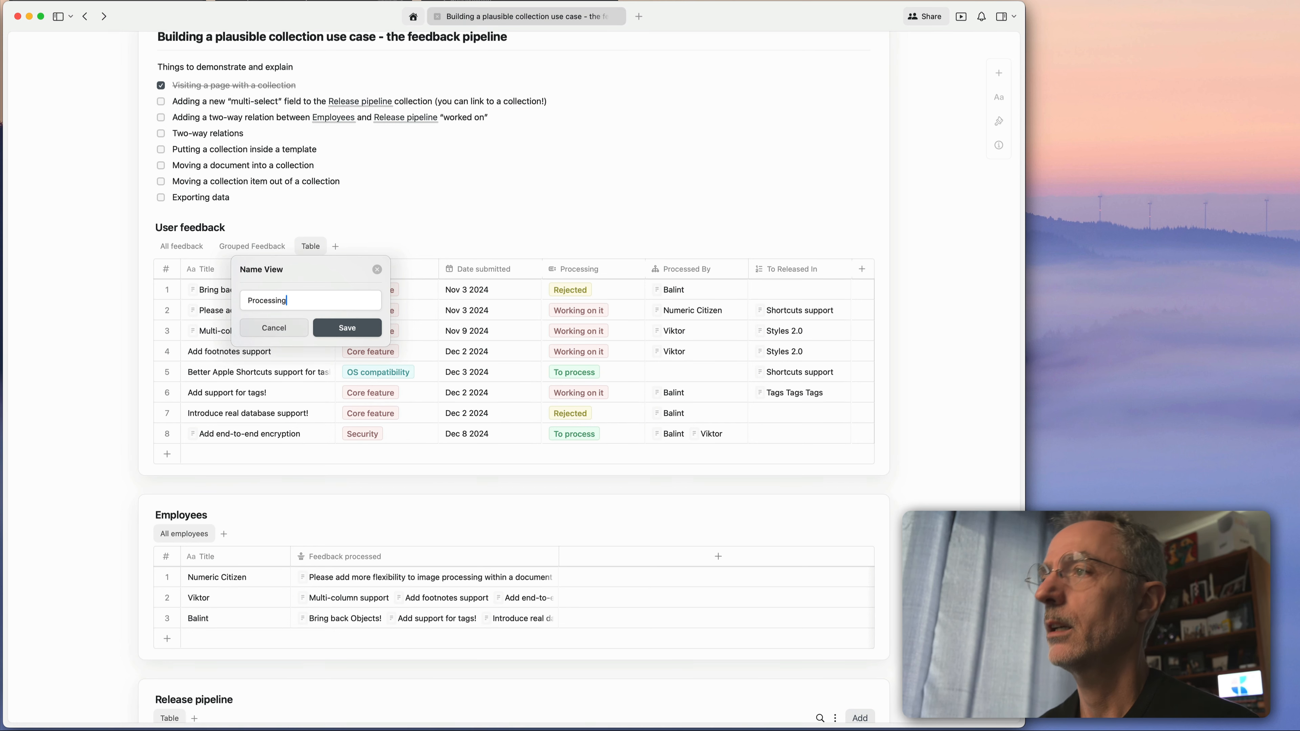
click(346, 328)
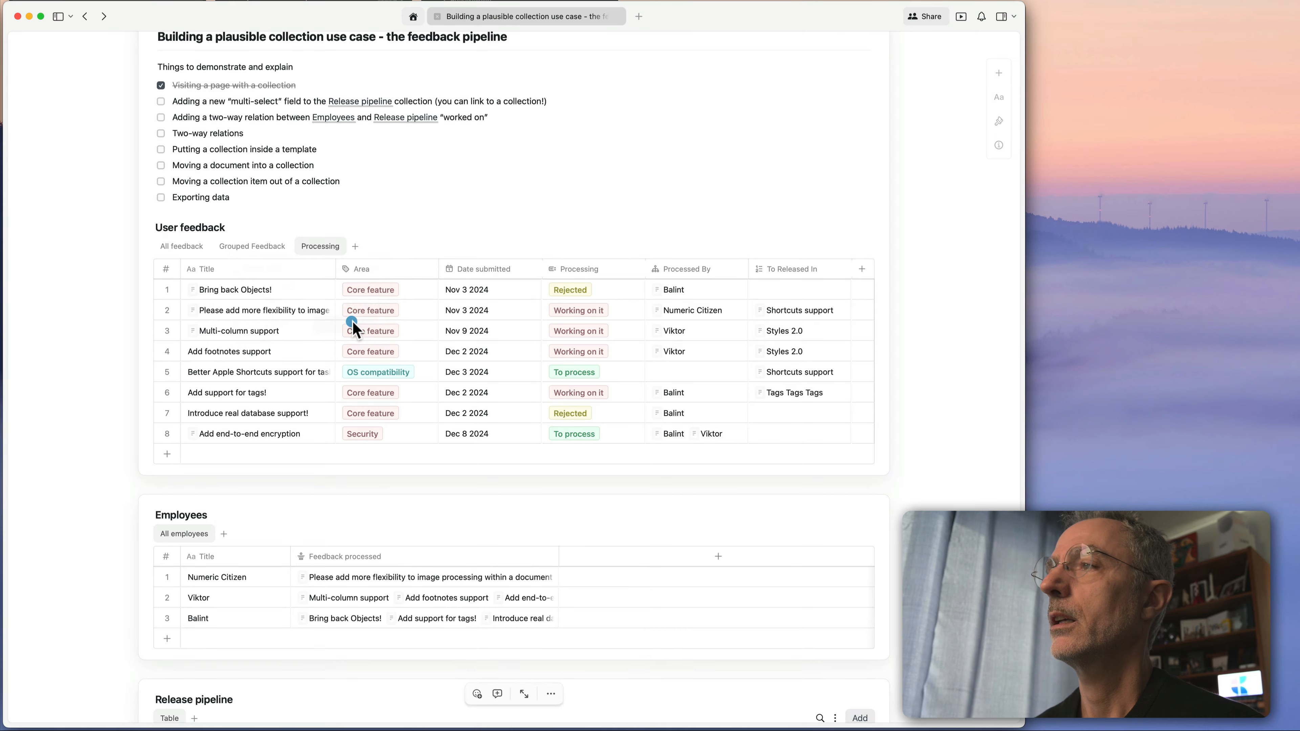
Check the Grouped Feedback view and rename the new Processing view of User feedback as Area.
click(261, 246)
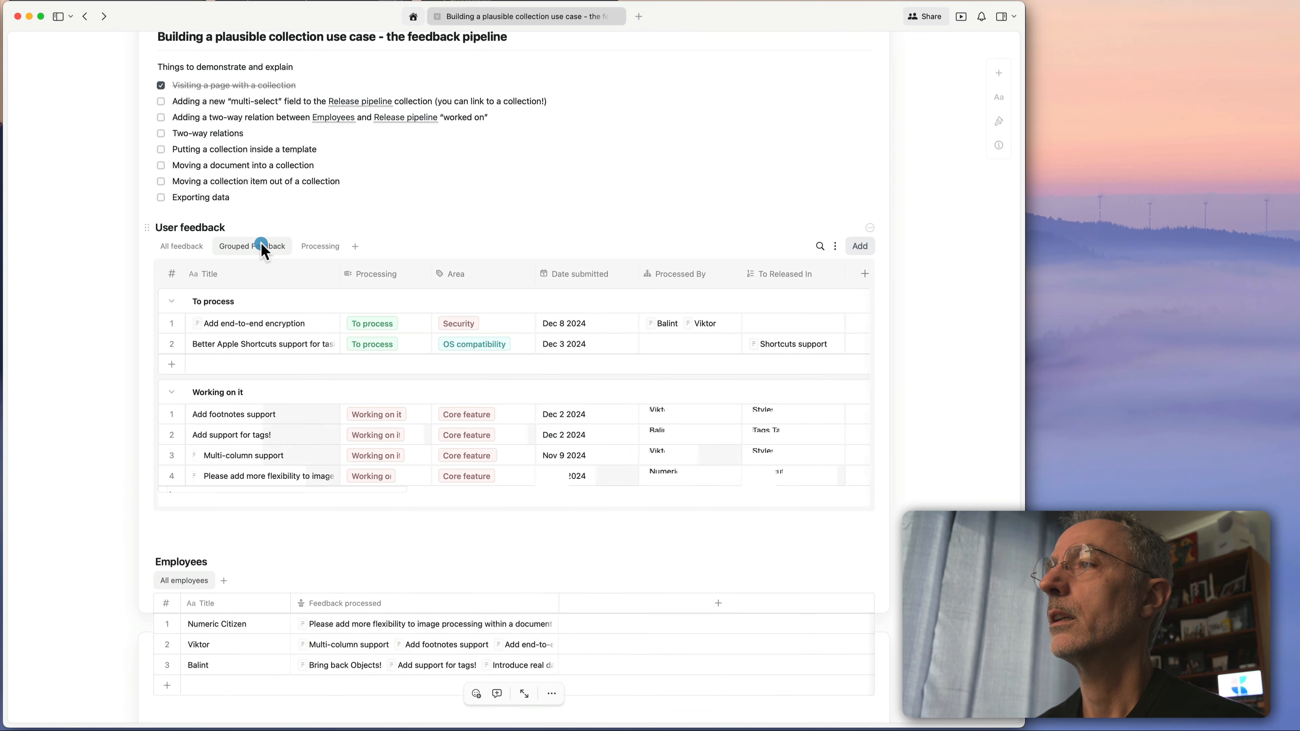
click(319, 246)
click(321, 249)
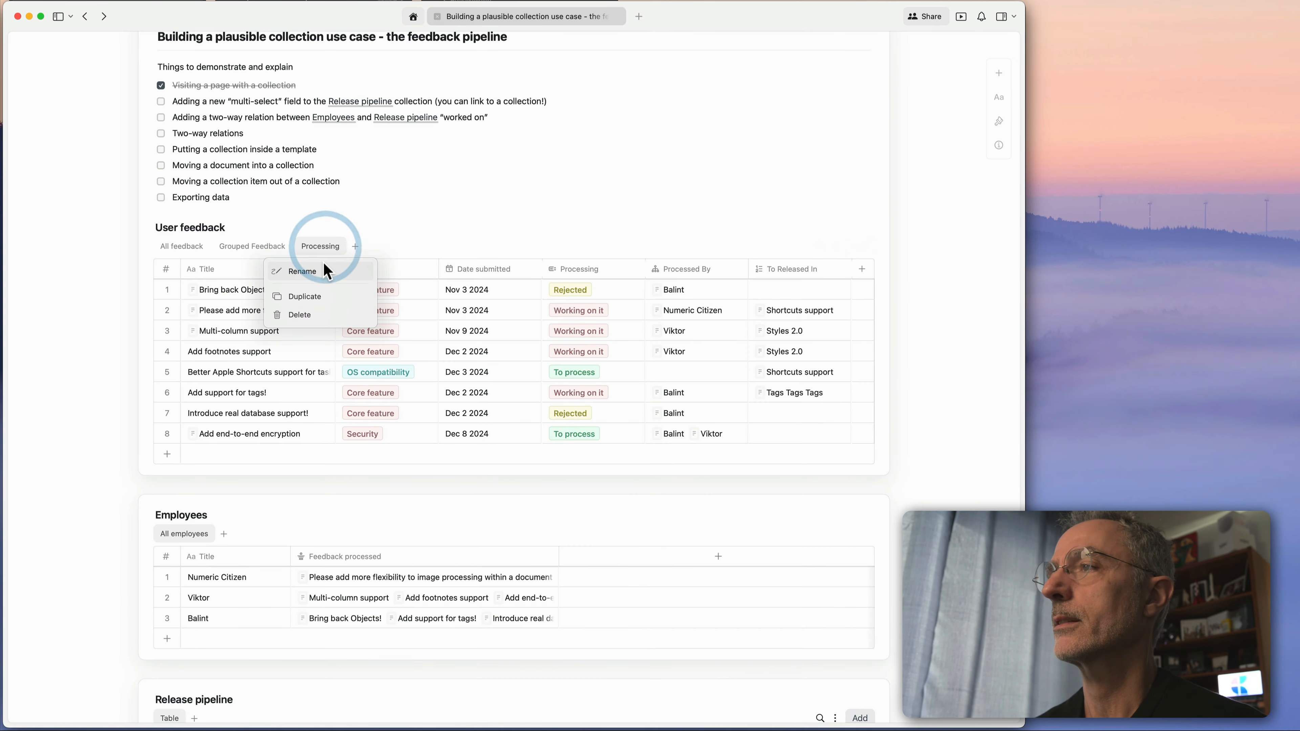
click(326, 270)
double_click(298, 299)
text(A)
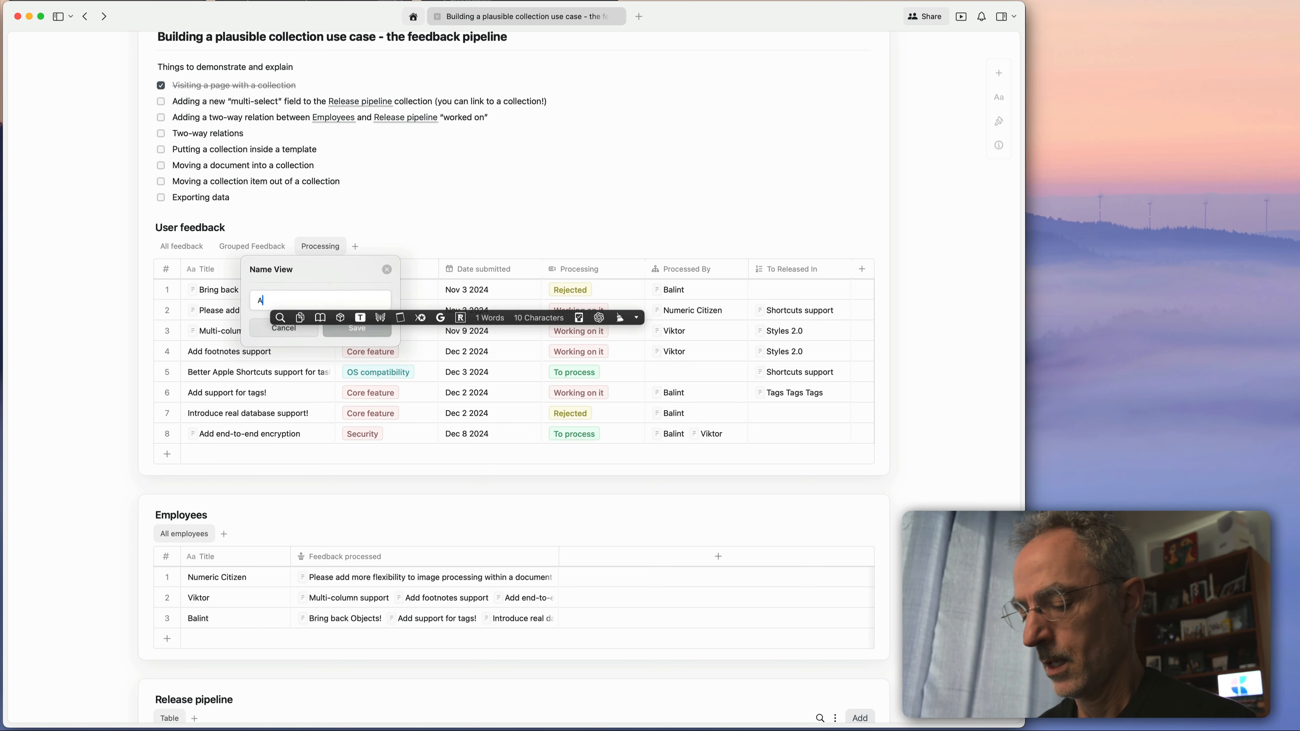
text(rea)
key(Return)
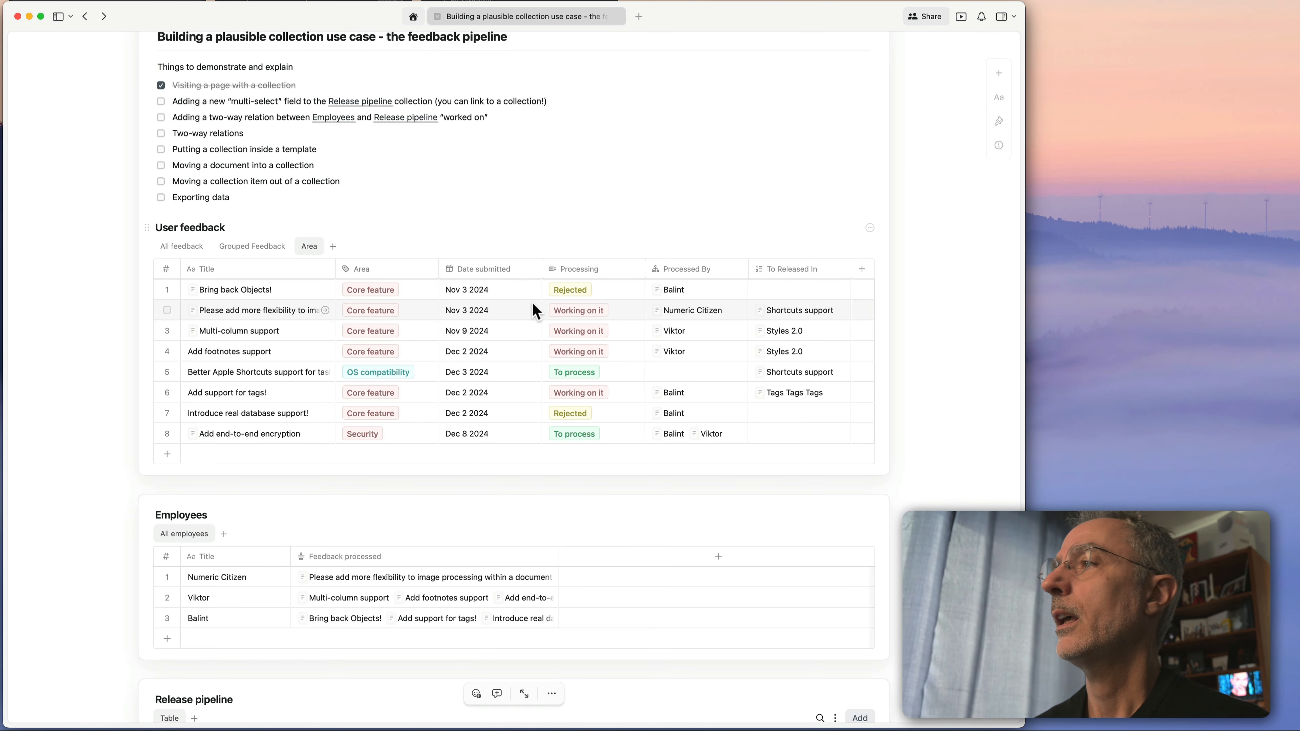
Group the User feedback collection's Area view by the Area field.
click(835, 246)
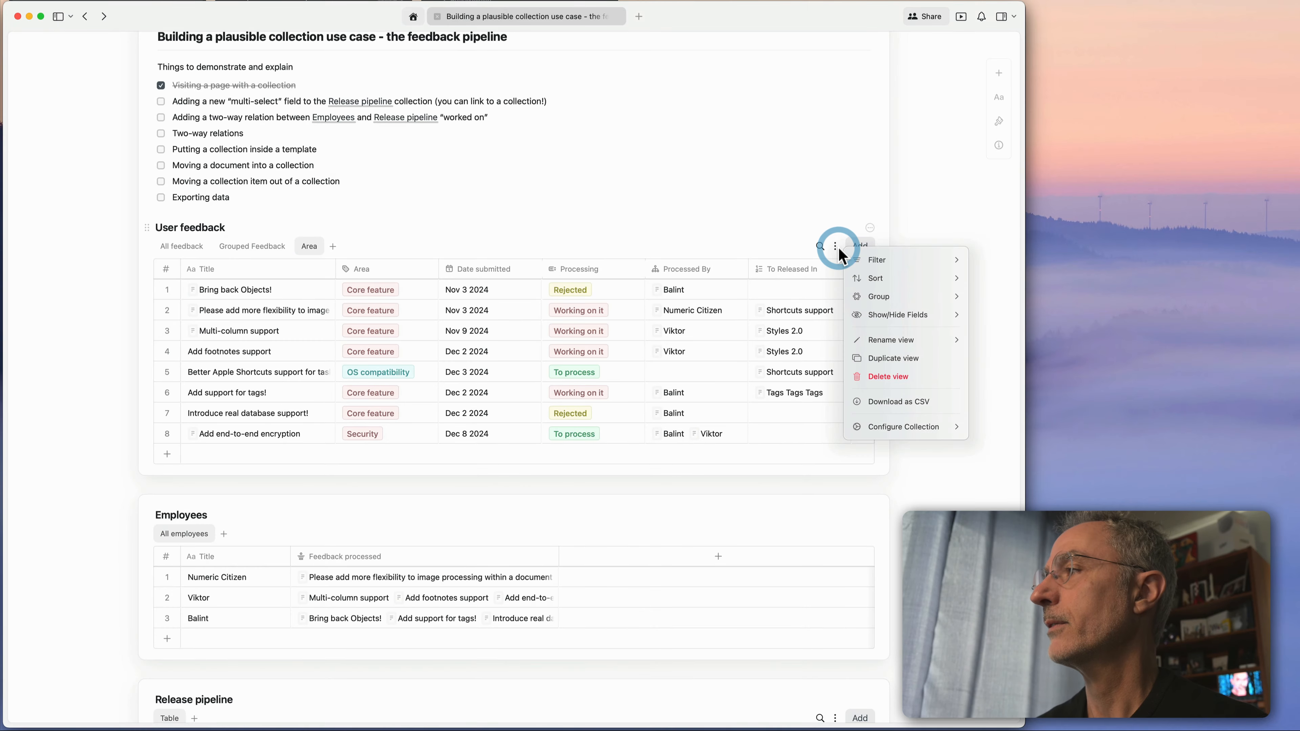
click(880, 292)
click(888, 297)
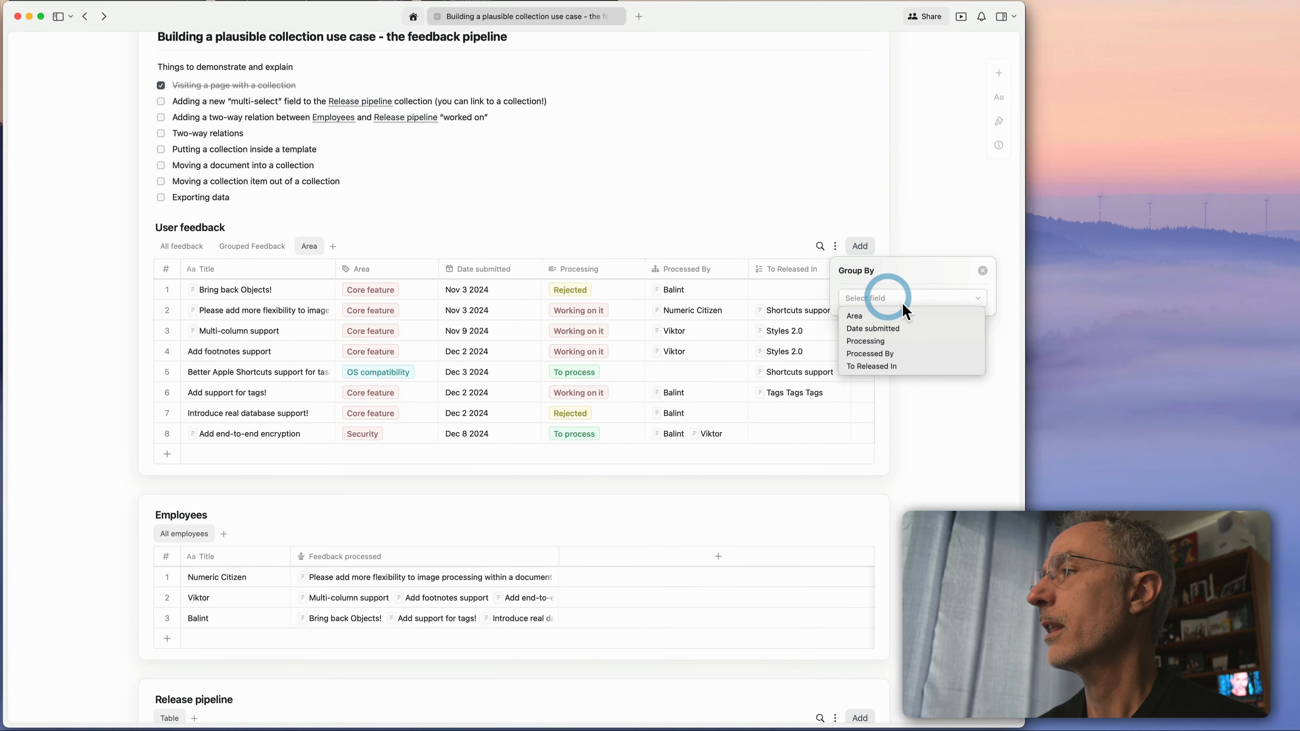
click(882, 315)
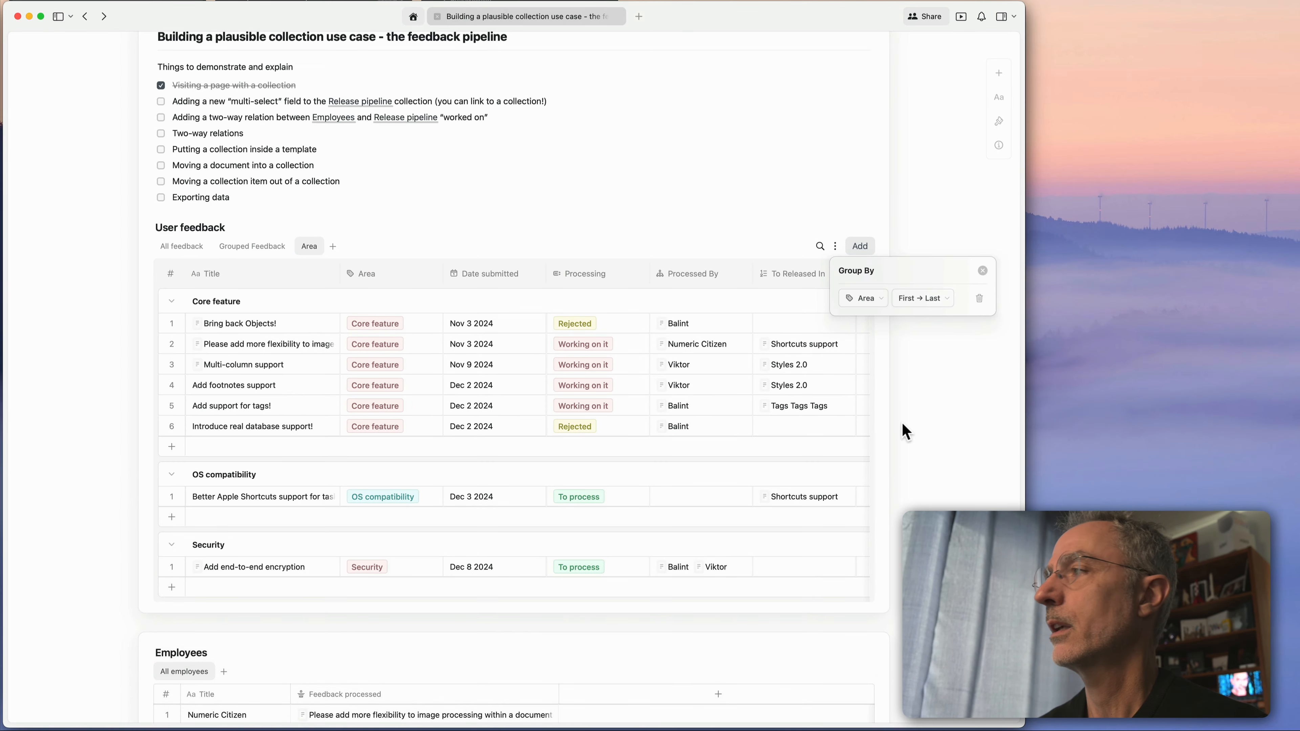
click(913, 394)
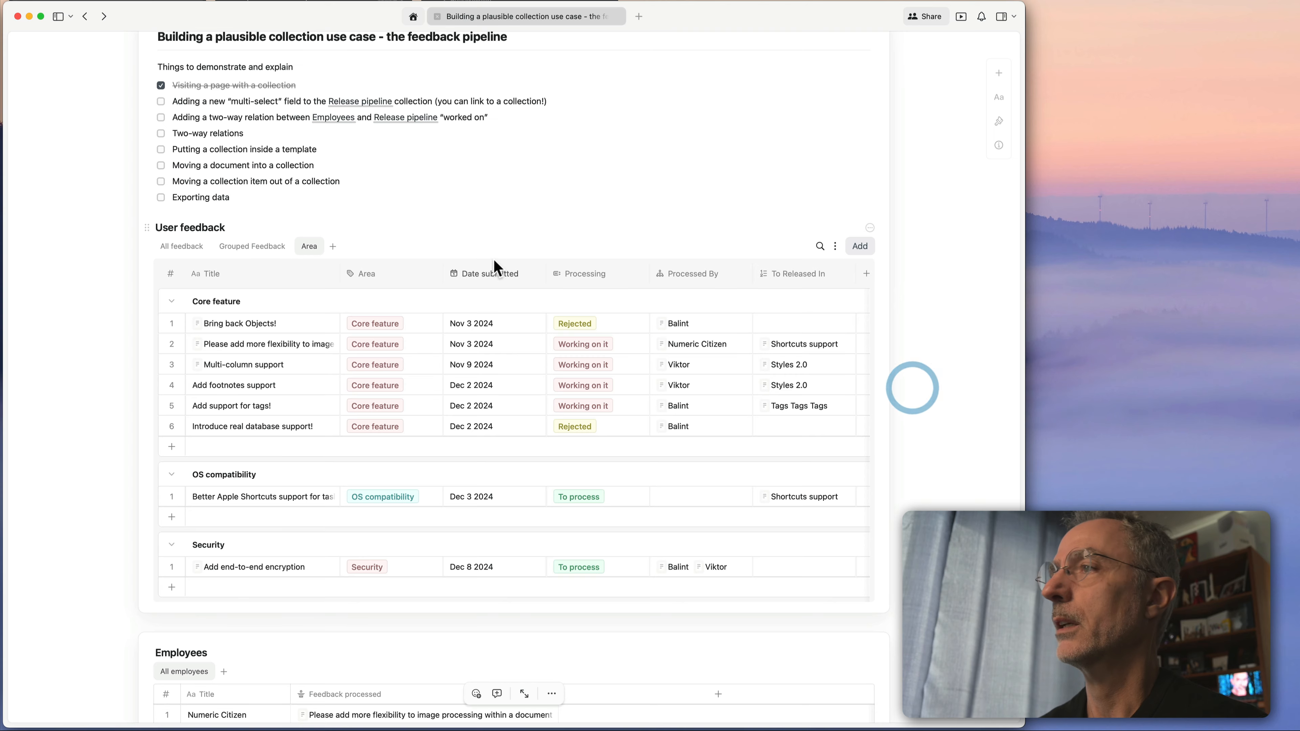
Compare the Area, Grouped Feedback and All feedback views of User feedback, ending on the Area view.
click(309, 248)
click(394, 247)
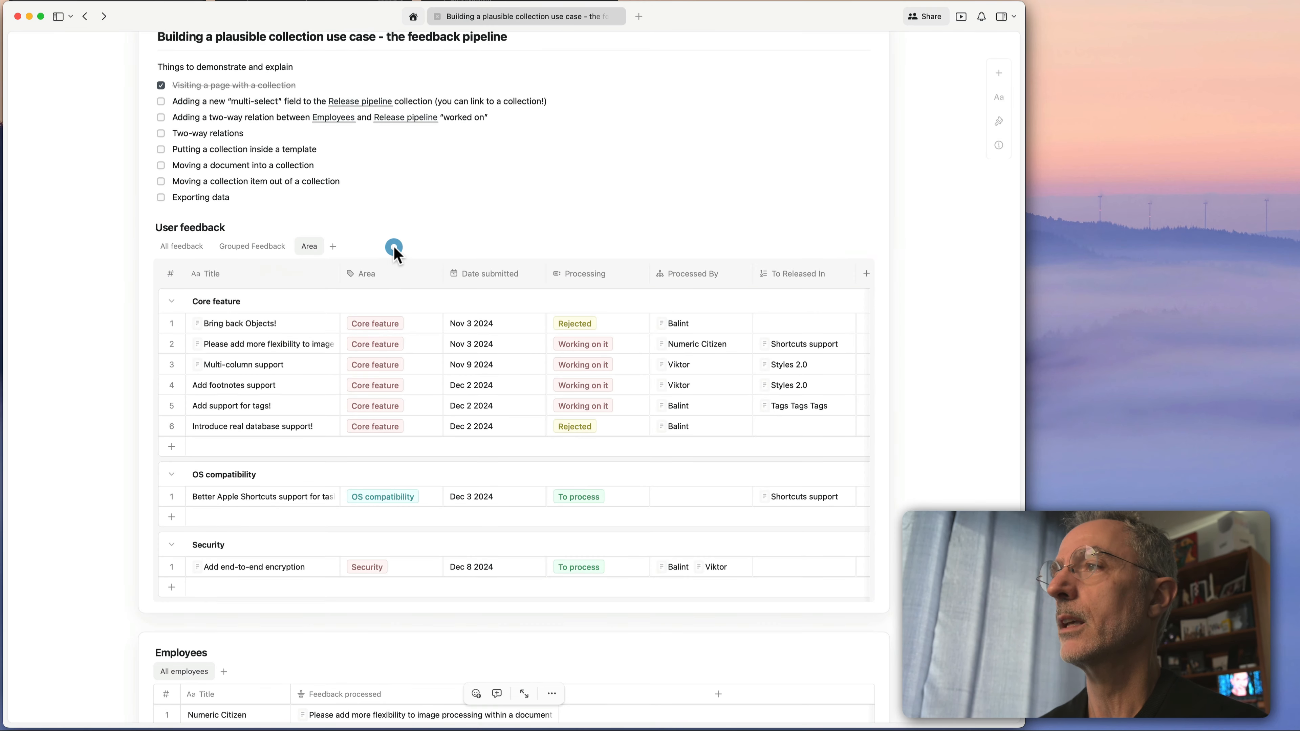
click(250, 244)
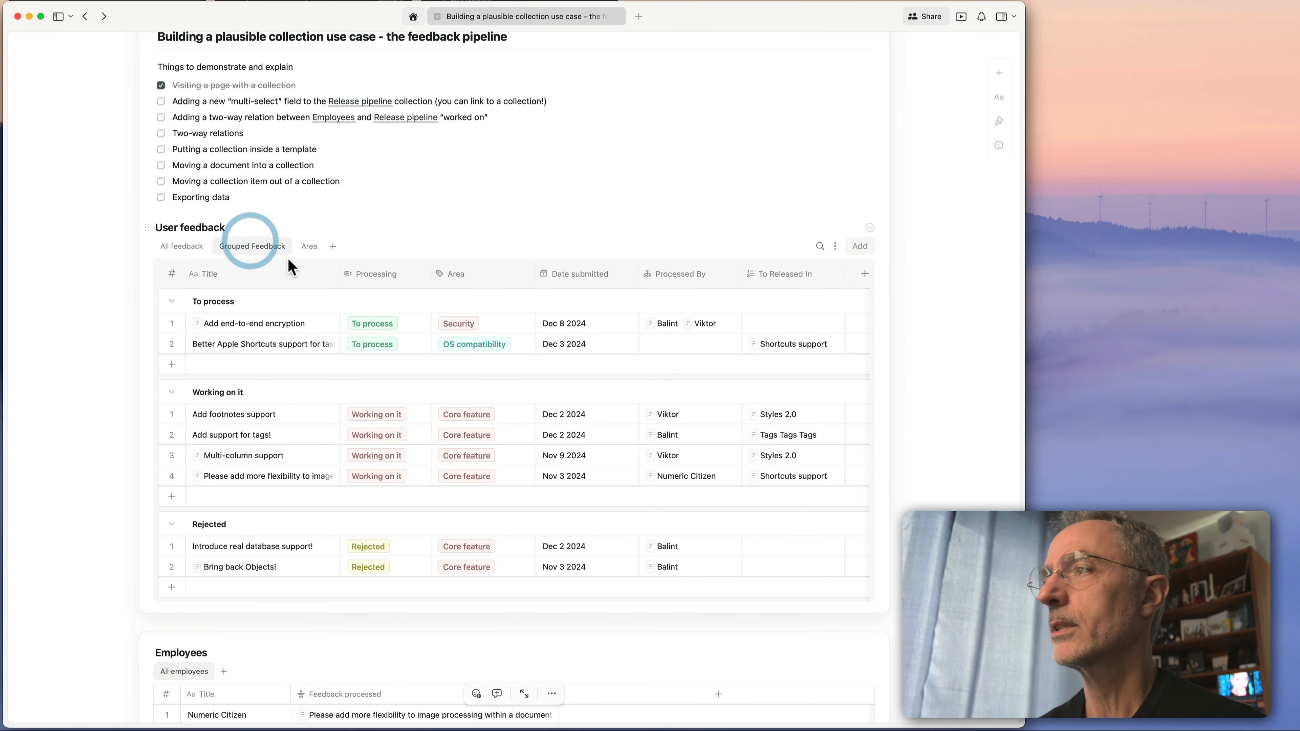
click(304, 245)
click(241, 247)
click(181, 246)
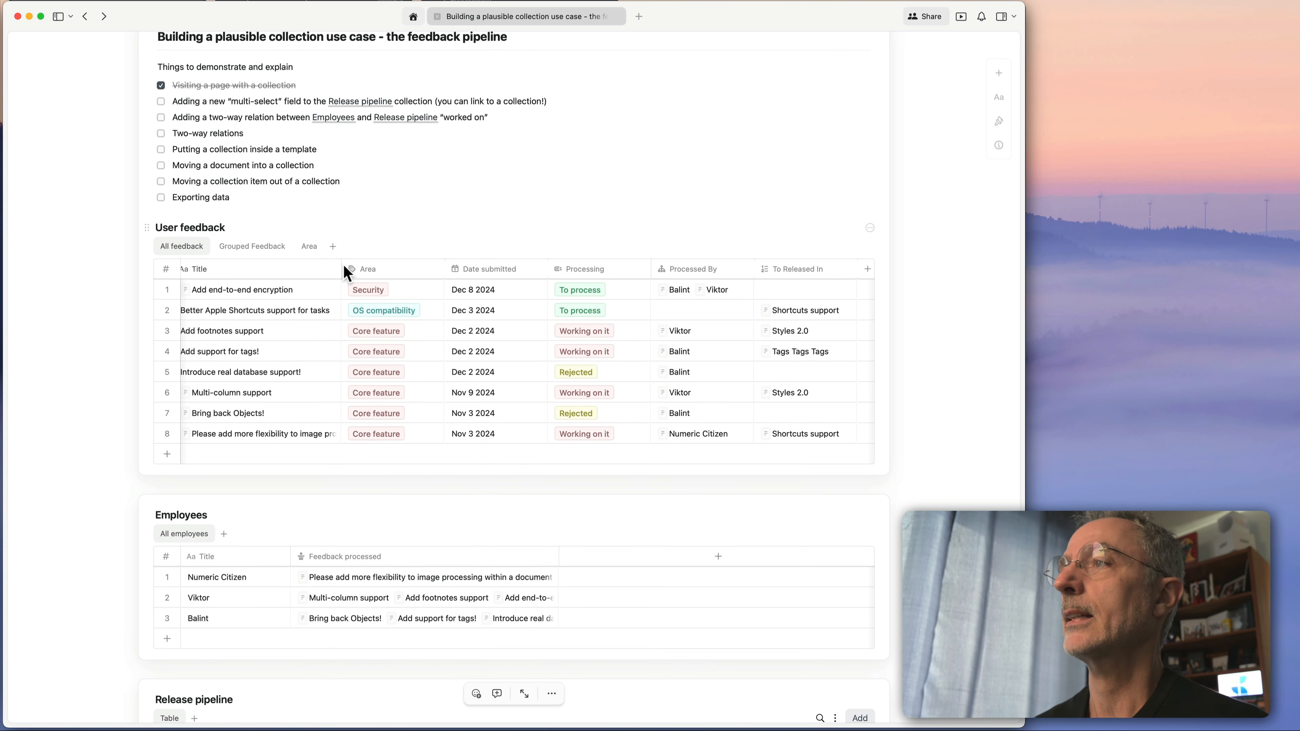
scroll(353, 267, right, 1)
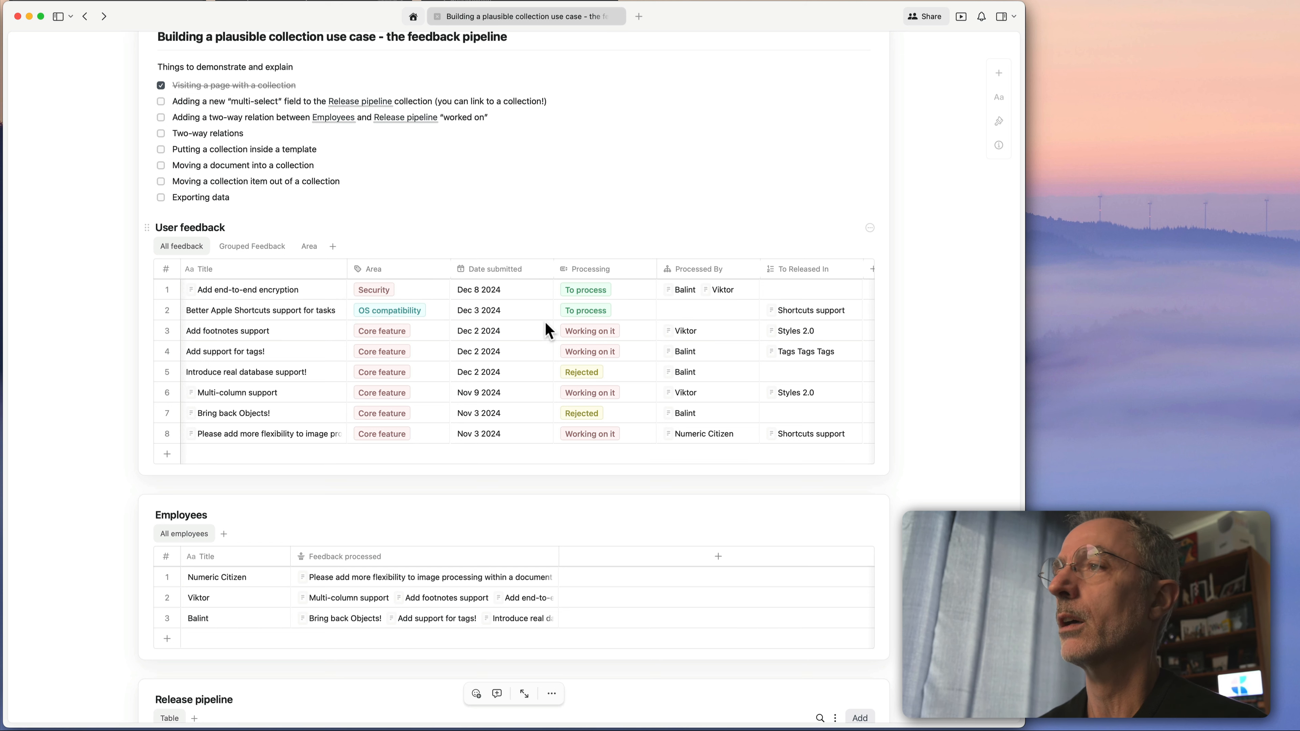
scroll(300, 295, left, 1)
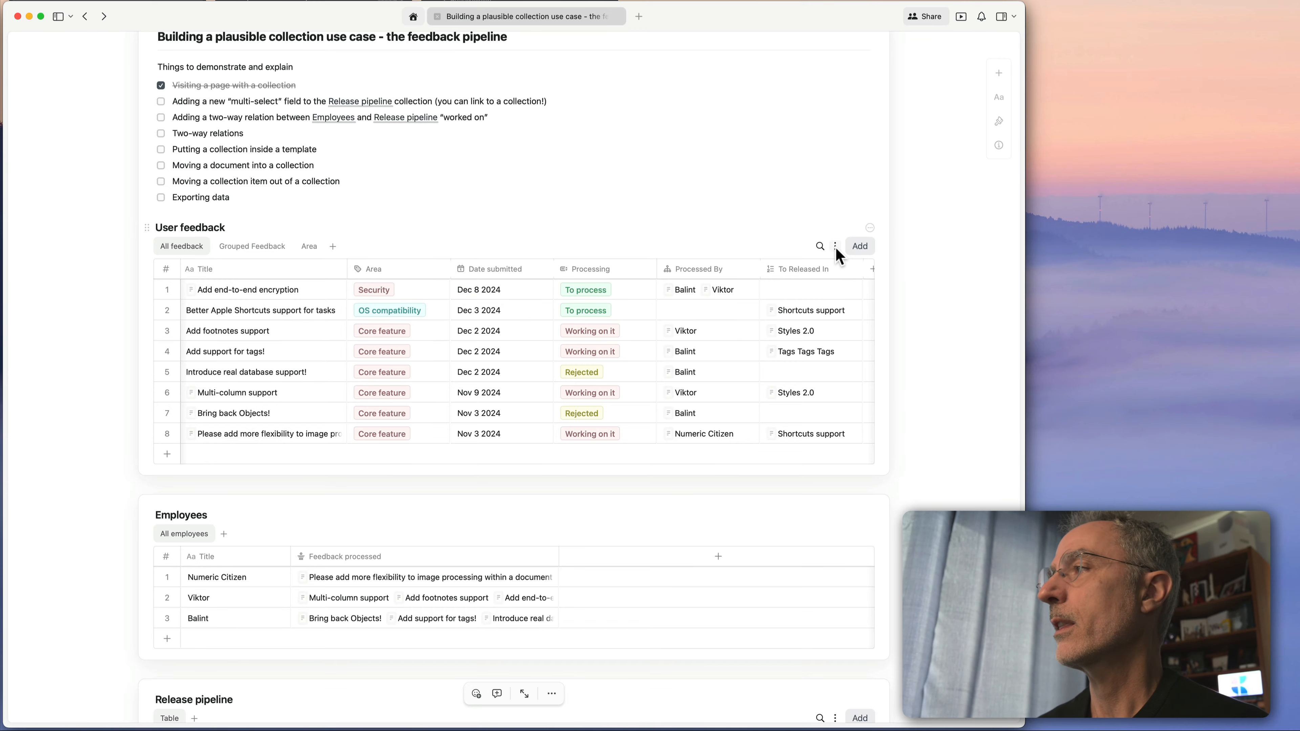
click(835, 246)
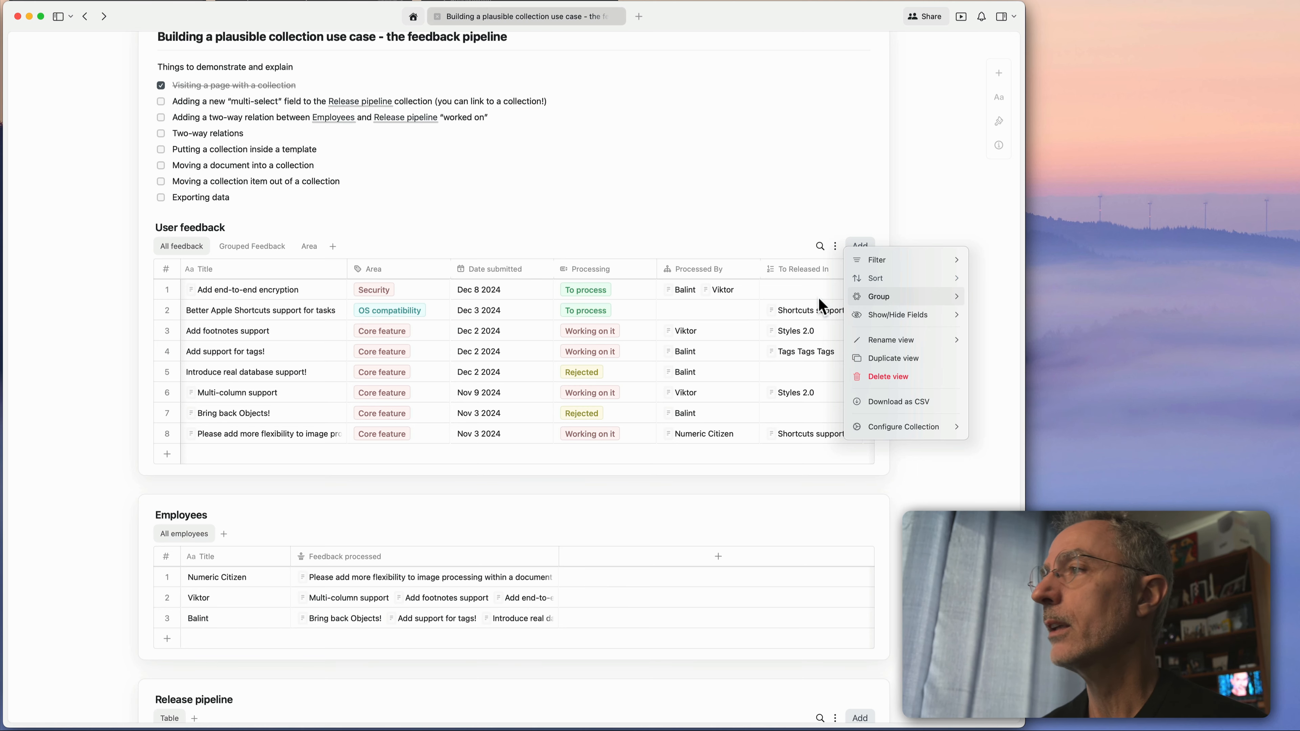
click(429, 244)
click(307, 247)
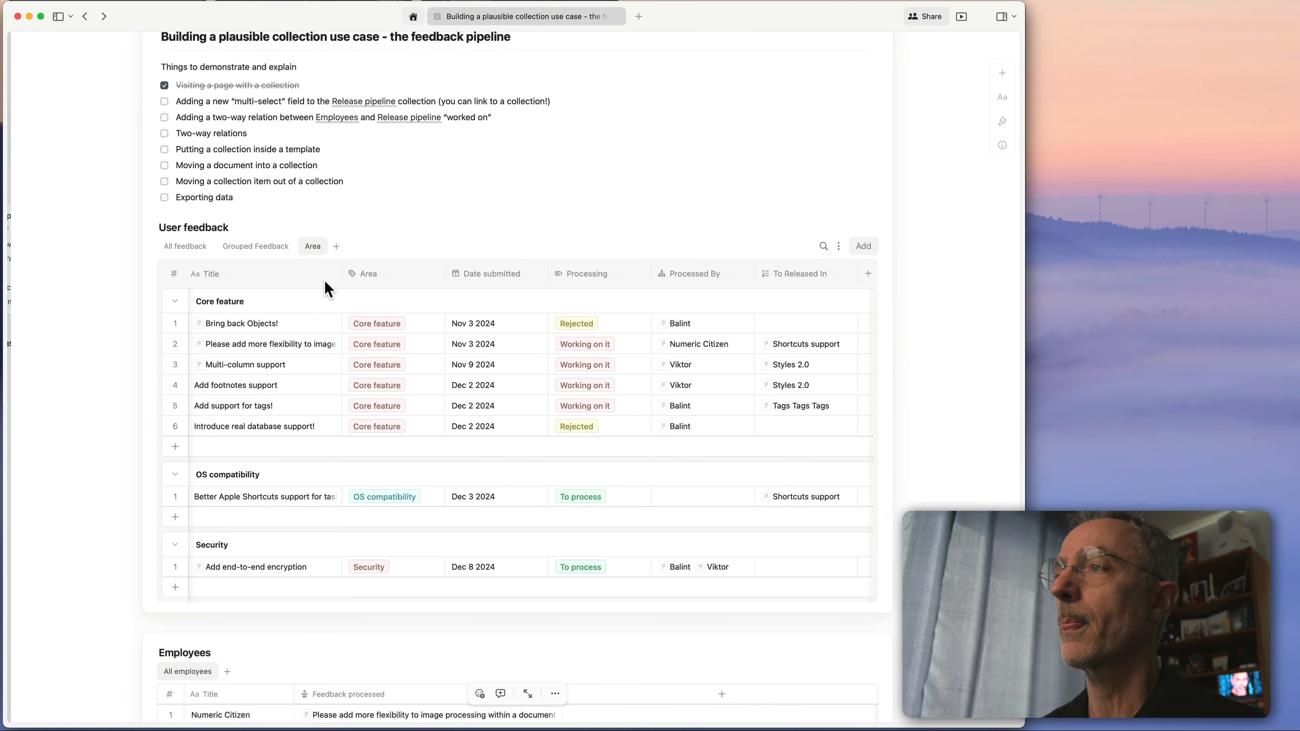
Hide the Processed By and To Released In fields in the Area view of the User feedback collection.
scroll(327, 285, down, 10)
scroll(372, 325, up, 9)
scroll(432, 348, up, 2)
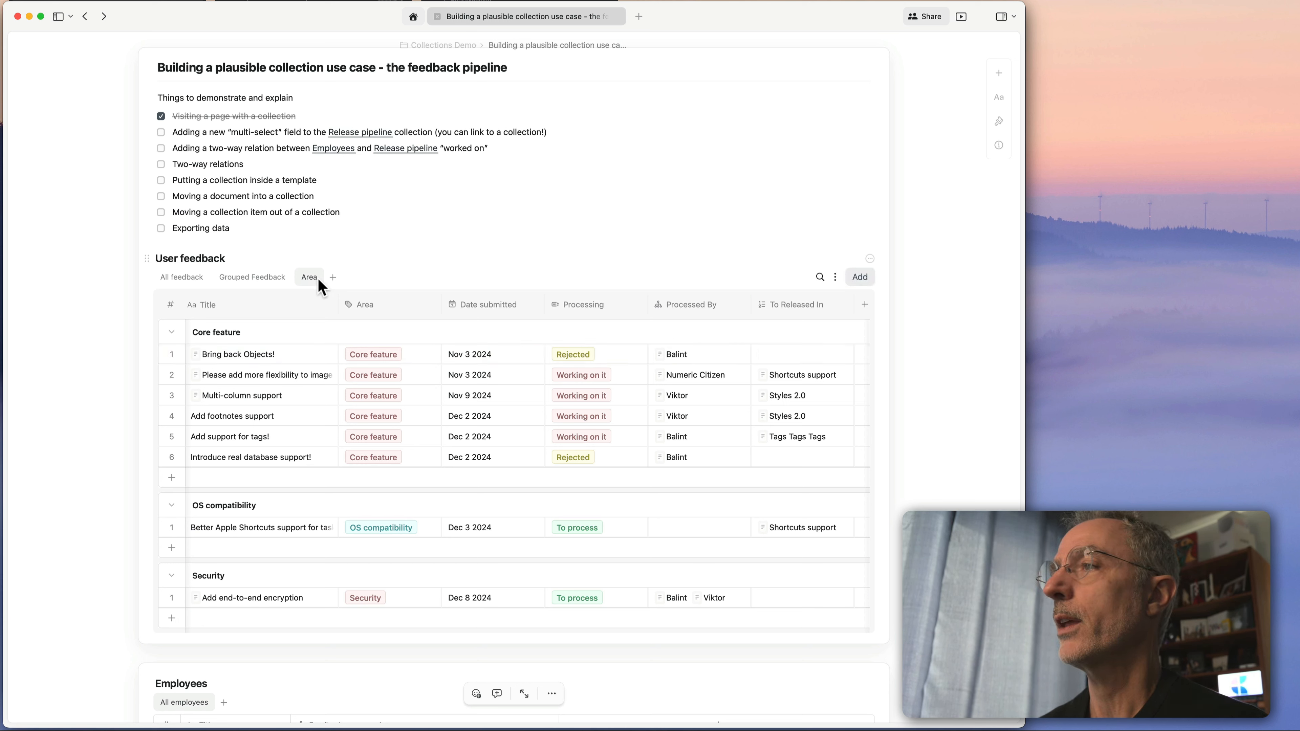
click(836, 277)
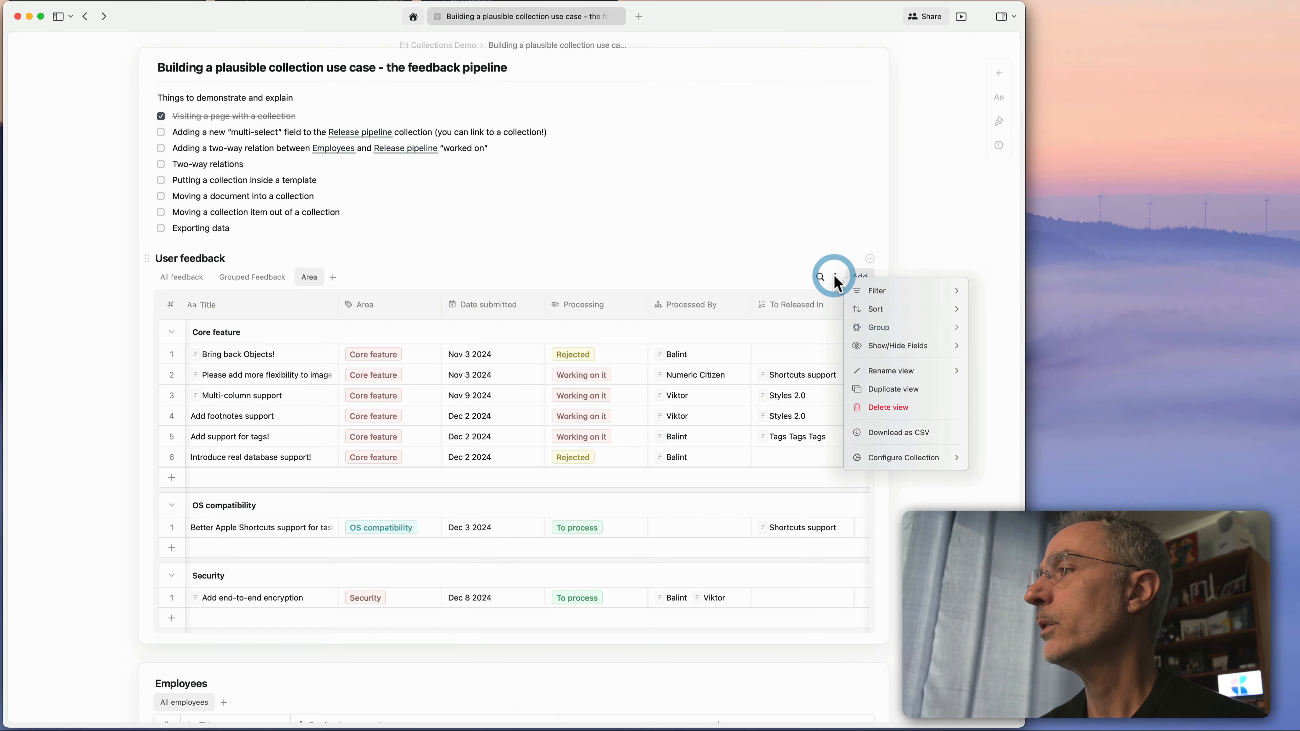
click(890, 342)
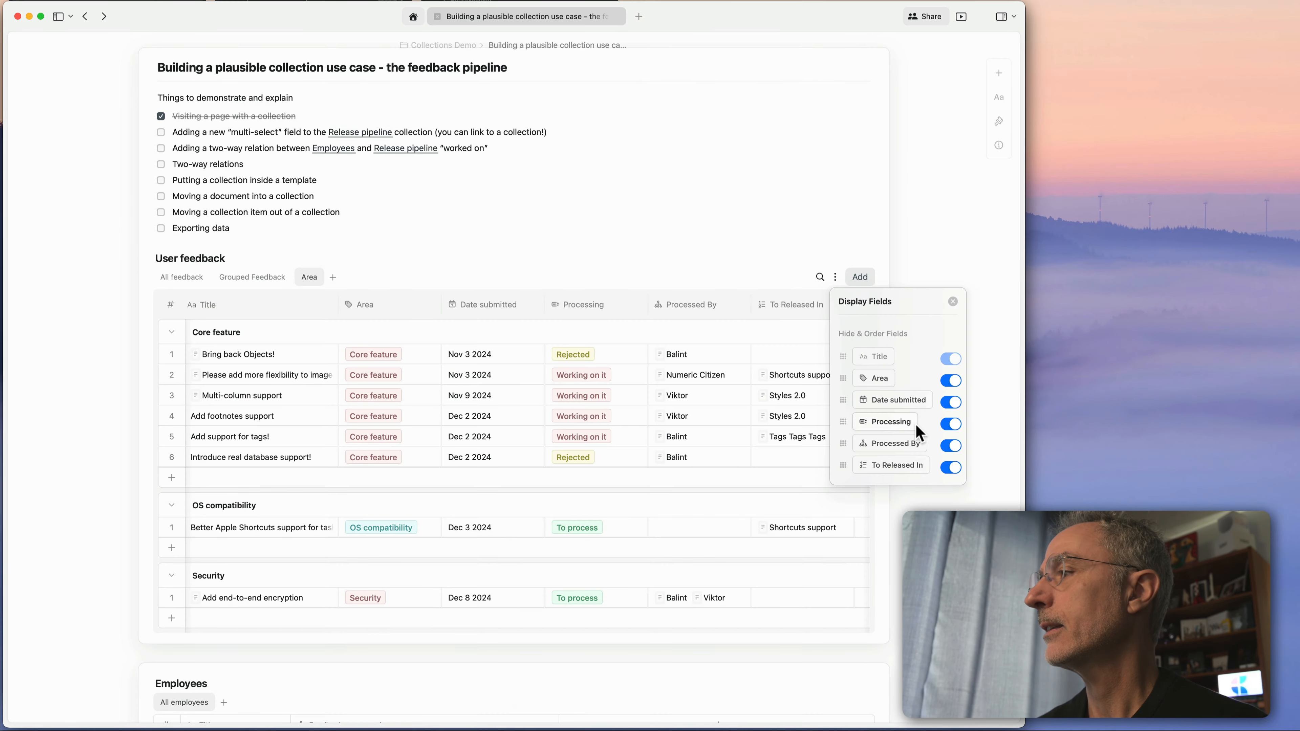
click(950, 445)
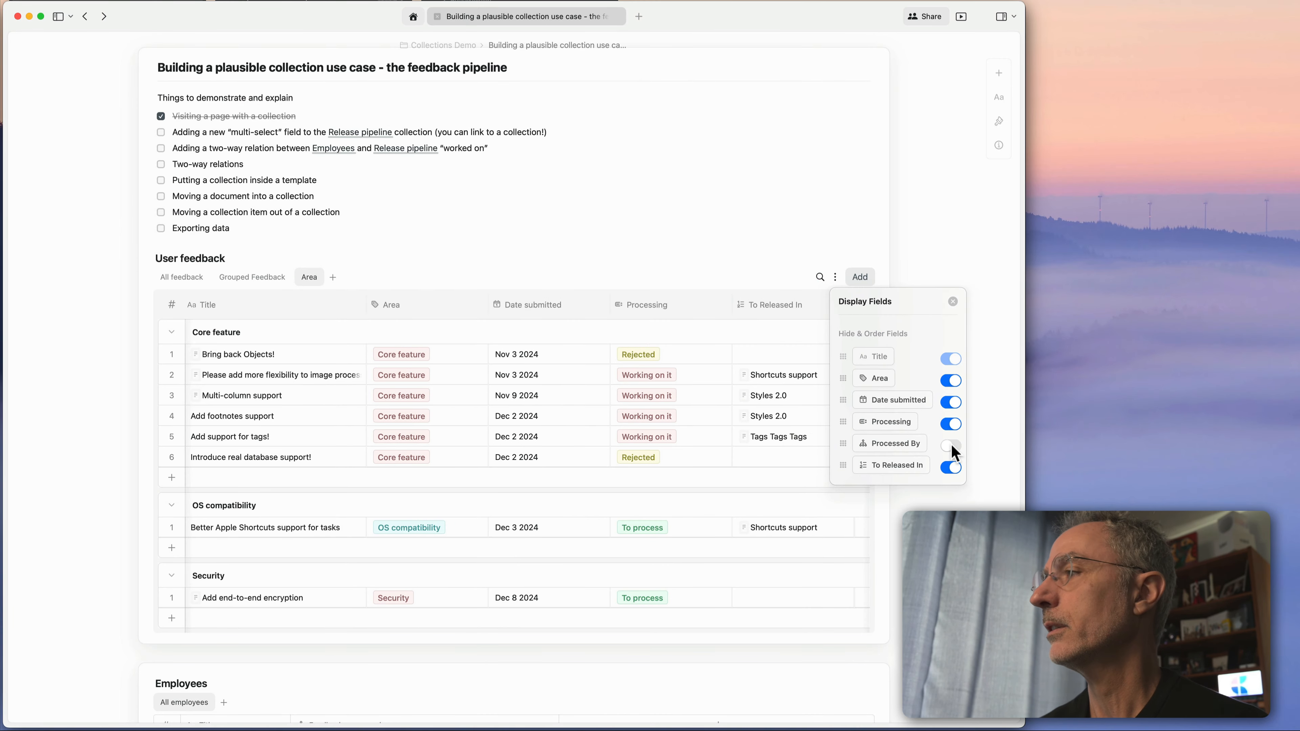
click(950, 466)
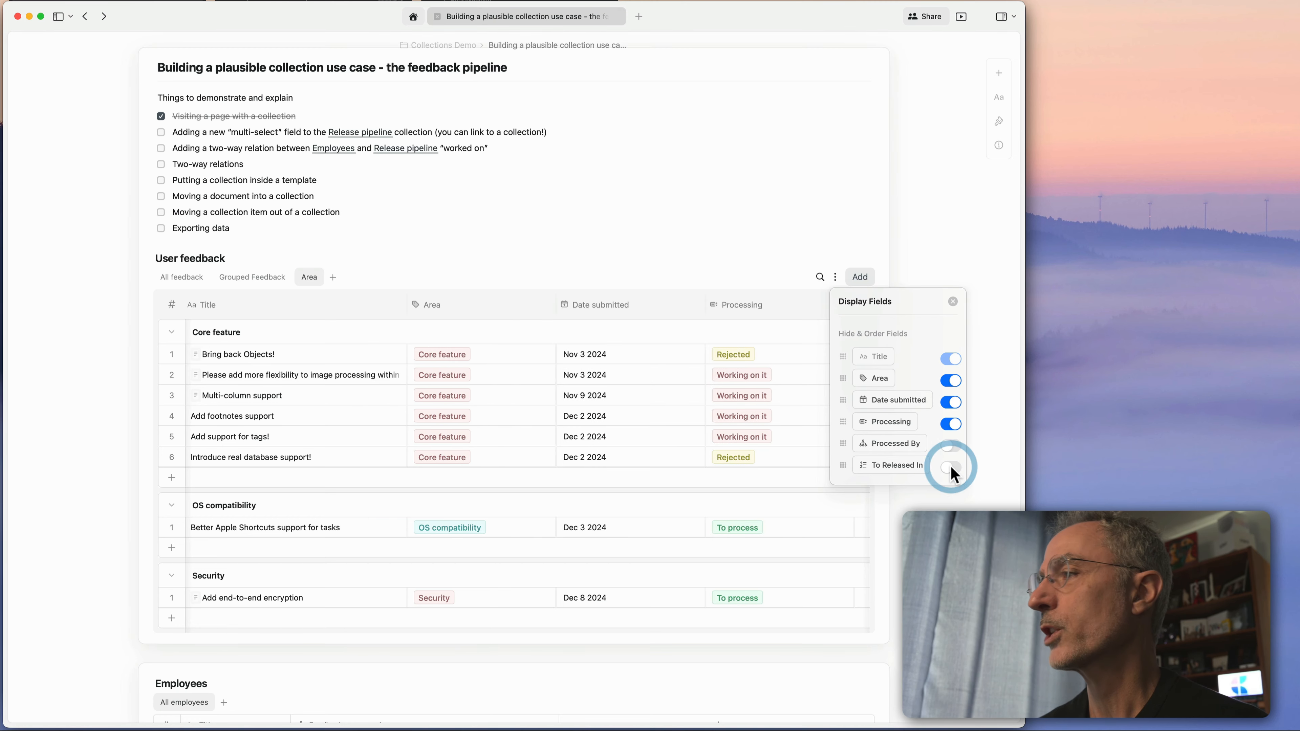
click(980, 300)
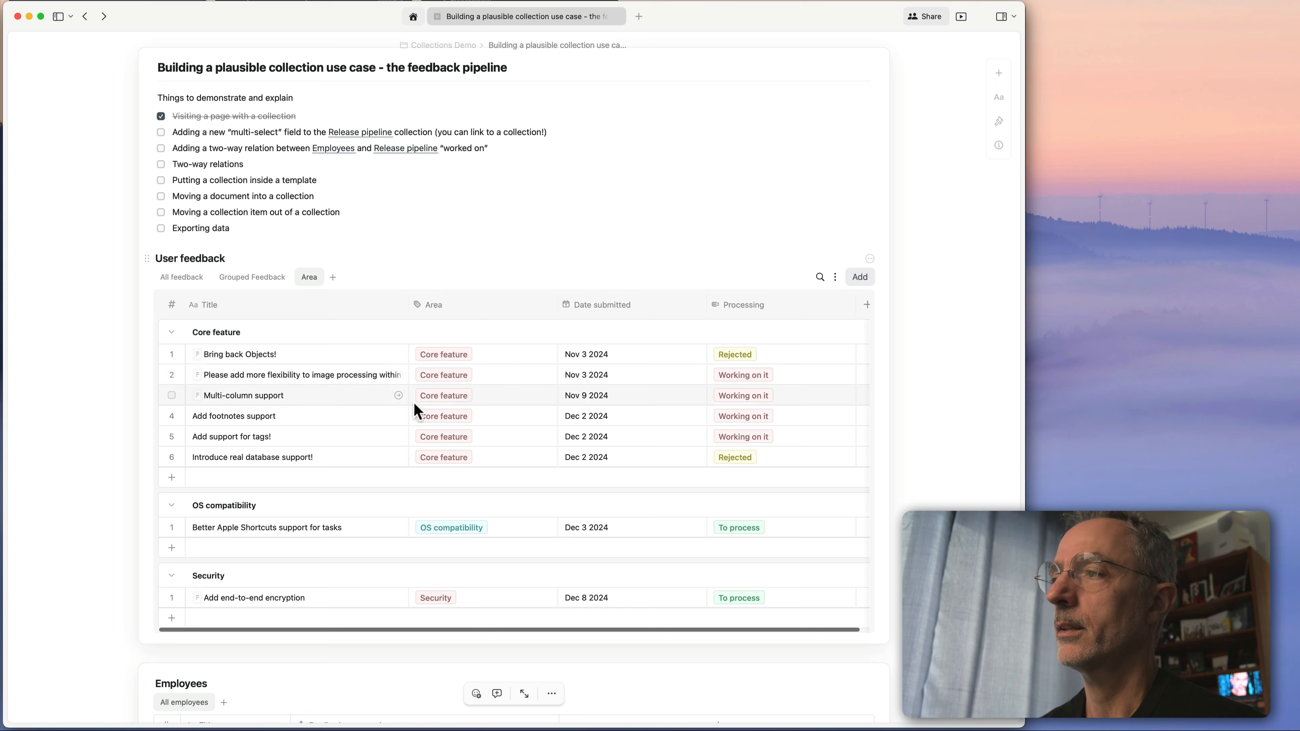
Compare the Grouped Feedback and Area views of User feedback, ending on the All feedback view.
click(254, 277)
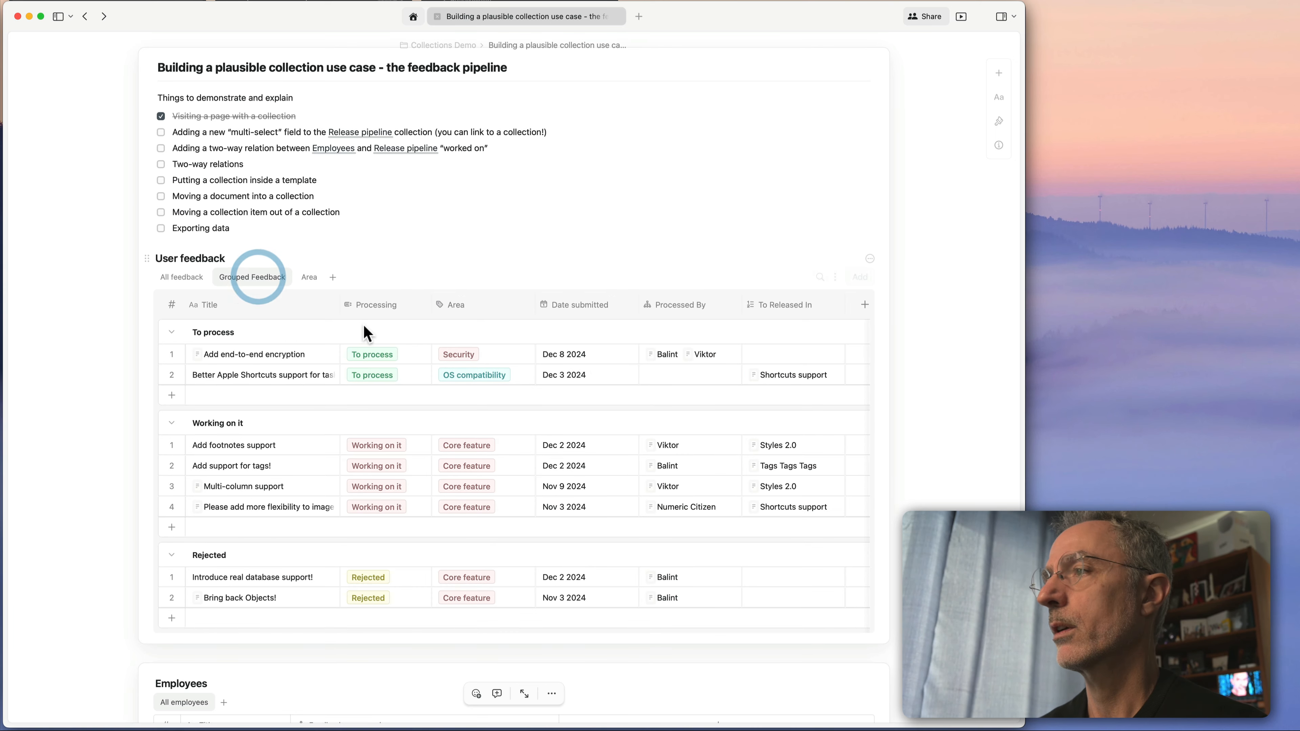
click(307, 275)
click(184, 276)
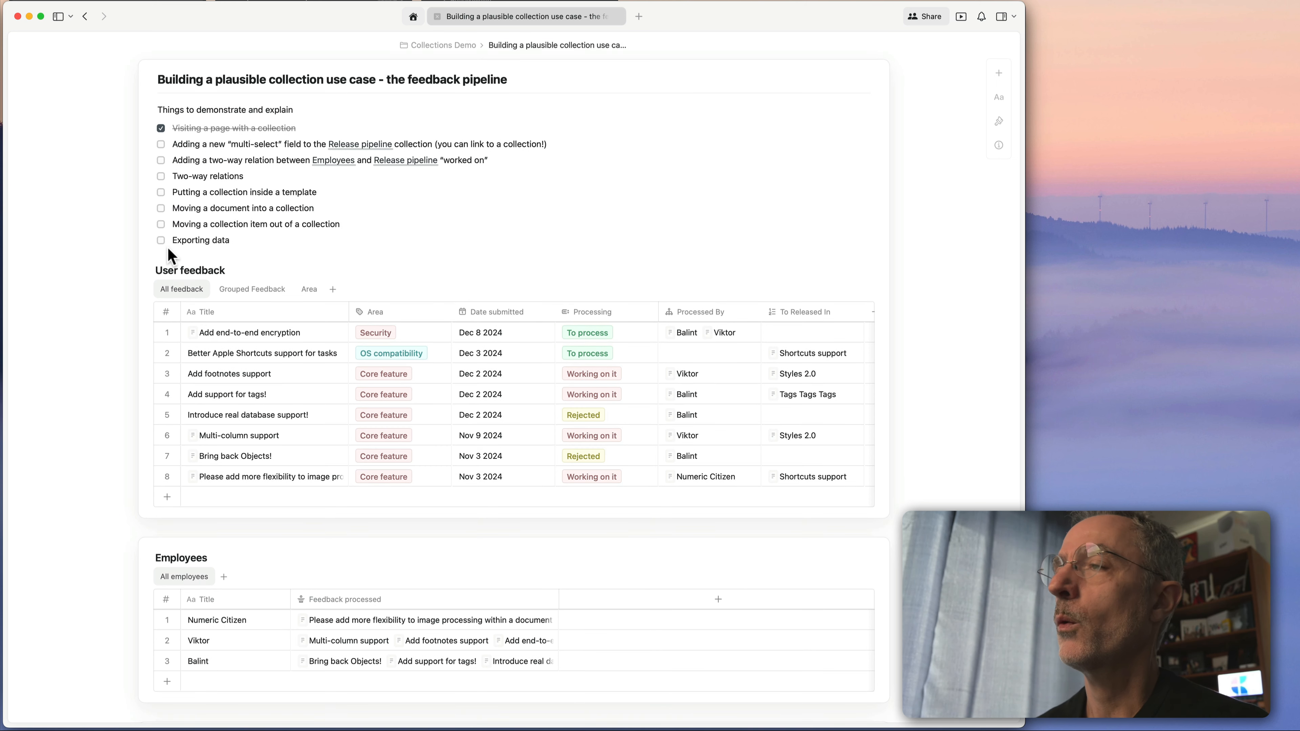
Check off the multi-select field, Employees and Release pipeline relation, and "Two-way relations" items in the list of things to demonstrate.
click(205, 141)
click(162, 145)
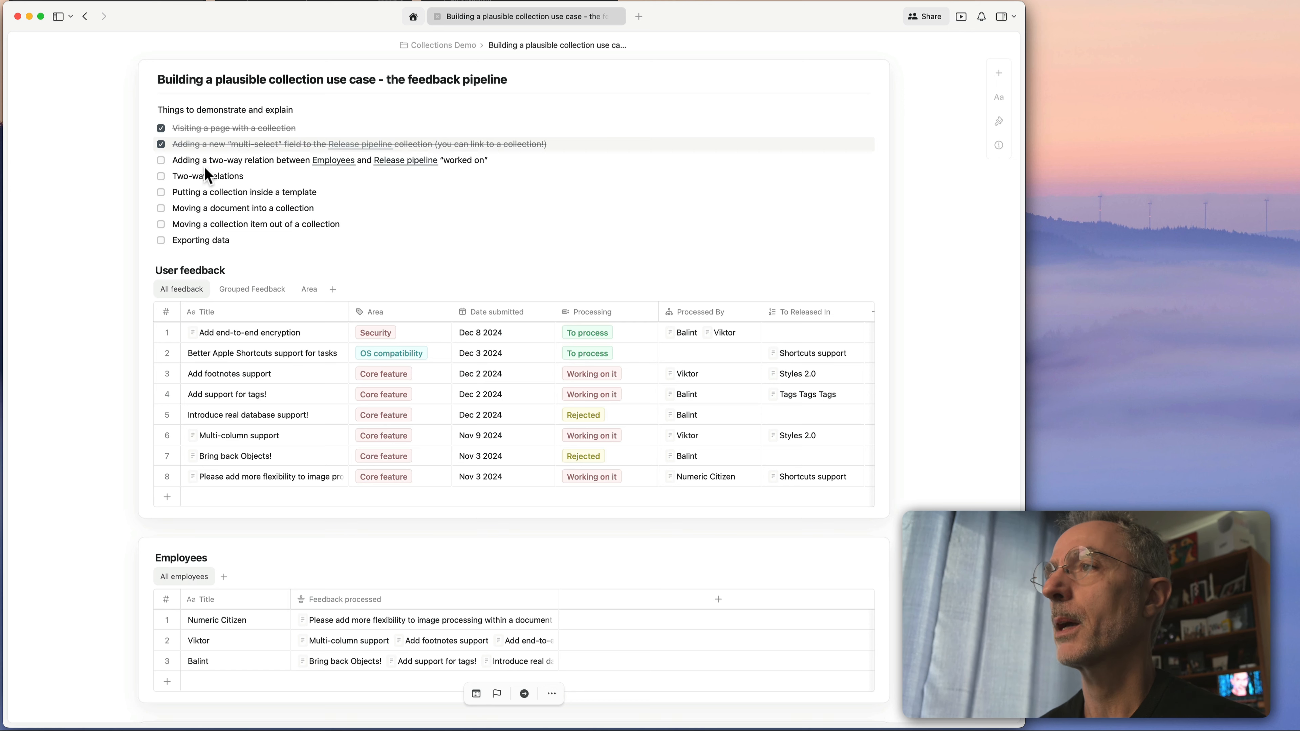
click(161, 161)
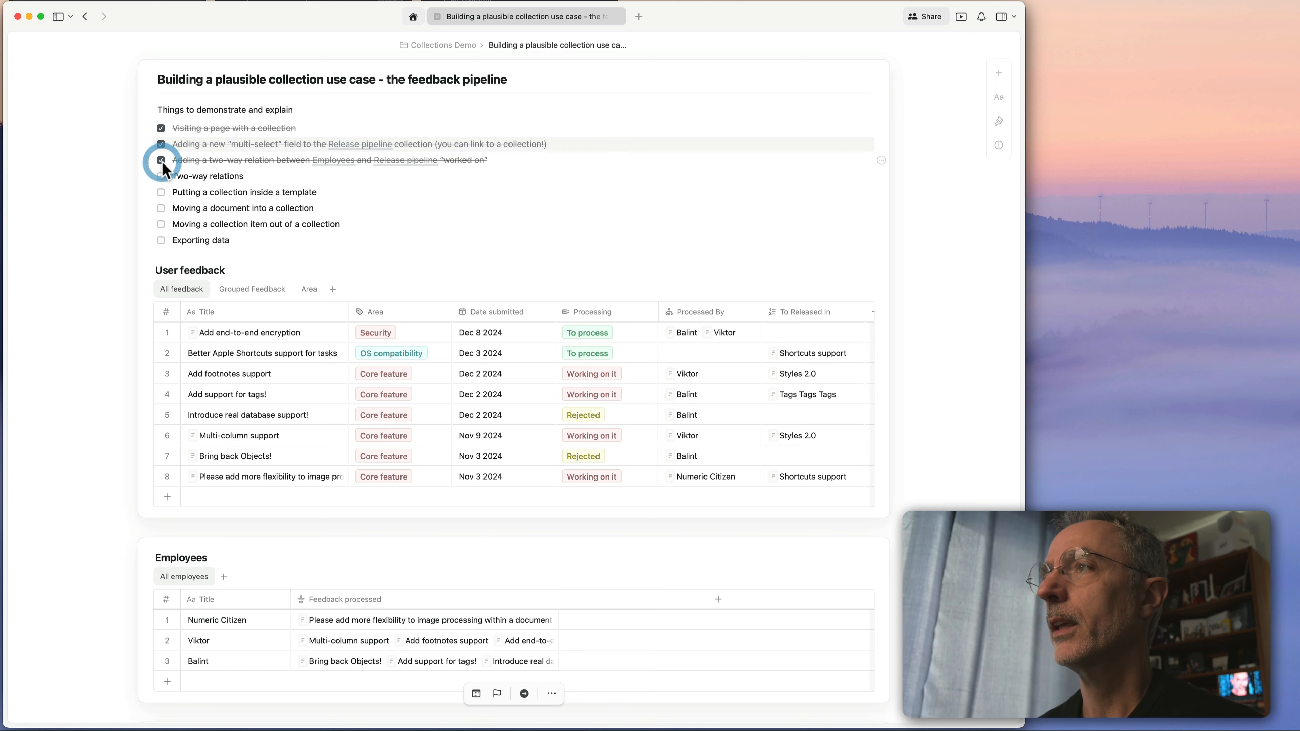
scroll(194, 166, down, 1)
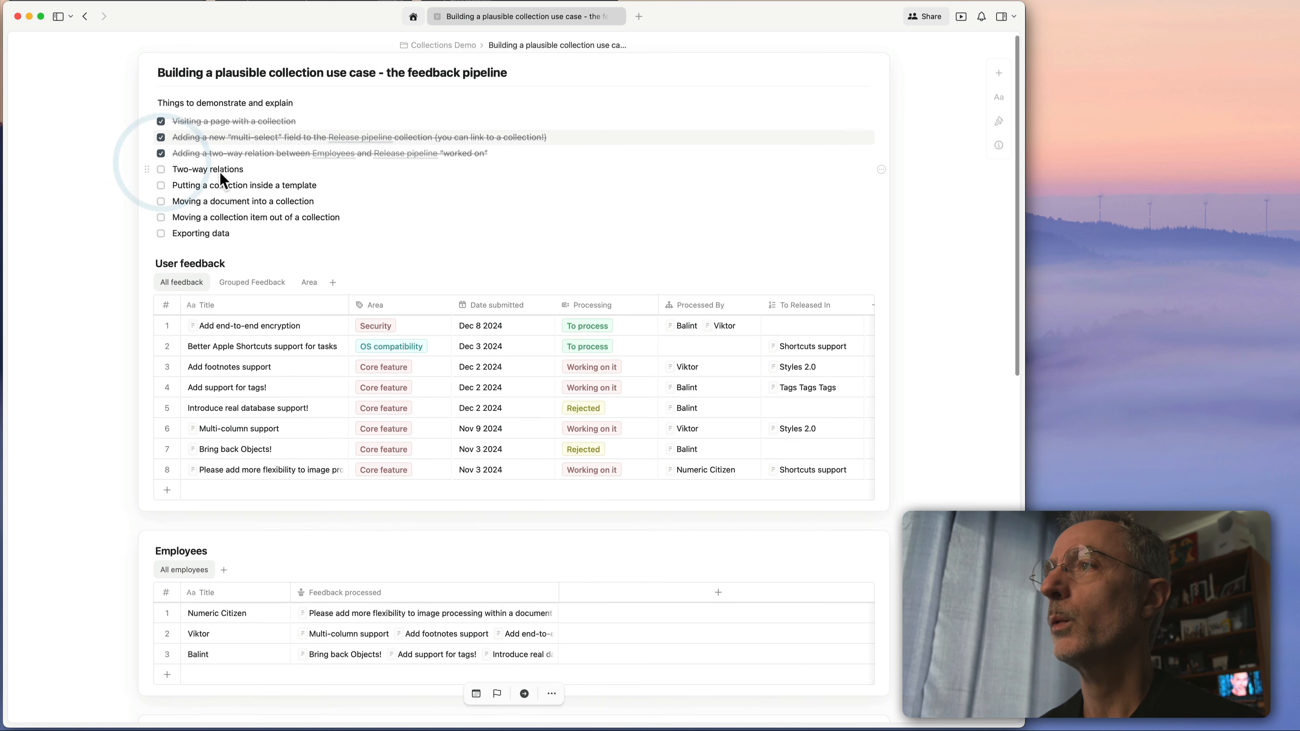
click(159, 168)
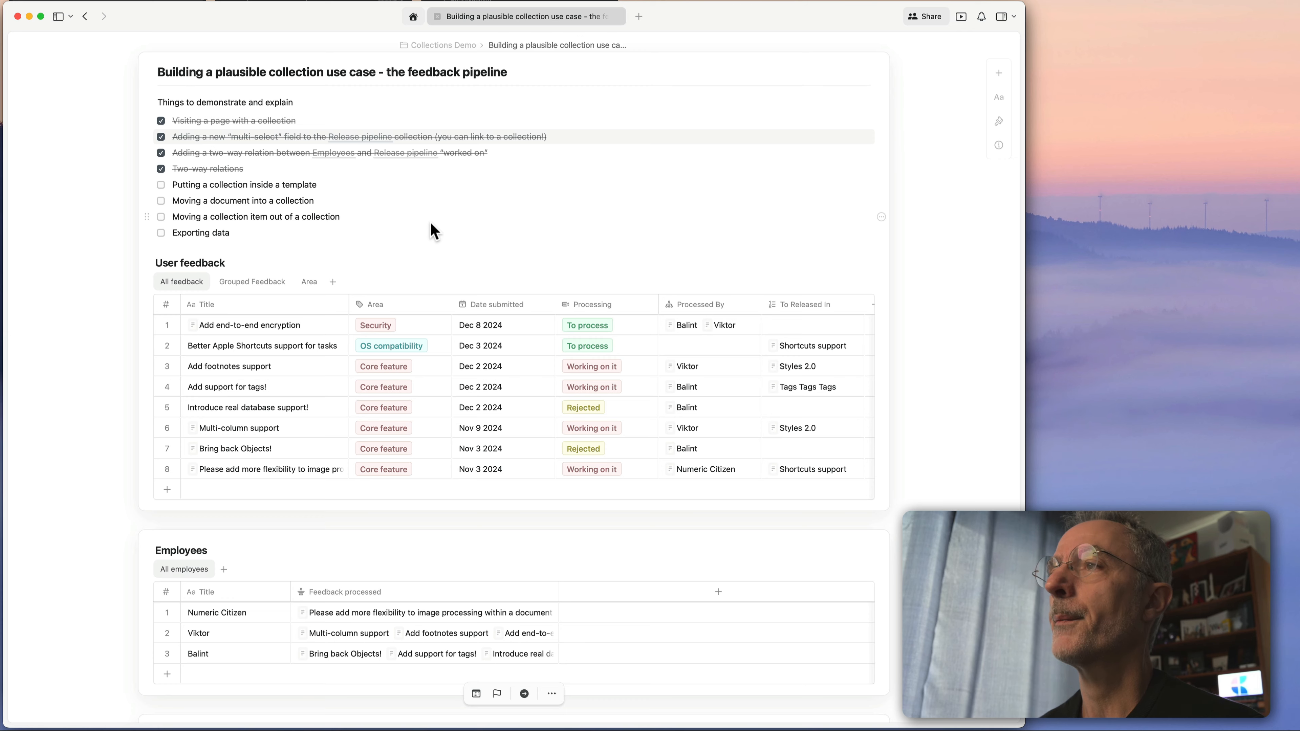
scroll(430, 223, down, 2)
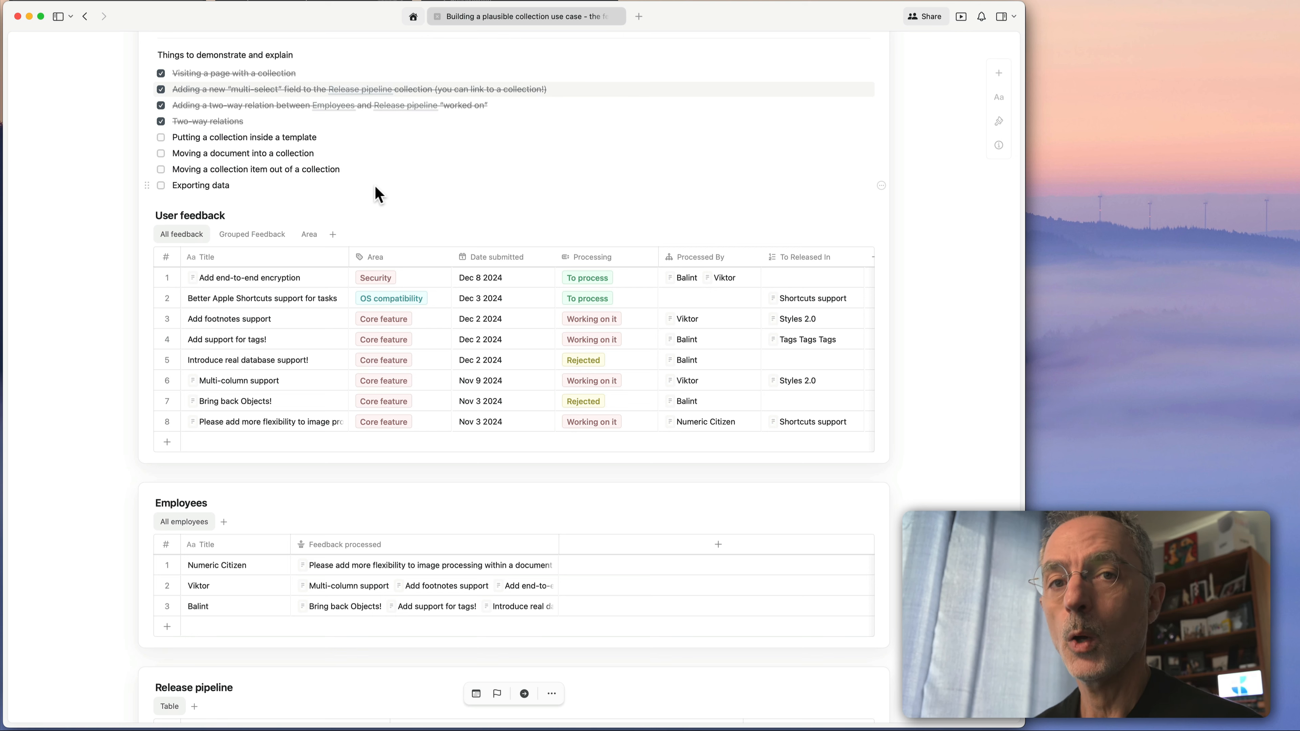
Create a new document in My Templates and title it "A template with a collection".
click(58, 16)
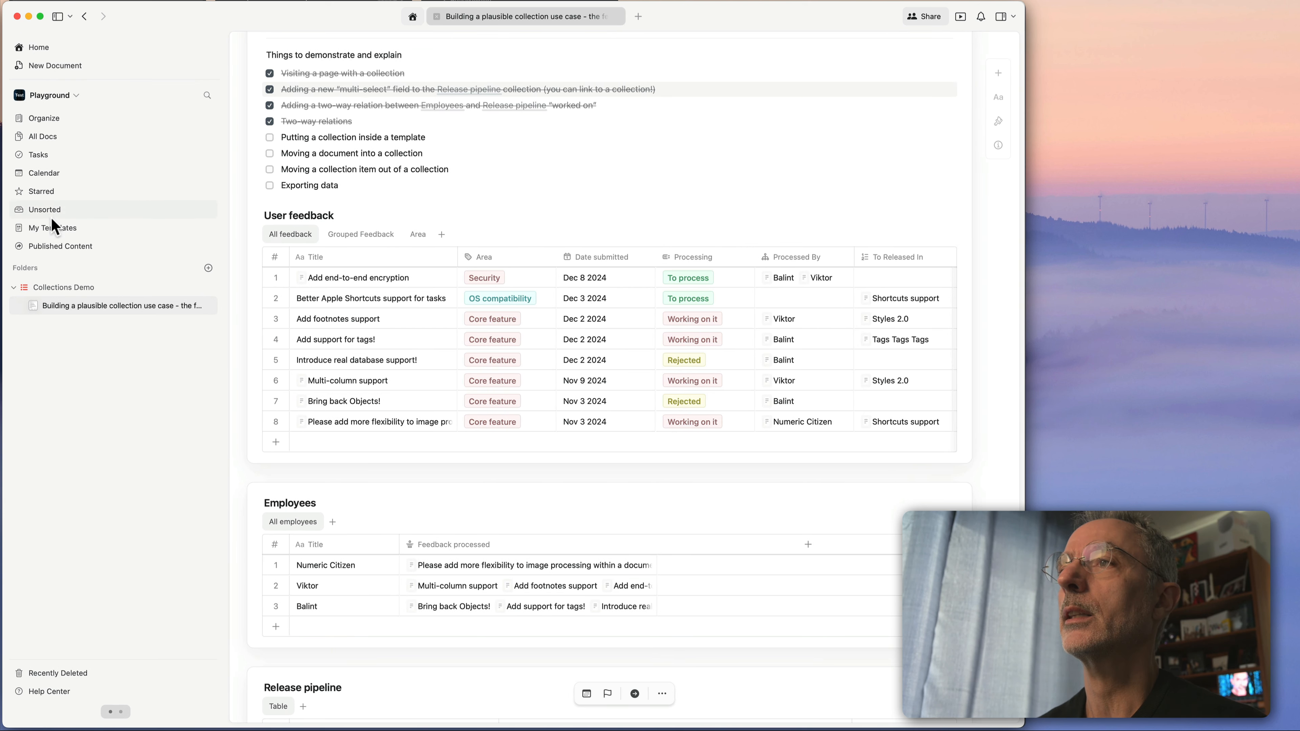
click(58, 228)
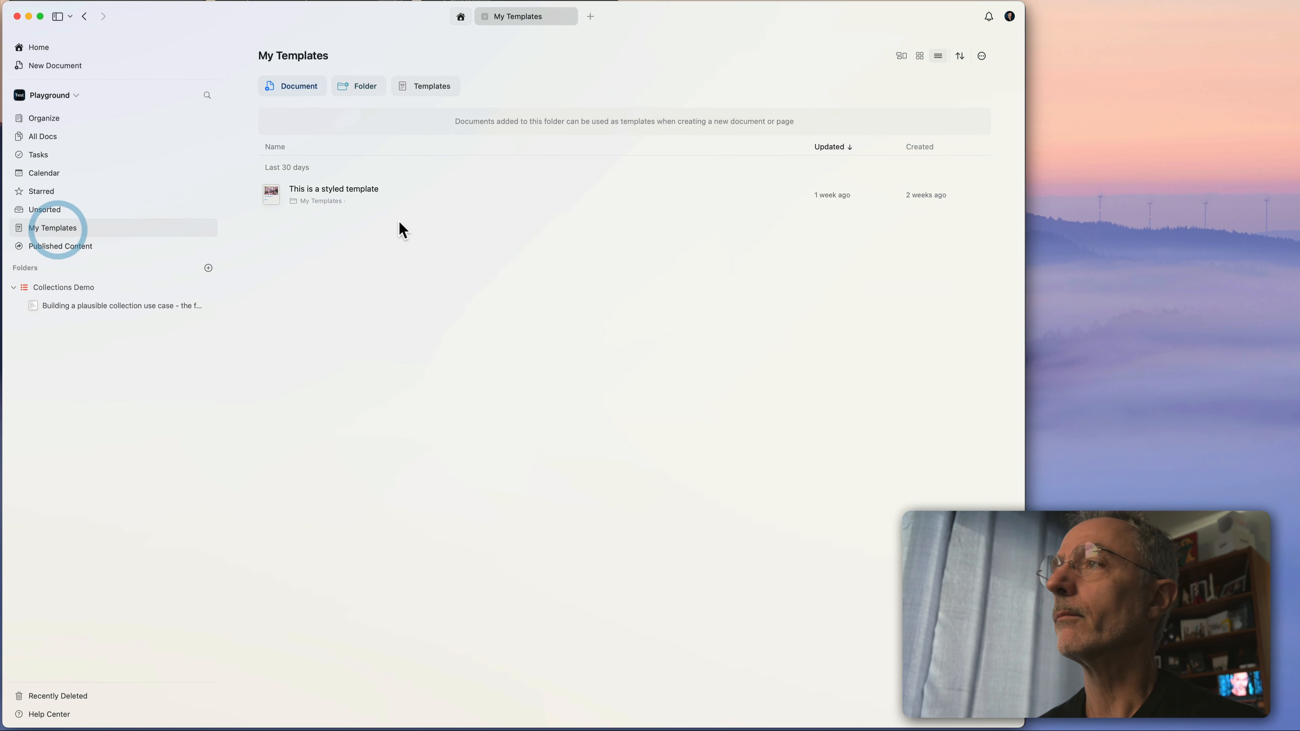
click(311, 90)
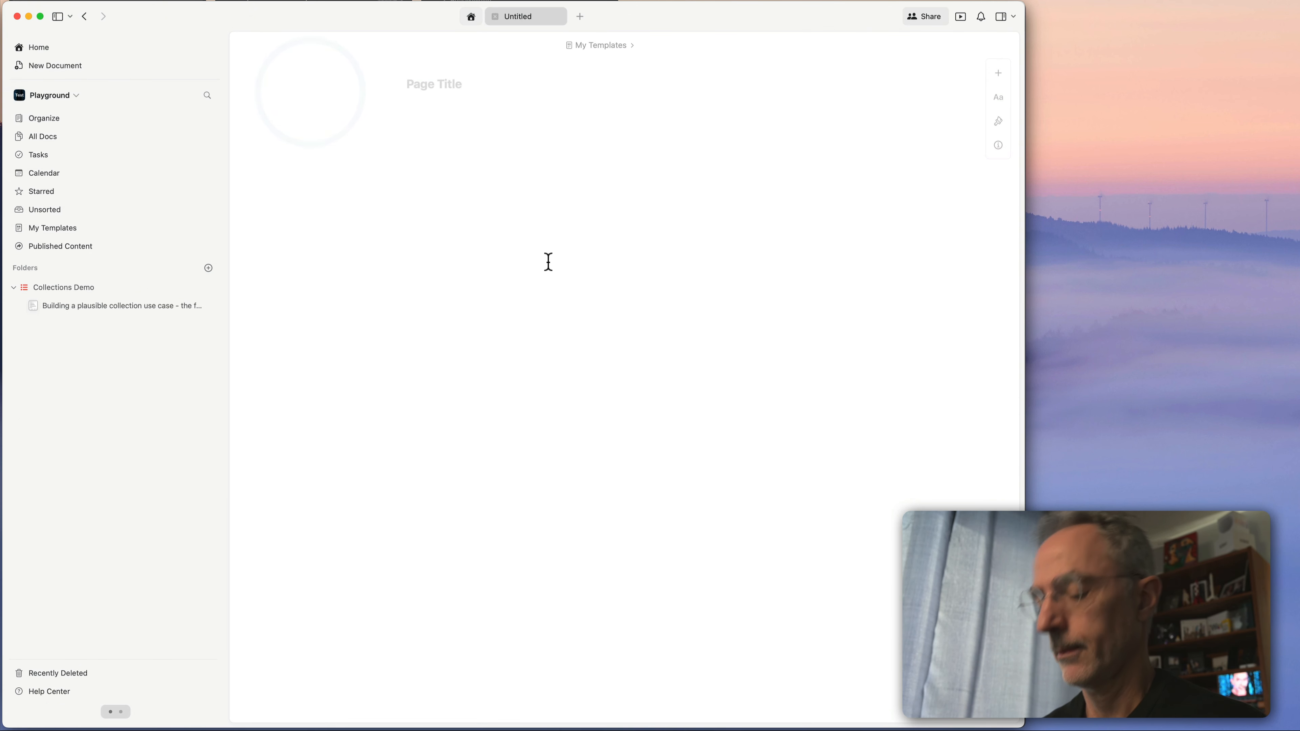
text(A template wit)
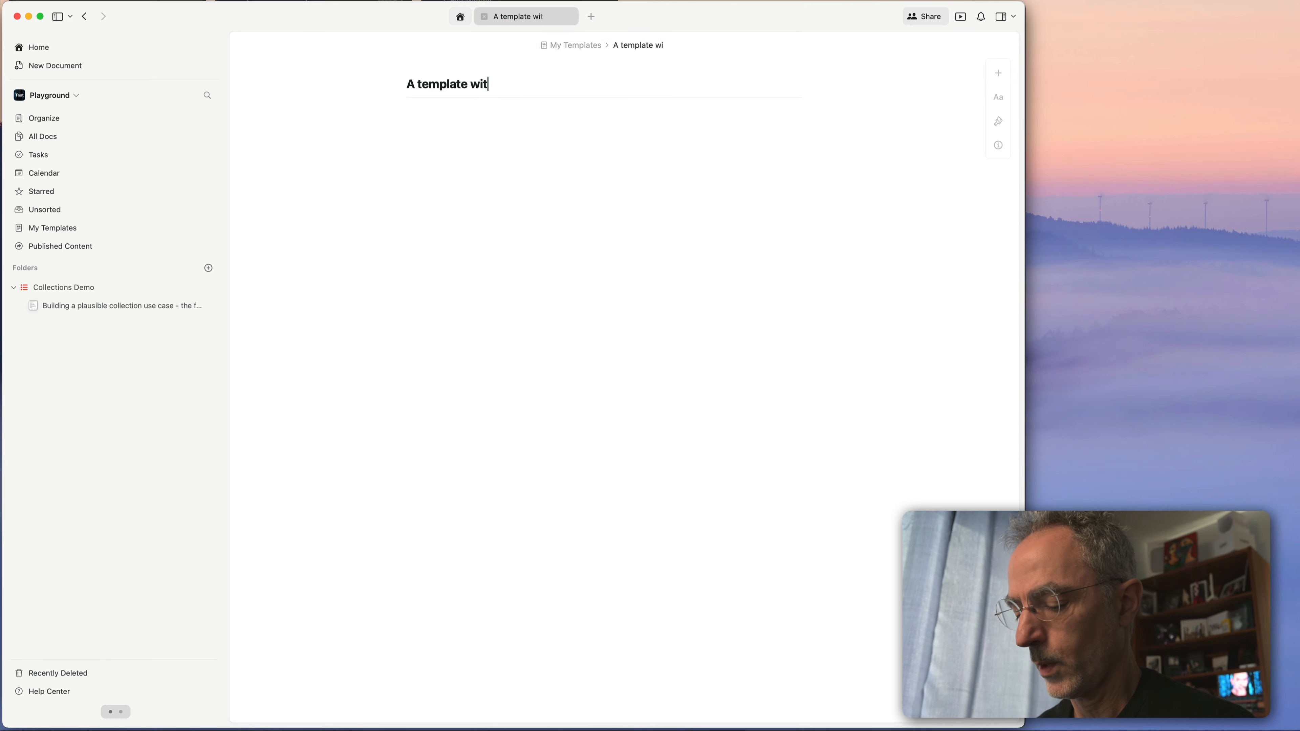
text(h a collection)
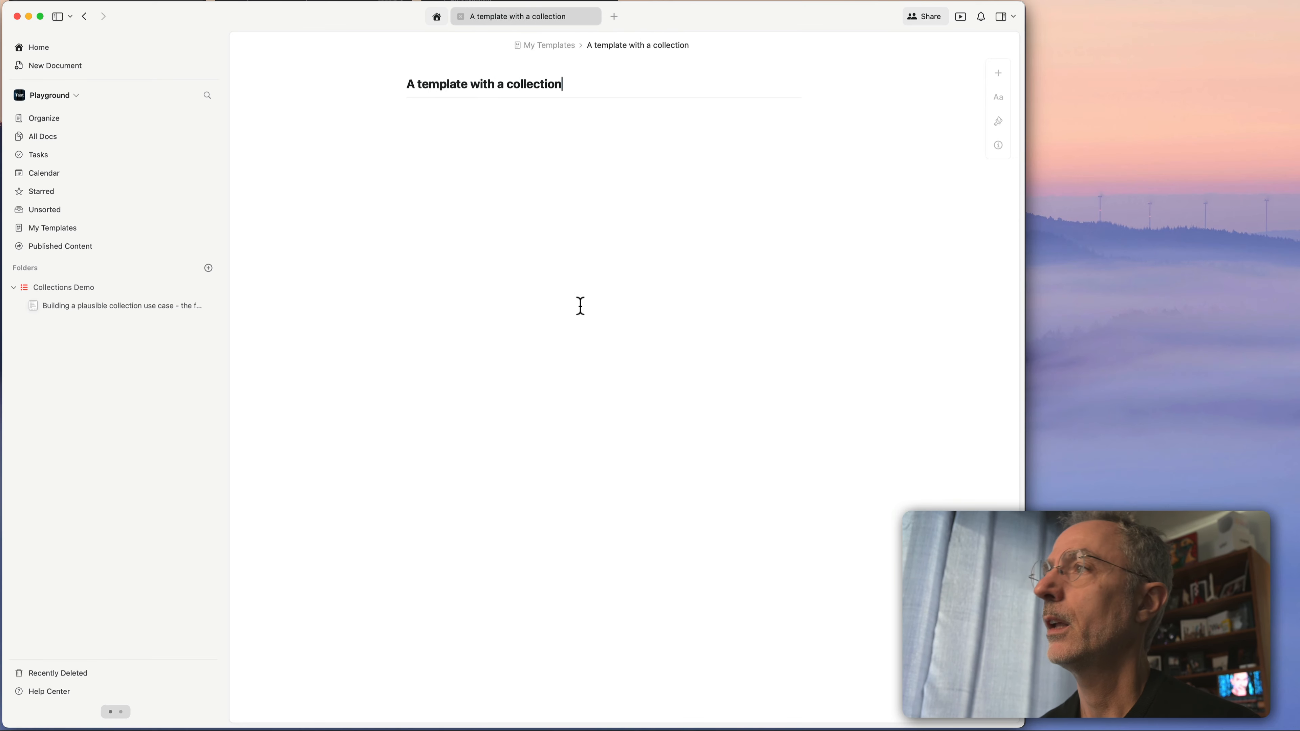
Insert a new collection below the title of the template document.
click(582, 307)
text(/coll)
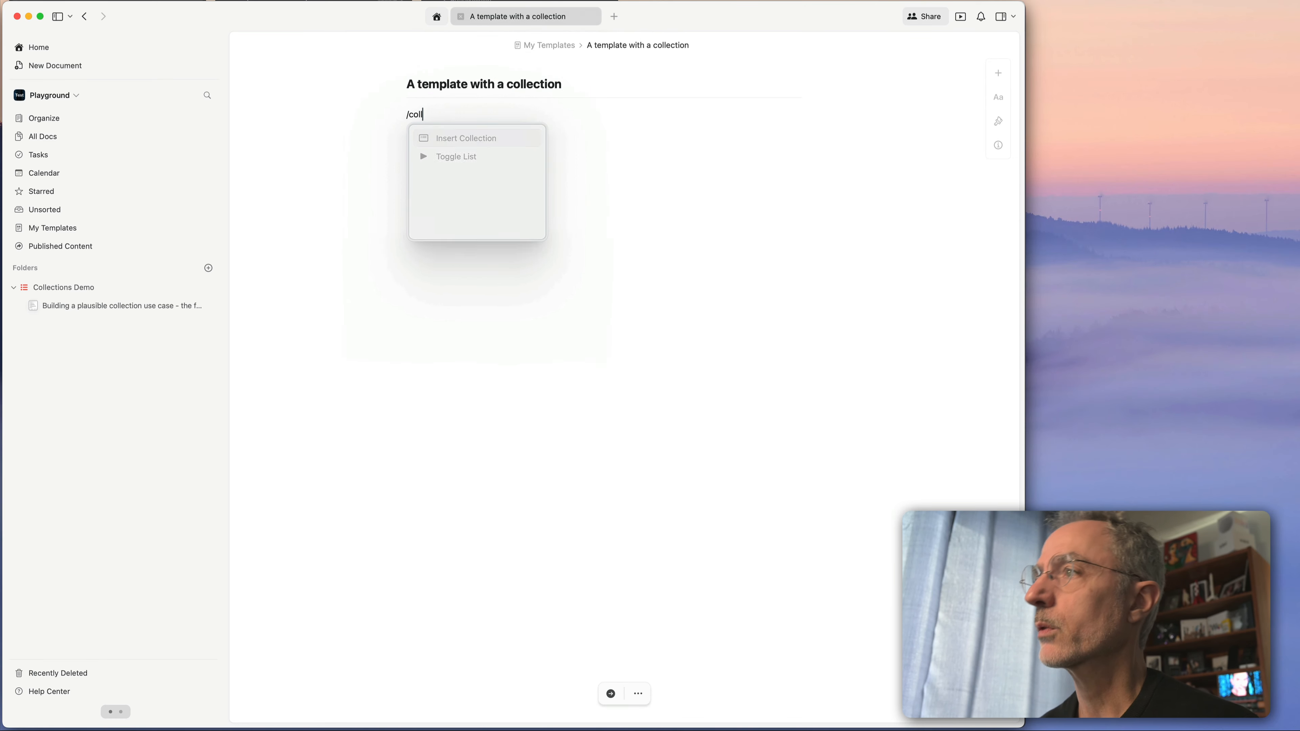
key(Return)
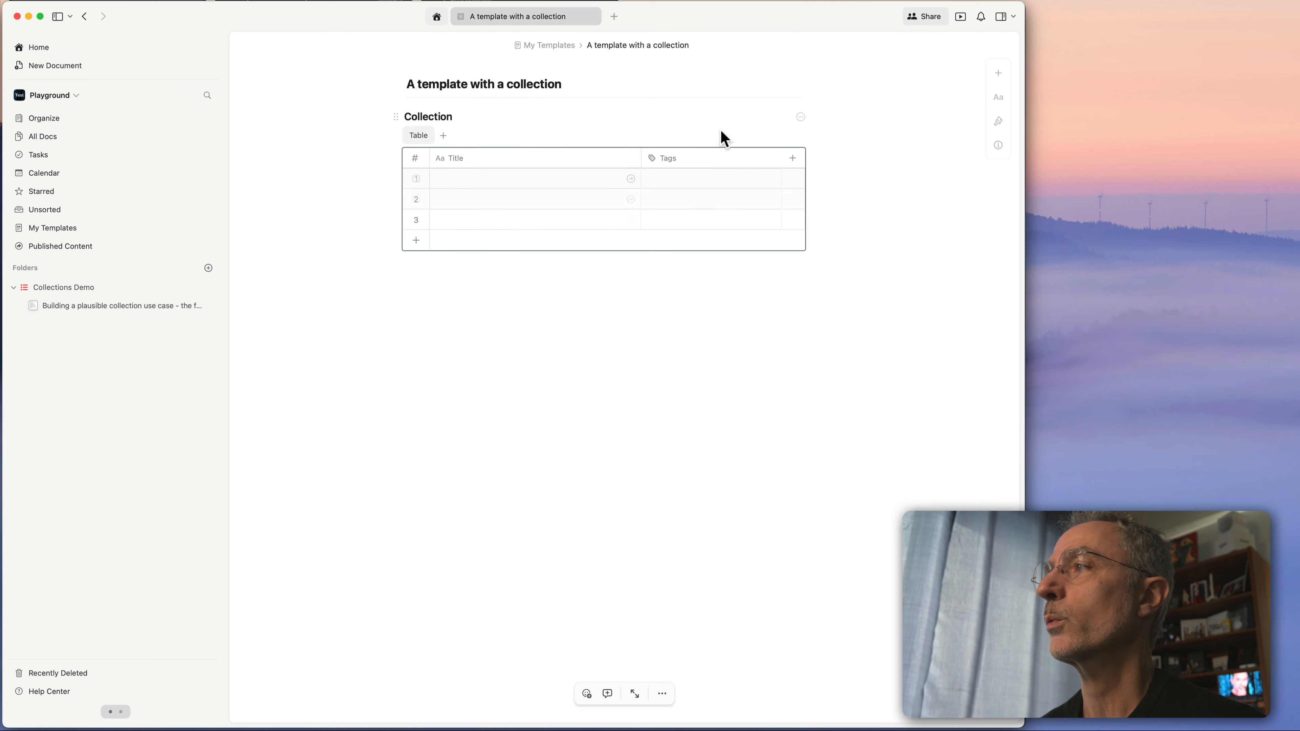
click(518, 287)
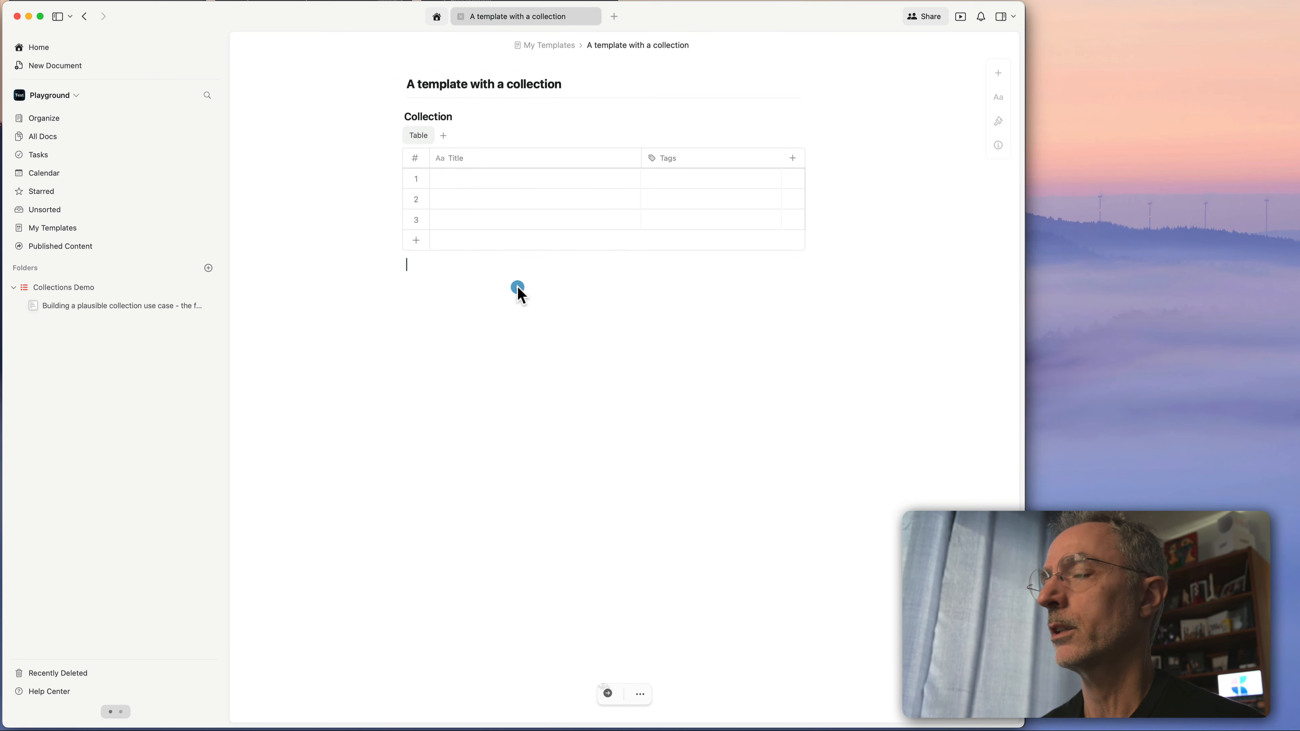
Rename the template collection's Table view as "All details".
click(418, 135)
click(398, 158)
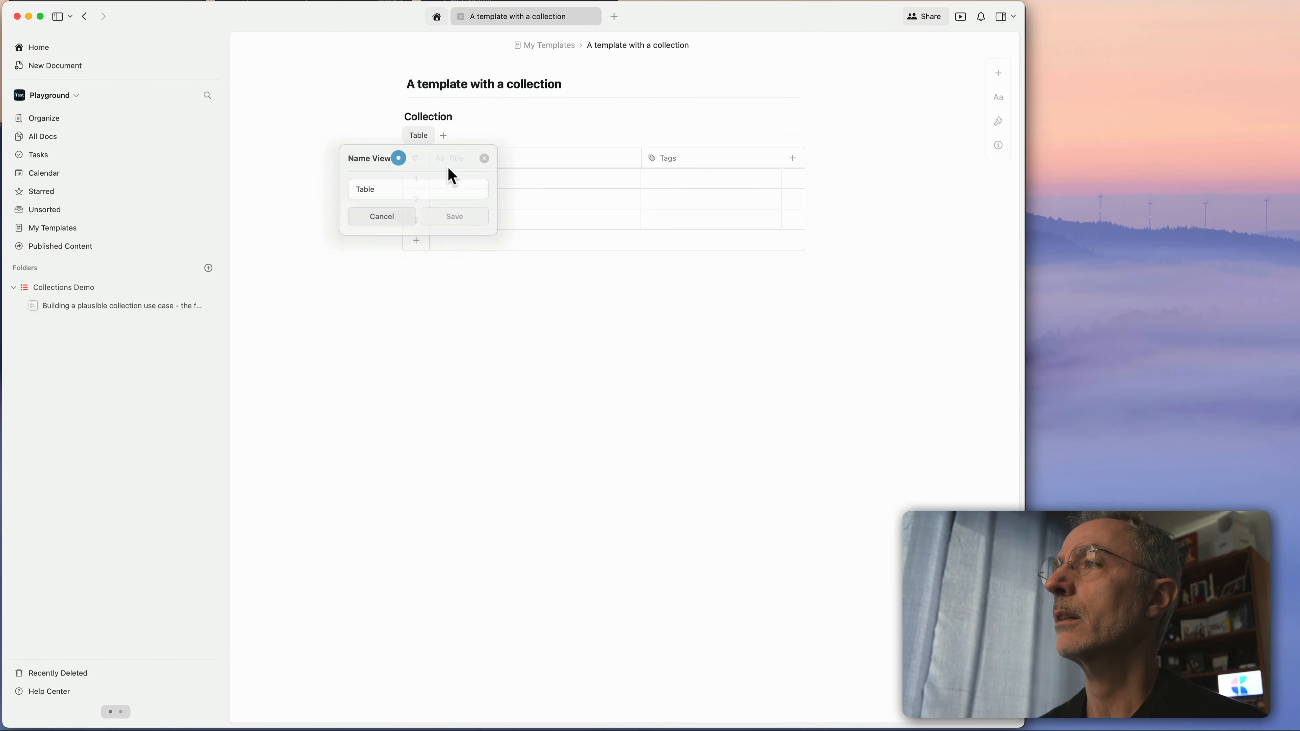
double_click(388, 188)
text(A)
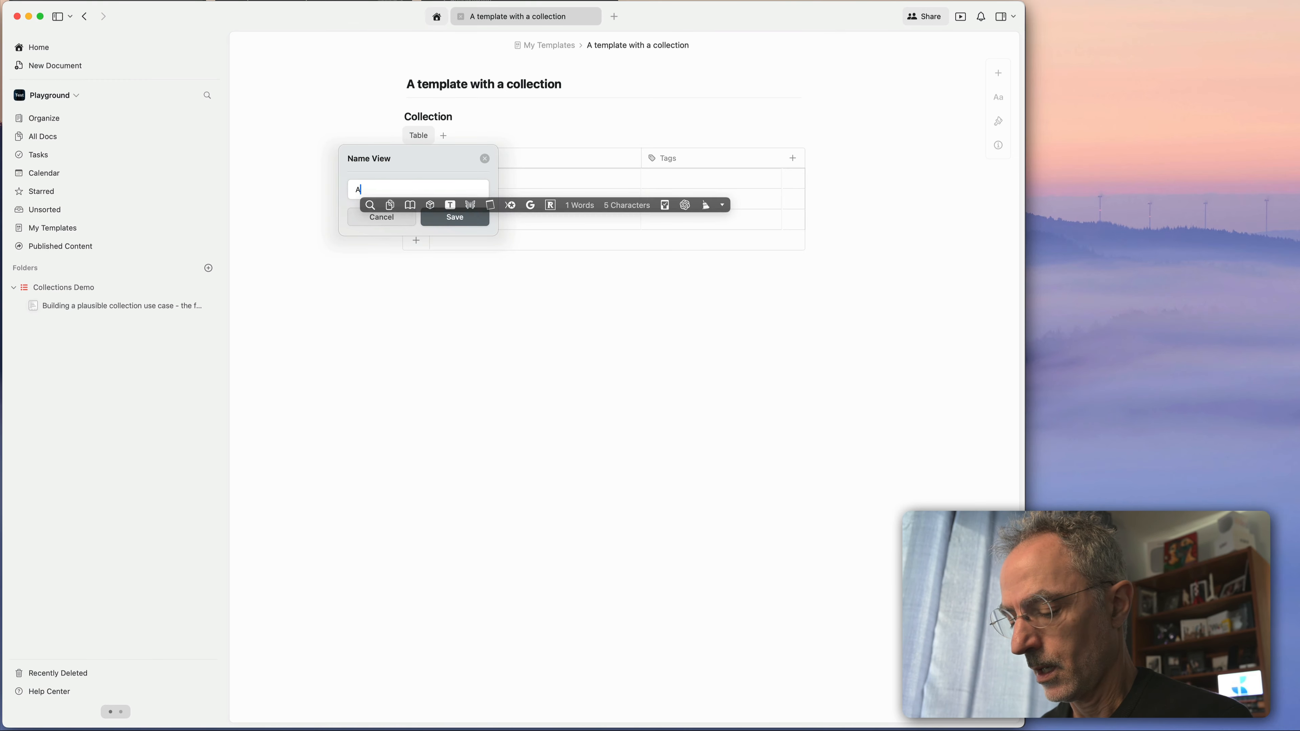
text(ll details)
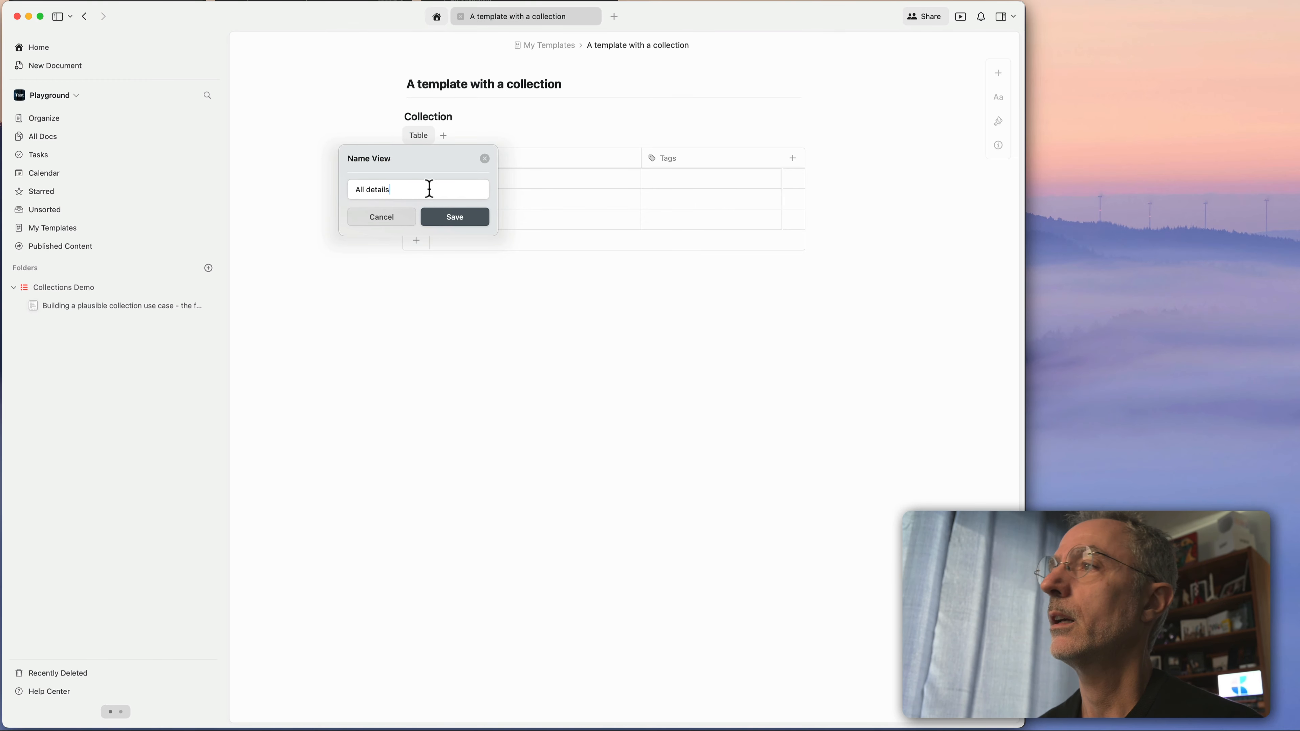
click(451, 216)
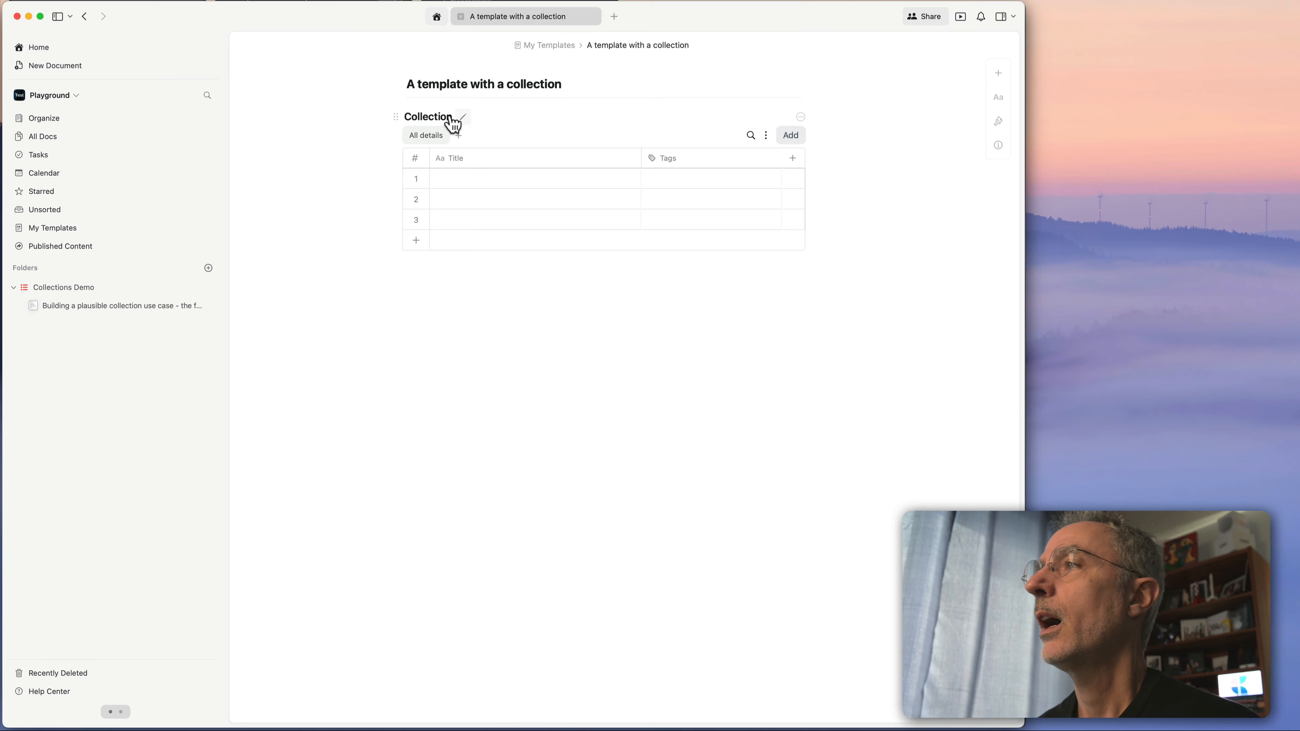
Rename the template's collection as "This is a collection in a template".
click(462, 116)
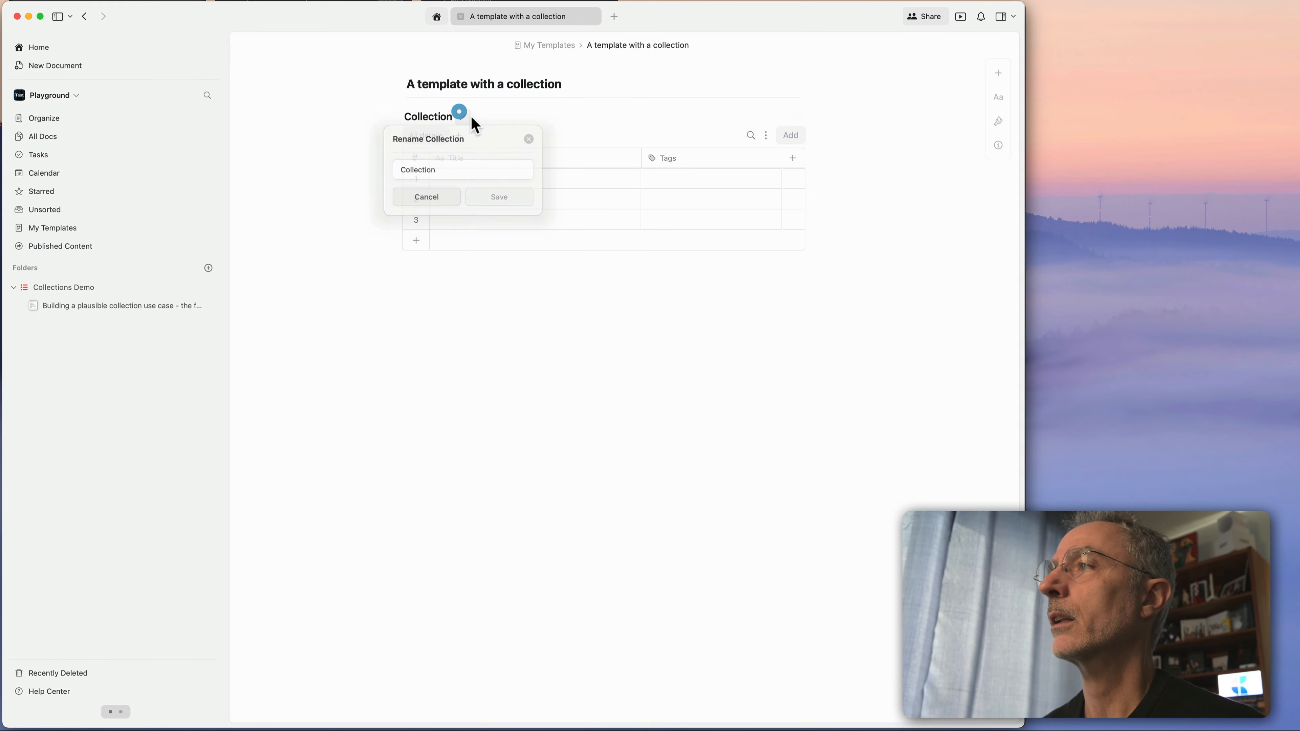
double_click(407, 170)
text(This is )
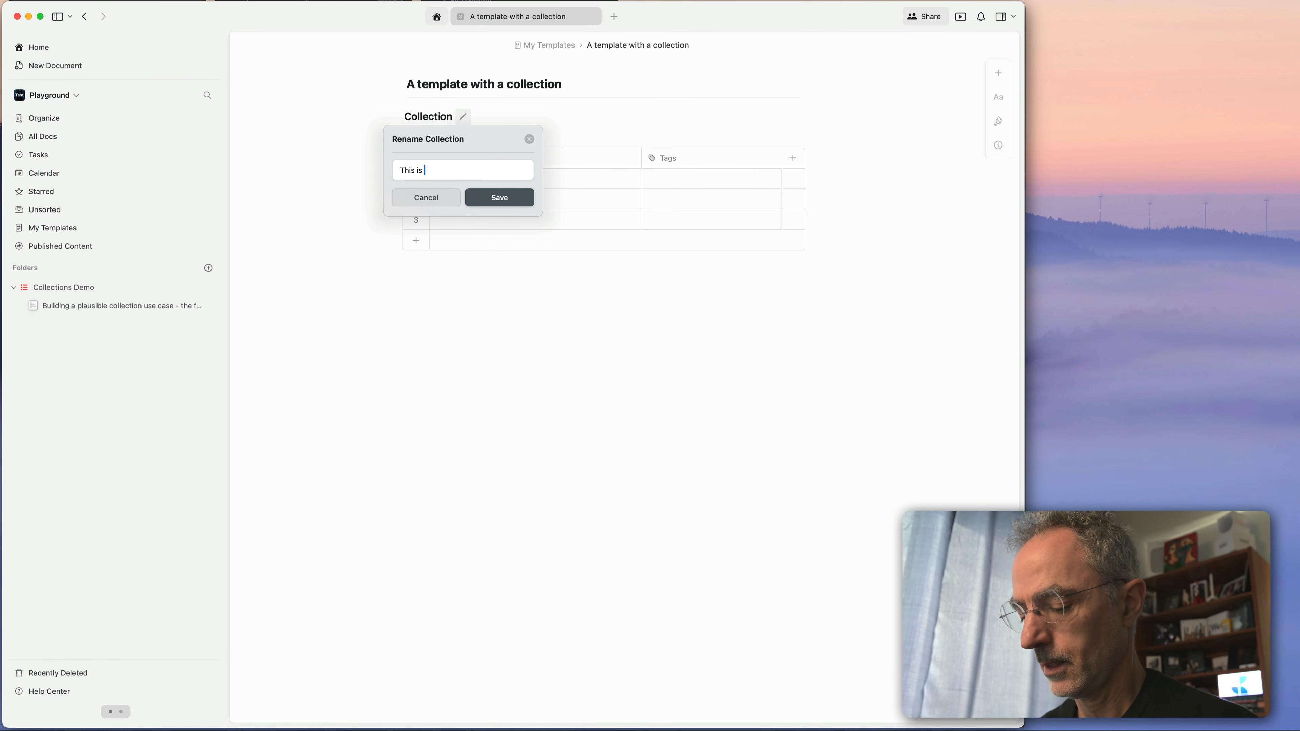
text(a collection in )
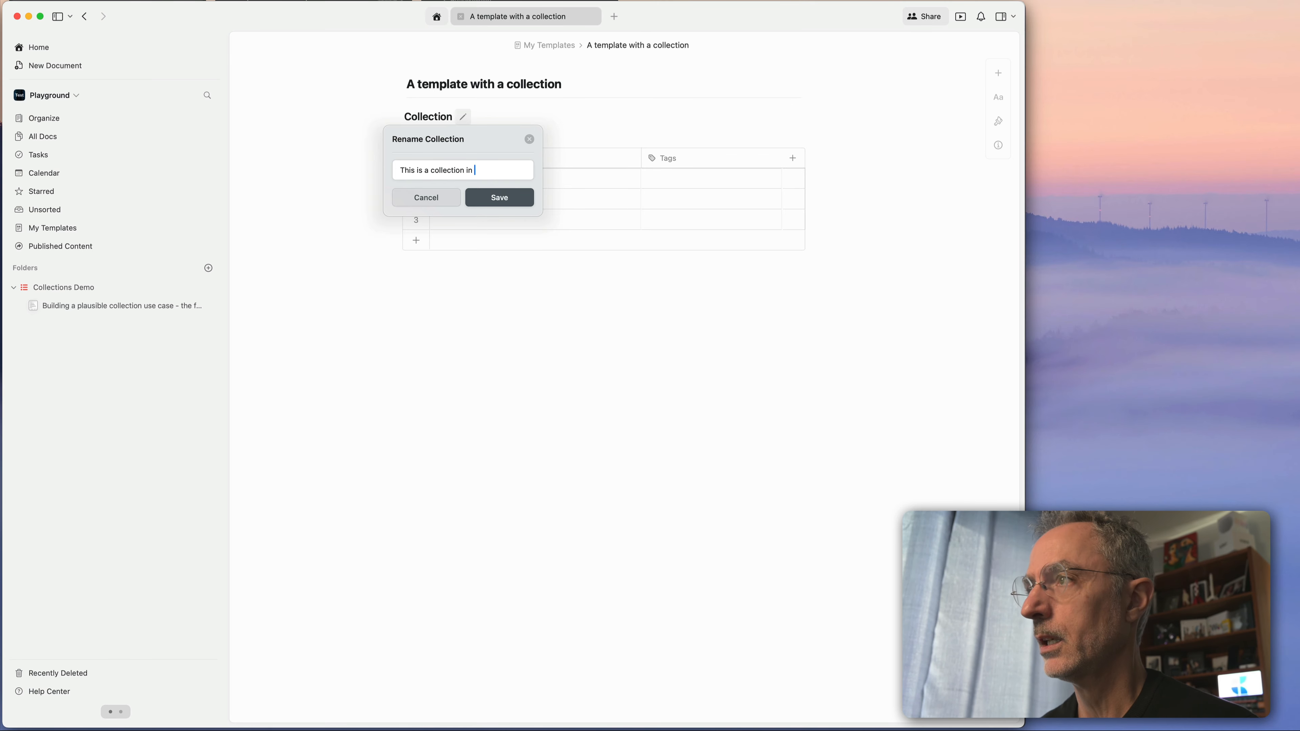
text(a template)
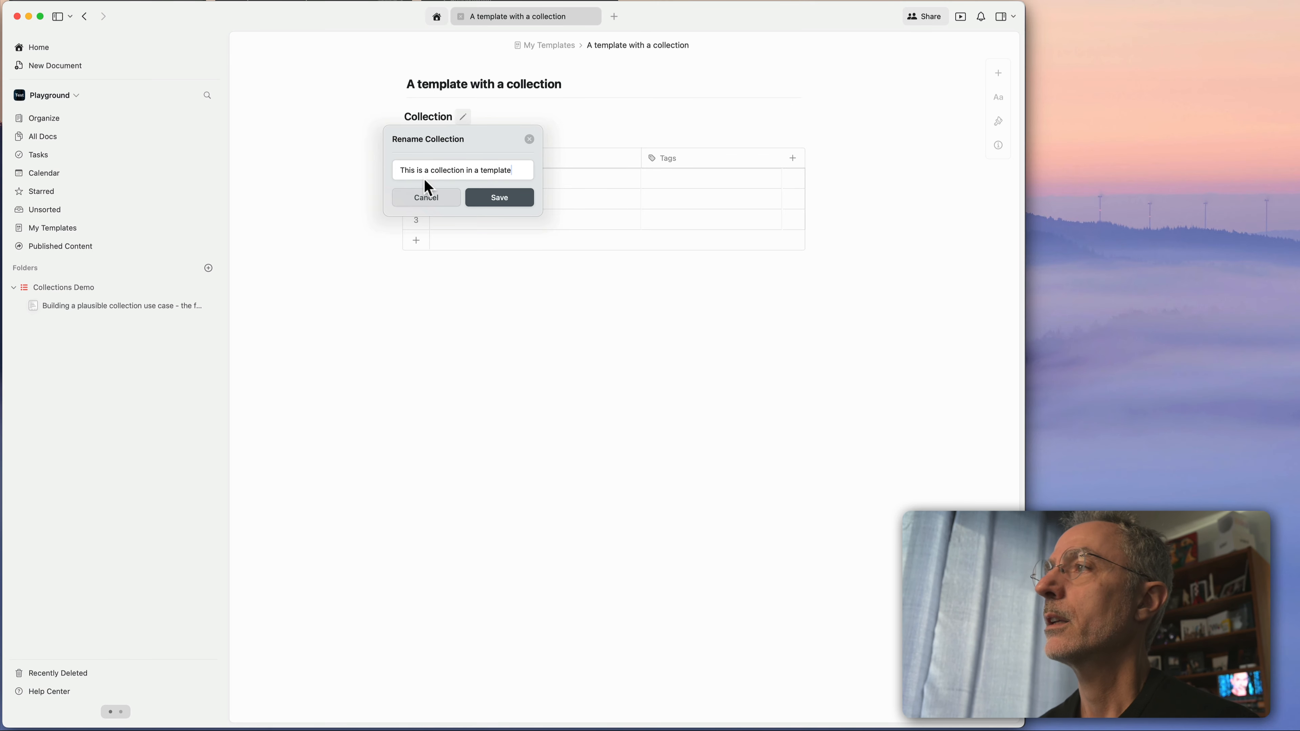
click(494, 197)
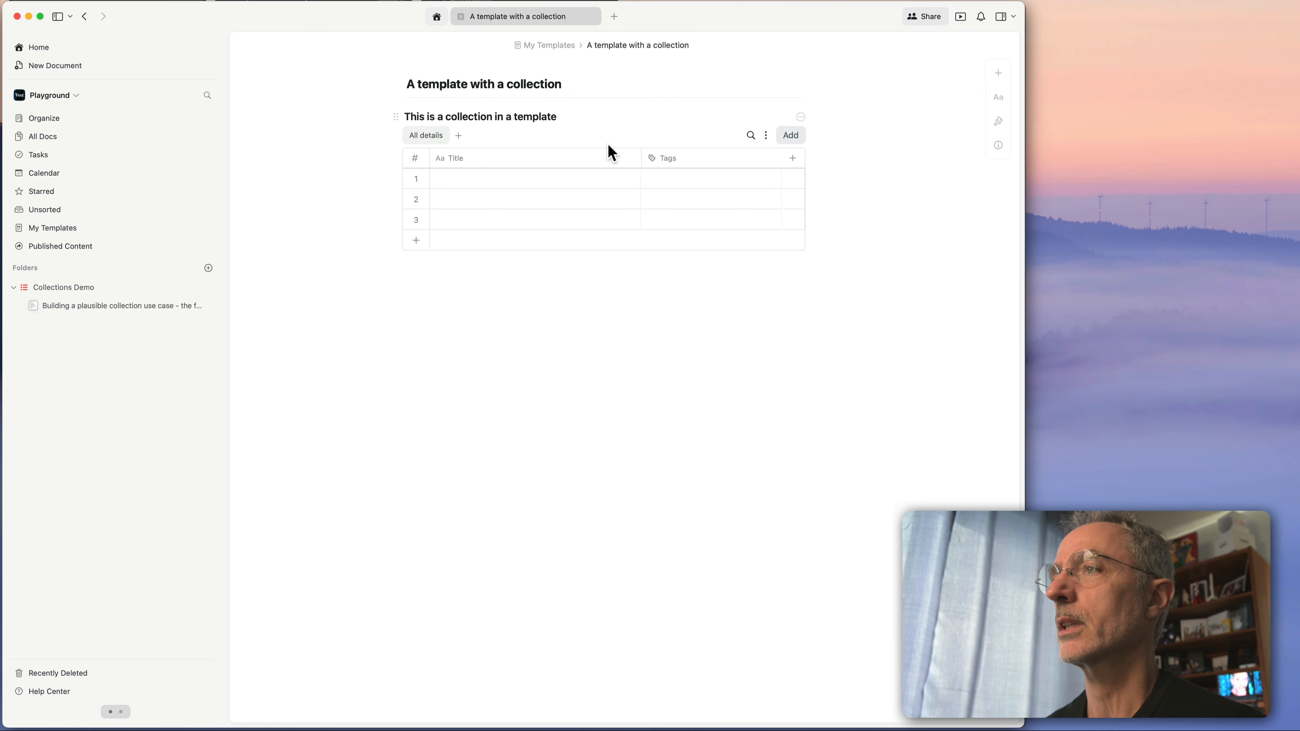
Create a document in the Collections Demo folder from the "A template with a collection" template and select its first Title cell.
click(69, 290)
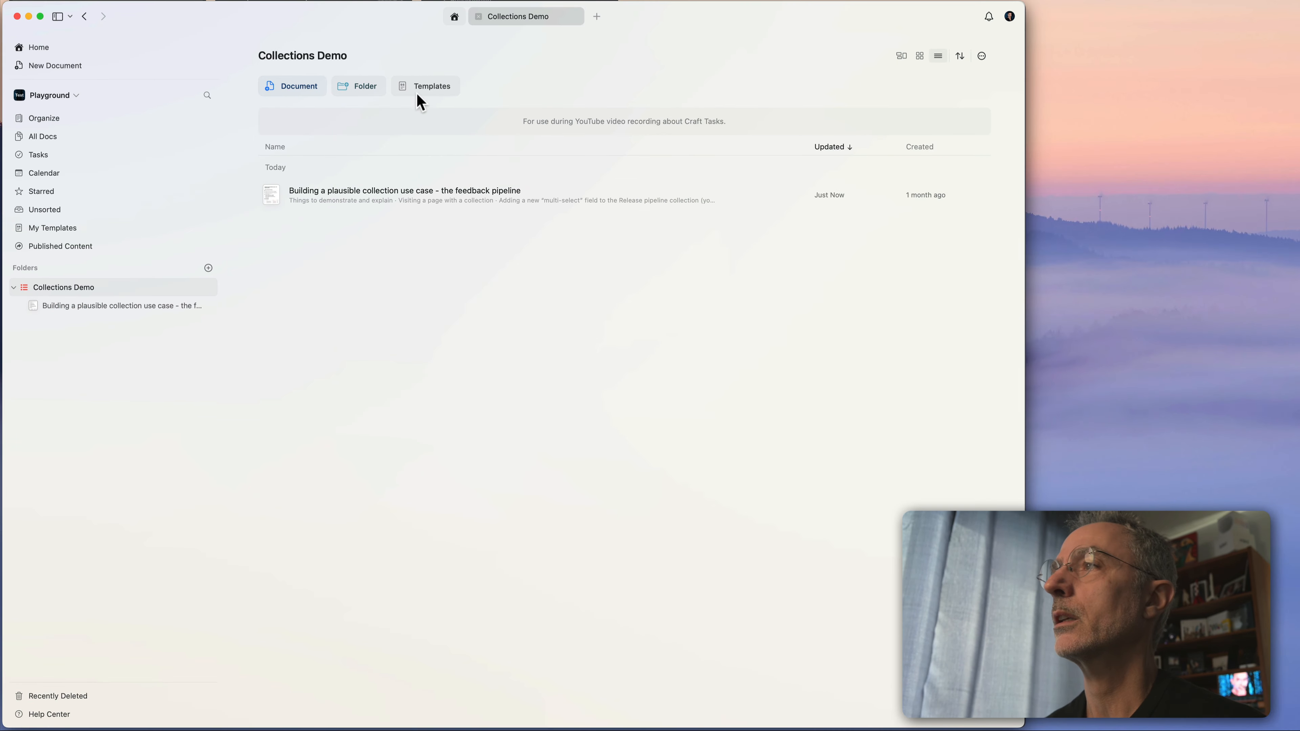
click(428, 85)
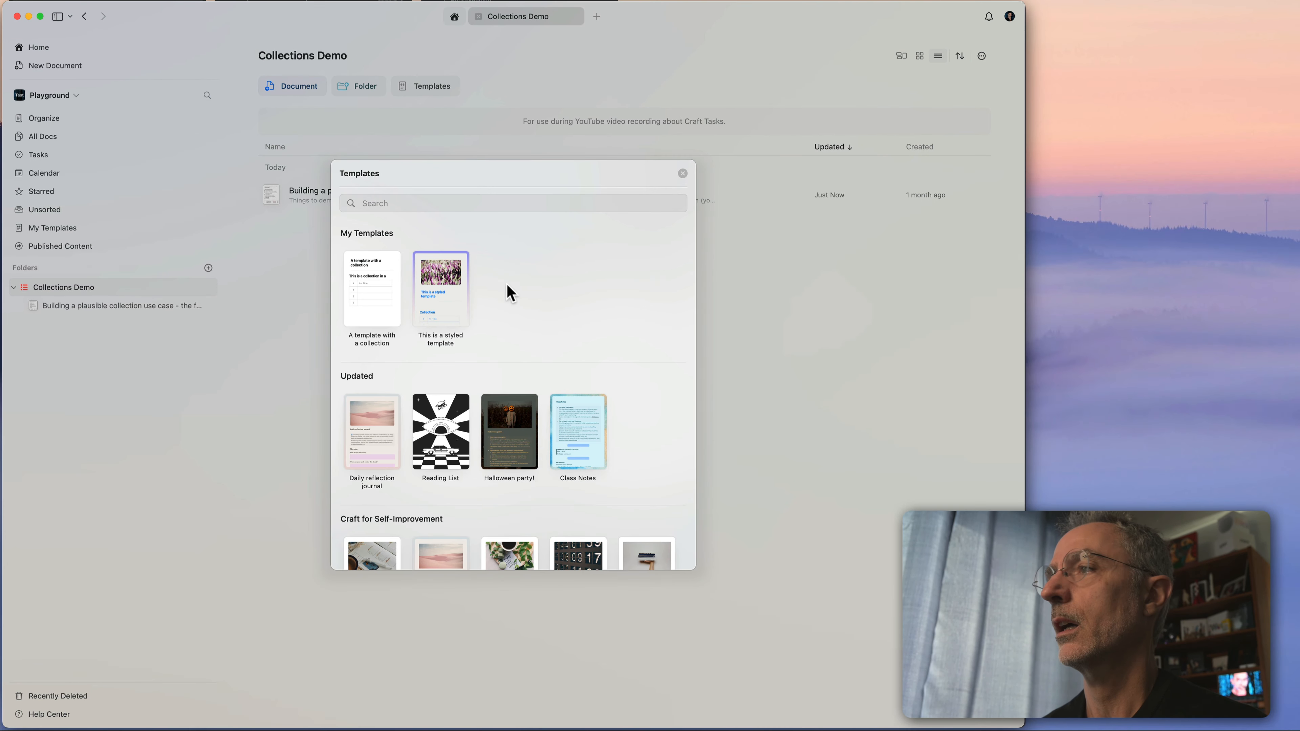
click(383, 292)
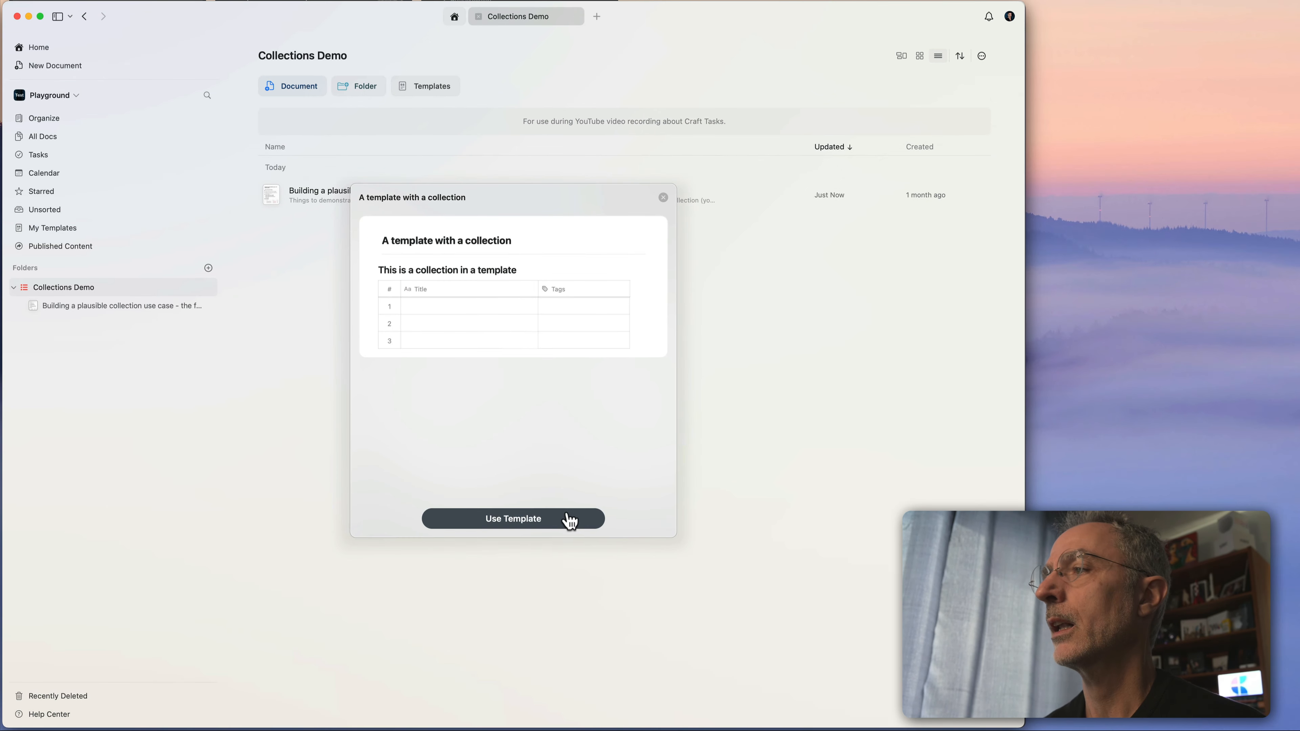
click(535, 521)
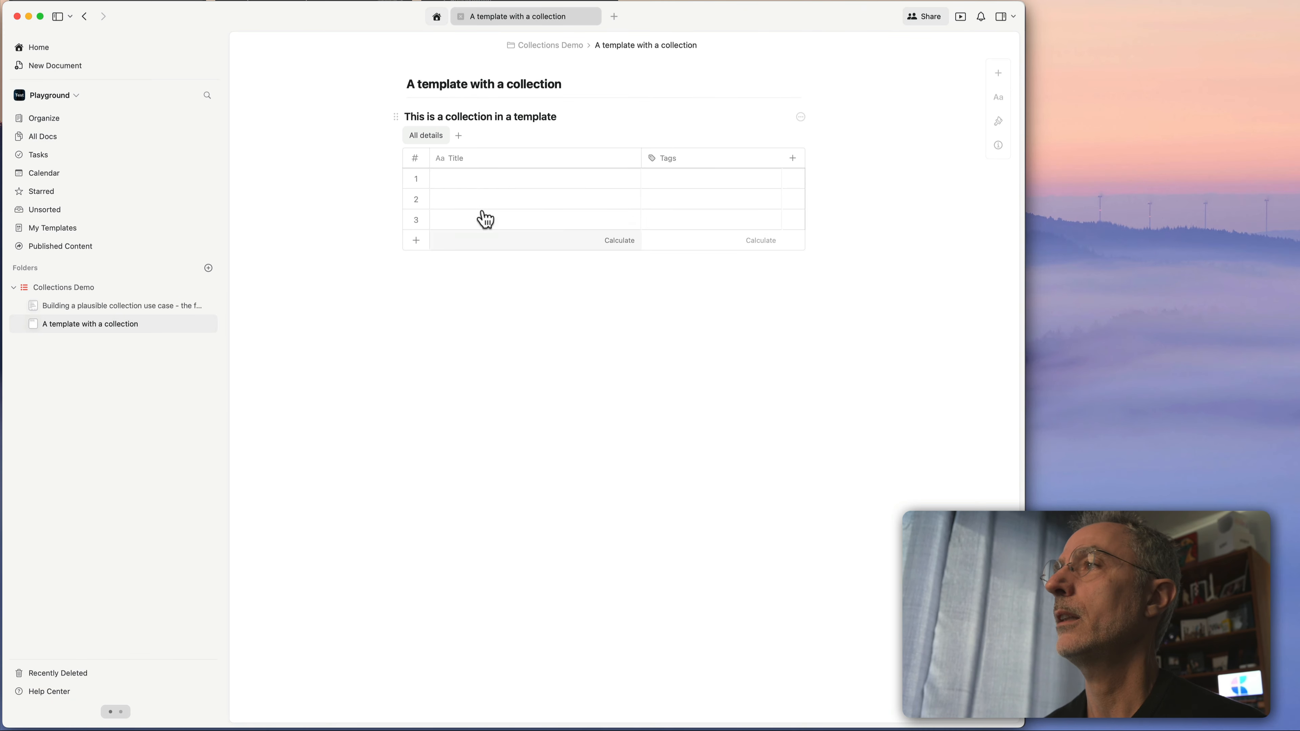
click(470, 178)
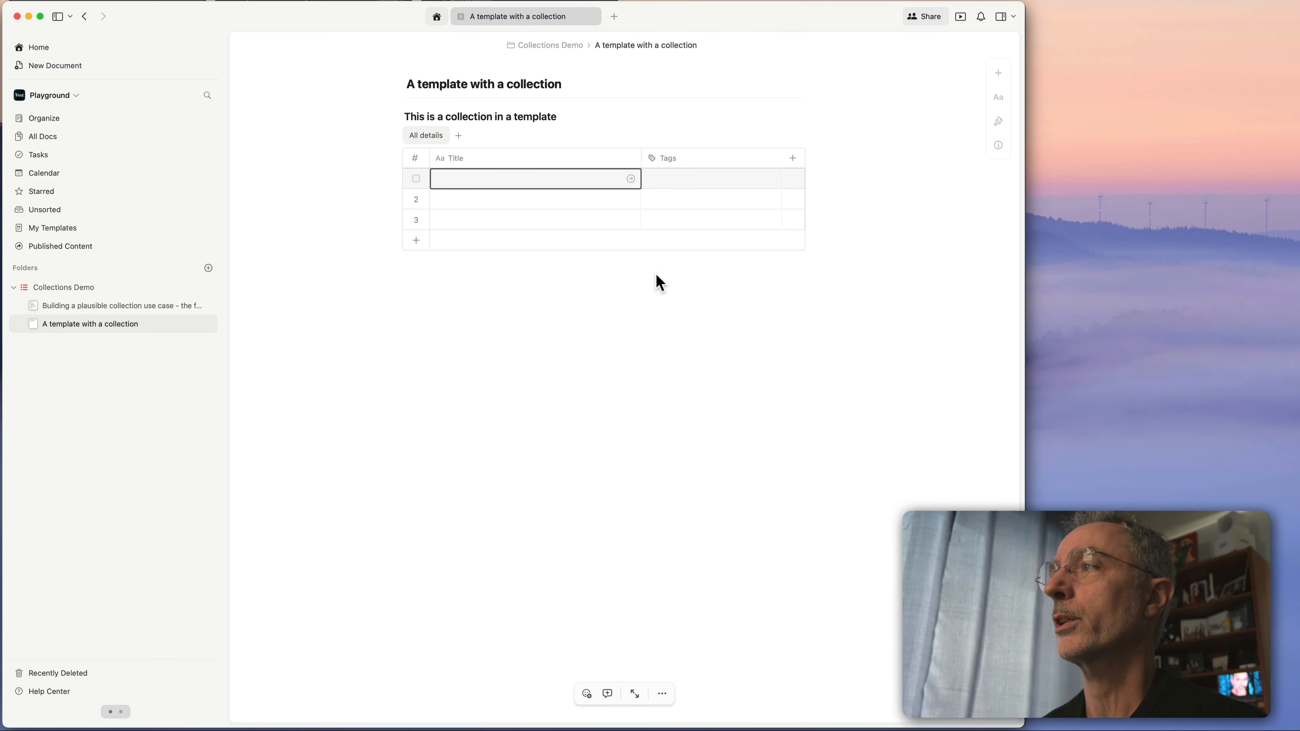
Open the "Add end-to-end encryption" item page from the User feedback collection and write "This is some text" in its body.
click(473, 289)
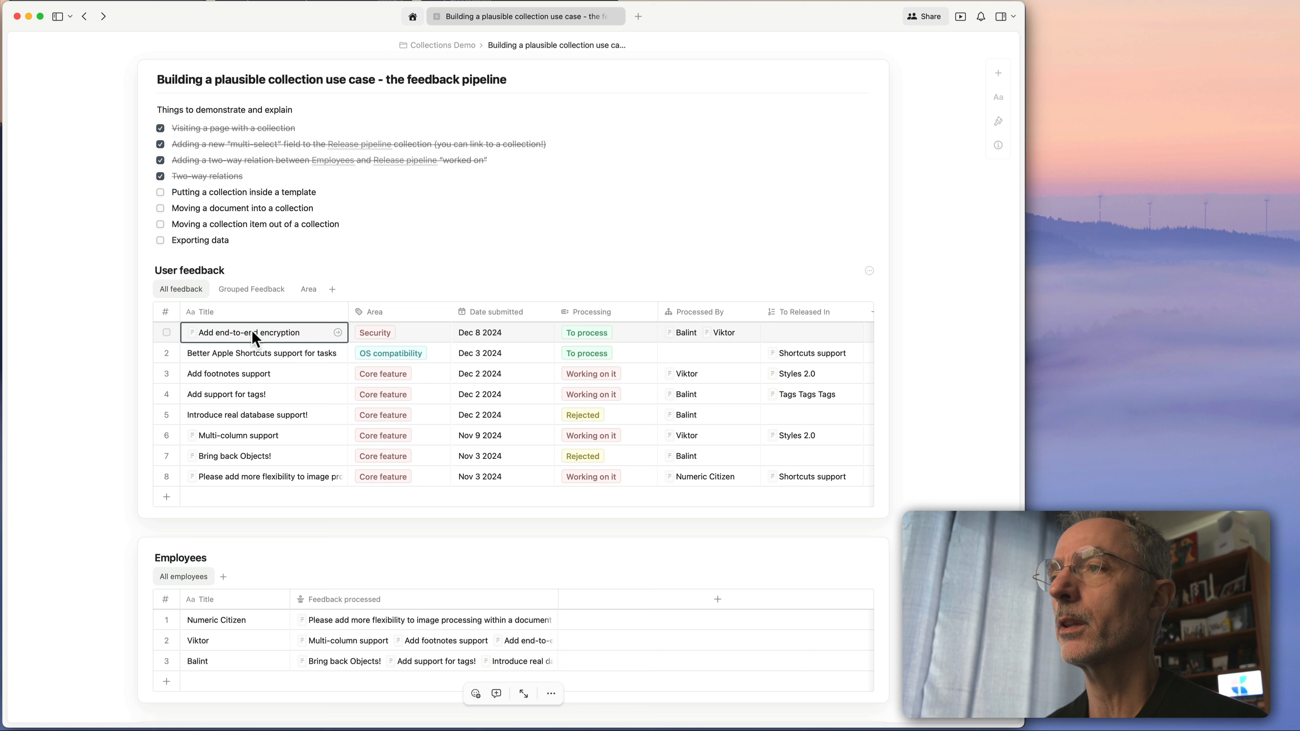
click(338, 333)
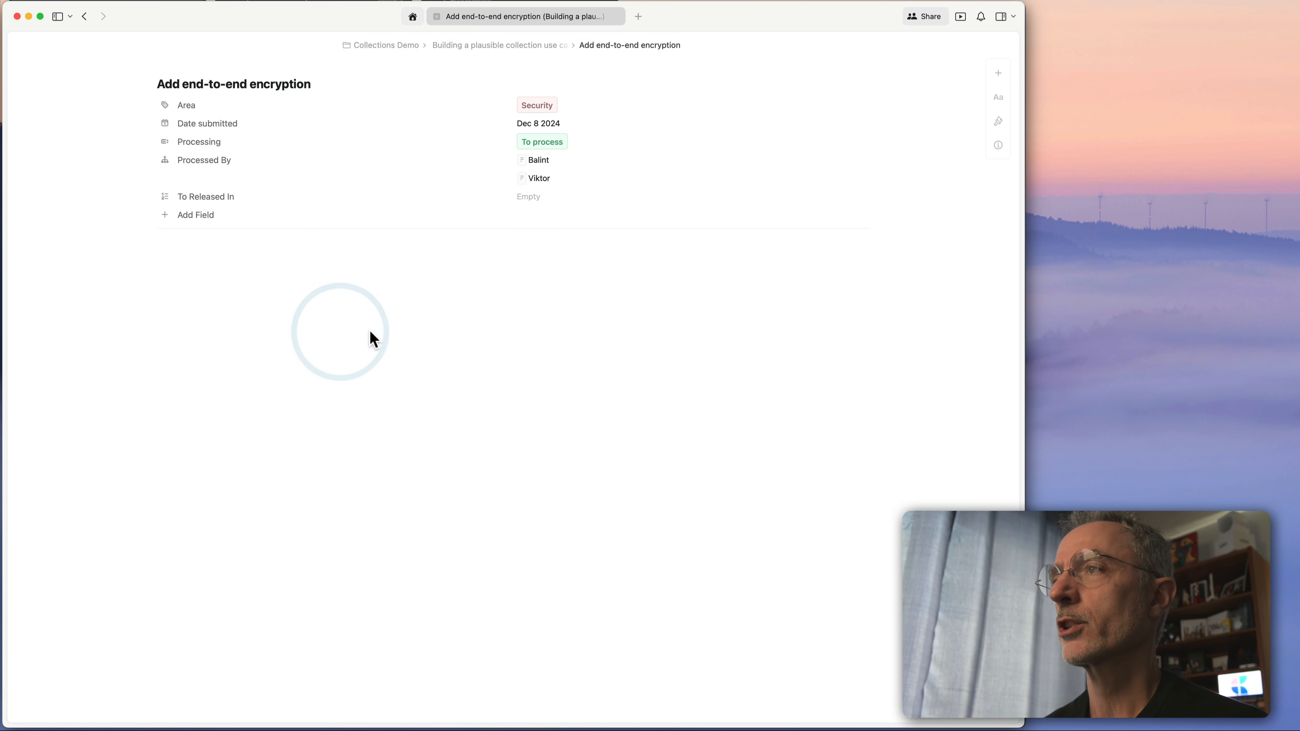
click(370, 334)
text(T)
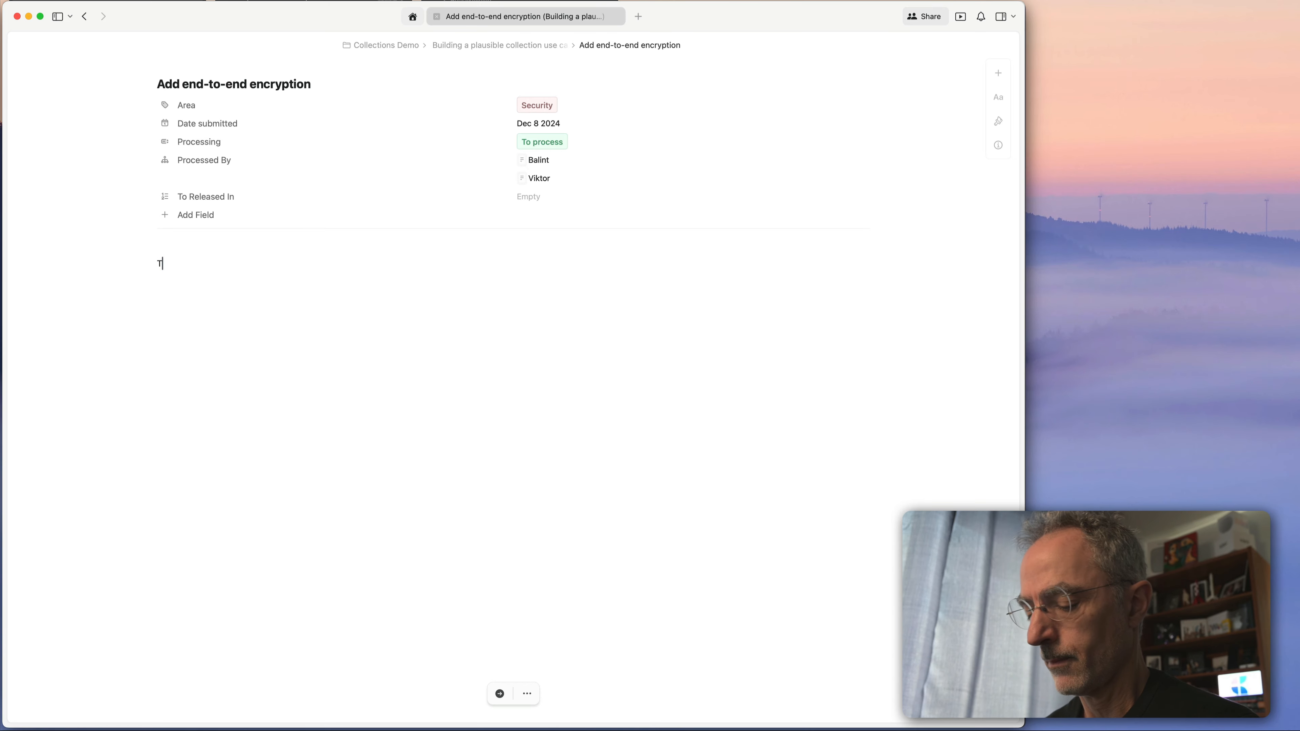
text(his is )
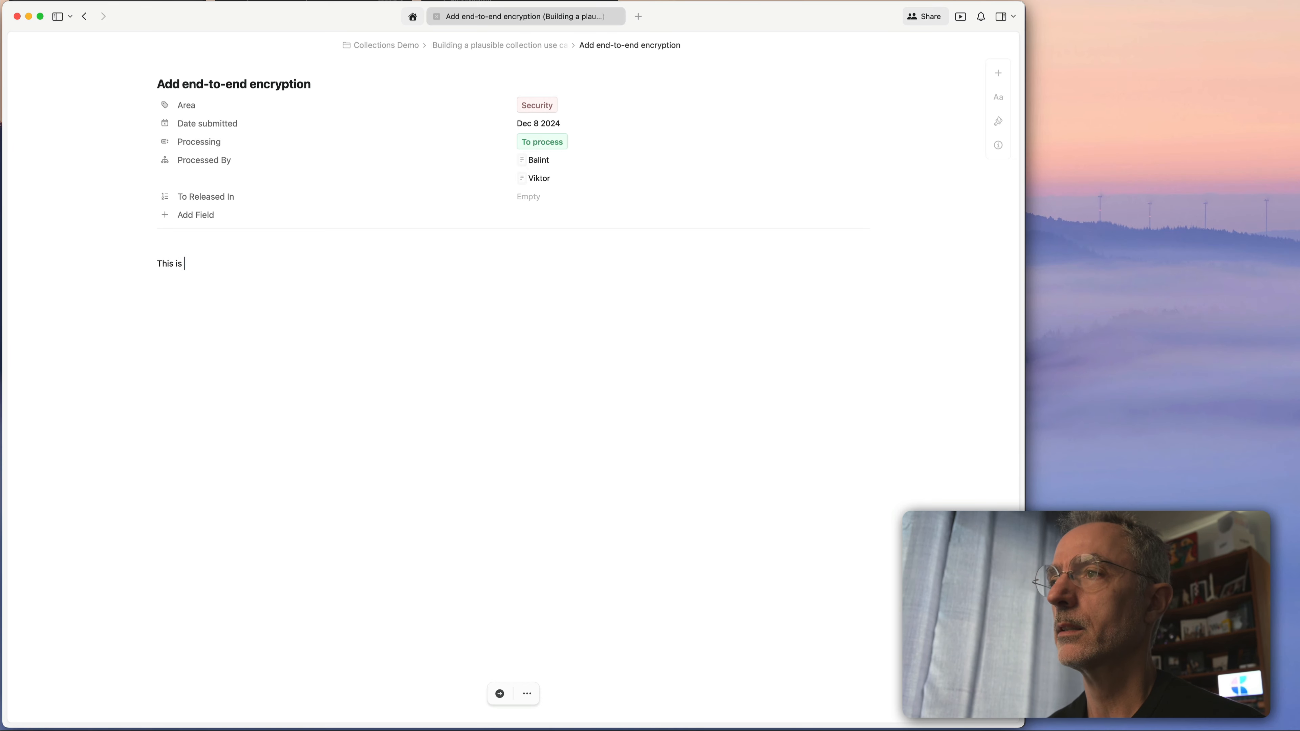
text(some text)
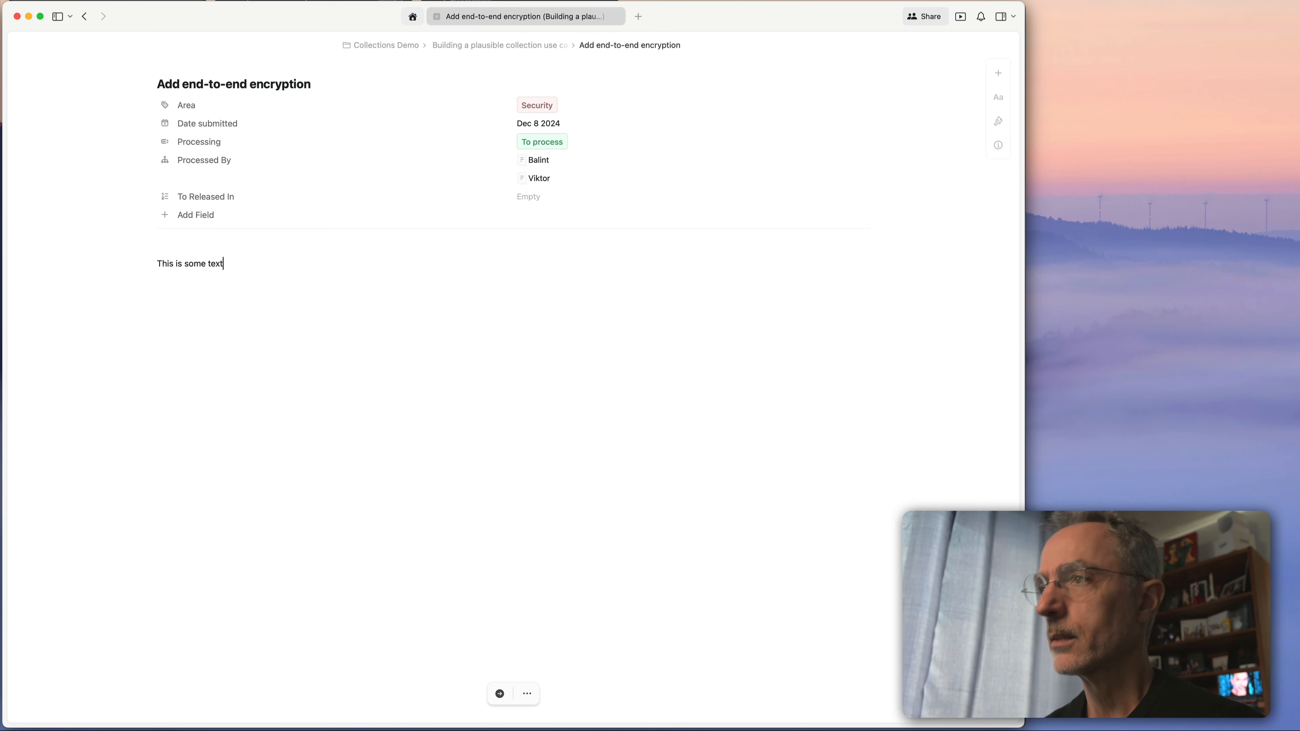
Append "..." and a link to the Employees collection to the text, and add a link to the second employee's item on the line below.
text(... @)
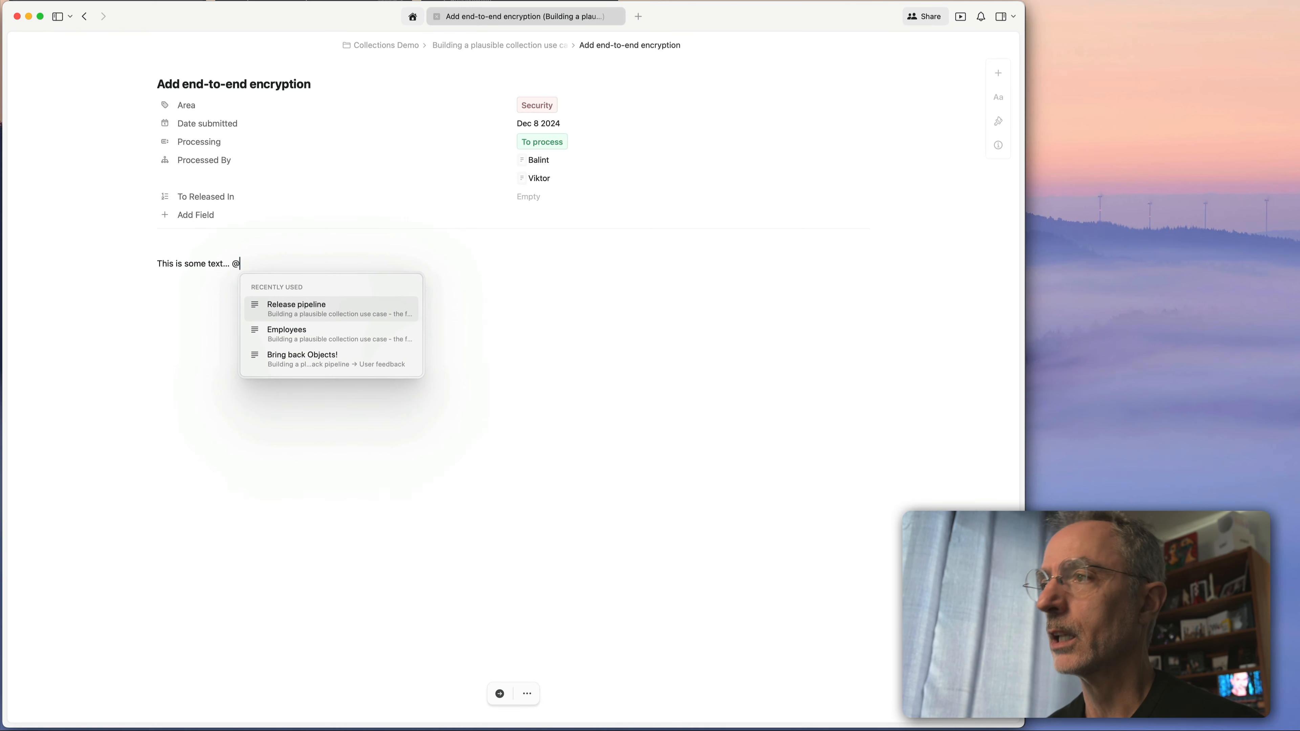
key(Down)
key(Return)
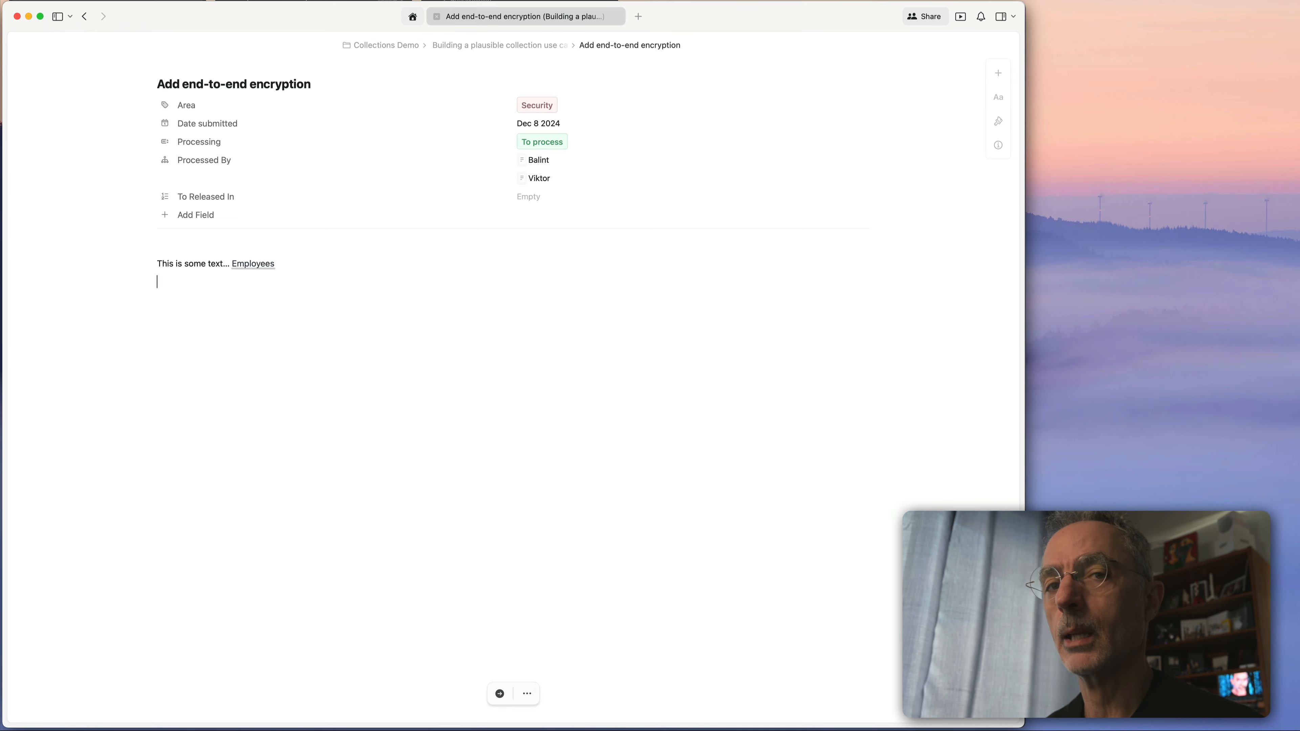
text(@Vik)
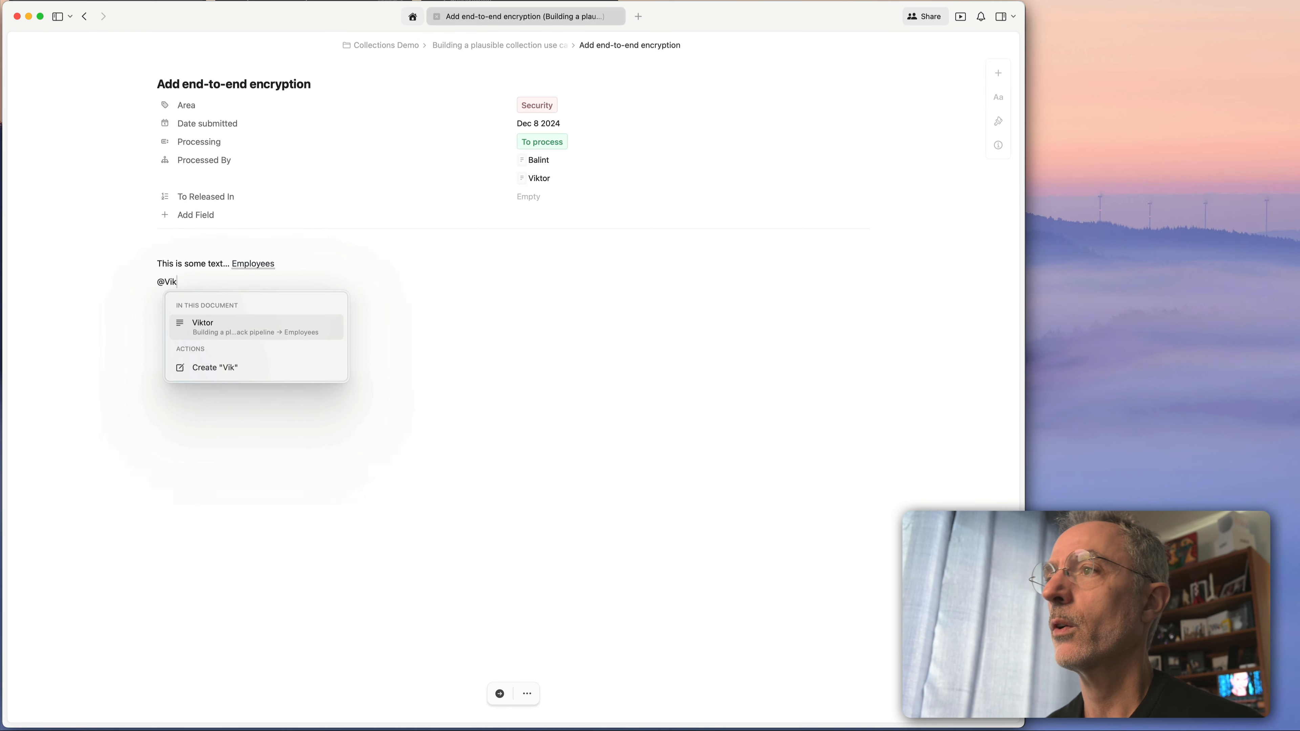
key(Return)
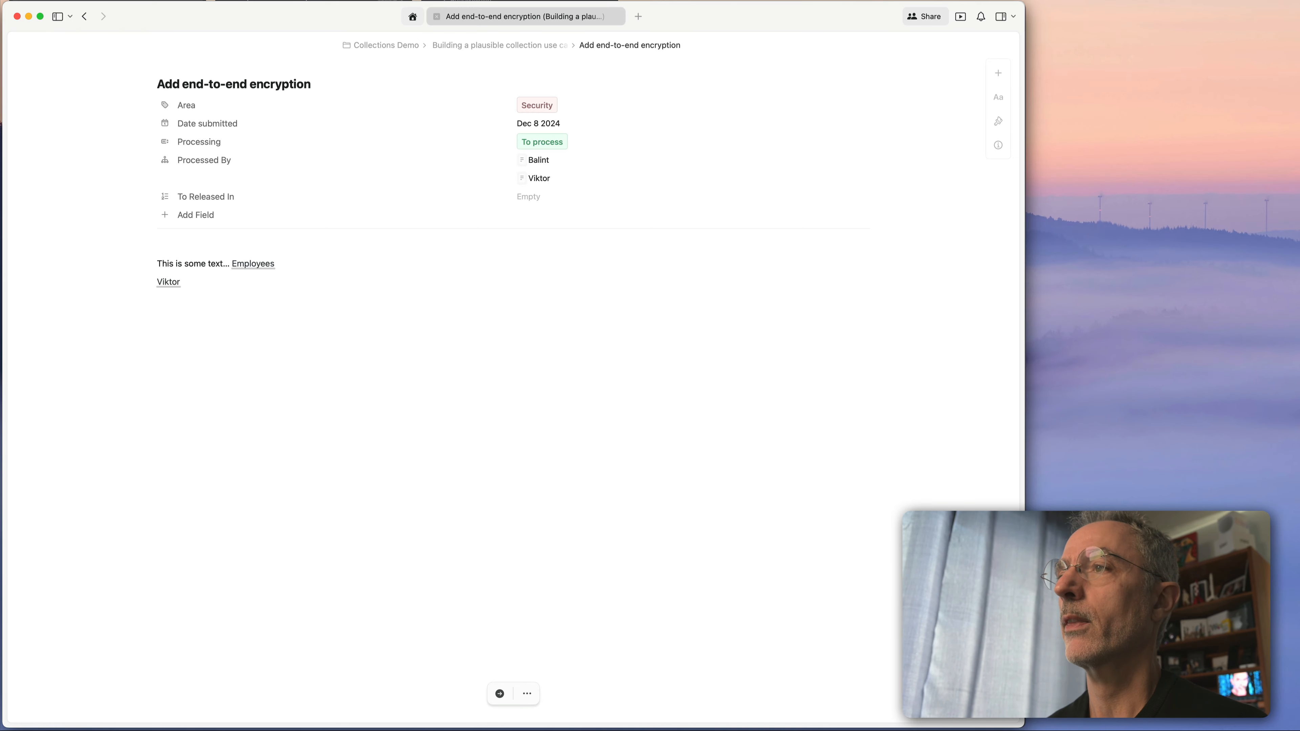
key(Return)
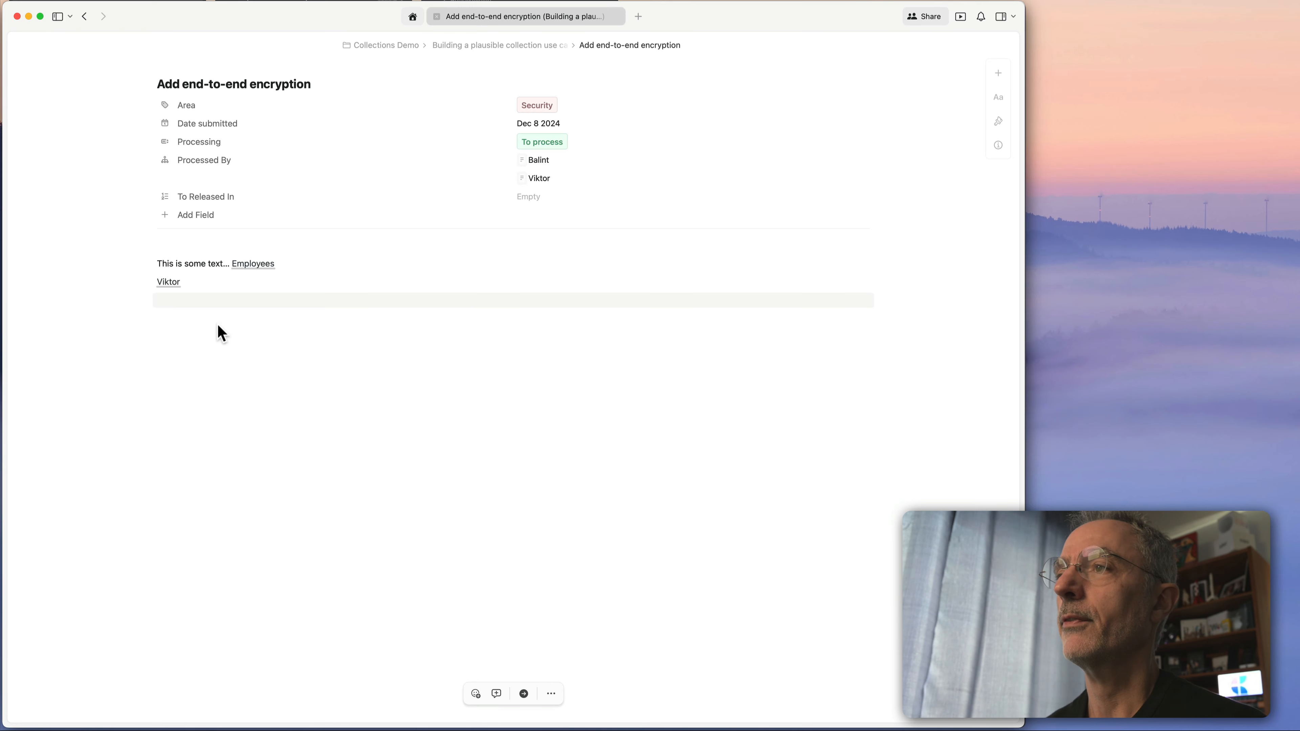
Follow the employee link and the Employees collection link, returning to the "Add end-to-end encryption" page after each.
click(169, 282)
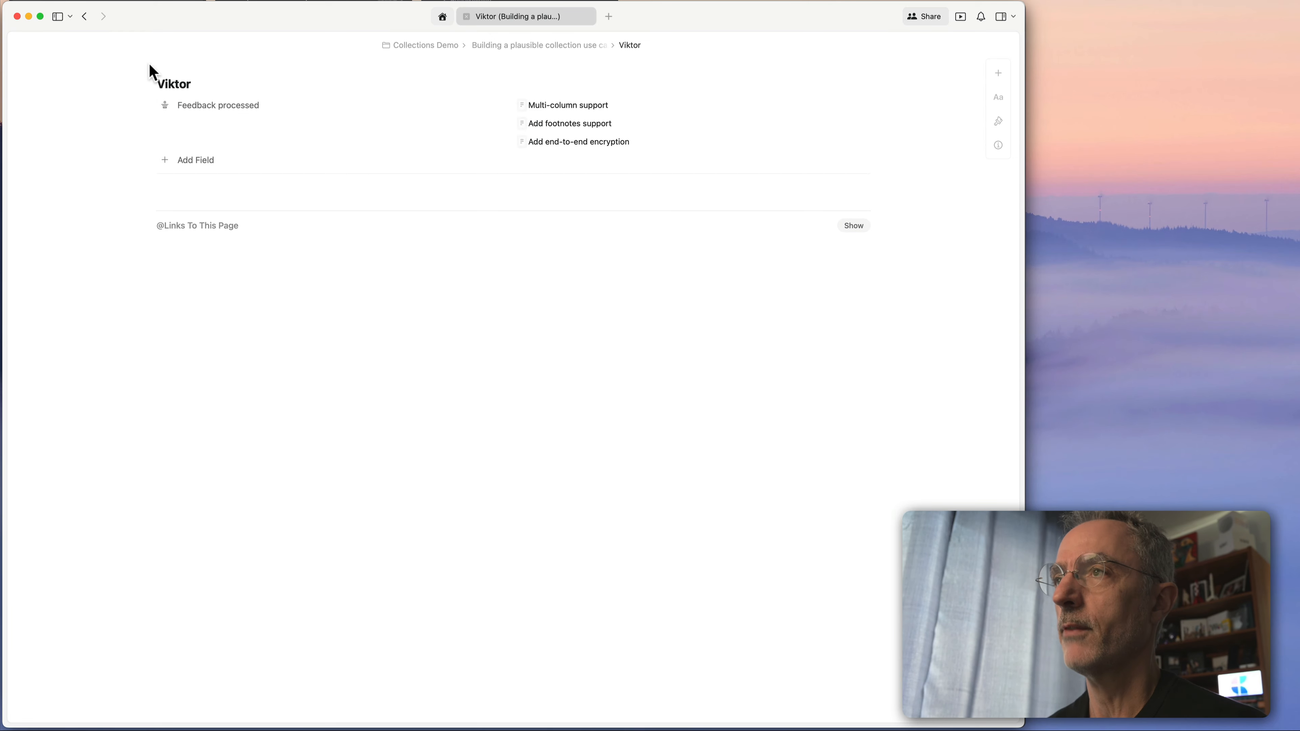
click(84, 16)
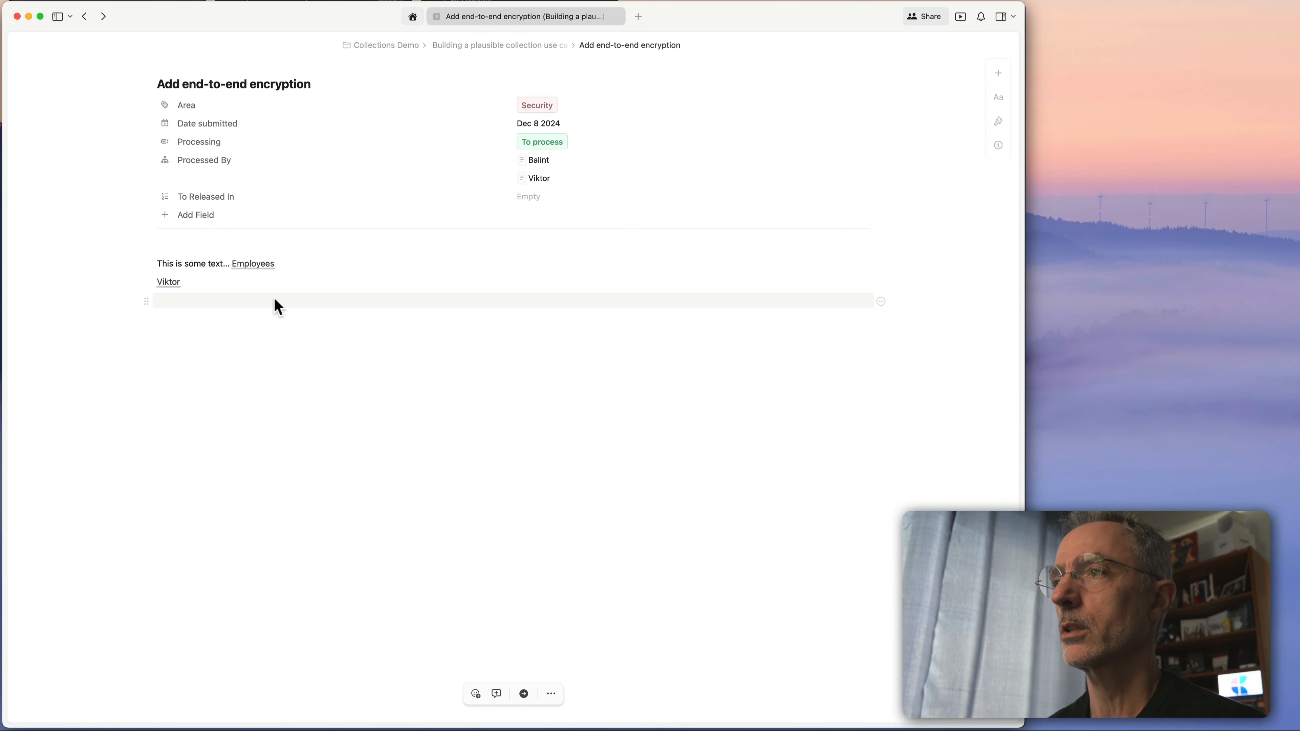
click(254, 264)
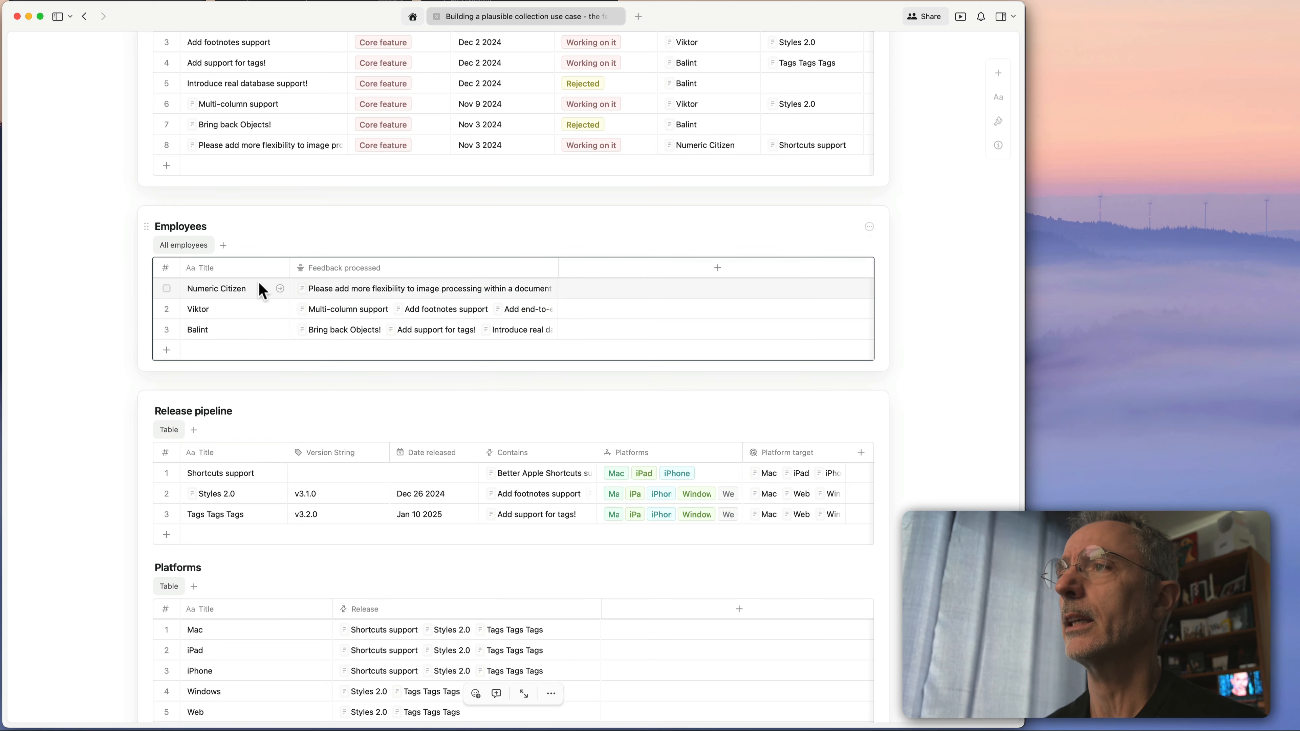
scroll(262, 290, up, 3)
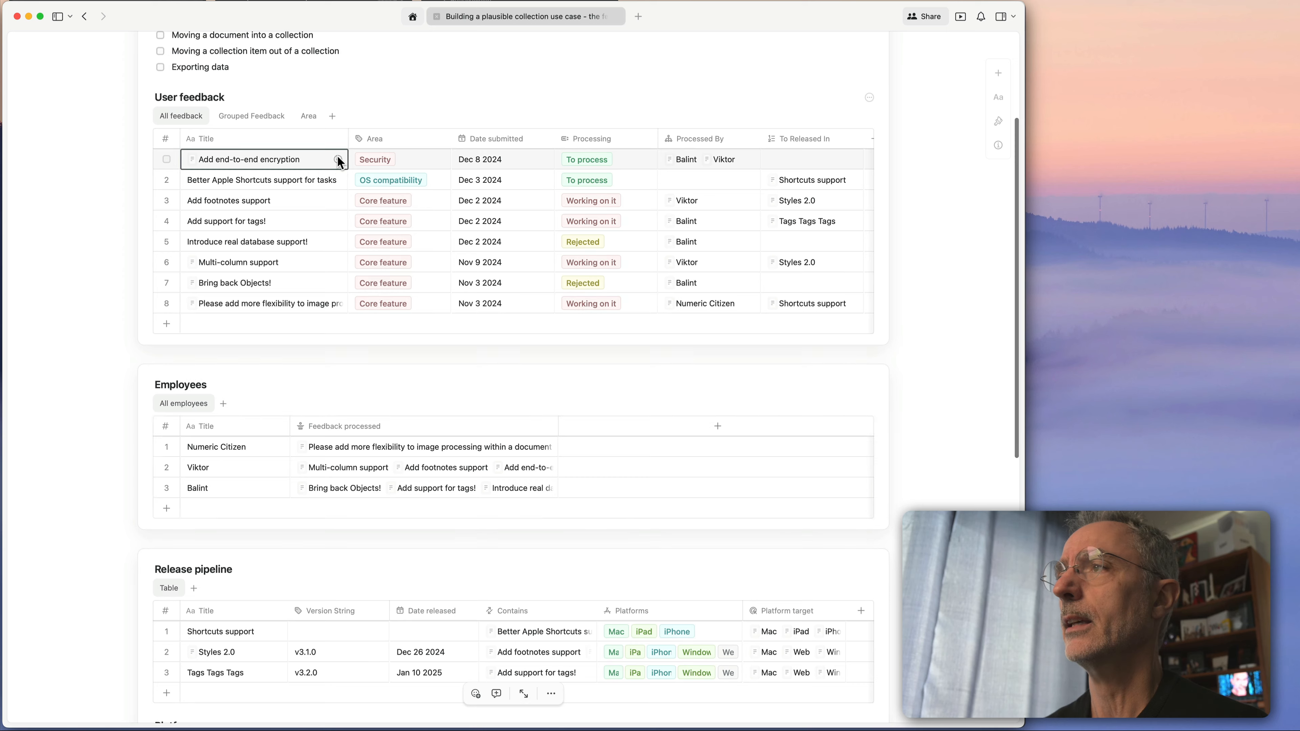
click(337, 156)
Preview the targets of both links in the page body and open the linked employee's item page.
mouse_move(169, 283)
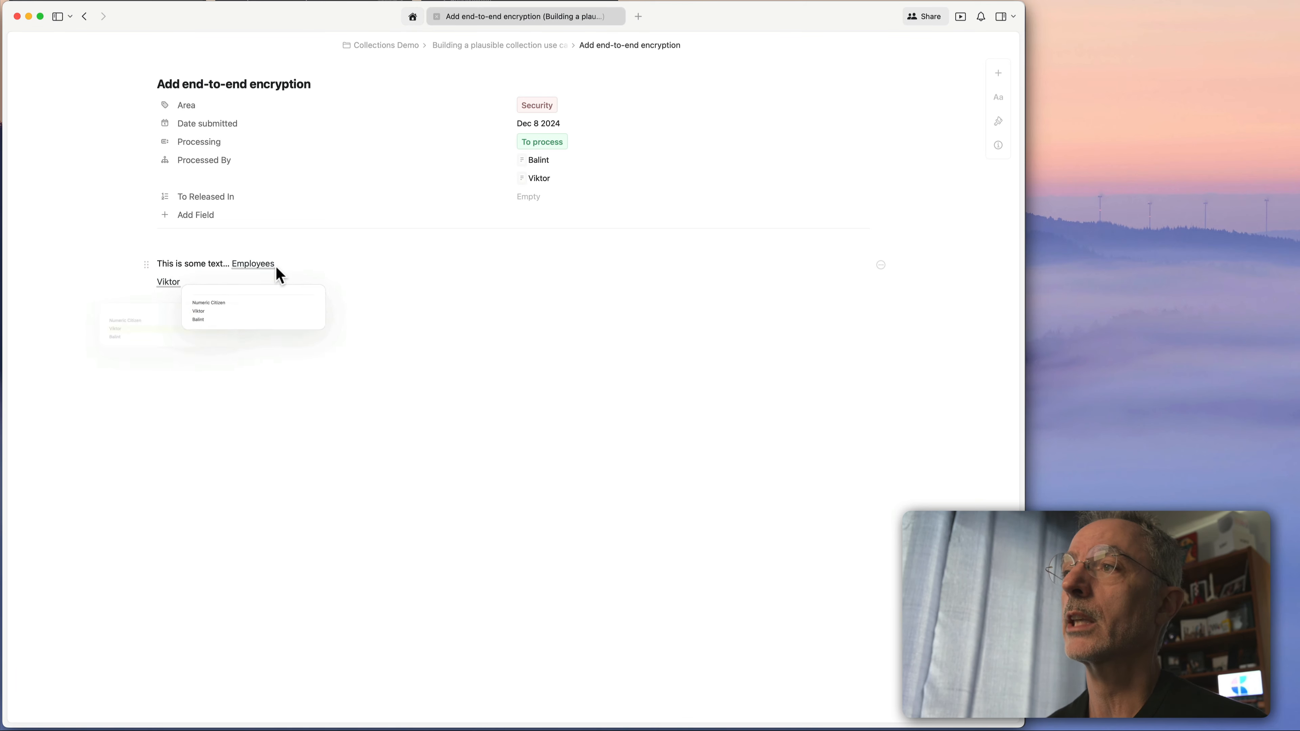
click(342, 269)
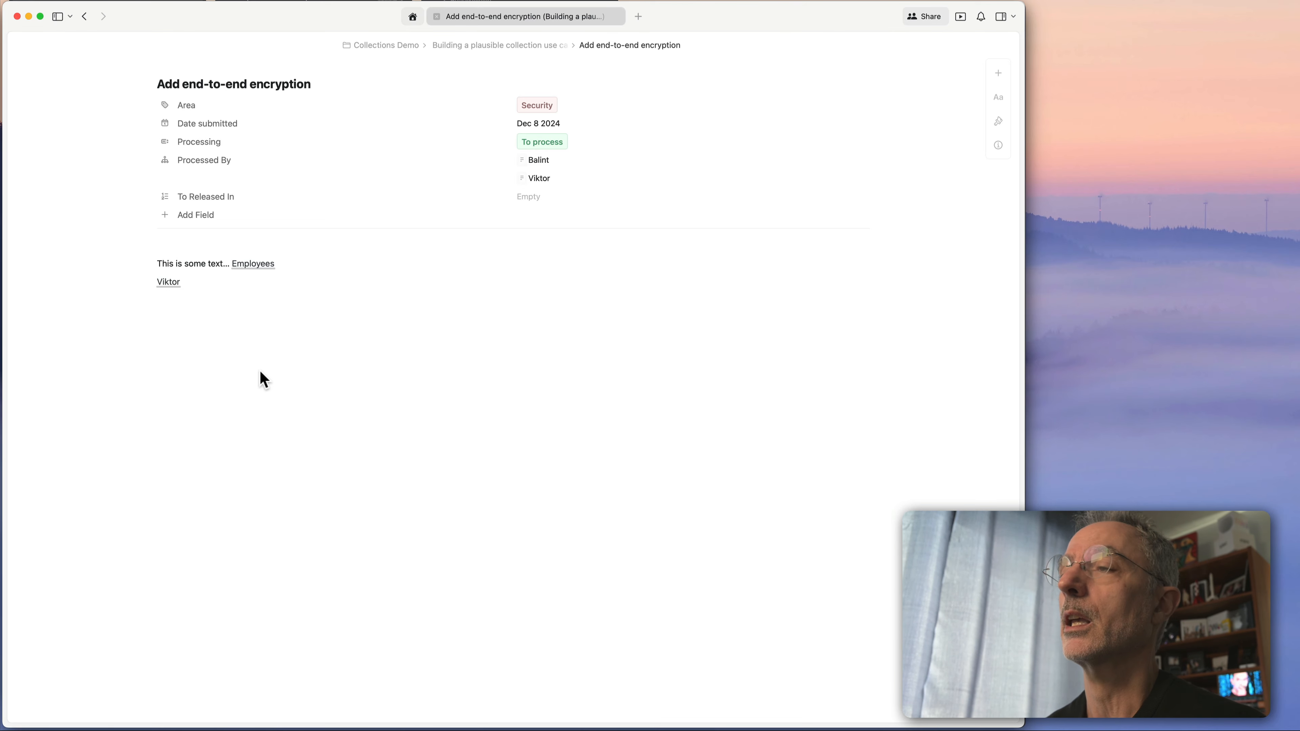
mouse_move(253, 265)
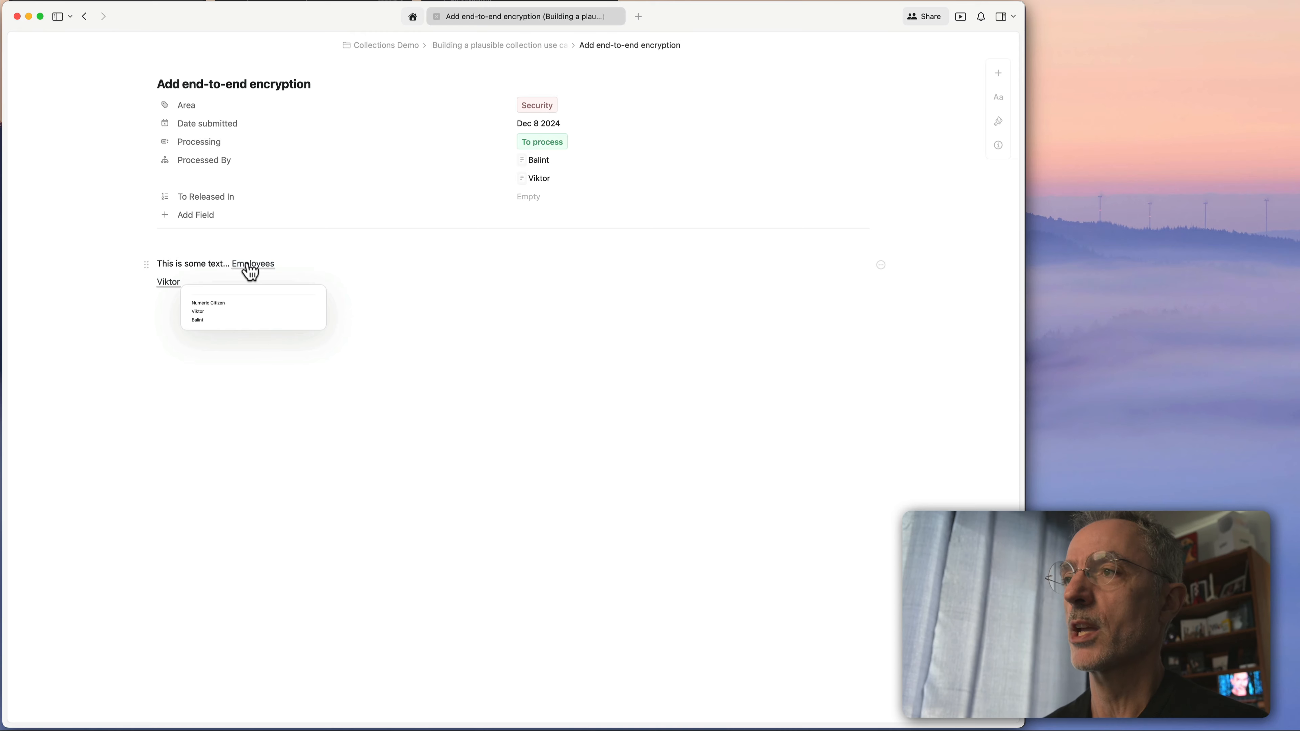
click(167, 283)
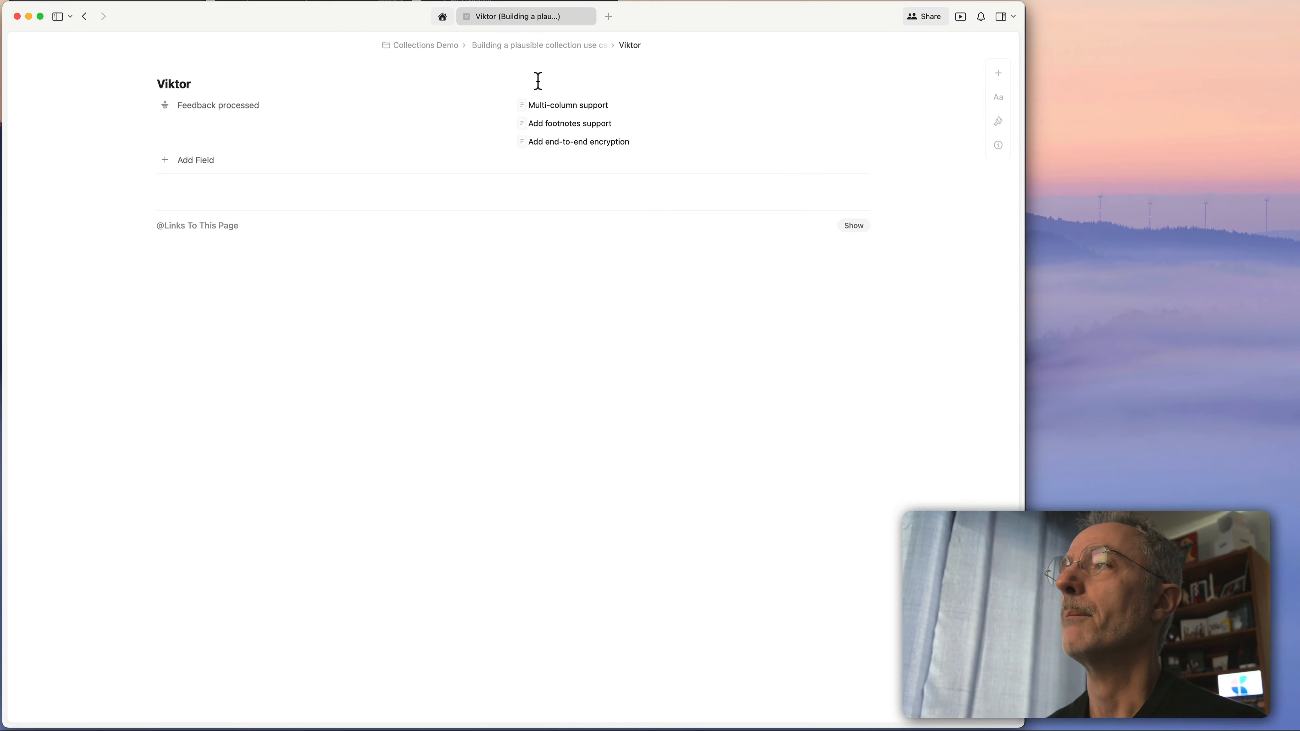
Return to the feedback pipeline document and mark the "Putting a collection inside a template" task as done.
click(533, 45)
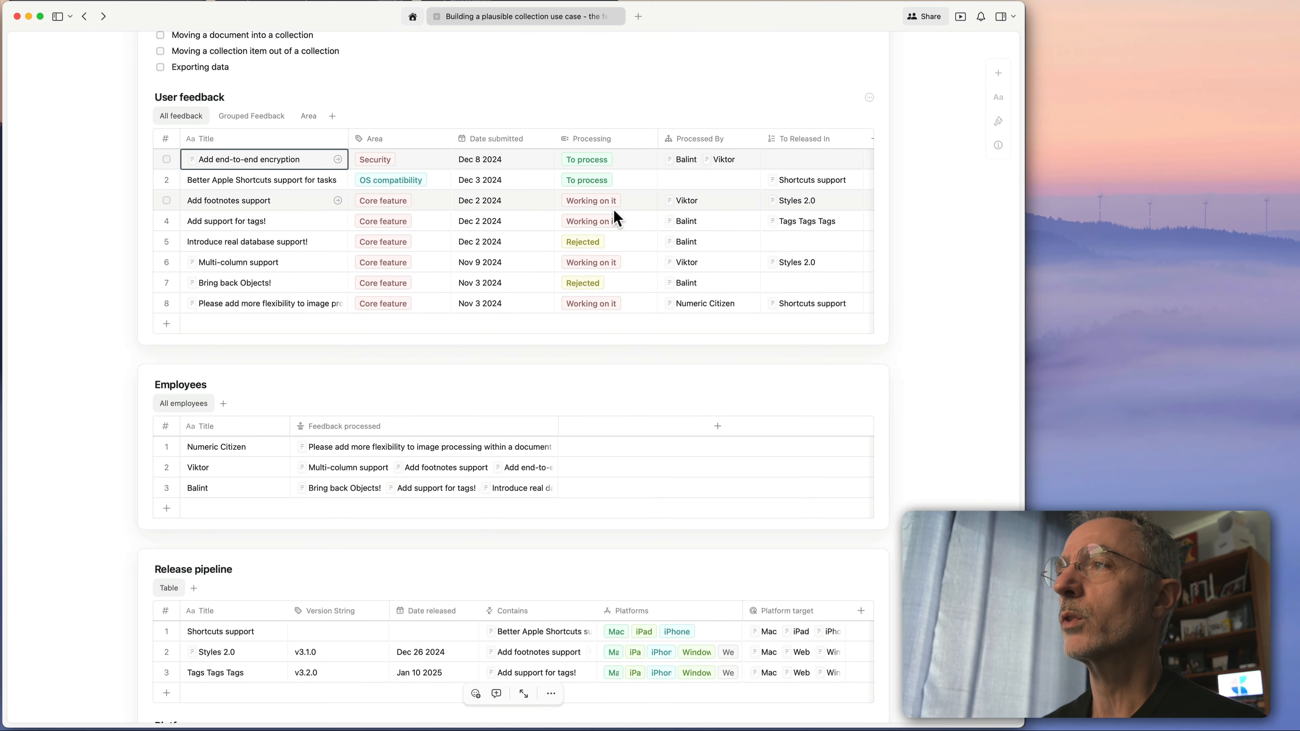
scroll(692, 268, up, 5)
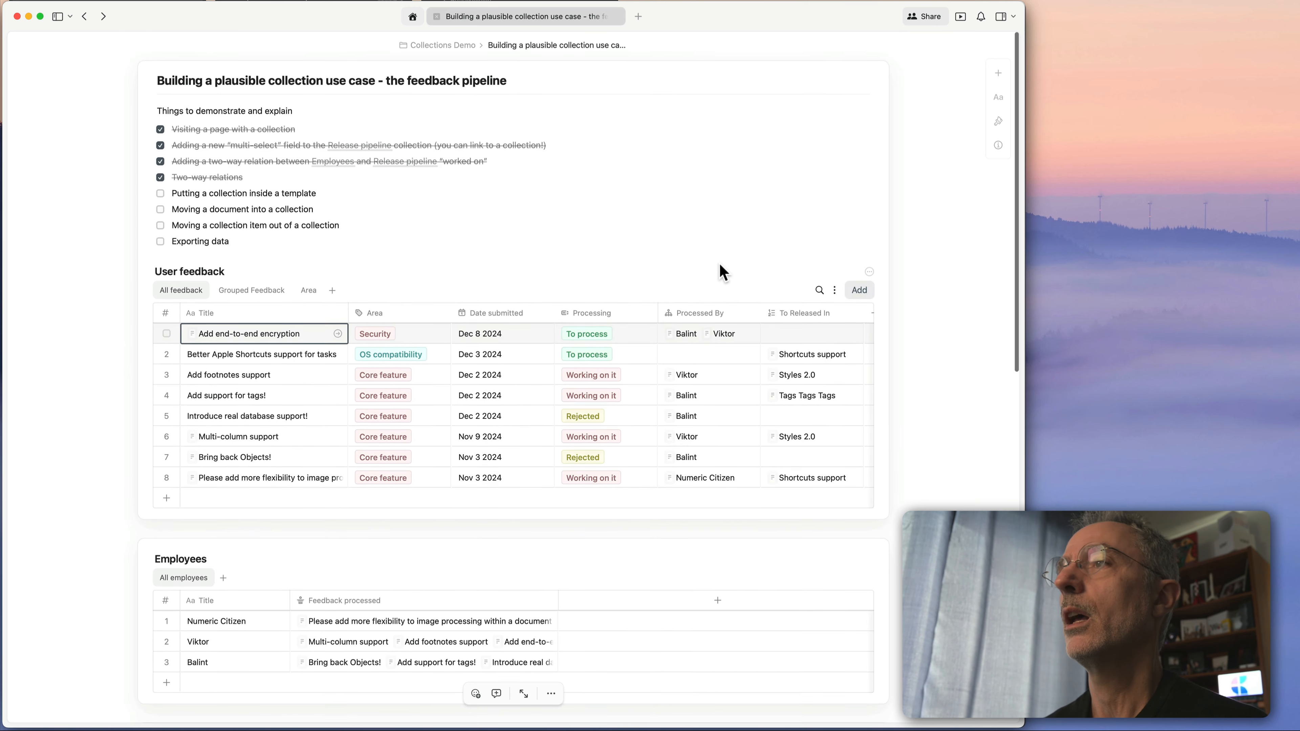
click(160, 191)
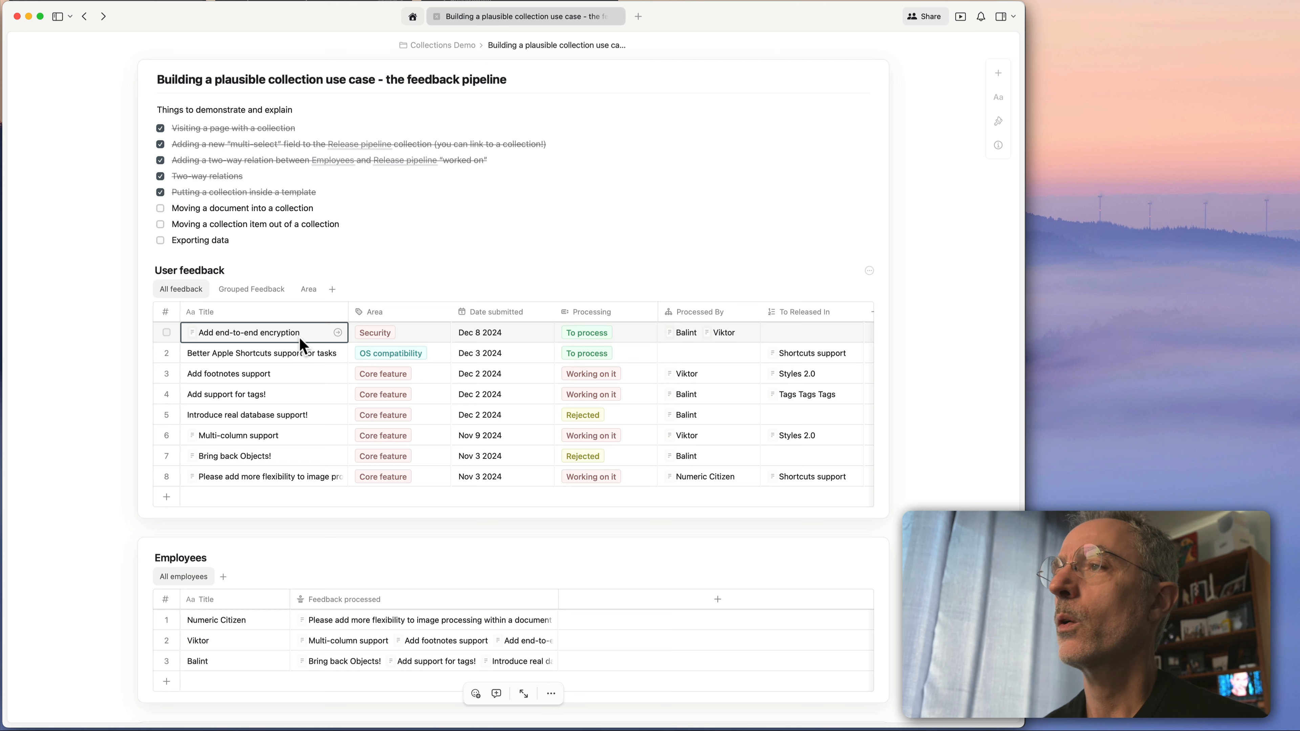
click(285, 374)
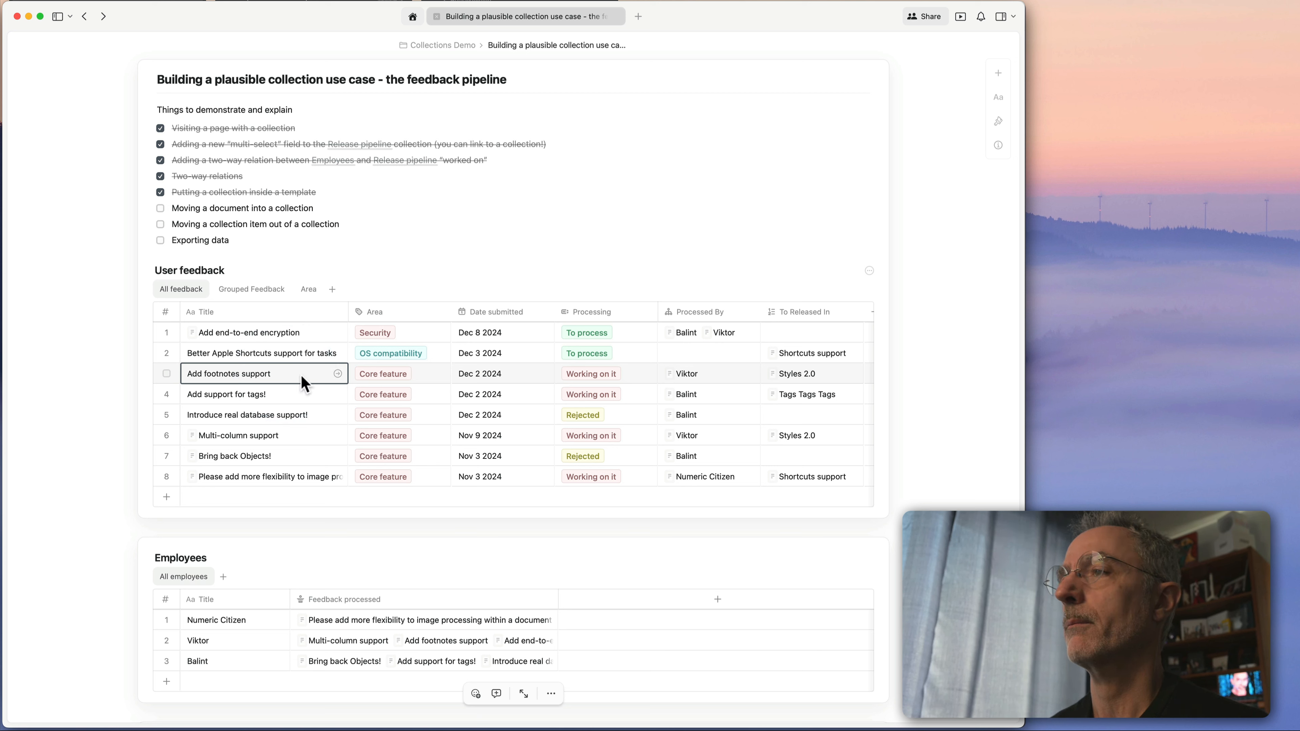
right_click(272, 379)
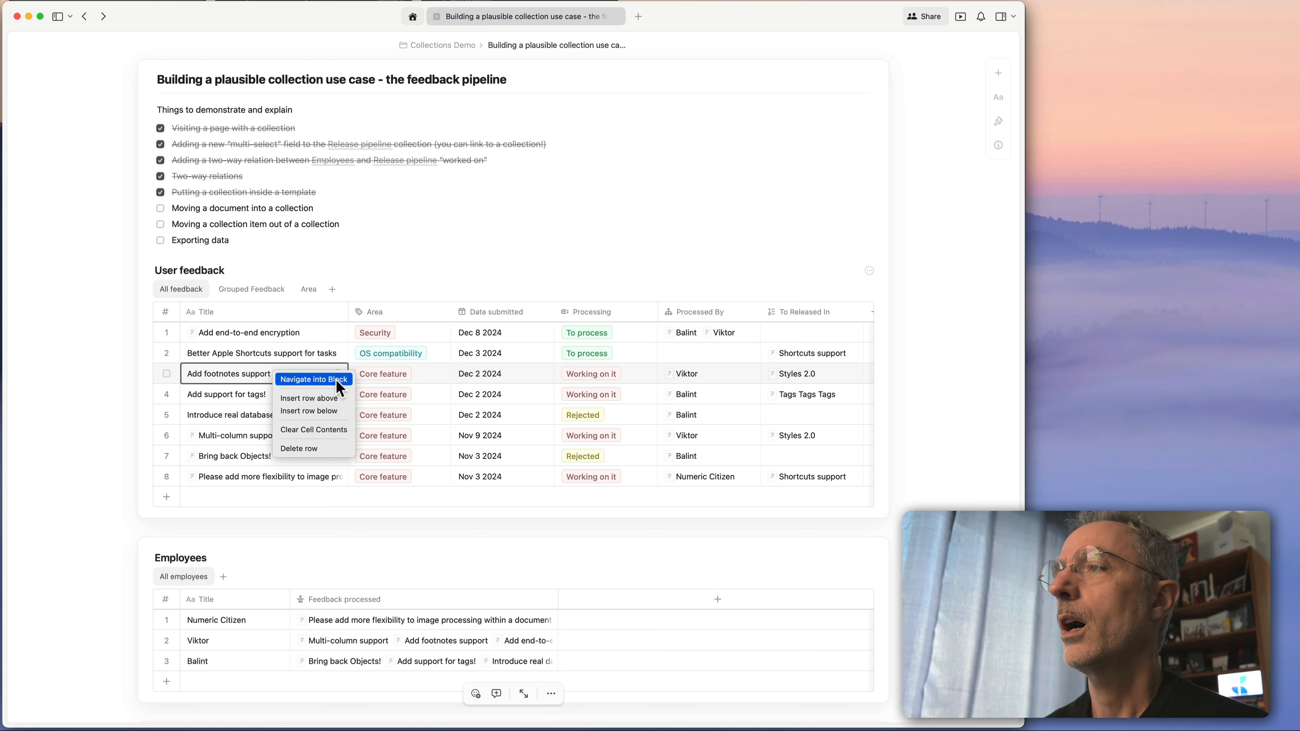
click(166, 373)
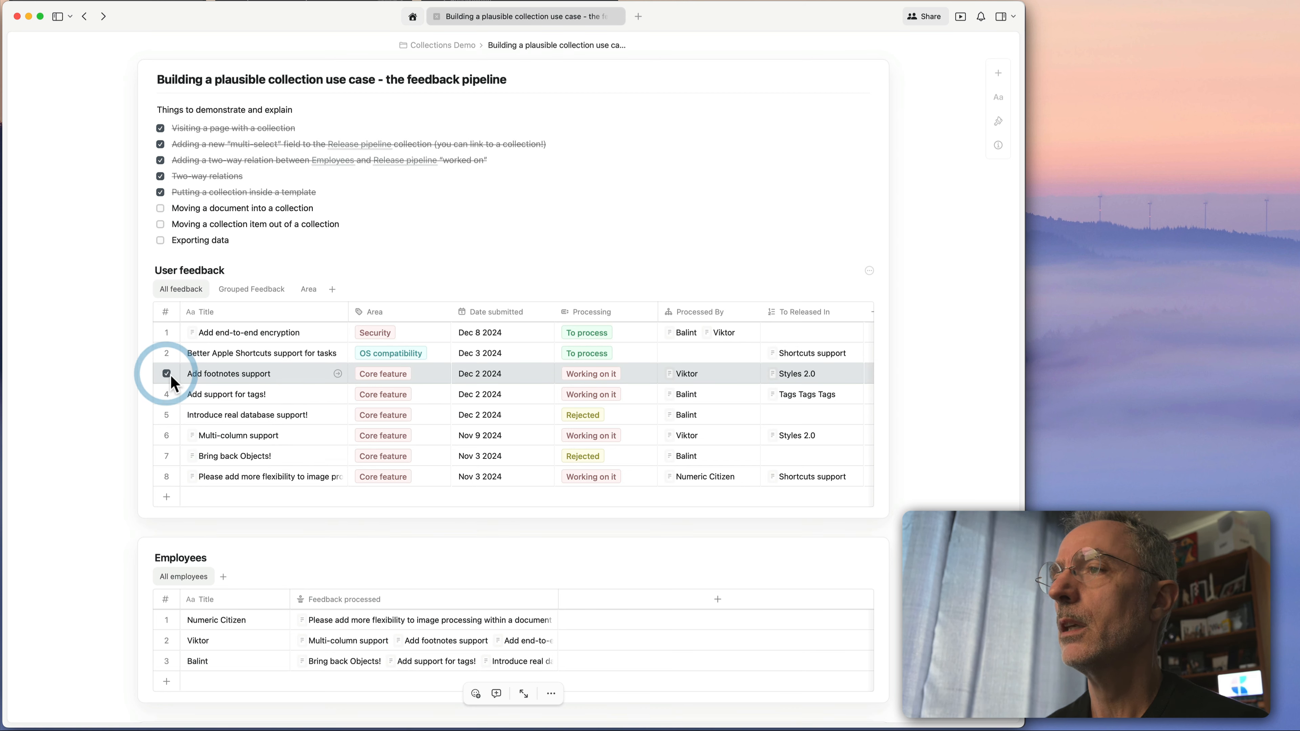
right_click(169, 375)
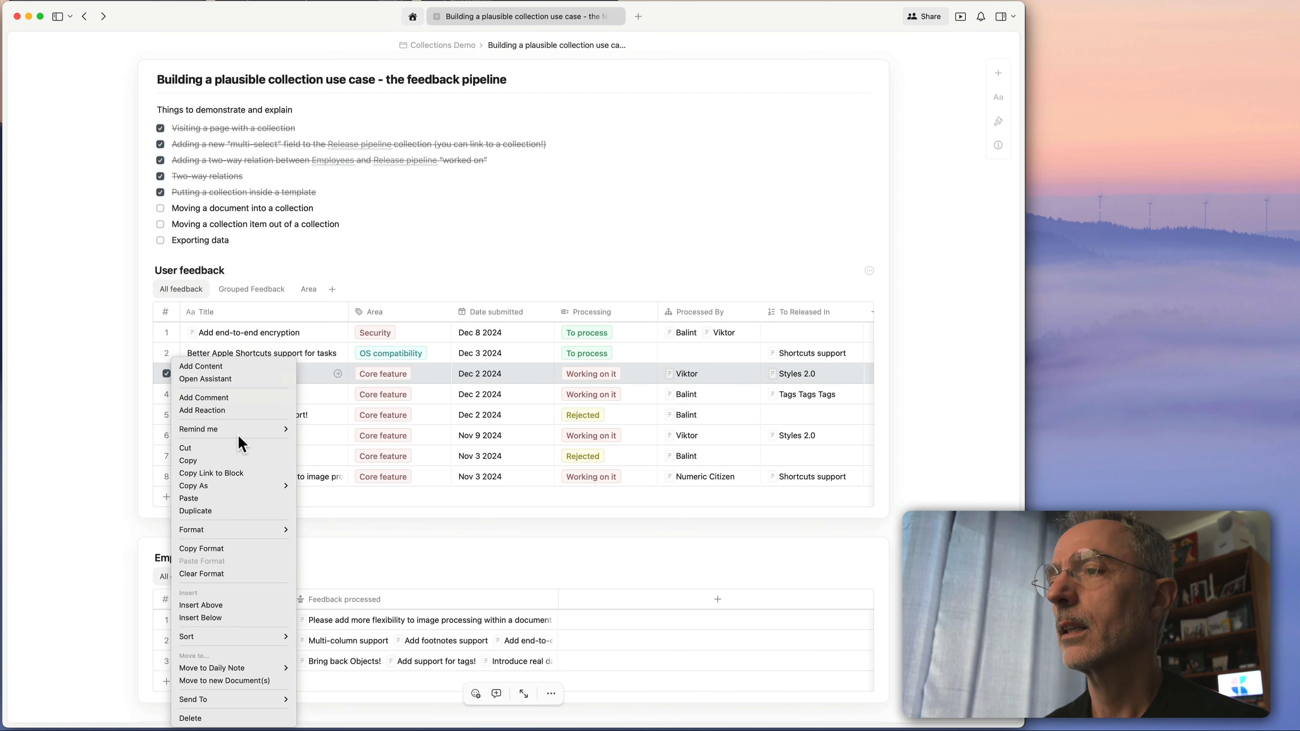
mouse_move(249, 430)
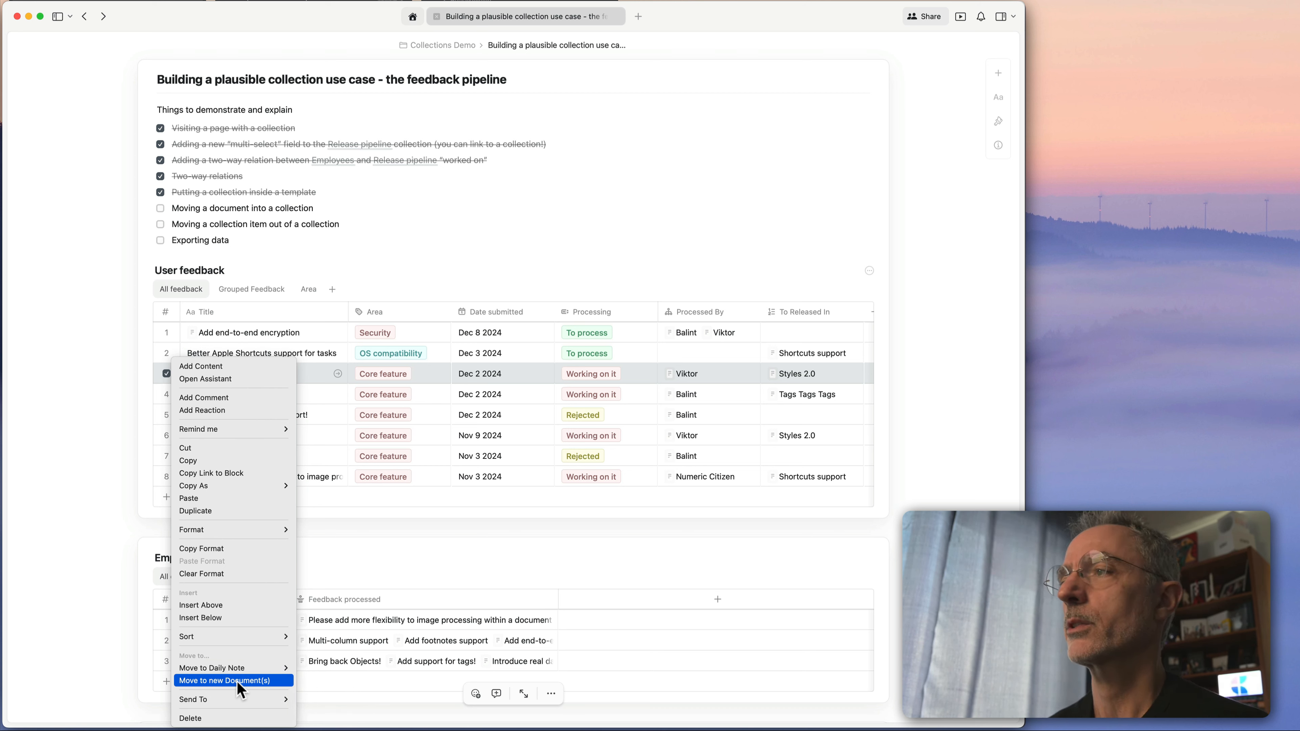
click(96, 507)
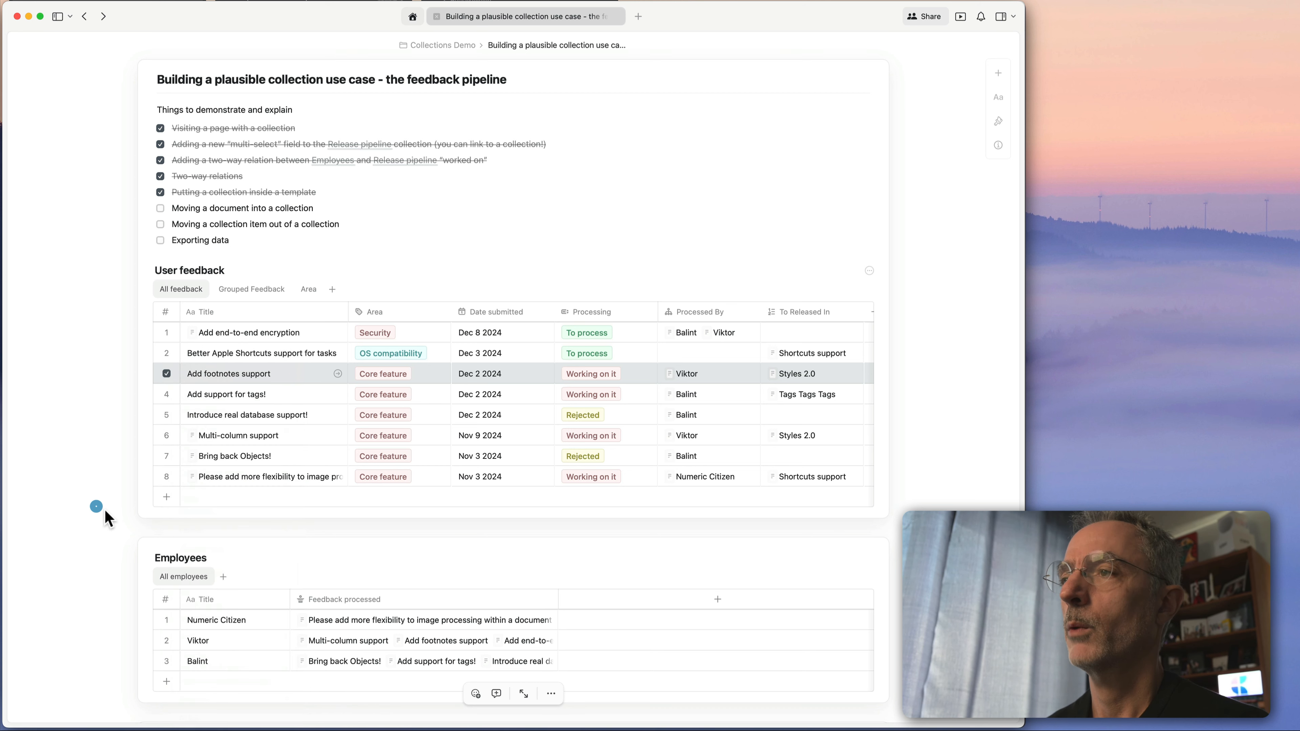
Open the "Add footnotes support" item page and write "this is a collection item that will become a document." in its body.
click(338, 374)
click(319, 424)
text(this is a)
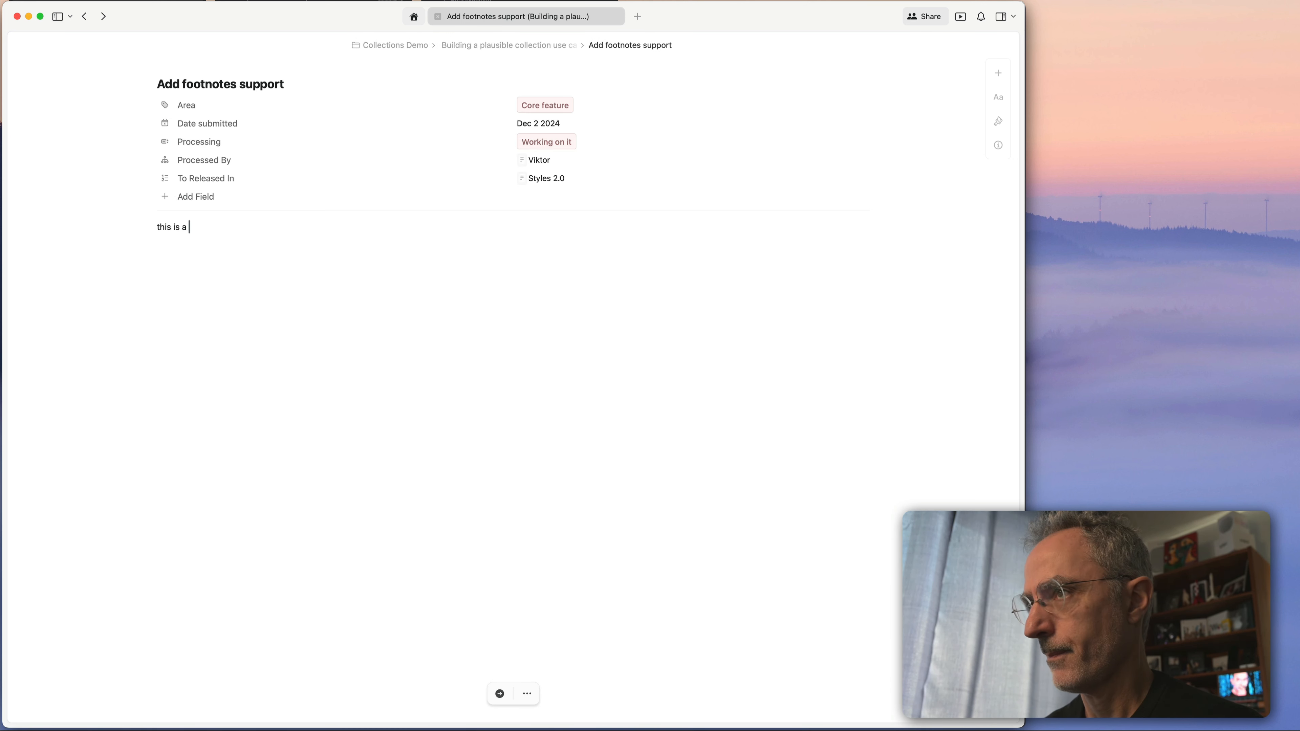
text( collection it)
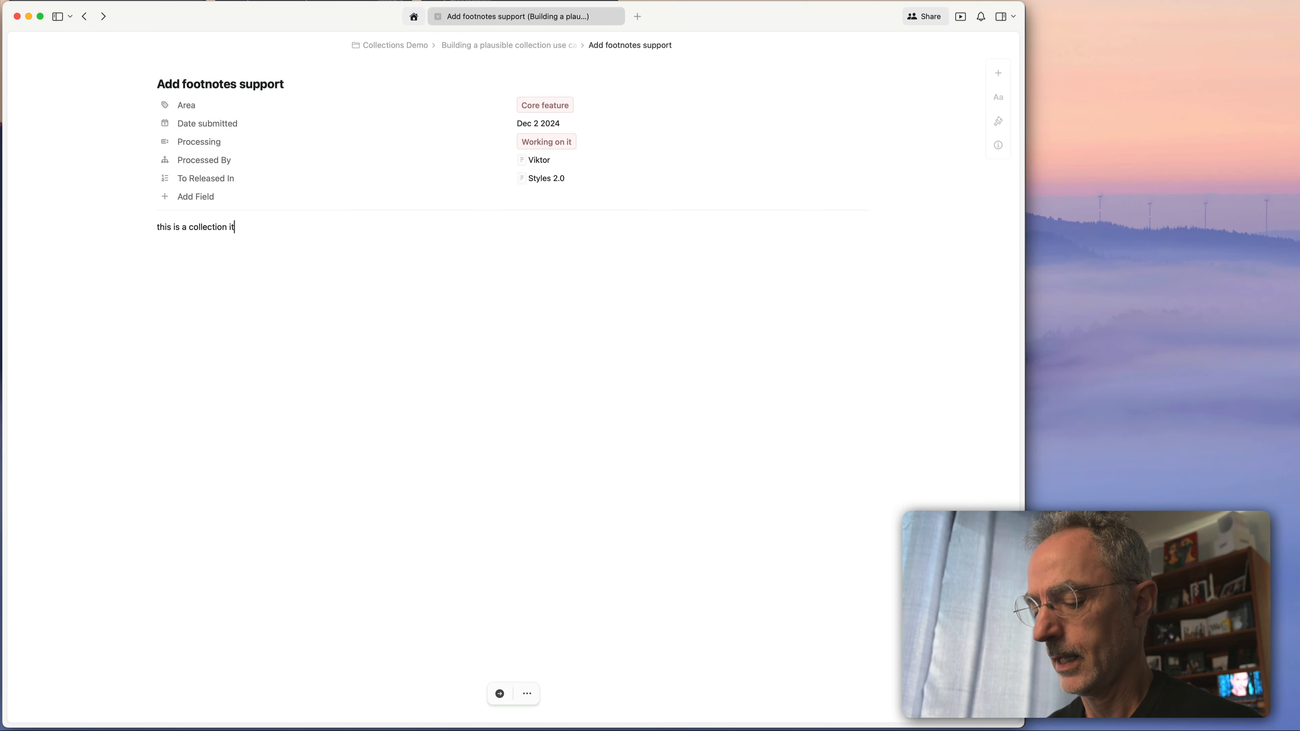
text(em that will bec)
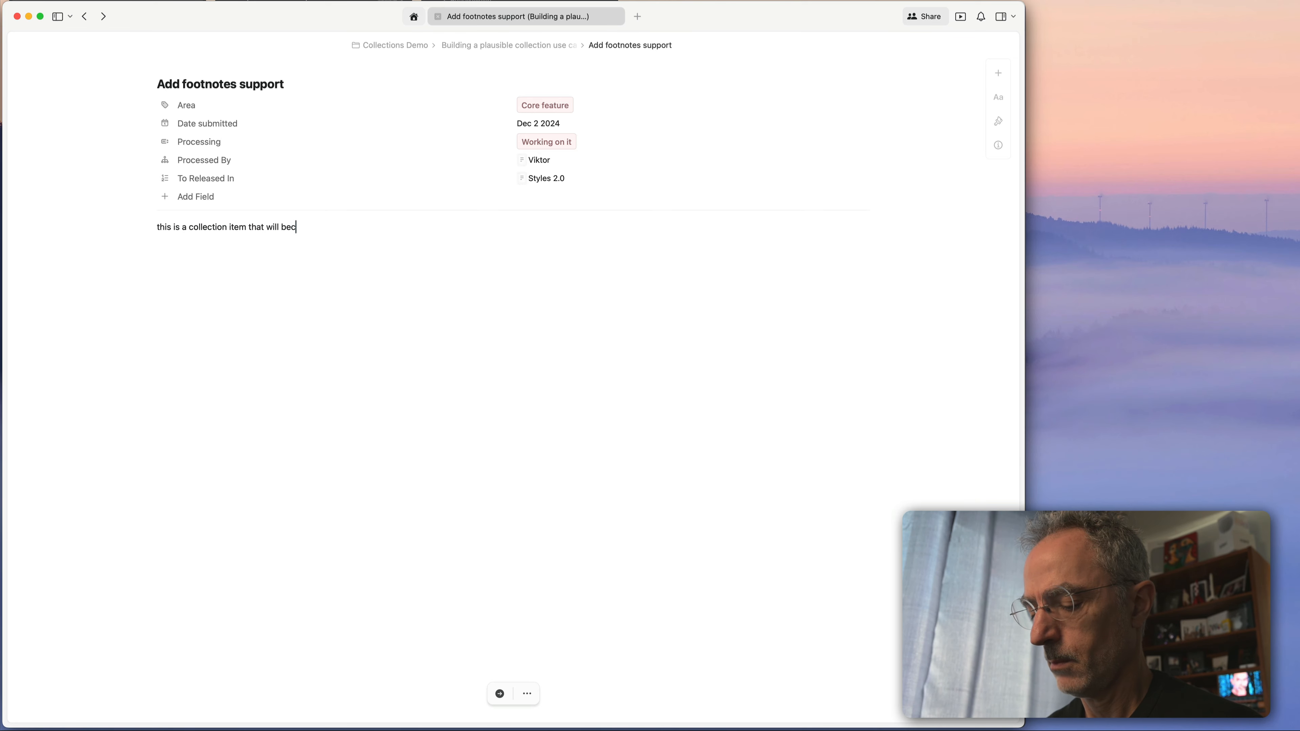
text(ome a document.)
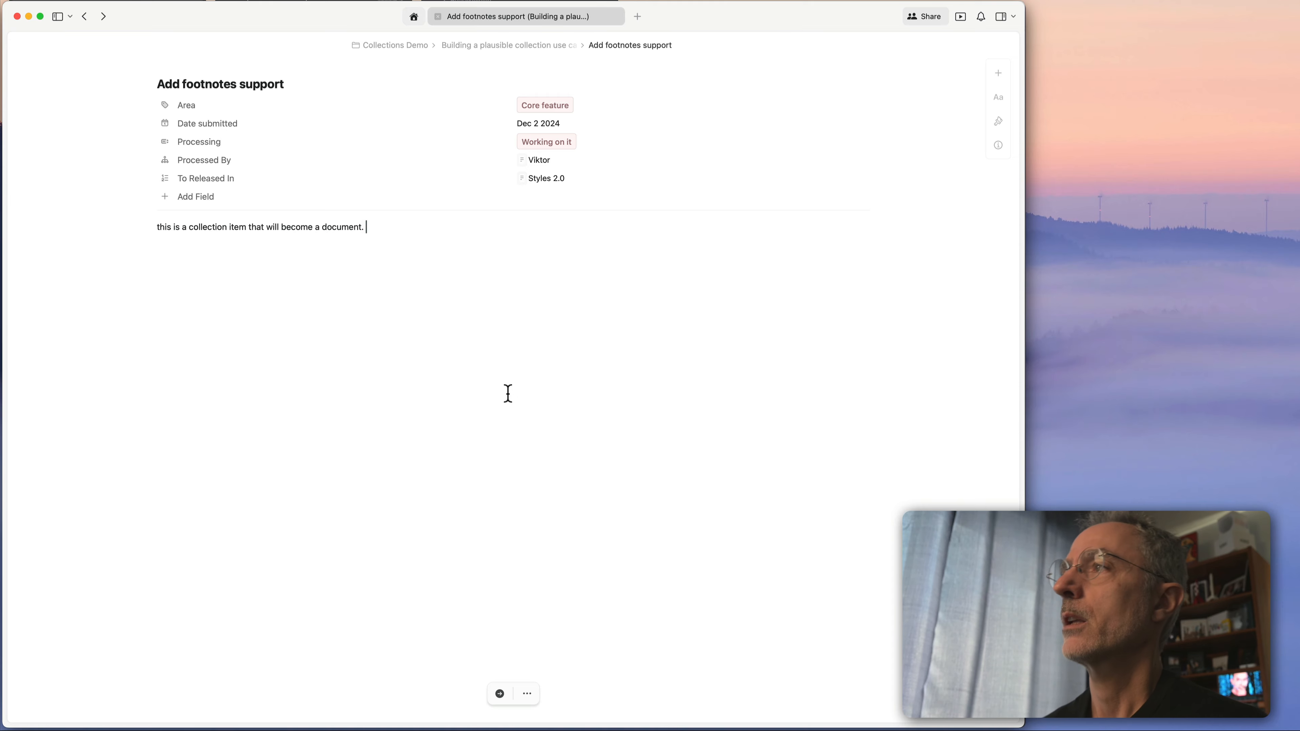
Return to the feedback pipeline document and move the "Add footnotes support" item out of User feedback into a new document.
click(531, 47)
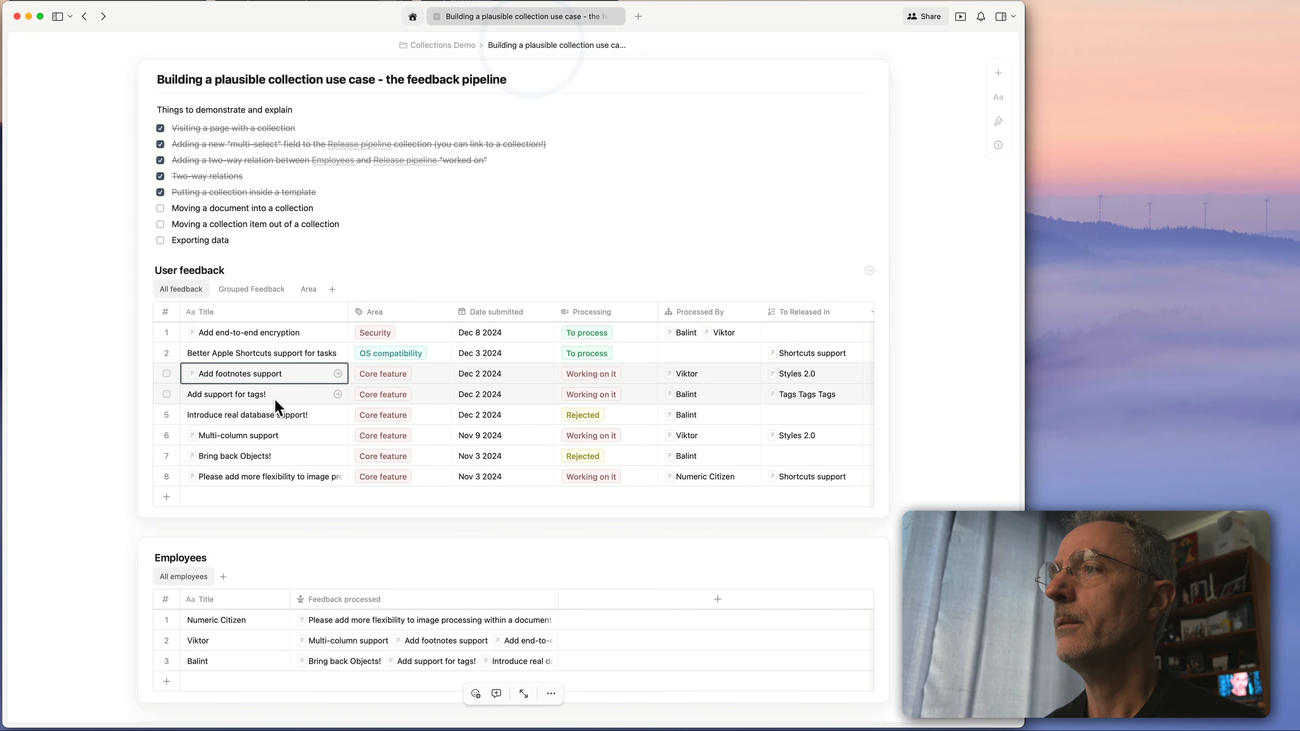
click(167, 374)
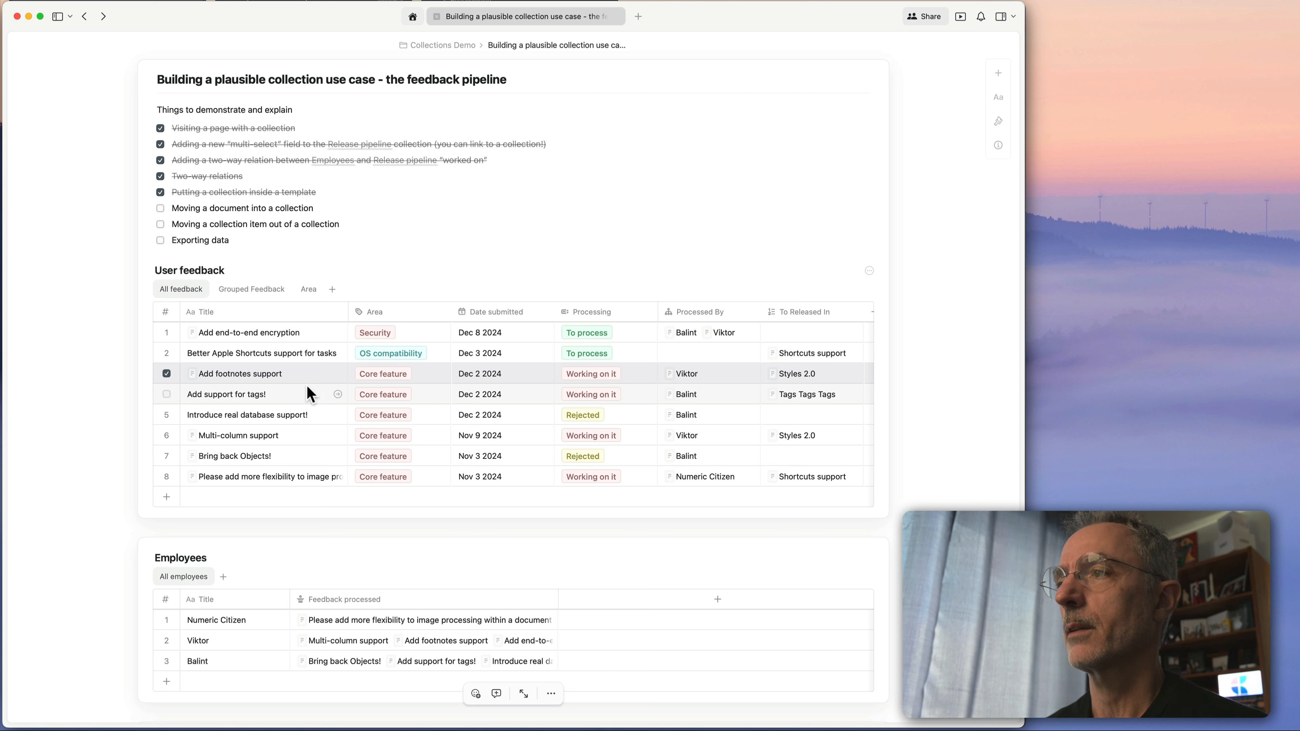
right_click(171, 371)
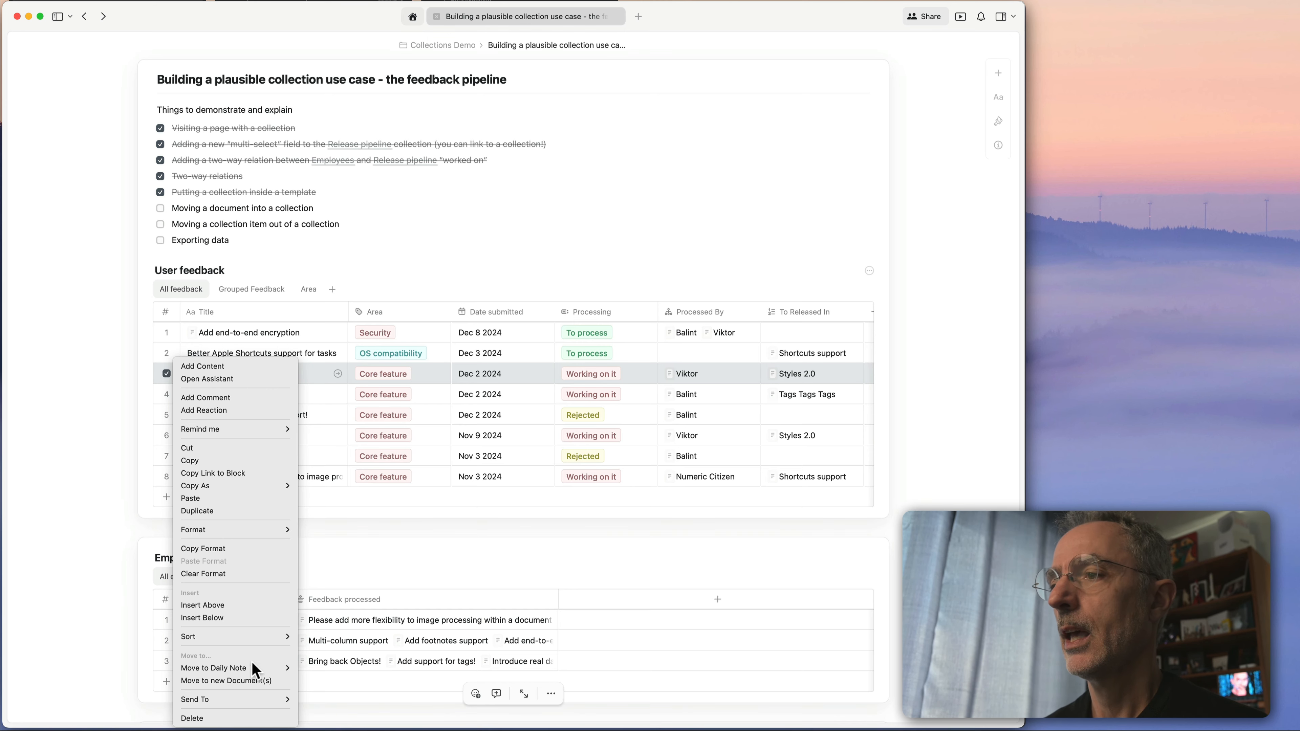
click(248, 683)
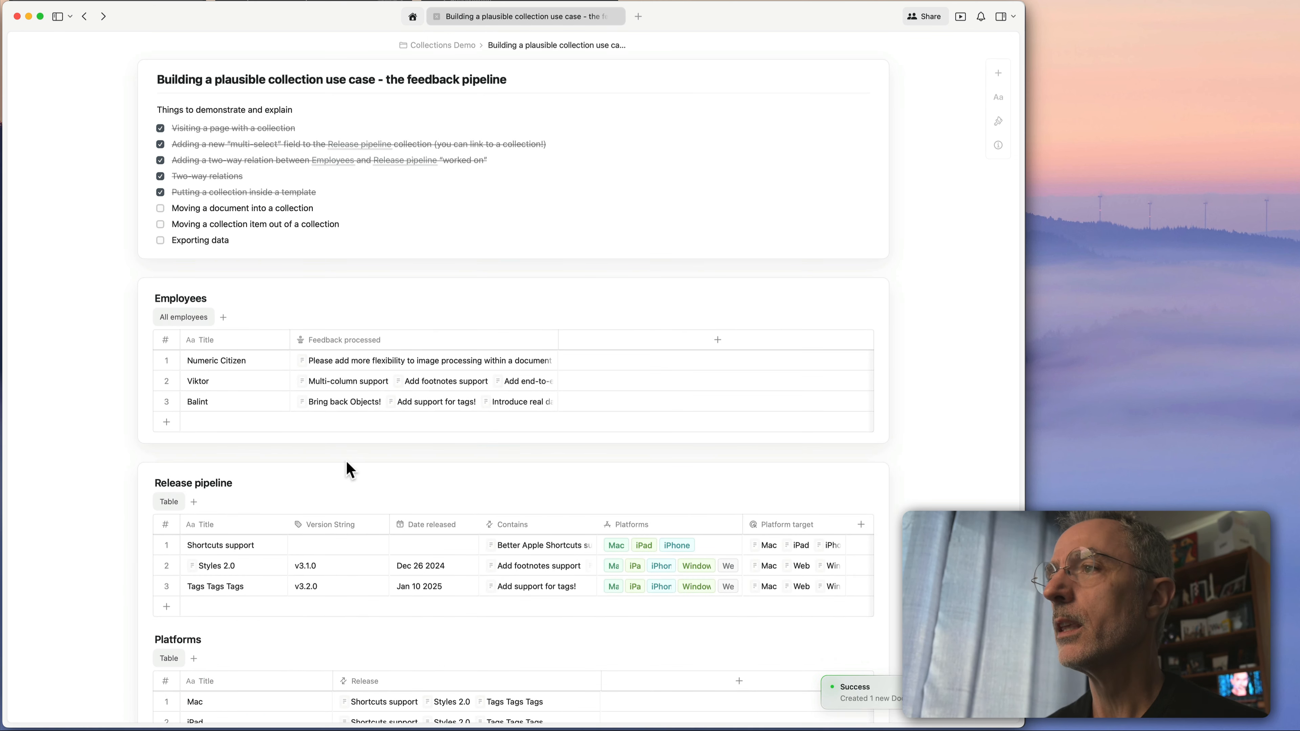
Go to the documents outside any folder and open the new document holding the User feedback collection.
scroll(346, 463, down, 4)
scroll(346, 460, down, 3)
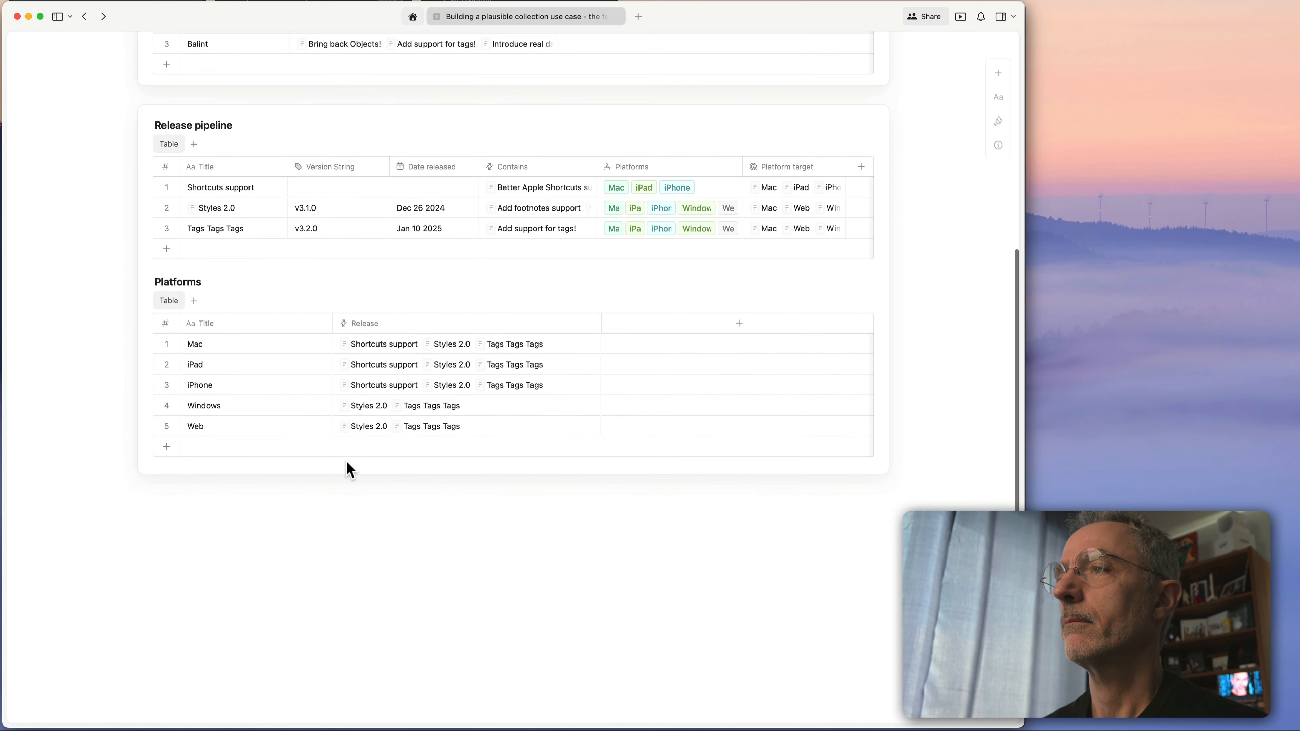
scroll(346, 461, up, 5)
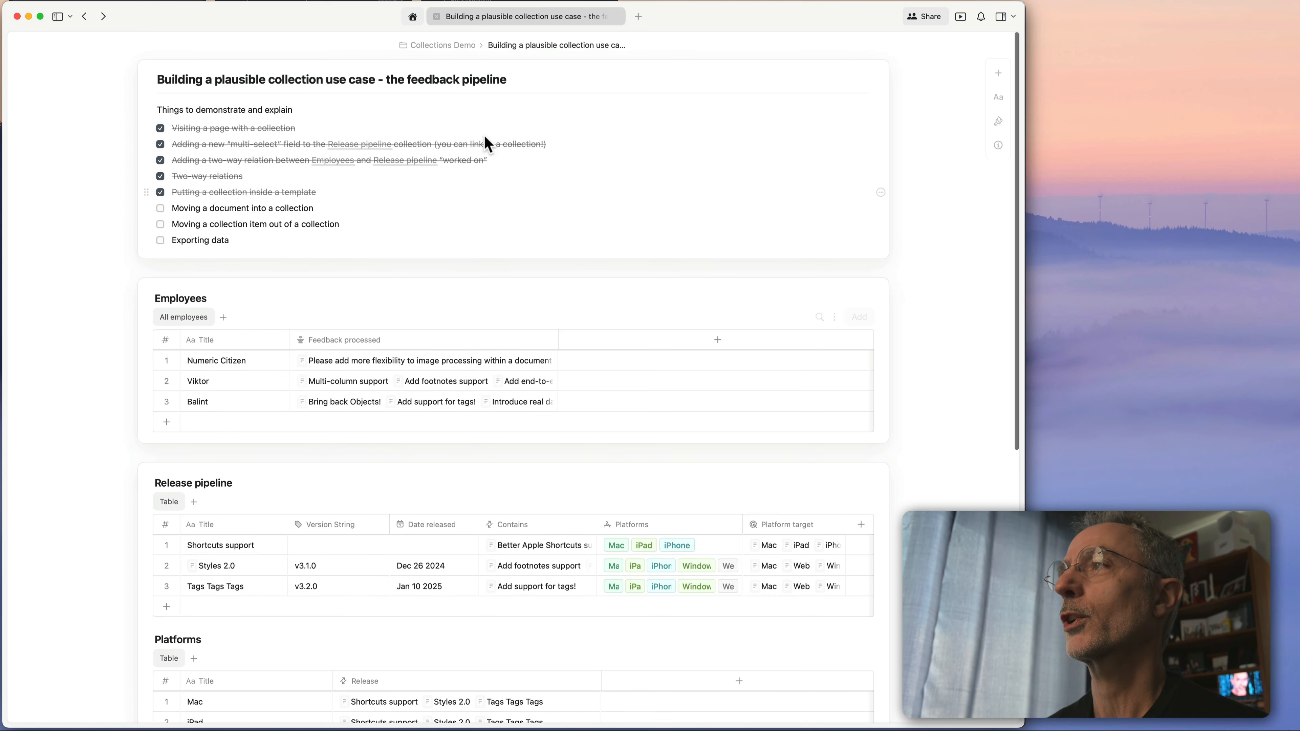
click(441, 48)
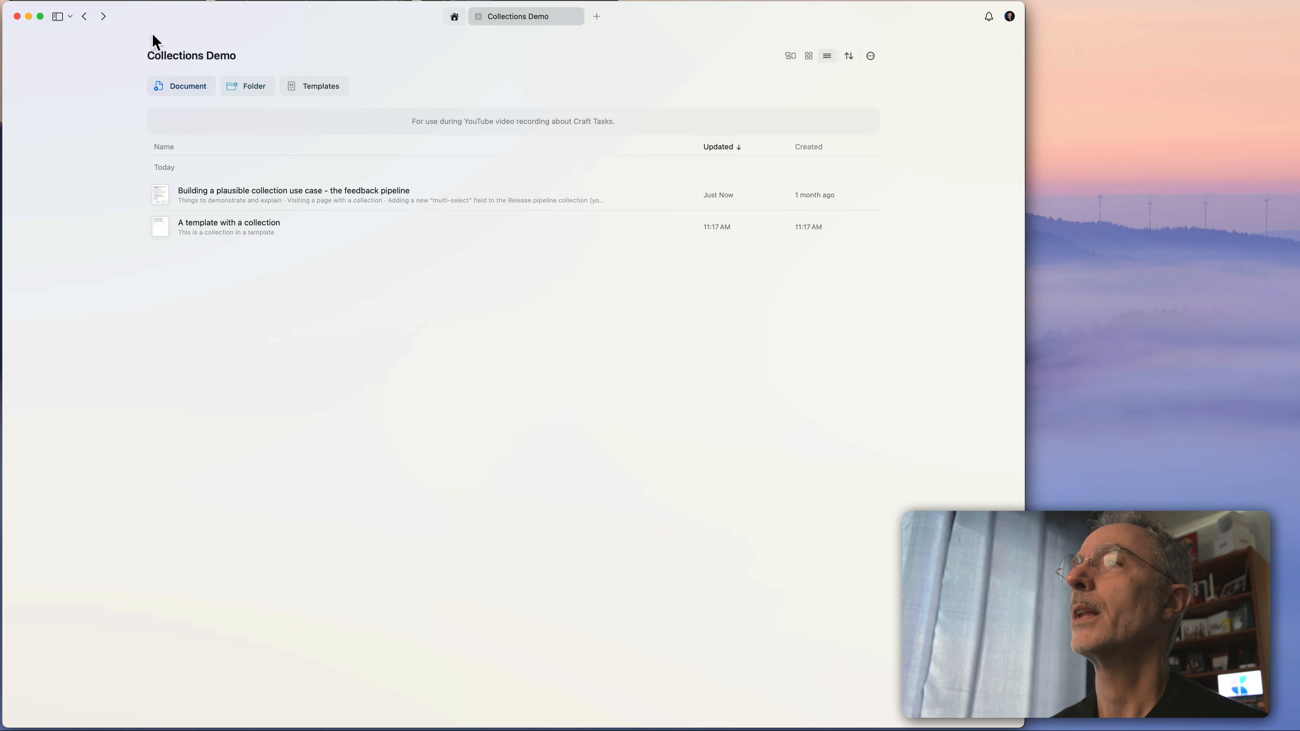
click(58, 16)
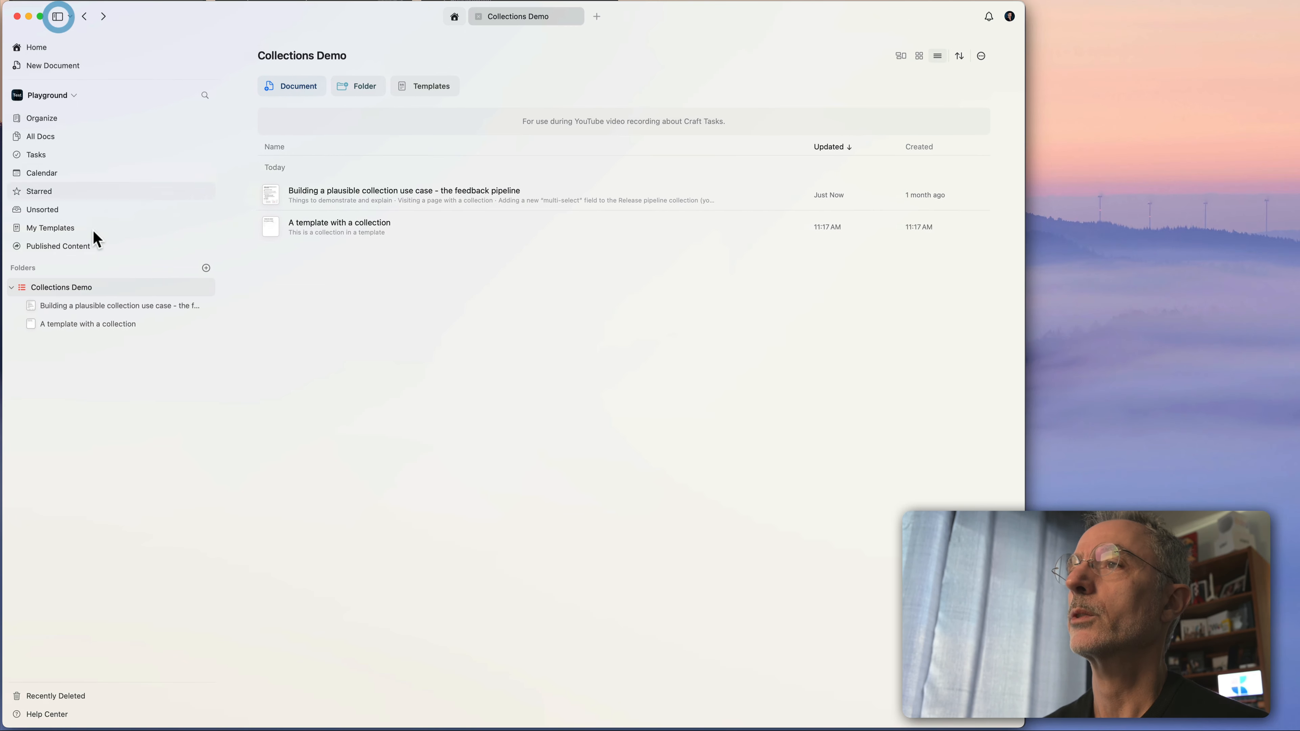
click(51, 209)
click(333, 189)
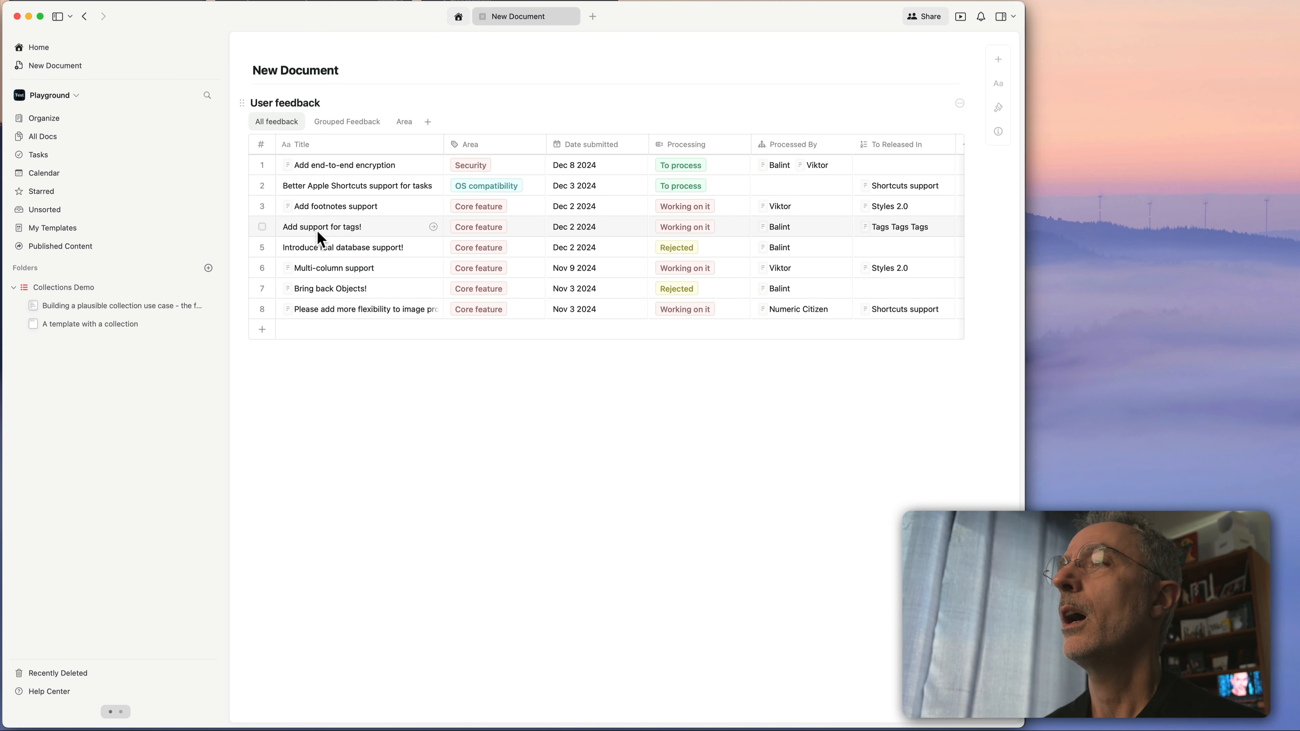
Select the "Add footnotes support" row in User feedback and try to move it out of the table.
click(353, 207)
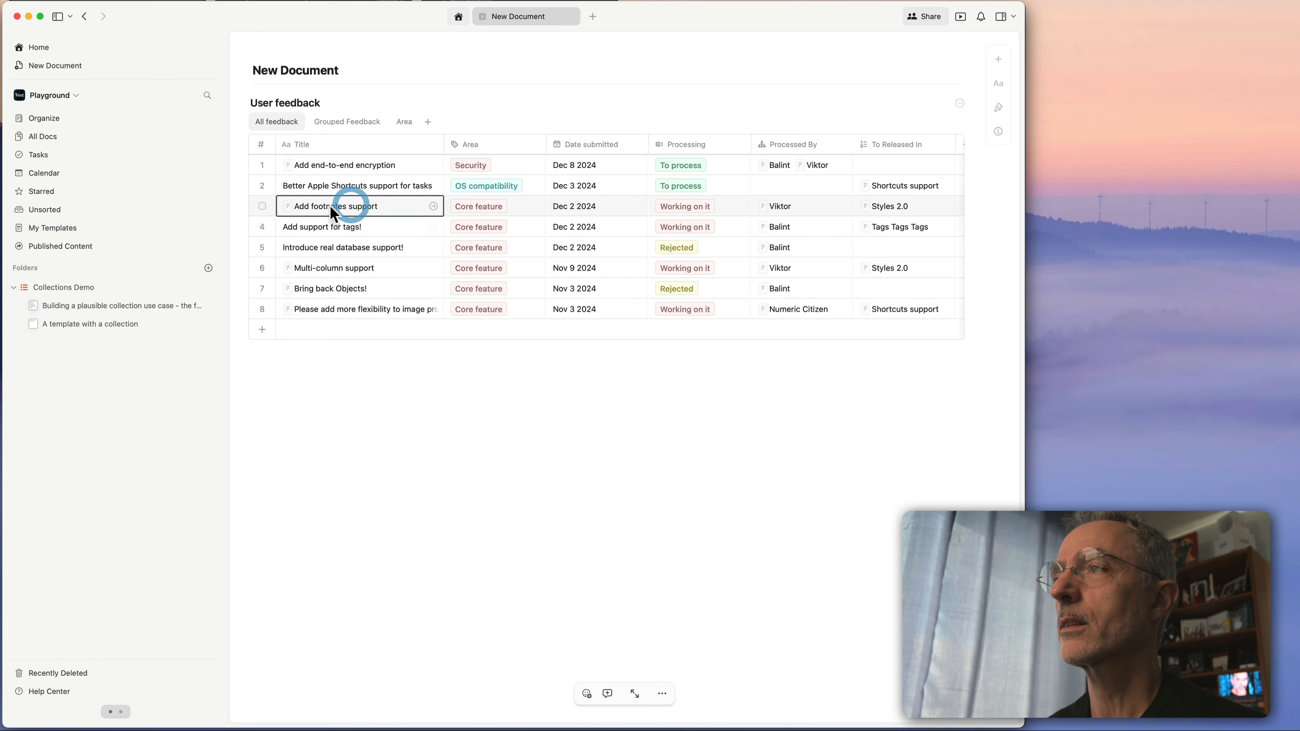
click(262, 207)
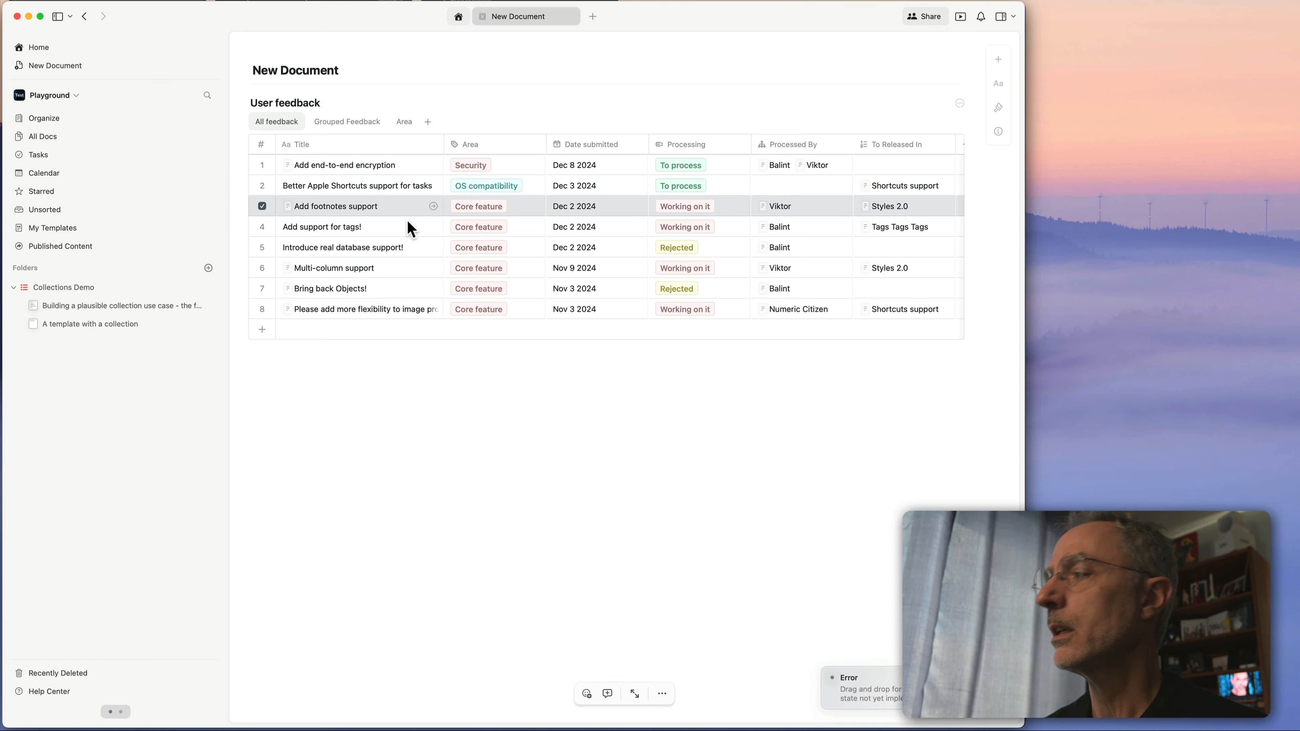
click(464, 235)
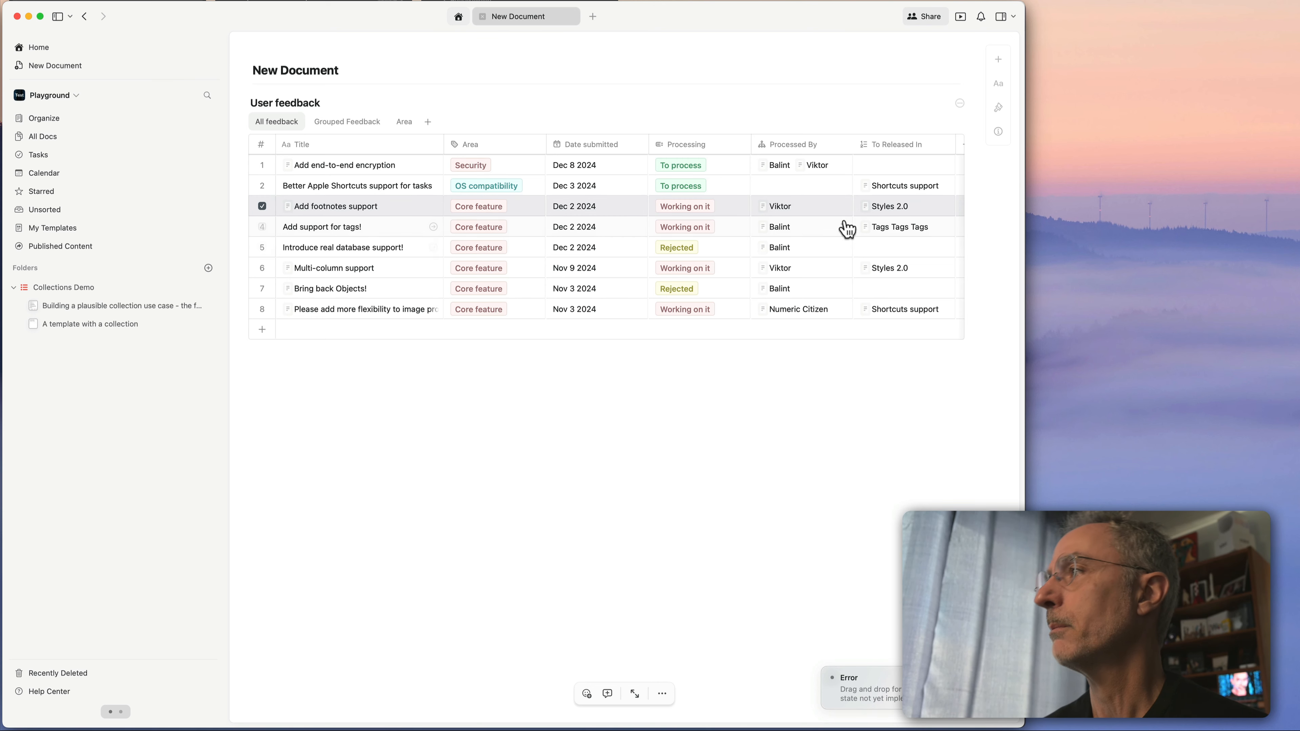
Remove the Date submitted sort from the All feedback view of the User feedback collection.
click(925, 122)
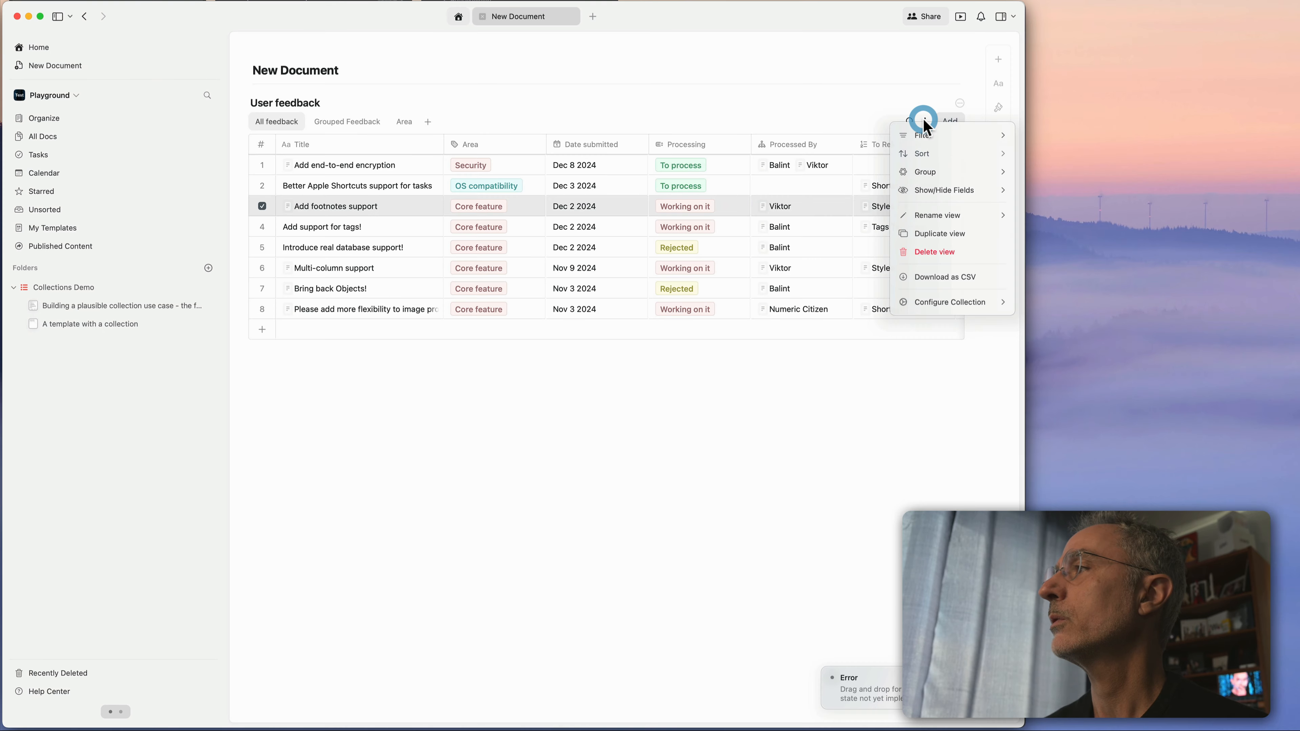
click(943, 135)
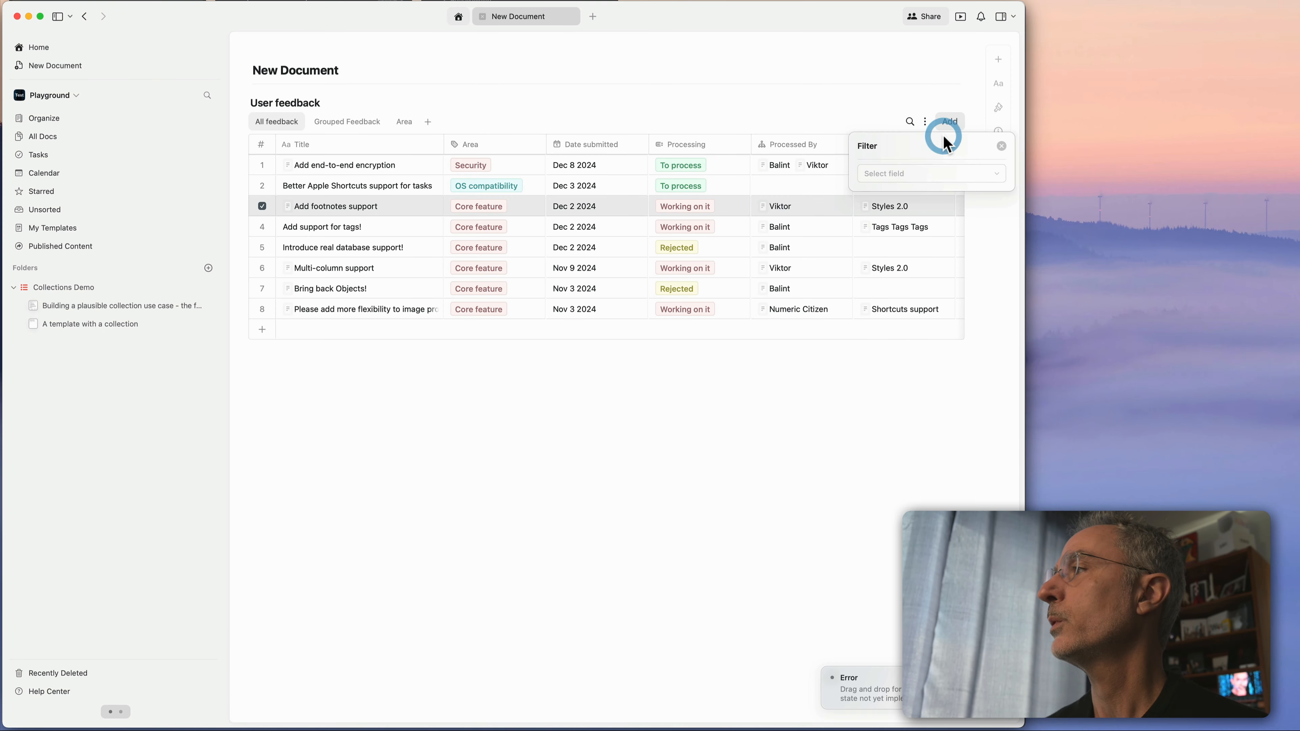
click(1002, 146)
click(929, 155)
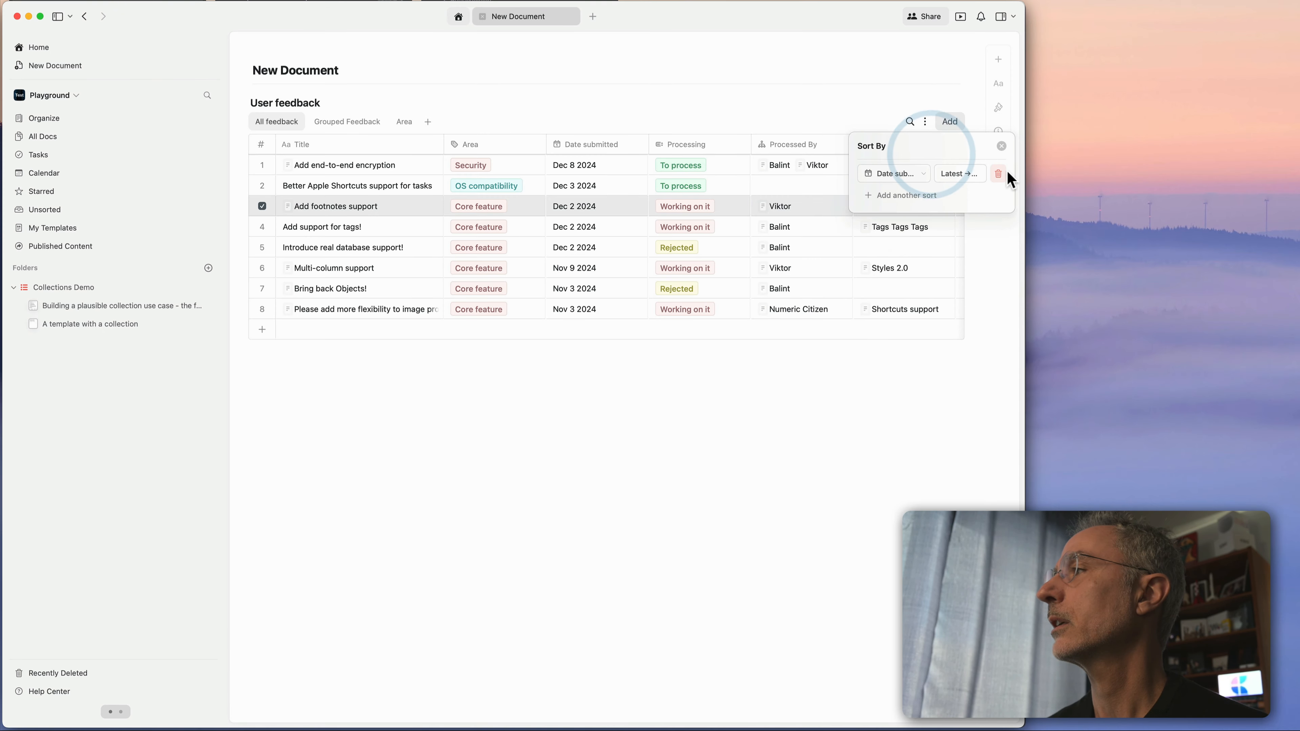
click(998, 174)
click(622, 378)
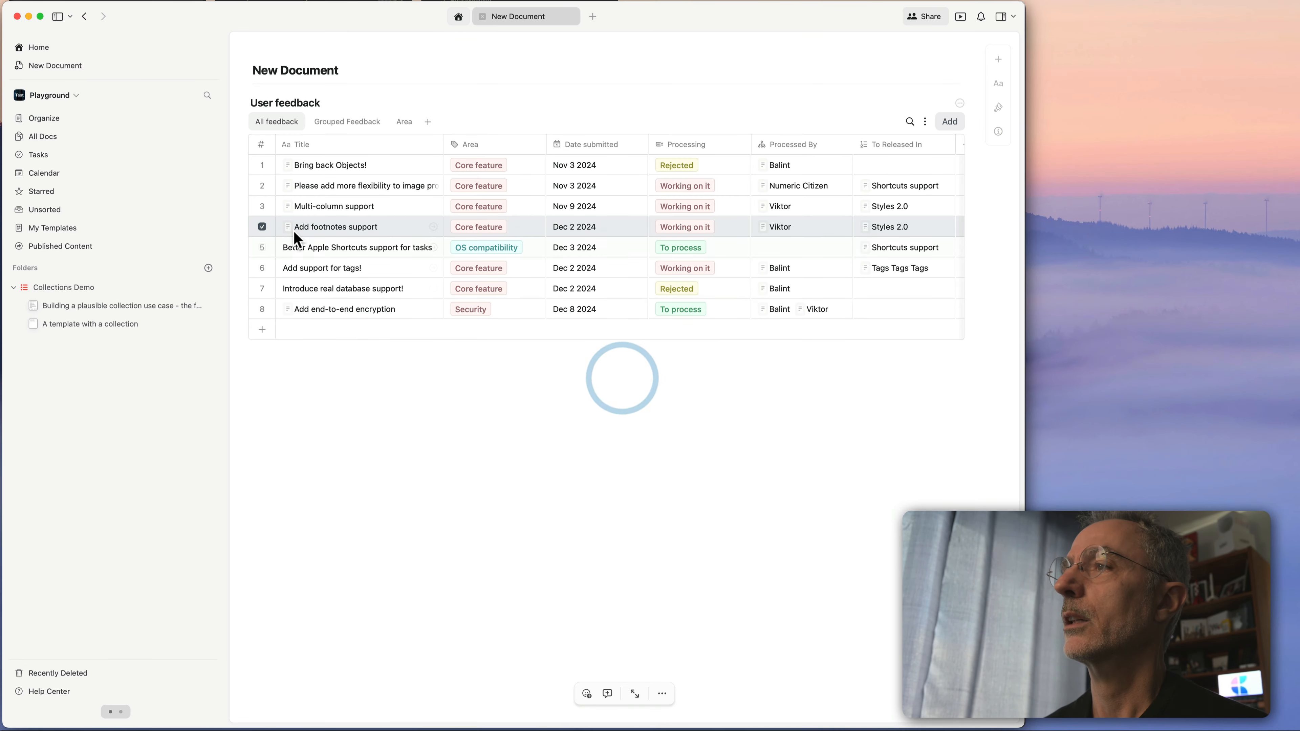
Try to move the "Add footnotes support" row out of the collection directly and check the move options offered for it.
drag(307, 225, 271, 236)
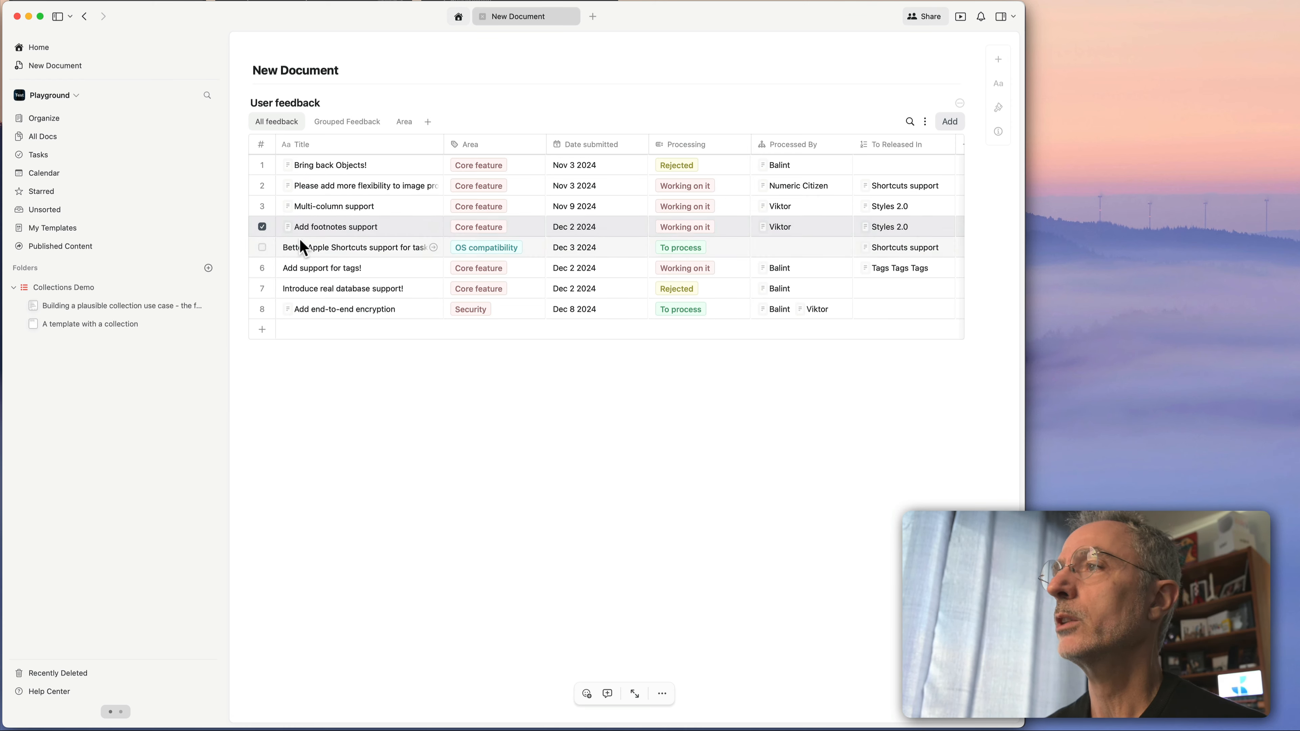
right_click(276, 234)
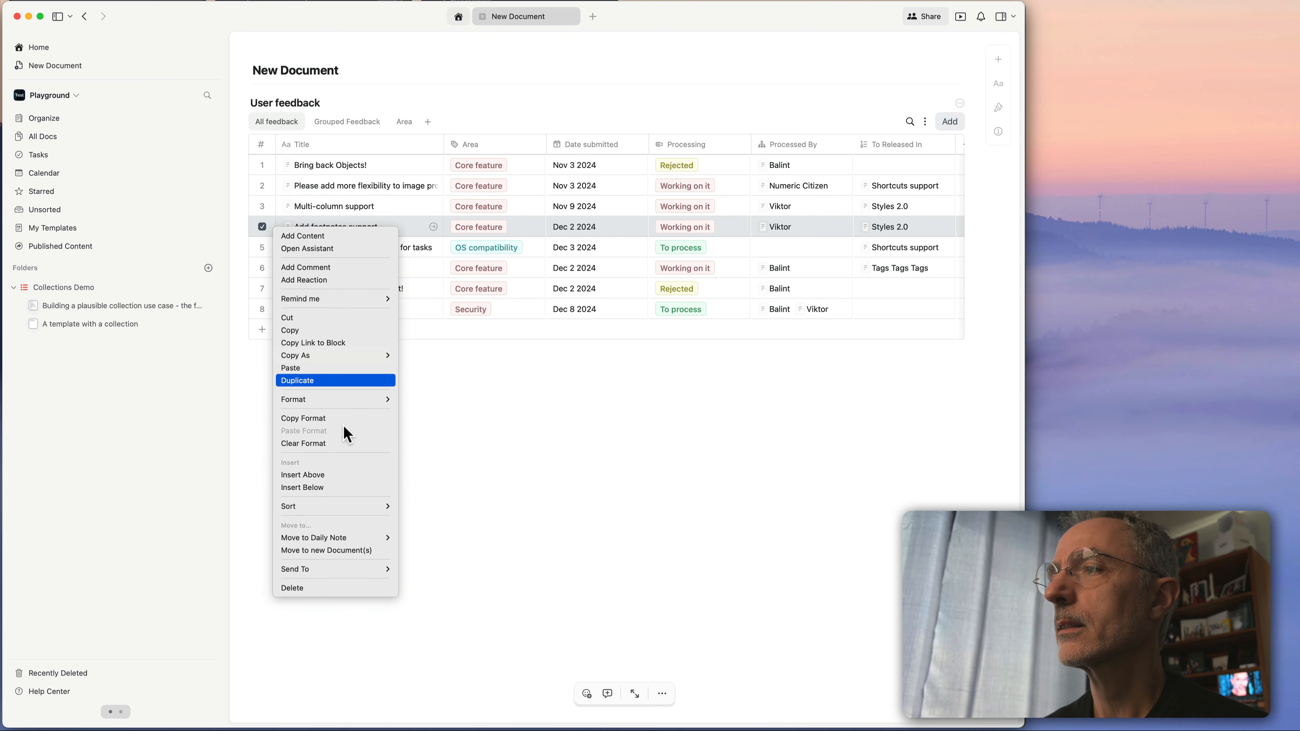
mouse_move(350, 511)
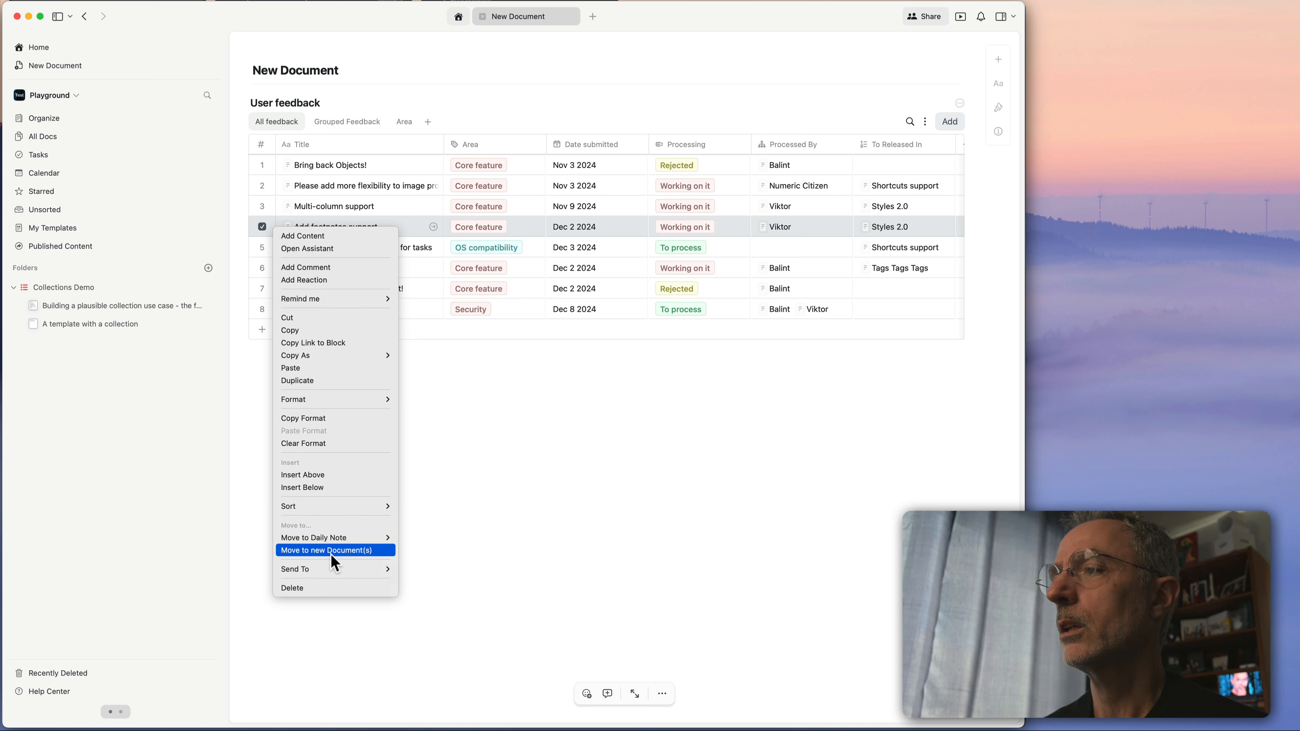
click(470, 514)
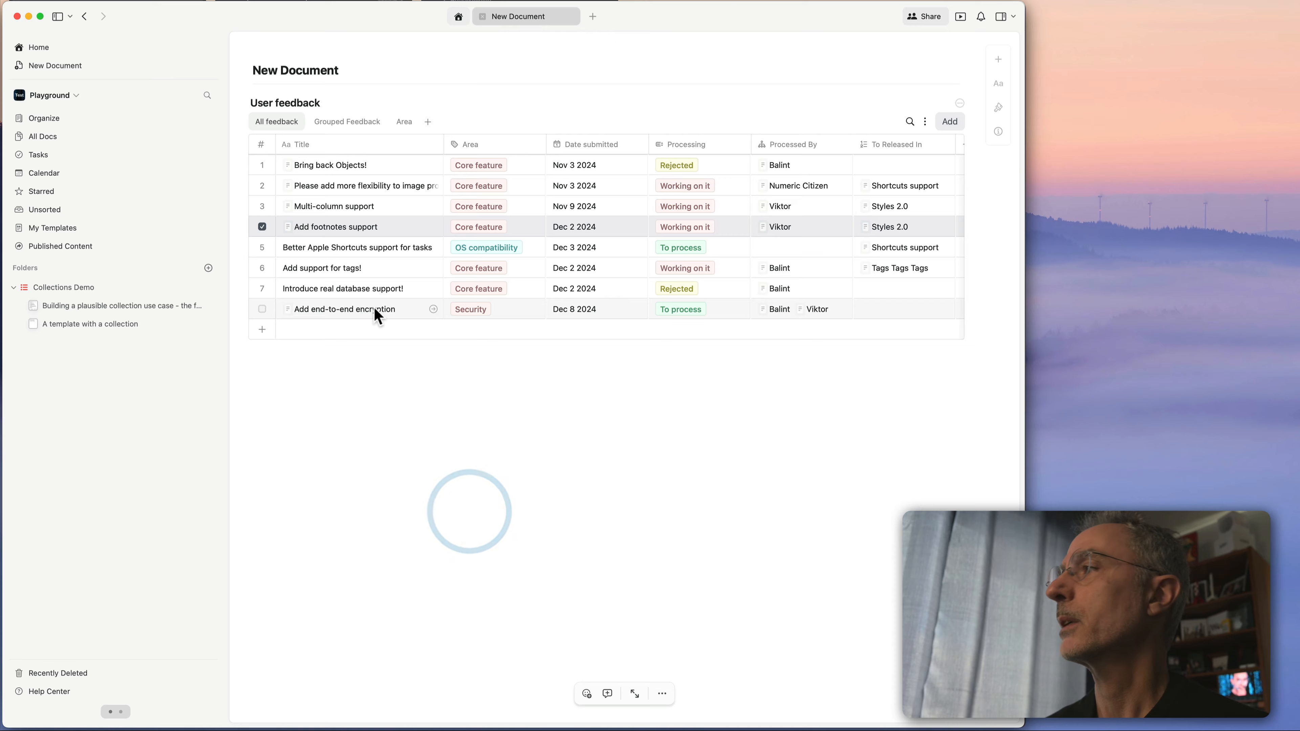
click(925, 122)
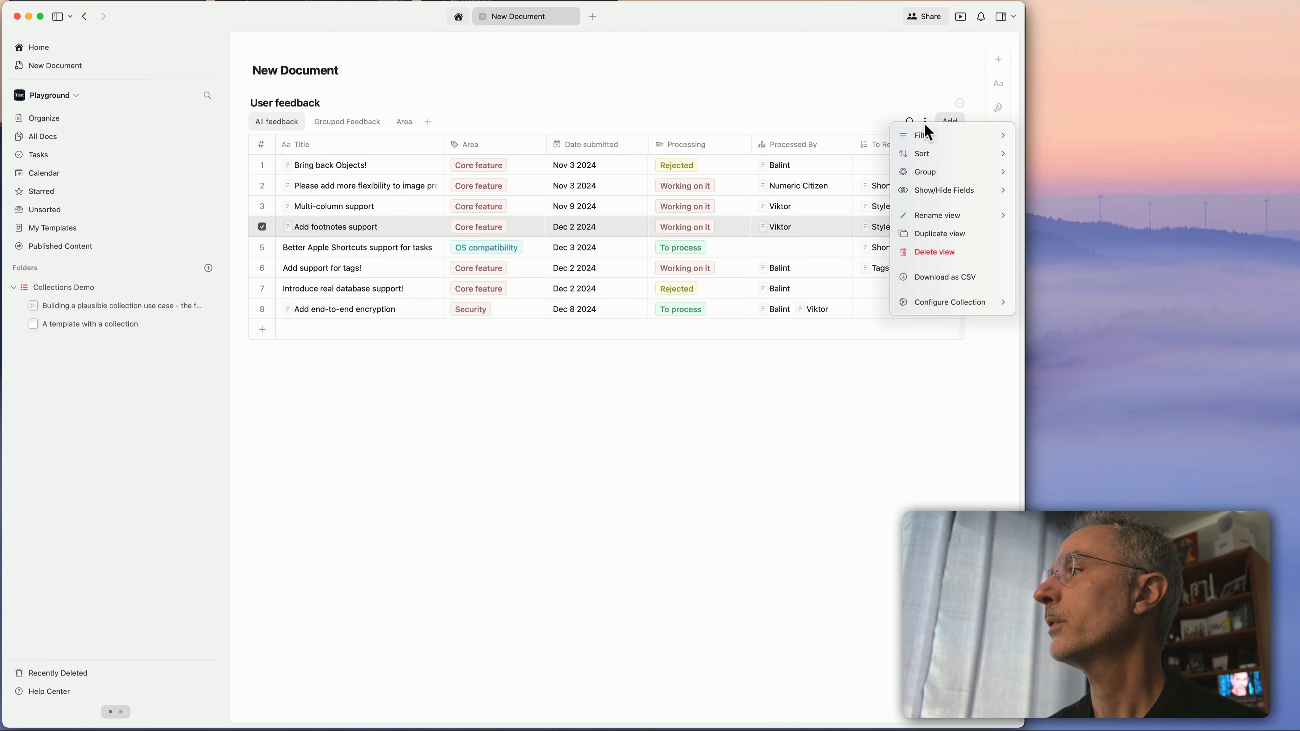
click(446, 399)
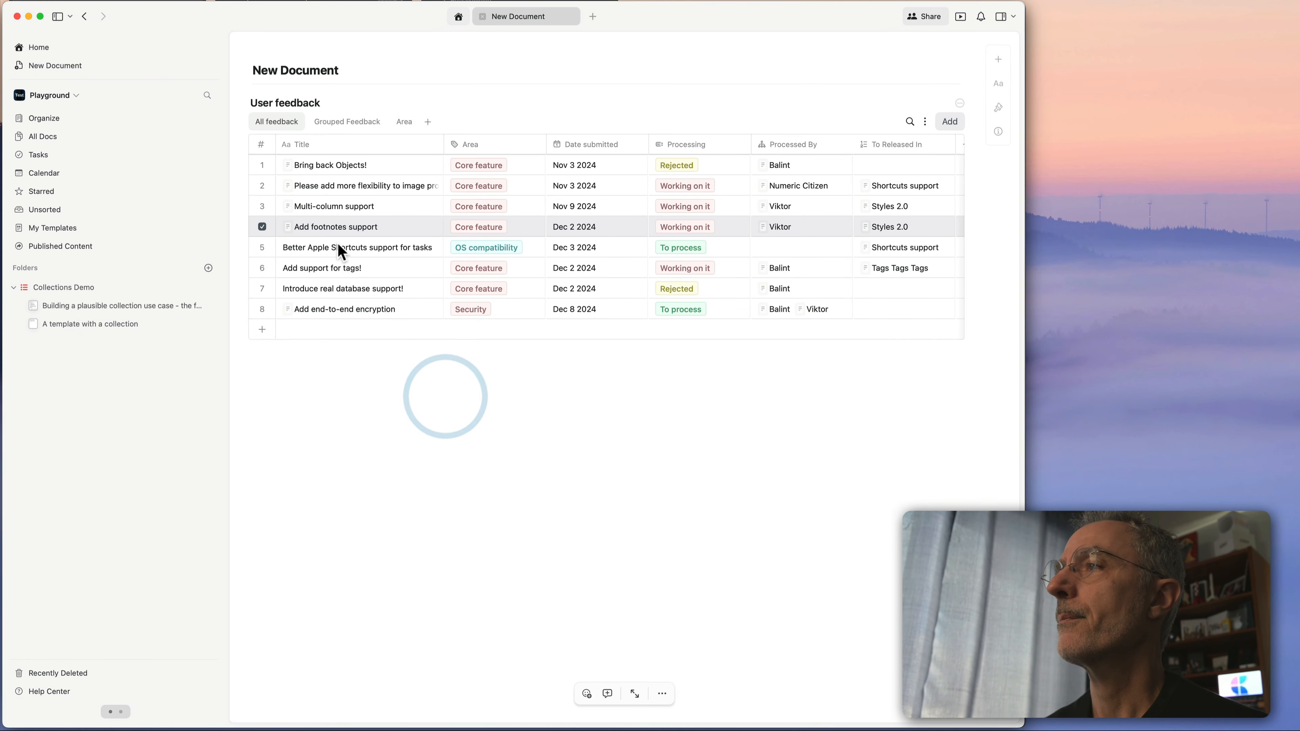
right_click(338, 229)
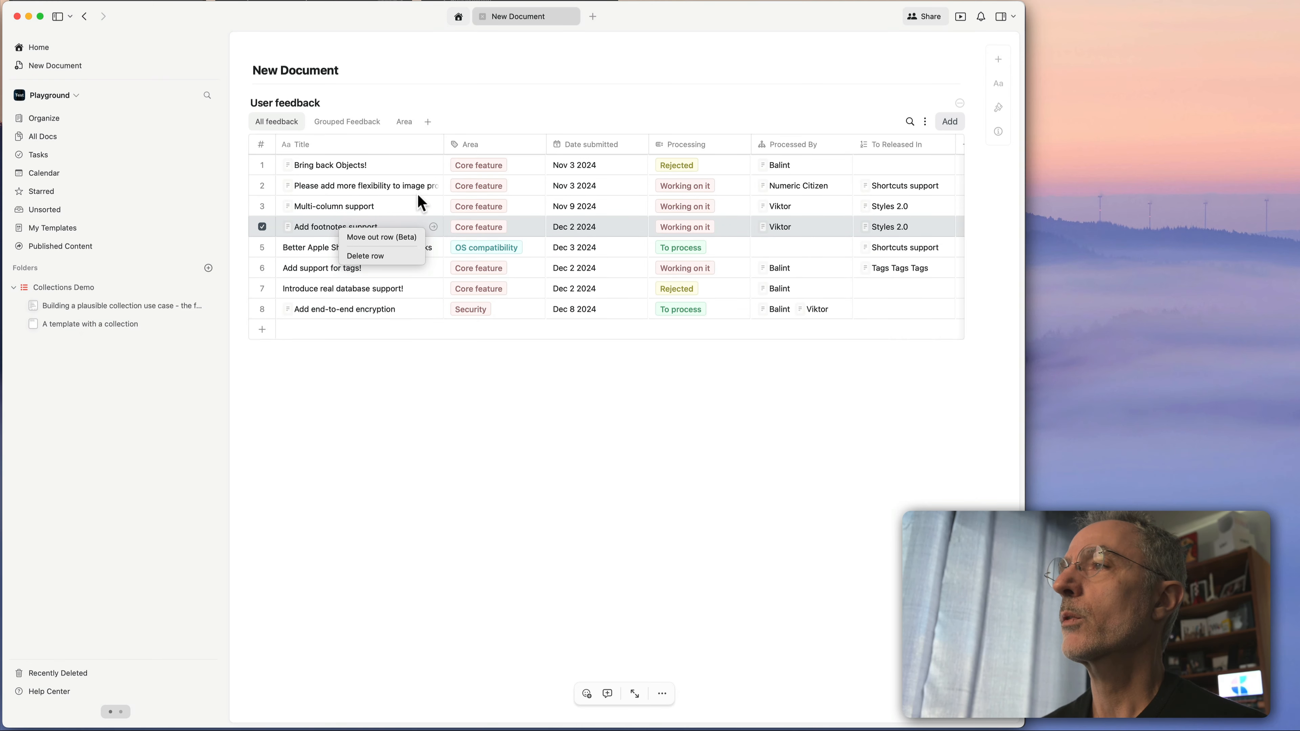
click(674, 360)
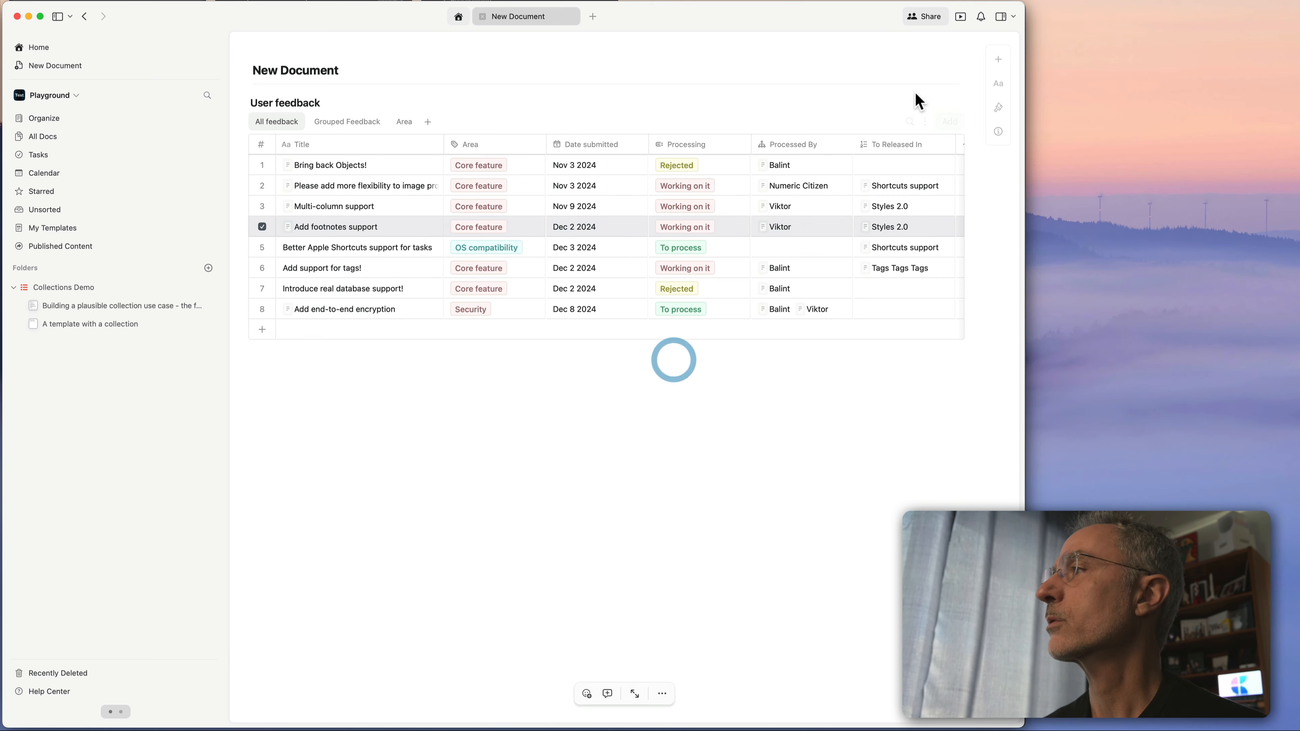
Sort the All feedback view by Title from A to Z.
click(925, 122)
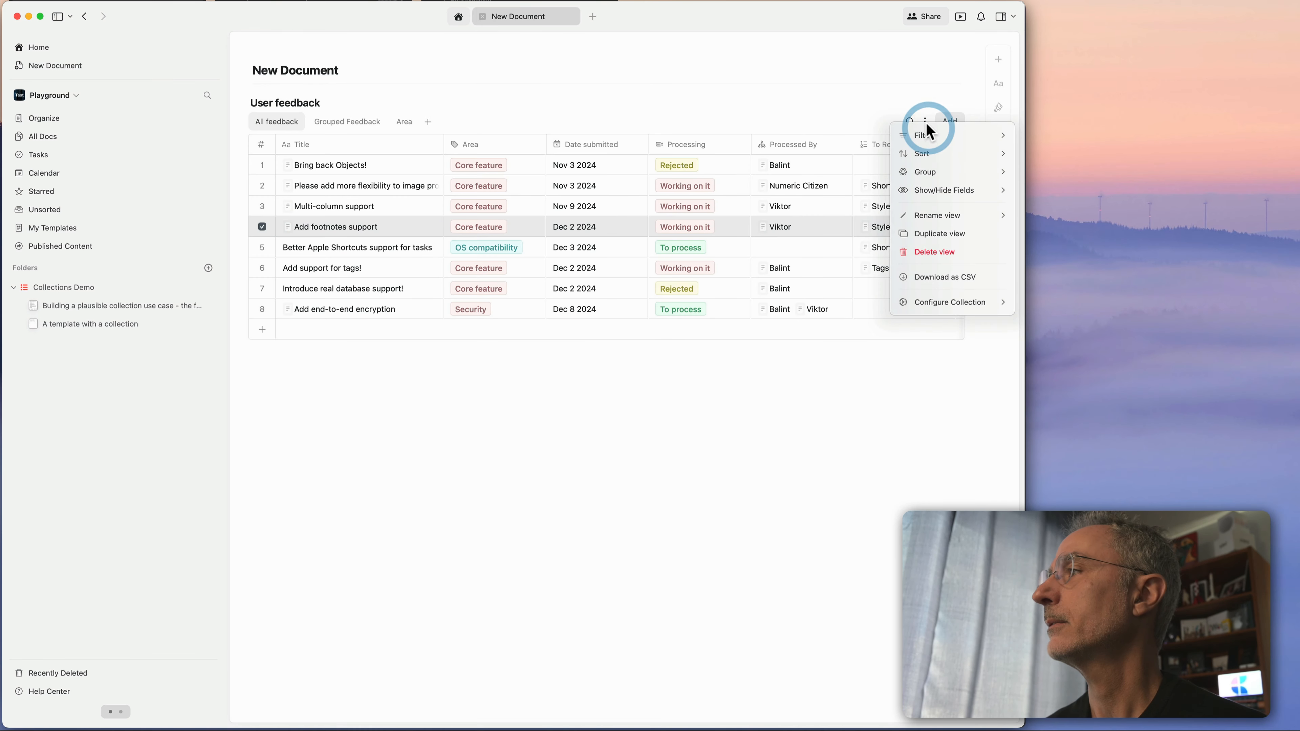
click(927, 155)
click(913, 174)
click(907, 193)
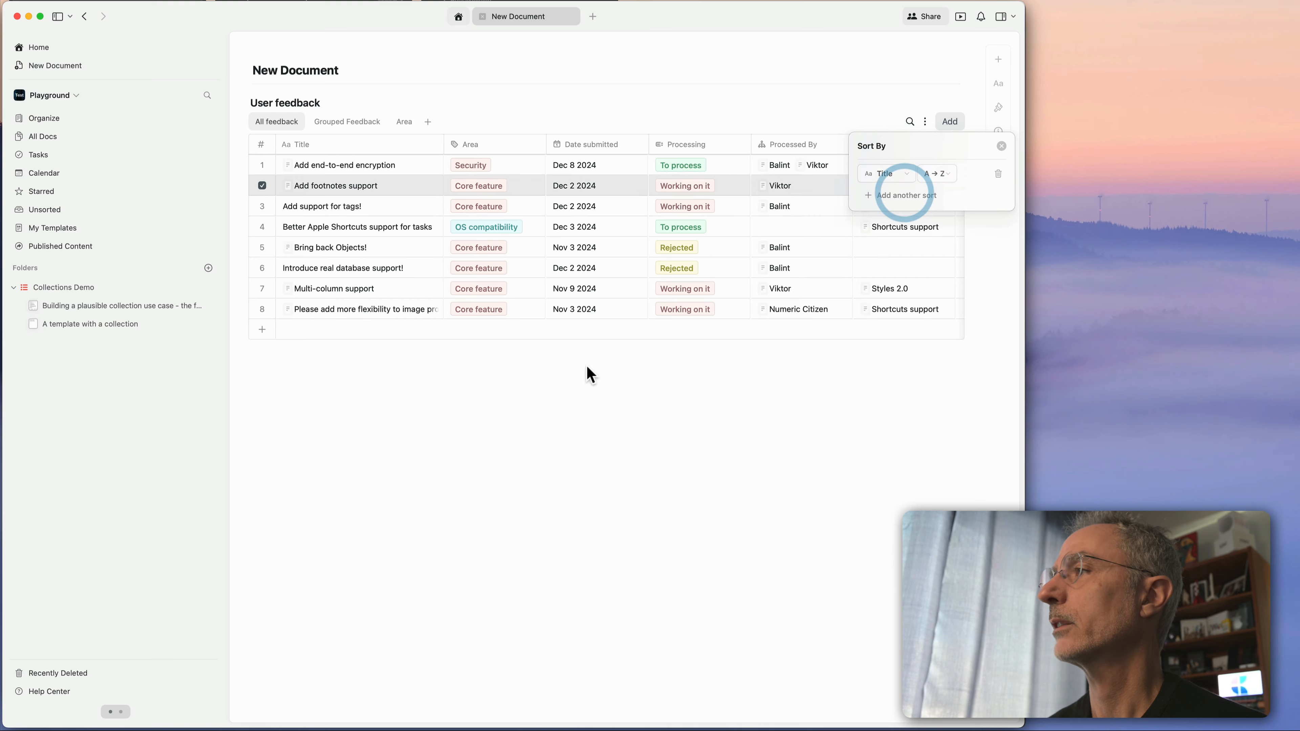
click(580, 372)
Move the "Add footnotes support" row out of the User feedback collection and open its page to check the body text.
right_click(399, 192)
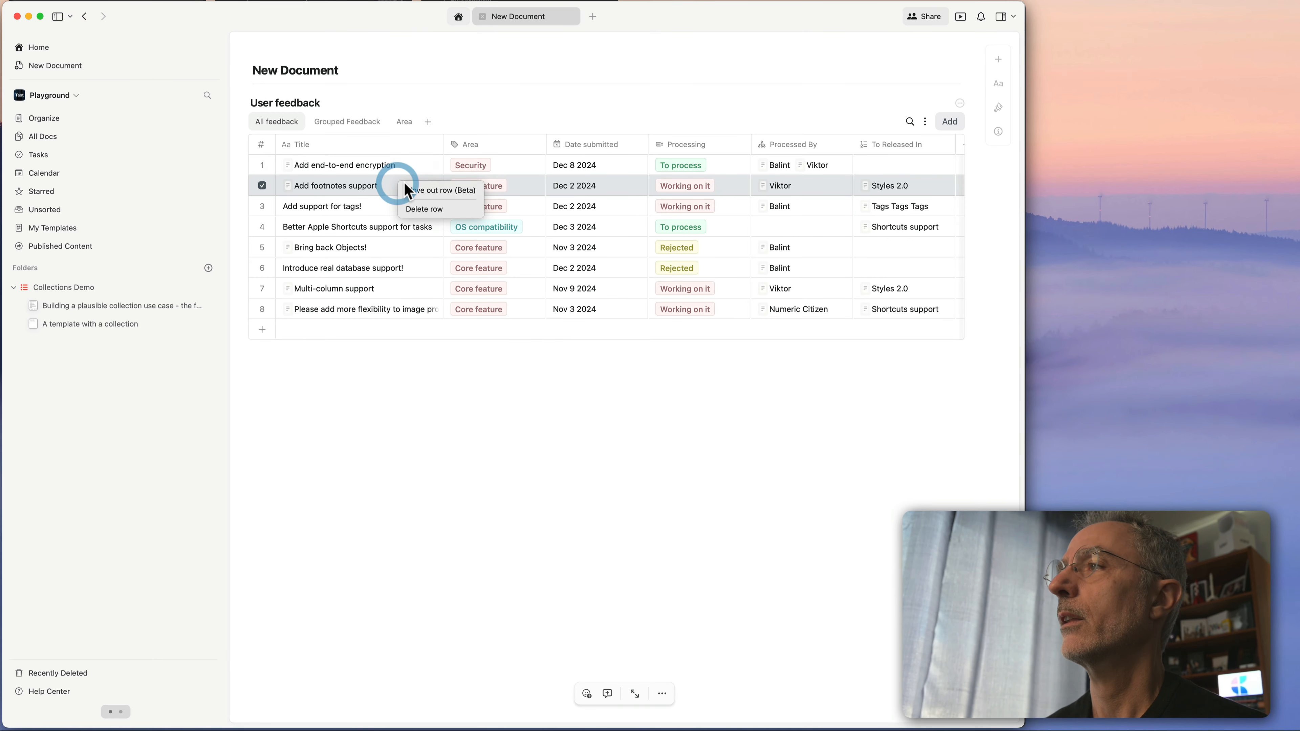
click(432, 192)
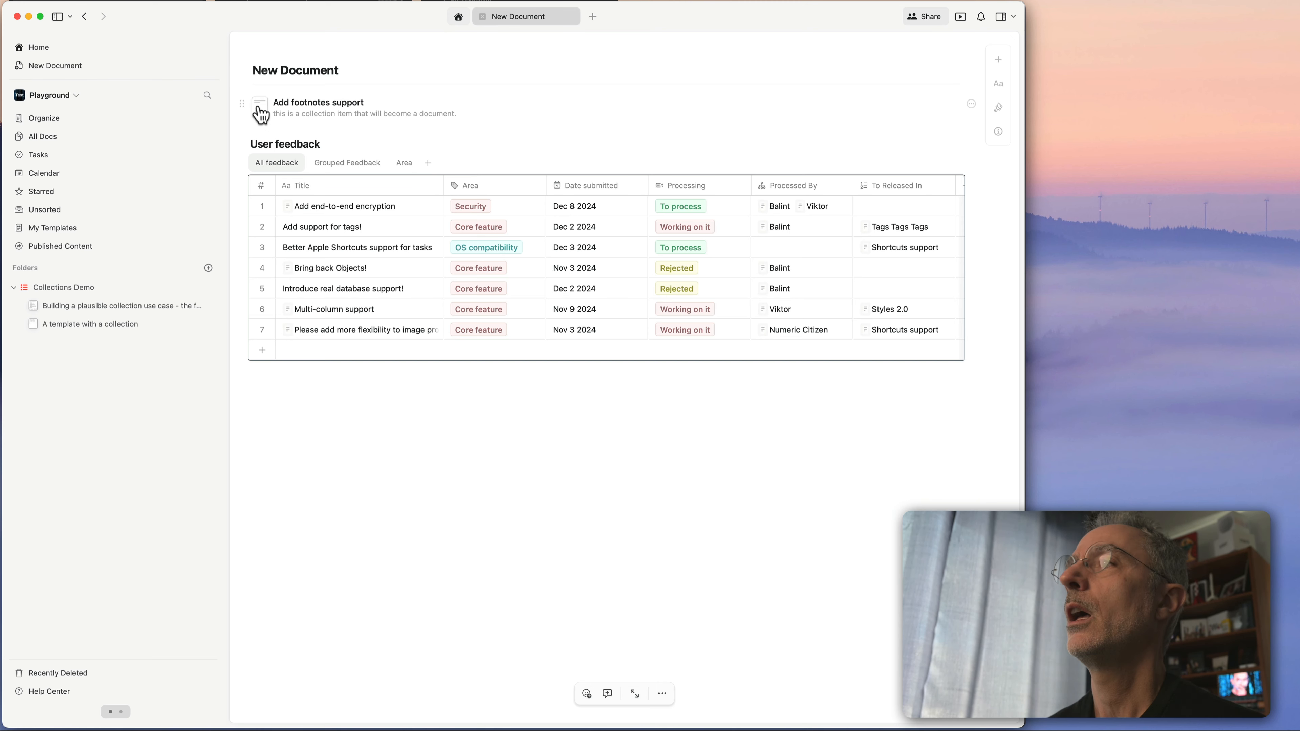
click(332, 105)
click(256, 103)
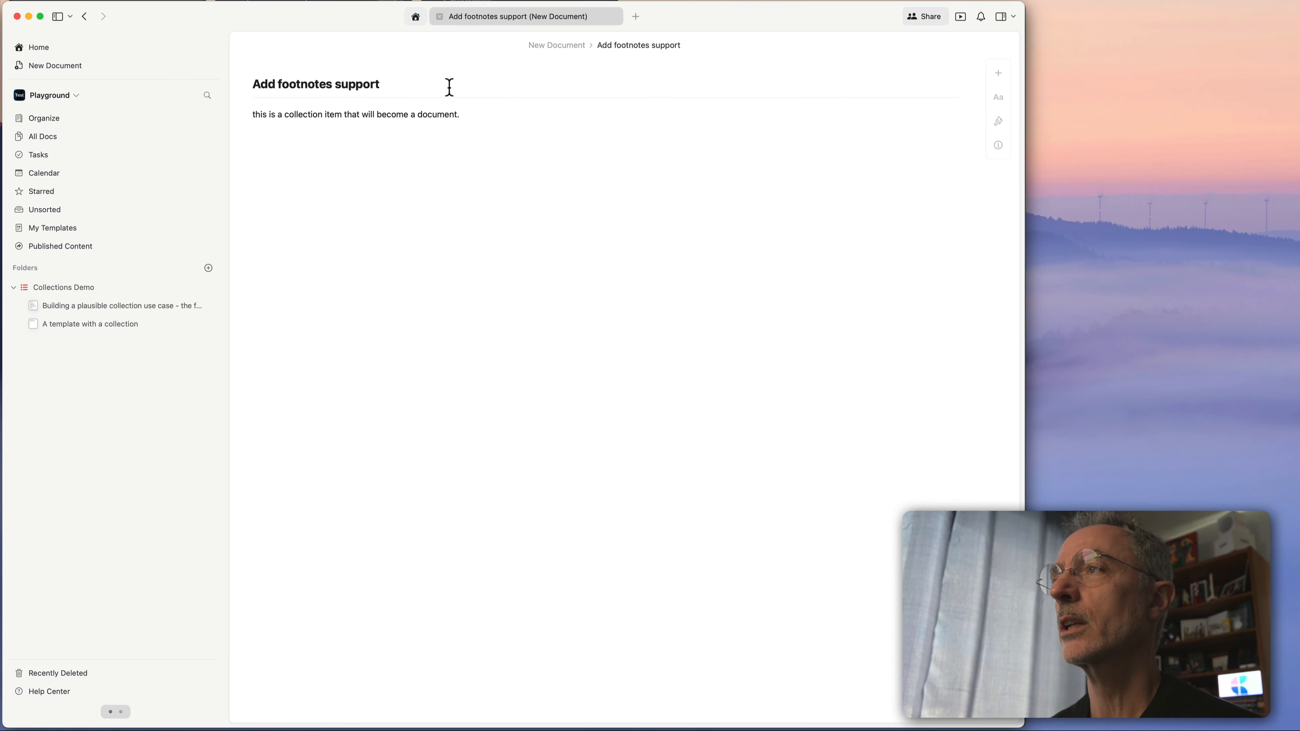
click(313, 114)
click(460, 117)
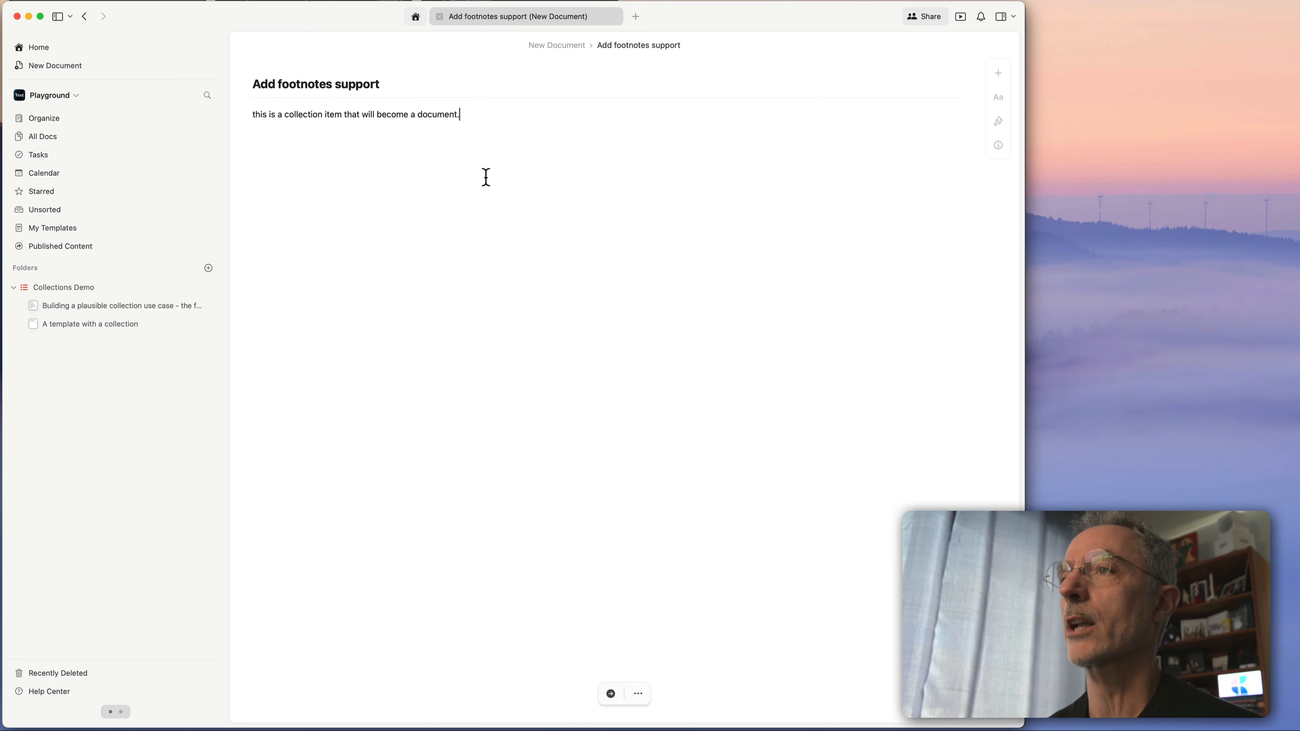
Return to New Document, move the "Add footnotes support" page into the Collections Demo folder and open it there.
click(538, 49)
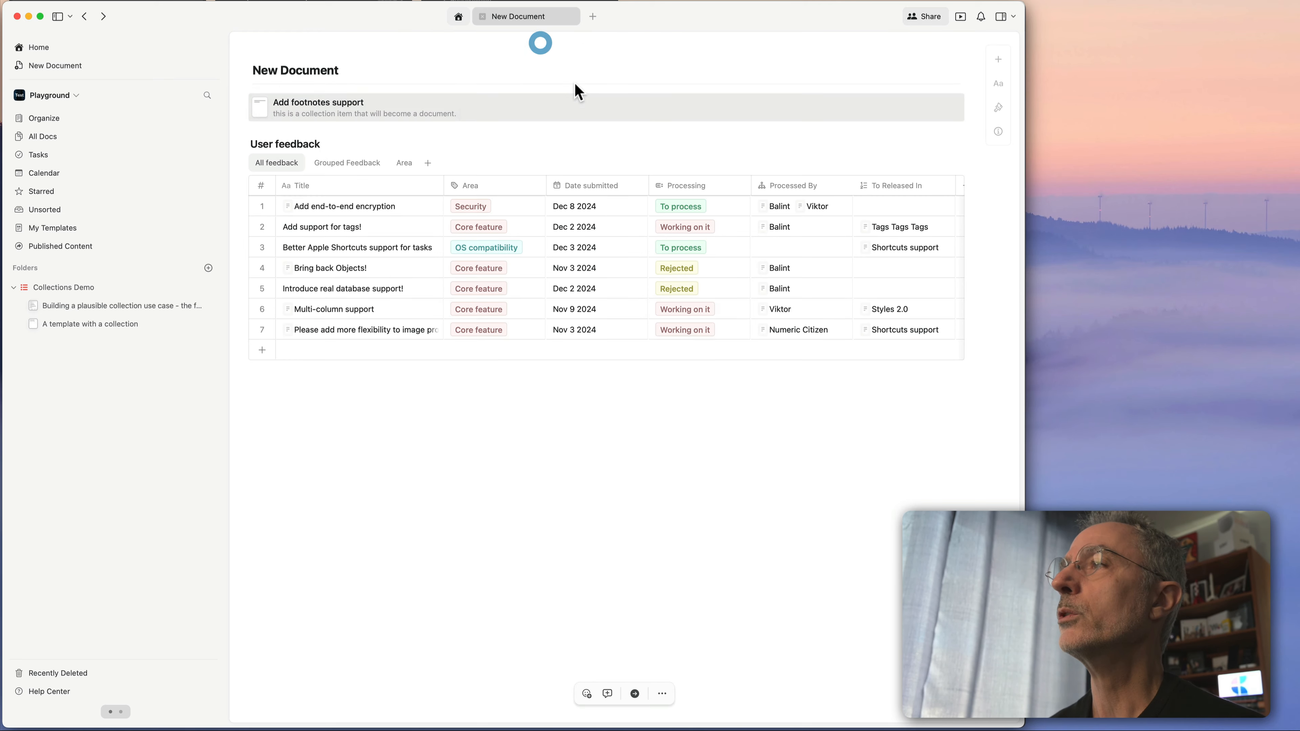
drag(245, 103, 94, 289)
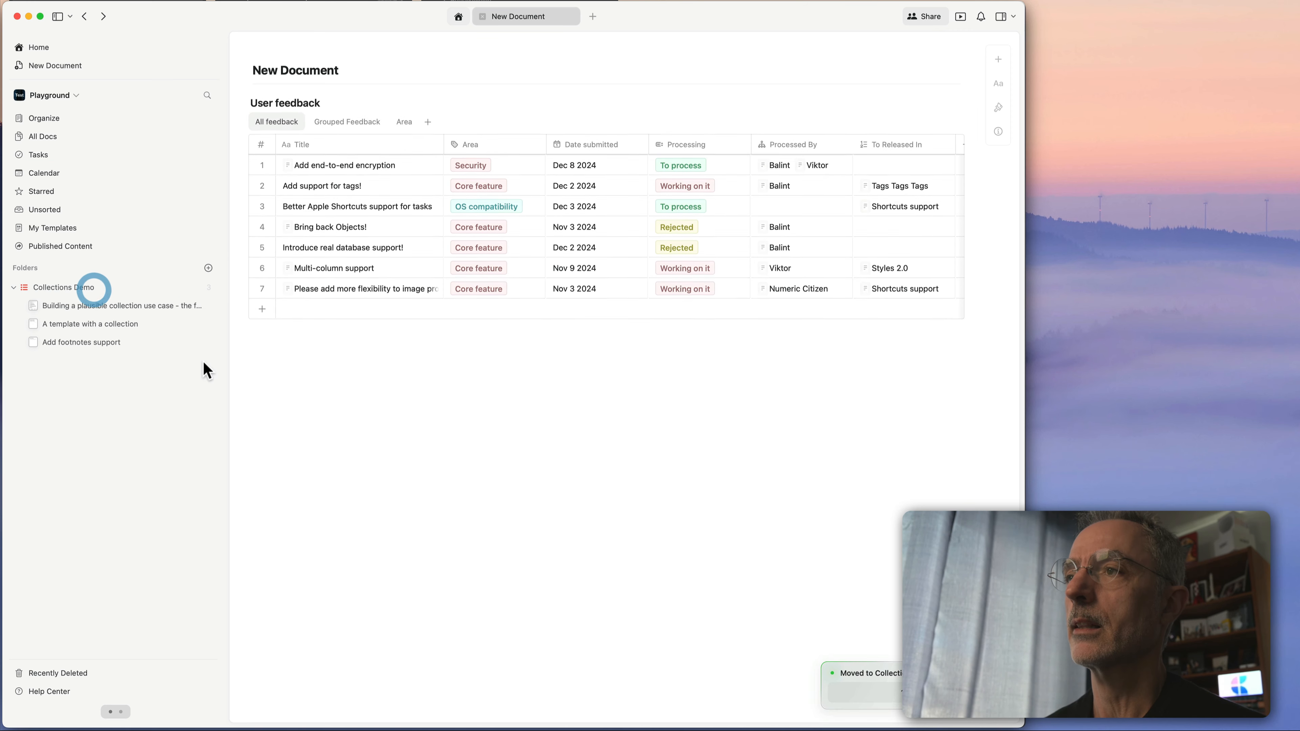
click(91, 342)
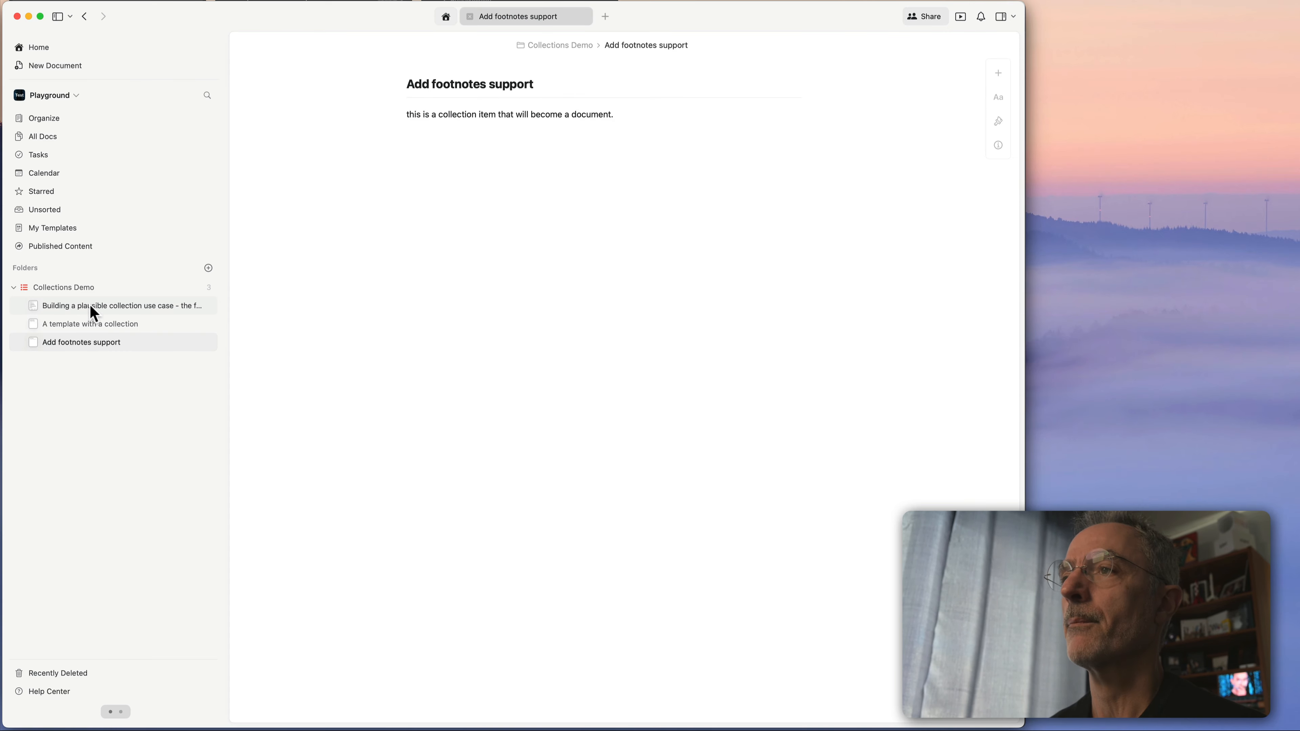
Move New Document from the unsorted documents into the Collections Demo folder and open it.
click(74, 313)
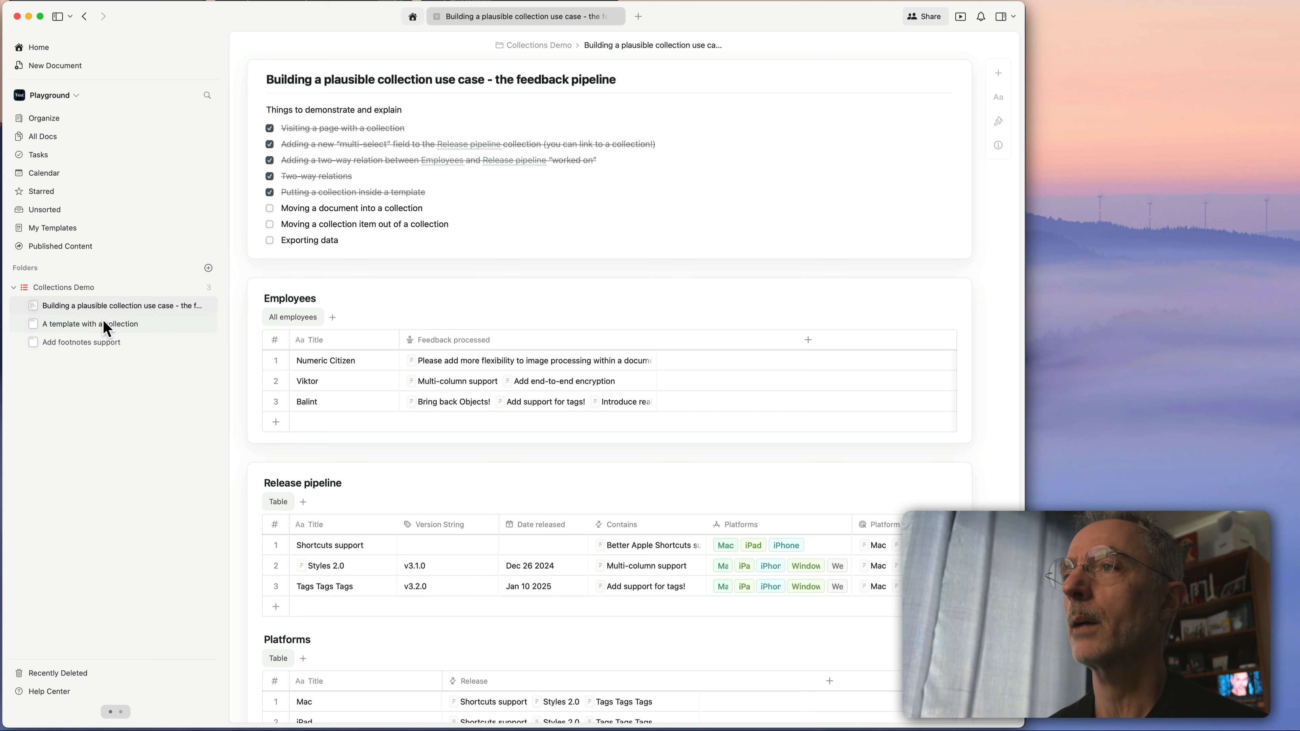
click(64, 212)
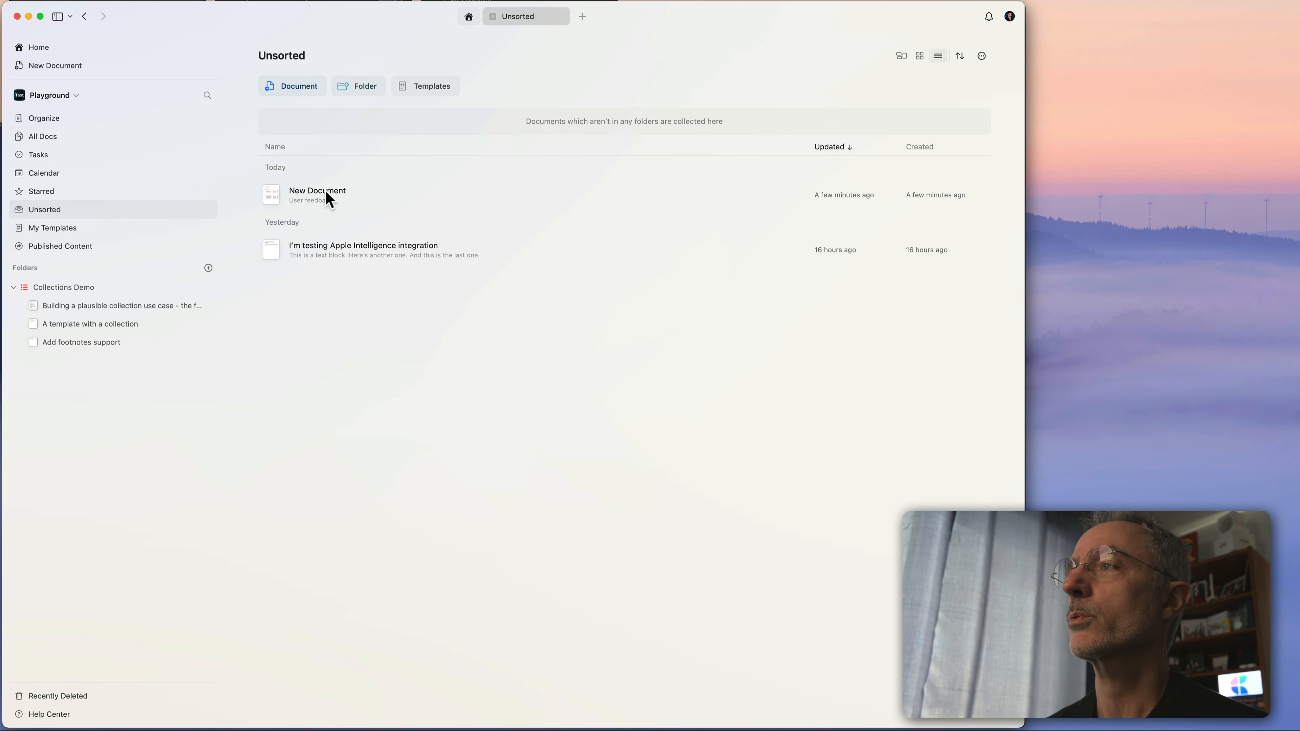
drag(326, 192, 94, 301)
click(87, 308)
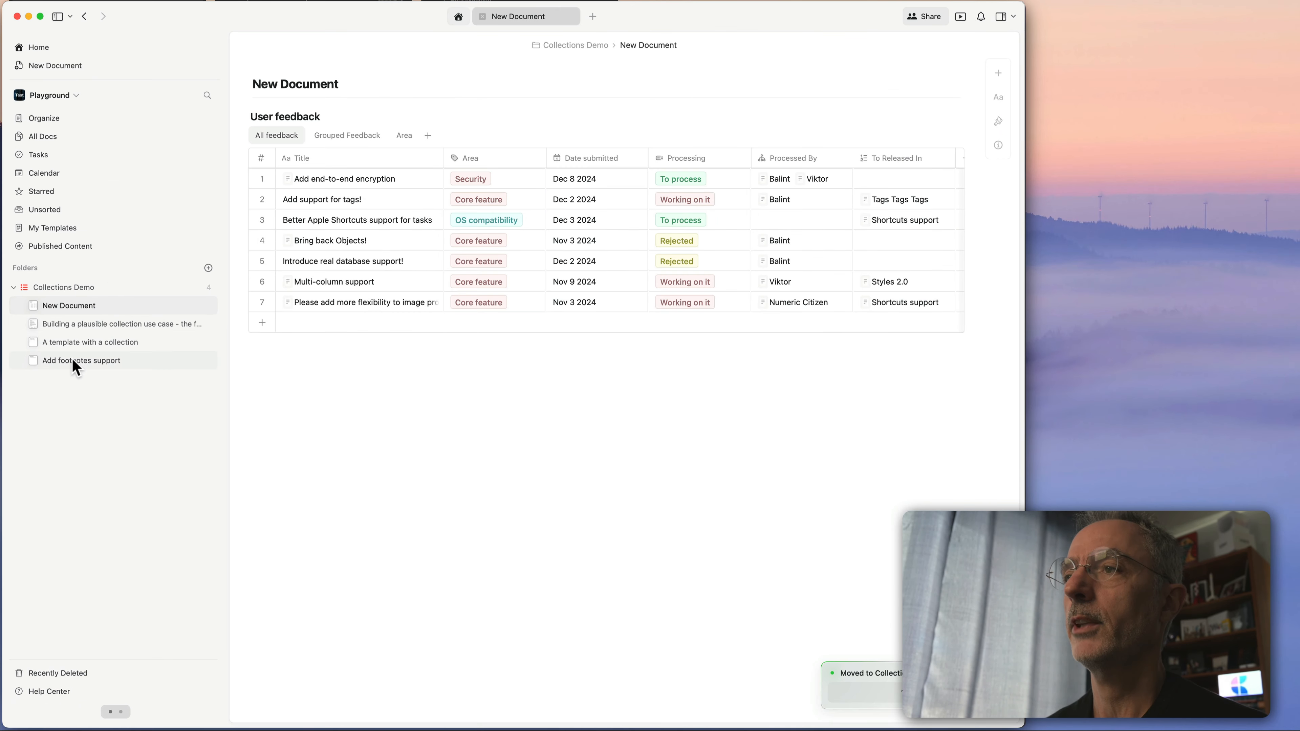
Try to move the "Add footnotes support" document from the Collections Demo folder directly into the User feedback collection of New Document.
click(59, 364)
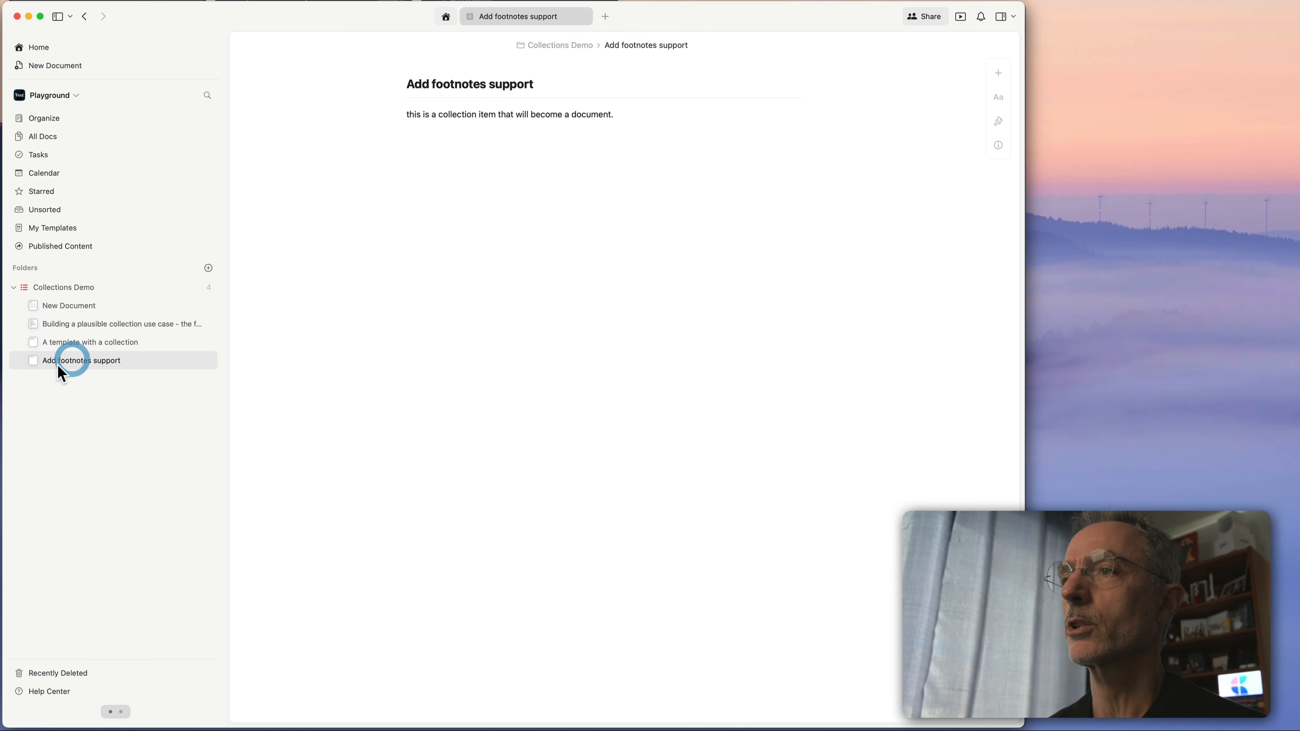
click(76, 307)
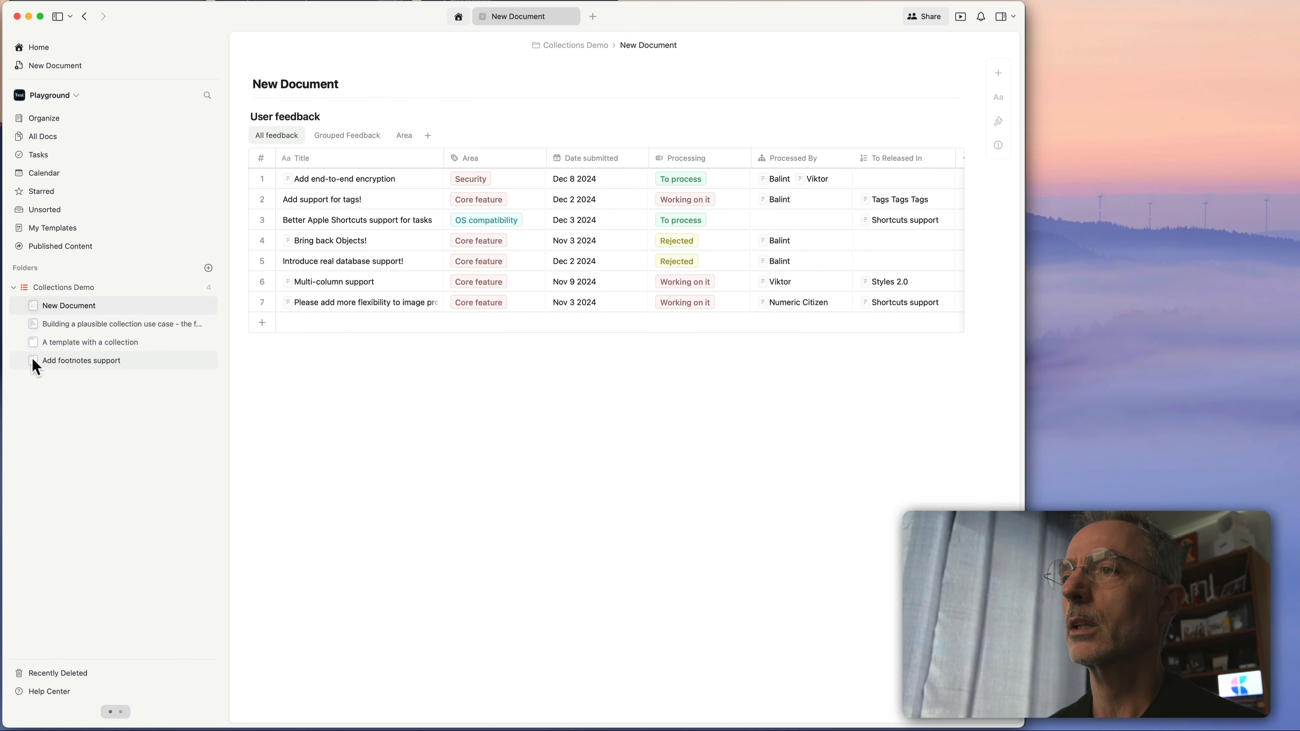
drag(34, 363, 320, 232)
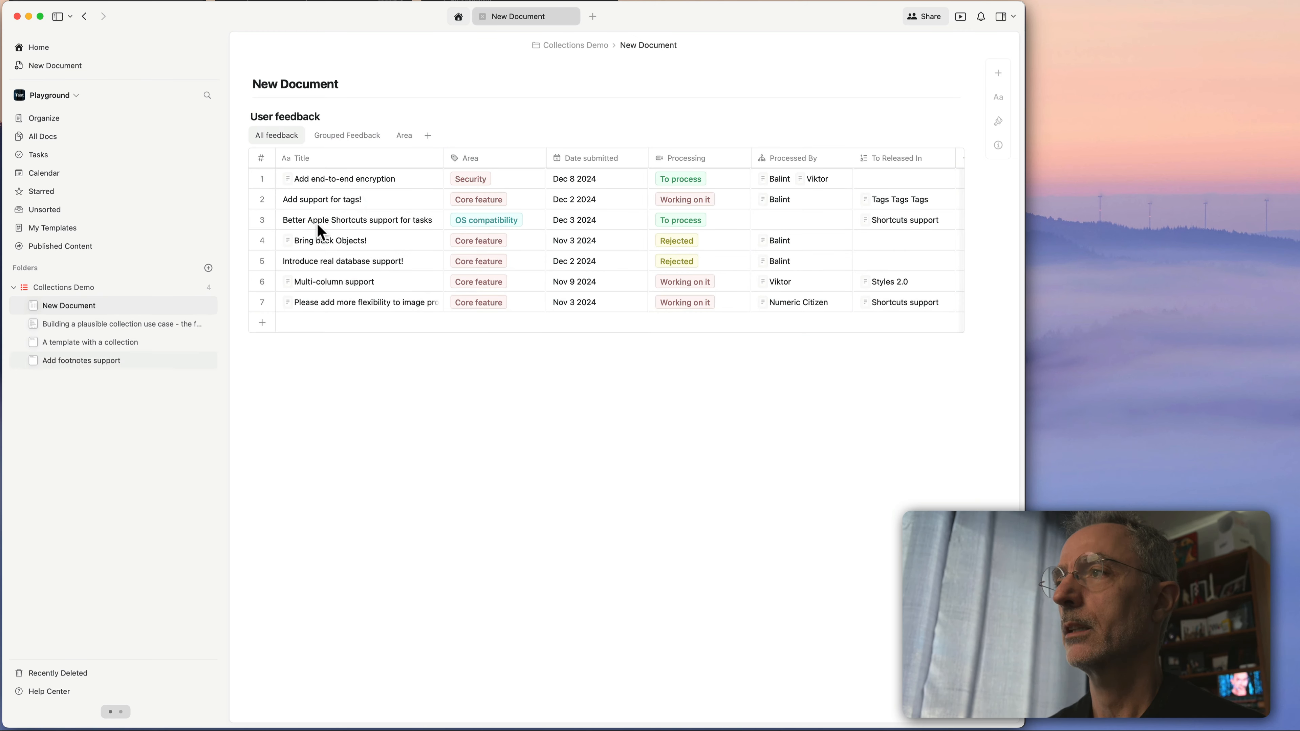
click(65, 356)
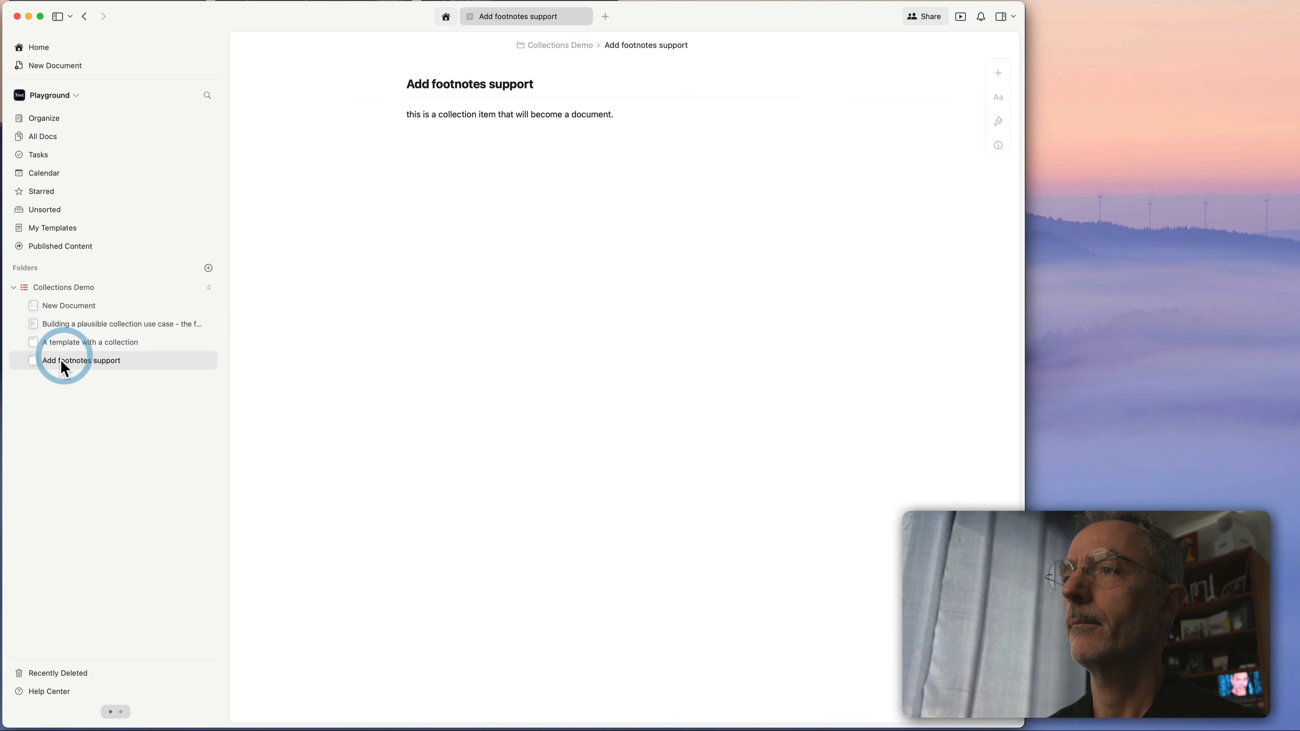
click(76, 307)
drag(48, 367, 330, 241)
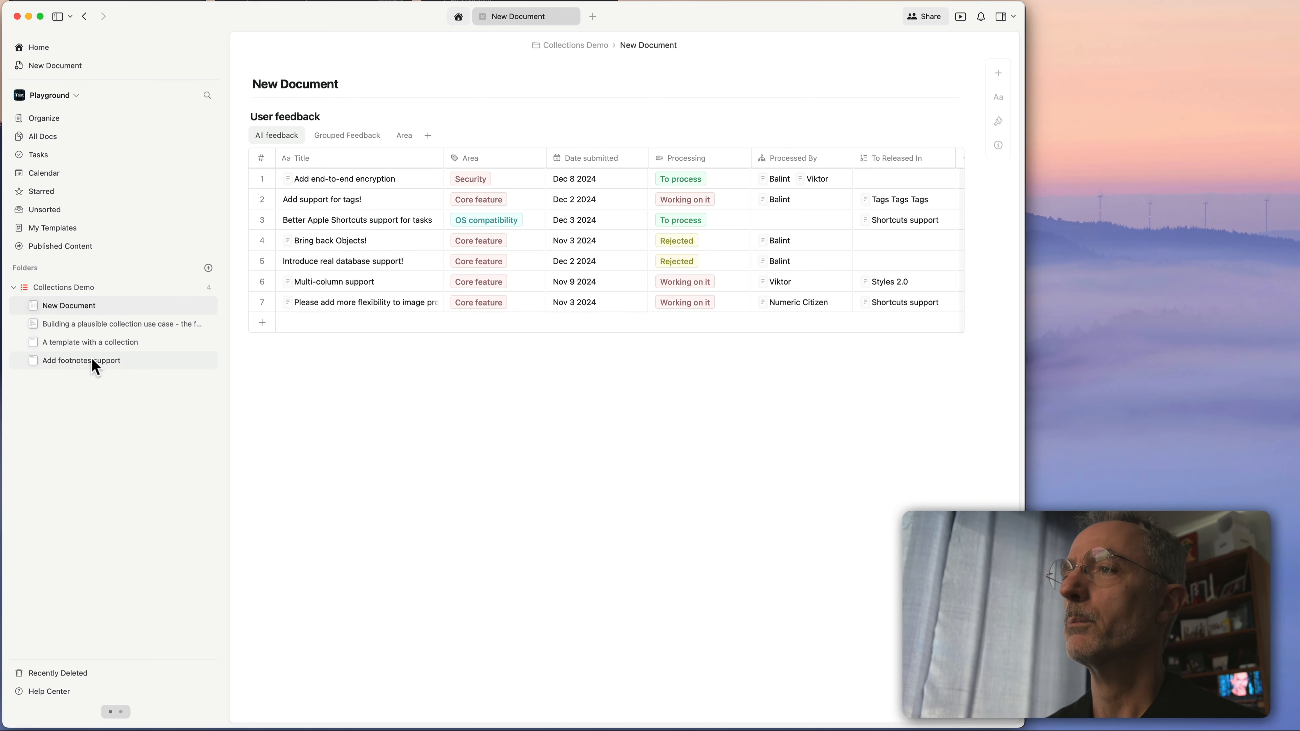
Place the "Add footnotes support" document below the table in New Document and move it from there into the User feedback collection.
drag(93, 361, 342, 388)
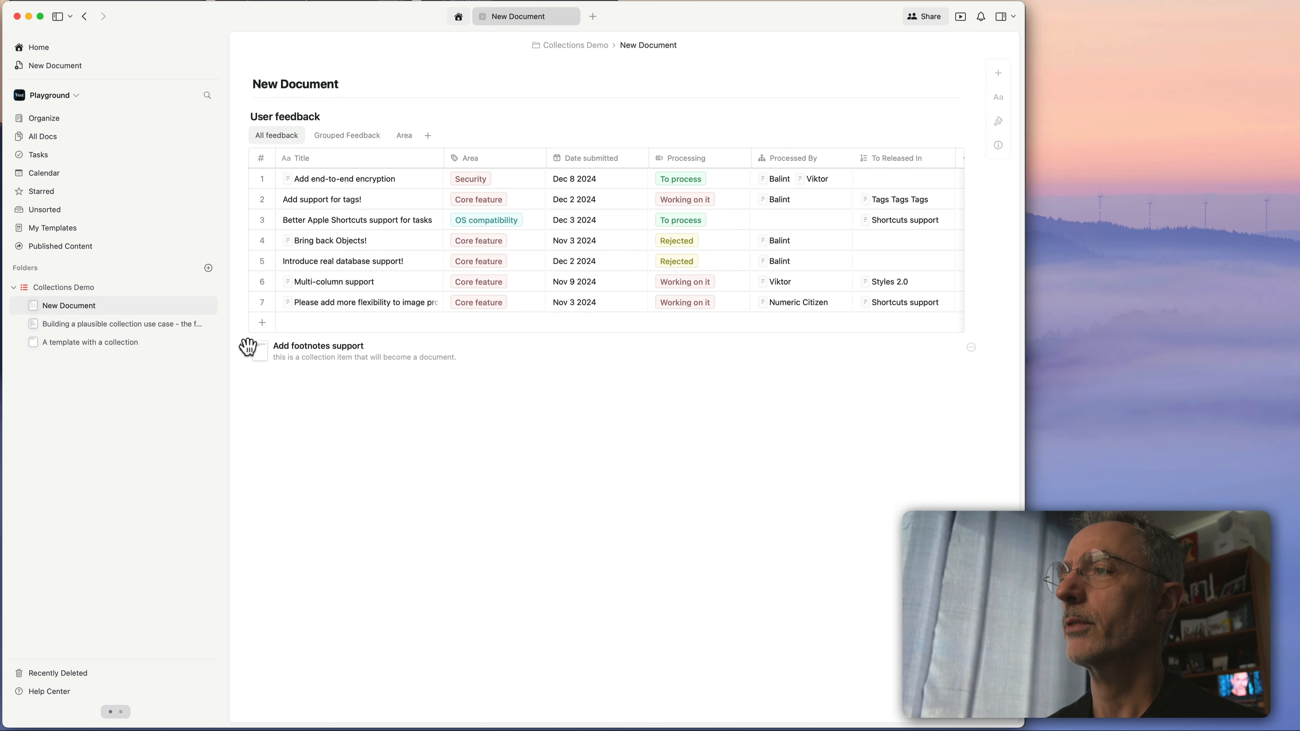
drag(242, 347, 328, 300)
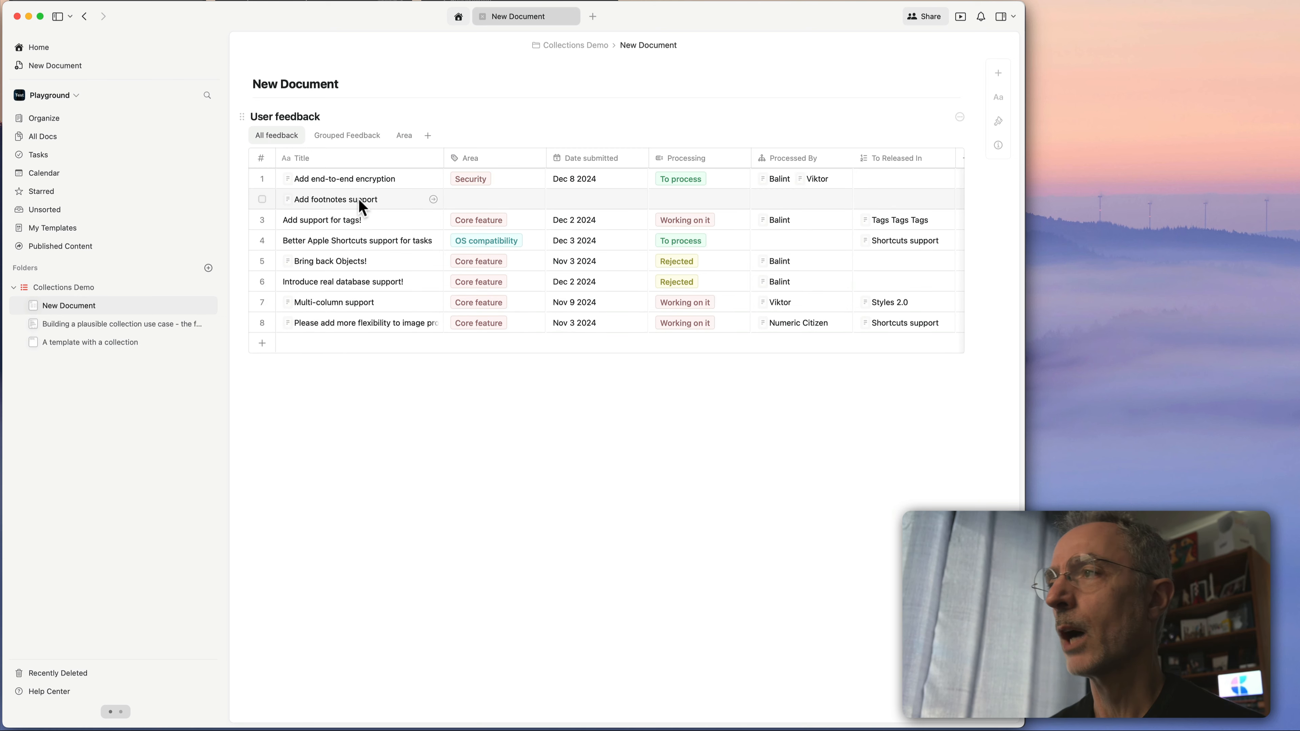
Open the "Add footnotes support" row's page to check its fields and body text, and return to New Document.
click(433, 200)
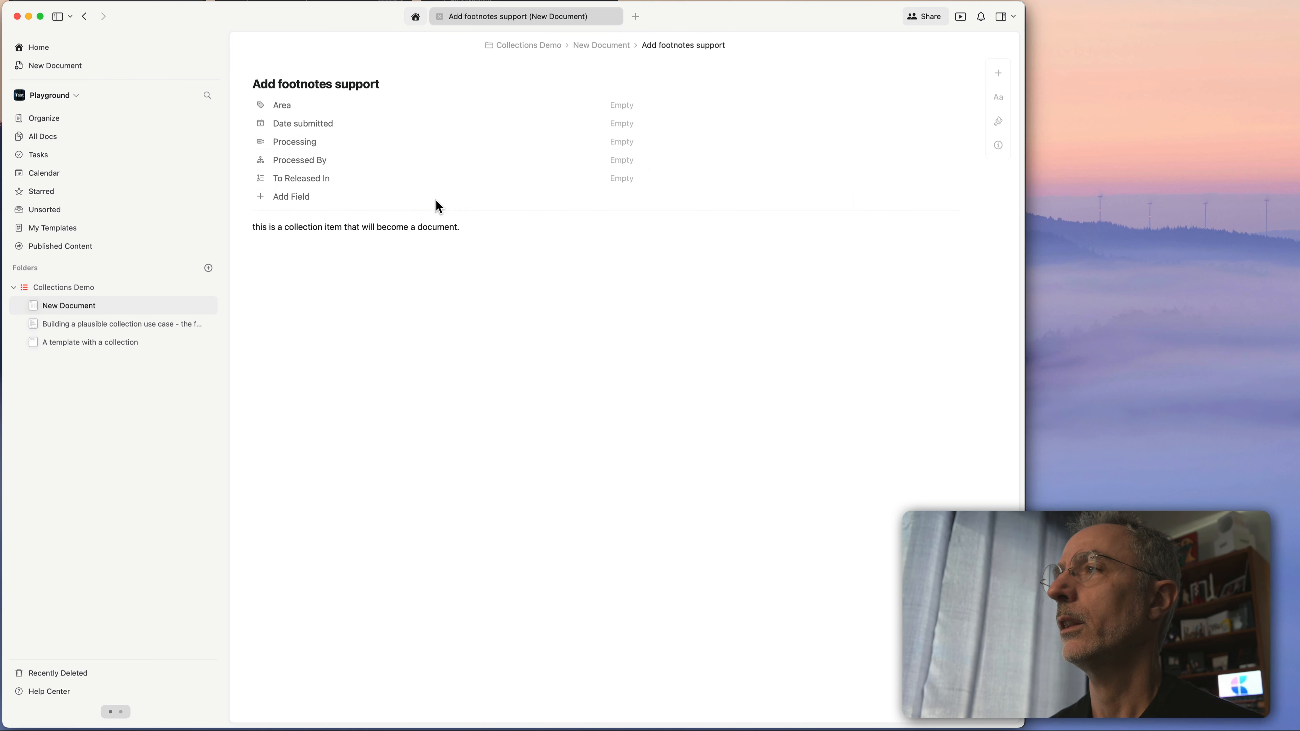
click(596, 45)
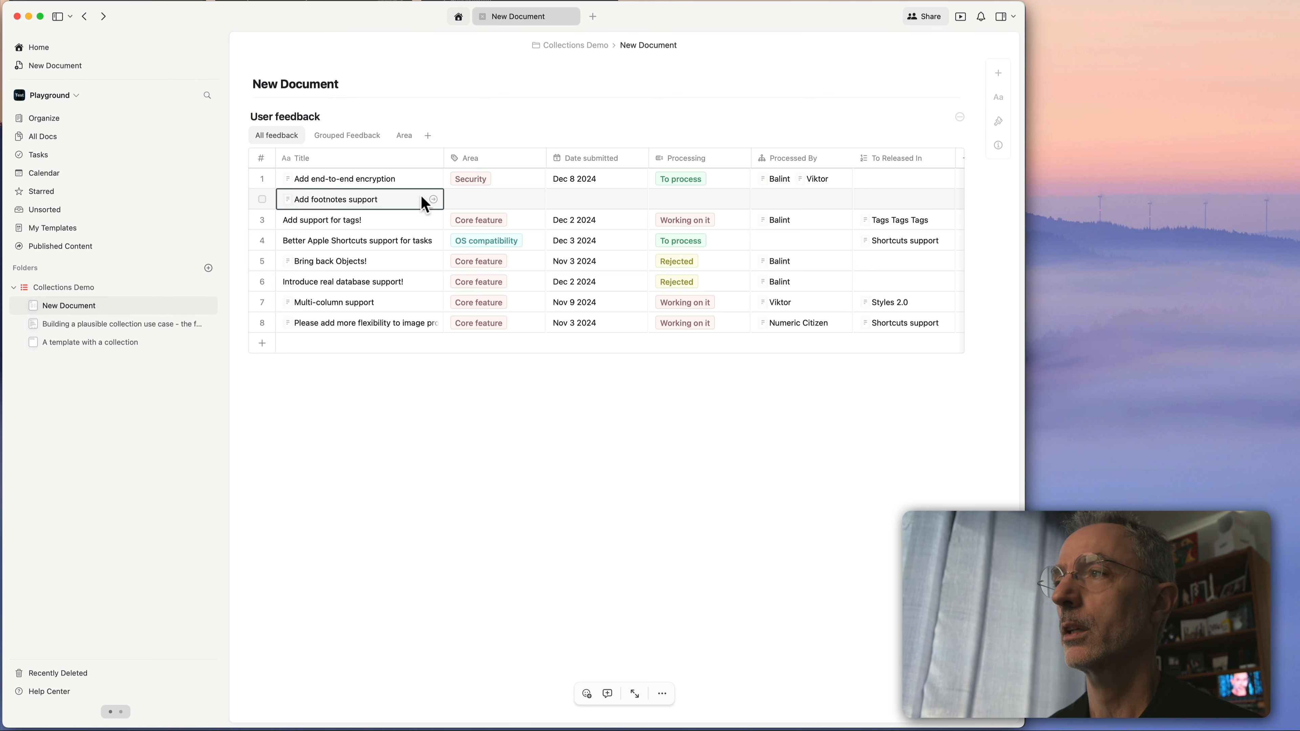
click(433, 199)
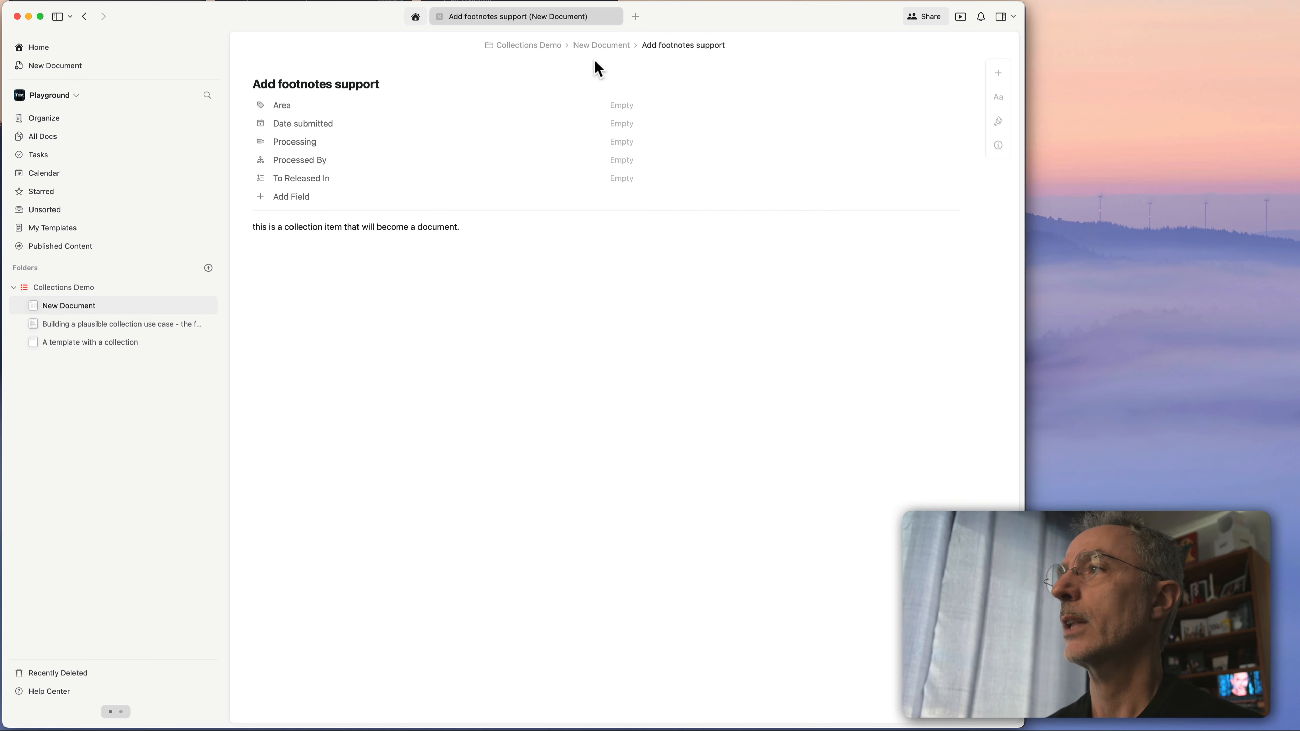
click(597, 49)
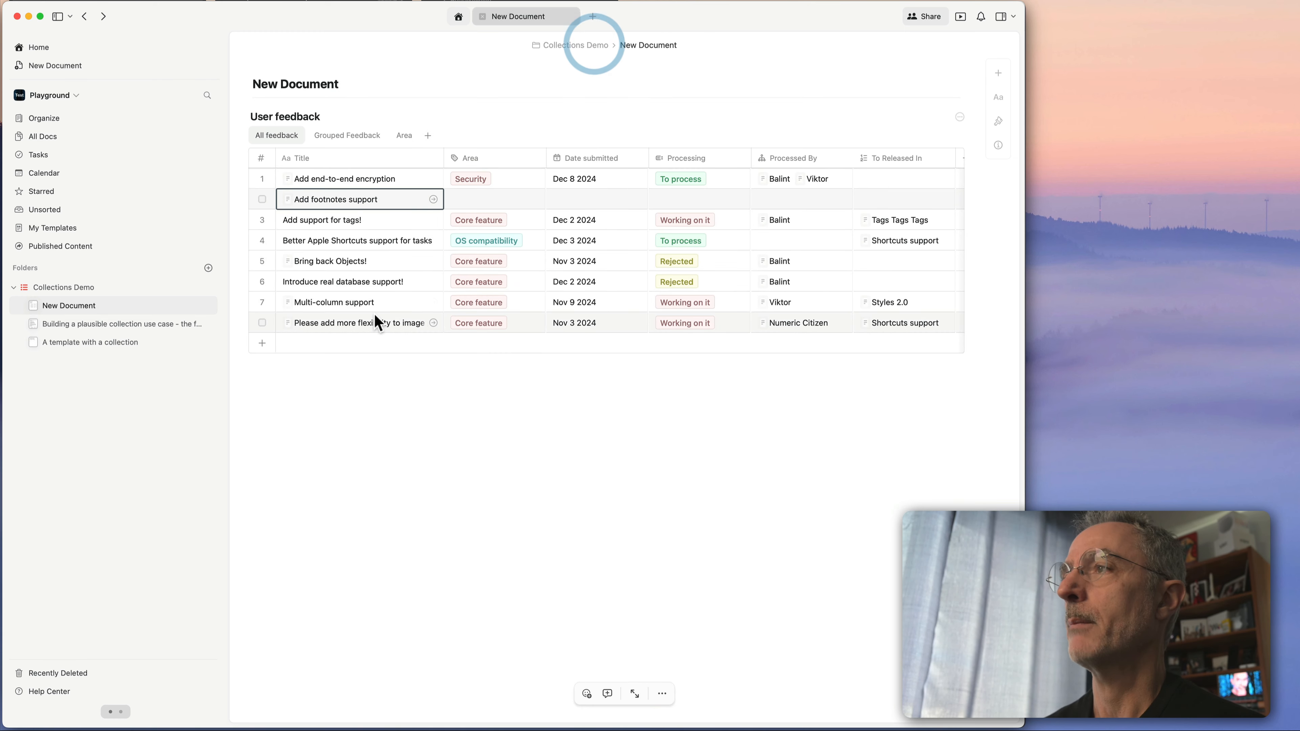
click(513, 370)
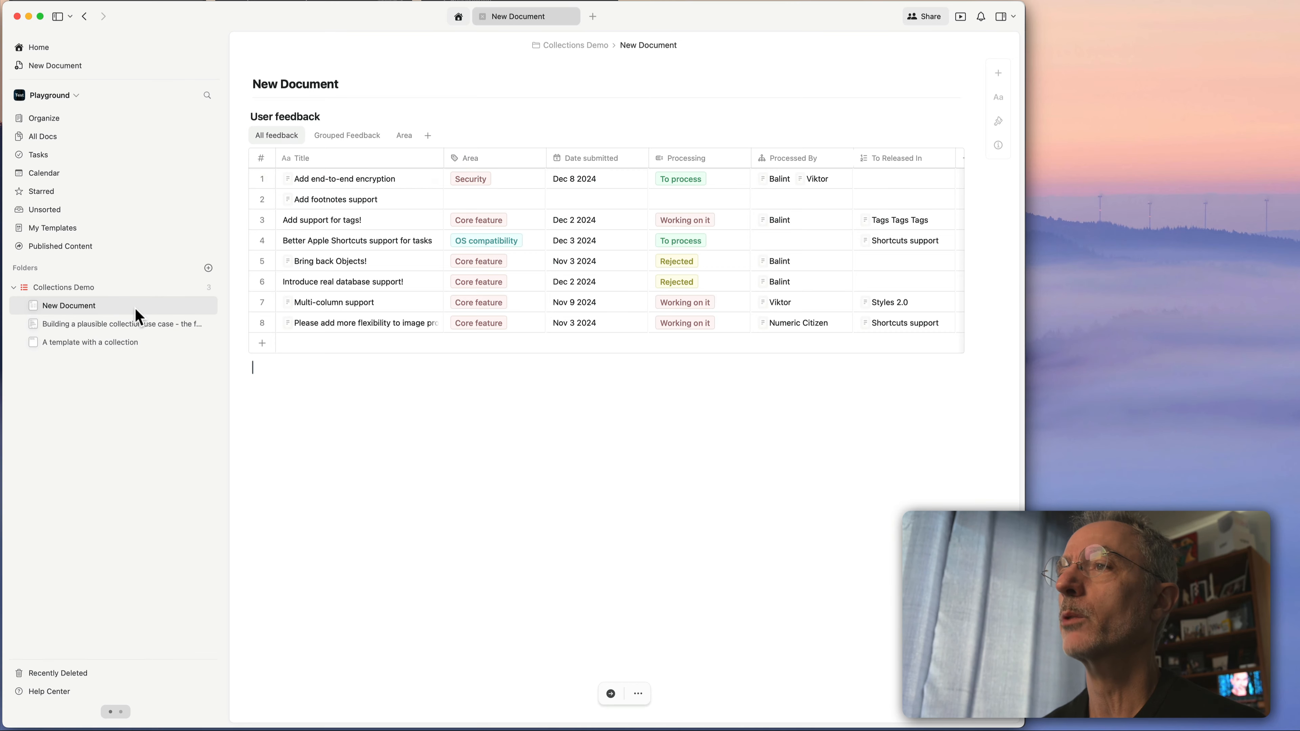
Try placing New Document inside the feedback pipeline document above the Employees collection, and return it to the Collections Demo folder.
click(132, 325)
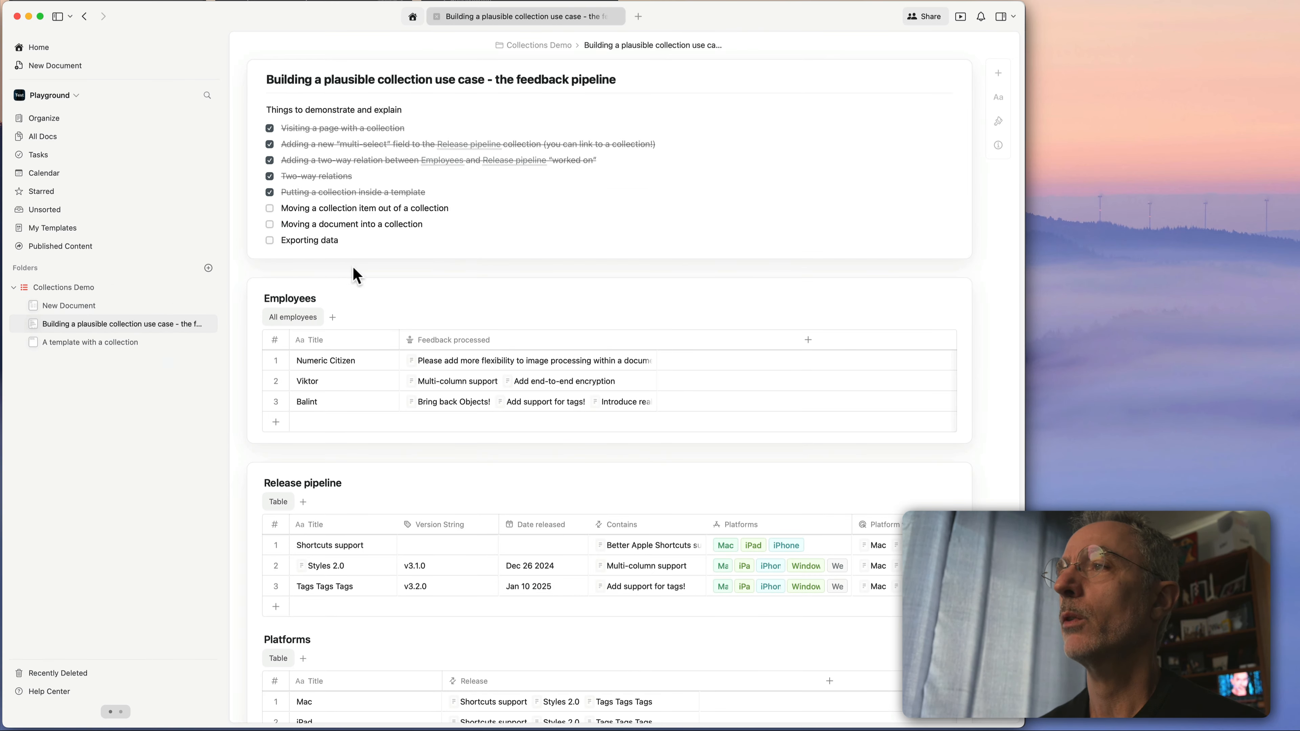
drag(72, 309, 308, 272)
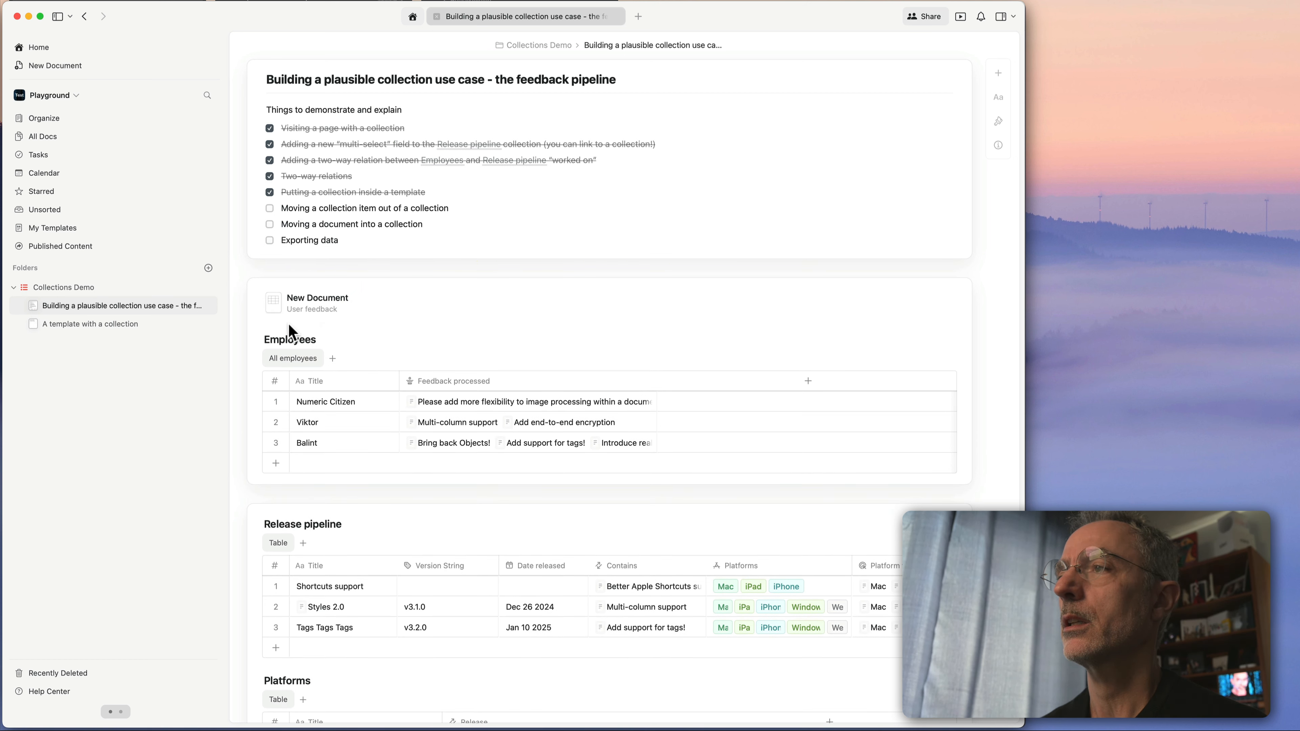
click(289, 277)
drag(278, 310, 130, 297)
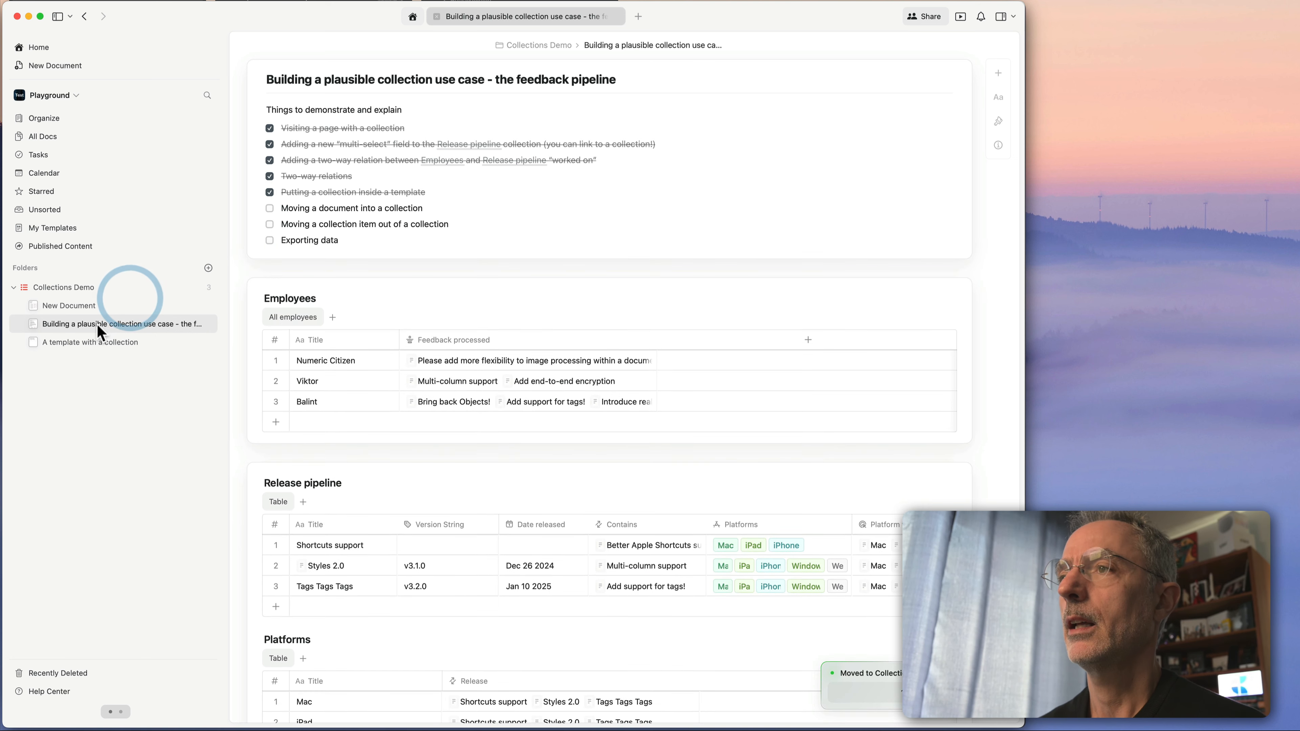
Move the User feedback collection from New Document into the feedback pipeline document, and delete the emptied New Document.
click(72, 305)
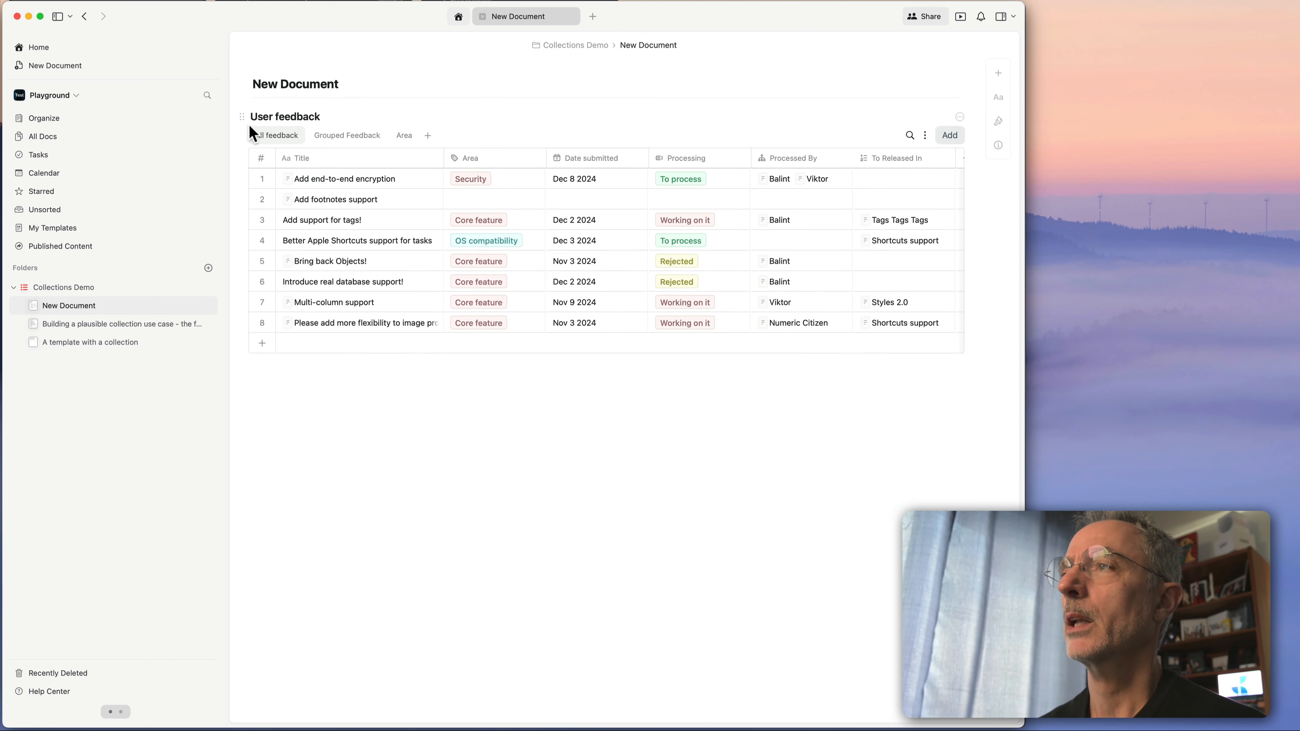
drag(244, 117, 97, 322)
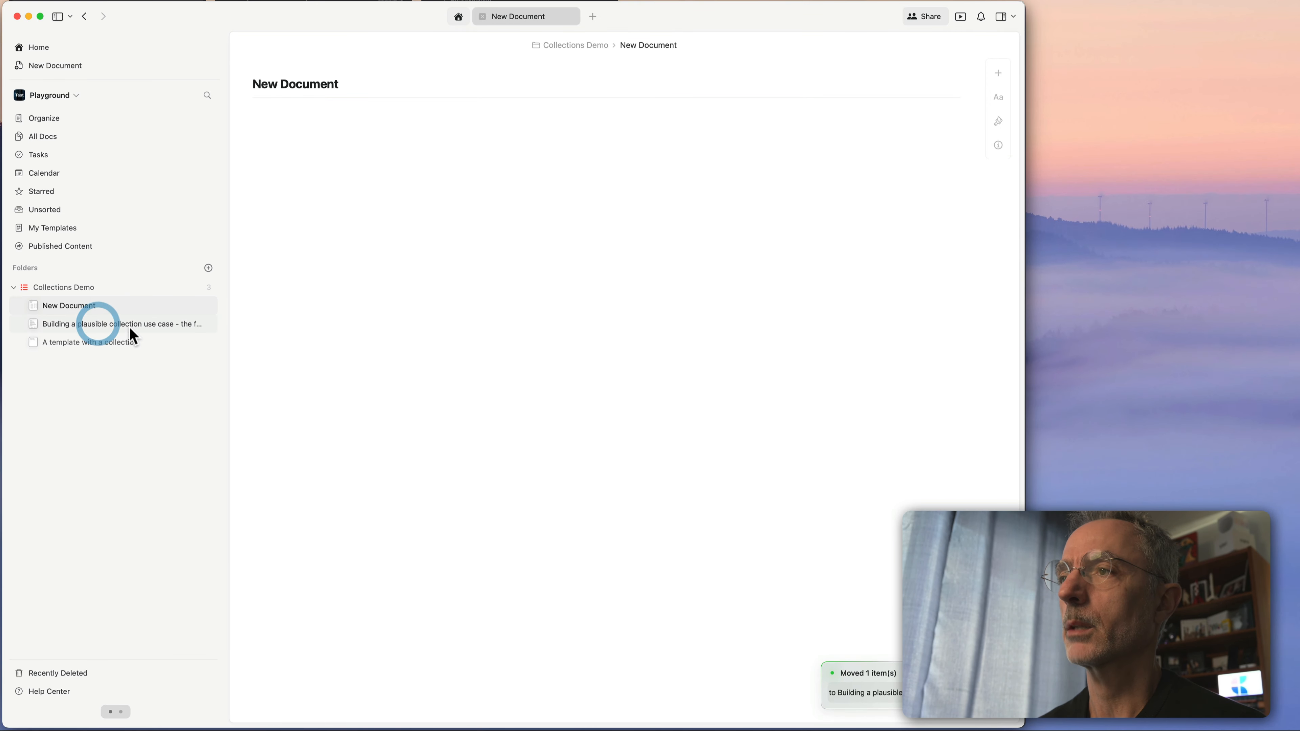
right_click(32, 306)
click(71, 461)
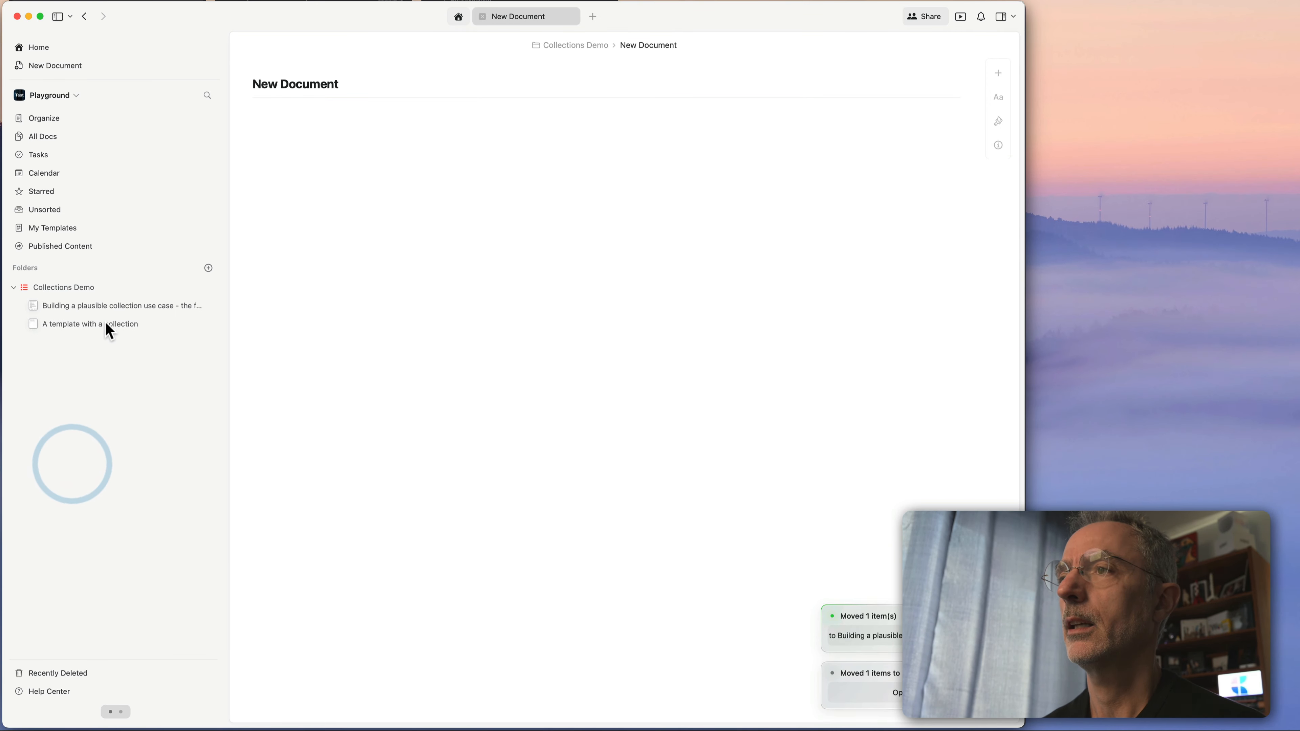
In the feedback pipeline document, move the User feedback collection below the checklist and insert a page break above it.
click(97, 310)
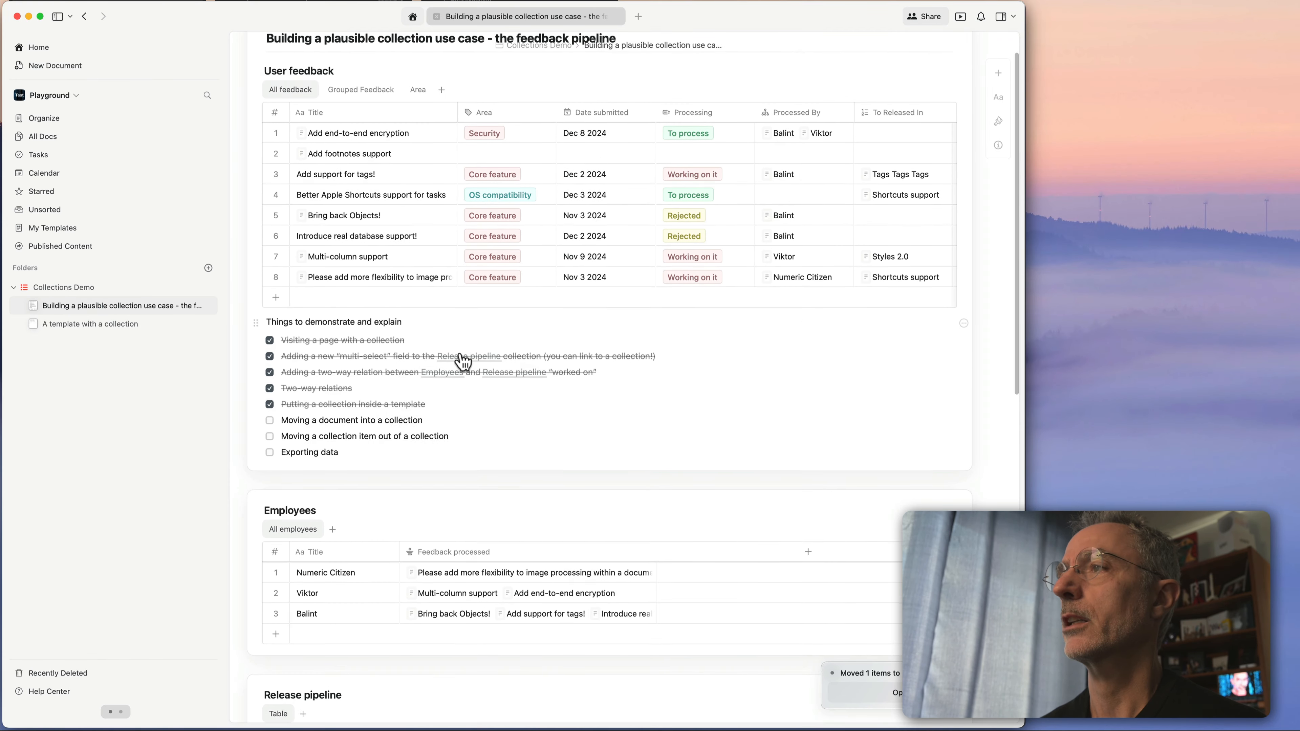
drag(255, 115, 263, 519)
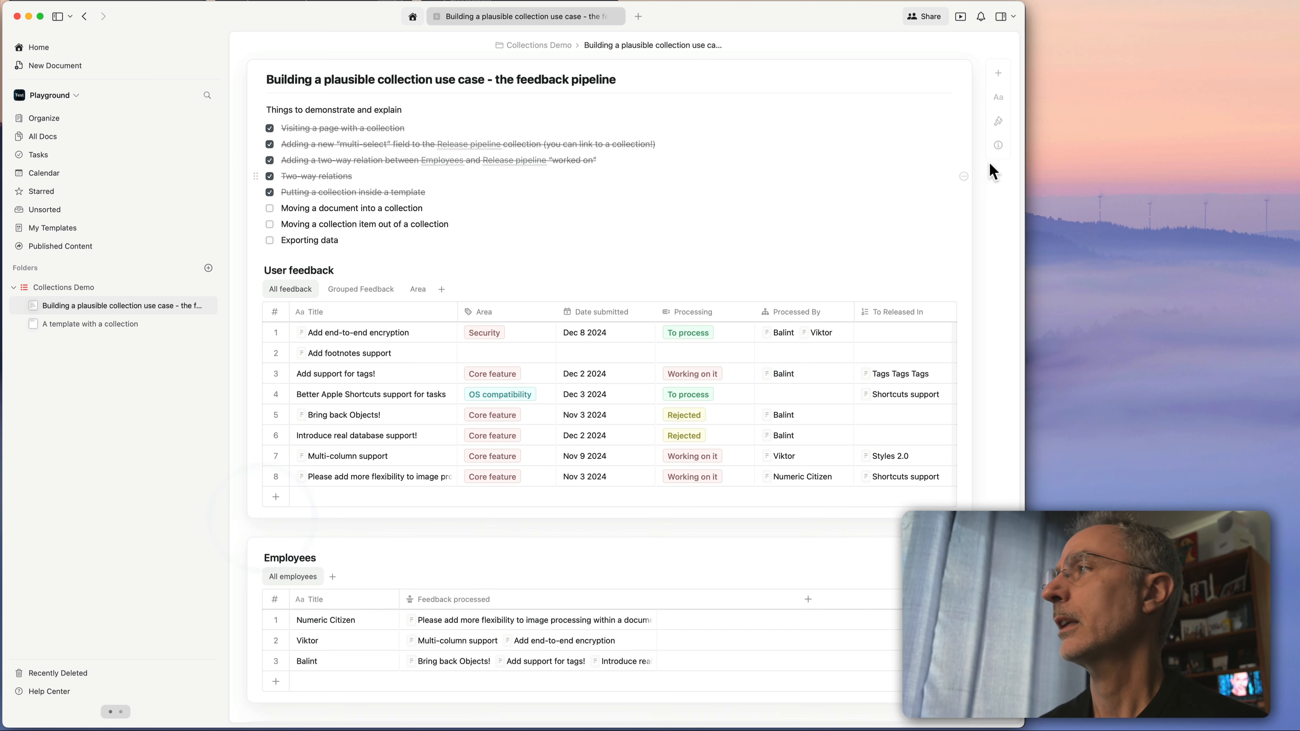
click(999, 74)
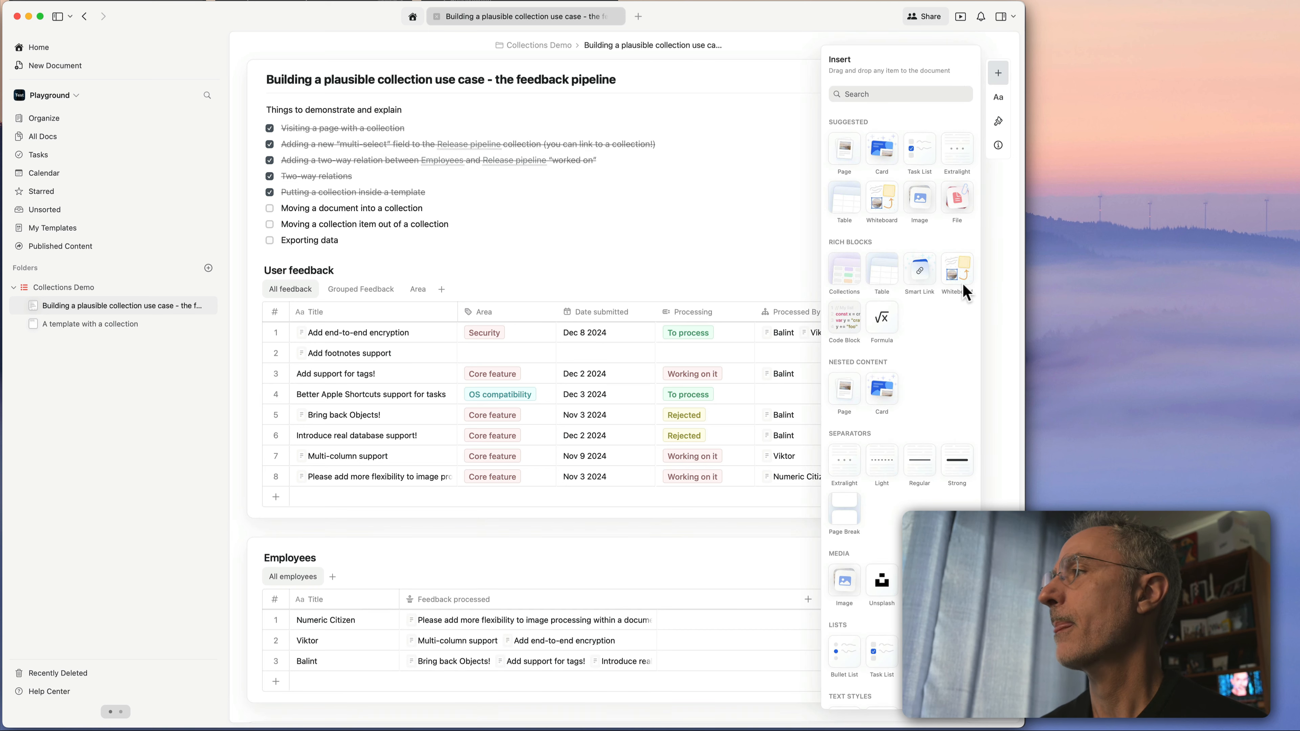
drag(856, 512, 572, 299)
click(1001, 78)
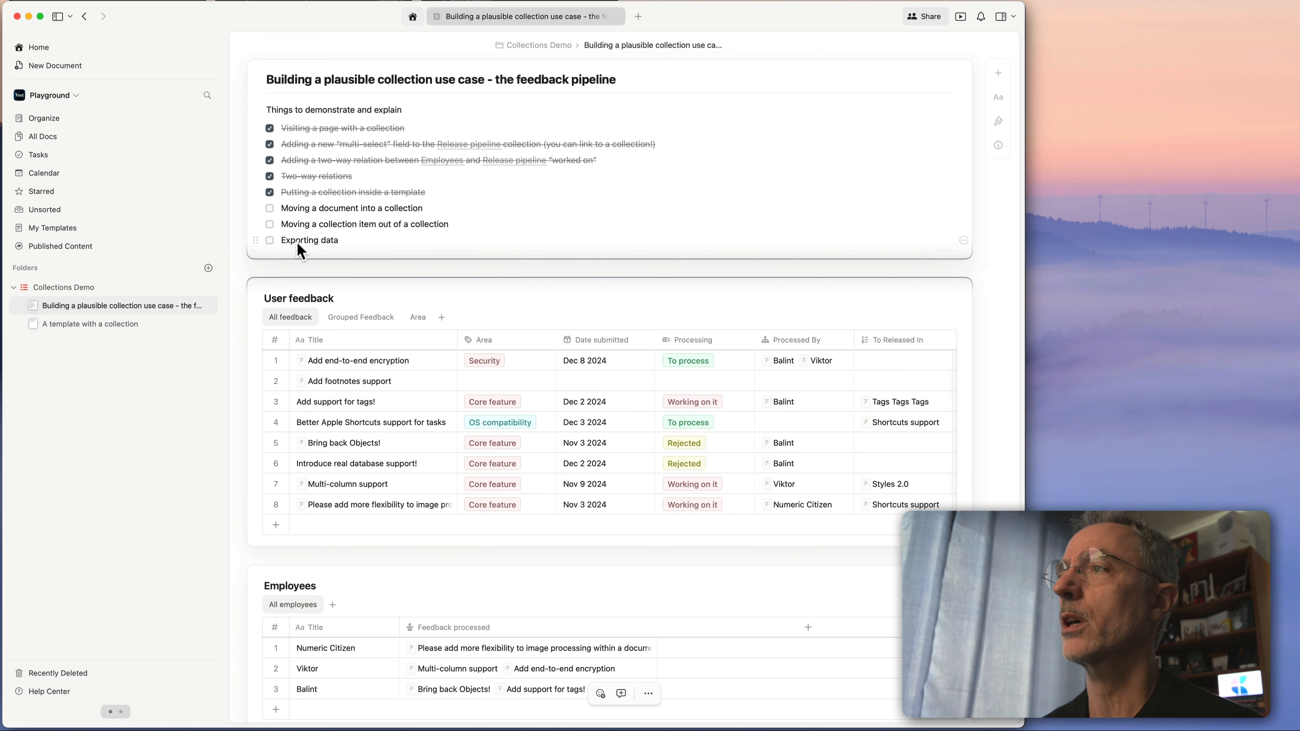
Mark the tasks "Moving a collection item out of a collection" and "Moving a document into a collection" as done.
click(270, 224)
click(270, 208)
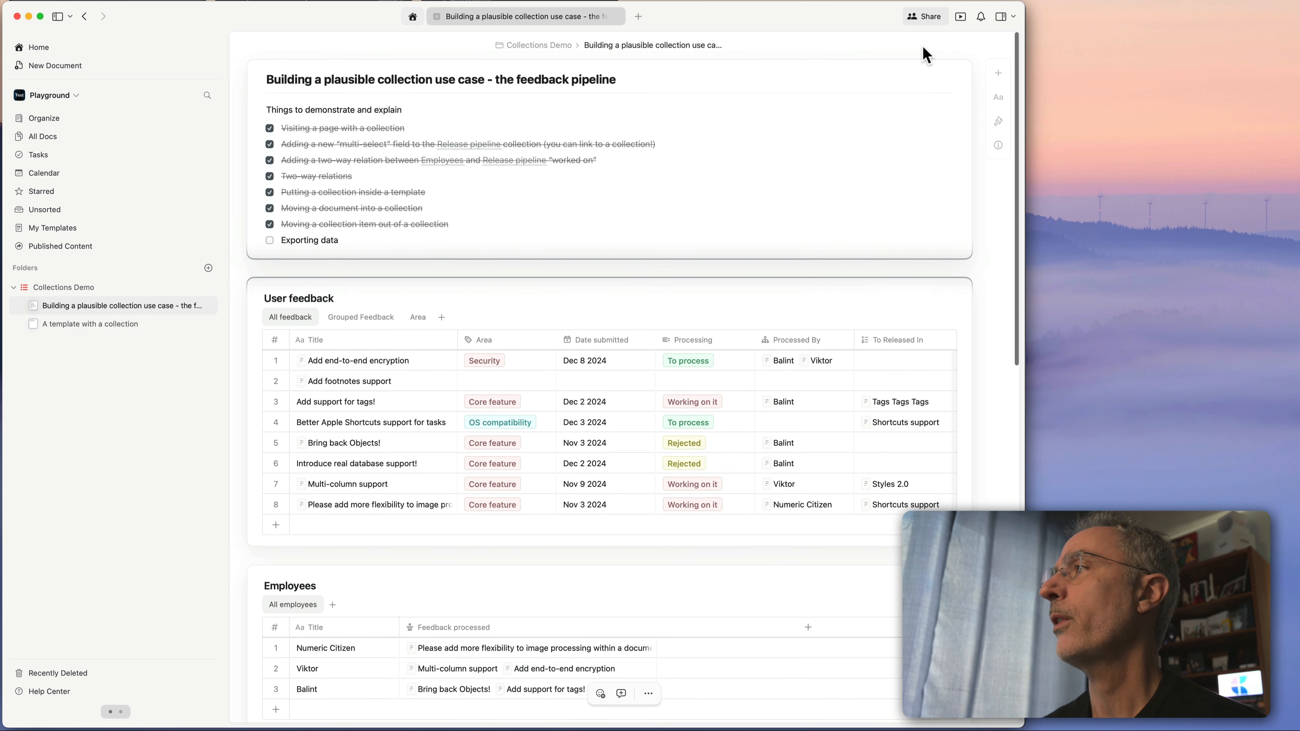
Preview the feedback pipeline document as a PDF export, look through its pages, and close the preview without saving.
click(924, 16)
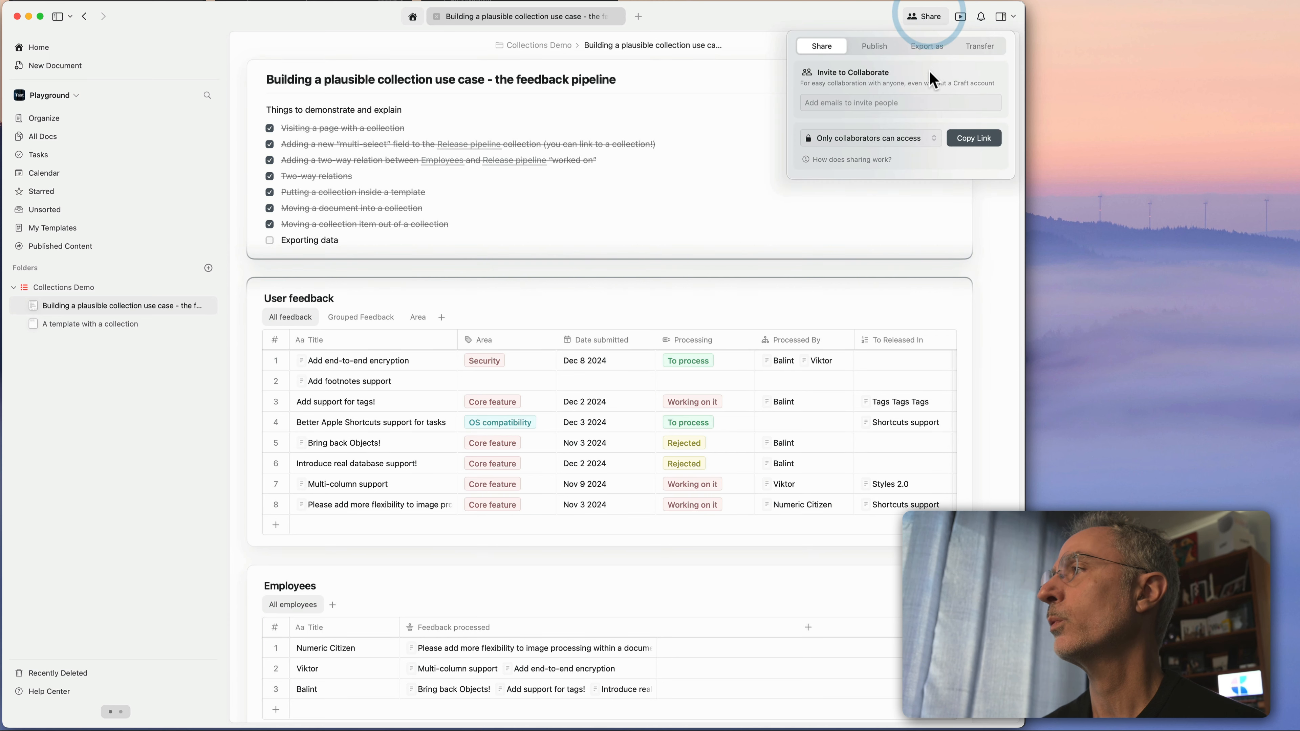
click(914, 51)
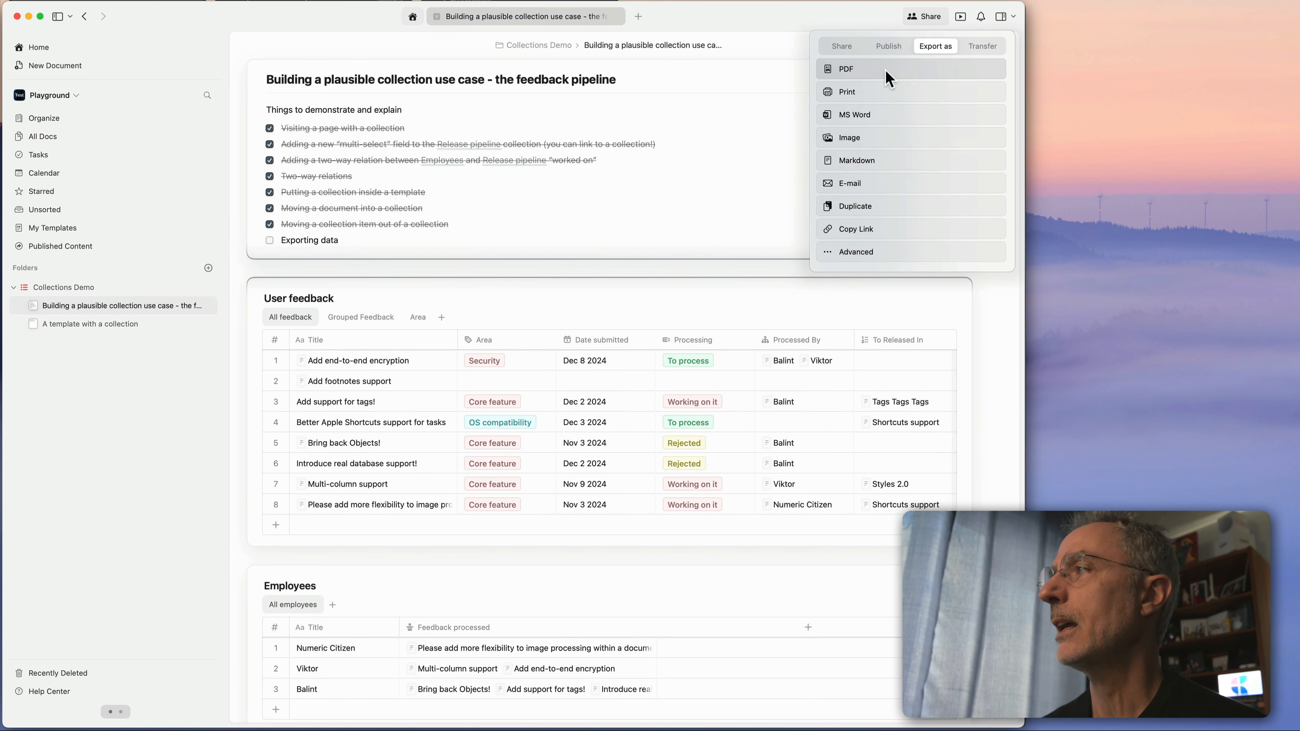
click(883, 70)
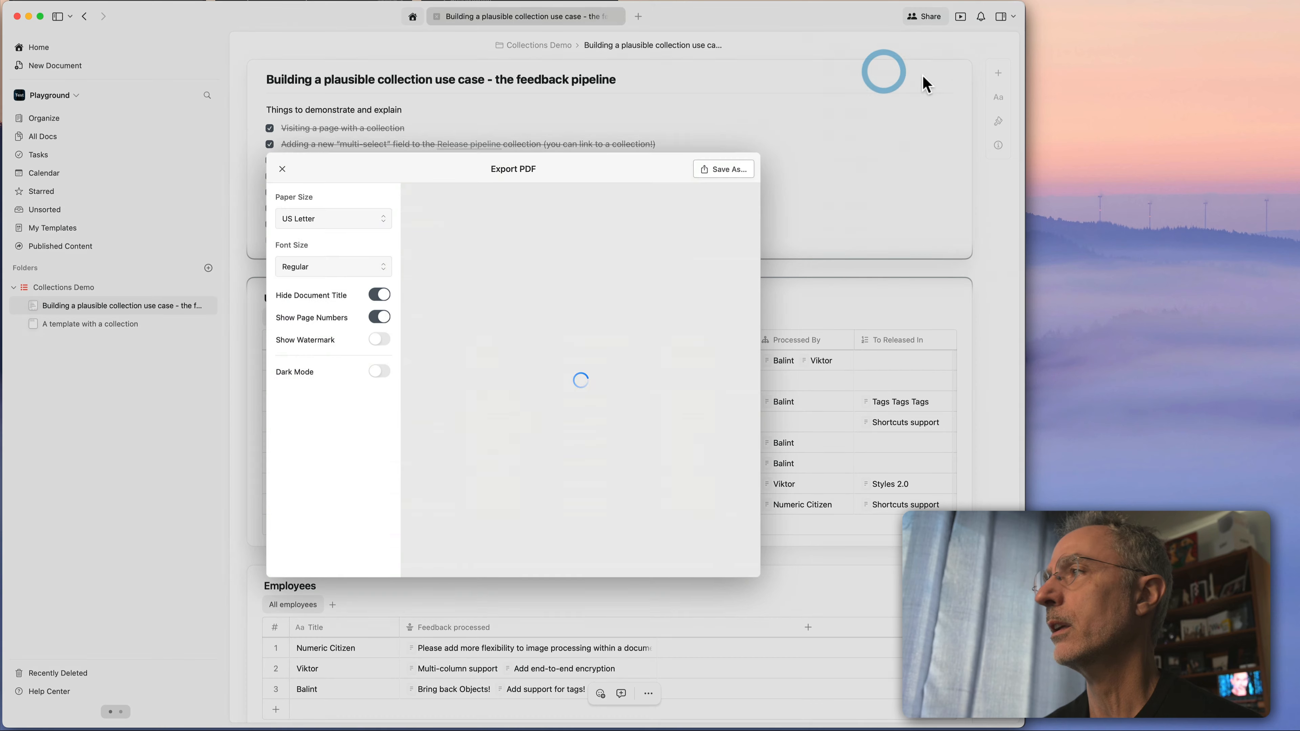
scroll(686, 310, right, 15)
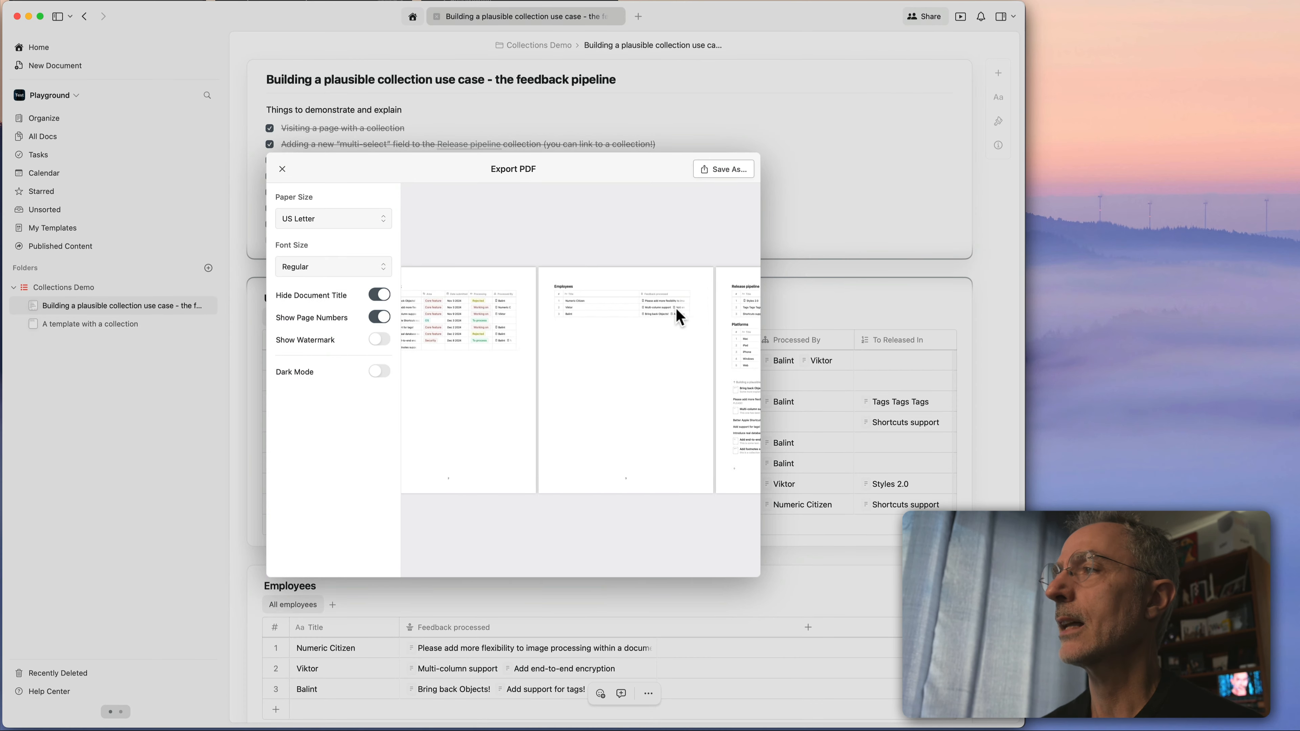
scroll(680, 317, left, 15)
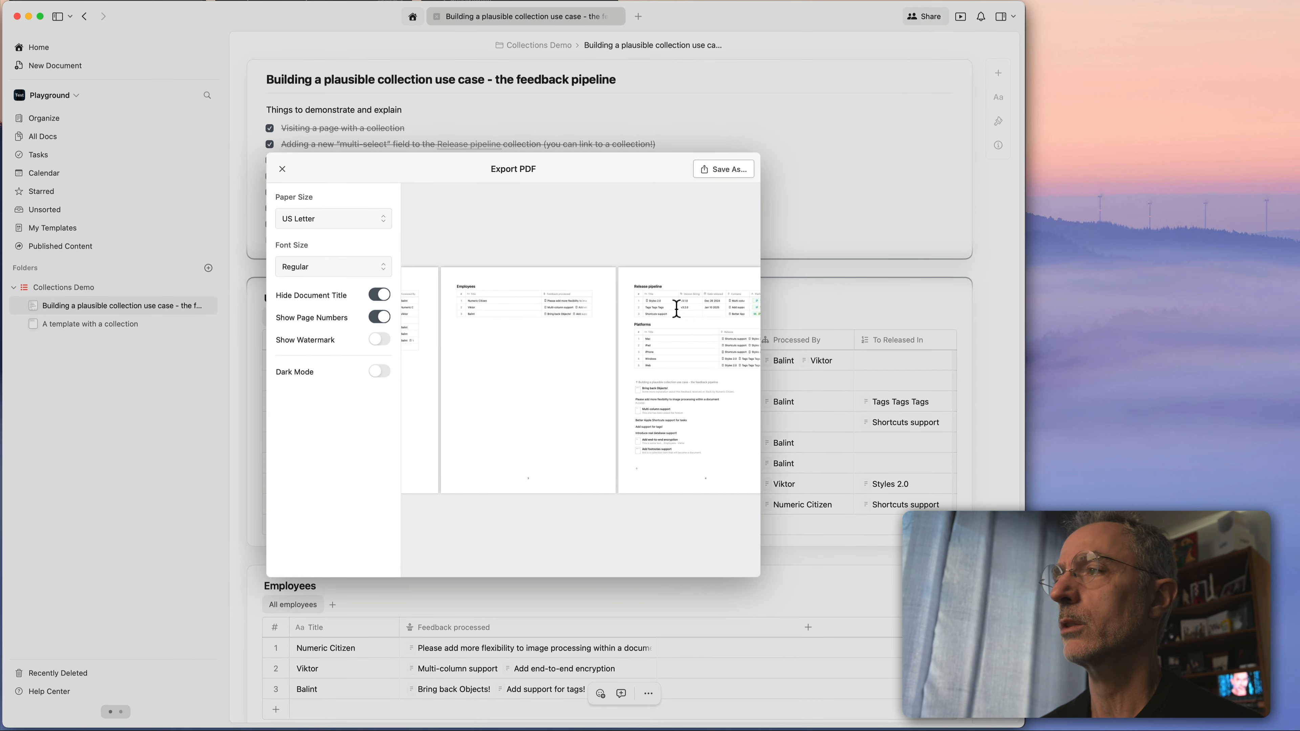
click(282, 170)
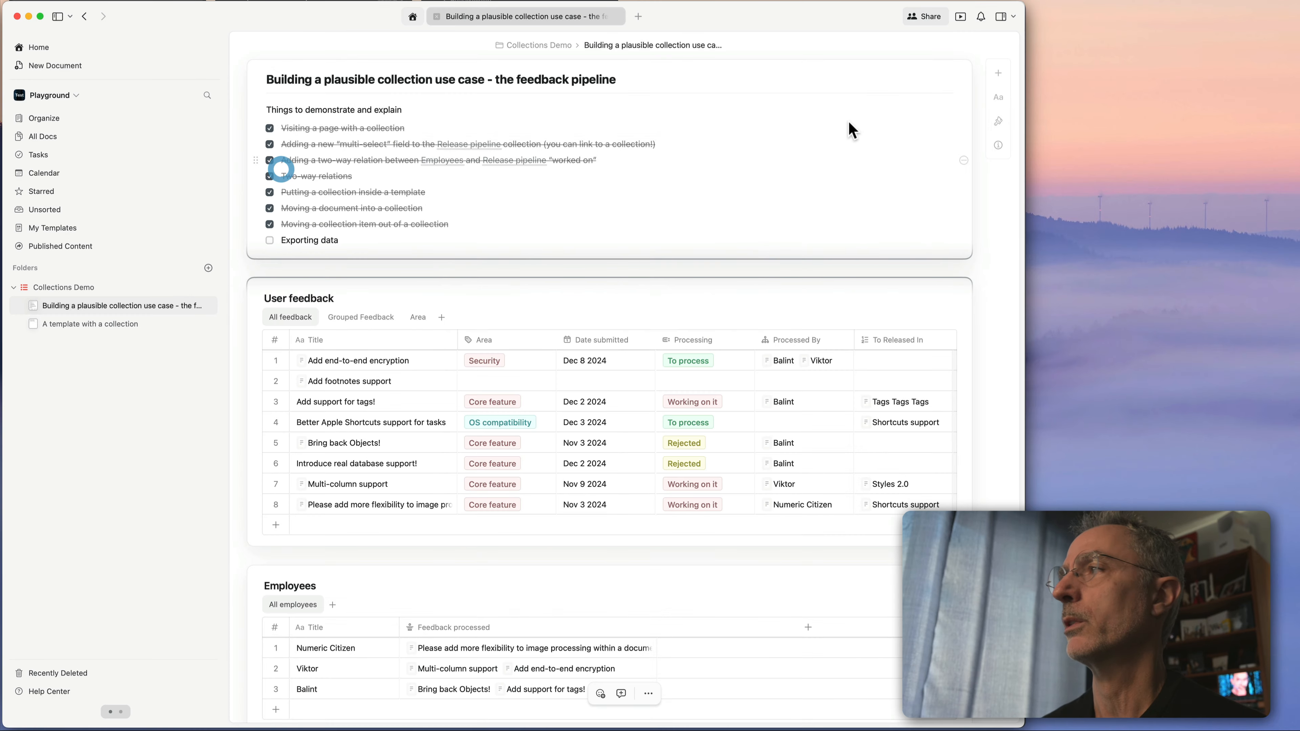
Export the feedback pipeline document to MS Word, saving it under its suggested name in the Episode 81 folder.
click(939, 19)
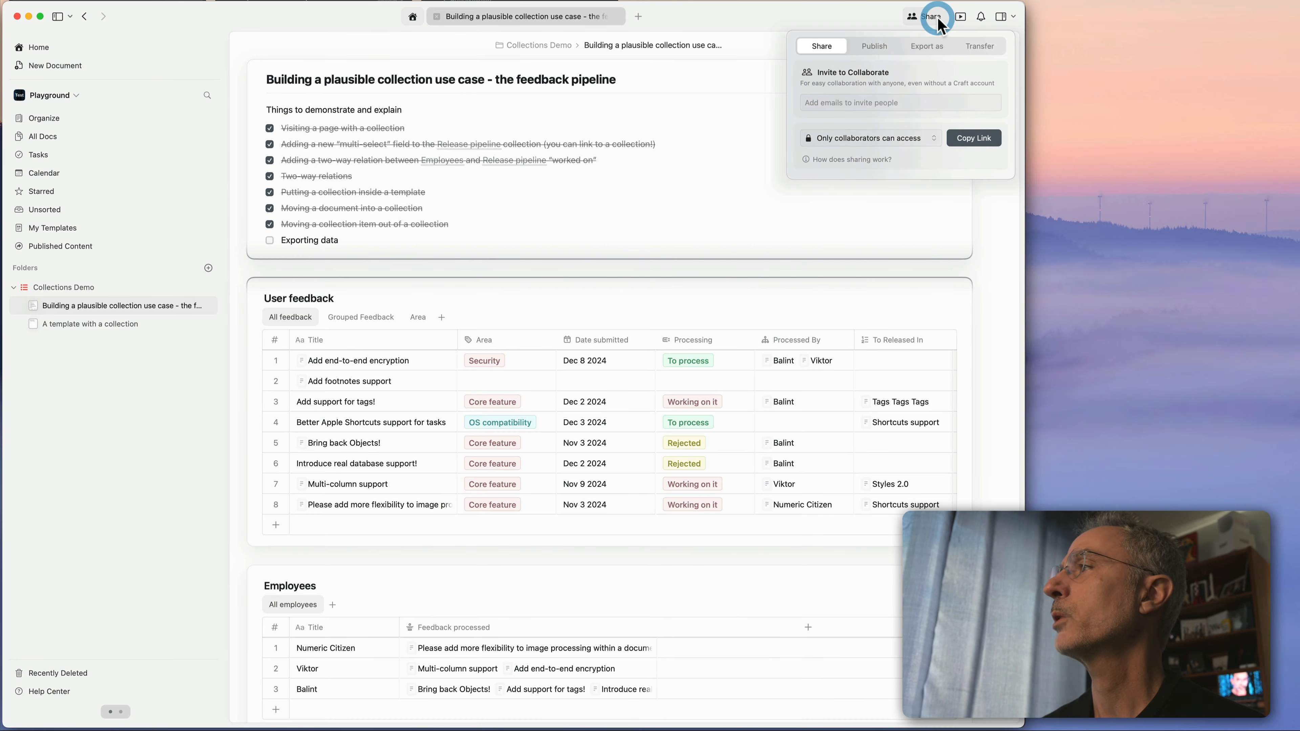
click(939, 47)
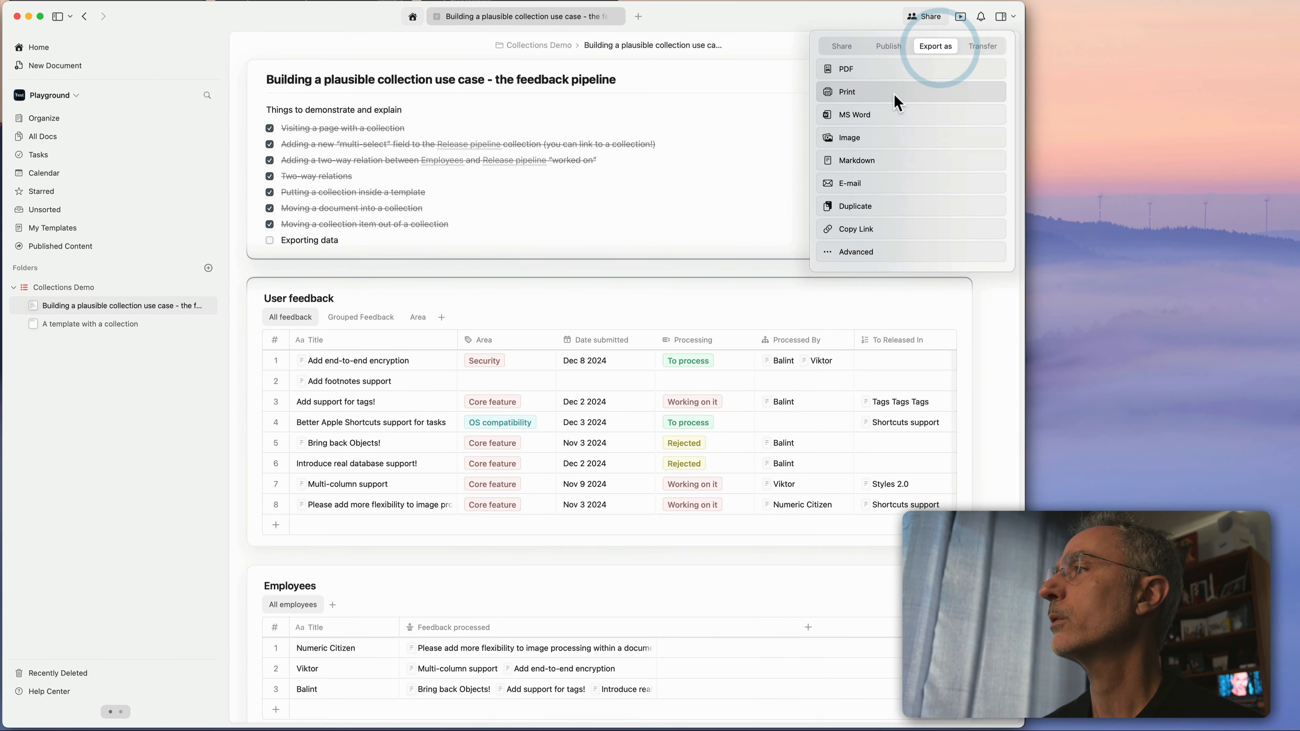
click(882, 123)
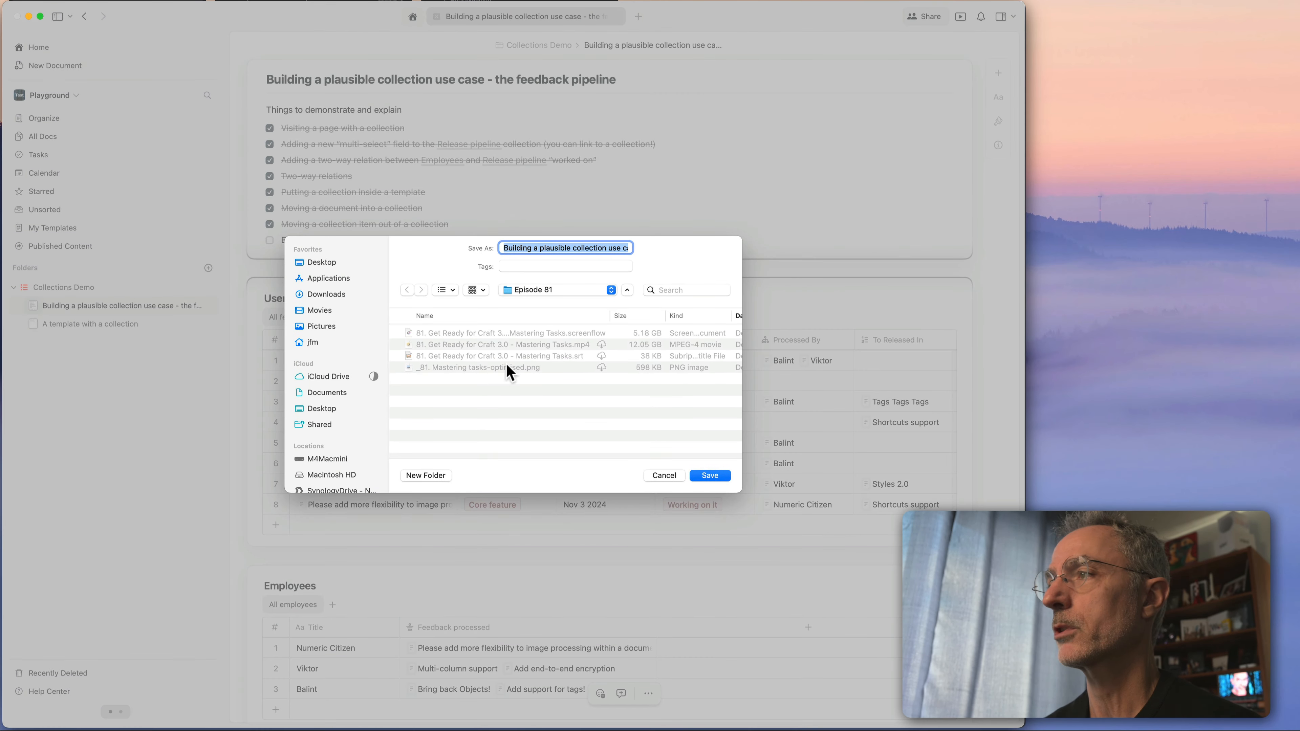
click(710, 476)
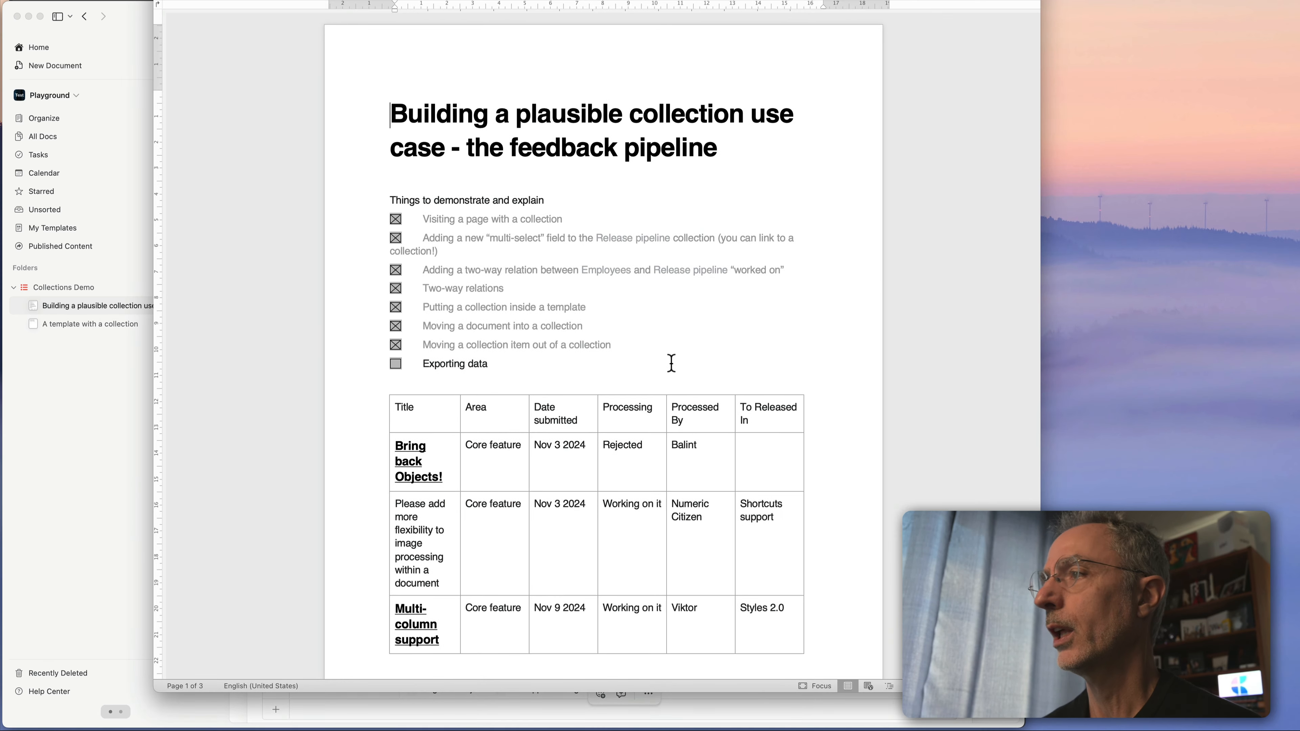
Look through the collection tables in the exported Word document, from the feedback table to the platform releases.
scroll(671, 364, down, 10)
scroll(676, 367, down, 10)
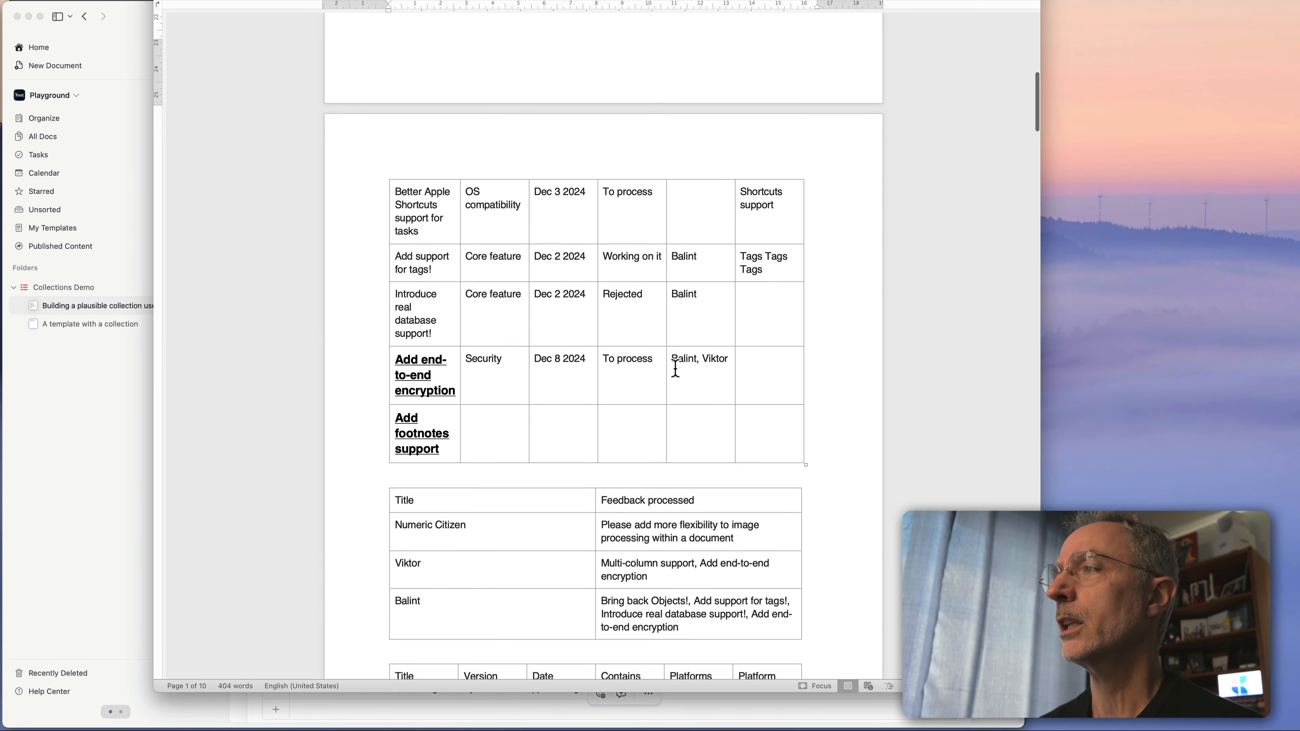
scroll(675, 367, down, 8)
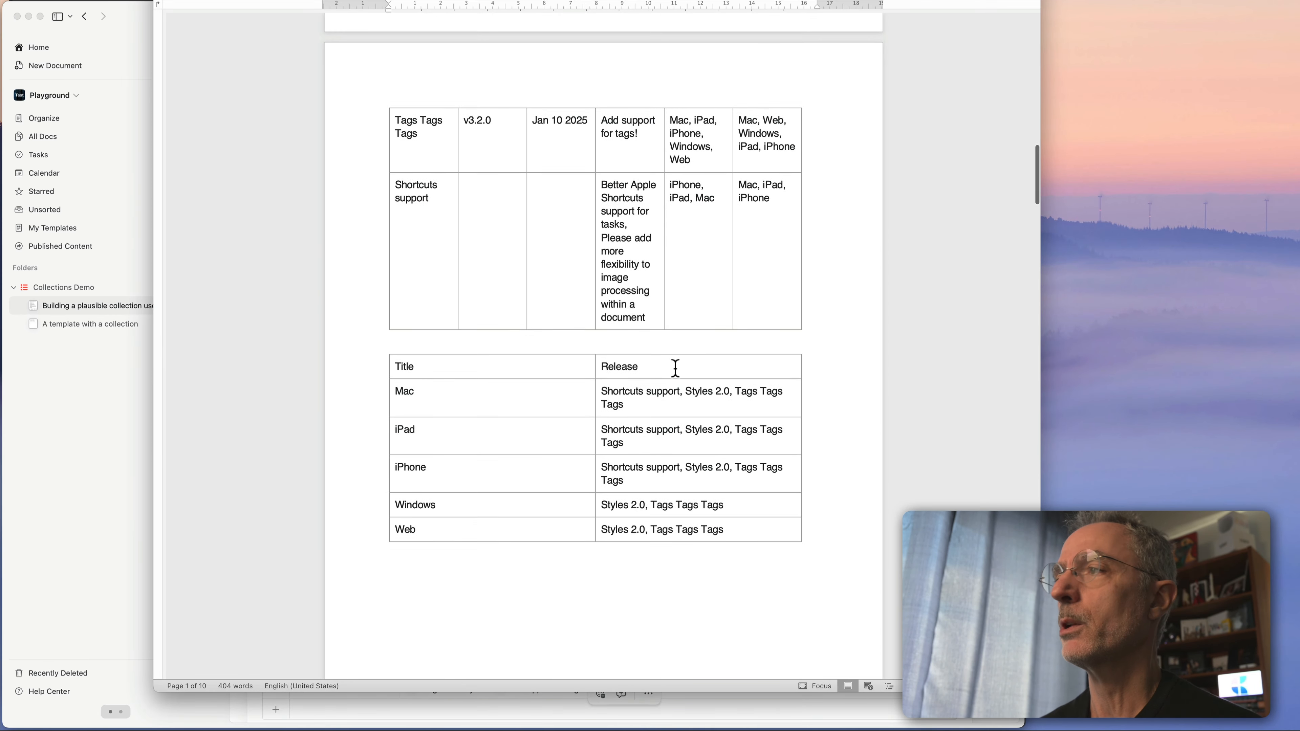
scroll(680, 368, up, 8)
scroll(681, 368, up, 15)
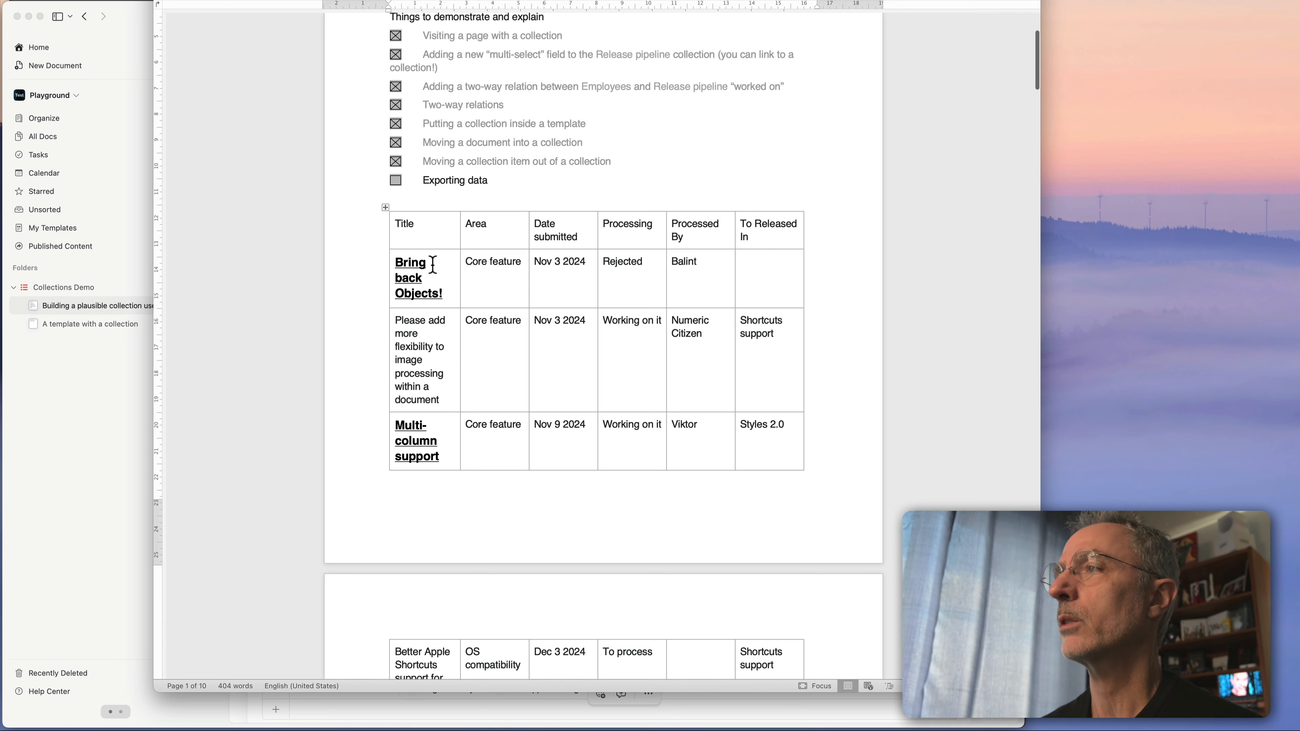
Follow the "Add end-to-end encryption" link in the feedback table to its page and test the employee link there, declining to open it.
scroll(452, 413, down, 10)
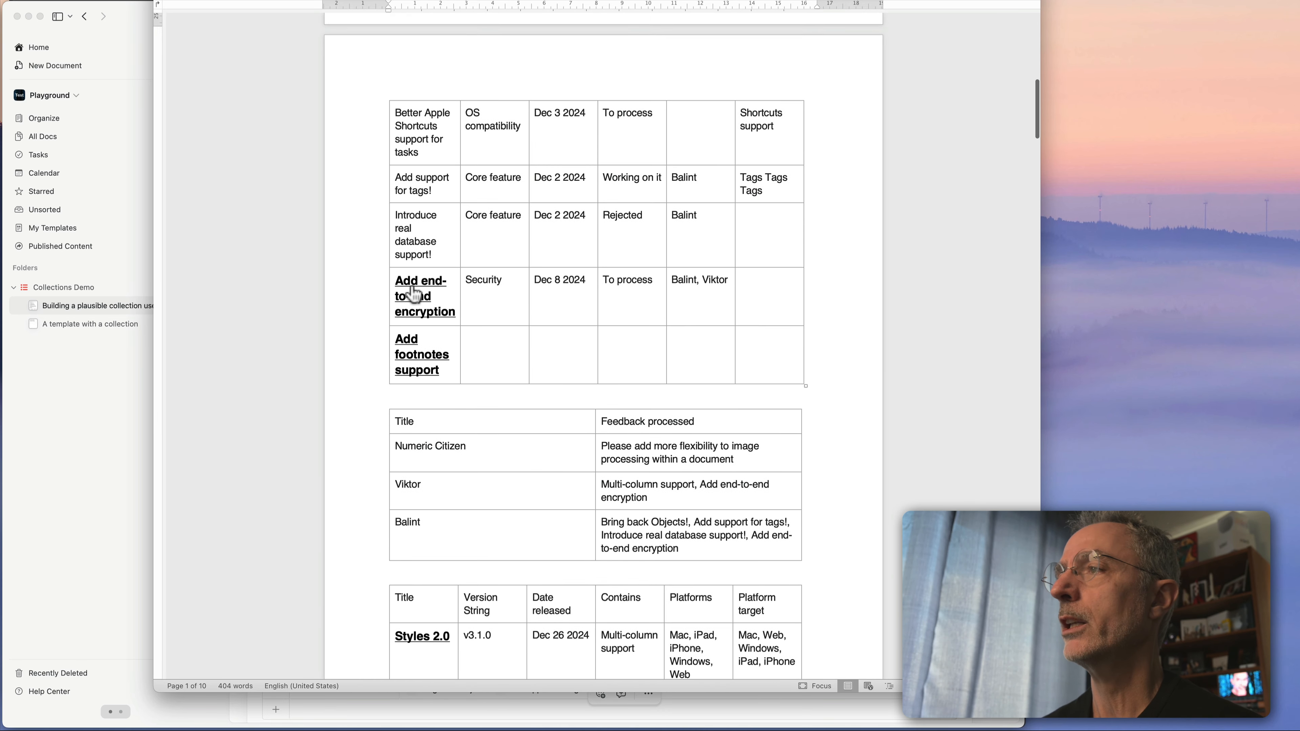
click(419, 306)
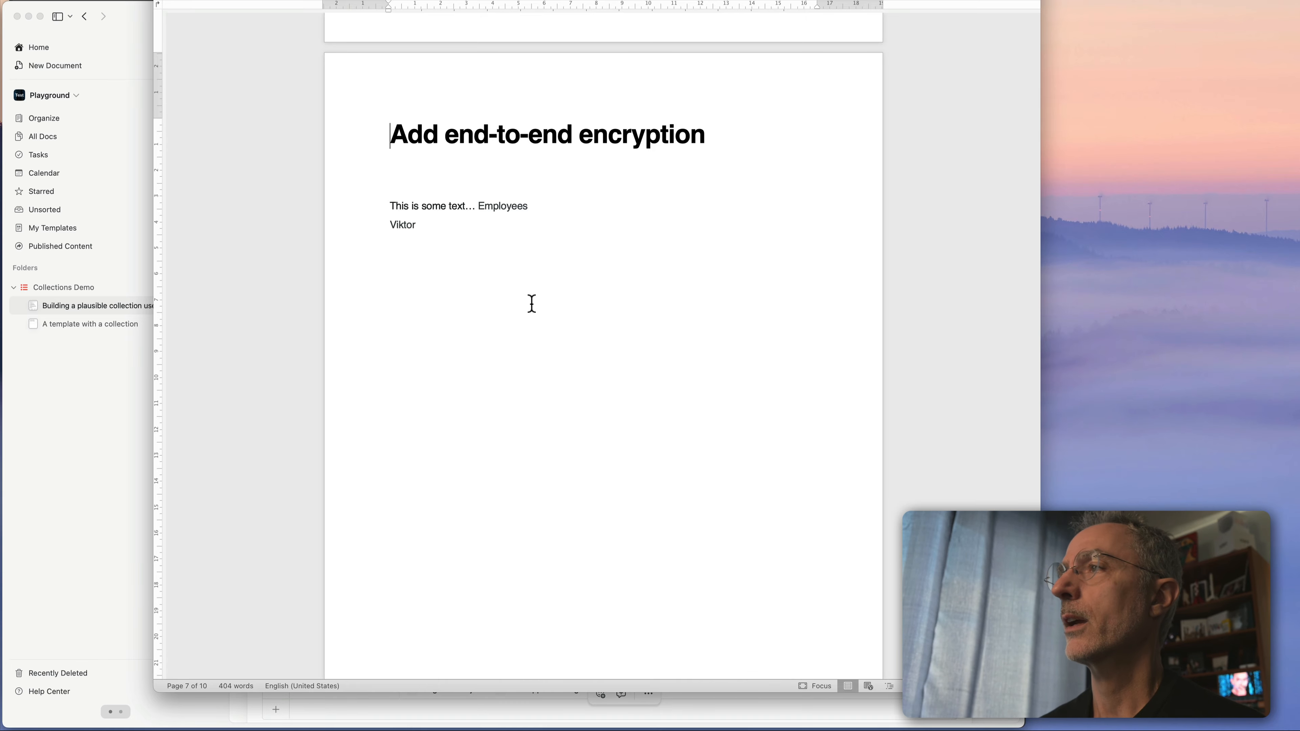
scroll(532, 304, up, 20)
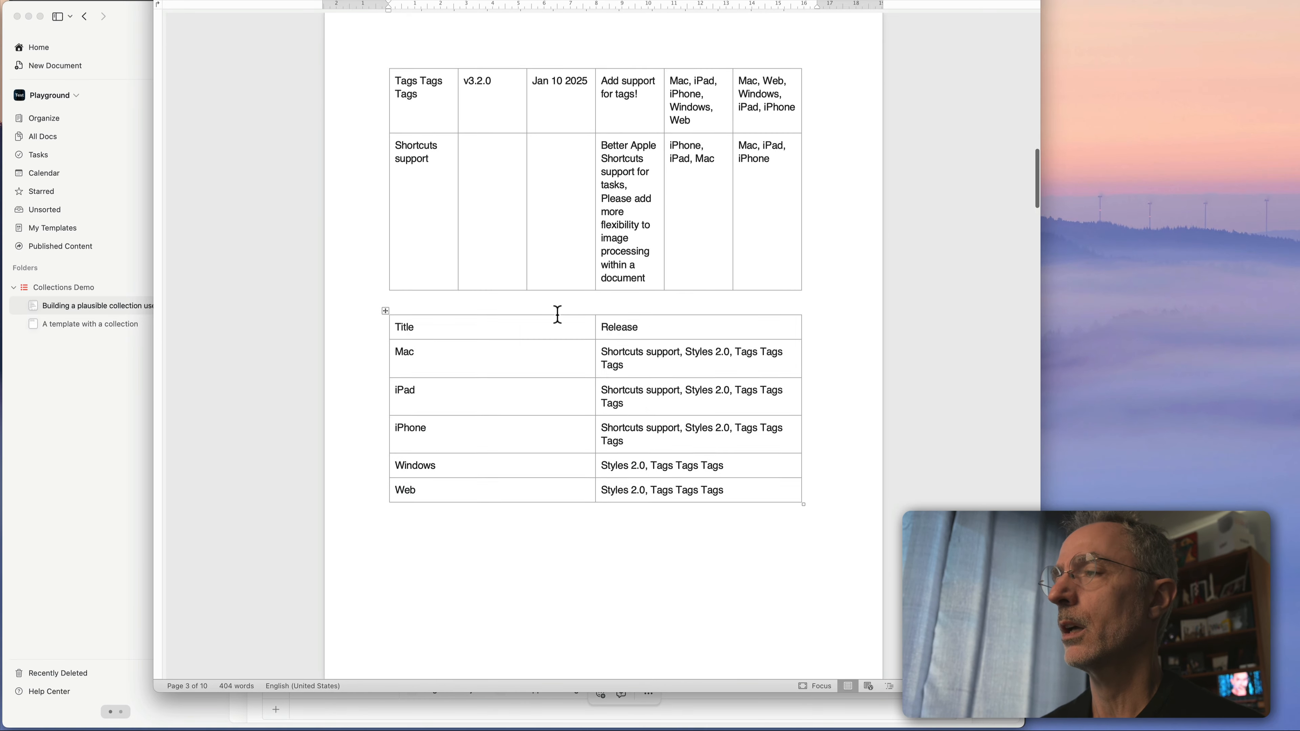
scroll(558, 315, up, 15)
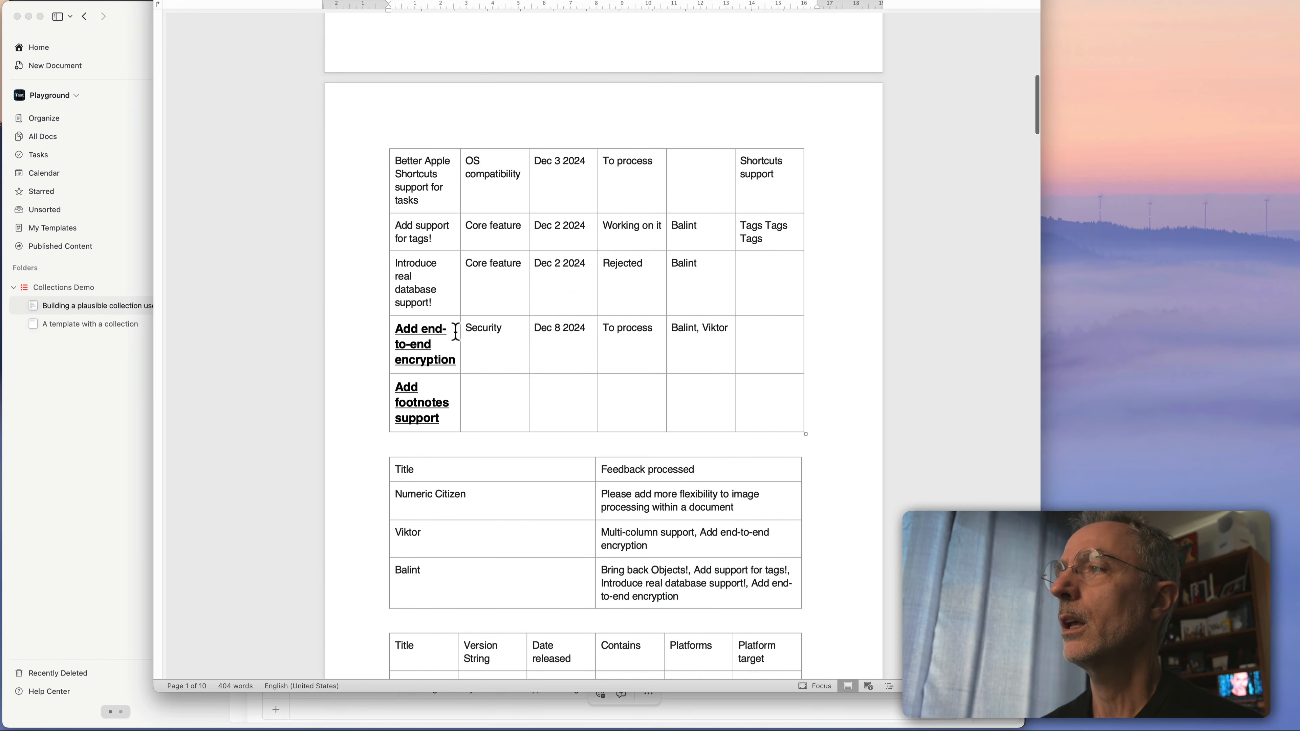
click(421, 336)
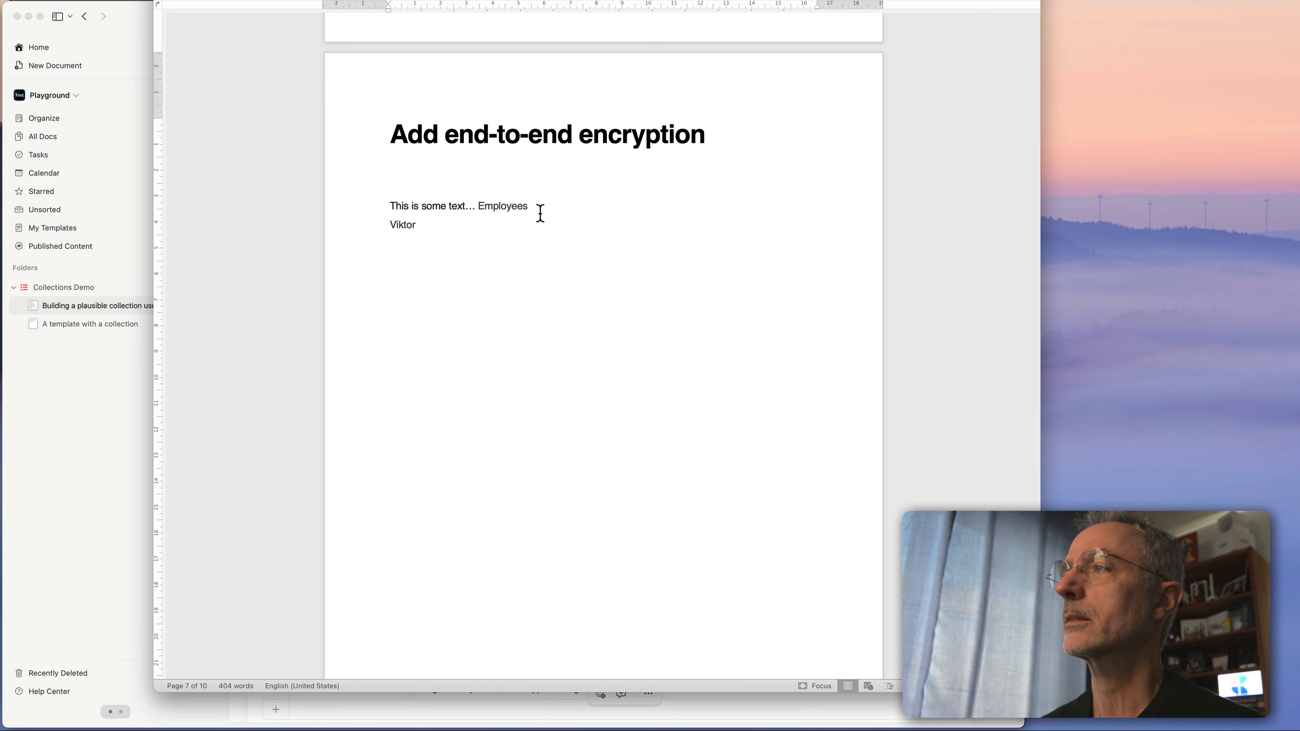
click(402, 229)
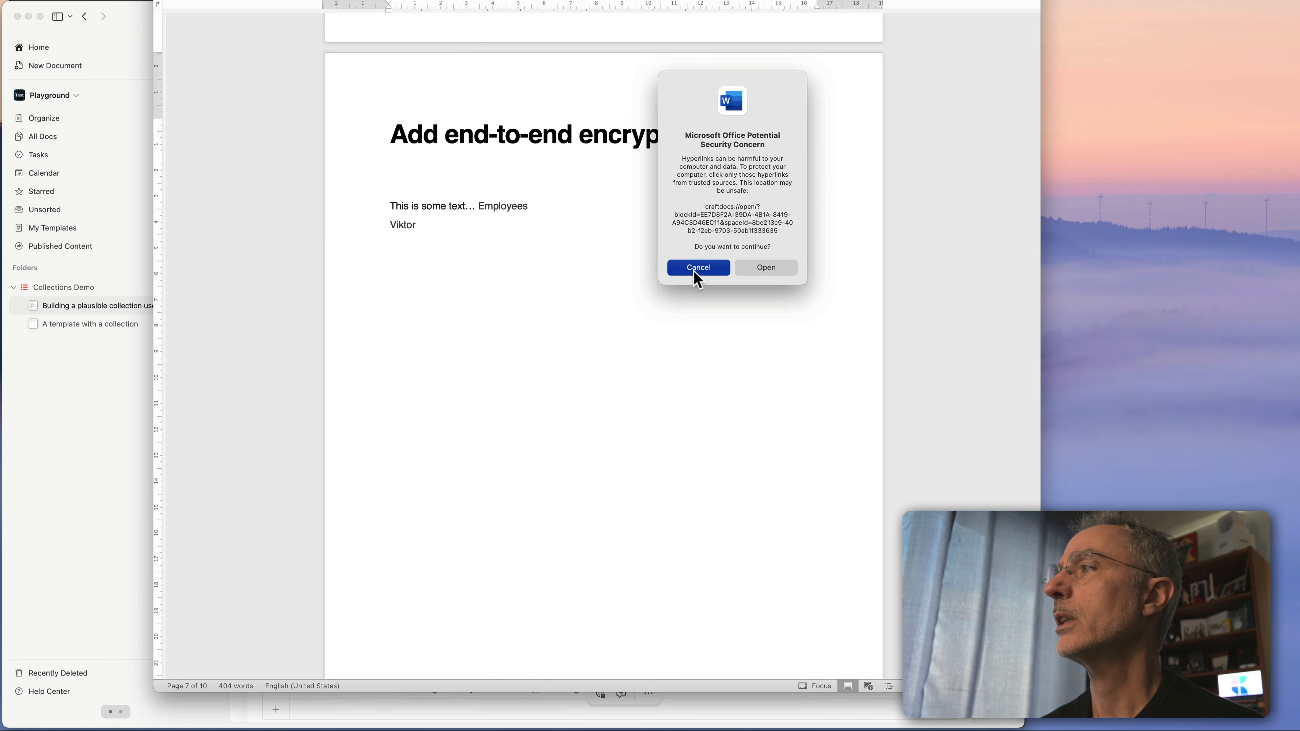
click(698, 268)
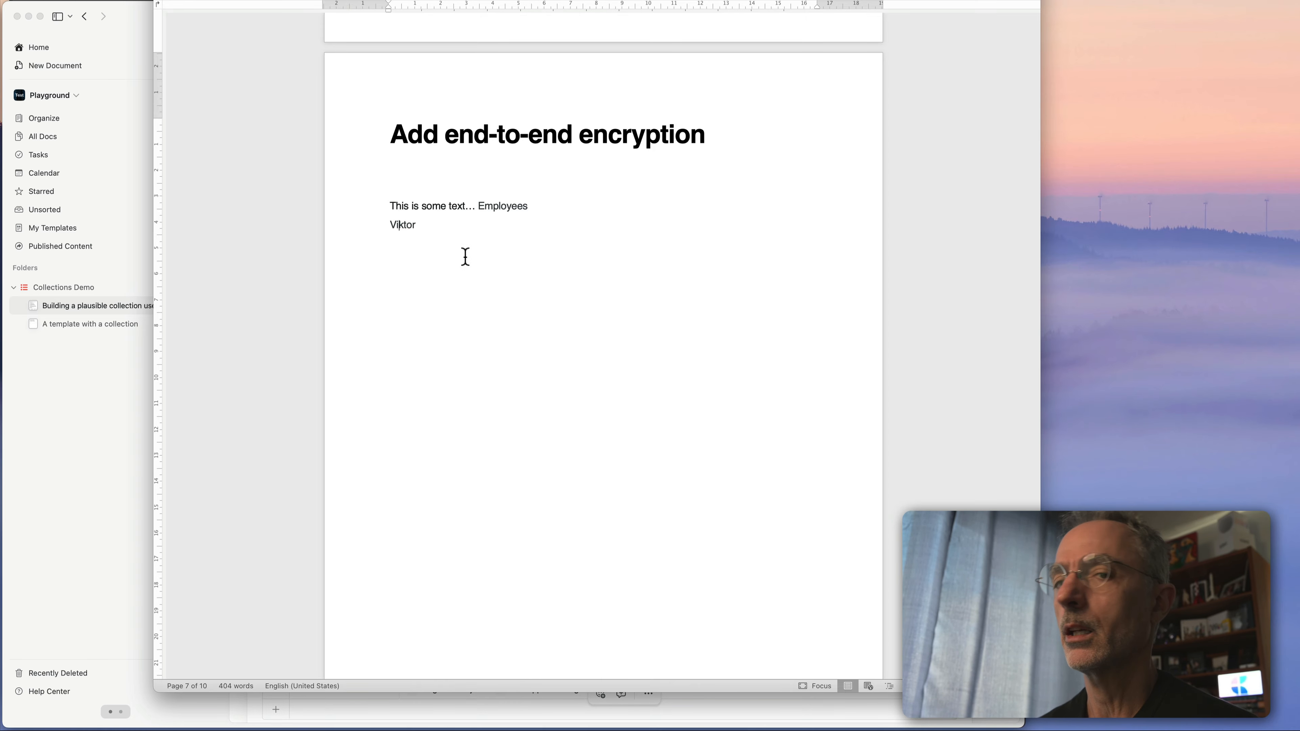
Return to the start of the exported Word document, close it, and switch back to Craft.
scroll(652, 158, up, 20)
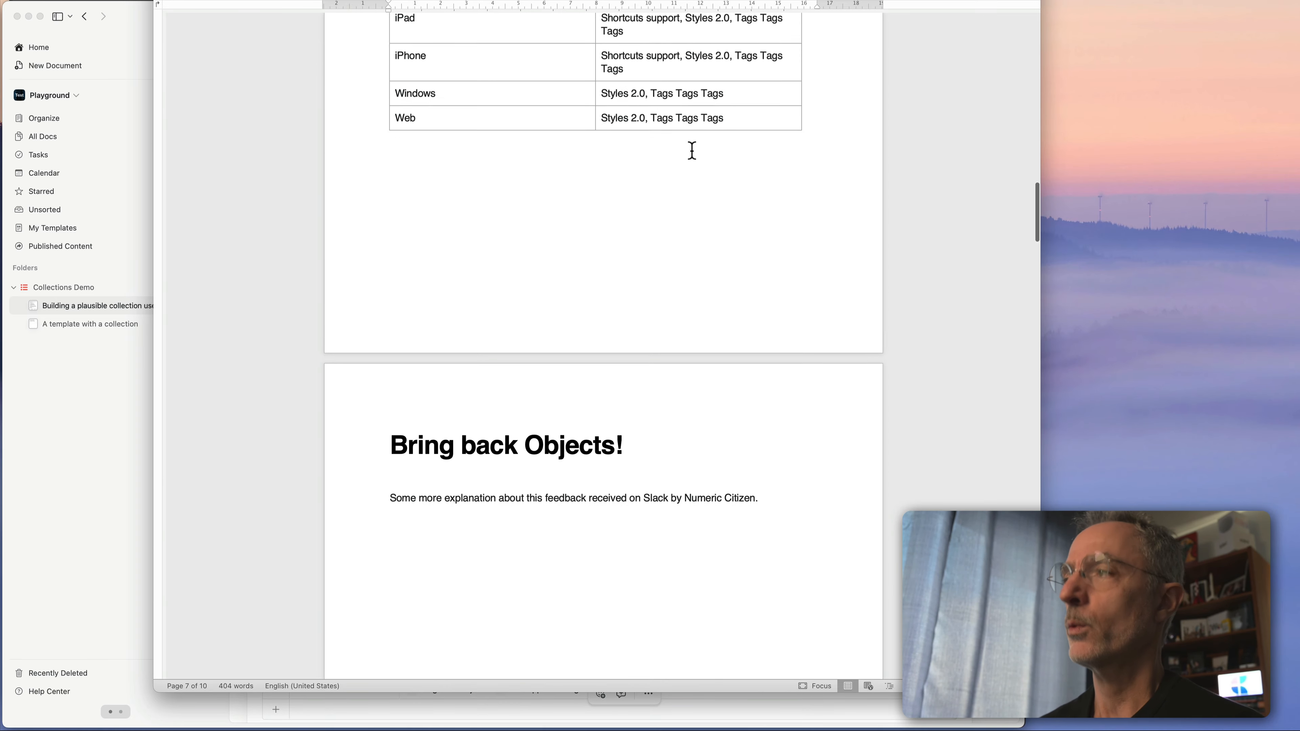
scroll(693, 156, up, 6)
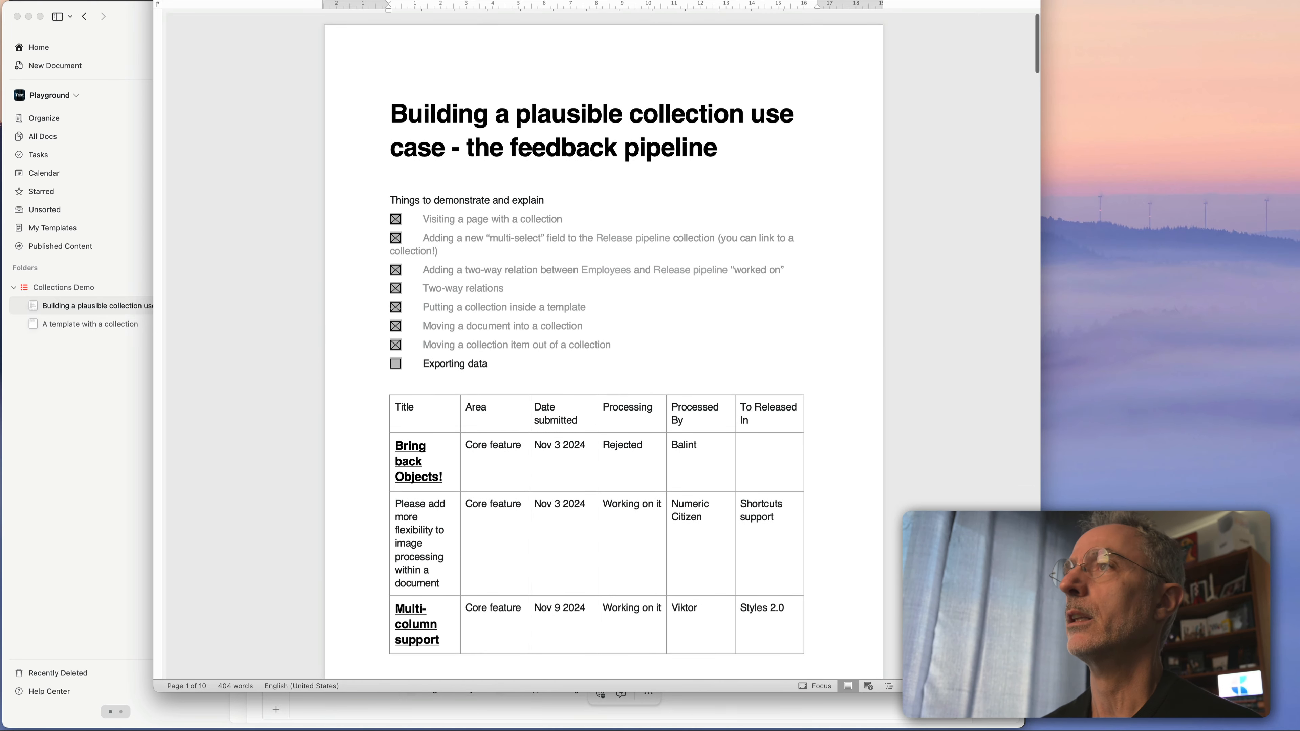
key(super+w)
click(990, 293)
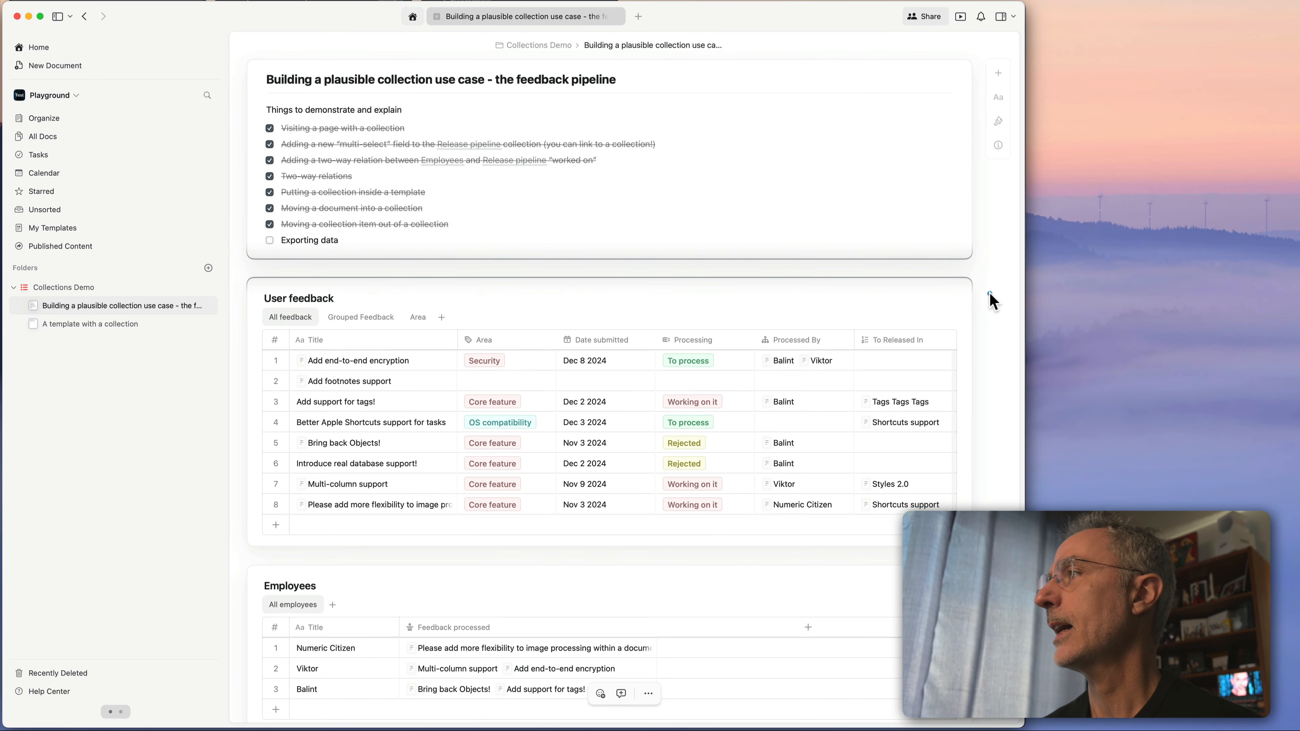
Start a Markdown export of the feedback pipeline document and look through the generated text and tables.
click(926, 17)
click(936, 45)
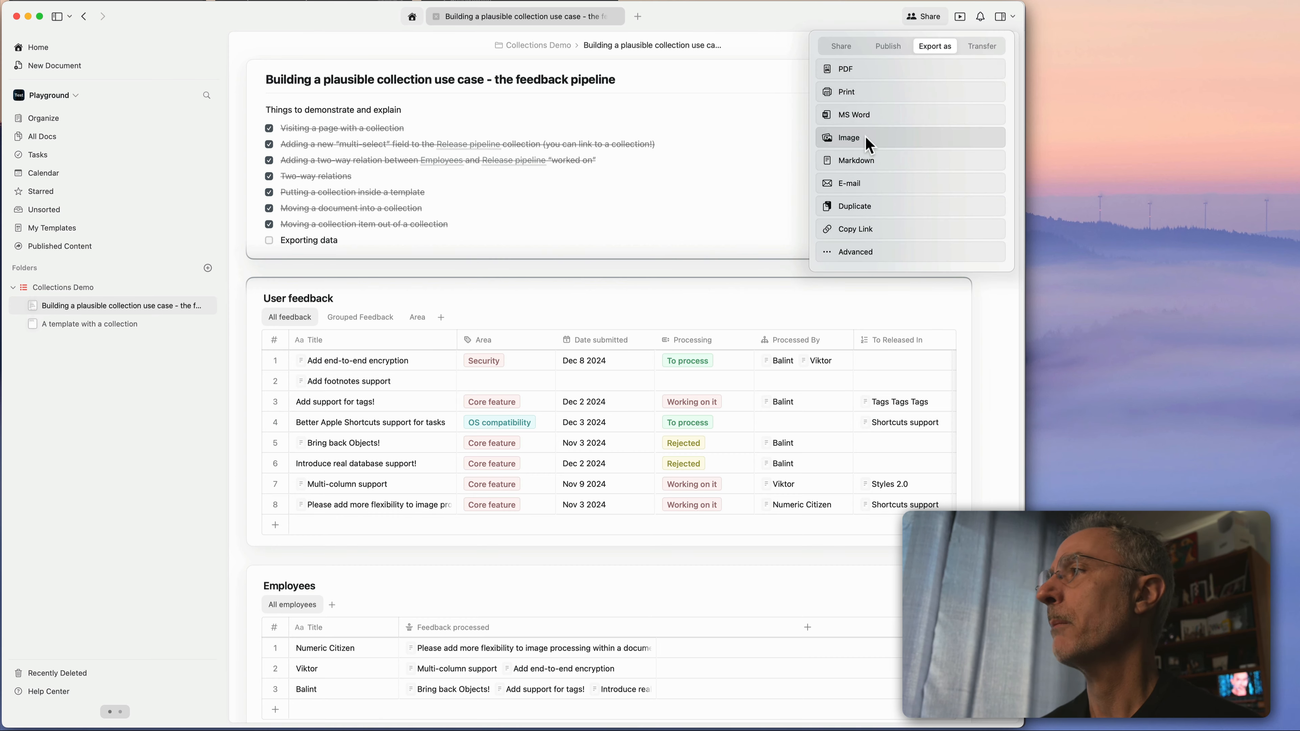
click(860, 160)
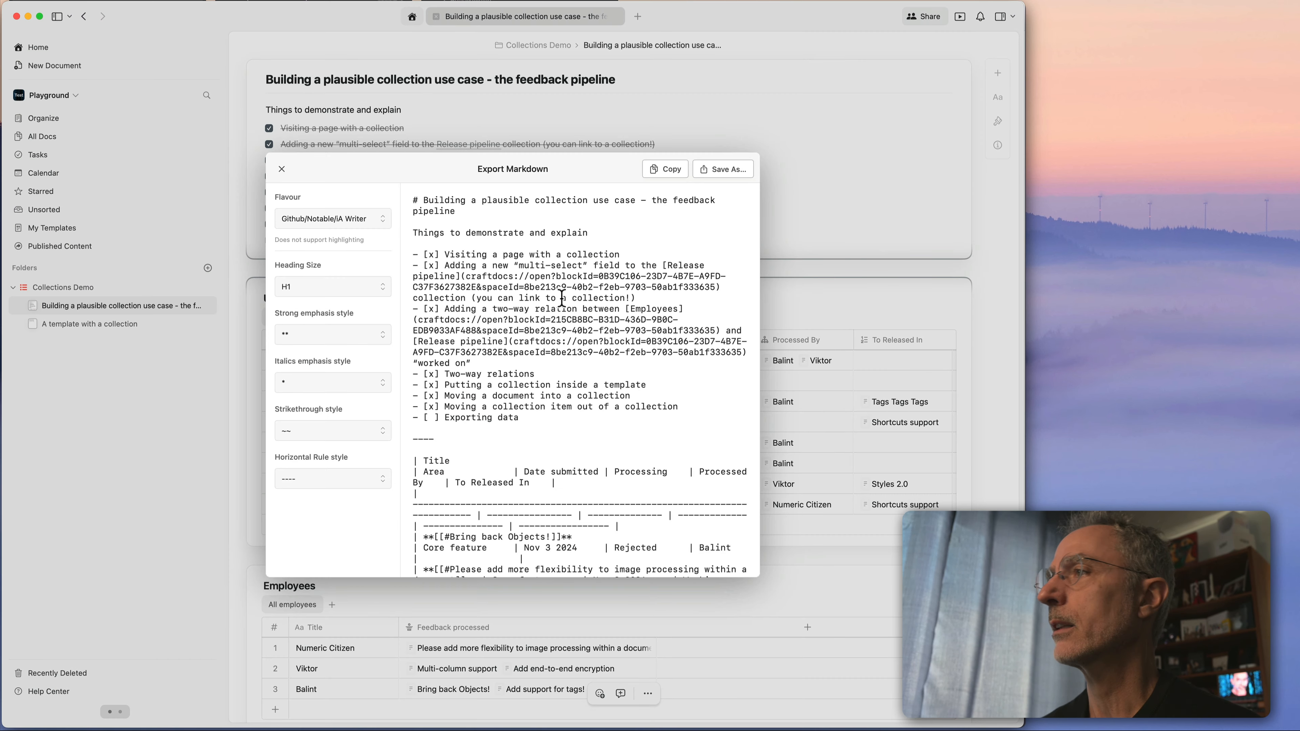
scroll(527, 313, down, 20)
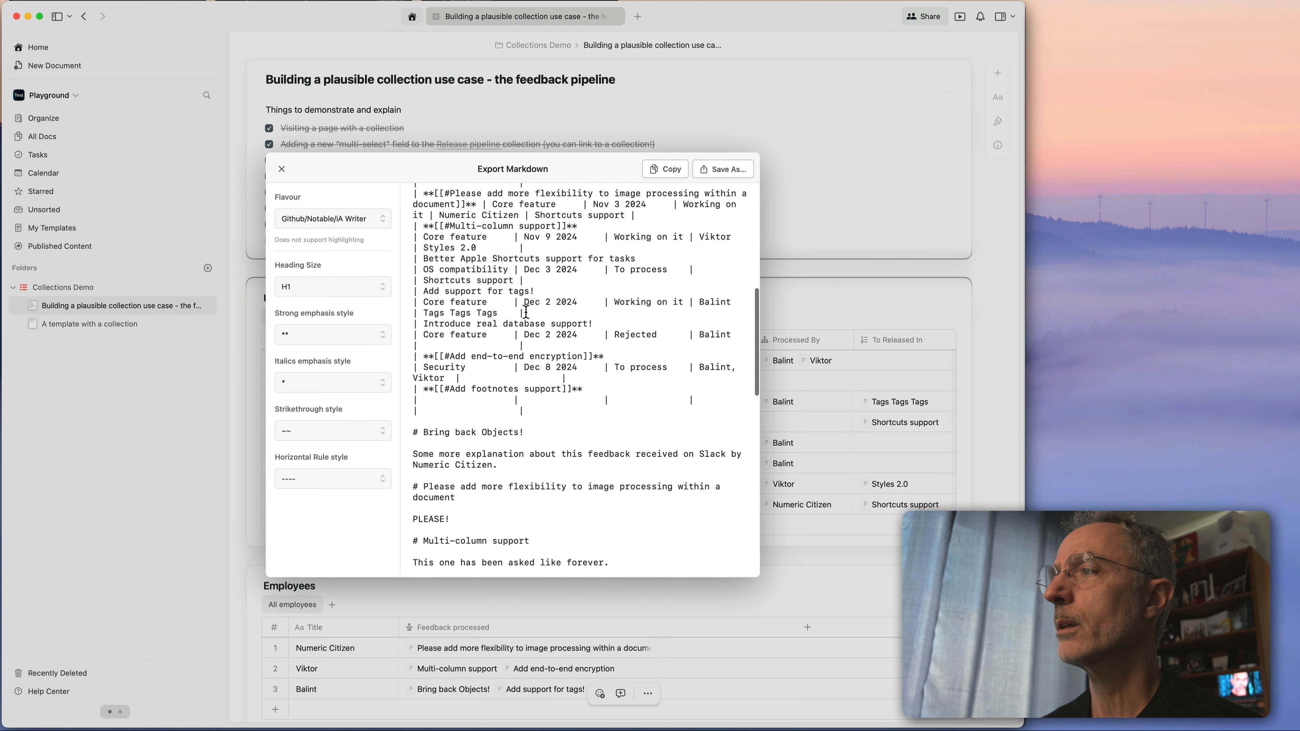
scroll(526, 313, down, 20)
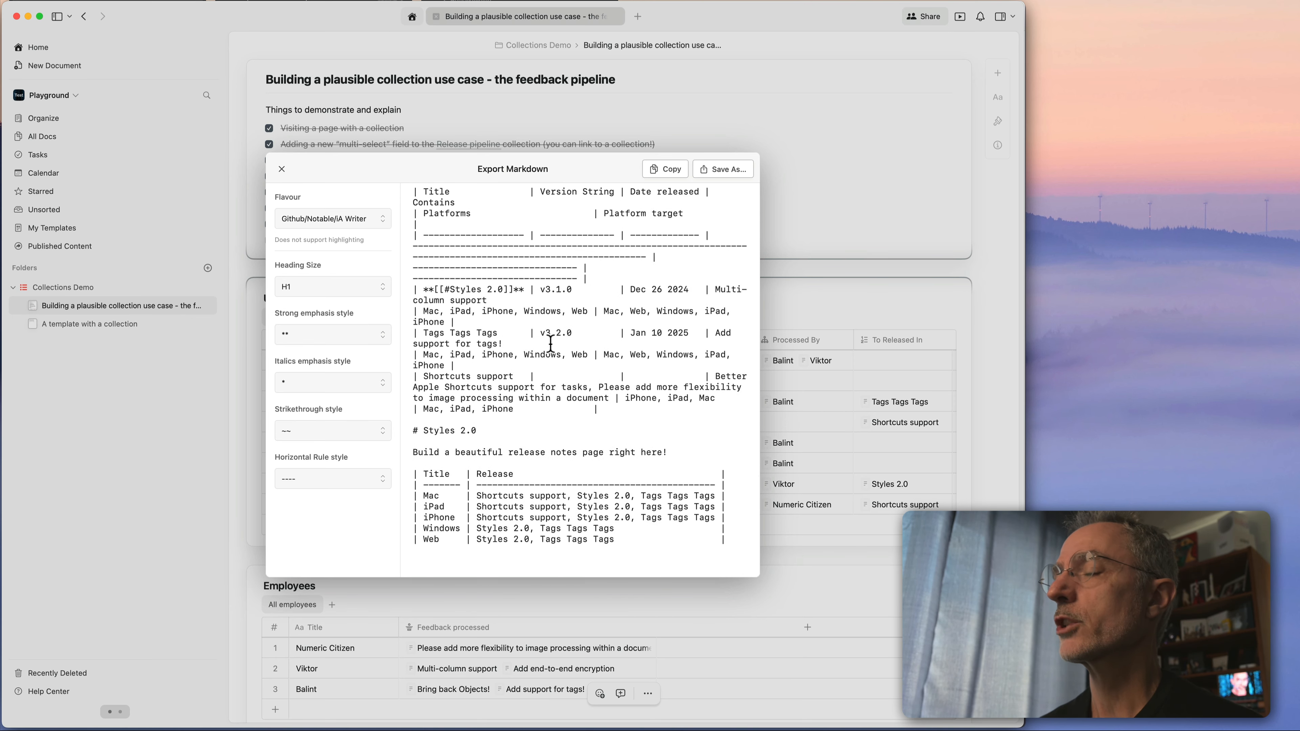
scroll(550, 343, up, 3)
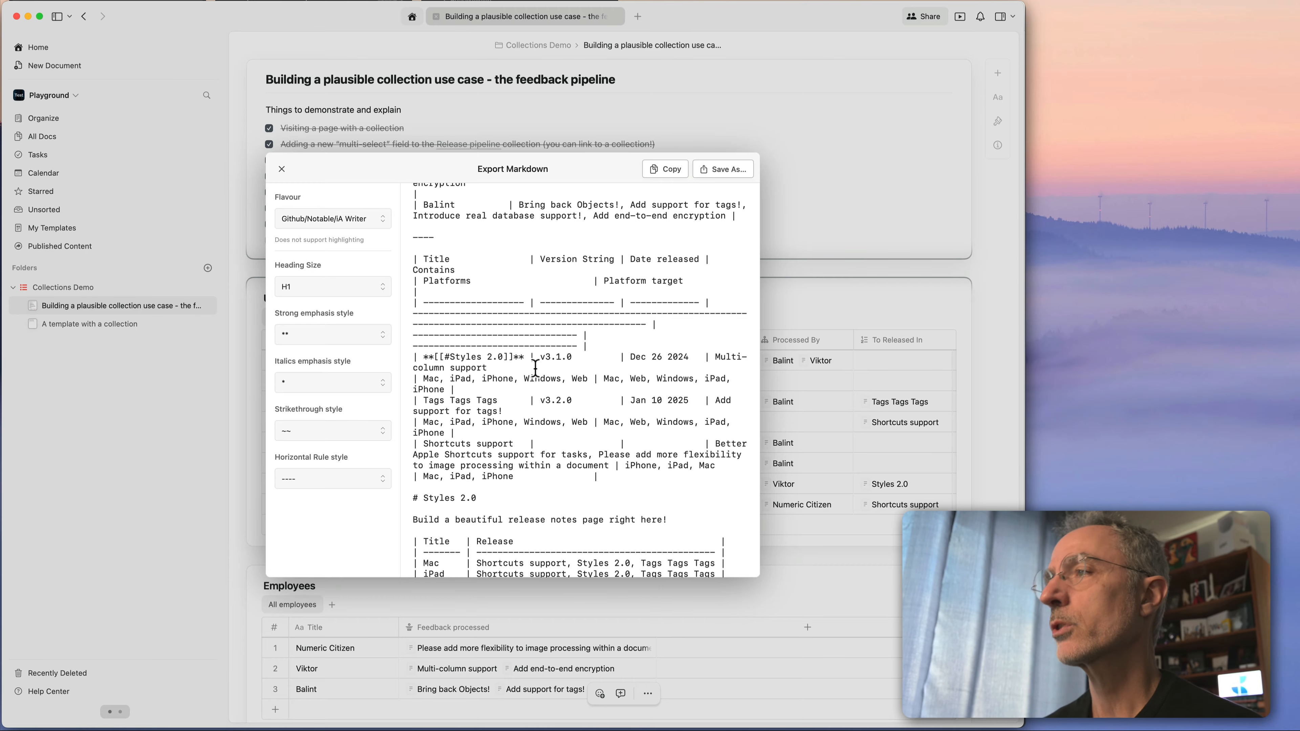
Save the Markdown export to the Desktop under its suggested name and close the export window.
click(713, 168)
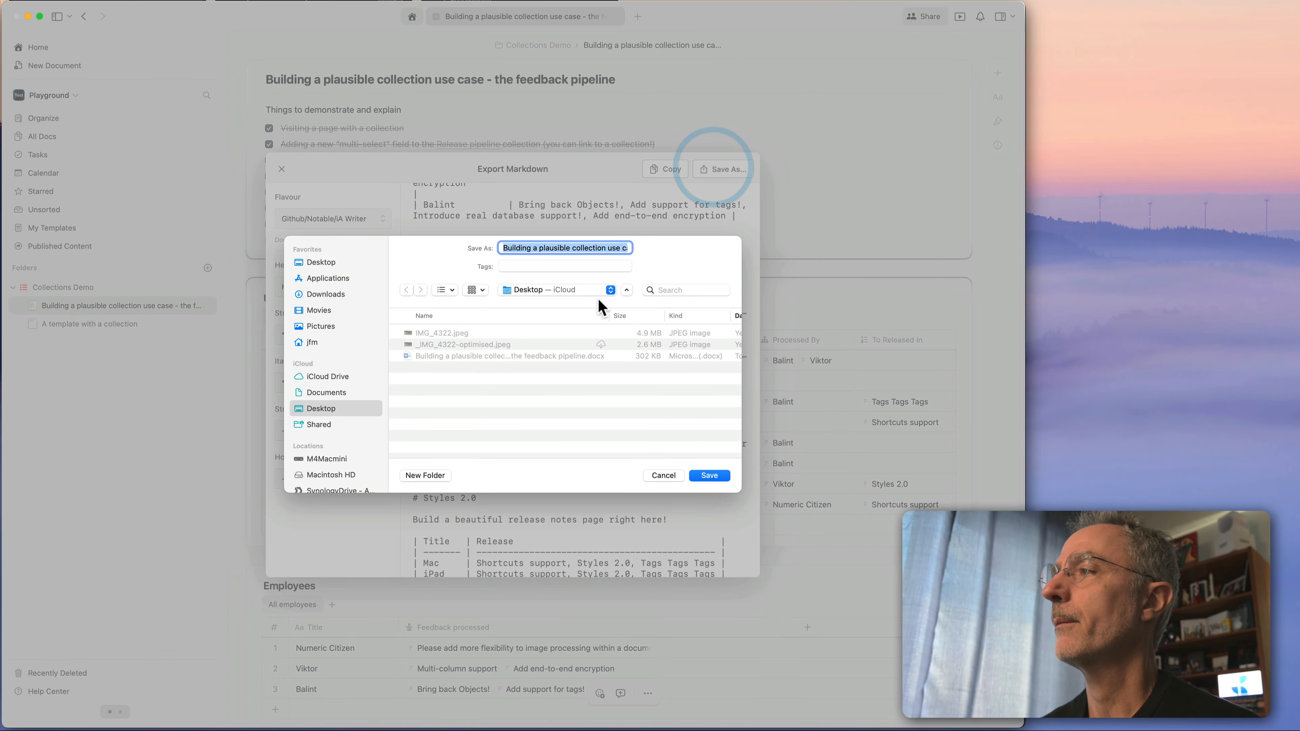
click(329, 262)
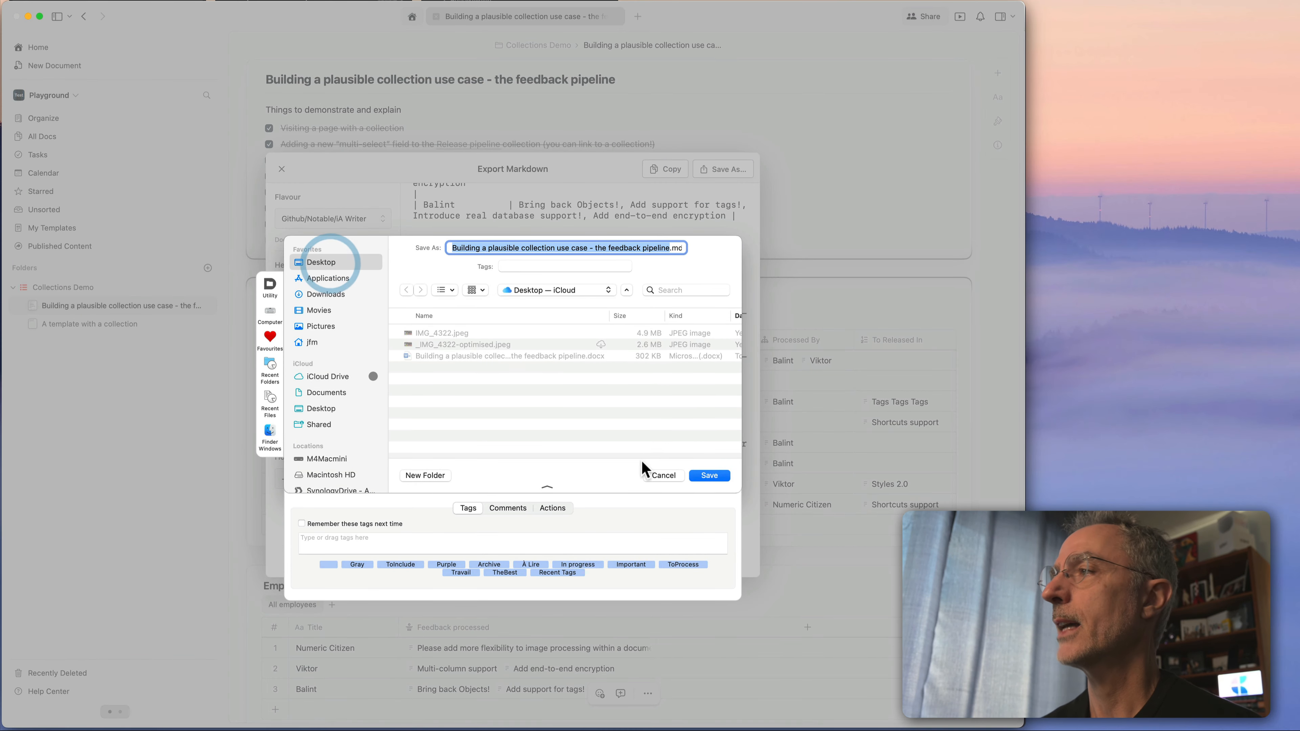
click(702, 476)
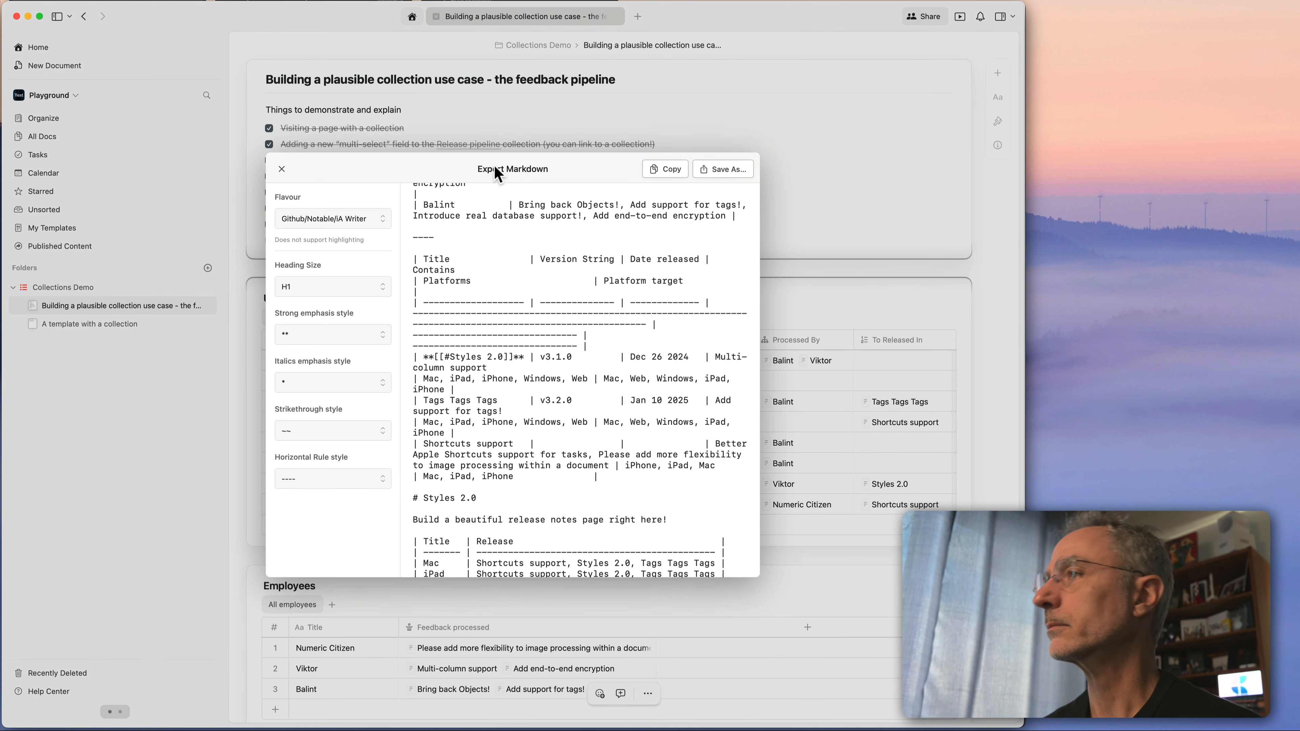
click(280, 171)
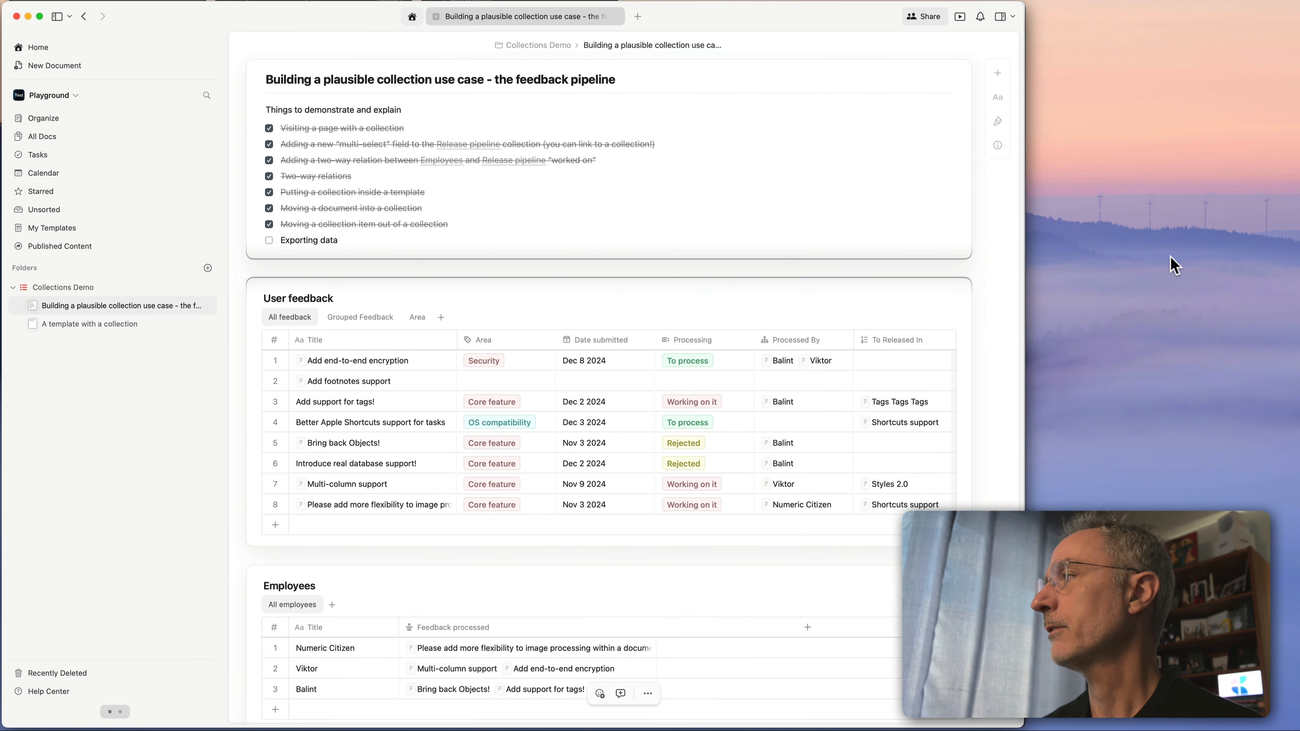
Bring up the applications available for opening the exported Markdown file on the desktop.
key(super+Tab)
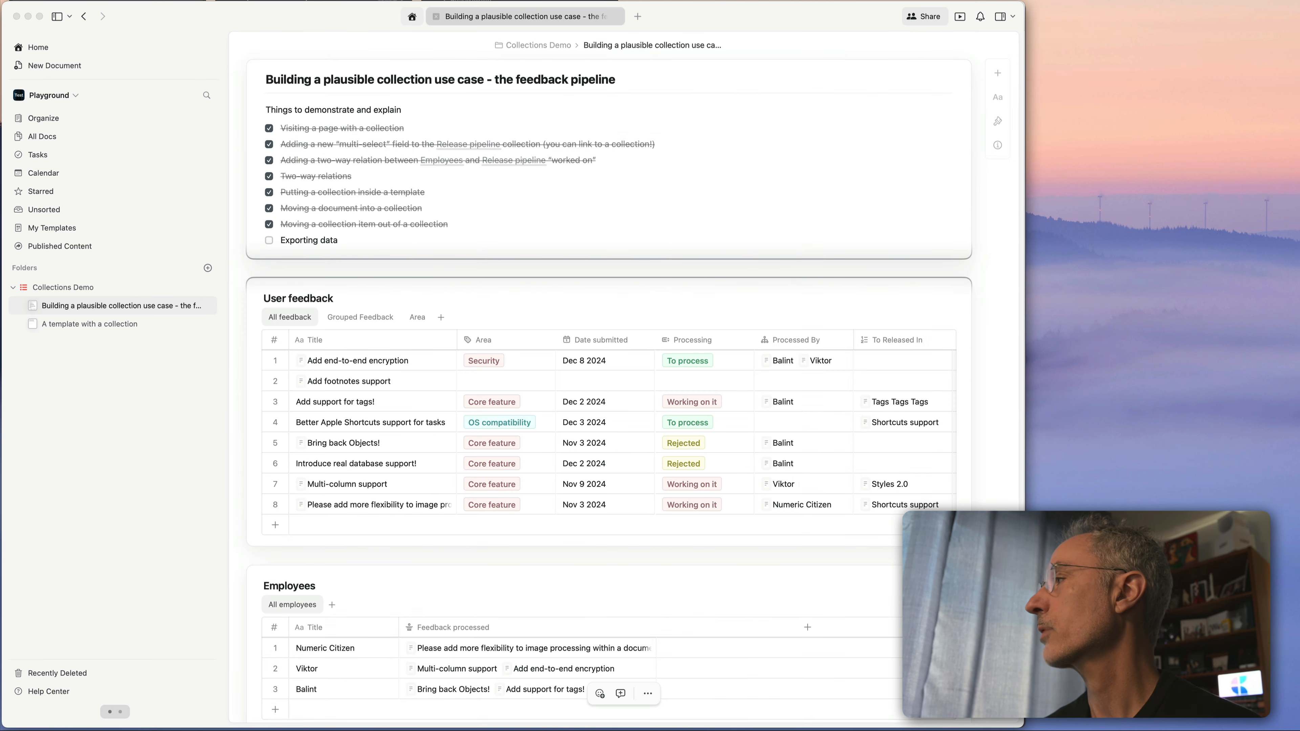
right_click(1123, 299)
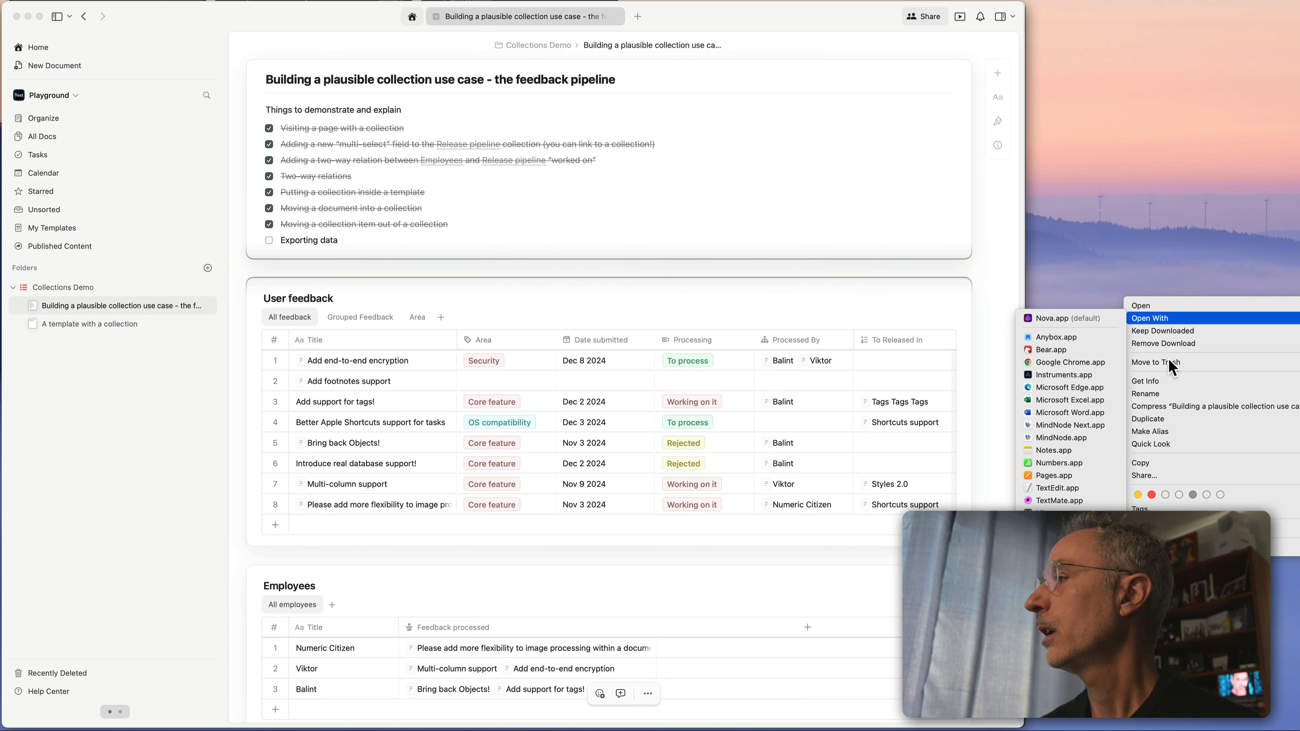